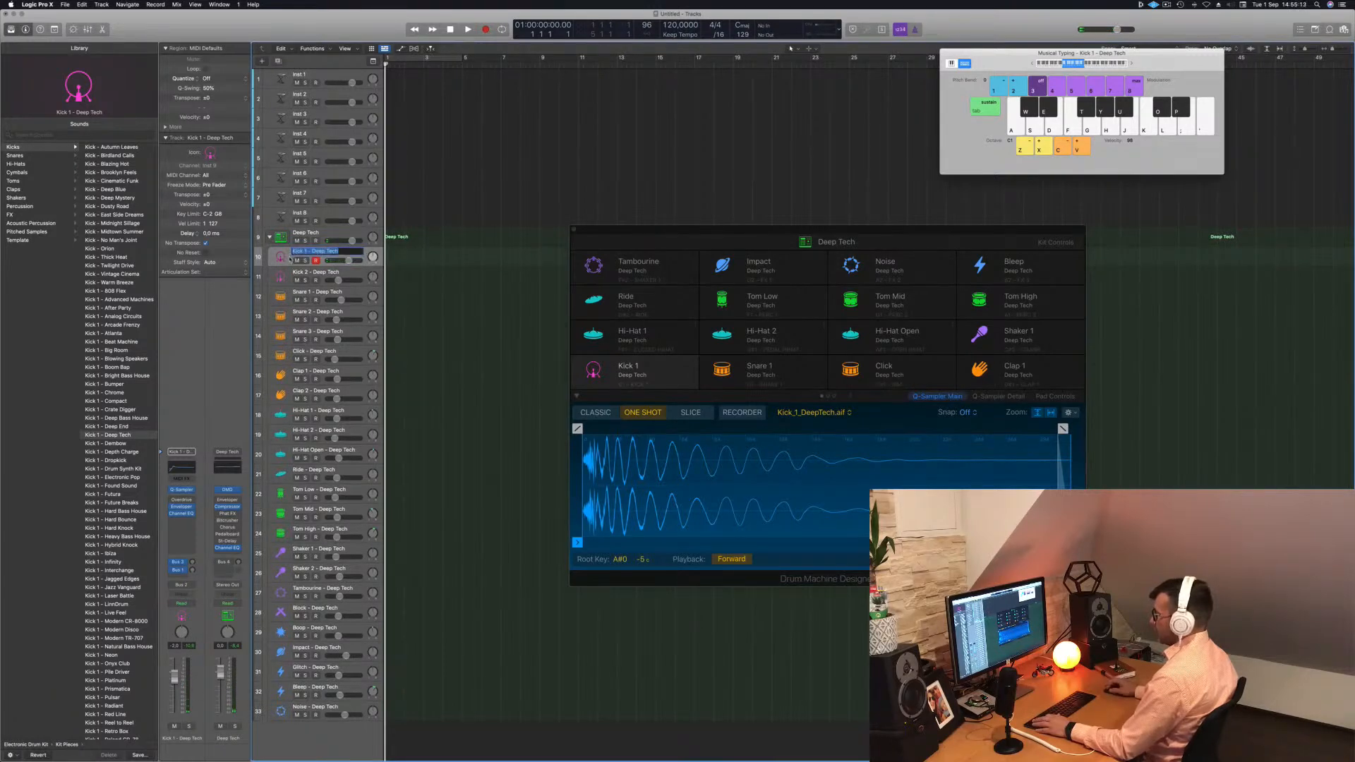
Step: Audition the Kick 1 sound with the musical typing keyboard
{"action": "key", "text": "a"}
{"action": "key", "text": "a"}
{"action": "key", "text": "a"}
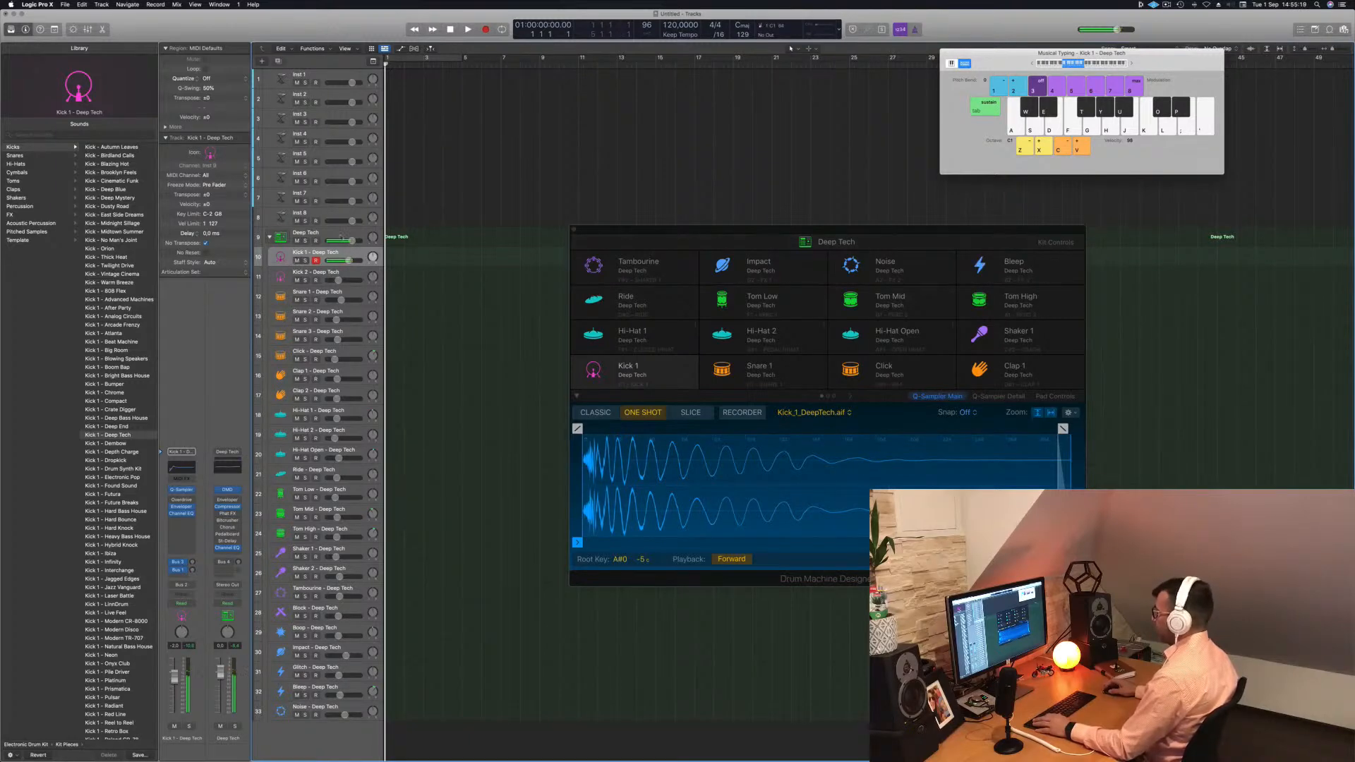
{"action": "key", "text": "a"}
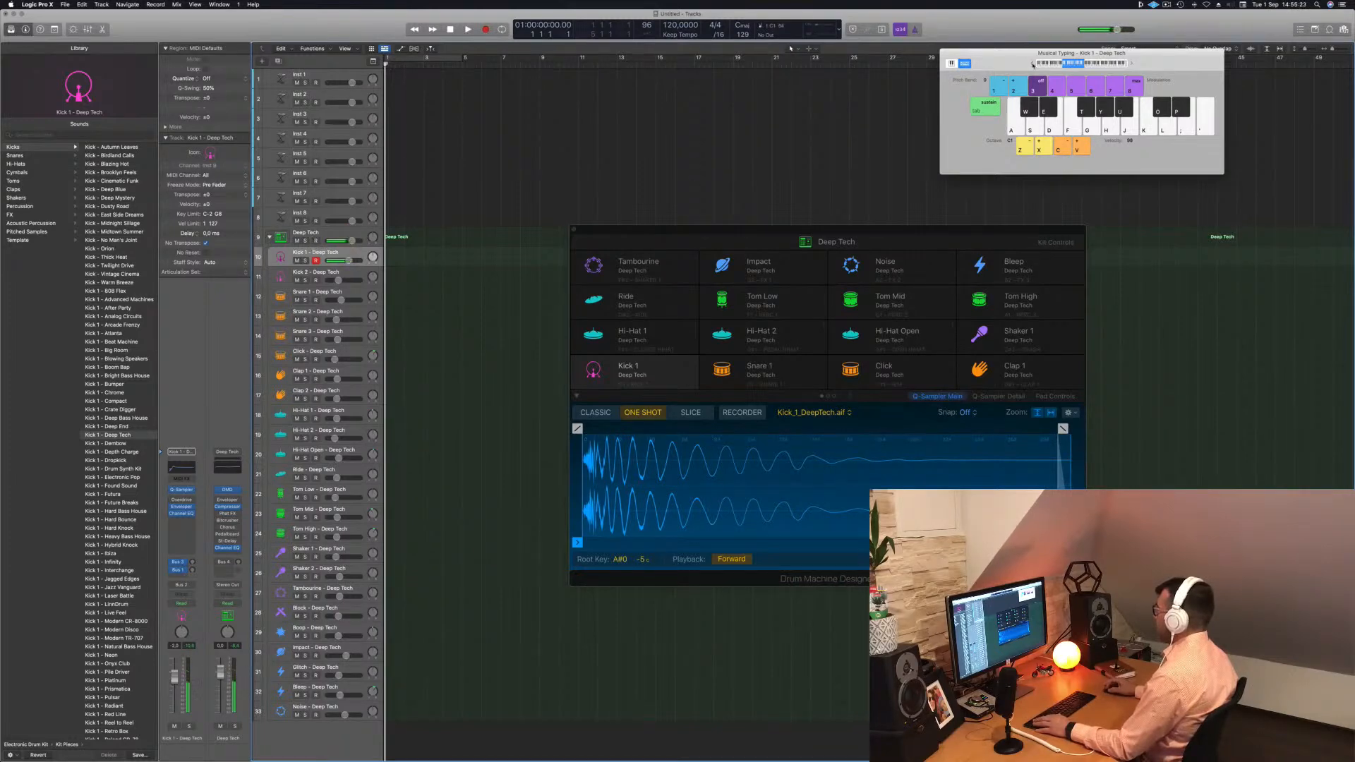
{"action": "key", "text": "a"}
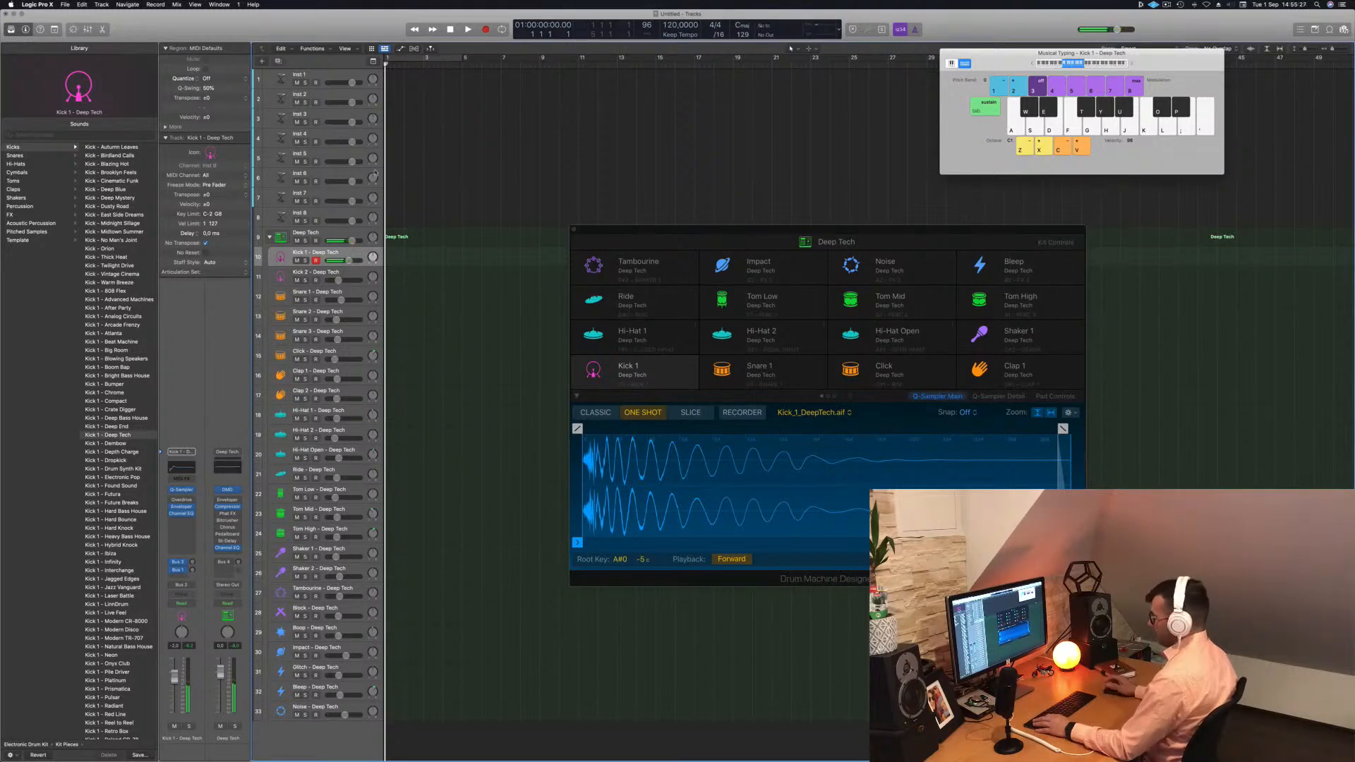
Step: Record a short kick pattern on the Kick 1 track starting at bar 1
{"action": "key", "text": "r"}
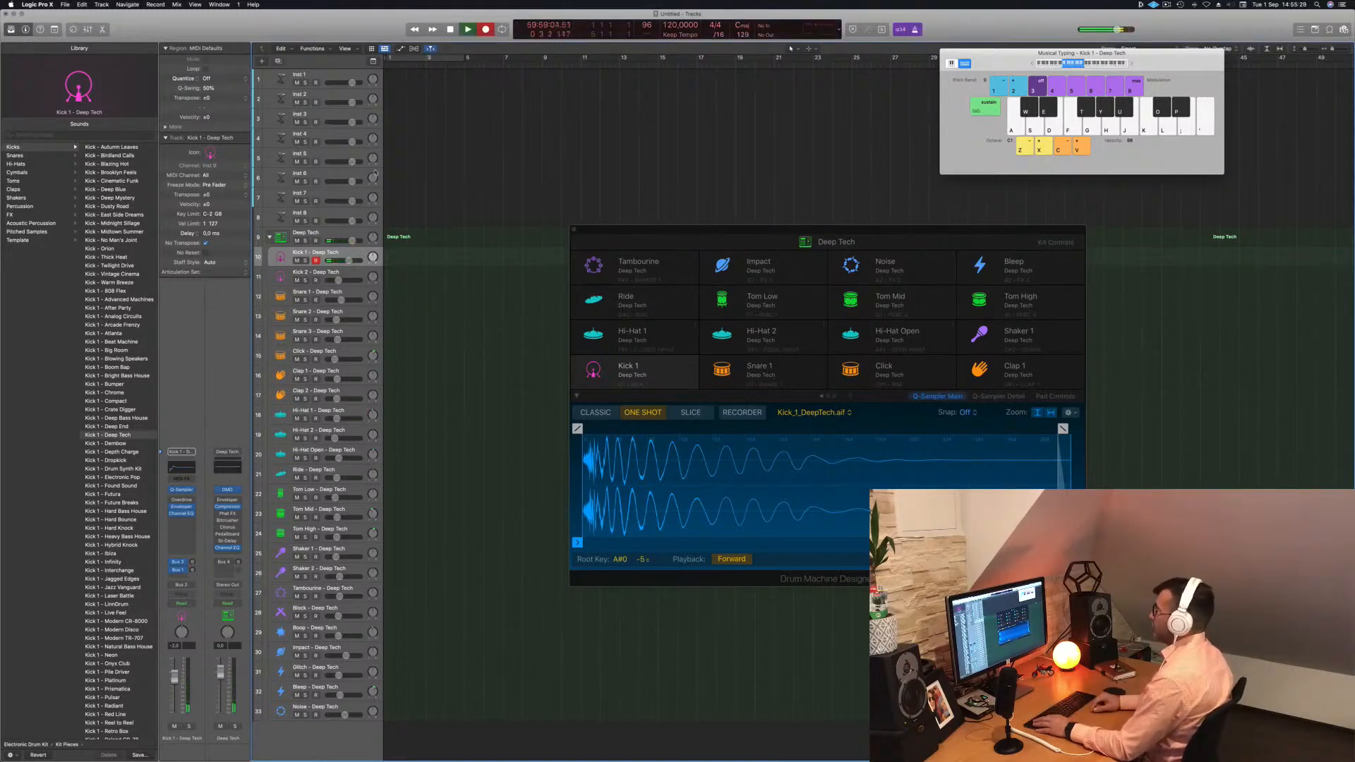
{"action": "key", "text": "a"}
{"action": "key", "text": "a"}
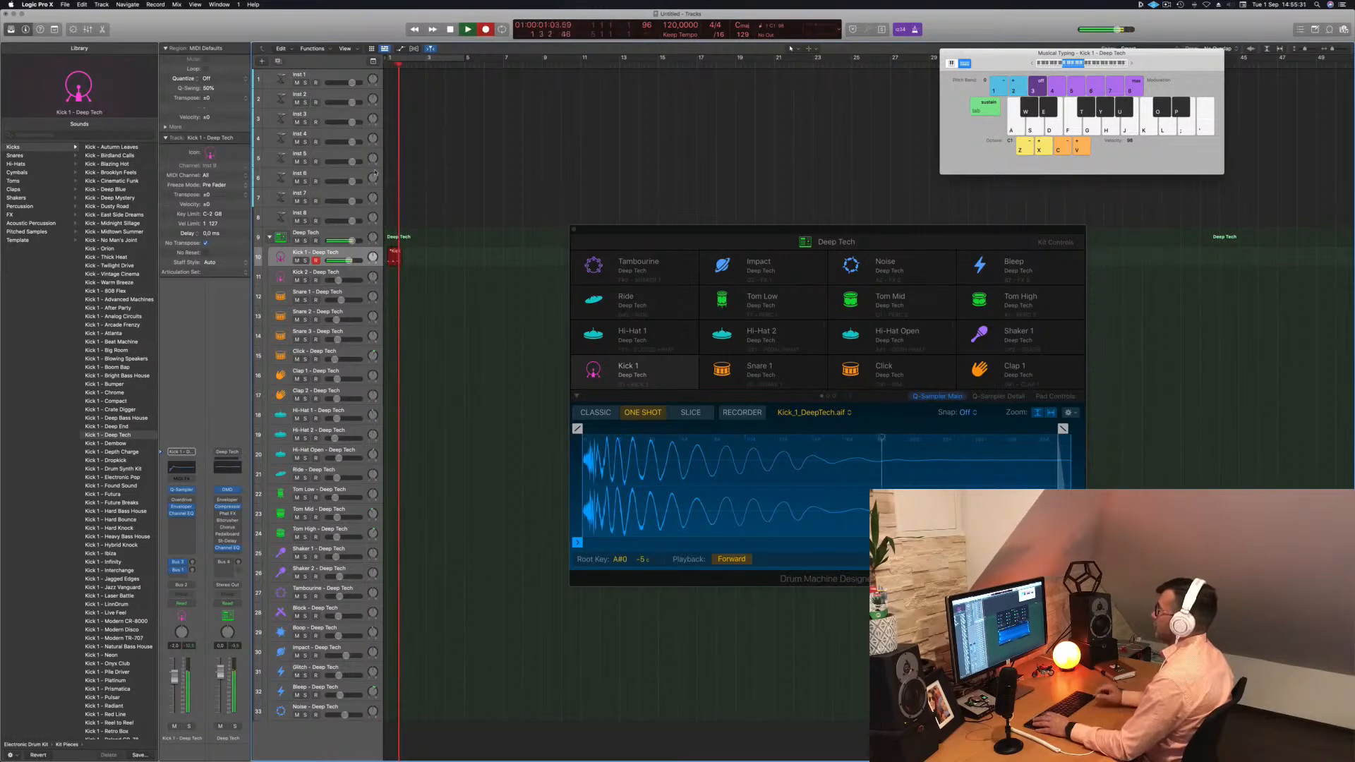
{"action": "key", "text": "space"}
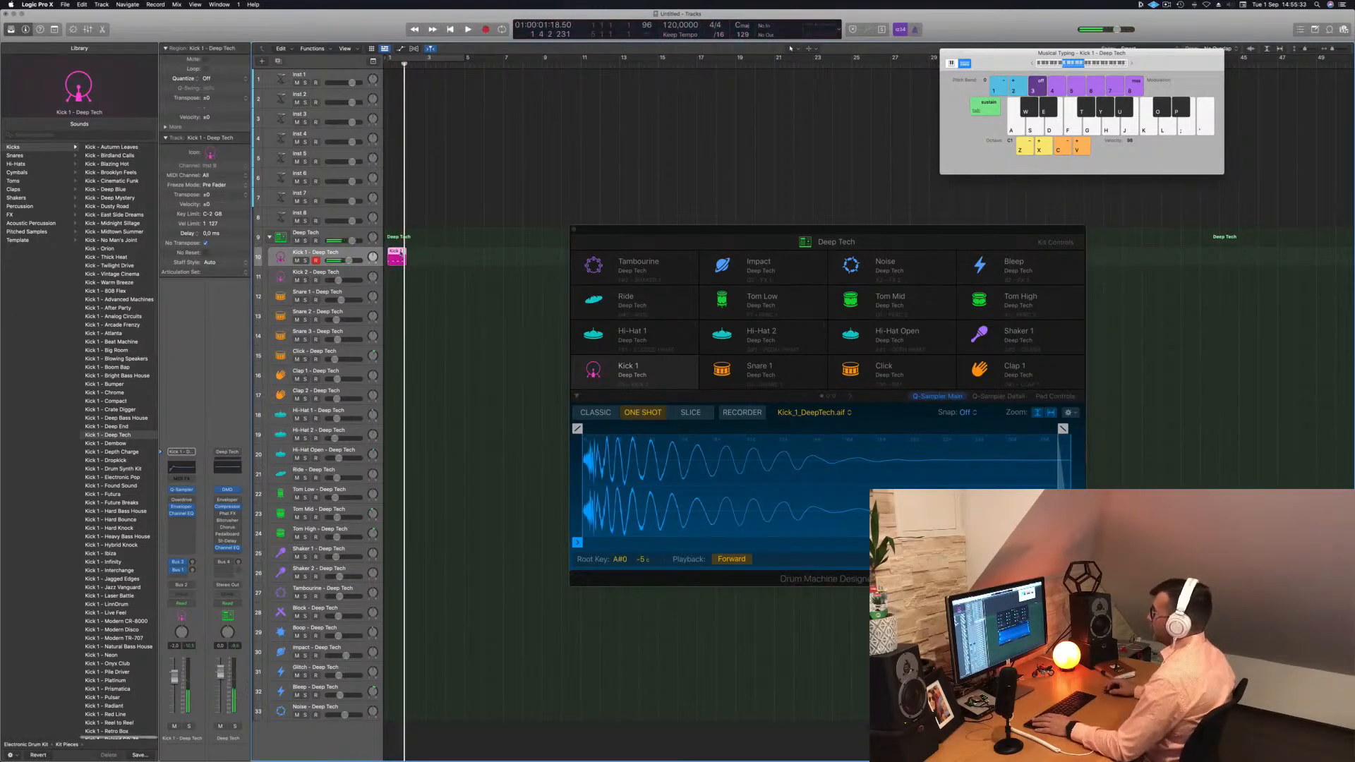
Step: Open the recorded Kick 1 region in the Piano Roll, transpose all its notes down two semitones and play it back
{"action": "double_click", "coordinate": [397, 254]}
{"action": "key", "text": "super+a"}
{"action": "key", "text": "space"}
{"action": "key", "text": "space"}
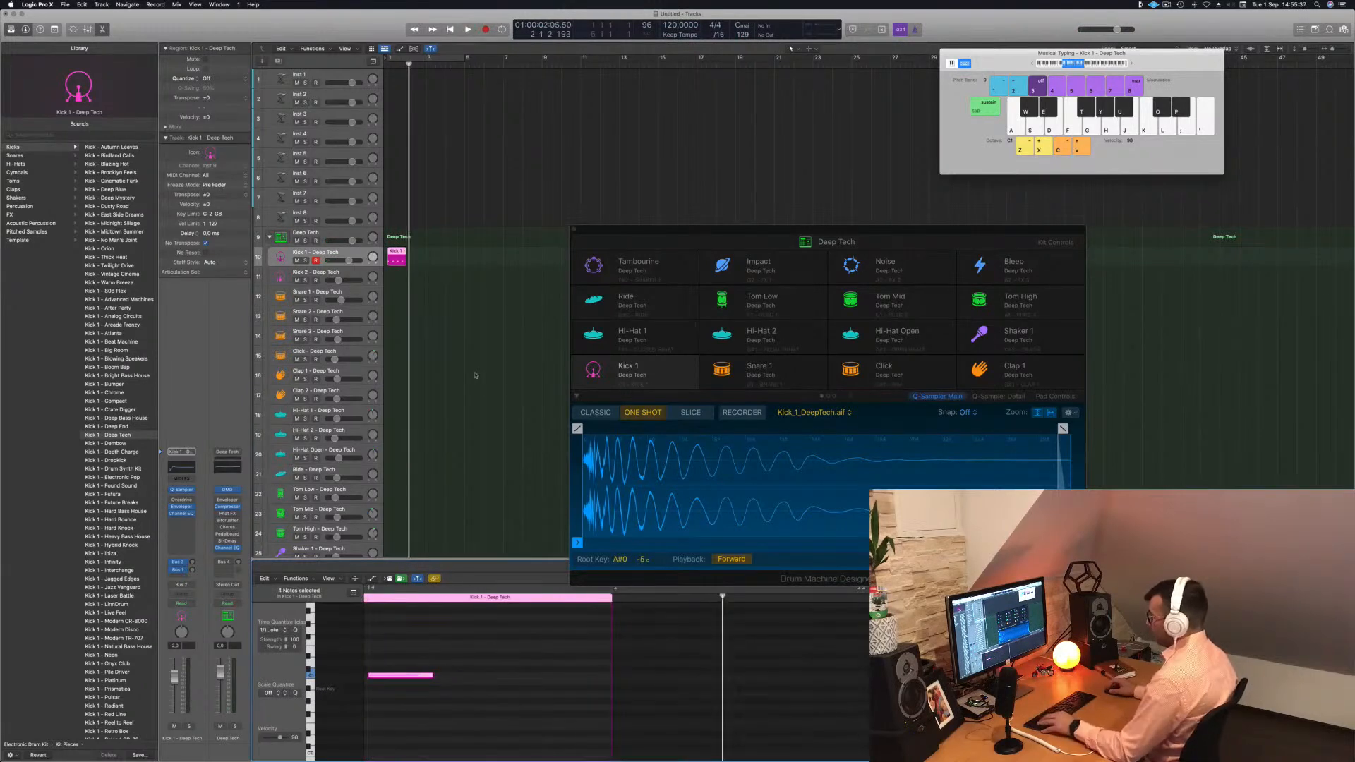
{"action": "left_click", "coordinate": [394, 252]}
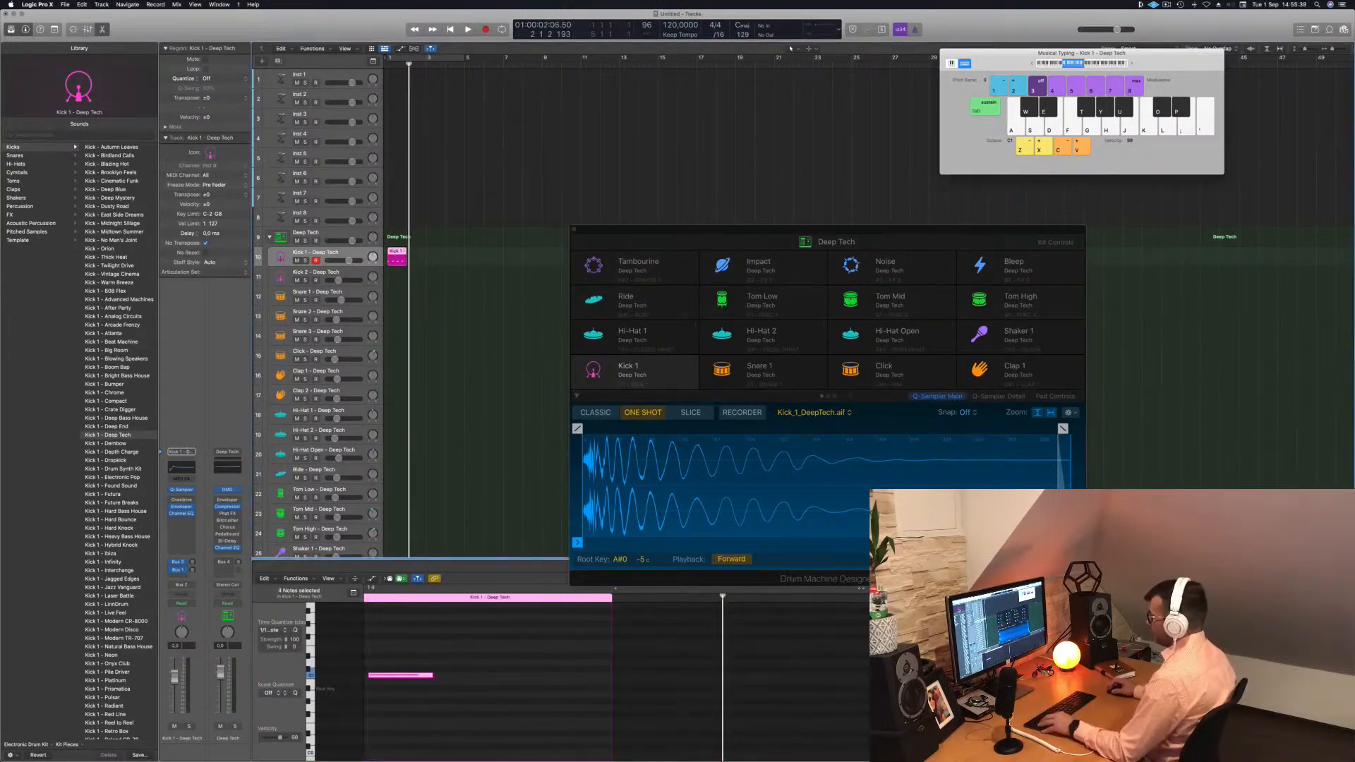
{"action": "scroll", "coordinate": [514, 711], "scroll_direction": "left", "scroll_amount": 10}
{"action": "left_click", "coordinate": [433, 711]}
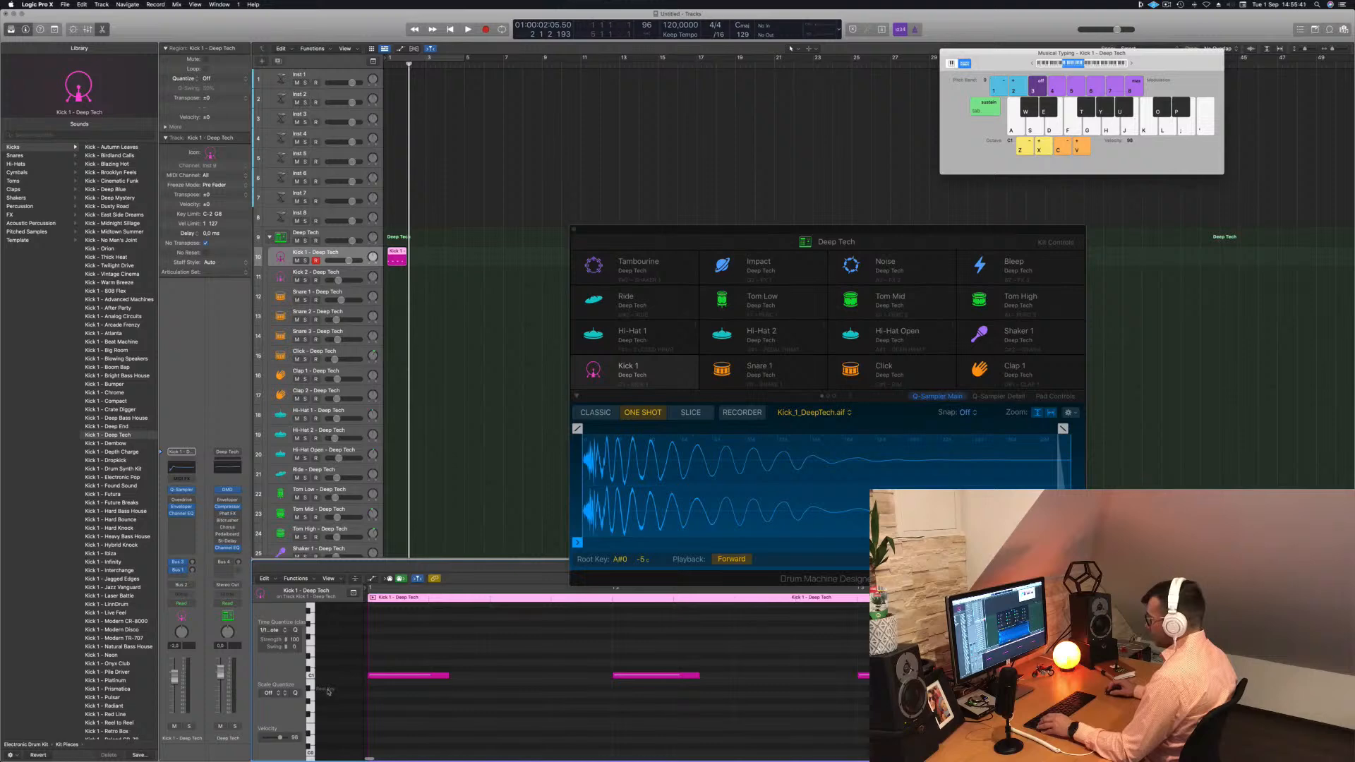
{"action": "key", "text": "super+a"}
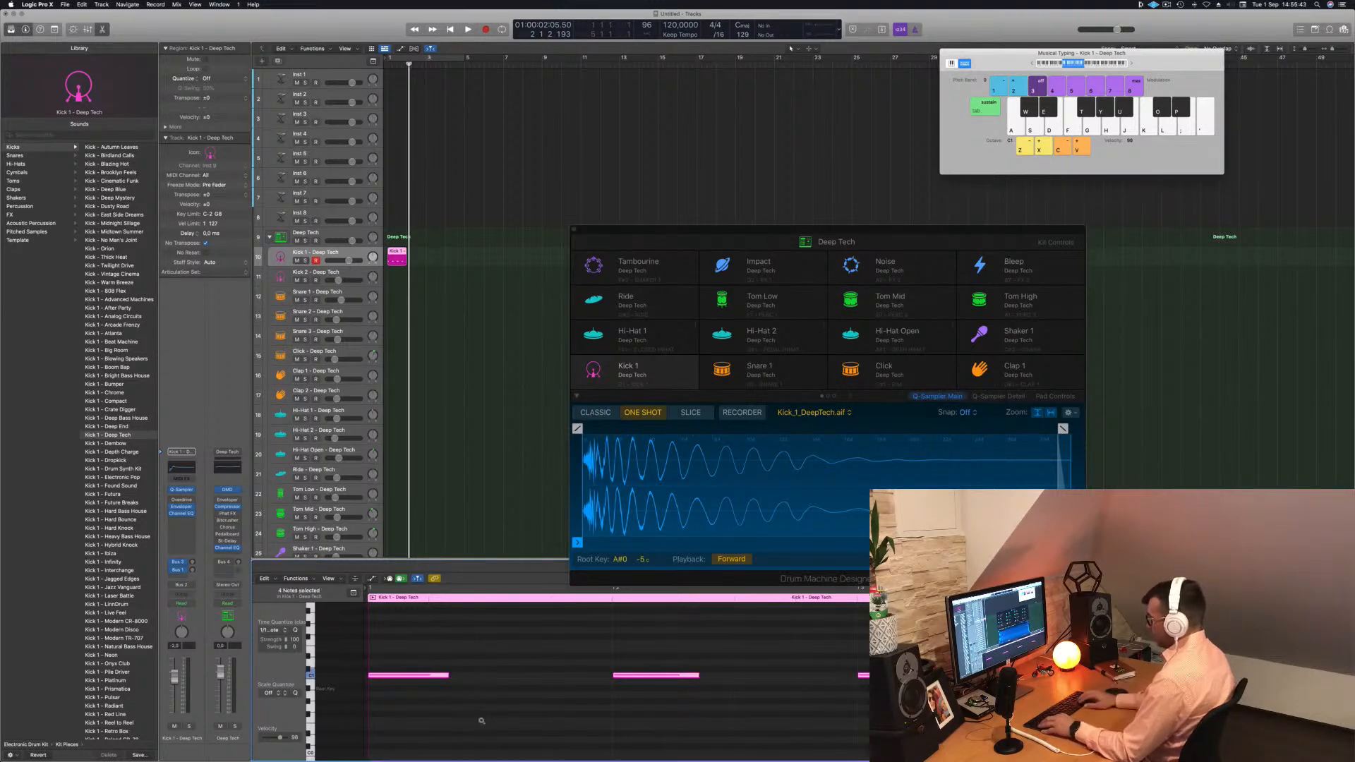
{"action": "key", "text": "alt+Down"}
{"action": "key", "text": "alt+Down"}
{"action": "key", "text": "space"}
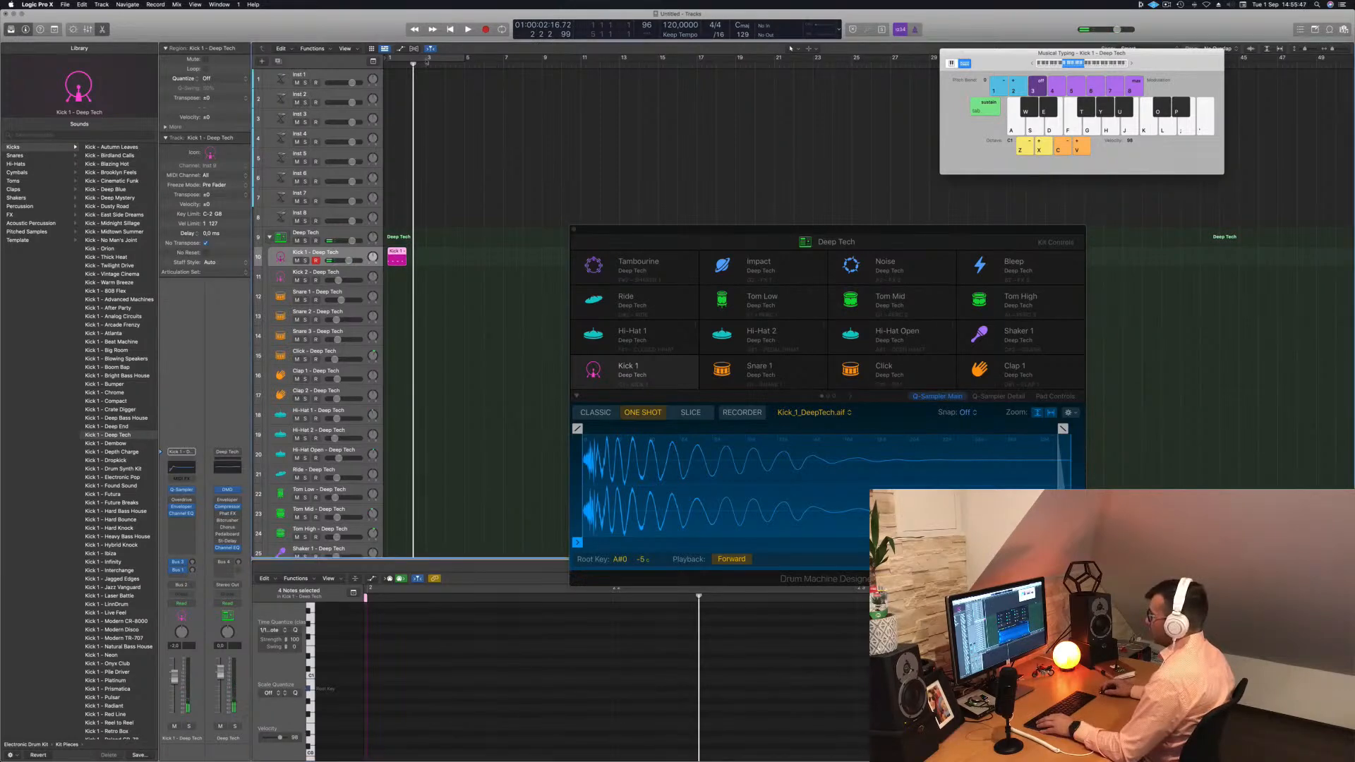
Step: Enable a cycle over bars 1 to 4 and repeat the Kick 1 region to fill them, playing back the loop
{"action": "left_click", "coordinate": [395, 57]}
{"action": "key", "text": "space"}
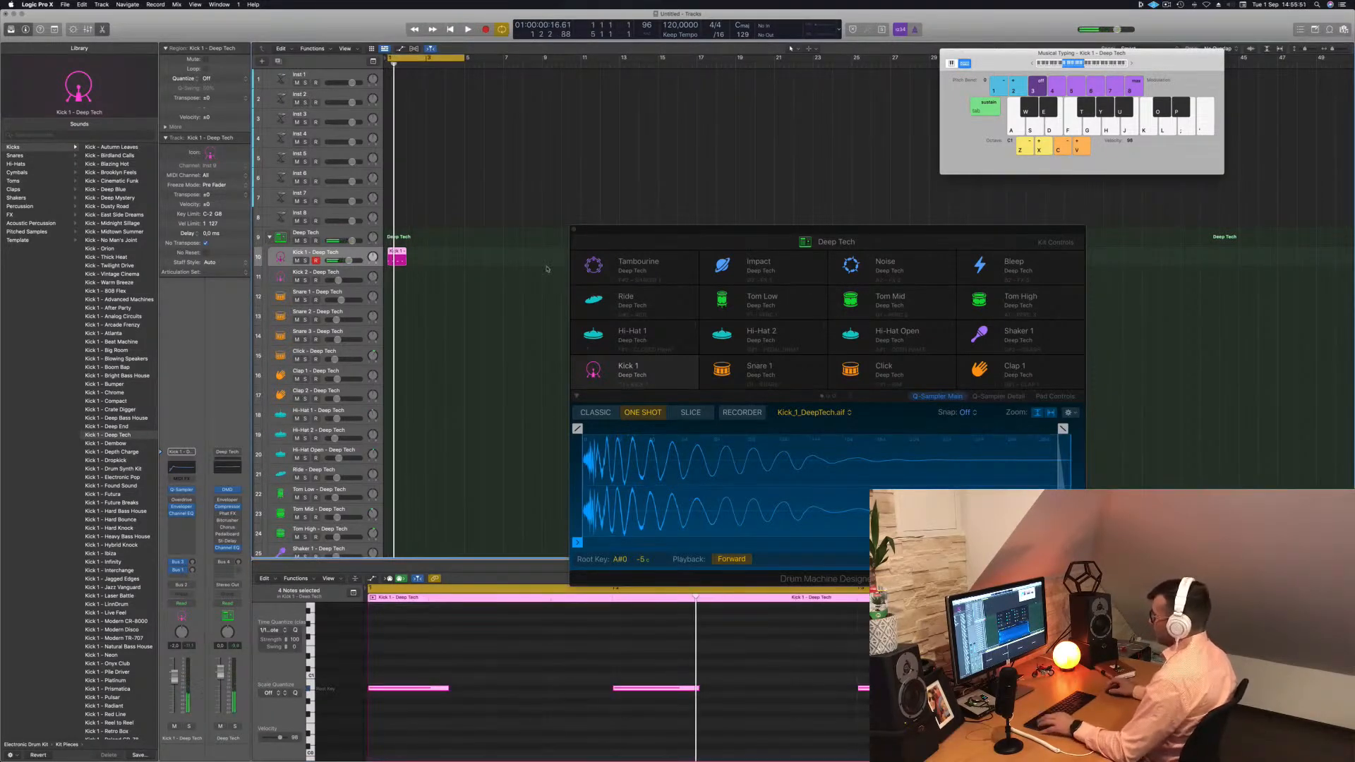
{"action": "key", "text": "super+r"}
{"action": "left_click_drag", "start_coordinate": [398, 252], "coordinate": [439, 257]}
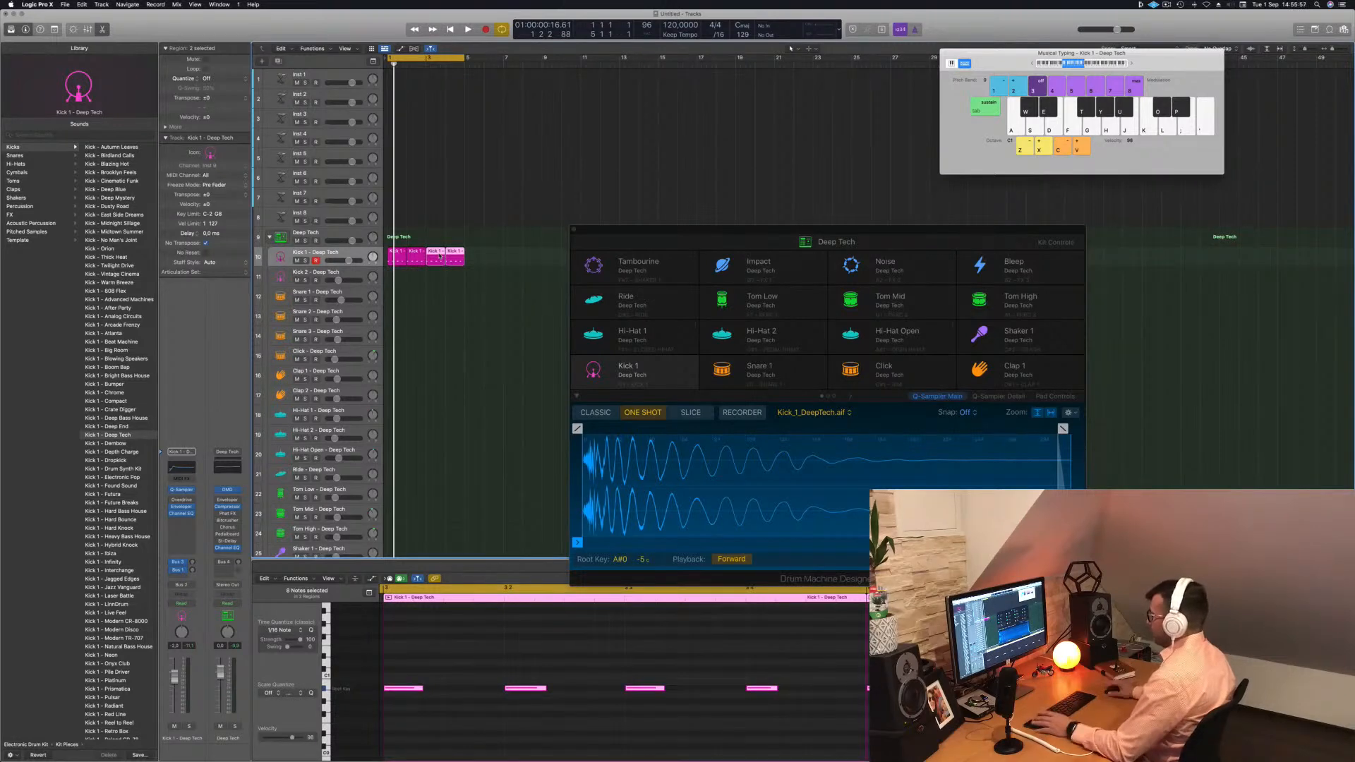
{"action": "left_click", "coordinate": [435, 319]}
{"action": "key", "text": "space"}
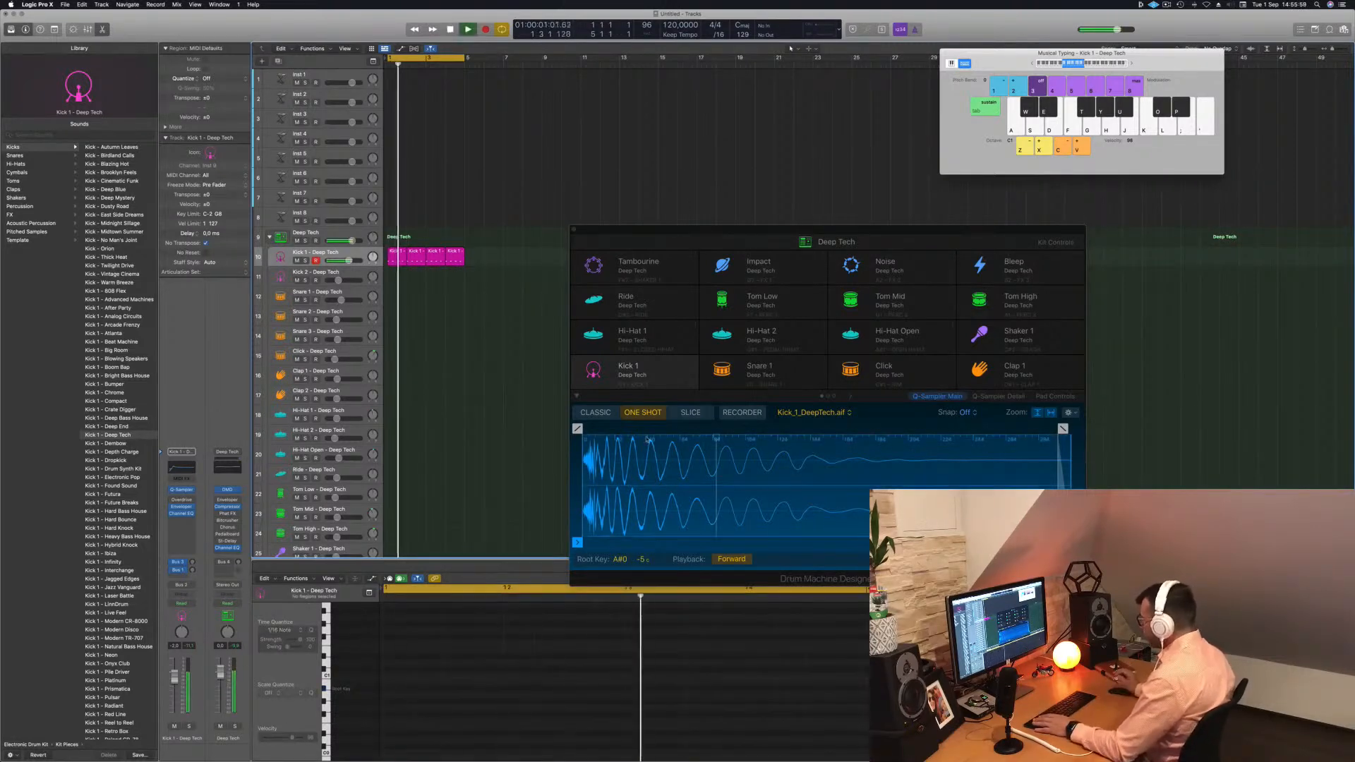
{"action": "key", "text": "space"}
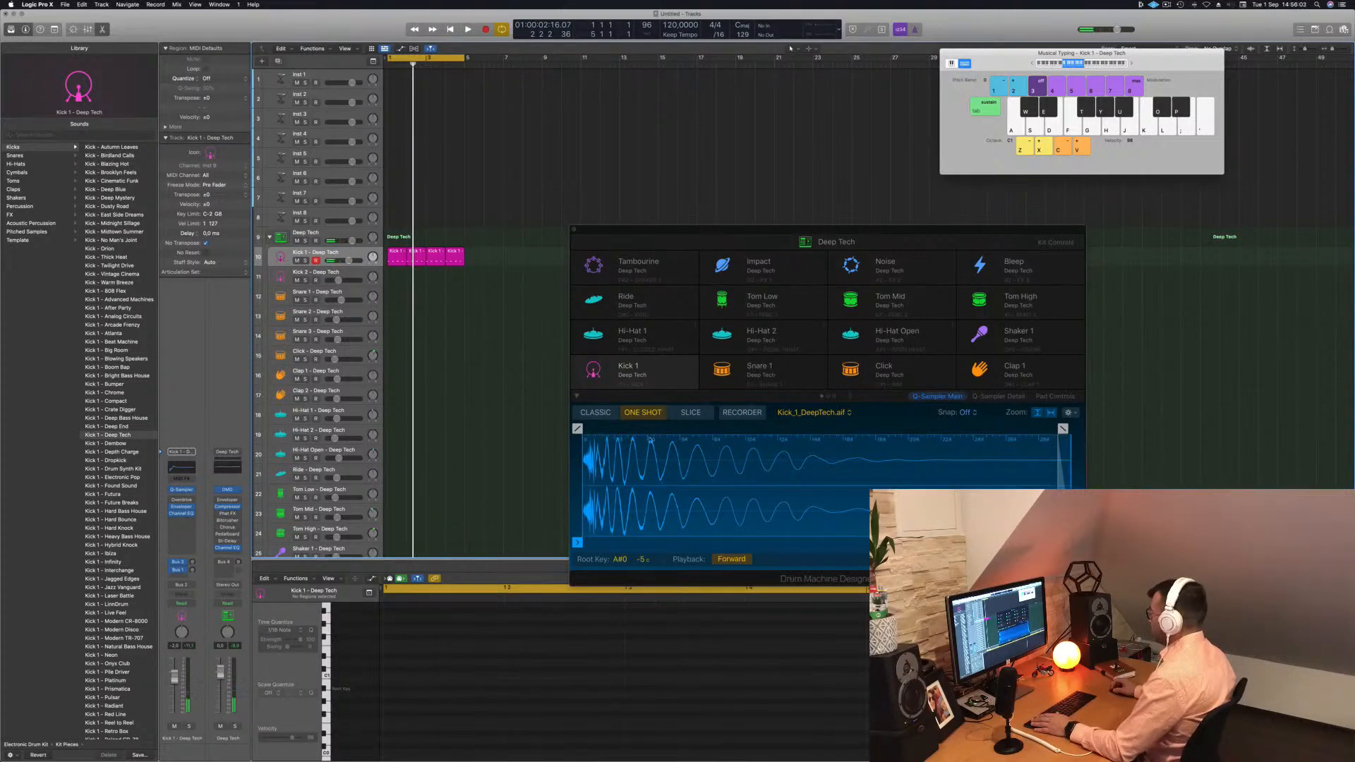
Step: Open the Q-Sampler detail settings for Kick 1 and try its pitch tuning during playback
{"action": "left_click", "coordinate": [996, 397]}
{"action": "key", "text": "space"}
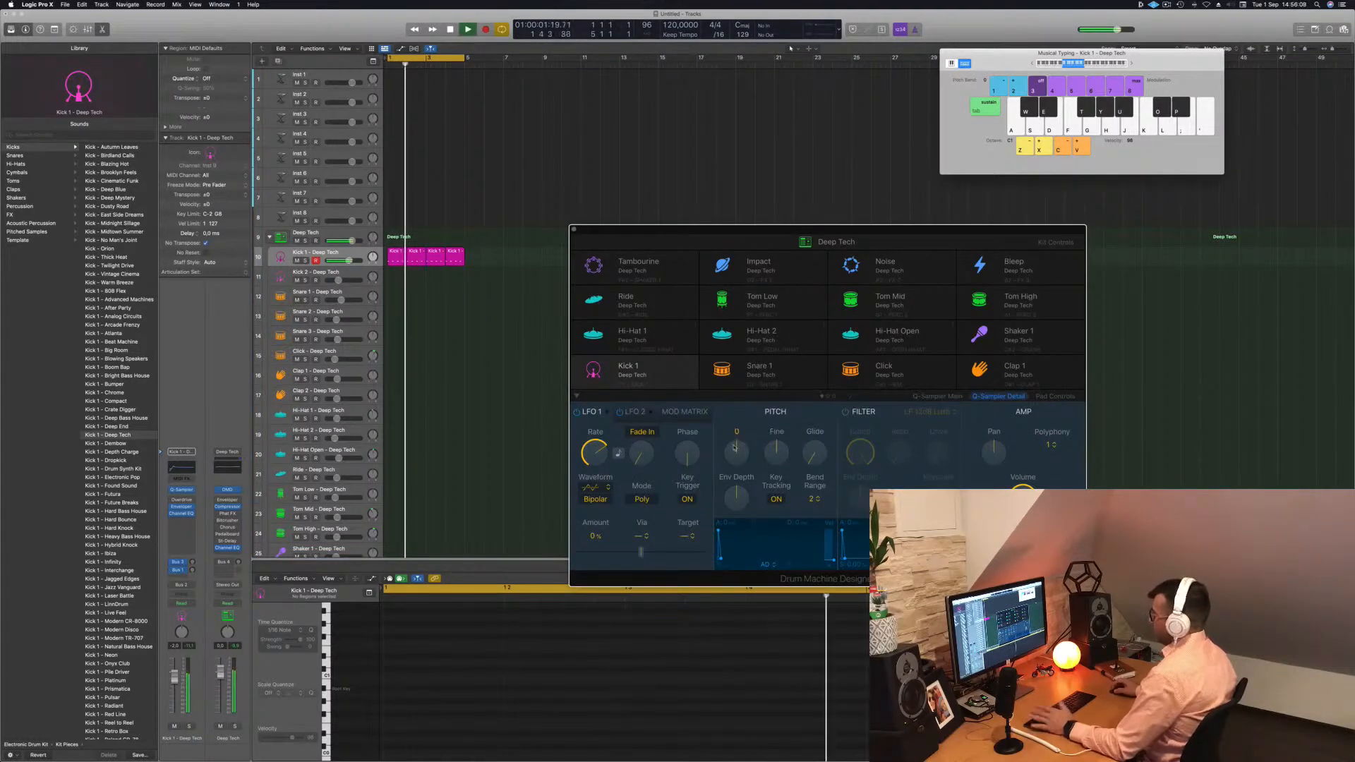
{"action": "mouse_move", "coordinate": [775, 449]}
{"action": "left_mouse_down"}
{"action": "mouse_move", "coordinate": [742, 482]}
{"action": "mouse_move", "coordinate": [751, 452]}
{"action": "left_mouse_up"}
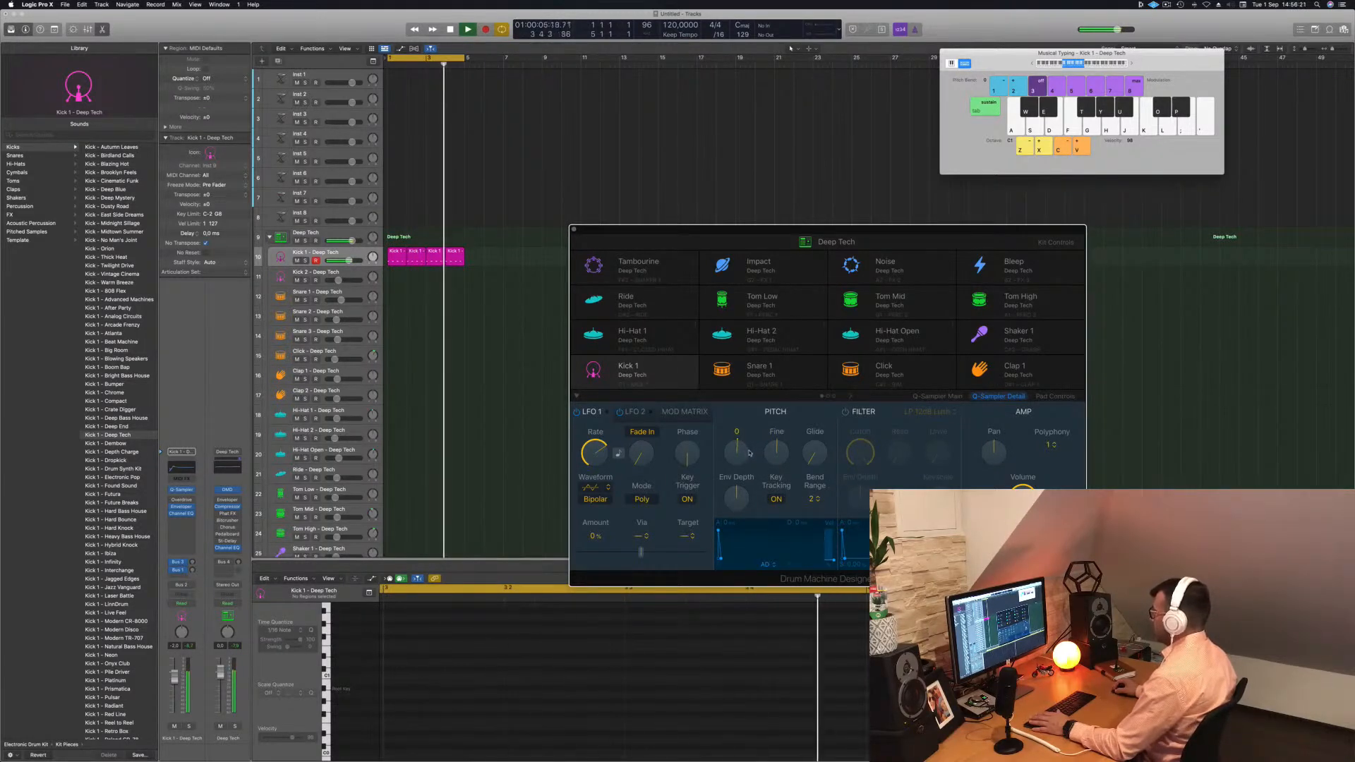
Step: Try the filter on Kick 1 with added resonance and drive, compare it on and off, and leave it off
{"action": "left_click", "coordinate": [846, 412]}
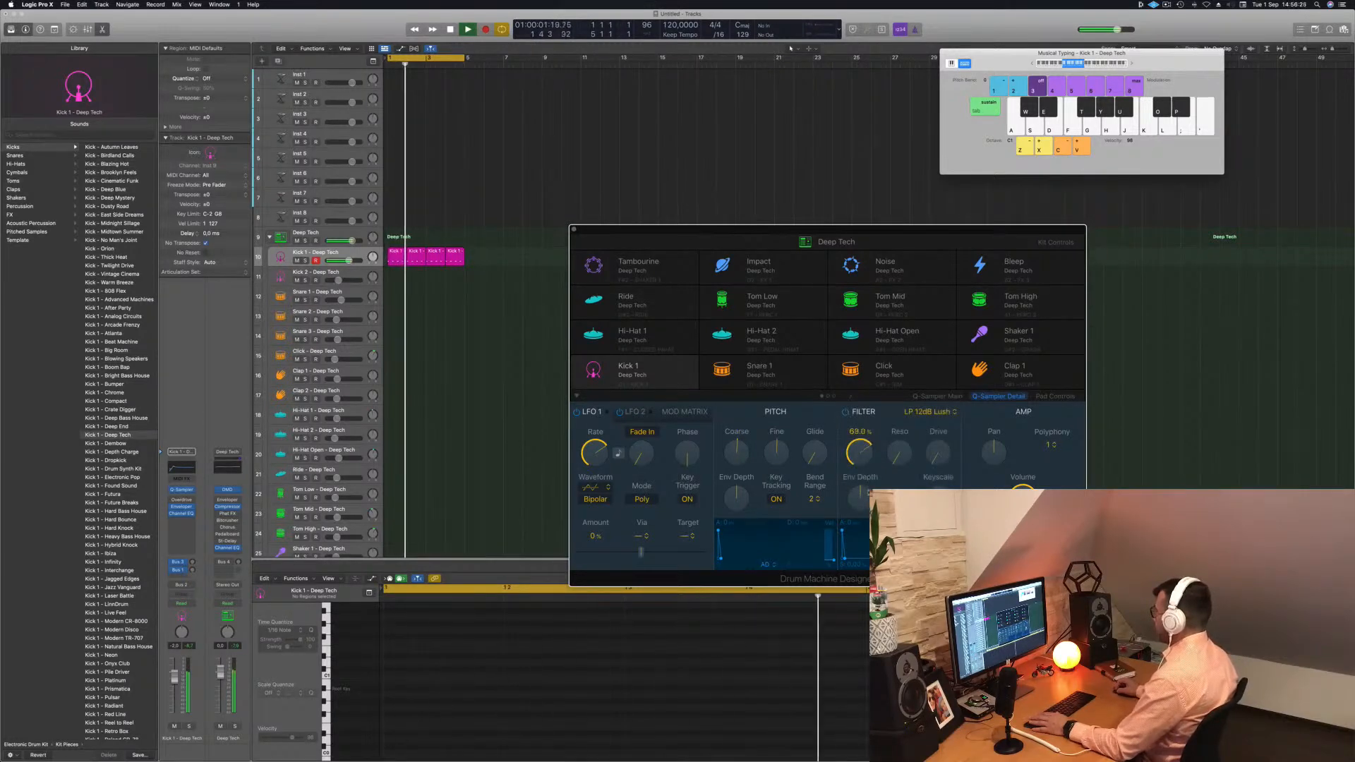
{"action": "left_click_drag", "start_coordinate": [898, 452], "coordinate": [911, 405]}
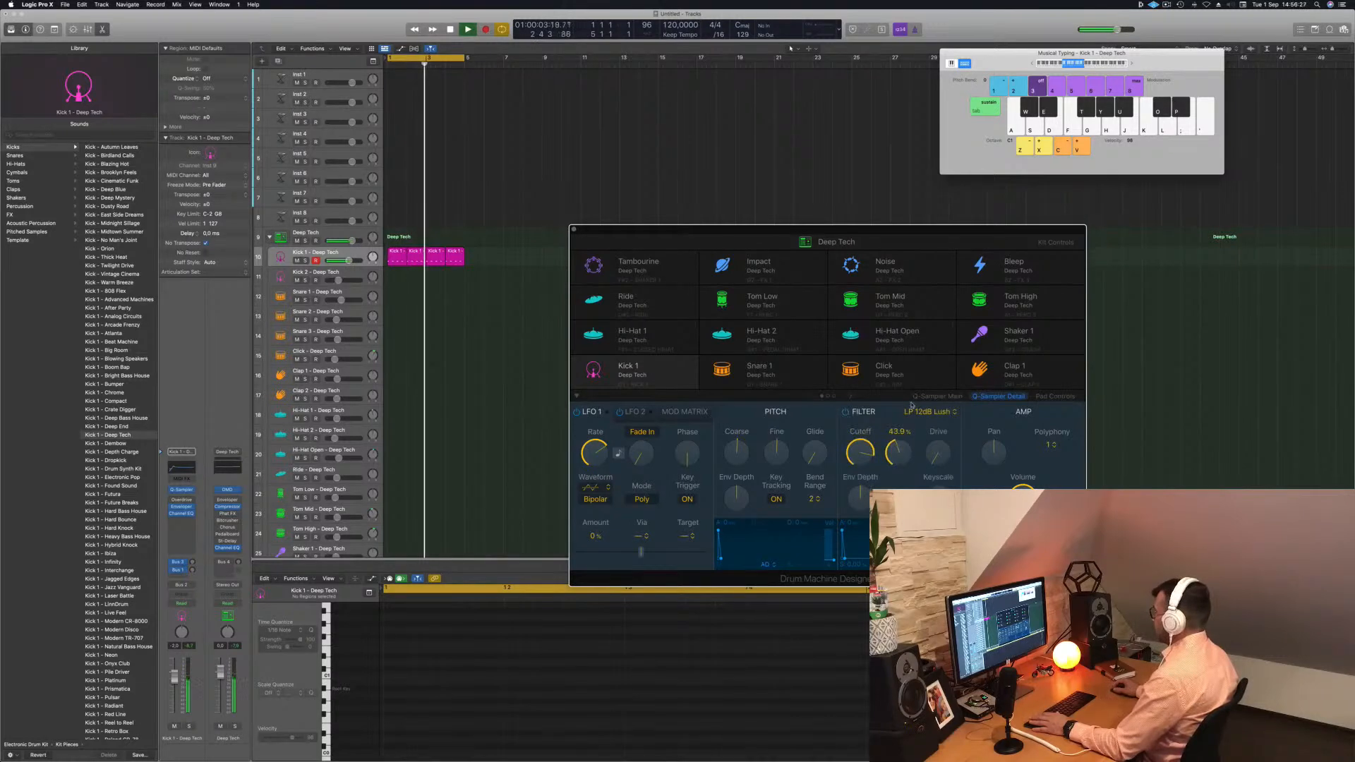
{"action": "mouse_move", "coordinate": [937, 453]}
{"action": "left_mouse_down"}
{"action": "mouse_move", "coordinate": [941, 432]}
{"action": "mouse_move", "coordinate": [938, 449]}
{"action": "left_mouse_up"}
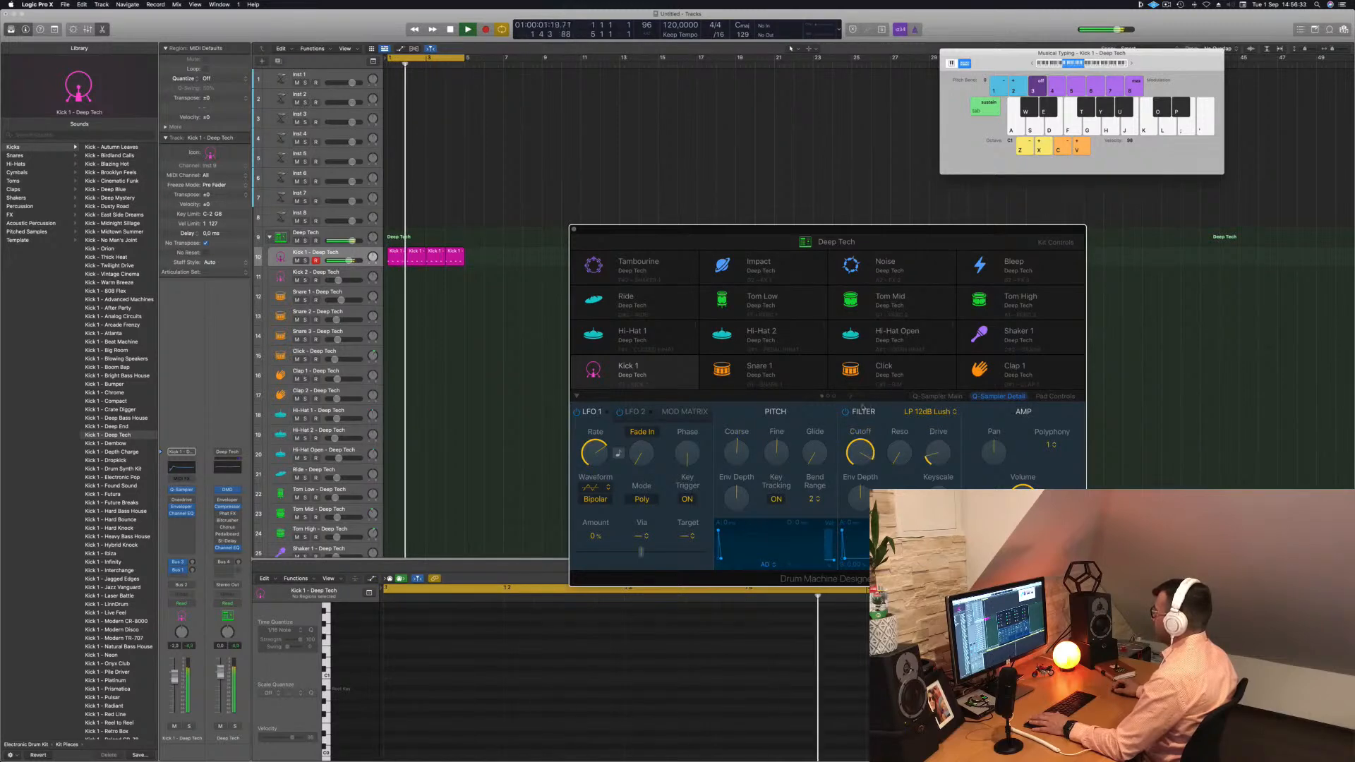
{"action": "left_click", "coordinate": [846, 412]}
{"action": "left_click", "coordinate": [846, 412]}
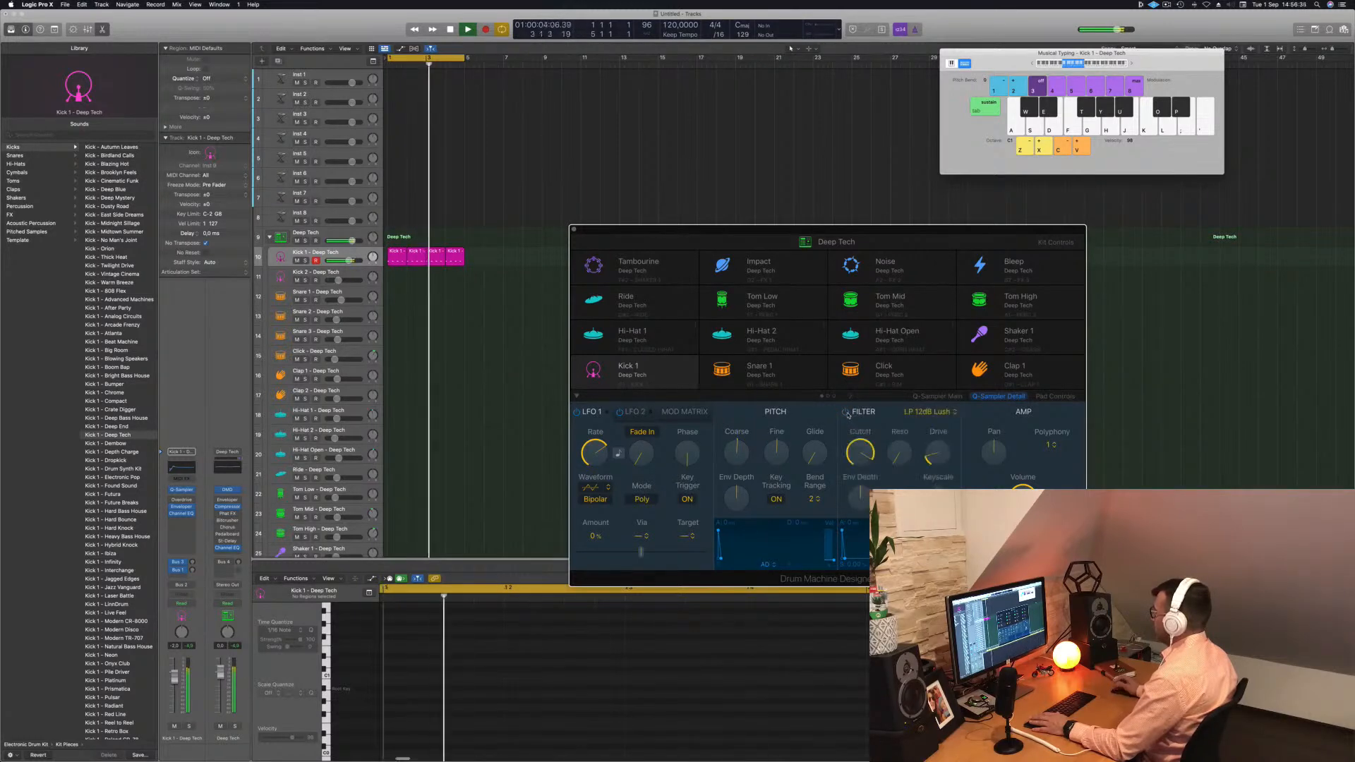
{"action": "left_click", "coordinate": [847, 412]}
Step: Stop playback and copy the first Kick 1 region onto the Snare 1 track at bar 1
{"action": "left_click_drag", "start_coordinate": [899, 229], "coordinate": [902, 174]}
{"action": "key", "text": "space"}
{"action": "left_click", "coordinate": [393, 252]}
{"action": "left_click_drag", "start_coordinate": [393, 260], "coordinate": [398, 296]}
Step: Move the copied notes in the Snare 1 region up in pitch and play them back
{"action": "scroll", "coordinate": [415, 664], "scroll_direction": "down", "scroll_amount": 5}
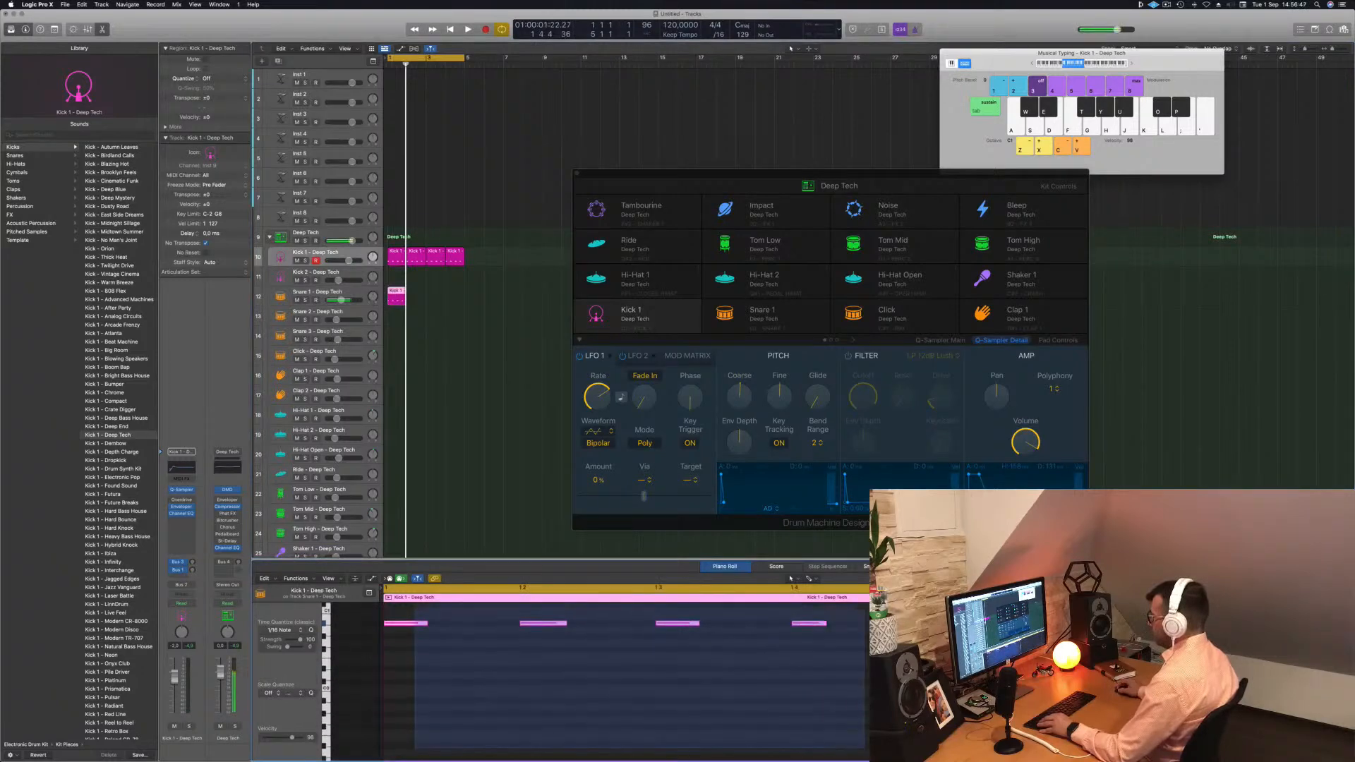
{"action": "scroll", "coordinate": [538, 721], "scroll_direction": "up", "scroll_amount": 2}
{"action": "scroll", "coordinate": [540, 720], "scroll_direction": "up", "scroll_amount": 2}
{"action": "scroll", "coordinate": [539, 720], "scroll_direction": "down", "scroll_amount": 6}
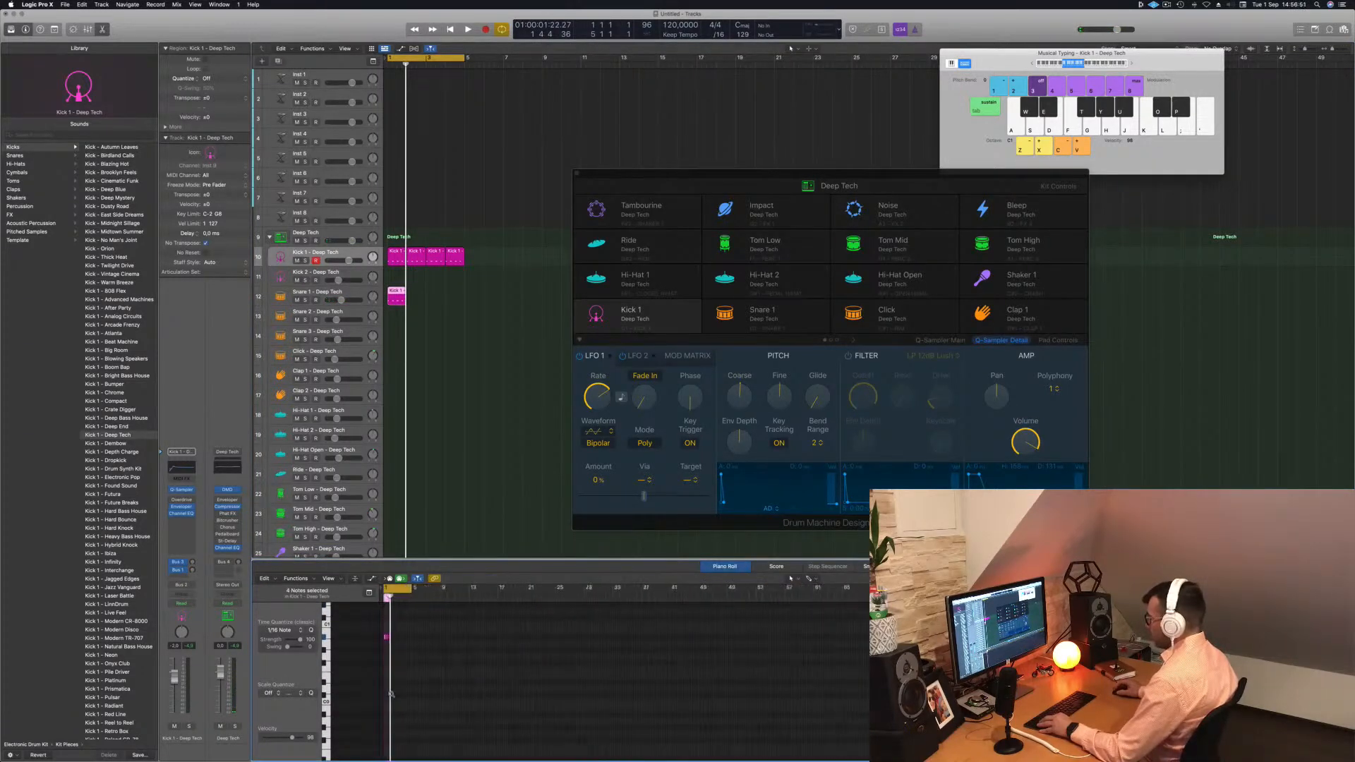
{"action": "scroll", "coordinate": [416, 695], "scroll_direction": "left", "scroll_amount": 3}
{"action": "scroll", "coordinate": [388, 671], "scroll_direction": "up", "scroll_amount": 3}
{"action": "left_click", "coordinate": [387, 669]}
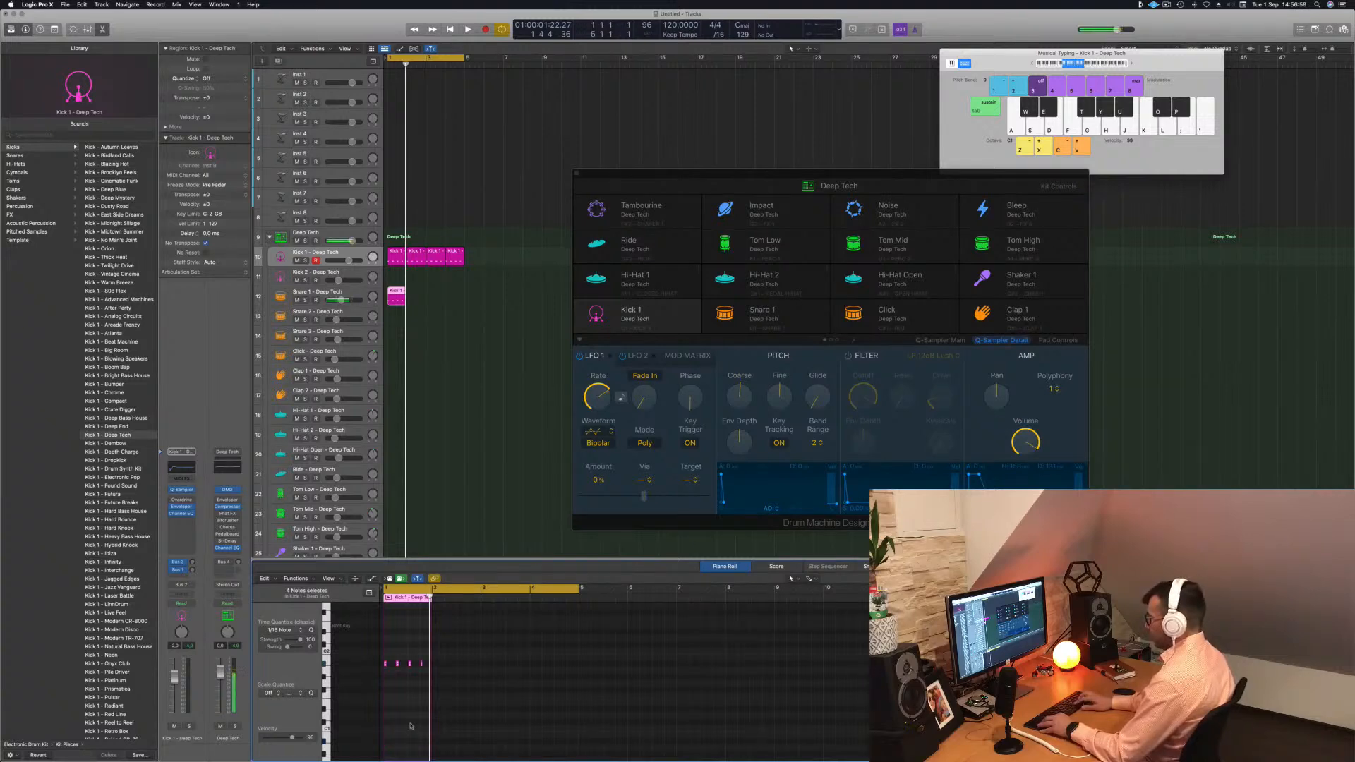
{"action": "key", "text": "space"}
{"action": "key", "text": "space"}
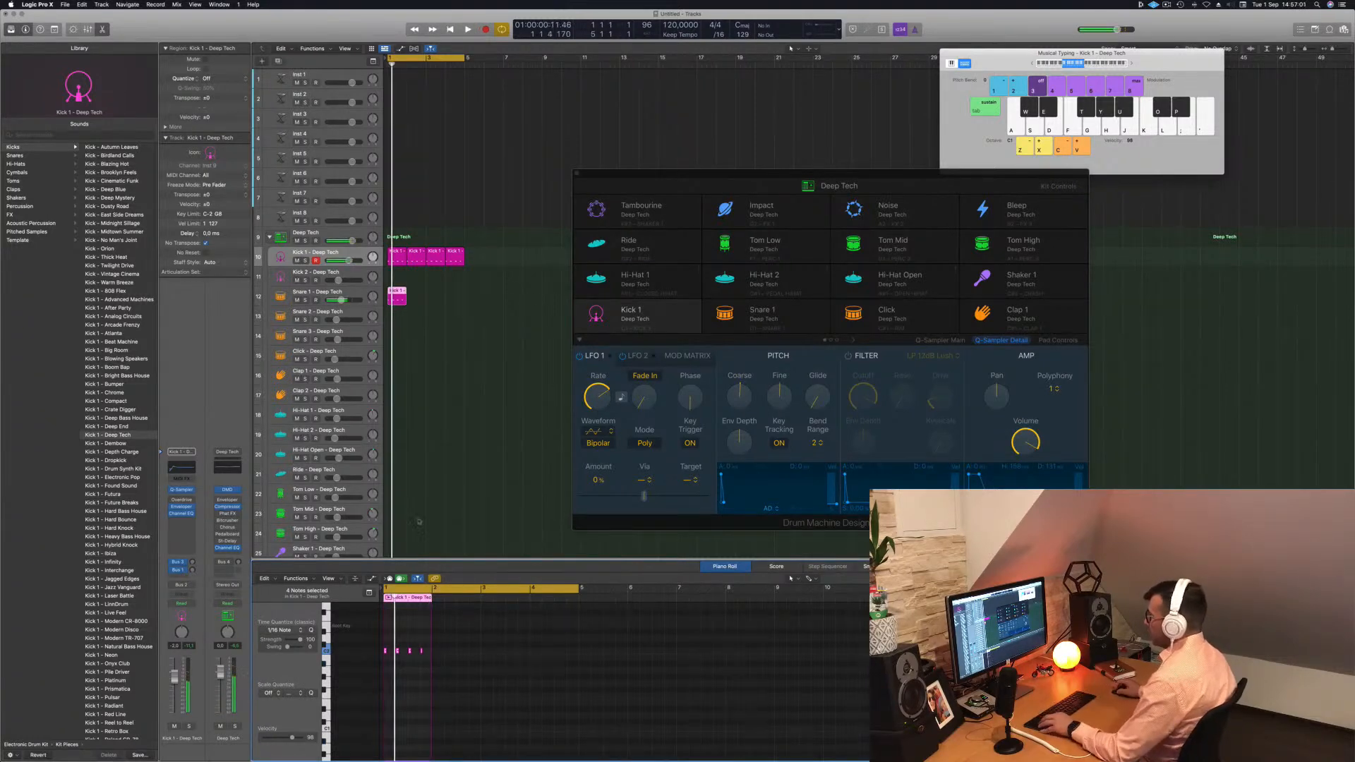
Step: Delete the first and third notes of the Snare 1 region, keeping hits on beats 2 and 4
{"action": "left_click", "coordinate": [387, 648]}
{"action": "key", "text": "Return"}
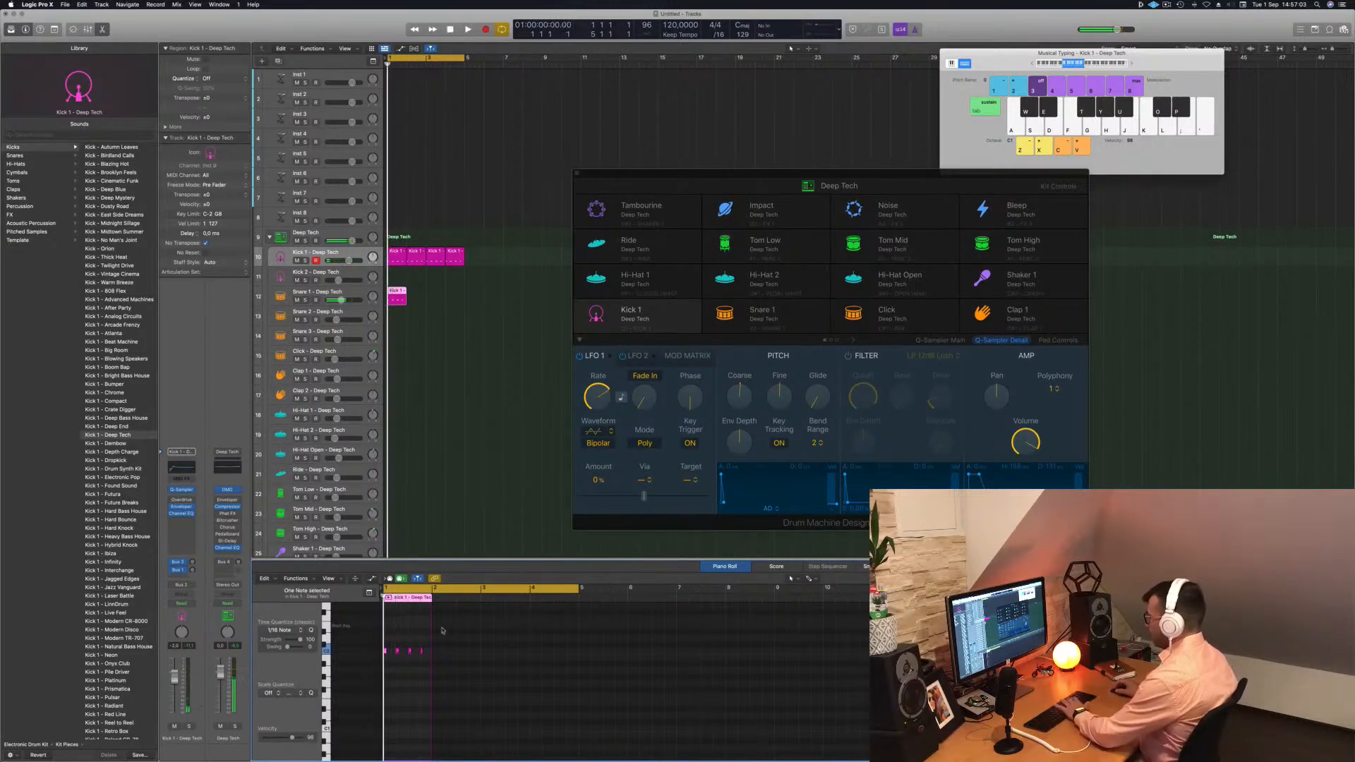
{"action": "double_click", "coordinate": [410, 652]}
Step: Copy the Snare 1 region to bar 2, repeat both regions over bars 3 and 4, and play the result
{"action": "left_click_drag", "start_coordinate": [397, 297], "coordinate": [417, 299], "text": "alt"}
{"action": "left_click_drag", "start_coordinate": [435, 304], "coordinate": [398, 290]}
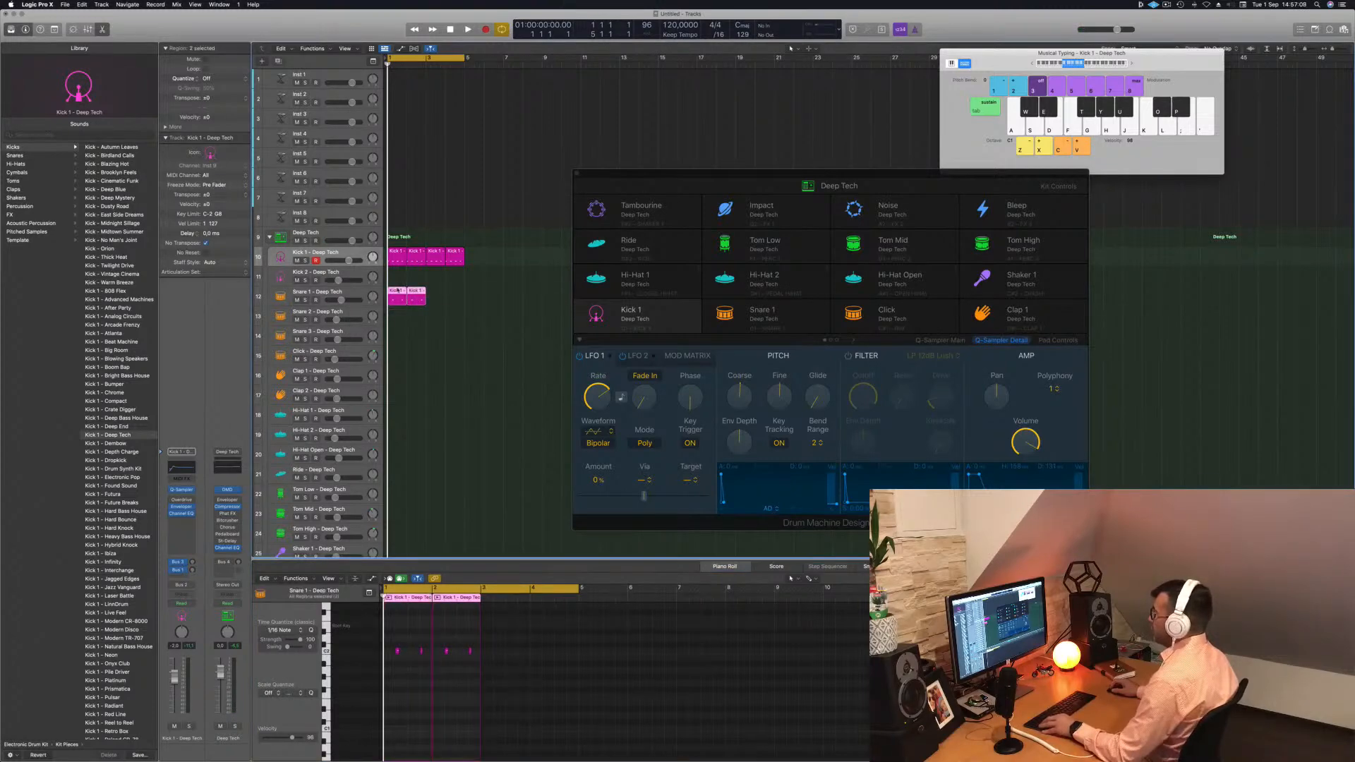
{"action": "key", "text": "super+r"}
{"action": "key", "text": "space"}
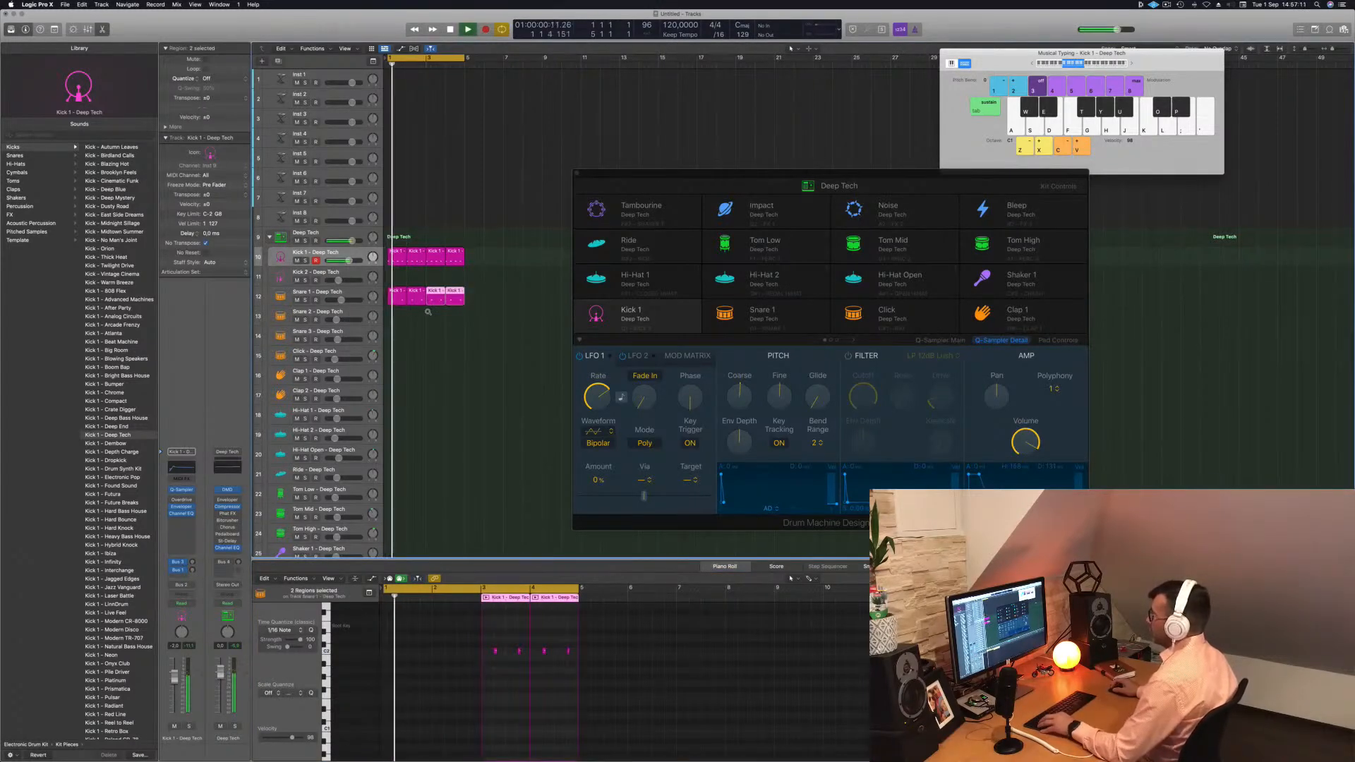
{"action": "scroll", "coordinate": [442, 329], "scroll_direction": "left", "scroll_amount": 3}
{"action": "key", "text": "space"}
Step: Copy the first Kick 1 region onto the Hi-Hat Open track at bar 1
{"action": "left_click", "coordinate": [396, 260]}
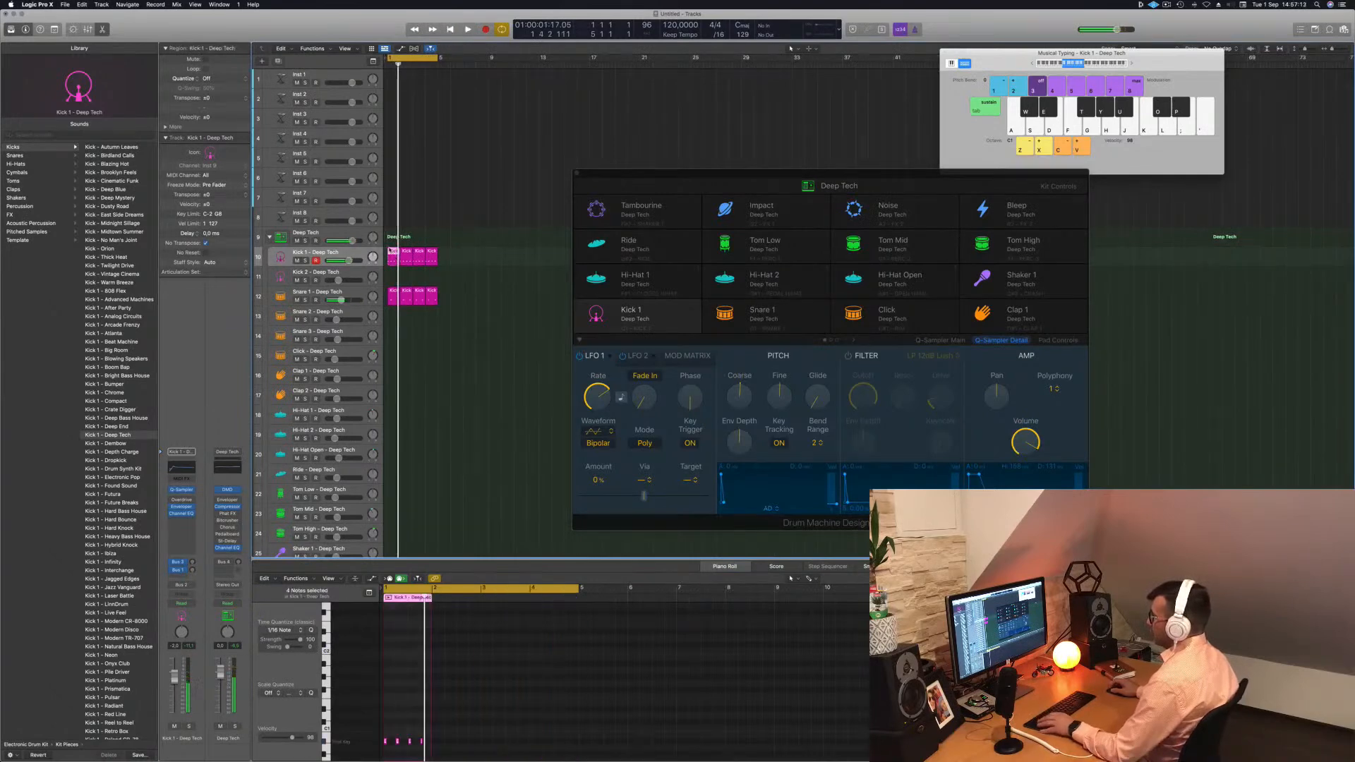
{"action": "left_click_drag", "start_coordinate": [392, 262], "coordinate": [395, 459], "text": "alt"}
{"action": "scroll", "coordinate": [393, 708], "scroll_direction": "left", "scroll_amount": 1}
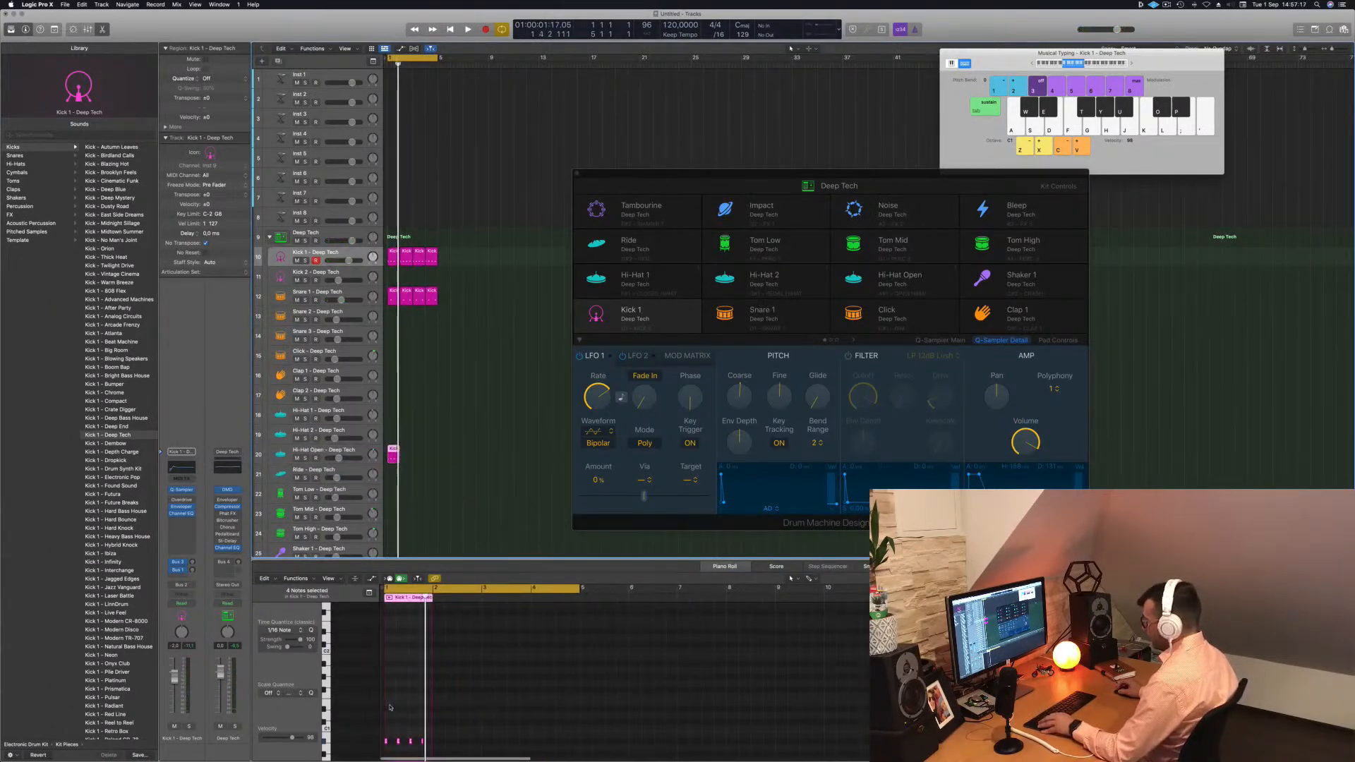
Step: Shift the Hi-Hat Open notes onto the offbeats and copy the region across bars 2 to 4
{"action": "scroll", "coordinate": [362, 709], "scroll_direction": "down", "scroll_amount": 5}
{"action": "scroll", "coordinate": [365, 709], "scroll_direction": "down", "scroll_amount": 1}
{"action": "scroll", "coordinate": [397, 711], "scroll_direction": "up", "scroll_amount": 3}
{"action": "left_click", "coordinate": [400, 710]}
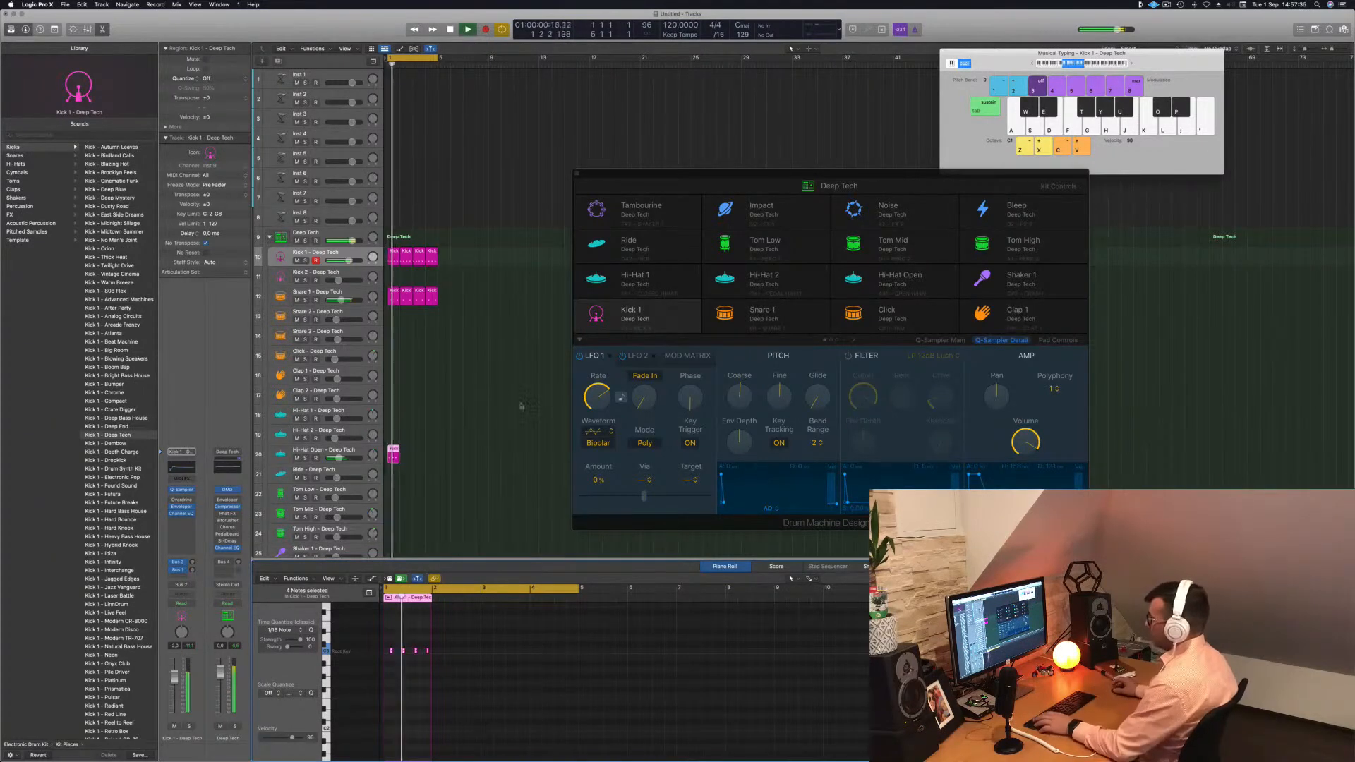
{"action": "left_click_drag", "start_coordinate": [393, 452], "coordinate": [421, 454]}
{"action": "key", "text": "space"}
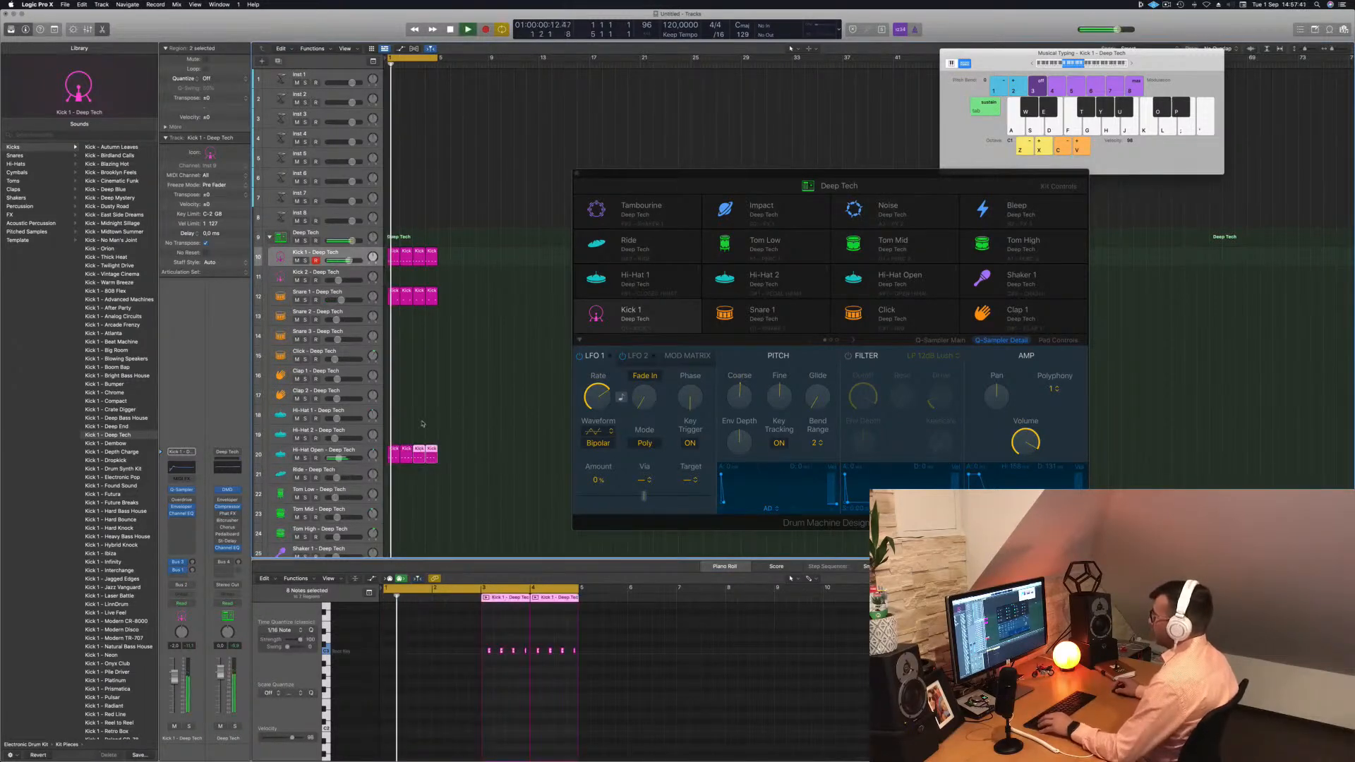
Step: Select the Snare 1 track and lower its volume fader while the loop plays
{"action": "left_click", "coordinate": [354, 450]}
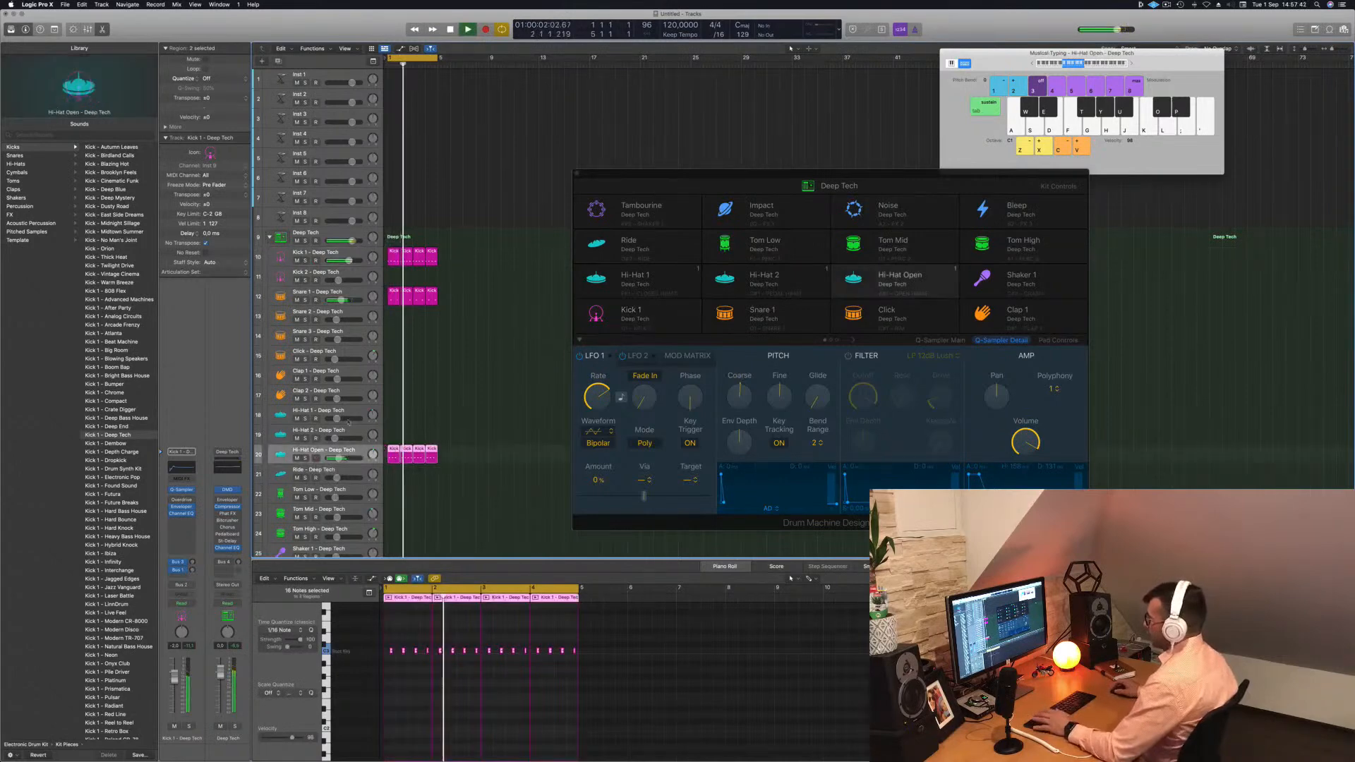
{"action": "left_click", "coordinate": [352, 293]}
{"action": "left_click_drag", "start_coordinate": [175, 690], "coordinate": [177, 699]}
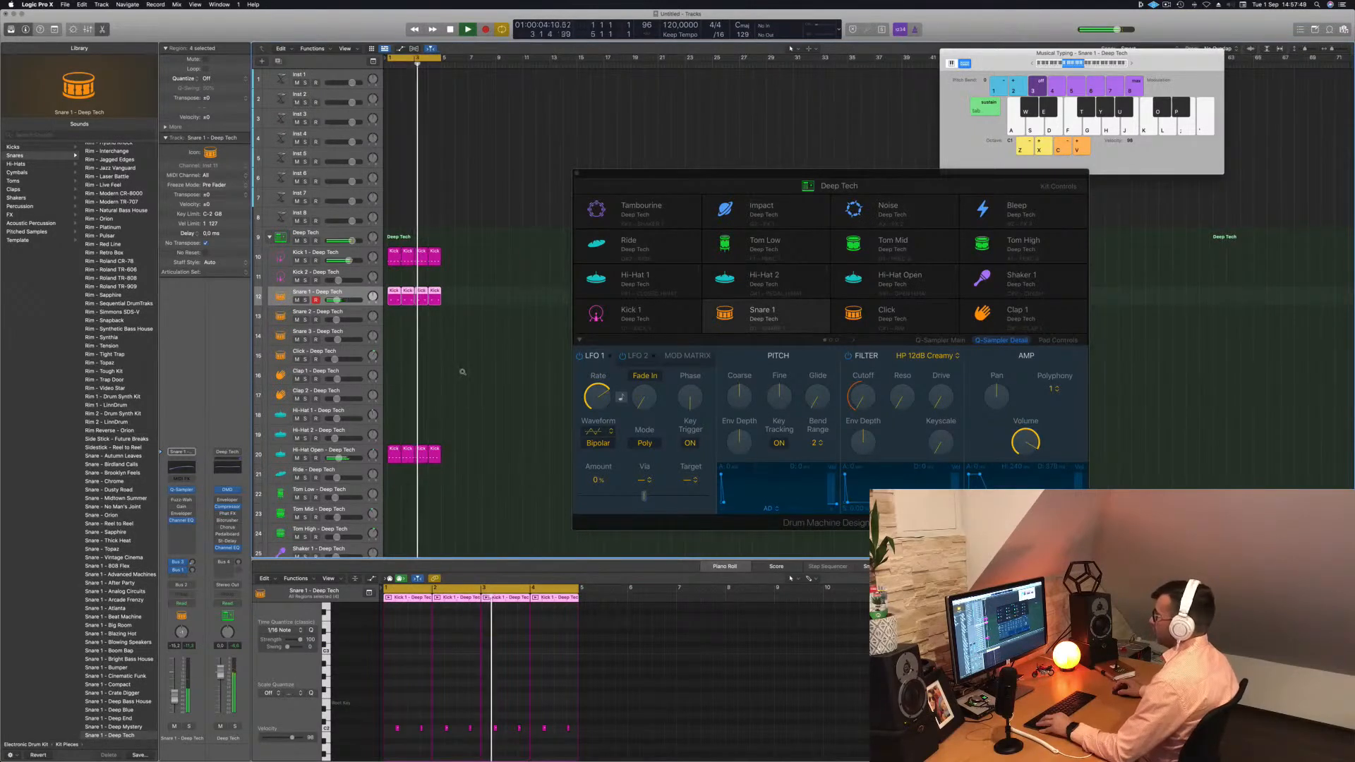
{"action": "scroll", "coordinate": [460, 376], "scroll_direction": "up", "scroll_amount": 2}
{"action": "key", "text": "space"}
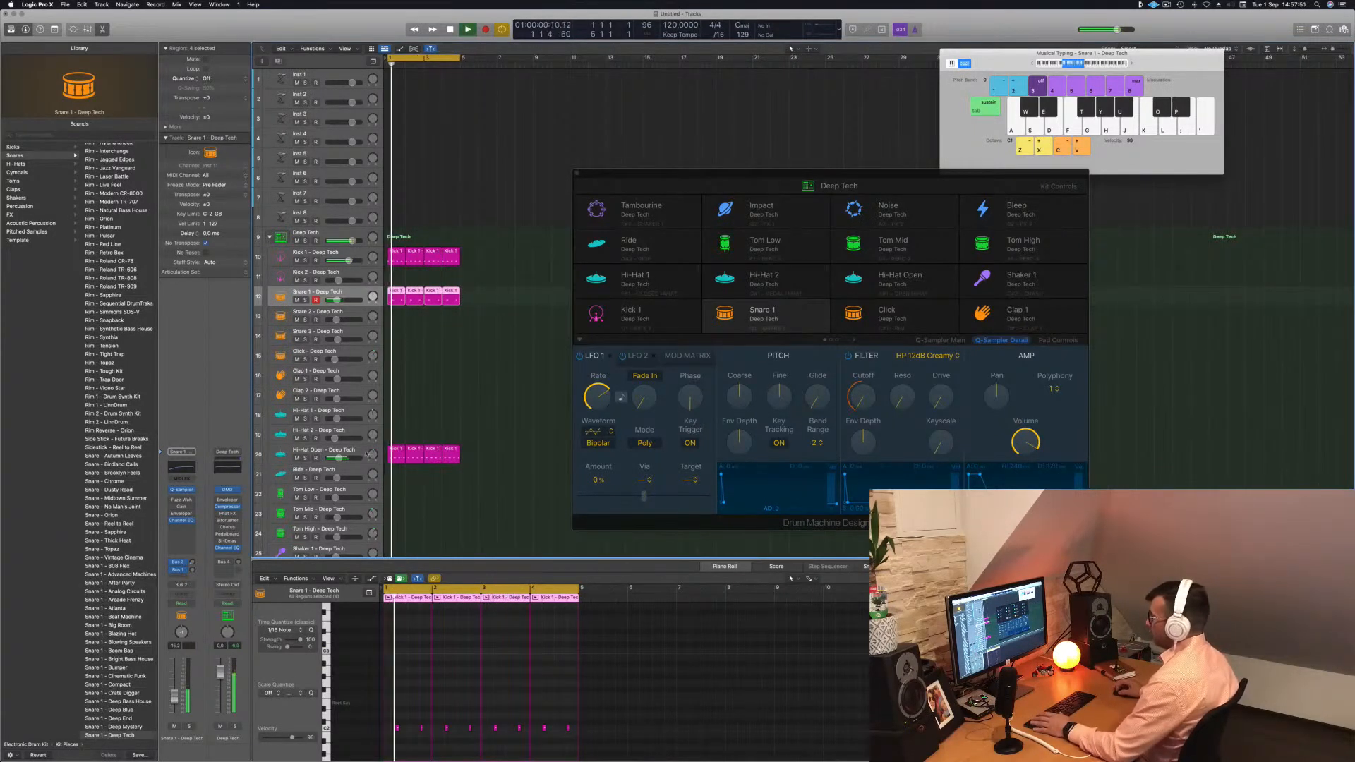
Step: Shorten the Hi-Hat Open sample to end at 0.136 s in Q-Sampler Main, give it a fade-out, and close the kit window
{"action": "left_click", "coordinate": [900, 283]}
{"action": "key", "text": "space"}
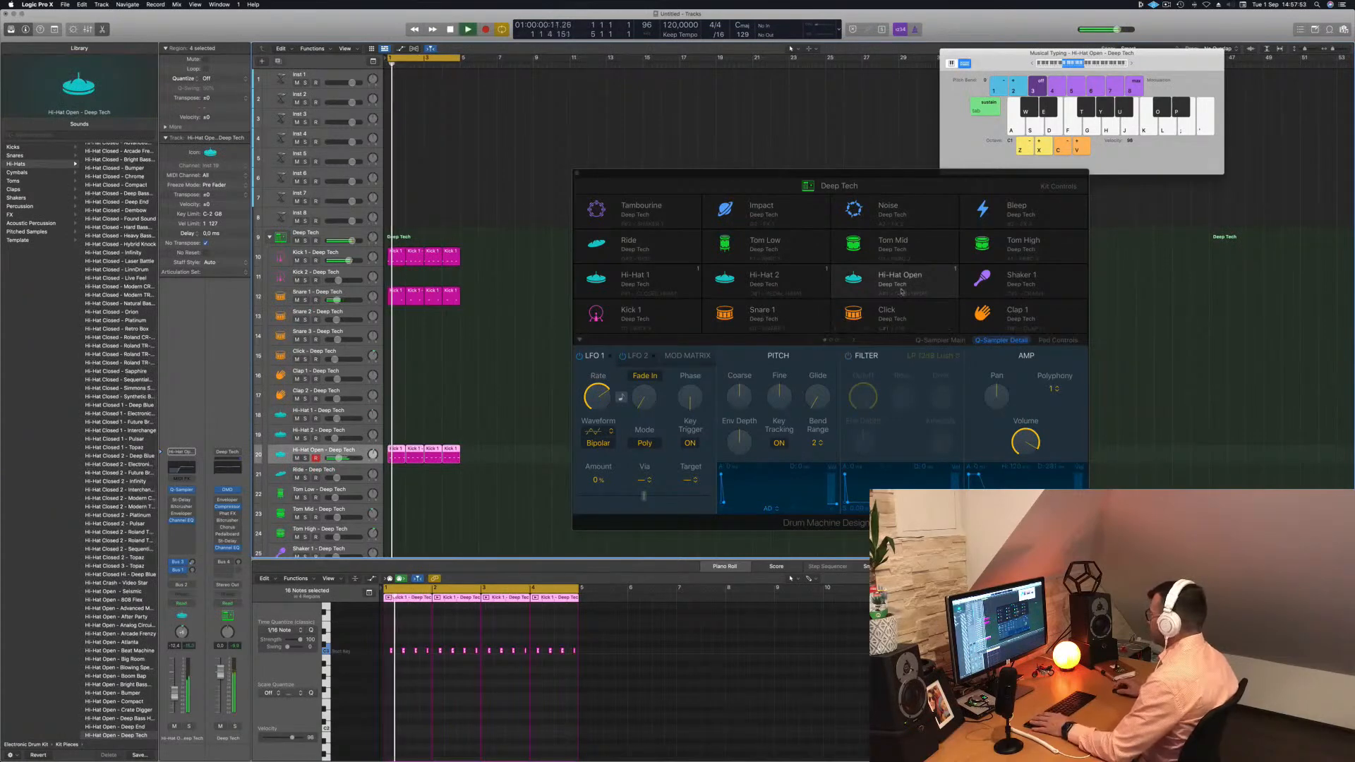
{"action": "left_click", "coordinate": [940, 340]}
{"action": "left_click_drag", "start_coordinate": [1065, 373], "coordinate": [791, 372]}
{"action": "mouse_move", "coordinate": [938, 373]}
{"action": "left_mouse_down"}
{"action": "mouse_move", "coordinate": [895, 373]}
{"action": "mouse_move", "coordinate": [920, 373]}
{"action": "left_mouse_up"}
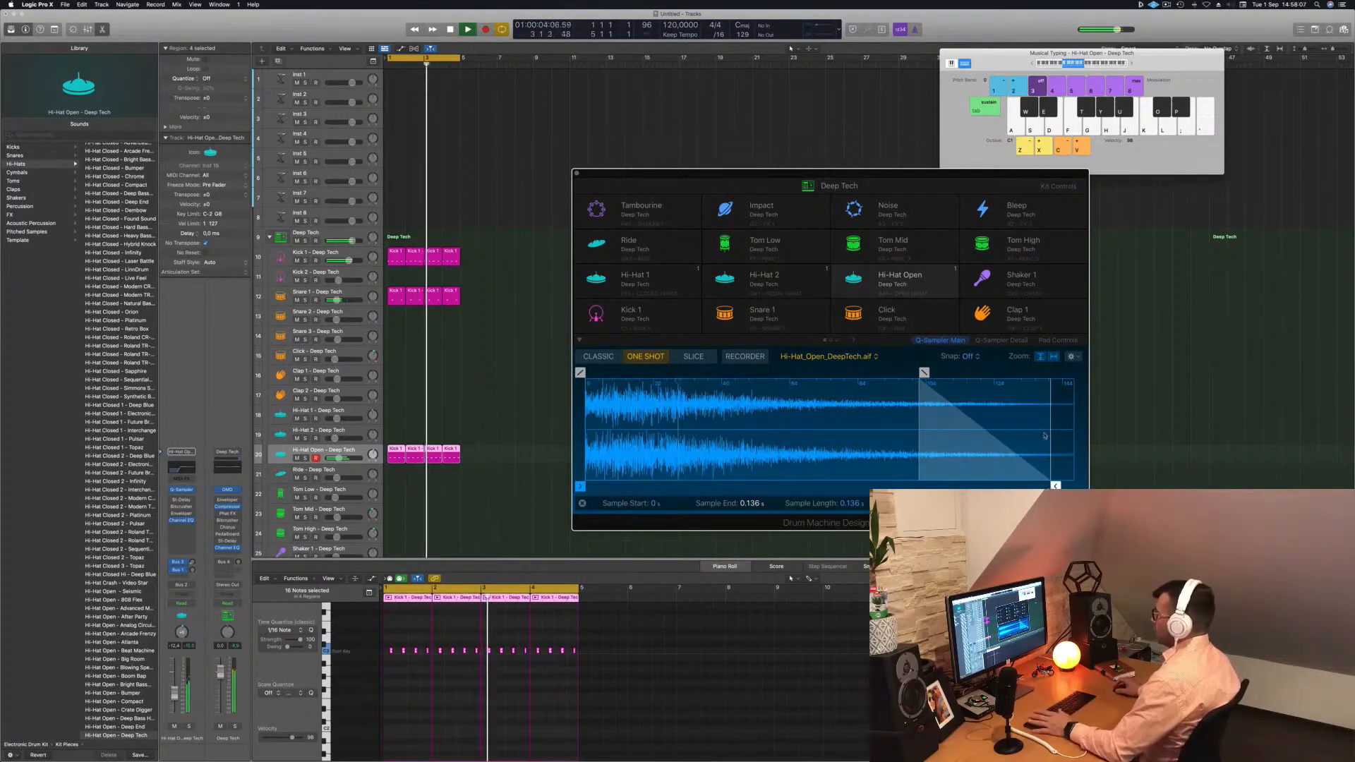
{"action": "key", "text": "super+w"}
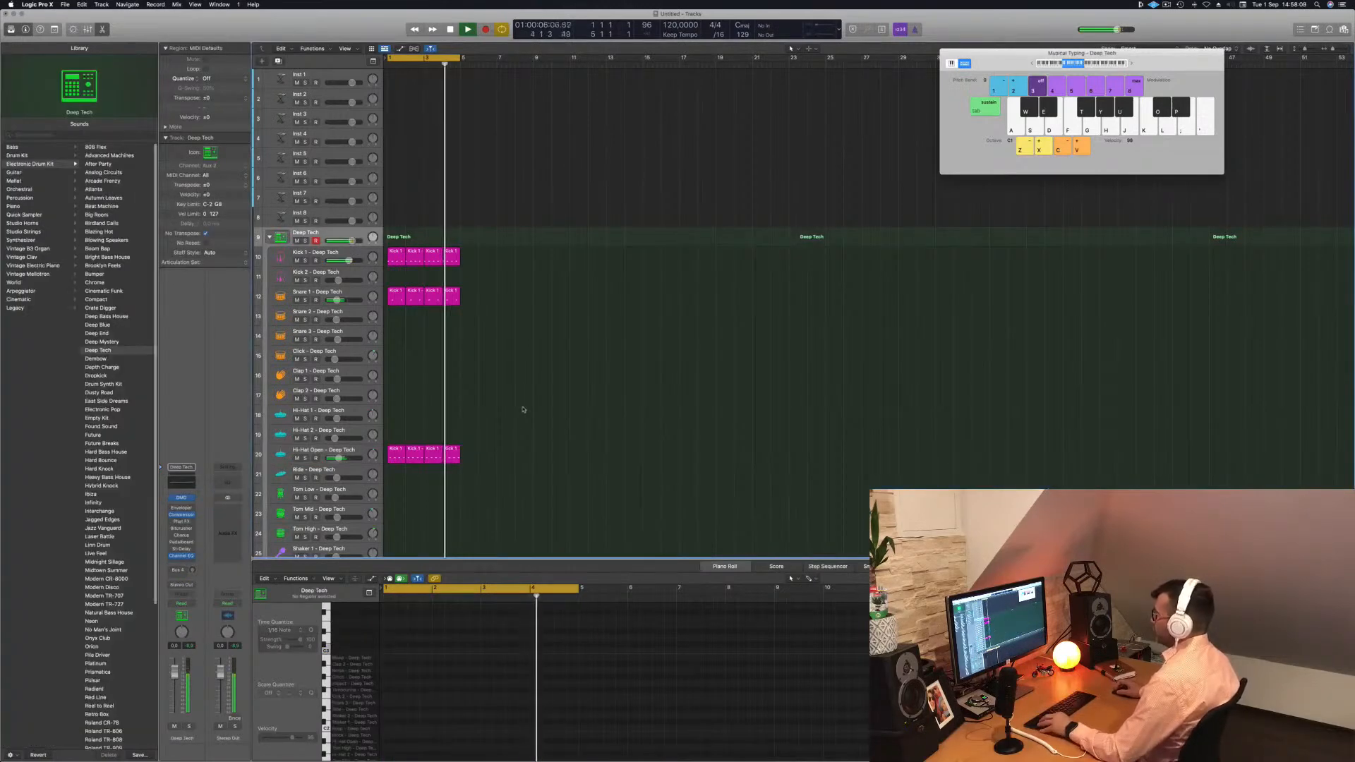
Step: Copy the first Kick 1 region onto the Tom Low track at bar 2 and reduce it to one note late in the bar
{"action": "key", "text": "super+Left"}
{"action": "scroll", "coordinate": [484, 439], "scroll_direction": "down", "scroll_amount": 3}
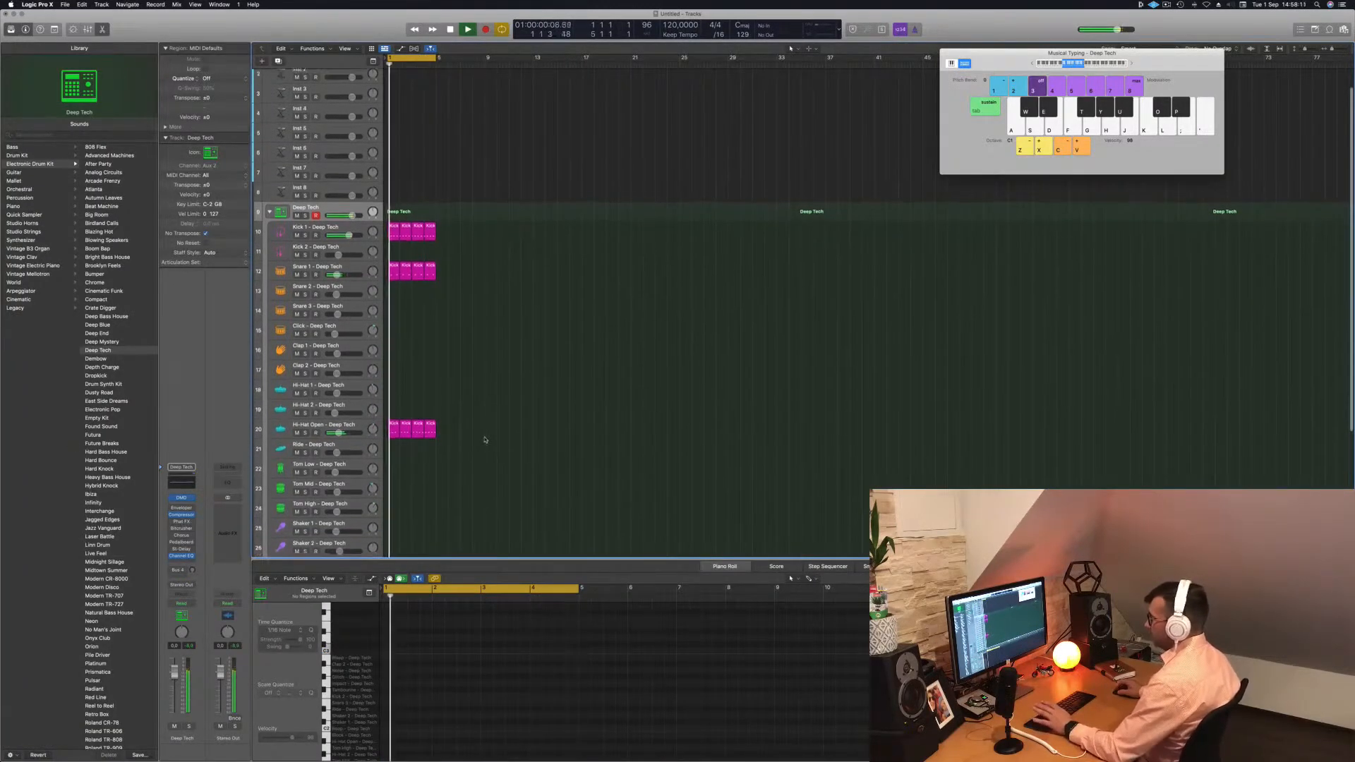
{"action": "key", "text": "space"}
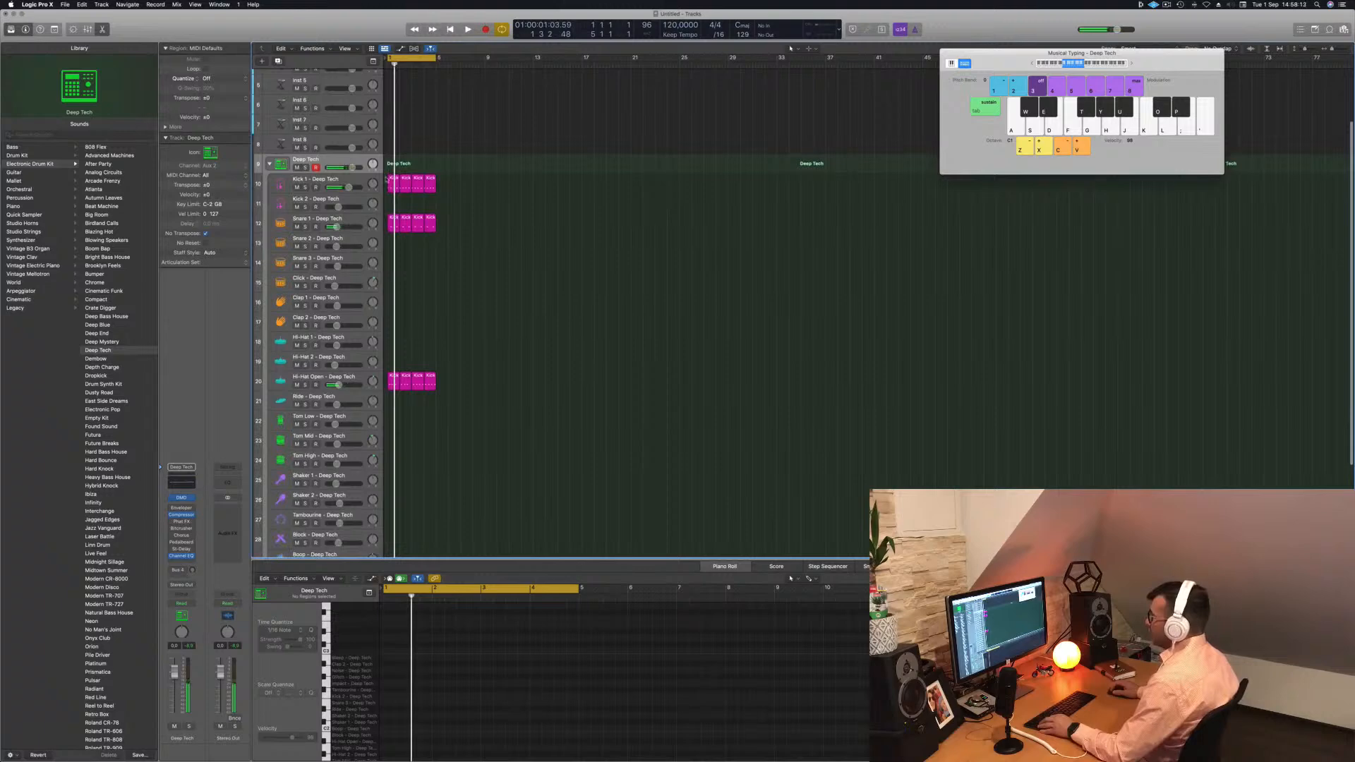
{"action": "left_click", "coordinate": [389, 182]}
{"action": "left_click_drag", "start_coordinate": [393, 186], "coordinate": [406, 422]}
{"action": "left_click_drag", "start_coordinate": [460, 663], "coordinate": [427, 696]}
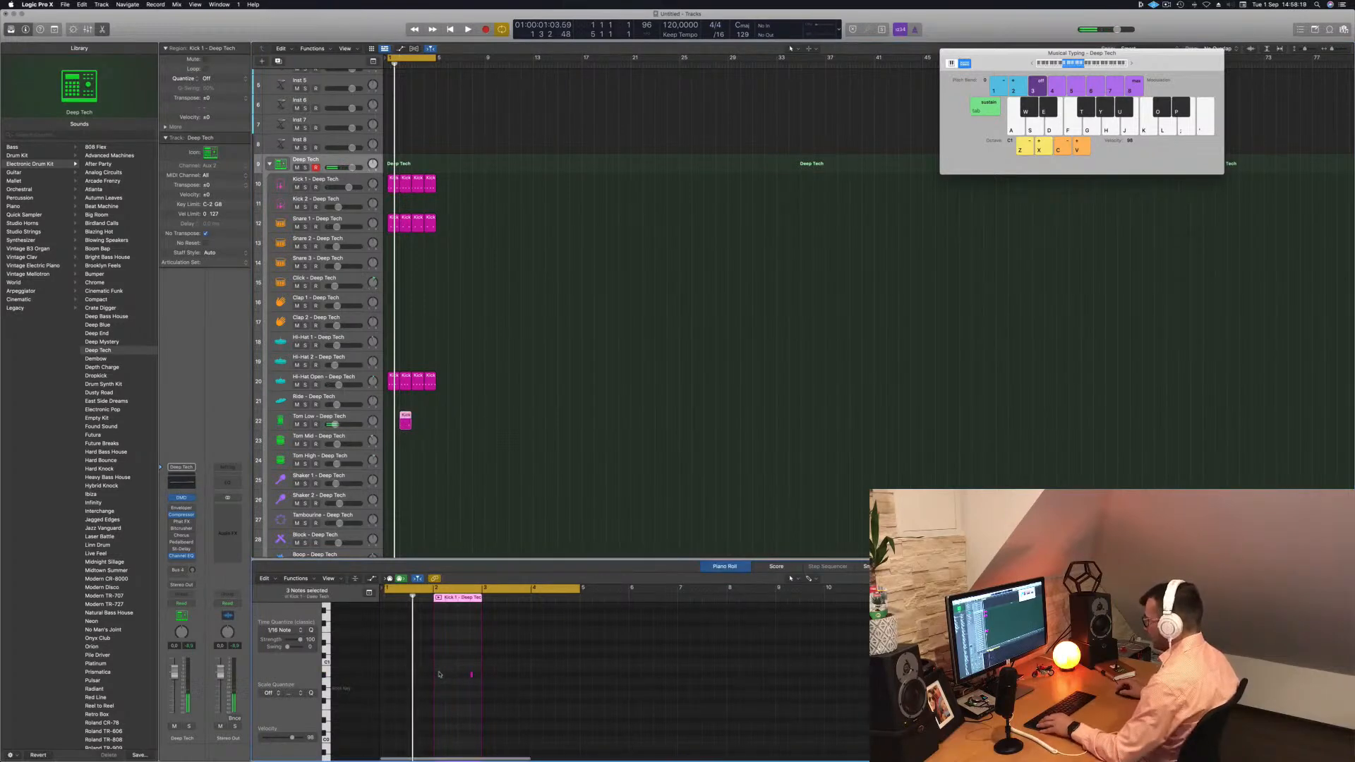
{"action": "left_click_drag", "start_coordinate": [463, 662], "coordinate": [493, 687]}
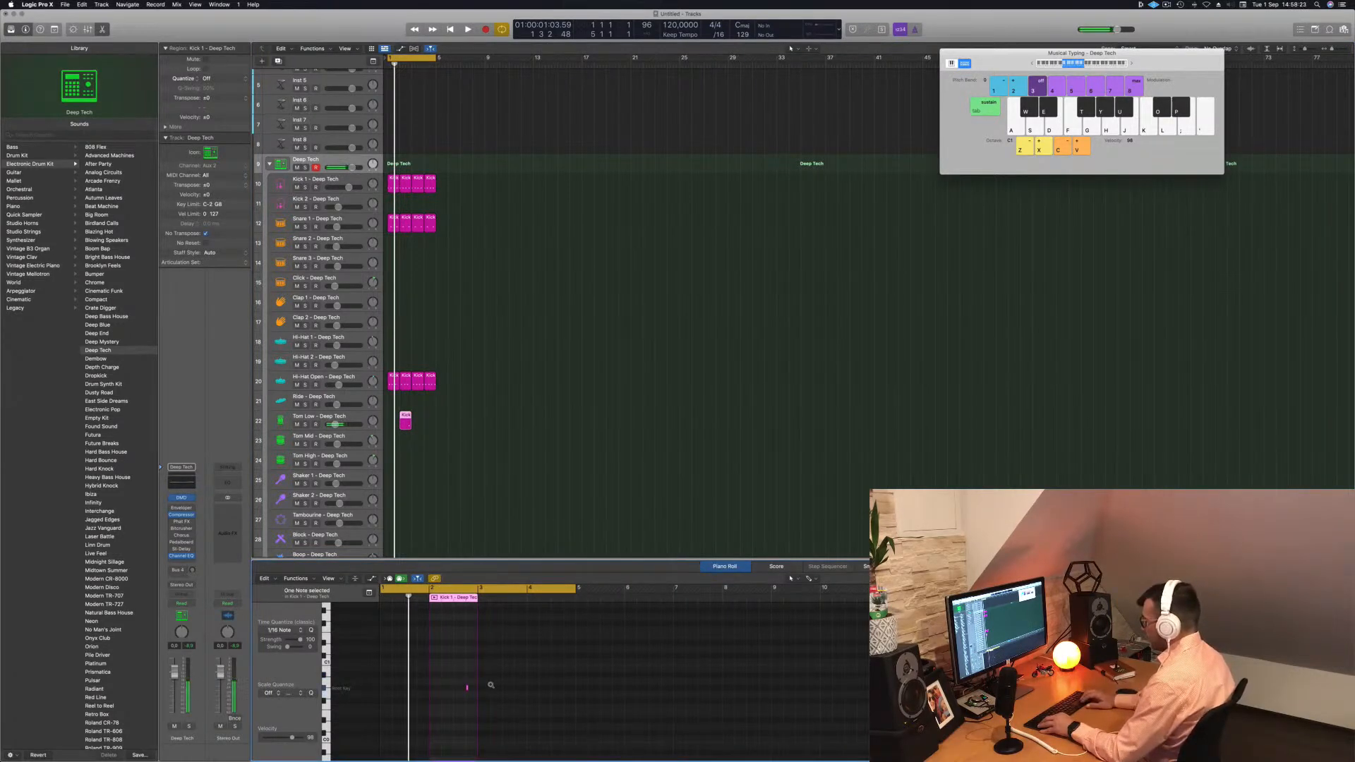
{"action": "key", "text": "space"}
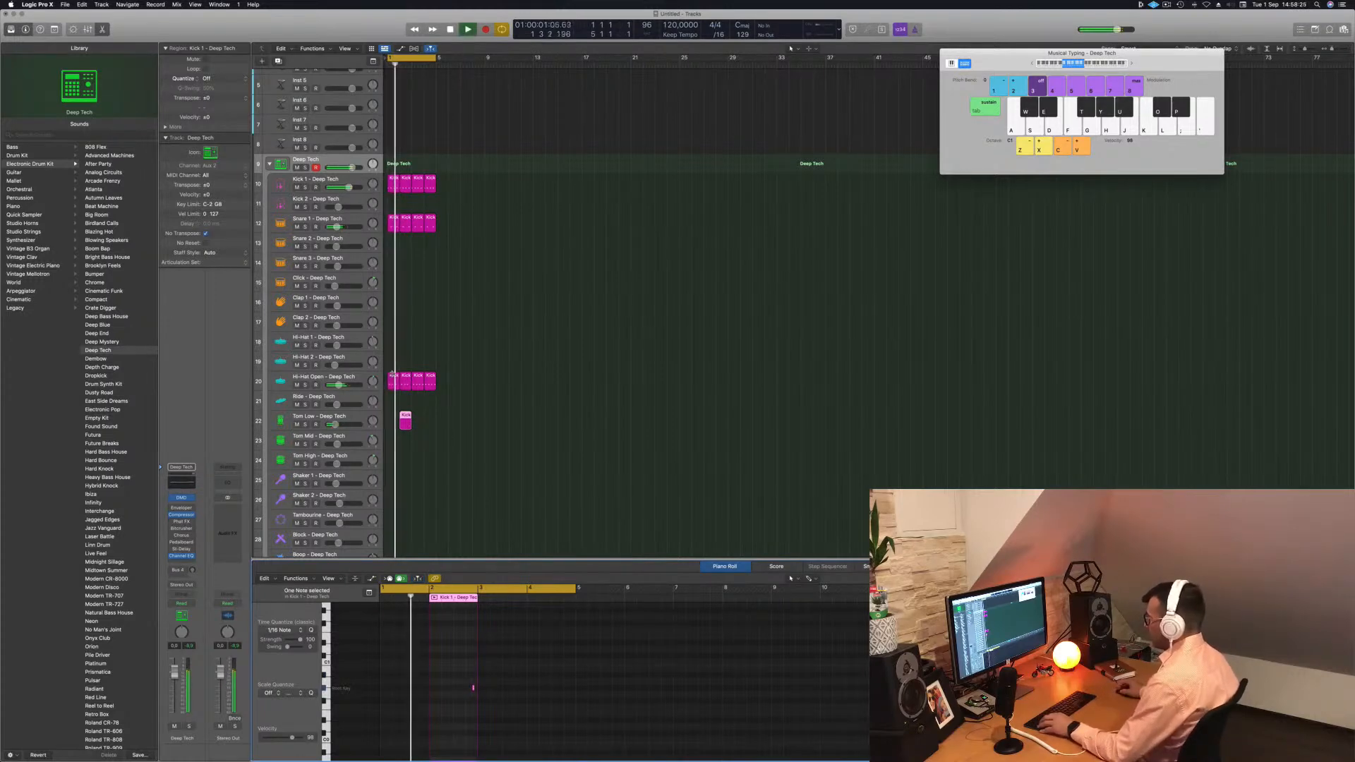
Step: Copy the Tom Low region to bars 1, 3 and 4 while the loop plays
{"action": "left_click_drag", "start_coordinate": [405, 416], "coordinate": [472, 419]}
{"action": "scroll", "coordinate": [471, 419], "scroll_direction": "down", "scroll_amount": 1}
{"action": "scroll", "coordinate": [473, 415], "scroll_direction": "down", "scroll_amount": 2}
{"action": "scroll", "coordinate": [476, 392], "scroll_direction": "down", "scroll_amount": 4}
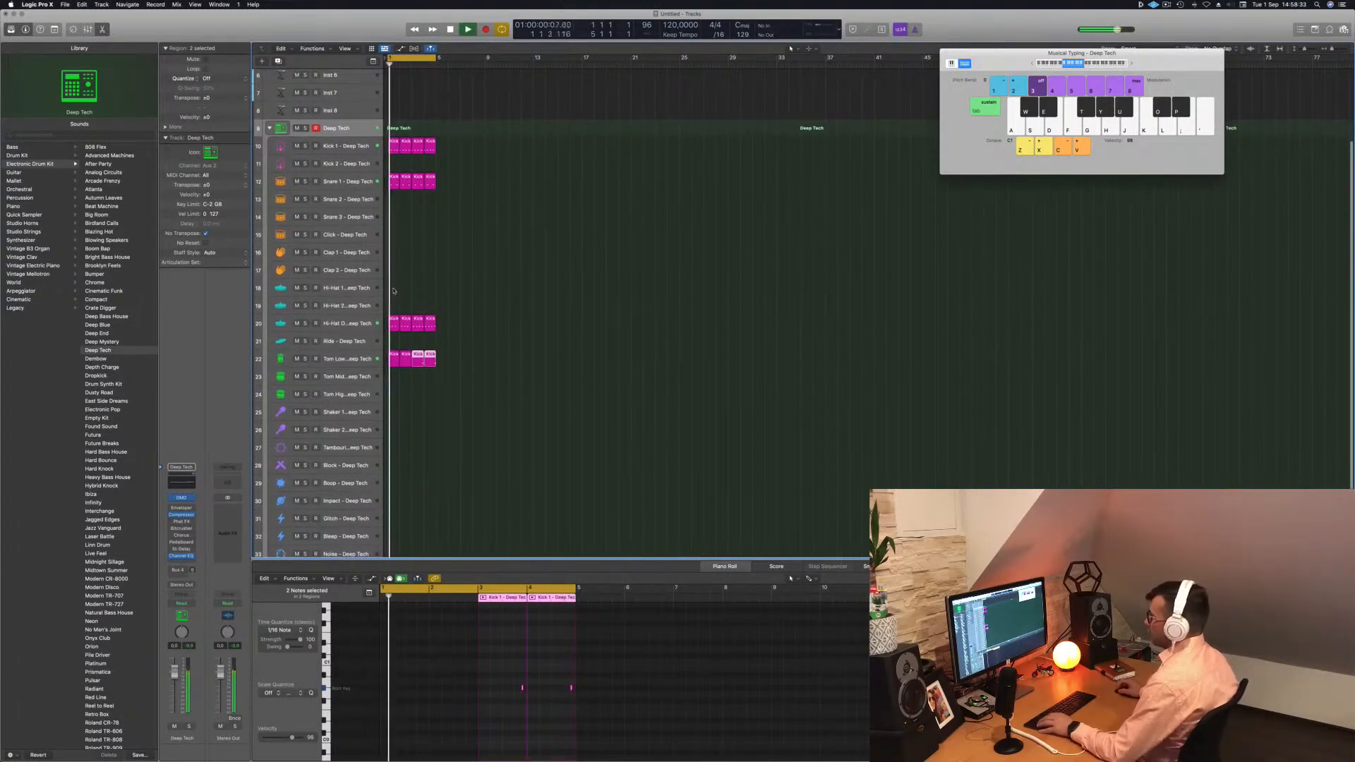
Step: Copy the first Kick 1 region onto Shaker 2 at bar 1 and duplicate its four notes onto the offbeats
{"action": "left_click_drag", "start_coordinate": [392, 143], "coordinate": [389, 436]}
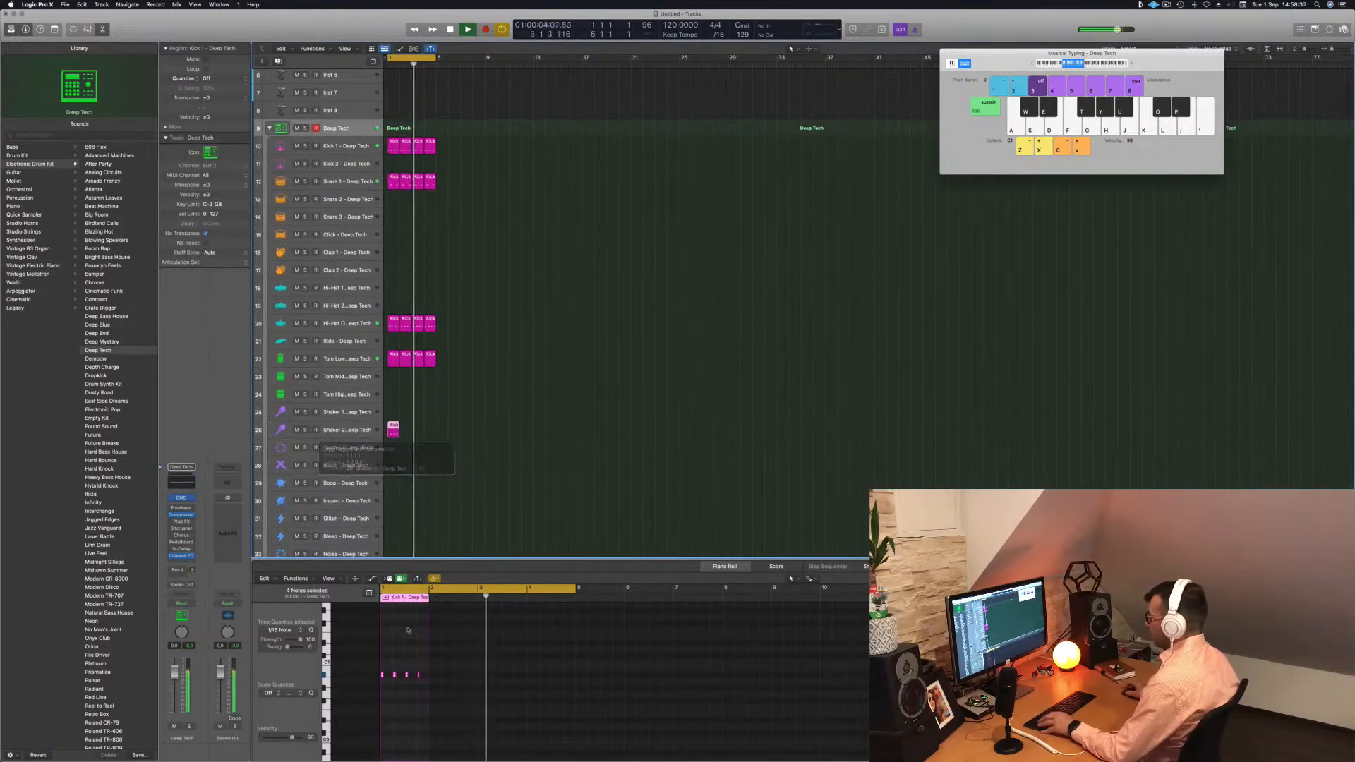
{"action": "scroll", "coordinate": [398, 673], "scroll_direction": "left", "scroll_amount": 1}
{"action": "left_click", "coordinate": [417, 667]}
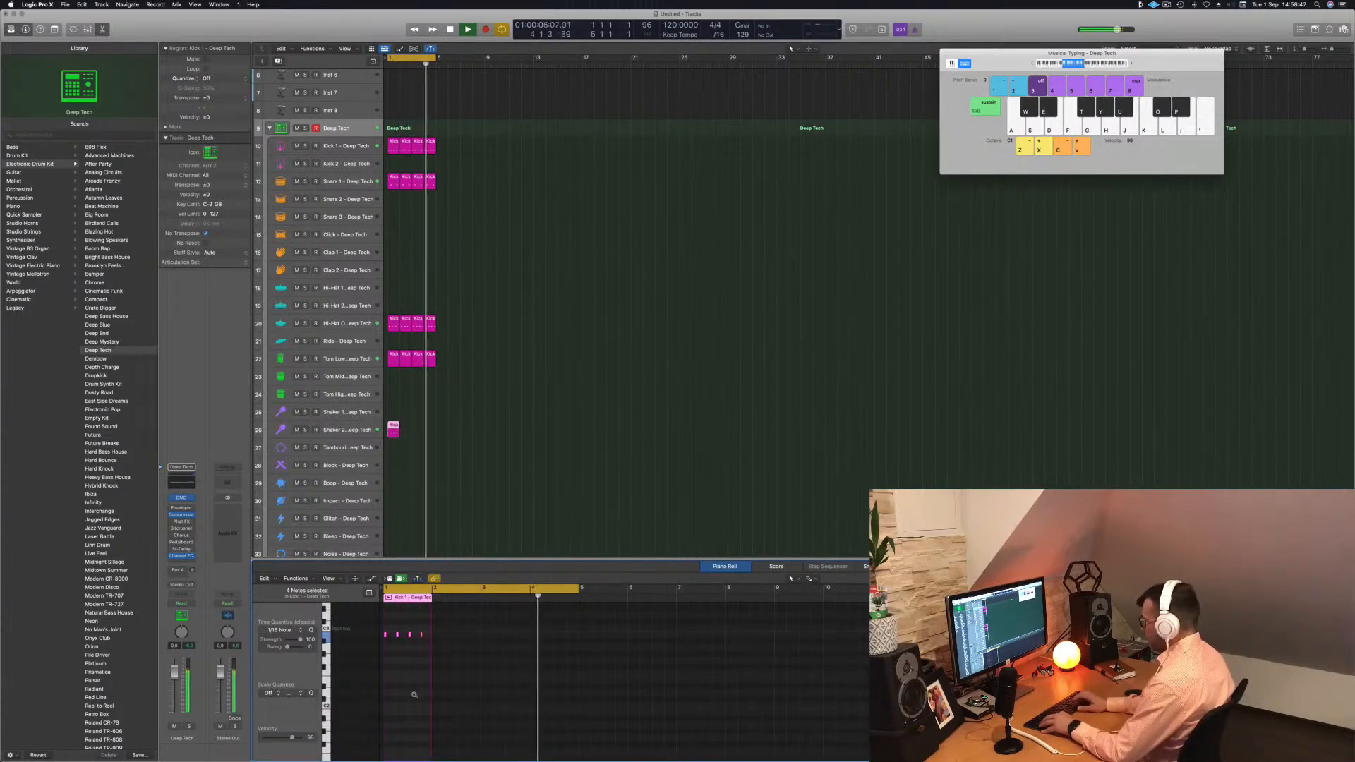
{"action": "left_click", "coordinate": [425, 693], "text": "ctrl+alt"}
{"action": "left_click_drag", "start_coordinate": [384, 629], "coordinate": [393, 628]}
{"action": "key", "text": "space"}
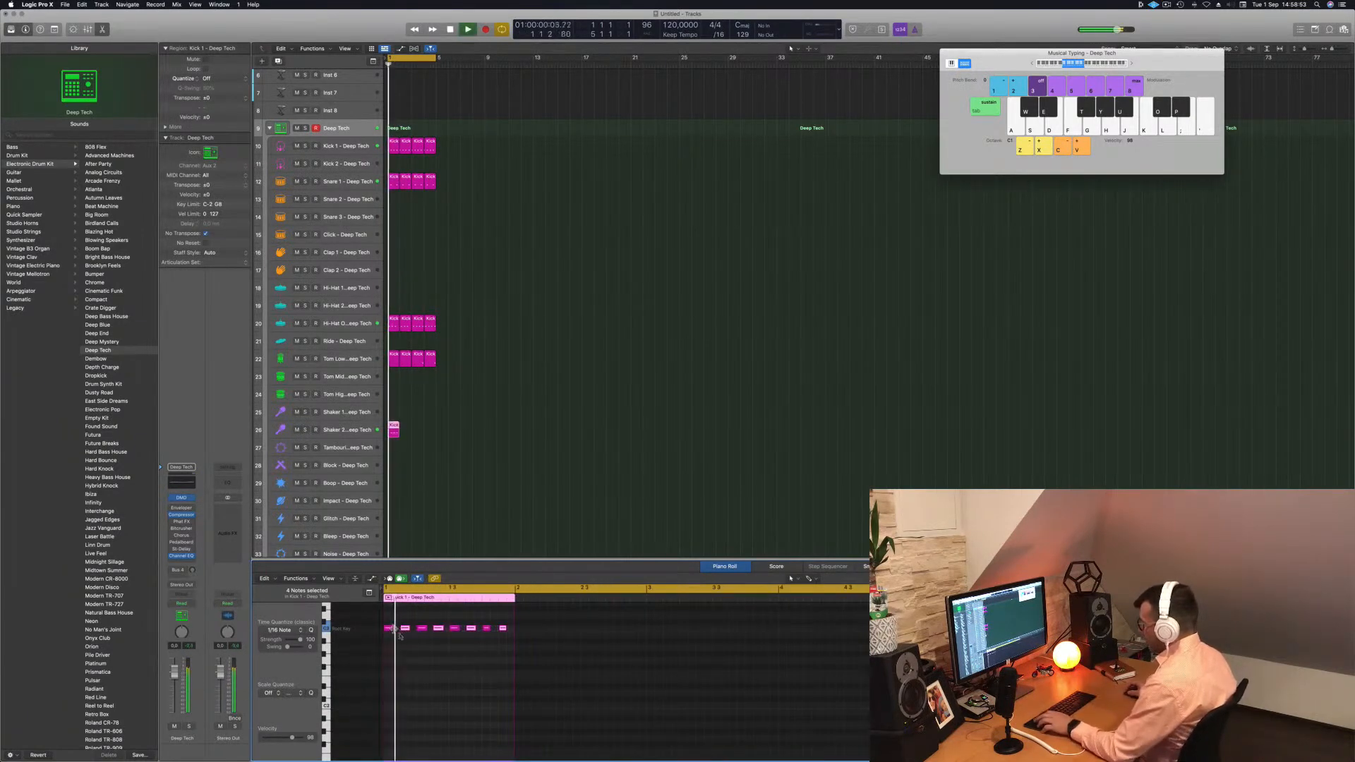
Step: Copy the Shaker 2 region across bars 2 to 4 and select its track during playback
{"action": "left_click", "coordinate": [362, 432]}
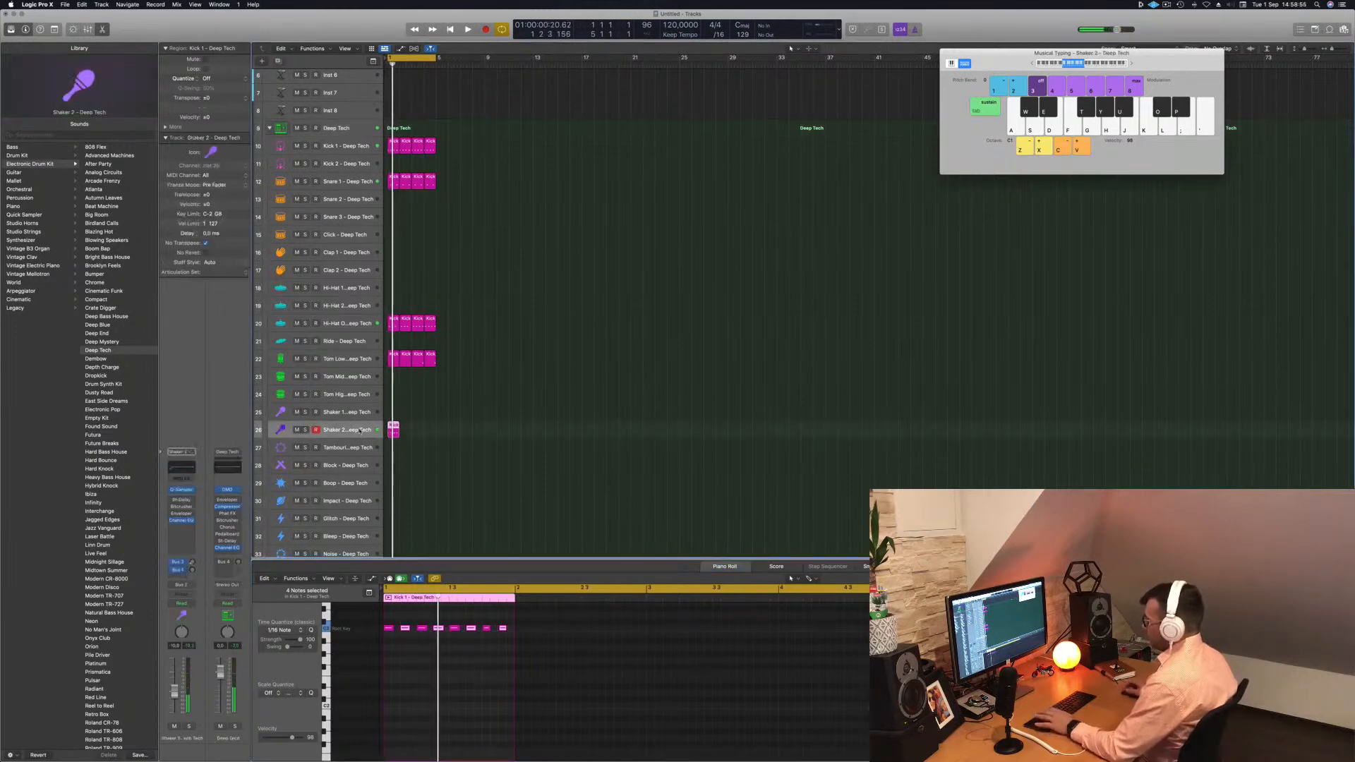
{"action": "key", "text": "space"}
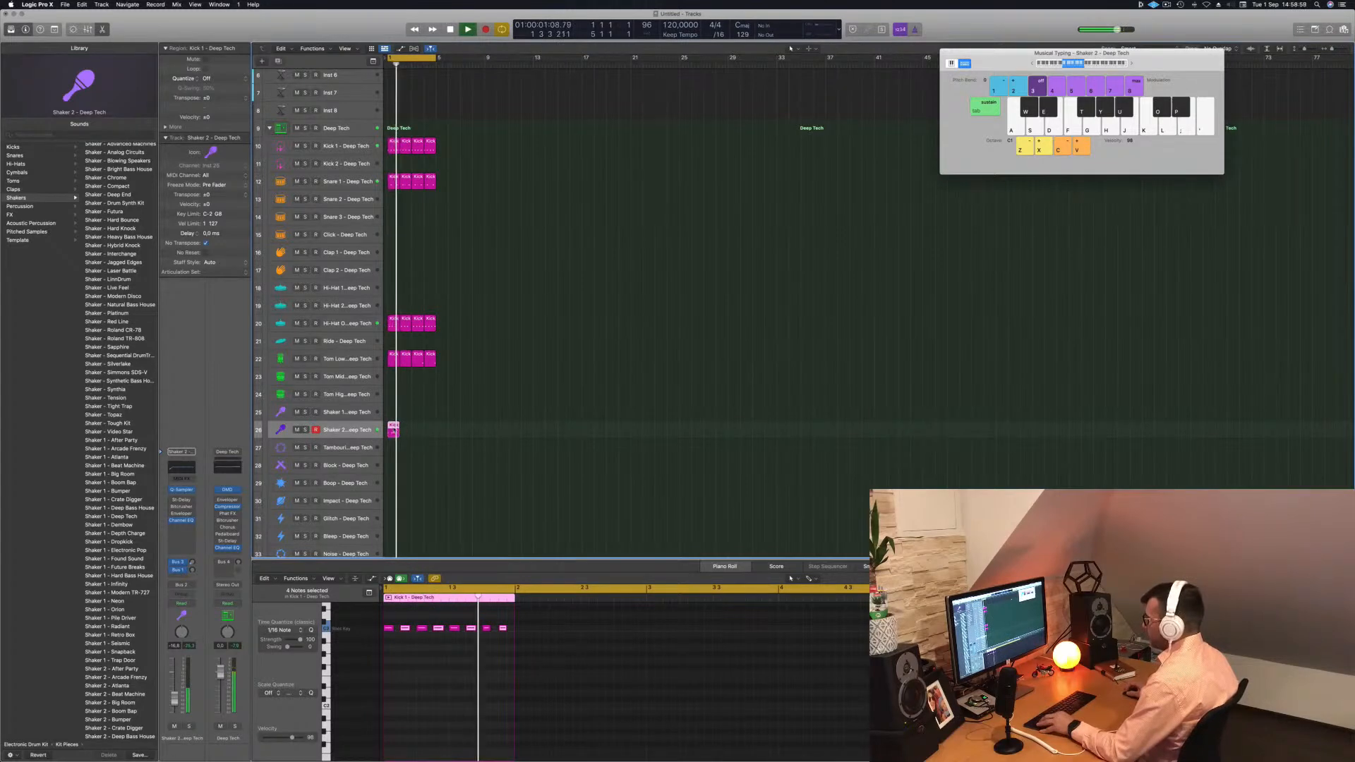
{"action": "left_click_drag", "start_coordinate": [413, 430], "coordinate": [415, 430]}
{"action": "left_click", "coordinate": [362, 431]}
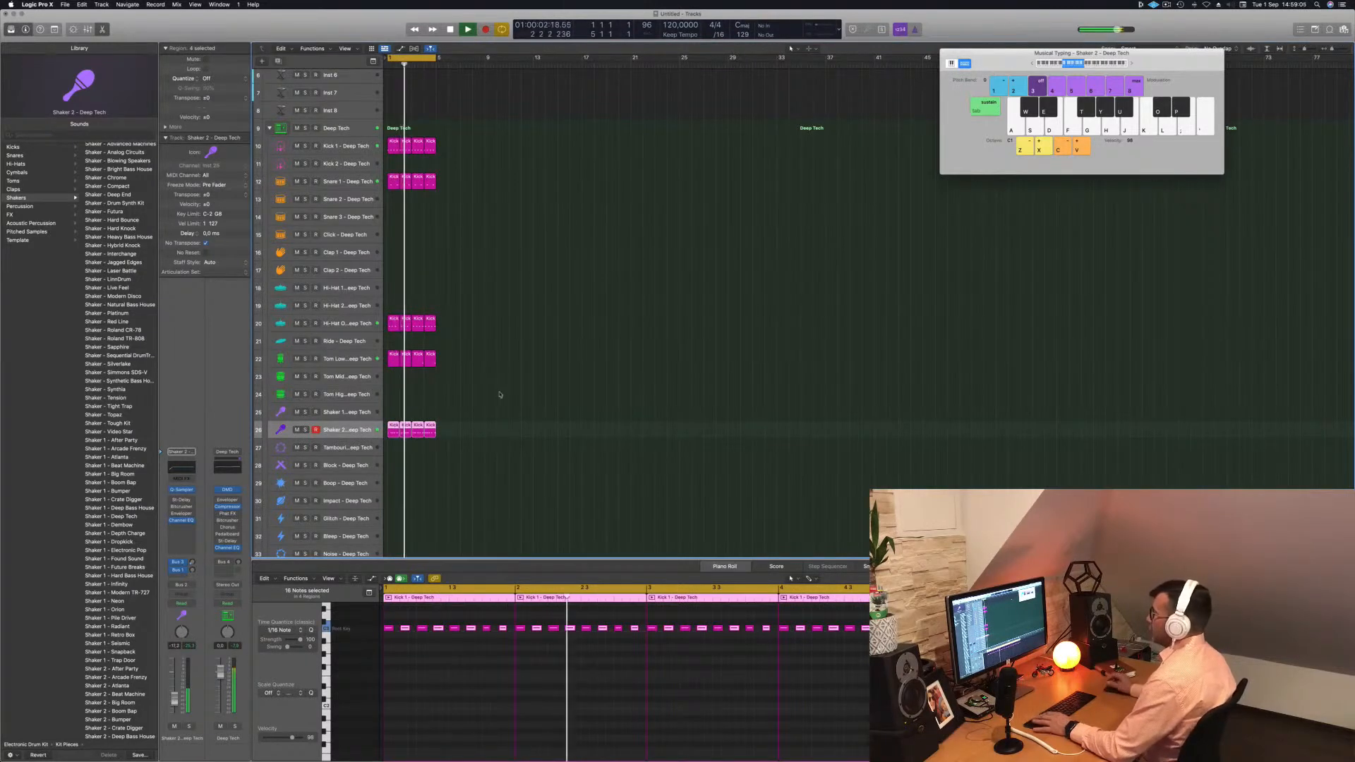
Step: Copy the first Kick 1 region onto the Boop track at bar 1, shift its notes to the offbeats, and play it
{"action": "scroll", "coordinate": [500, 401], "scroll_direction": "down", "scroll_amount": 3}
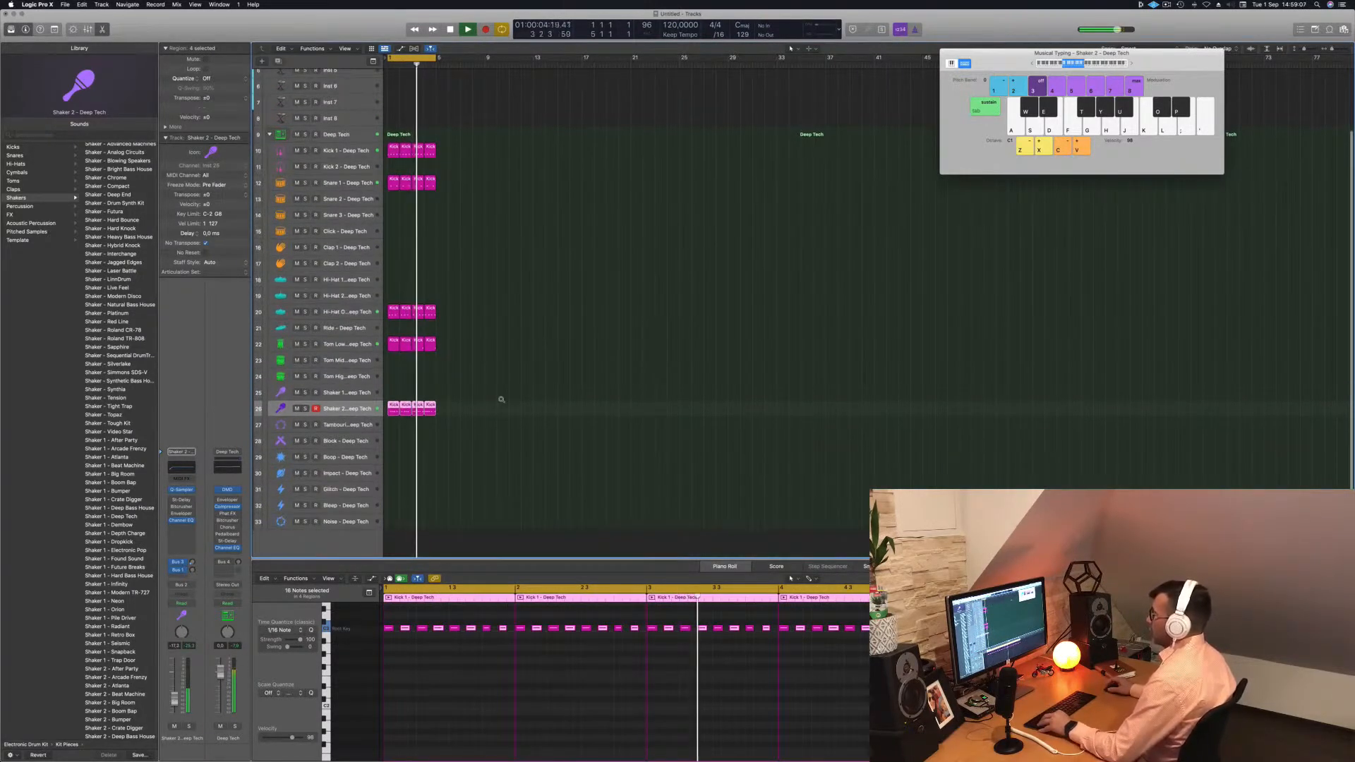
{"action": "scroll", "coordinate": [501, 400], "scroll_direction": "down", "scroll_amount": 3}
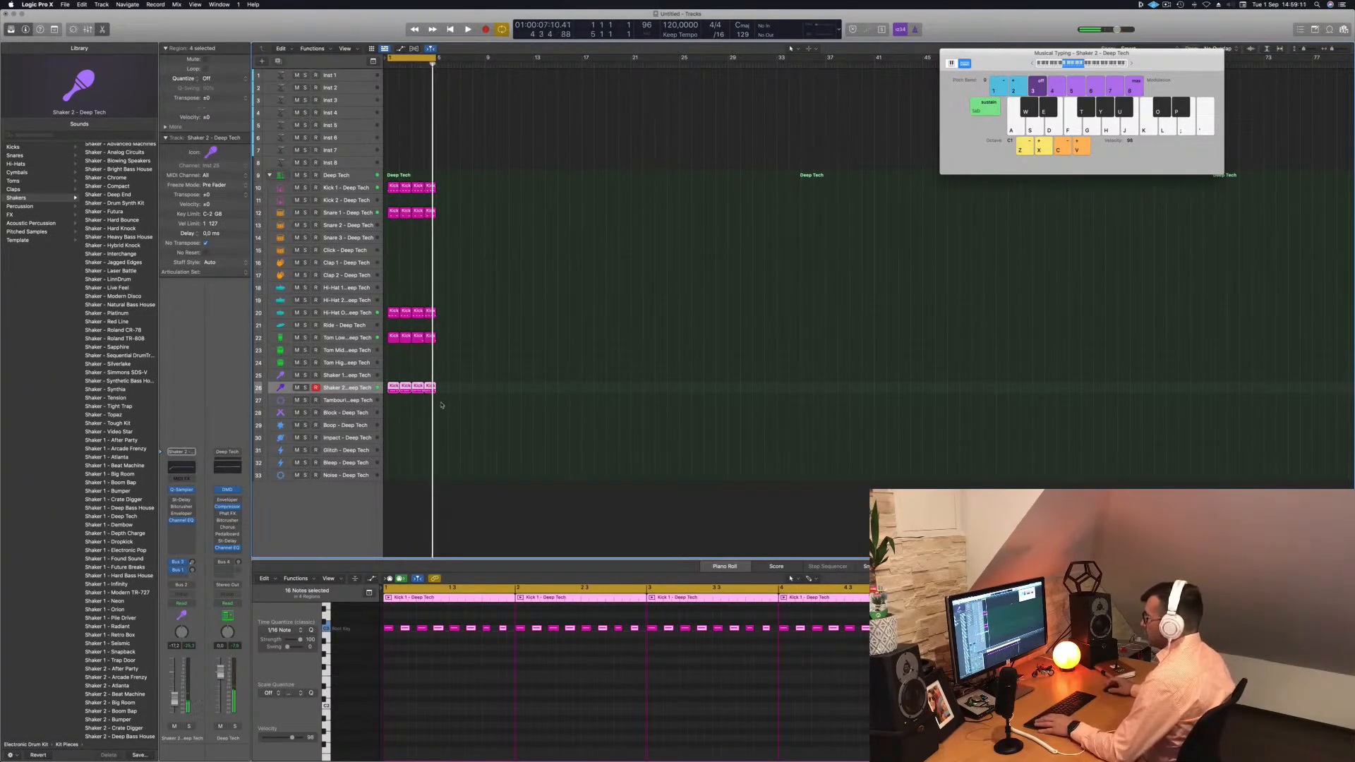
{"action": "left_click", "coordinate": [393, 186]}
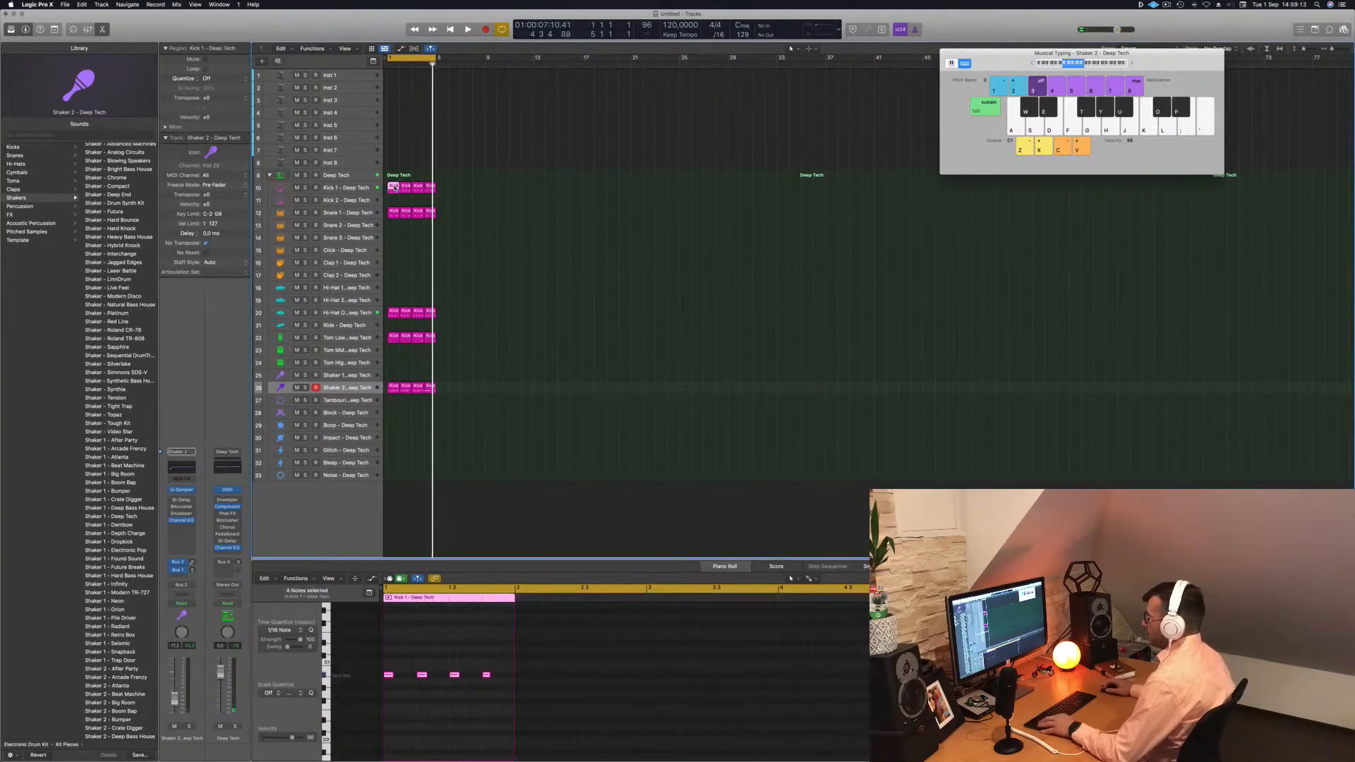
{"action": "mouse_move", "coordinate": [387, 410]}
{"action": "left_mouse_down"}
{"action": "mouse_move", "coordinate": [388, 446]}
{"action": "mouse_move", "coordinate": [392, 428]}
{"action": "left_mouse_up"}
{"action": "left_click_drag", "start_coordinate": [503, 671], "coordinate": [362, 705]}
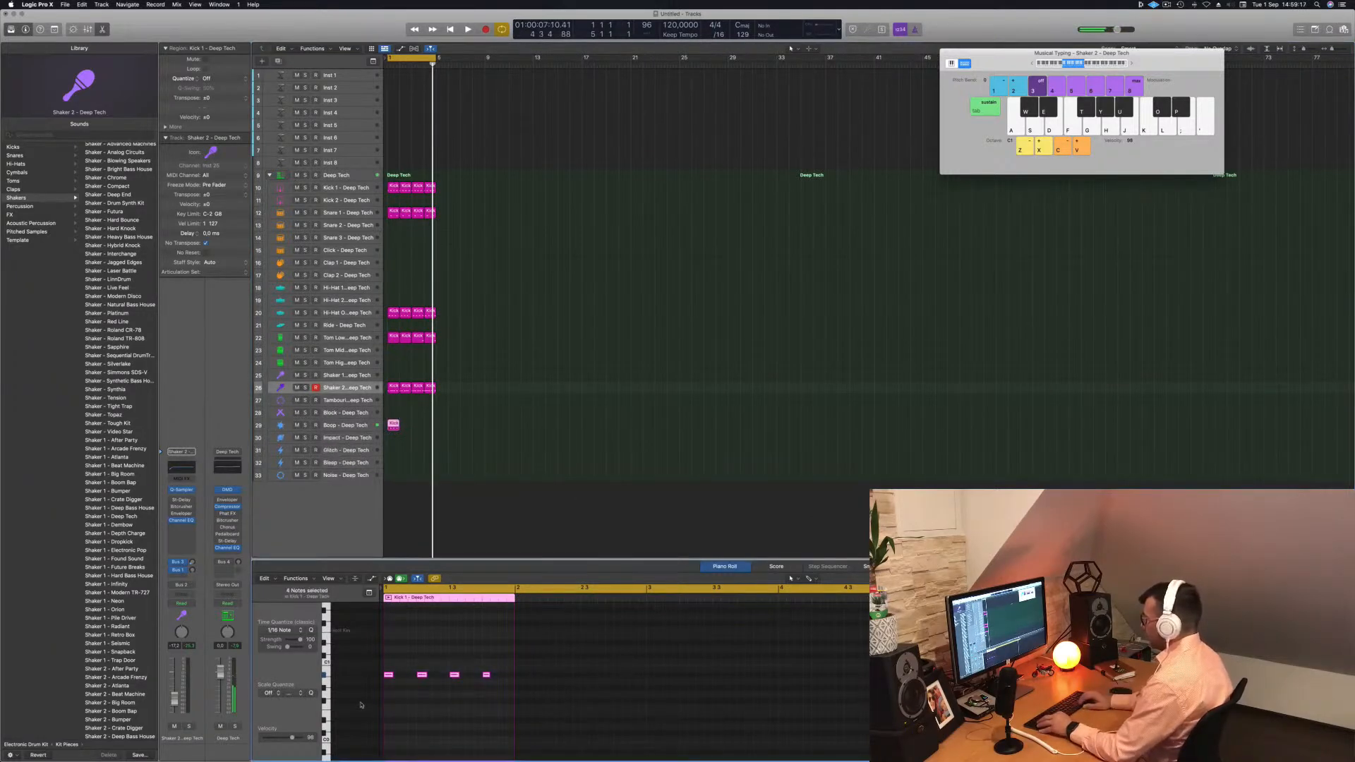
{"action": "key", "text": "space"}
{"action": "key", "text": "Return"}
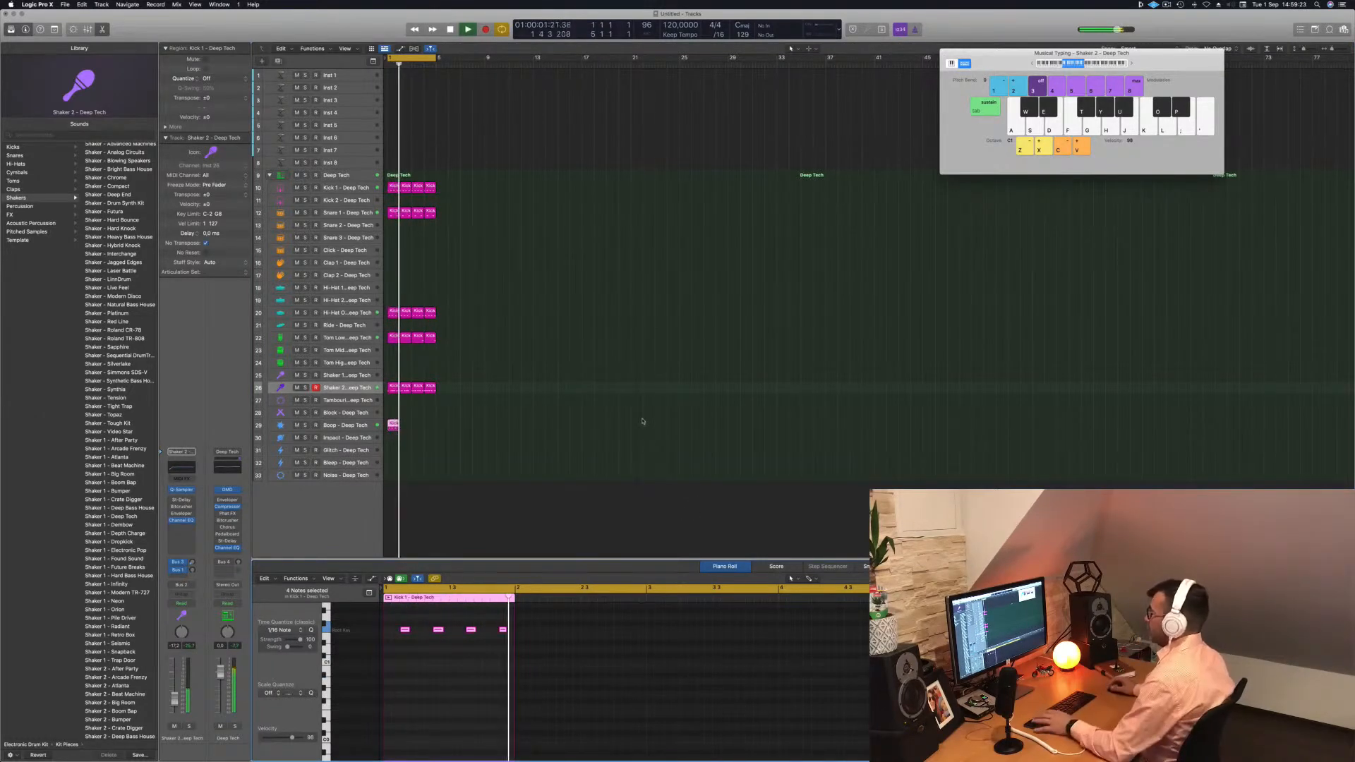
{"action": "key", "text": "Return"}
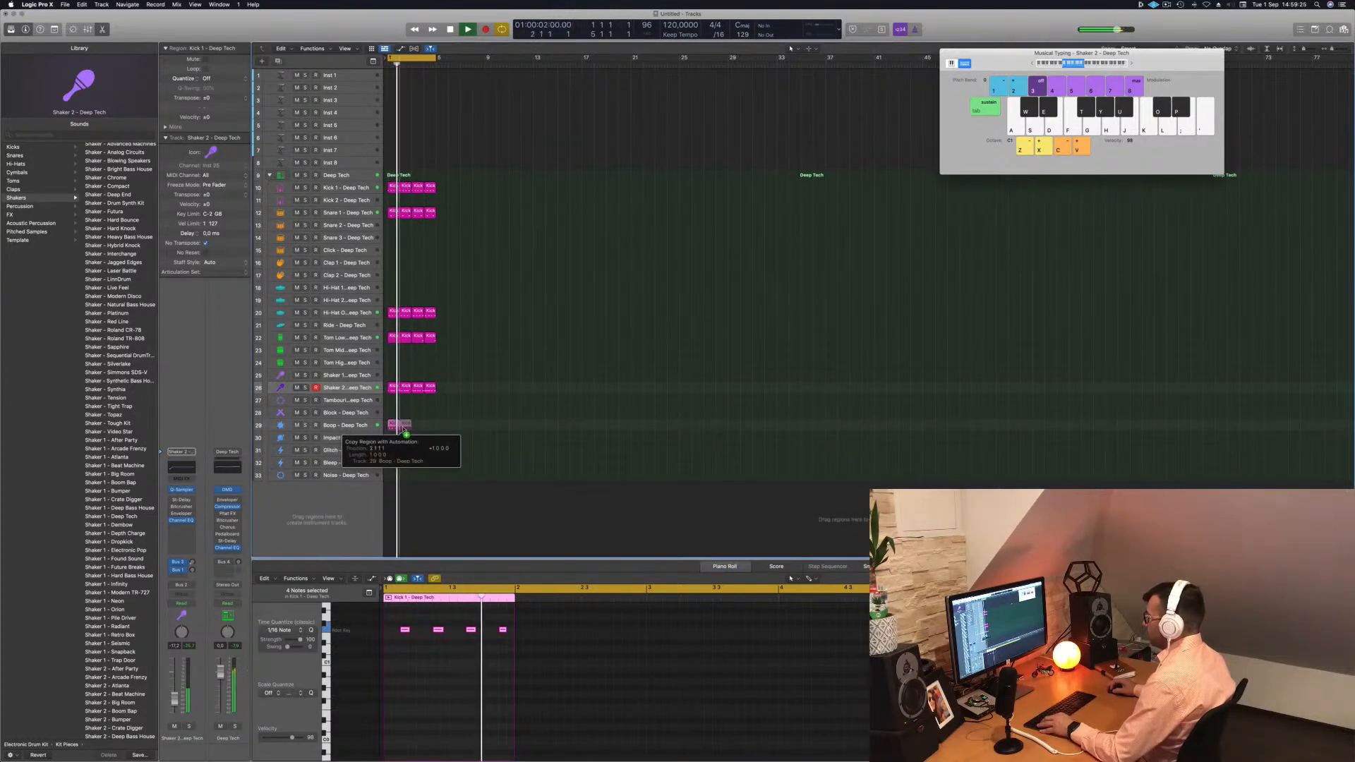
Step: Copy the Boop region across bars 2 to 4 and select the Boop track
{"action": "key", "text": "super+r"}
{"action": "left_click_drag", "start_coordinate": [403, 427], "coordinate": [427, 430]}
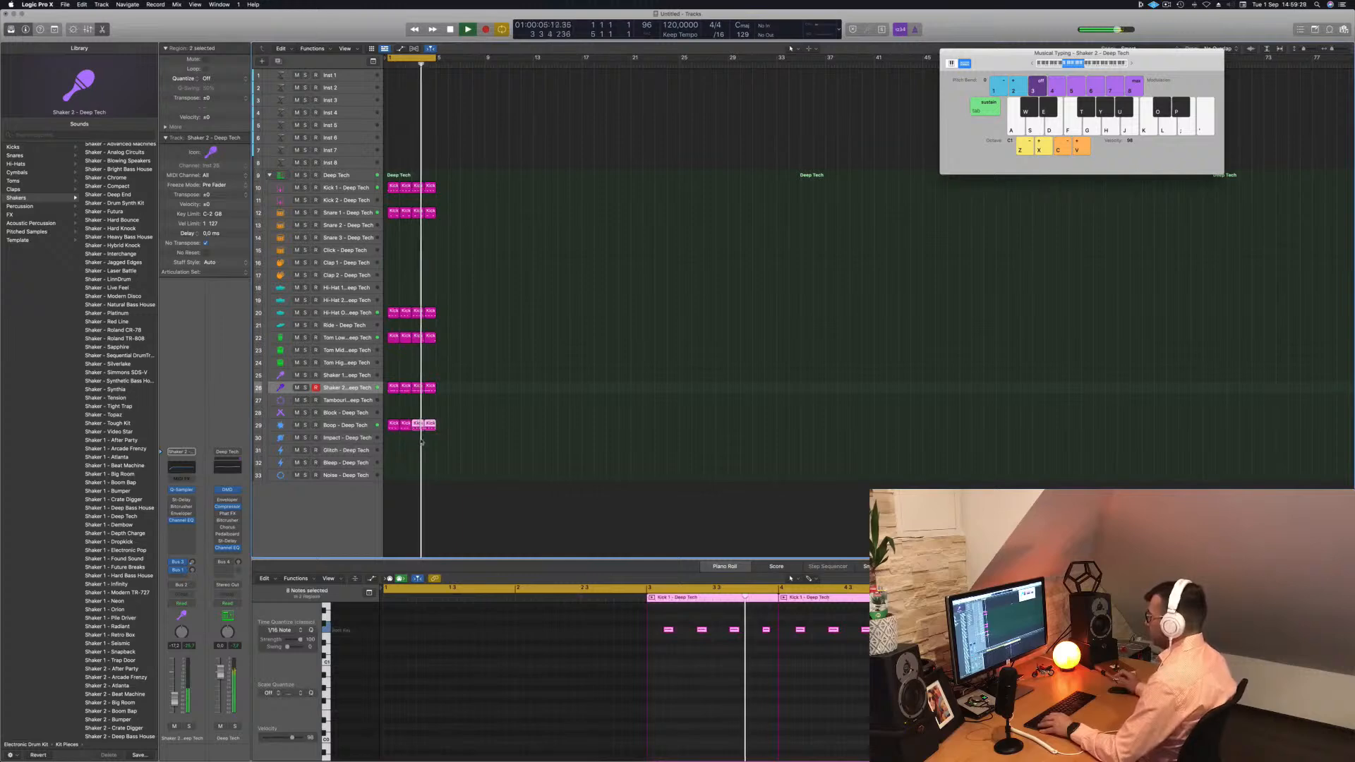
{"action": "left_click", "coordinate": [332, 424]}
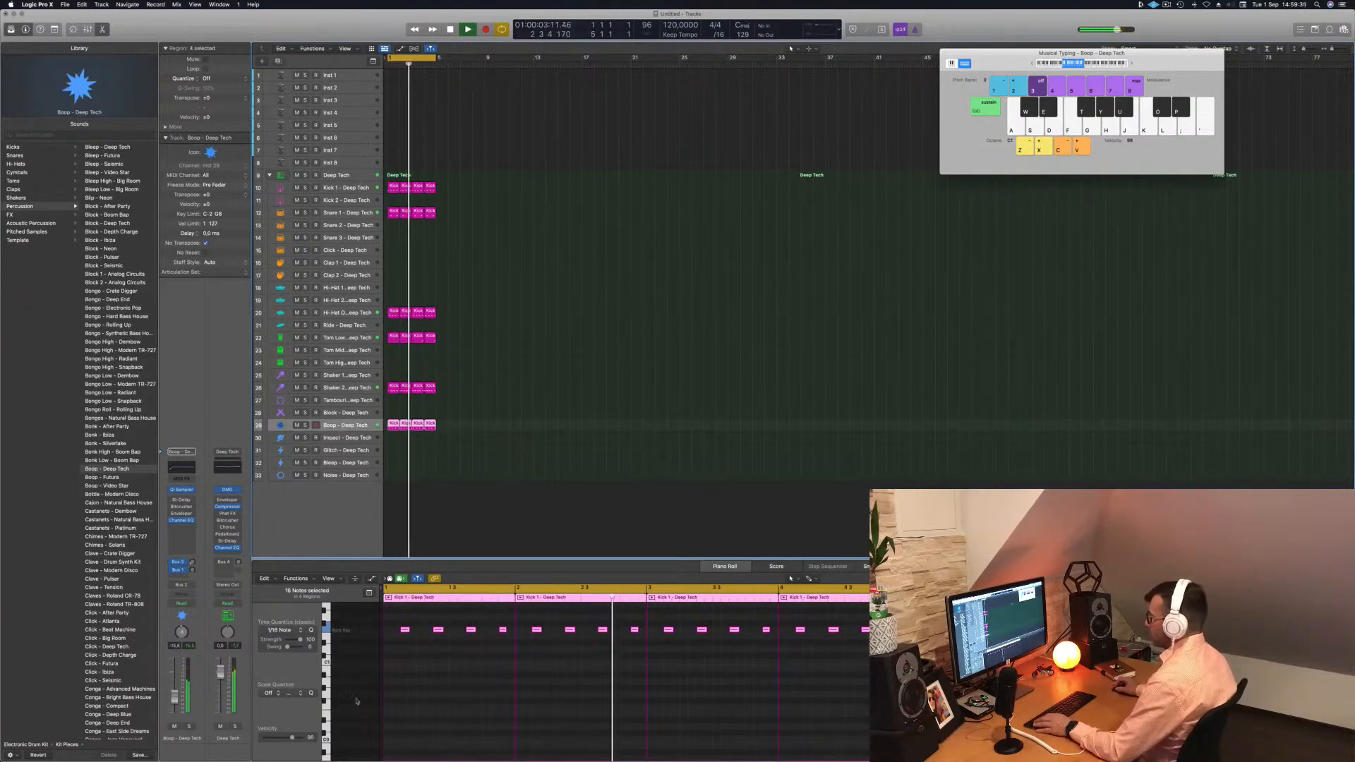
{"action": "left_click", "coordinate": [431, 672]}
{"action": "left_click_drag", "start_coordinate": [470, 630], "coordinate": [493, 636]}
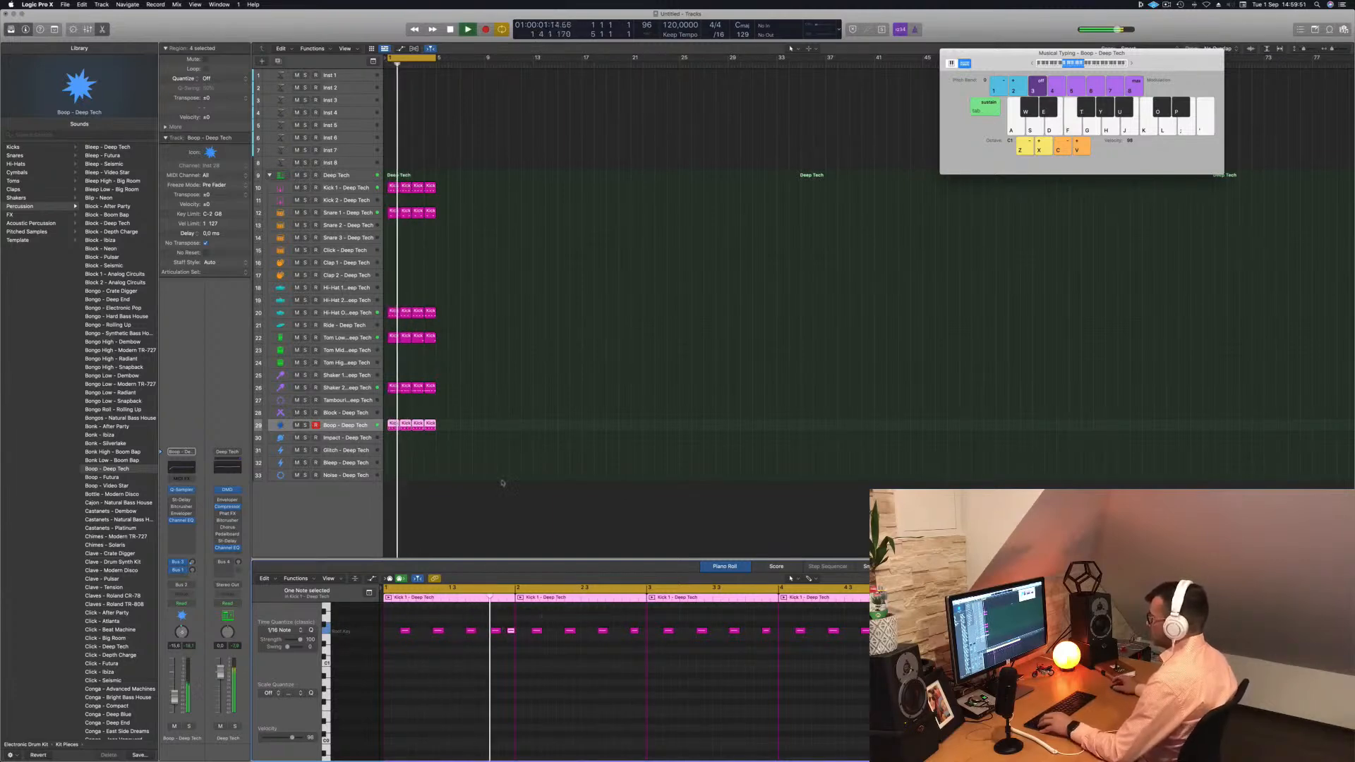
{"action": "left_click_drag", "start_coordinate": [466, 422], "coordinate": [404, 435]}
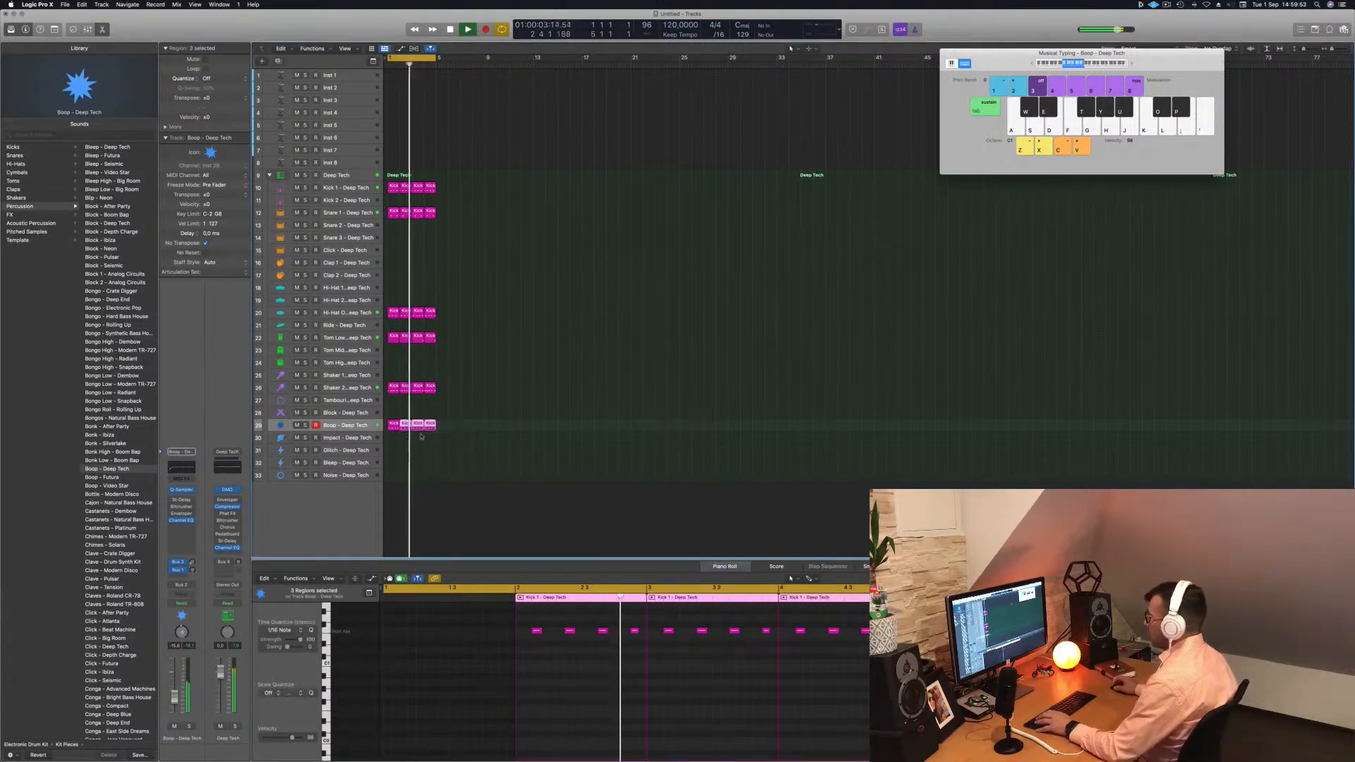
{"action": "left_click", "coordinate": [394, 424]}
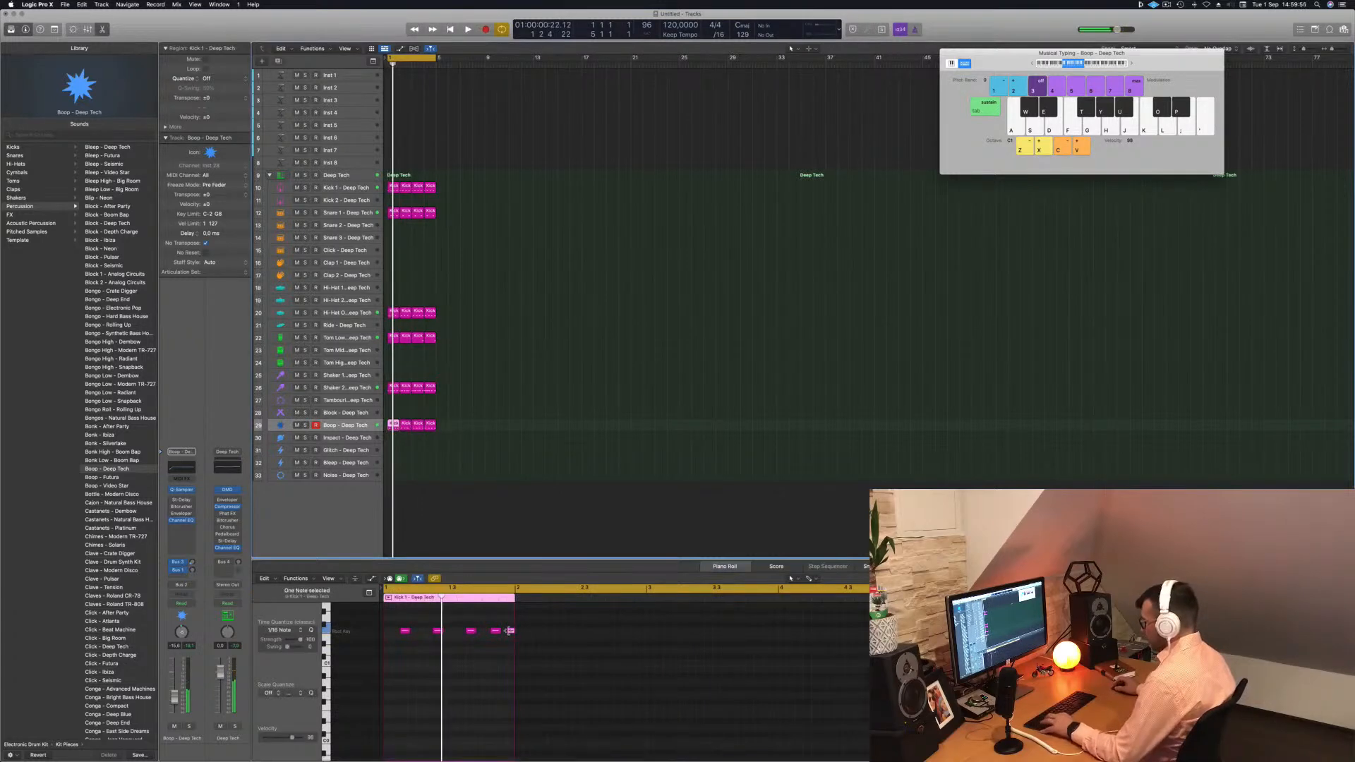
{"action": "key", "text": "super+z"}
Step: Duplicate the last note of the bar 1 Boop region one sixteenth earlier and play the loop
{"action": "left_click", "coordinate": [472, 666]}
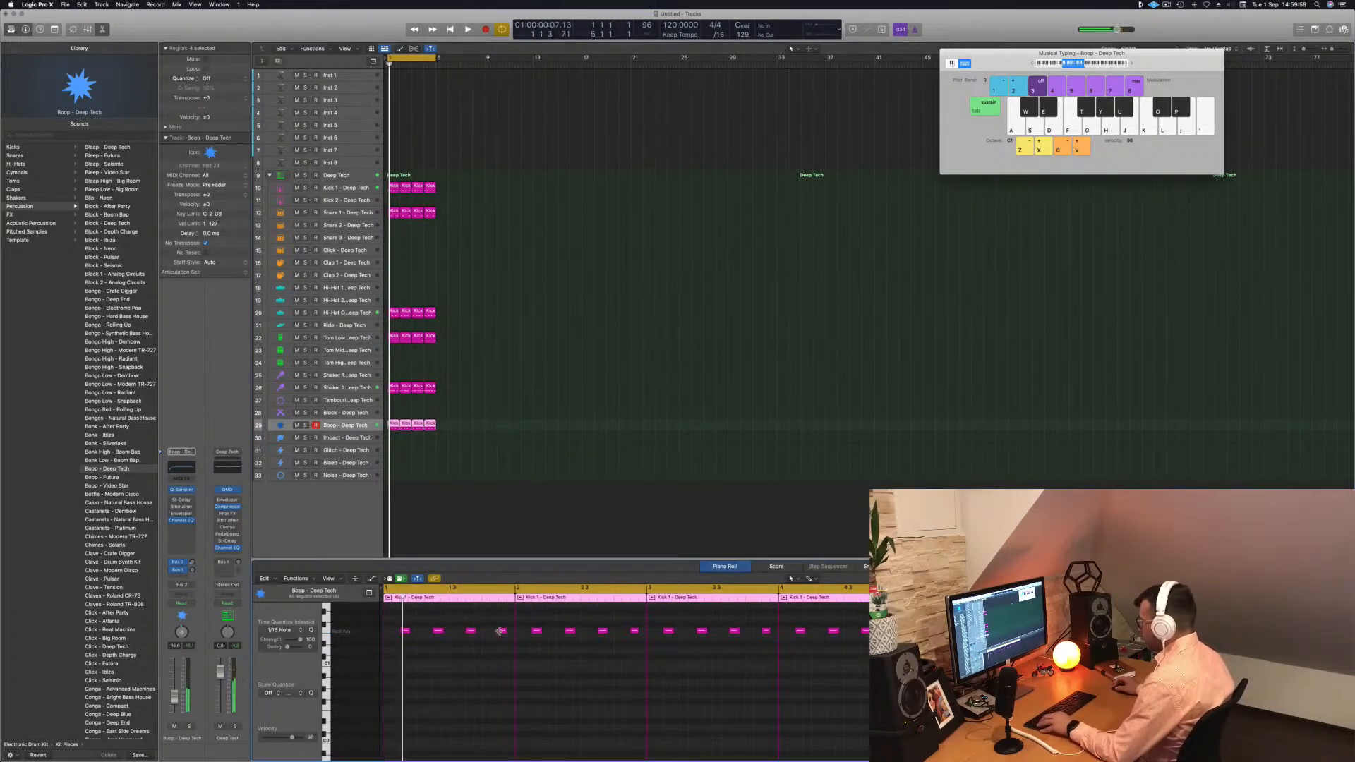
{"action": "left_click_drag", "start_coordinate": [503, 631], "coordinate": [490, 639]}
{"action": "key", "text": "space"}
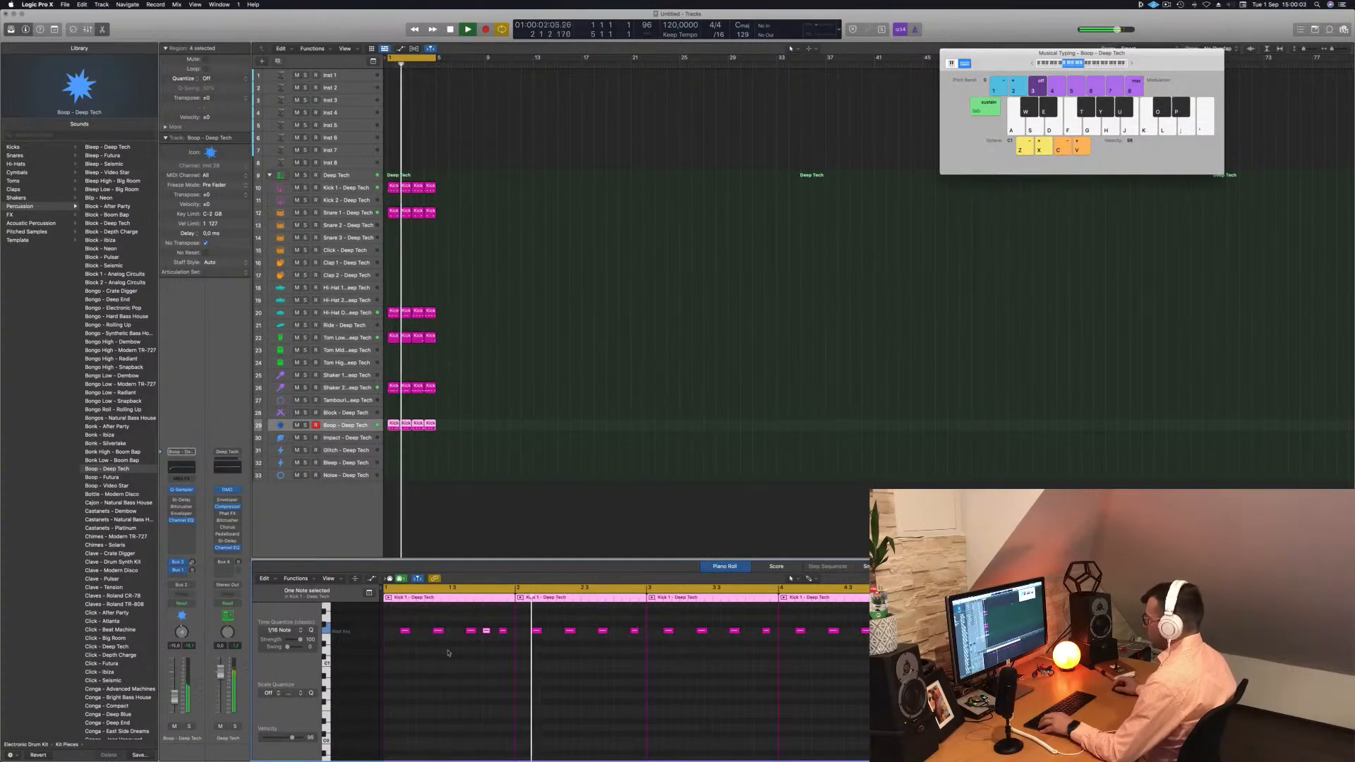
Step: Replace the Boop regions in bars 2 to 4 with copies of the edited bar 1 region and play the loop
{"action": "left_click_drag", "start_coordinate": [479, 424], "coordinate": [416, 433]}
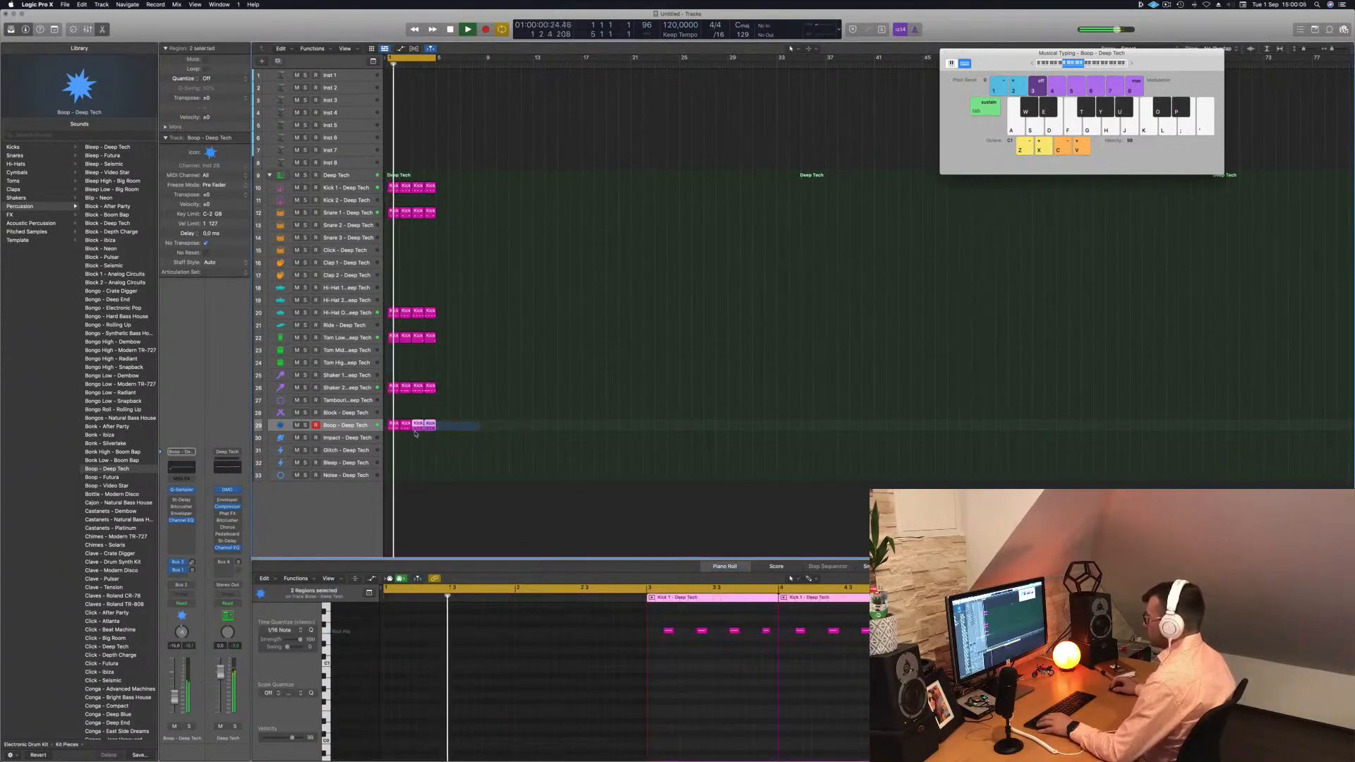
{"action": "key", "text": "Delete"}
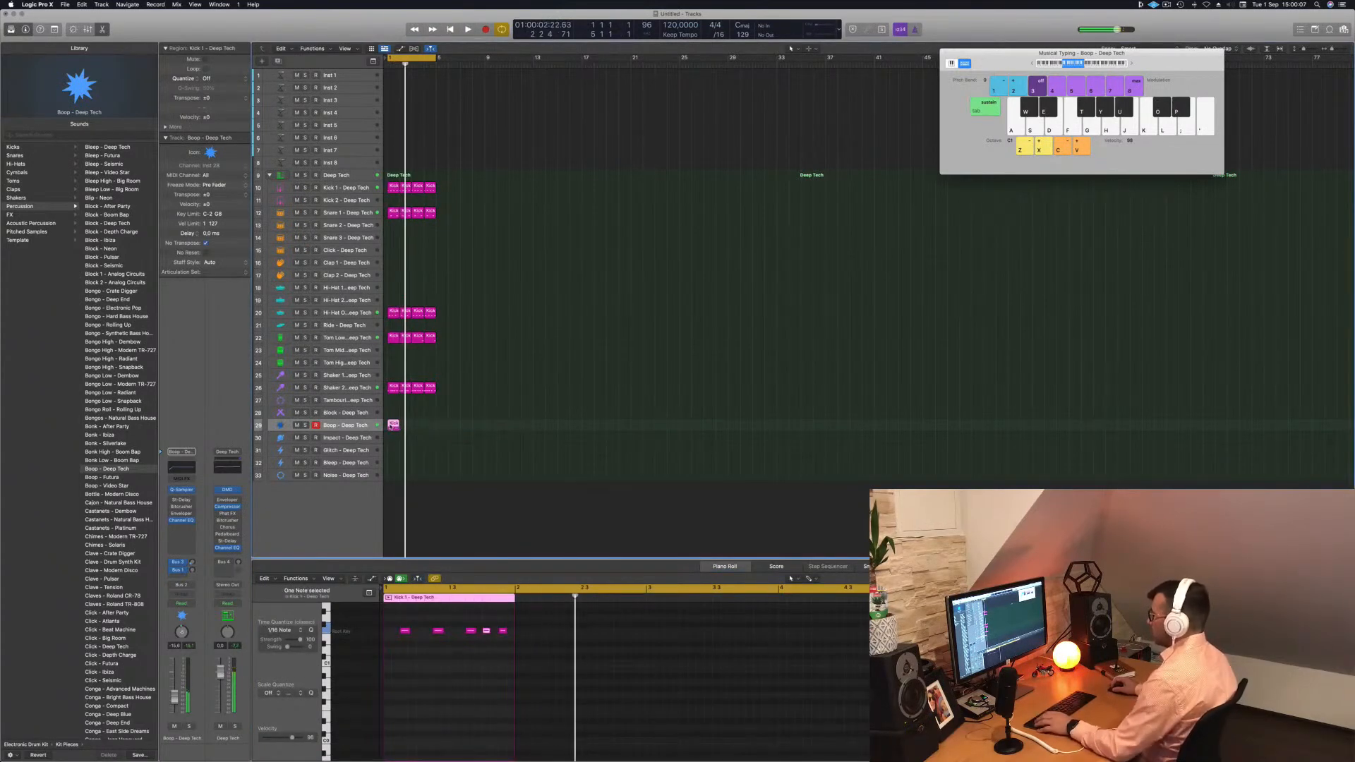
{"action": "left_click_drag", "start_coordinate": [404, 428], "coordinate": [418, 428]}
{"action": "key", "text": "space"}
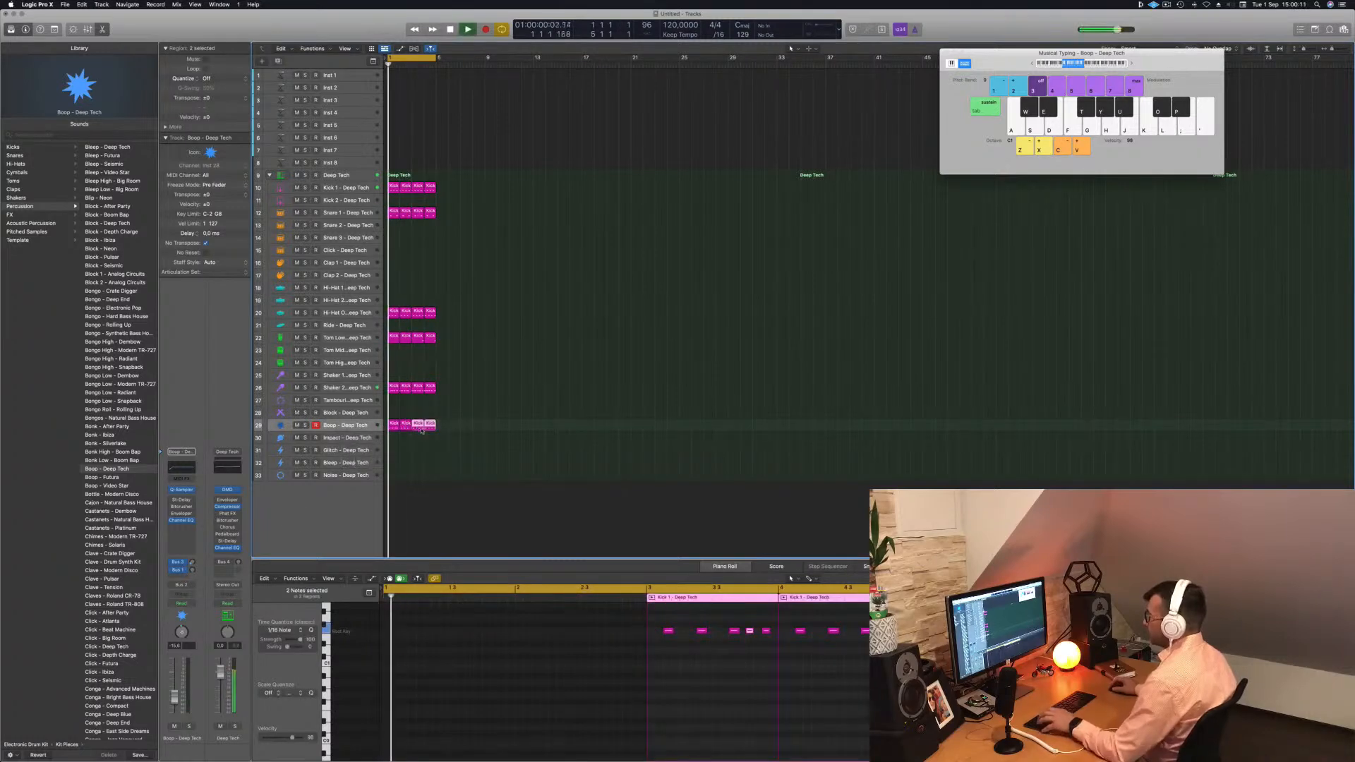
Step: Name all regions in the arrangement after their tracks and clear the selection
{"action": "scroll", "coordinate": [474, 430], "scroll_direction": "down", "scroll_amount": 5}
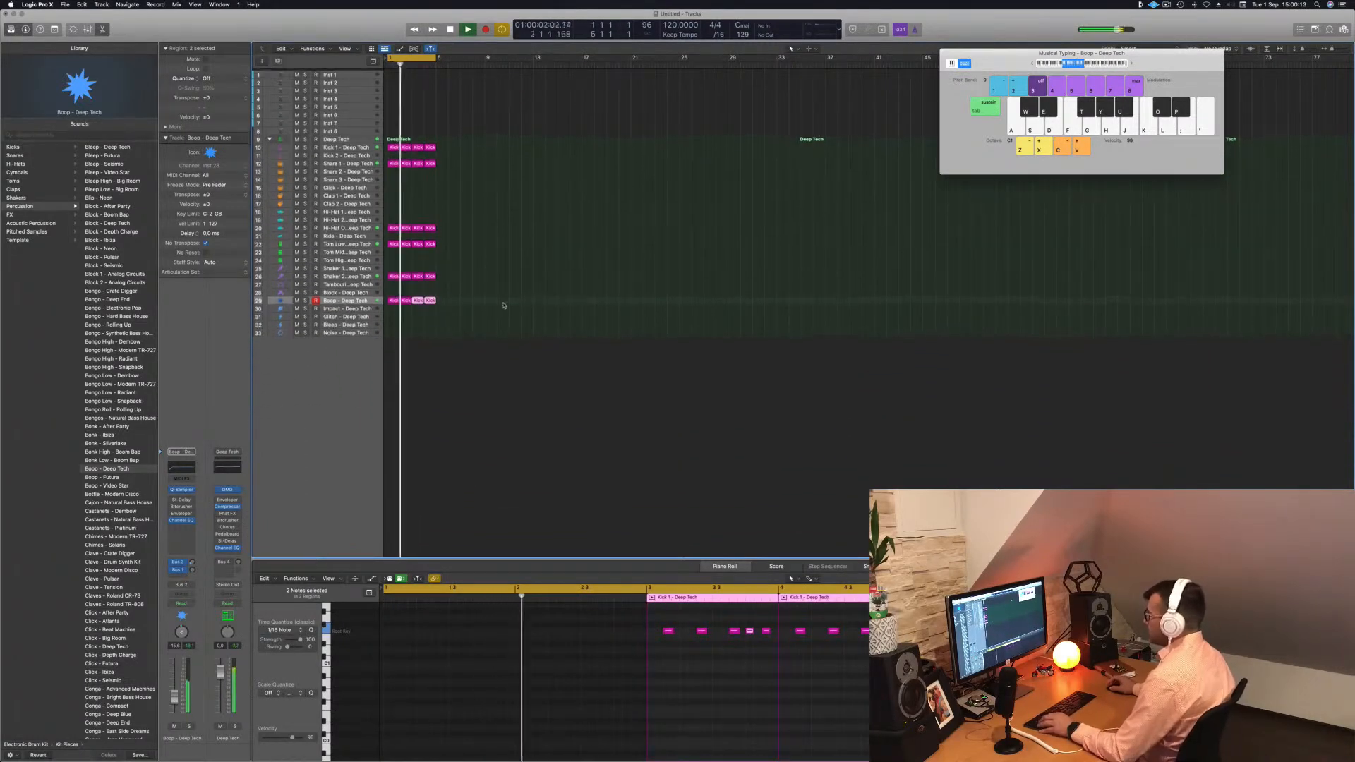
{"action": "scroll", "coordinate": [503, 308], "scroll_direction": "up", "scroll_amount": 3}
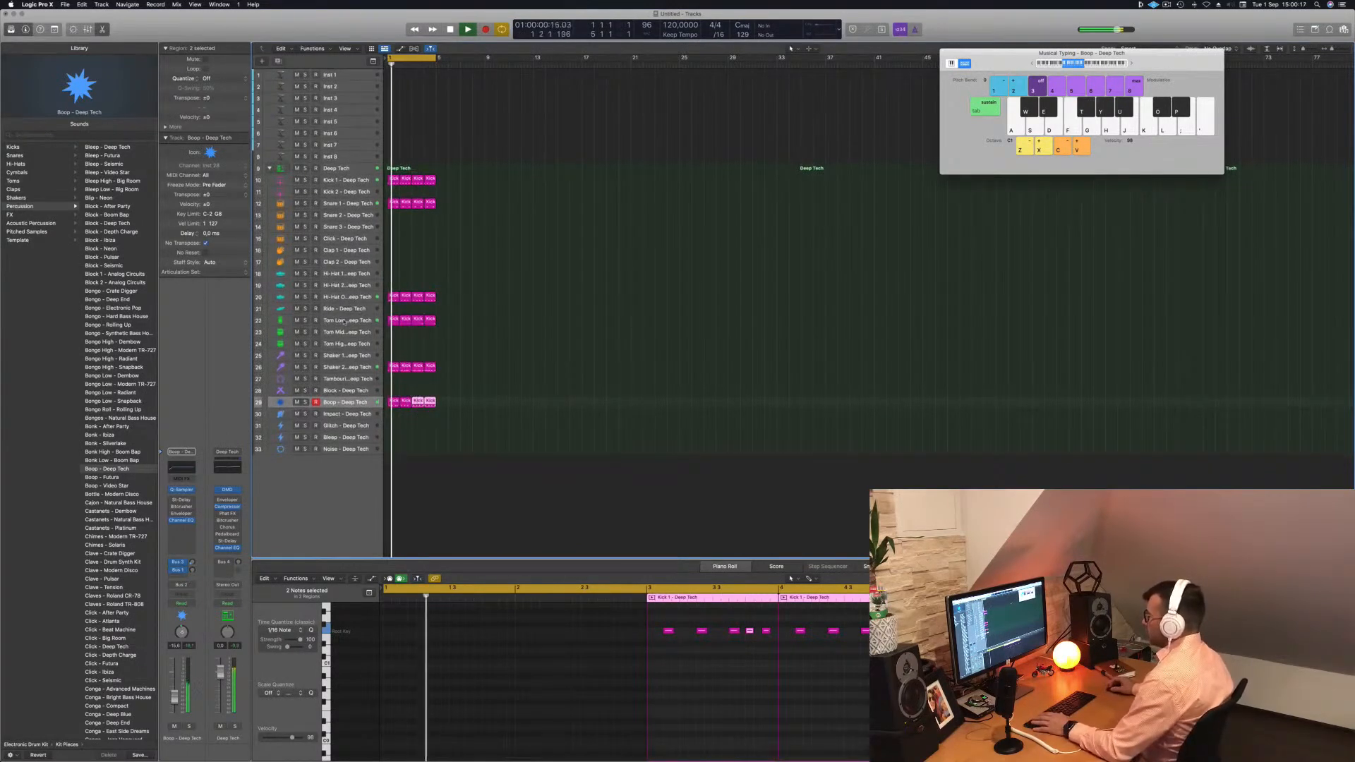
{"action": "key", "text": "super+a"}
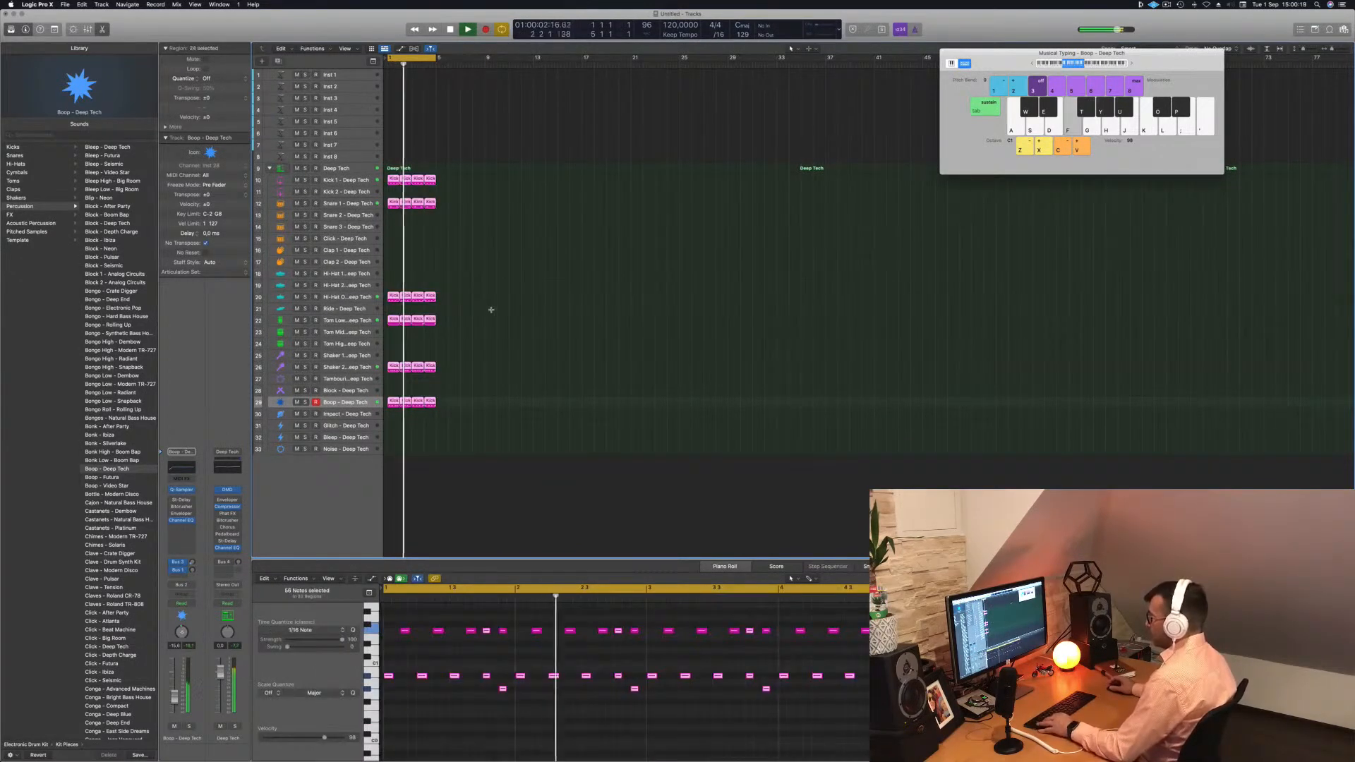
{"action": "right_click", "coordinate": [431, 298]}
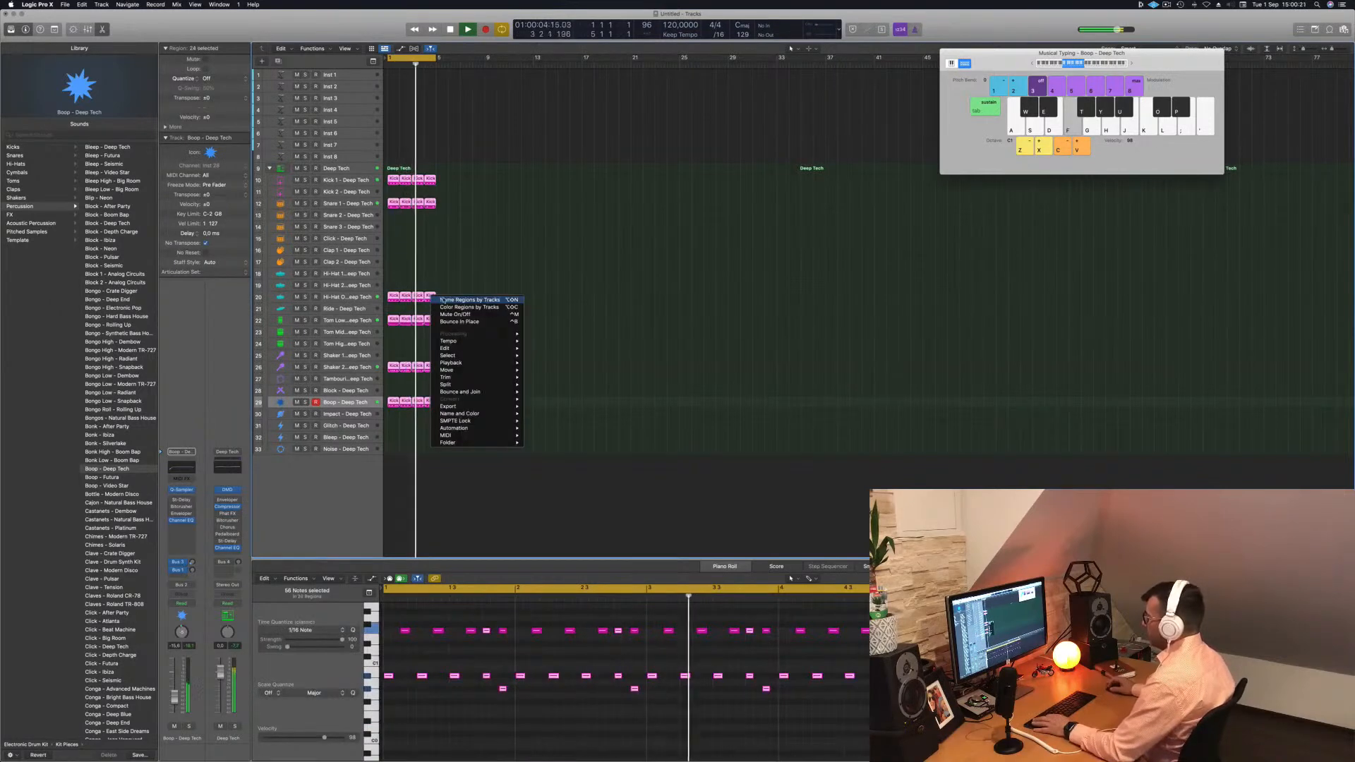
{"action": "left_click", "coordinate": [466, 300]}
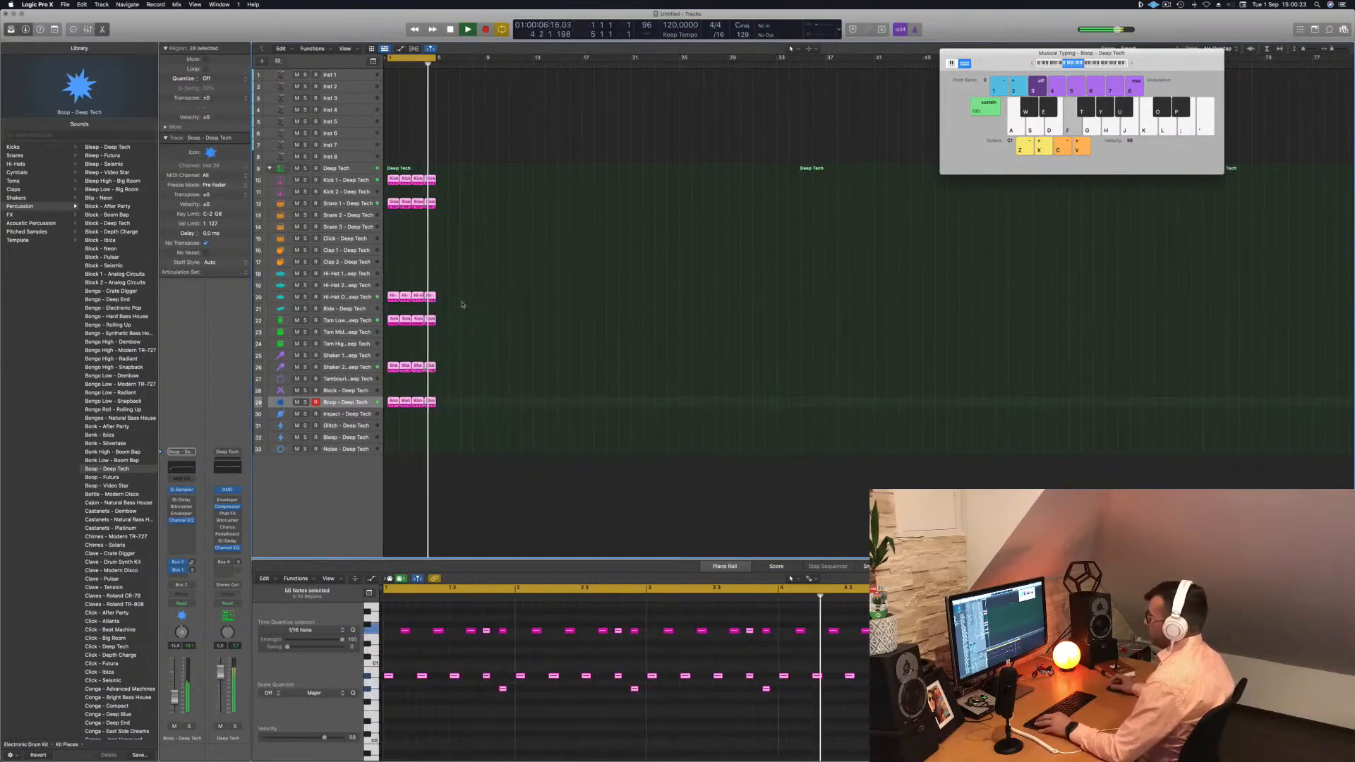
{"action": "scroll", "coordinate": [487, 314], "scroll_direction": "right", "scroll_amount": 3}
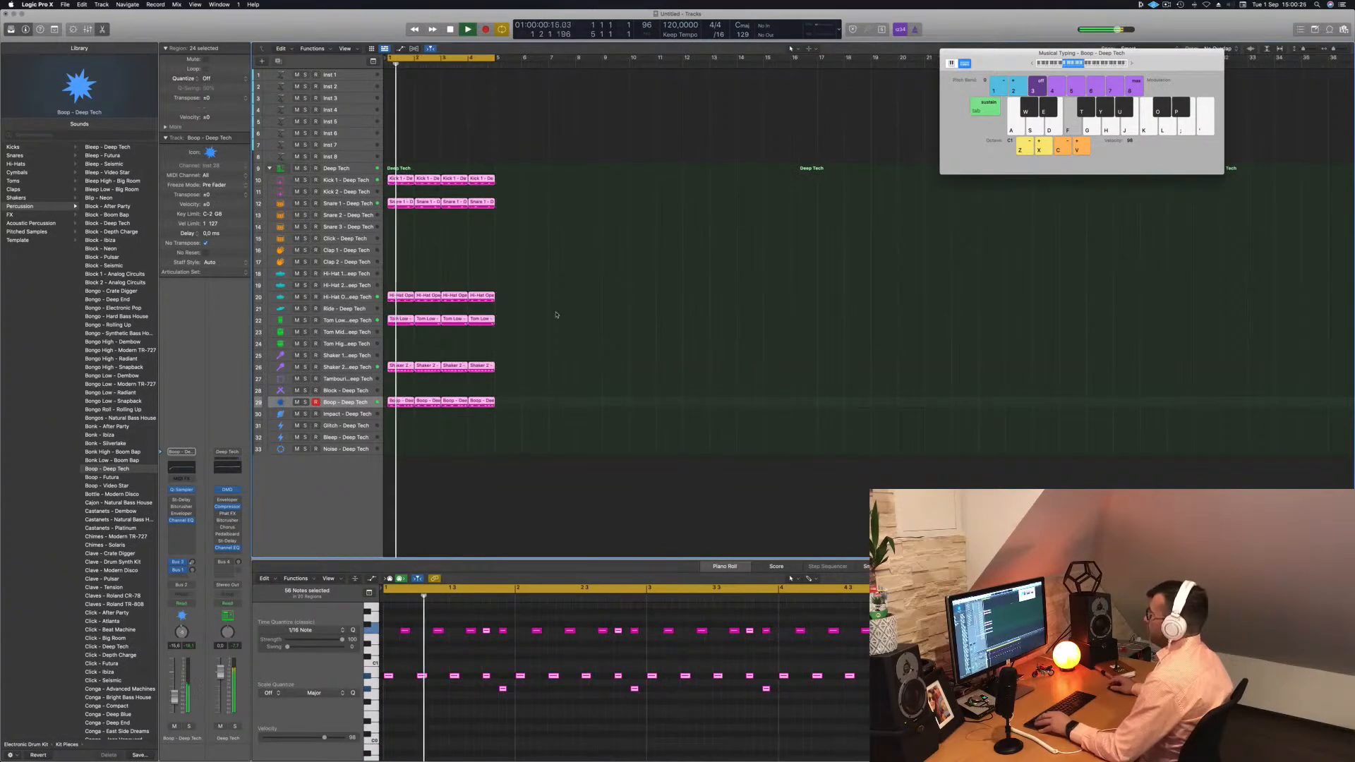
{"action": "left_click", "coordinate": [550, 285]}
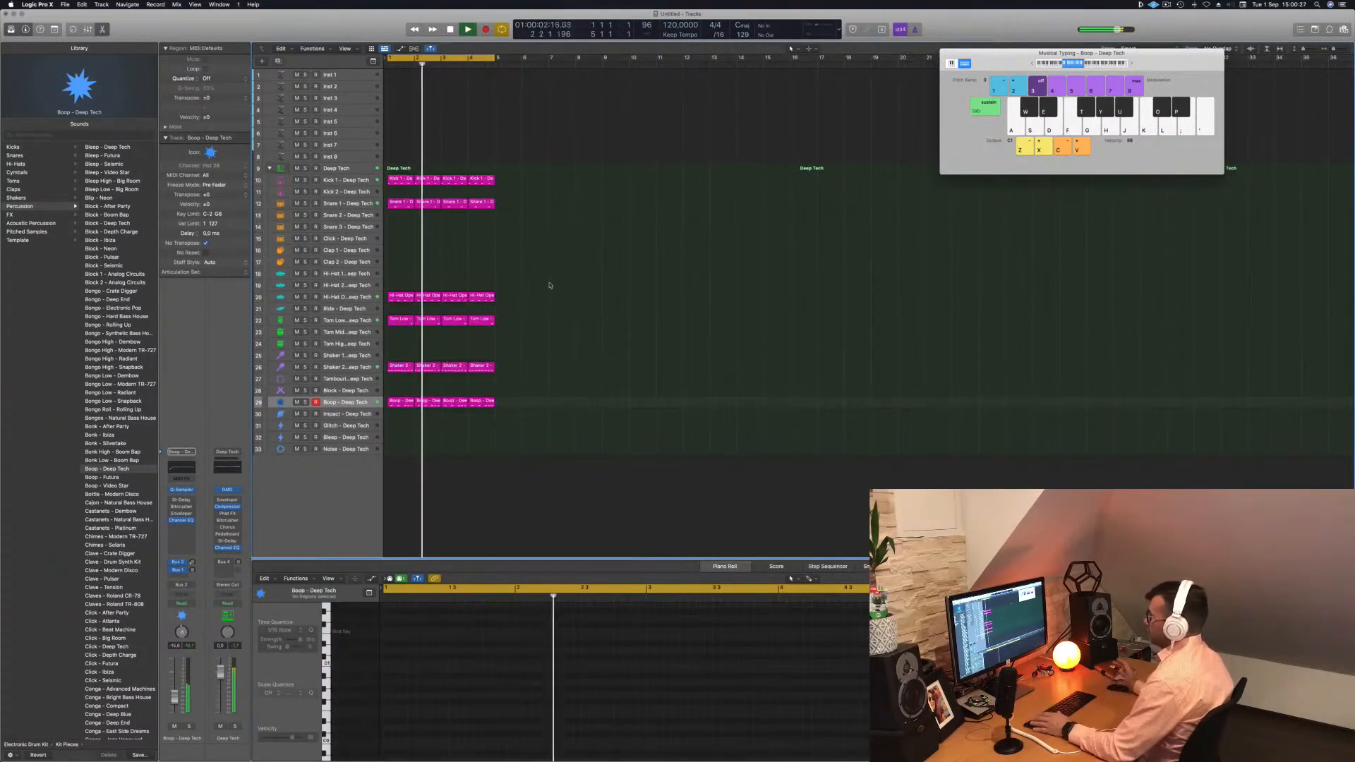
Step: Select the Inst 1 track, enlarge it vertically, and open its Alchemy instrument
{"action": "left_click", "coordinate": [345, 75]}
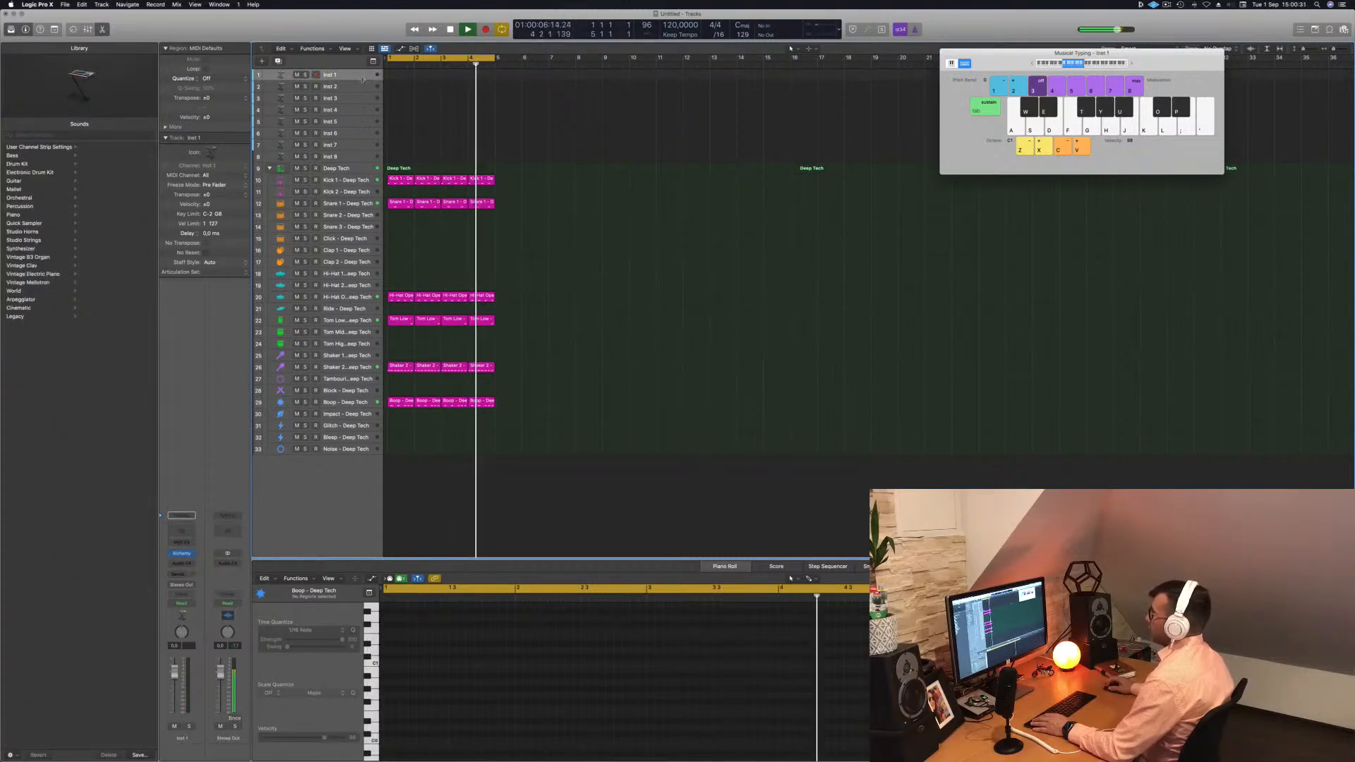
{"action": "left_click_drag", "start_coordinate": [363, 80], "coordinate": [363, 182]}
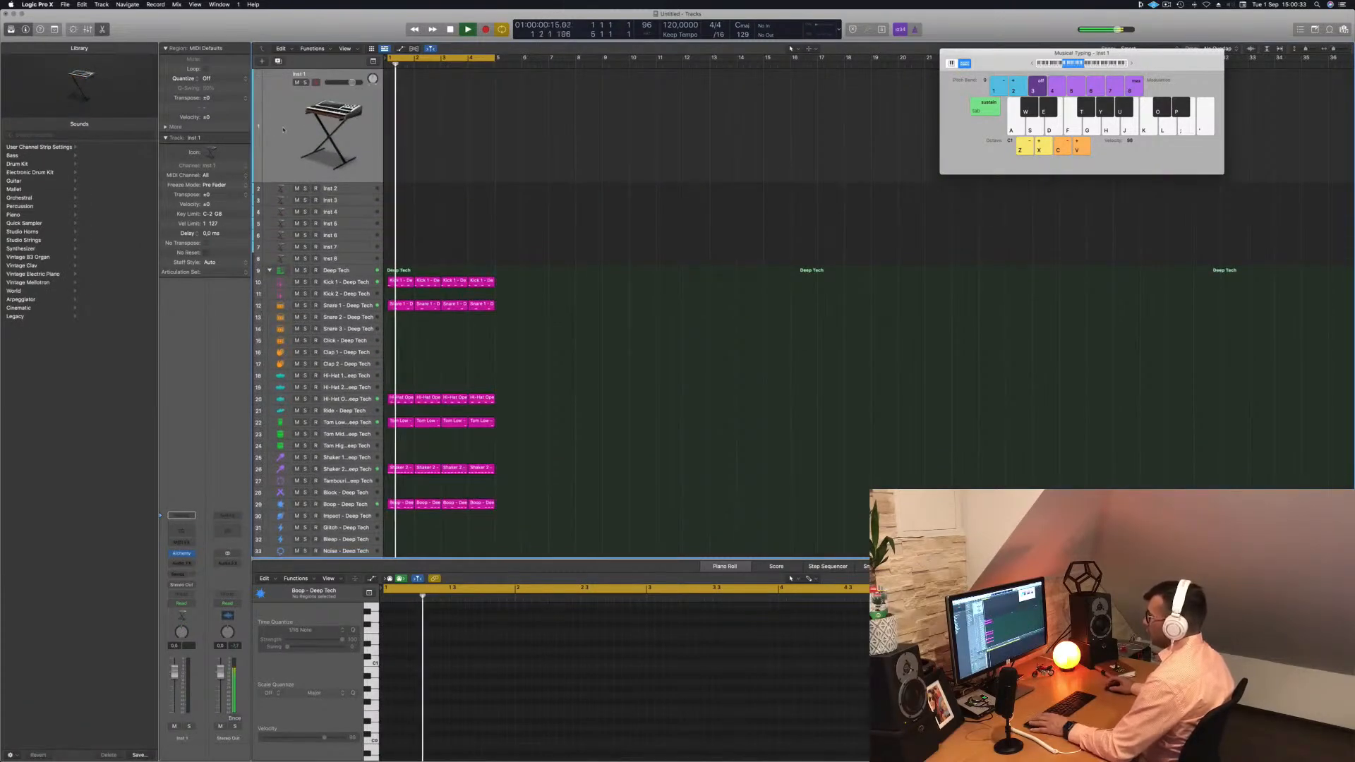
{"action": "left_click", "coordinate": [181, 554]}
{"action": "left_click", "coordinate": [182, 554]}
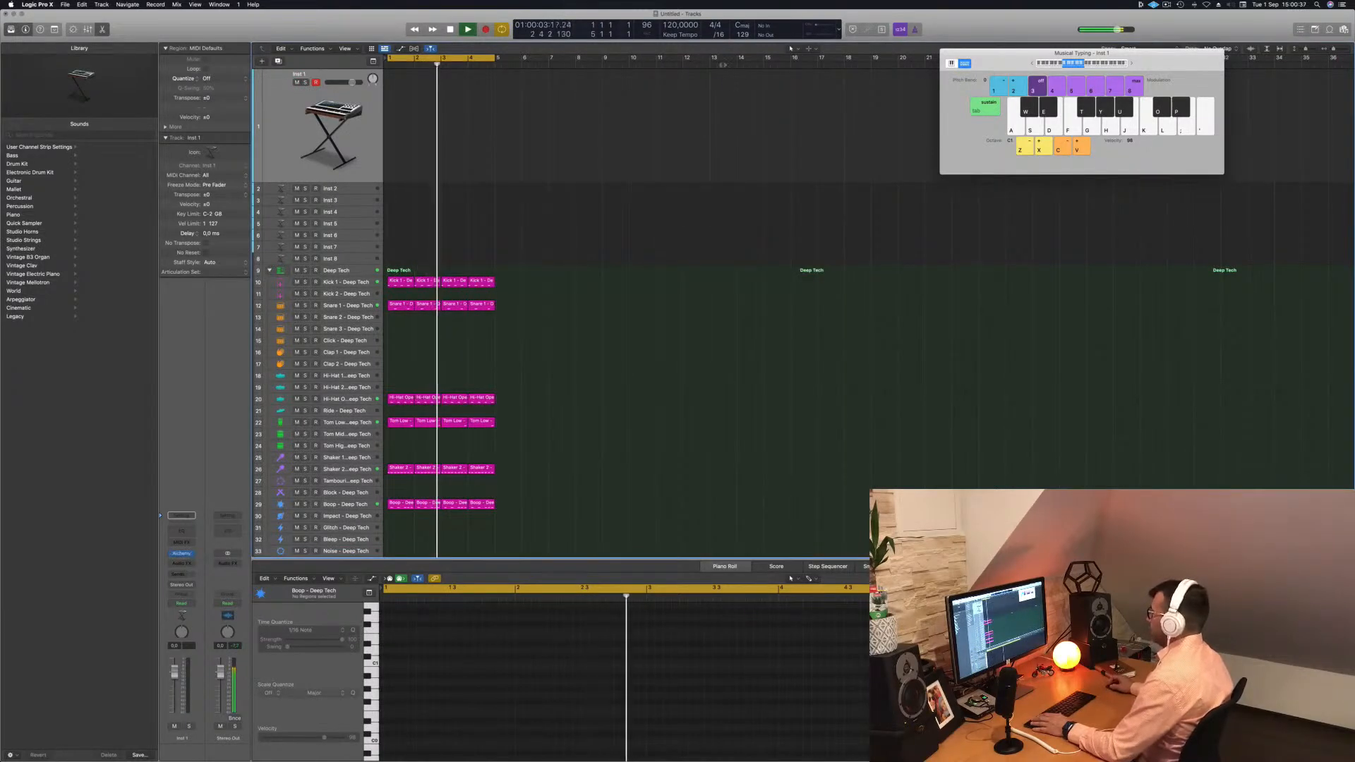
{"action": "left_click", "coordinate": [182, 554]}
{"action": "left_click_drag", "start_coordinate": [681, 123], "coordinate": [817, 173]}
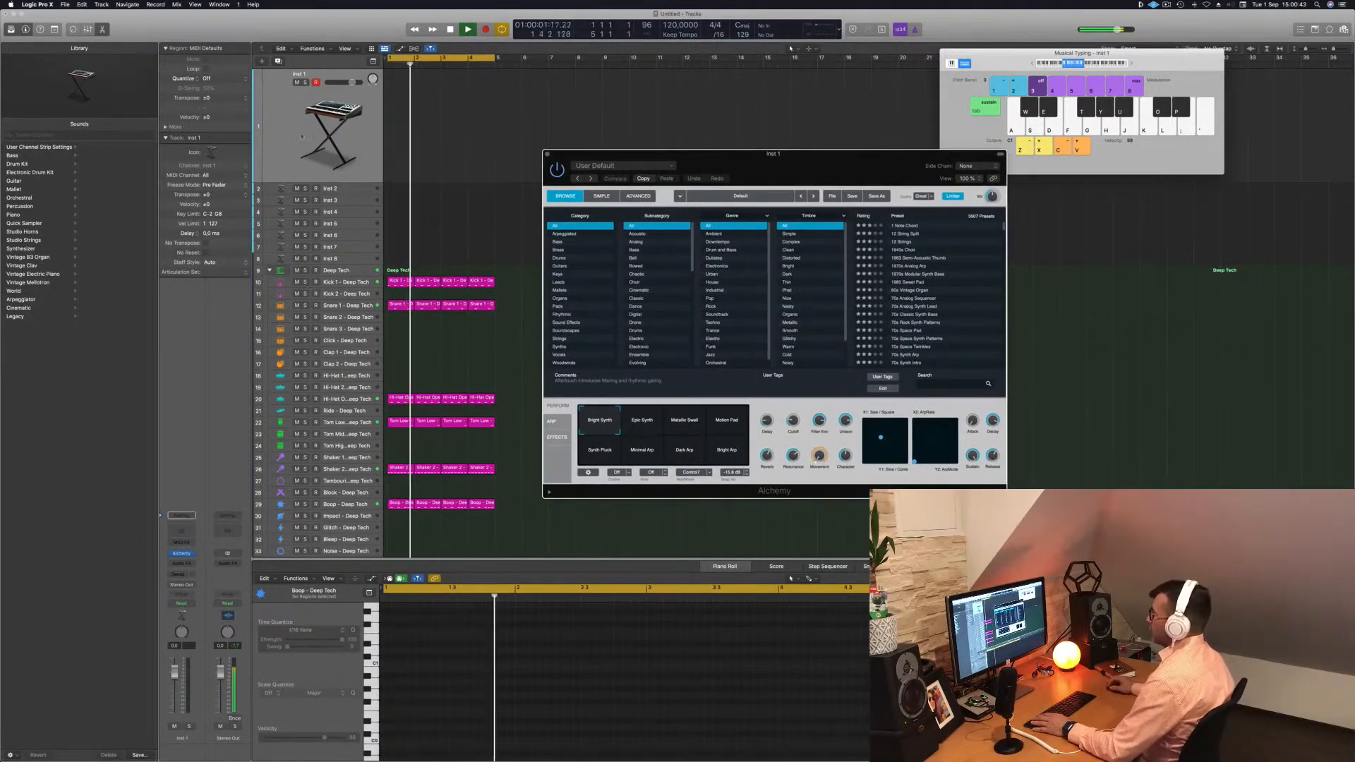
{"action": "left_click", "coordinate": [442, 190]}
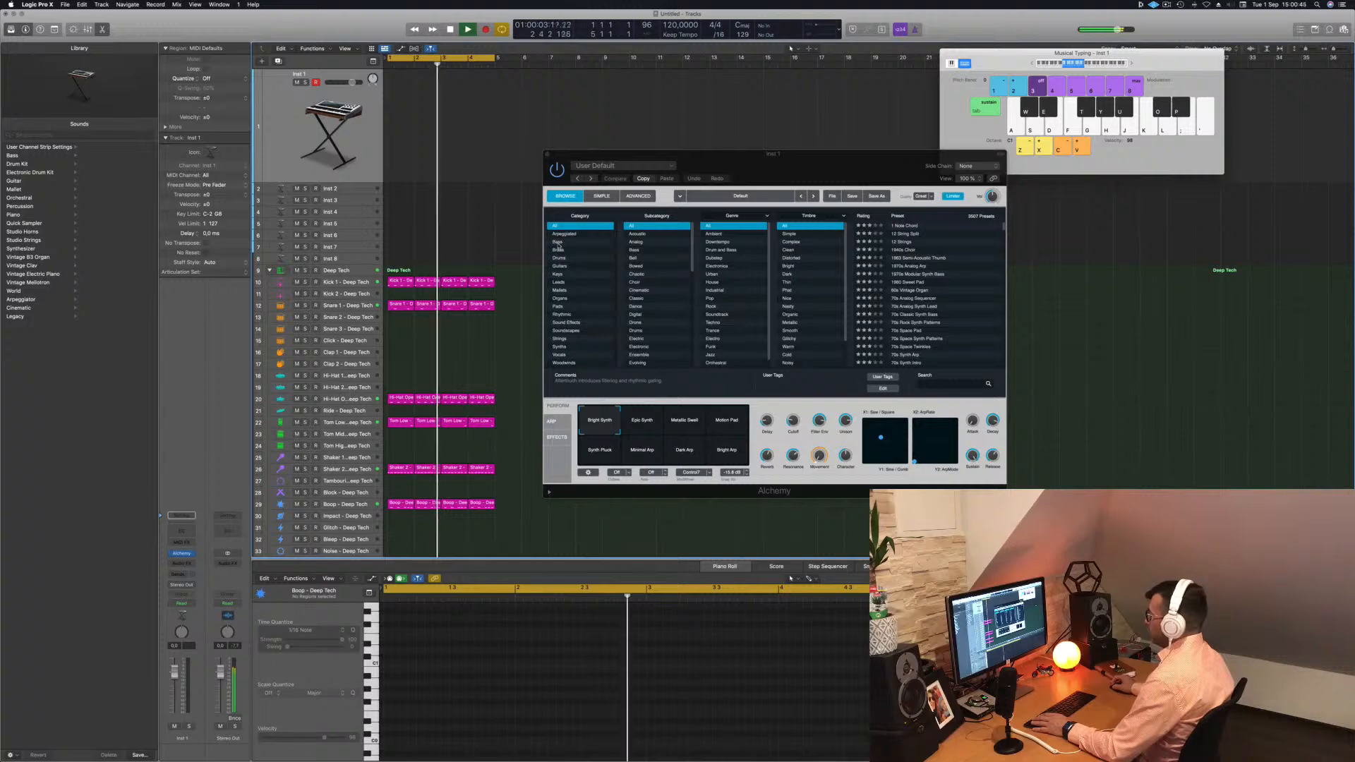
Step: Filter Alchemy's presets to the Bass category, load Wet Willy, and lower the track's volume
{"action": "left_click", "coordinate": [580, 242]}
{"action": "scroll", "coordinate": [966, 271], "scroll_direction": "down", "scroll_amount": 5}
{"action": "left_click_drag", "start_coordinate": [1003, 229], "coordinate": [996, 364]}
{"action": "left_click", "coordinate": [907, 276]}
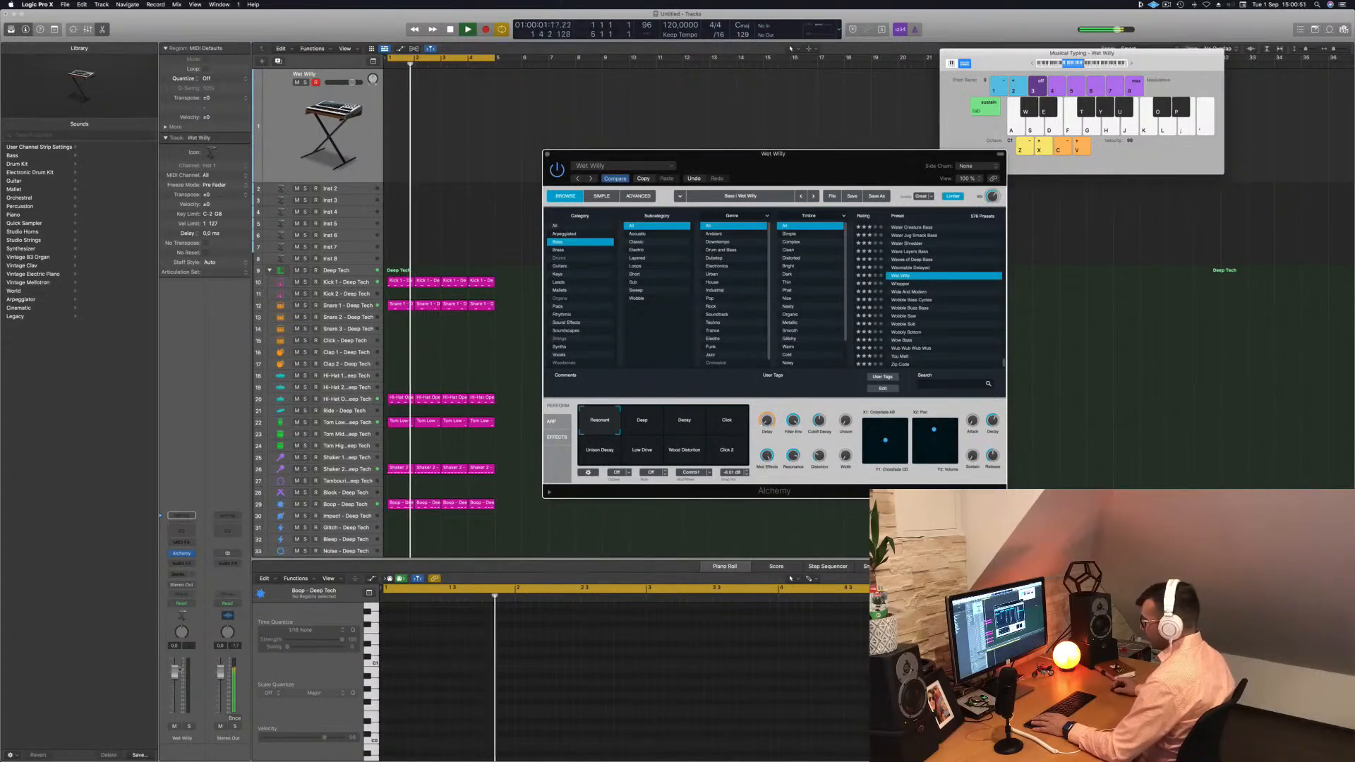
{"action": "left_click_drag", "start_coordinate": [174, 676], "coordinate": [173, 695]}
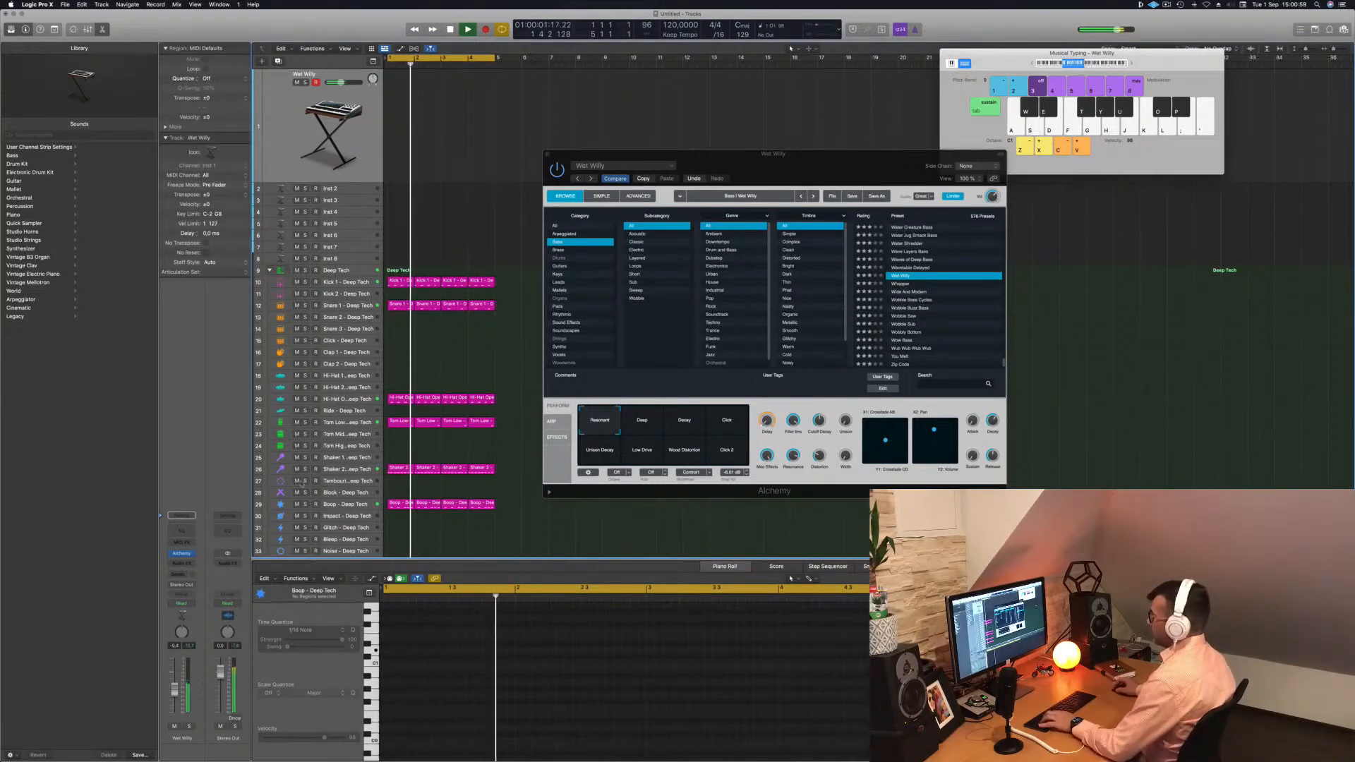
{"action": "left_click_drag", "start_coordinate": [174, 690], "coordinate": [175, 683]}
Step: Load the Wavetable Delayed bass preset, play a few notes, and raise the typing keyboard by one octave
{"action": "scroll", "coordinate": [909, 290], "scroll_direction": "up", "scroll_amount": 2}
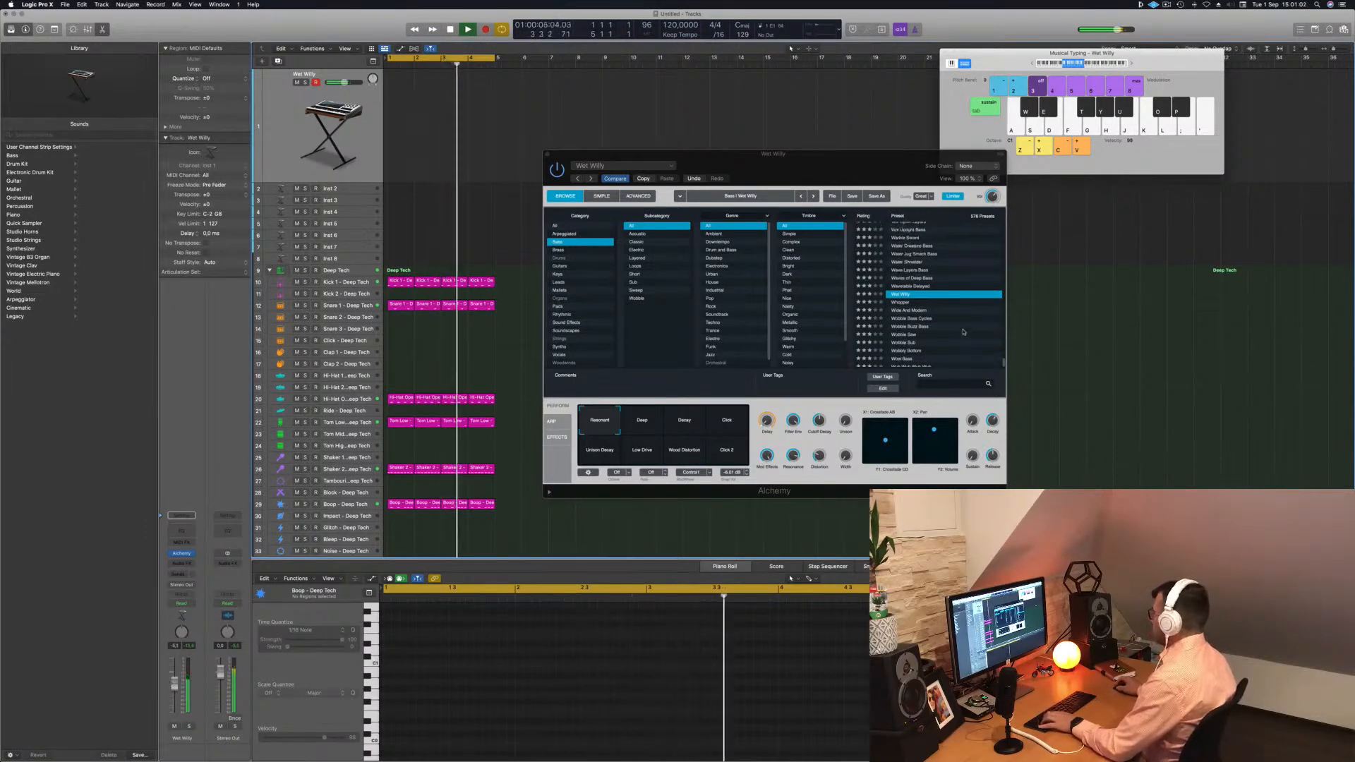
{"action": "left_click", "coordinate": [910, 287]}
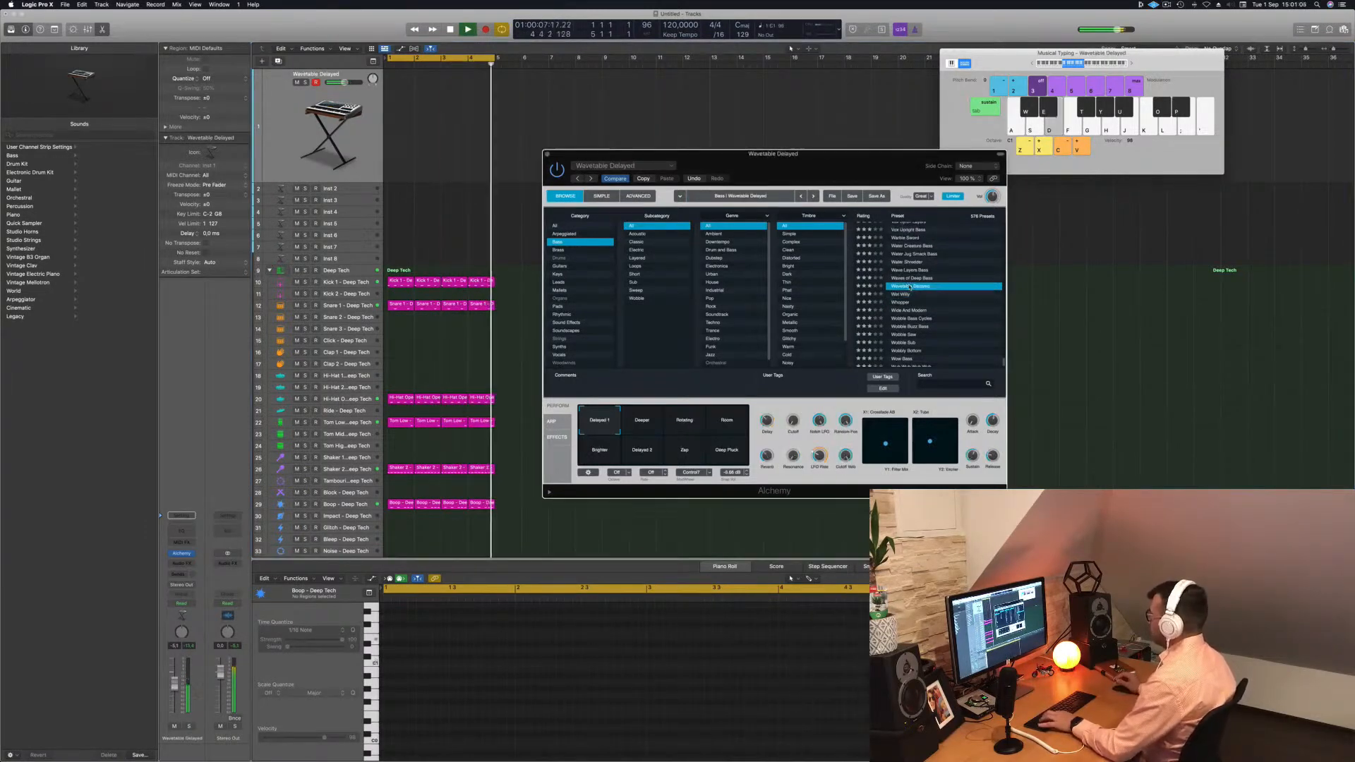
{"action": "key", "text": "l"}
{"action": "key", "text": "semicolon"}
{"action": "key", "text": "l"}
{"action": "left_click", "coordinate": [1133, 64]}
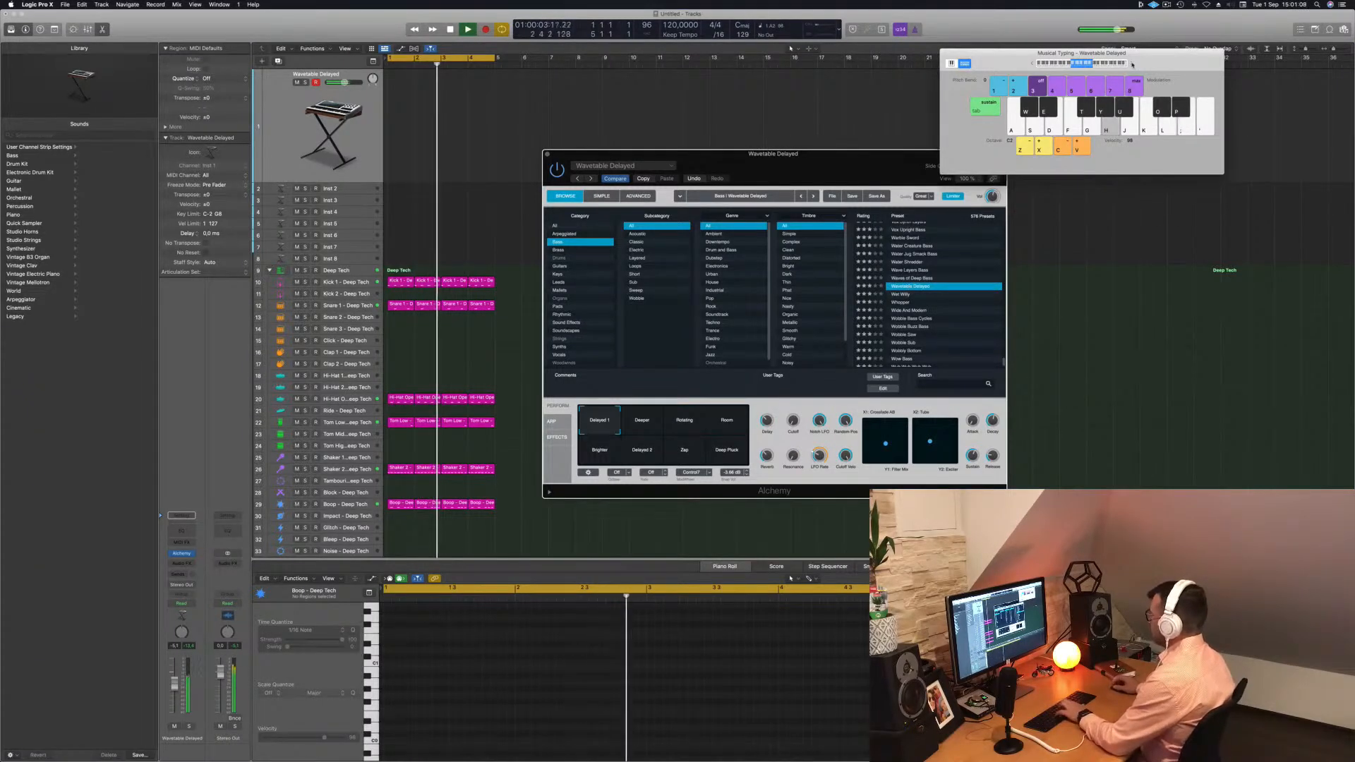
Step: Audition Wavetable Delayed's performance variations, including Deeper, Rotating, Brighter and Deep Pluck
{"action": "left_click", "coordinate": [644, 427]}
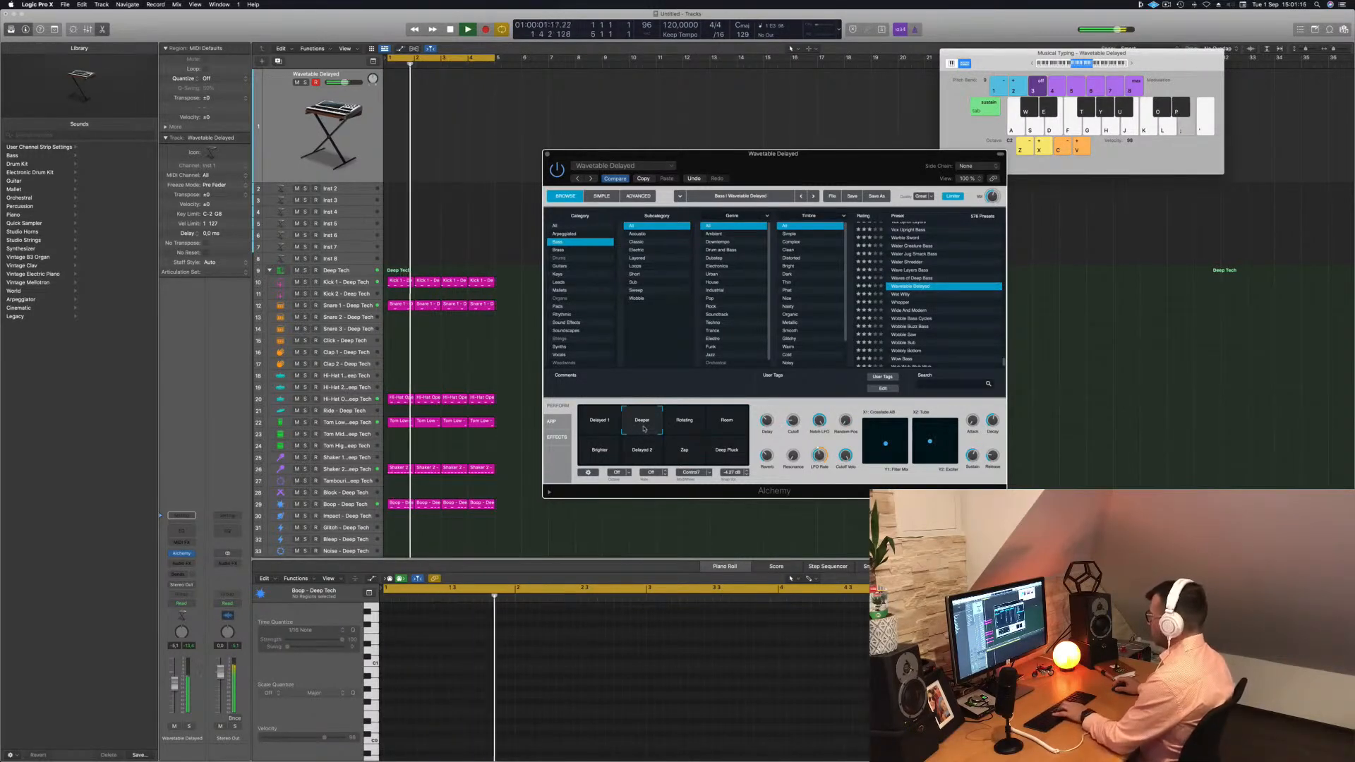
{"action": "left_click", "coordinate": [683, 424]}
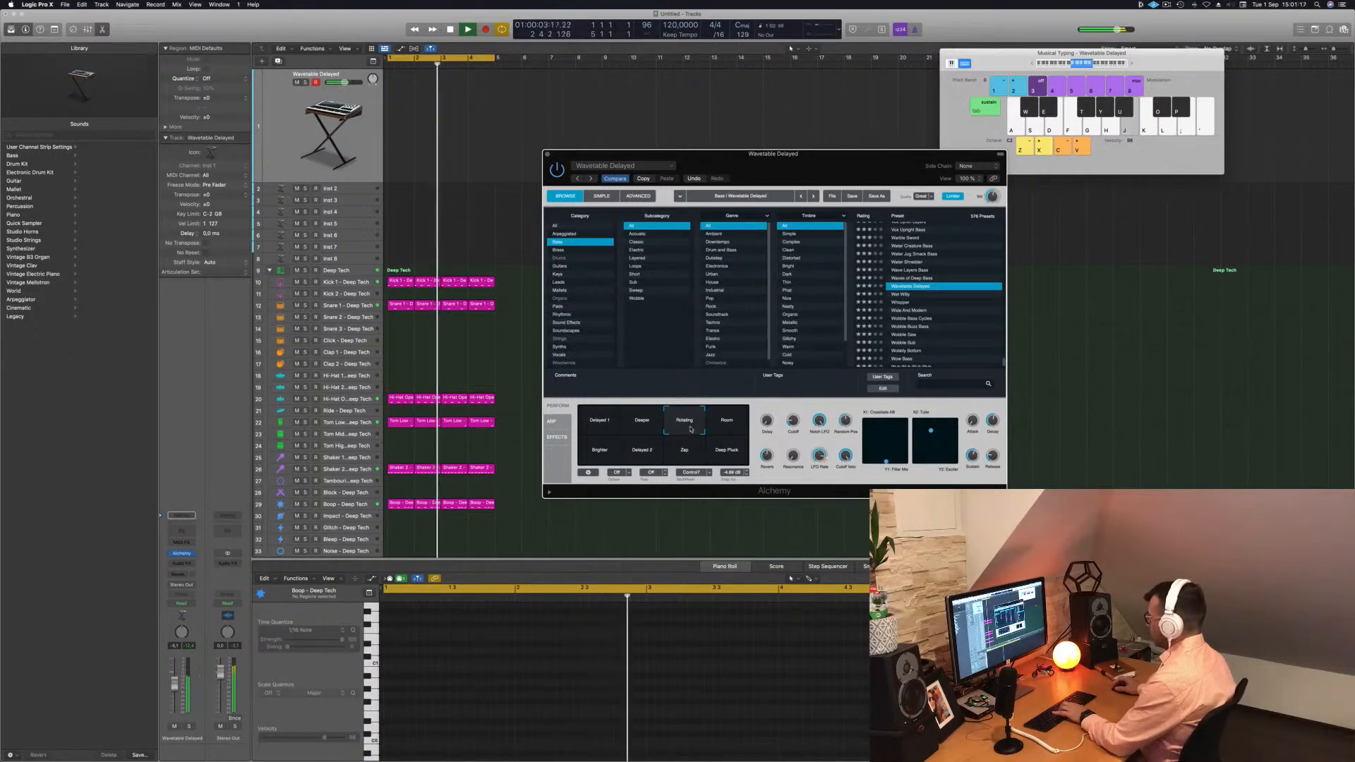
{"action": "left_click", "coordinate": [737, 422]}
{"action": "left_click", "coordinate": [644, 454]}
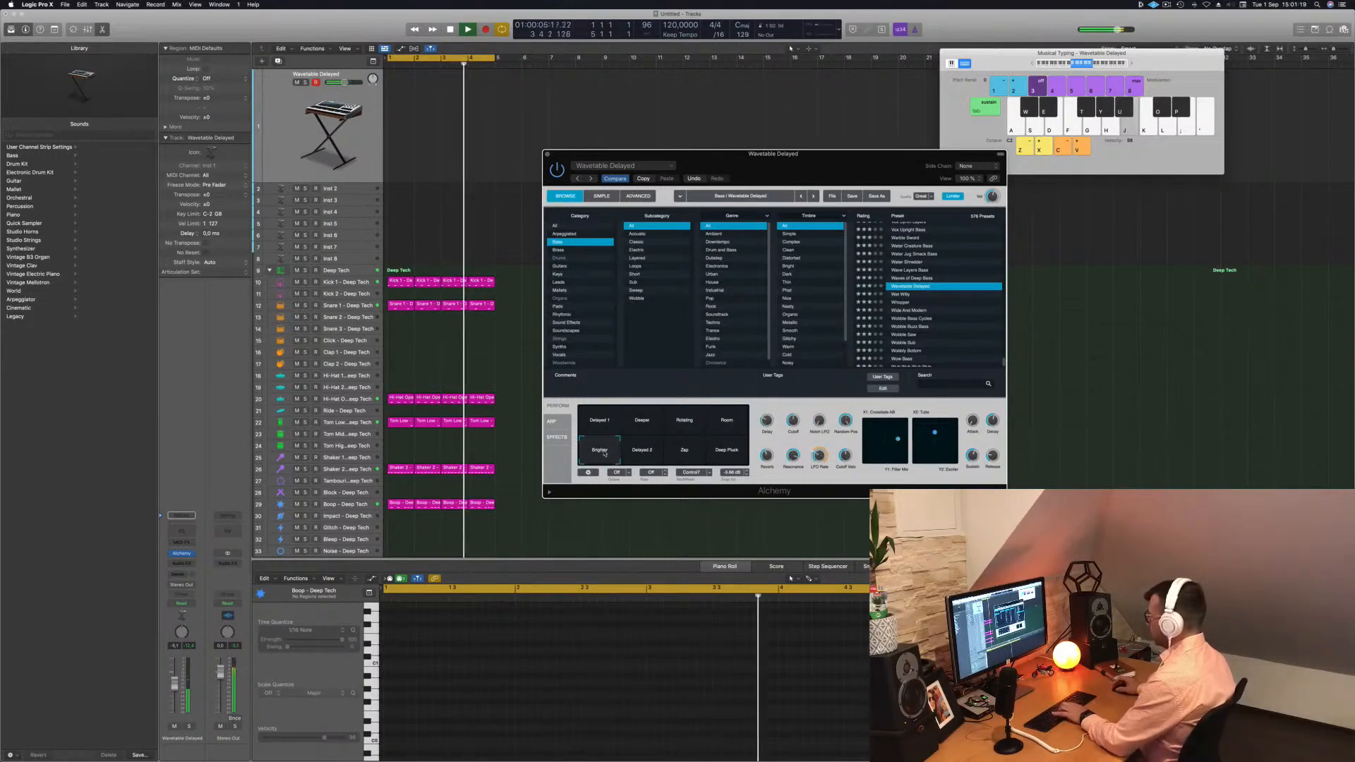
{"action": "left_click", "coordinate": [684, 452]}
{"action": "left_click", "coordinate": [729, 454]}
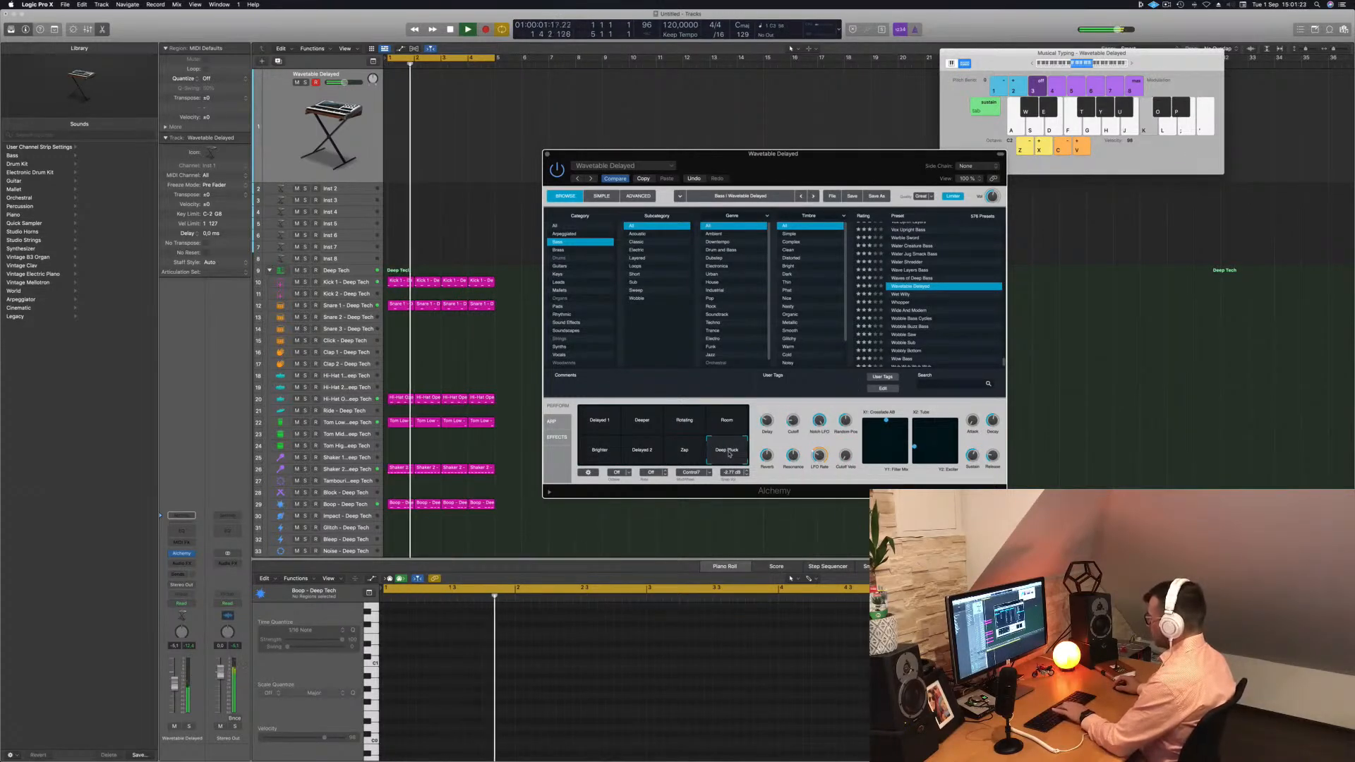
Step: Load the Waves of Deep Bass preset, test it one octave higher, and audition its Smouldering and Dusty variations at the original octave
{"action": "left_click", "coordinate": [916, 279]}
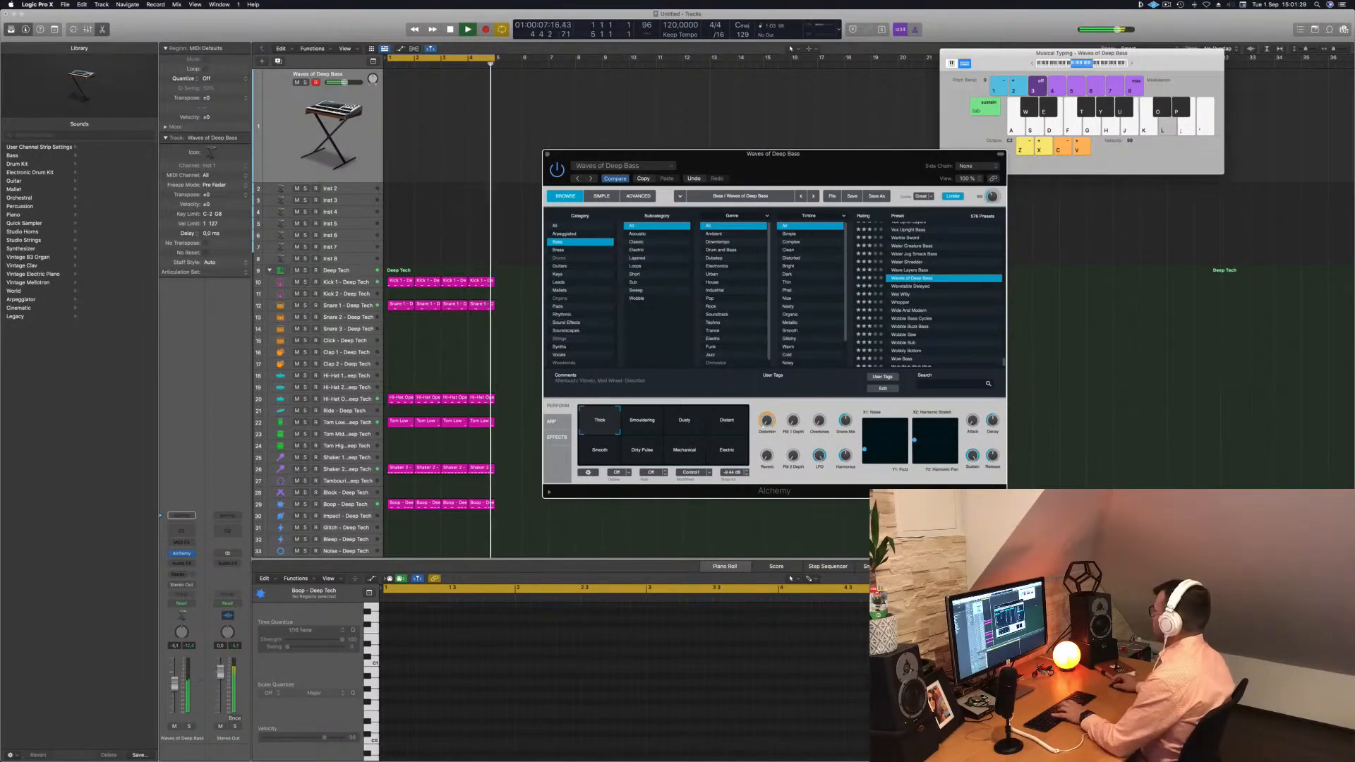
{"action": "left_click", "coordinate": [1133, 64]}
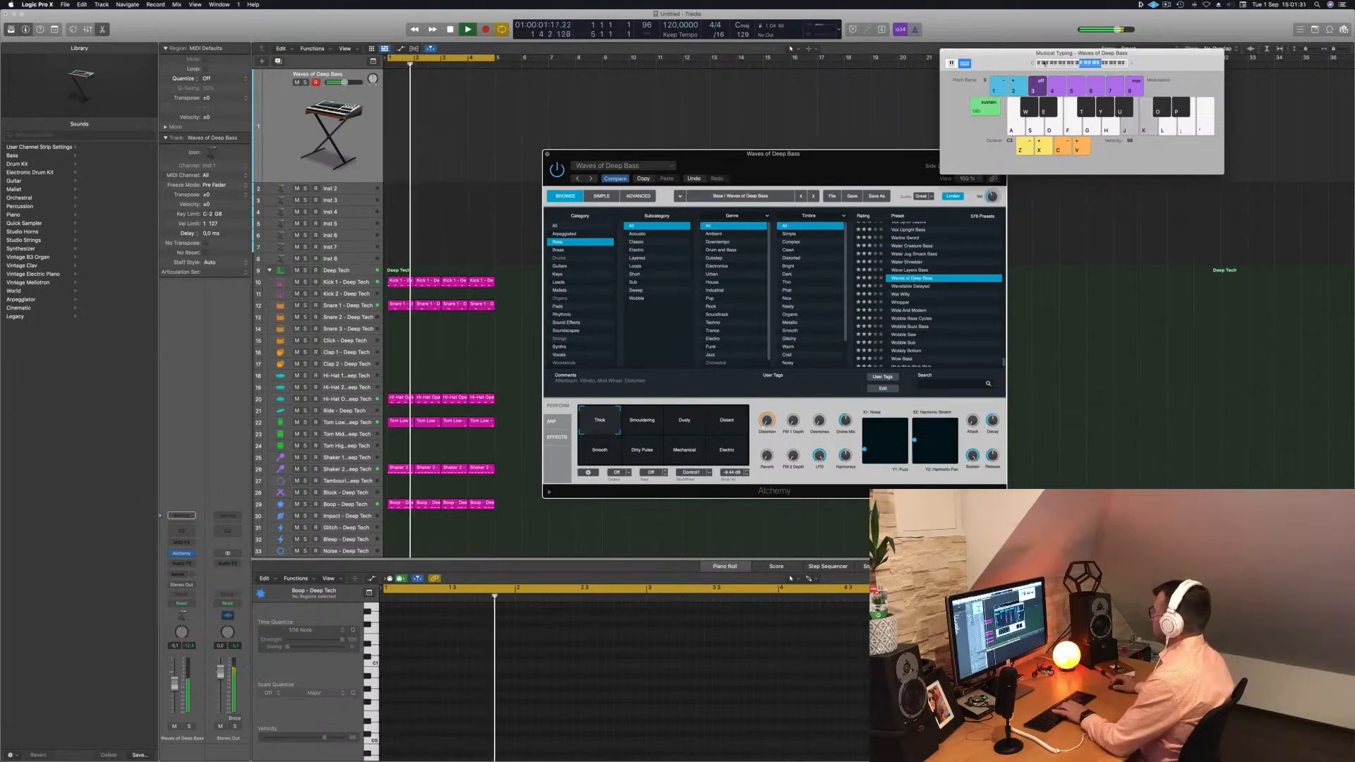
{"action": "left_click", "coordinate": [1031, 64]}
{"action": "key", "text": "j"}
{"action": "left_click", "coordinate": [643, 423]}
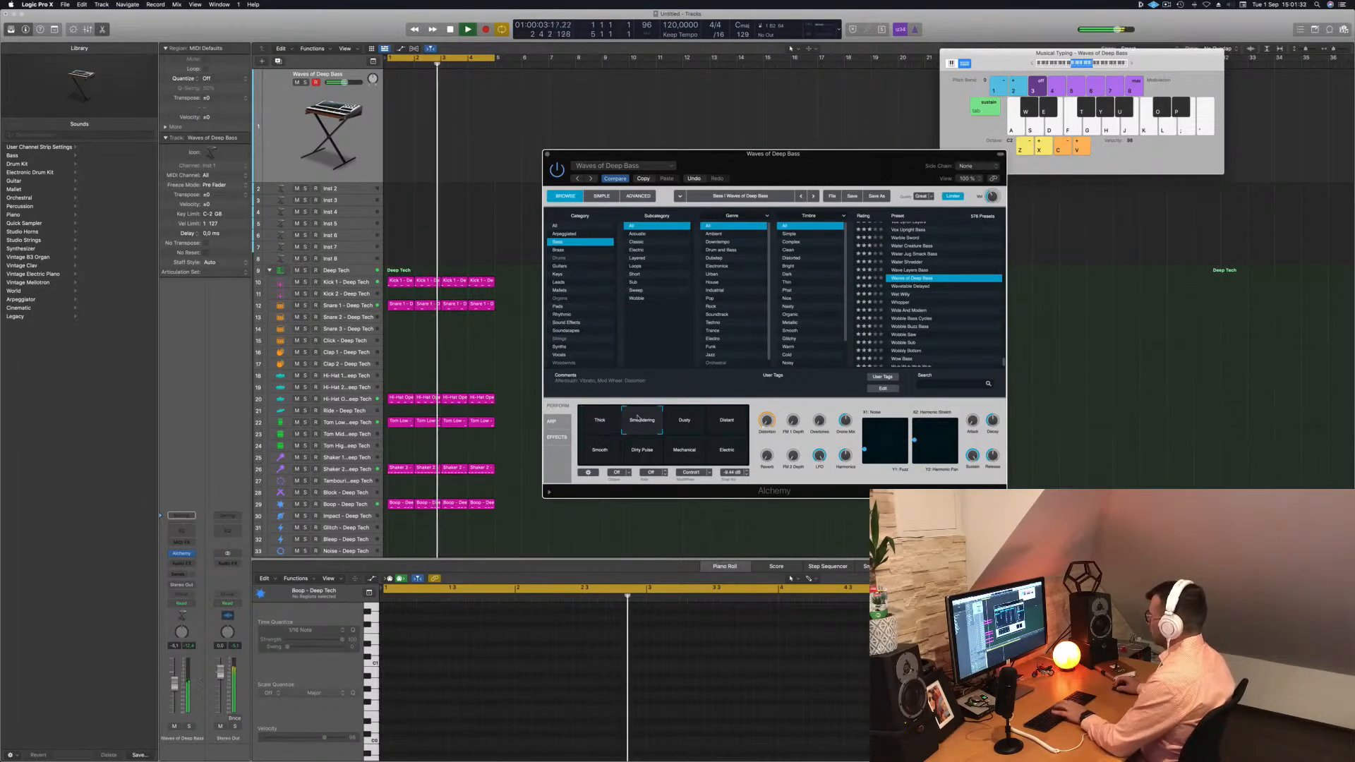
{"action": "left_click", "coordinate": [682, 426]}
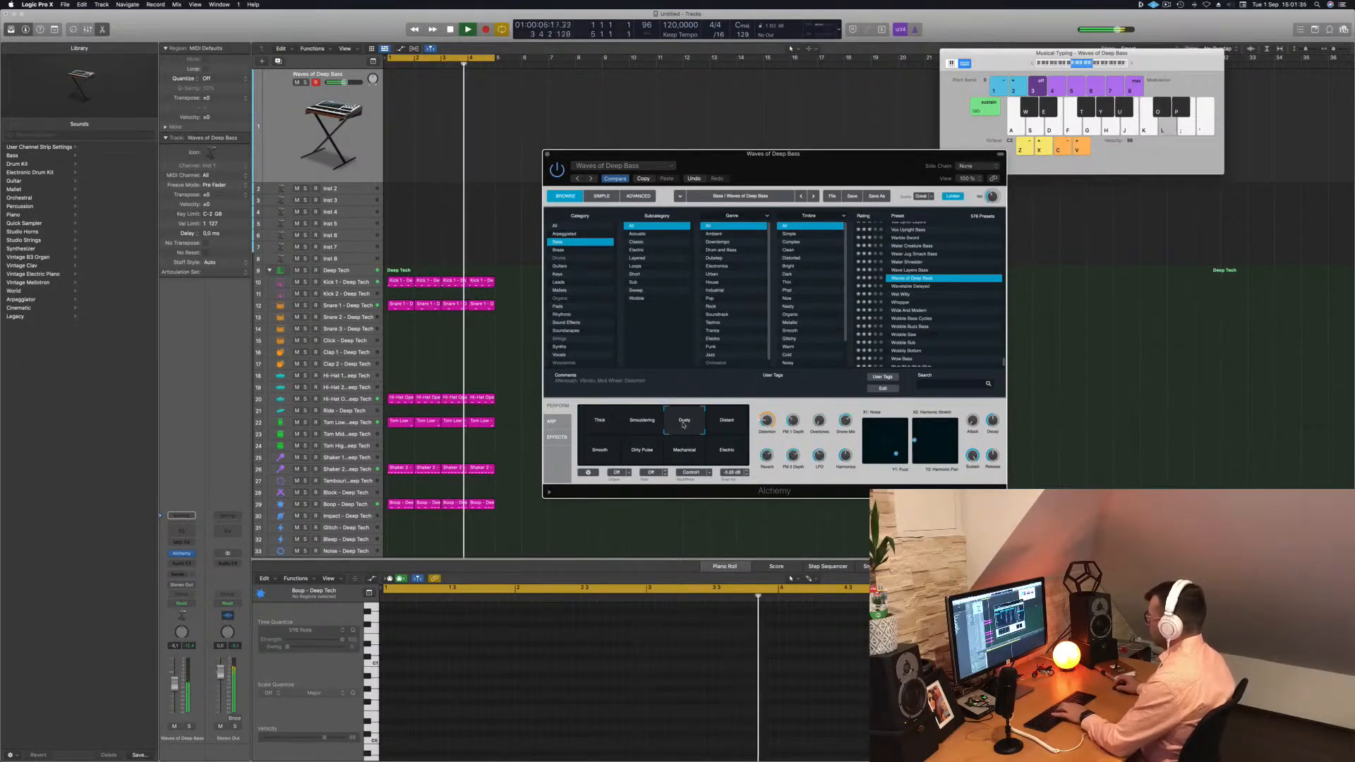
Step: Audition the bass presets from Wave Layers Bass up the list through Water Shredder and Water Creature Bass to Vox Upright Bass
{"action": "left_click", "coordinate": [907, 271]}
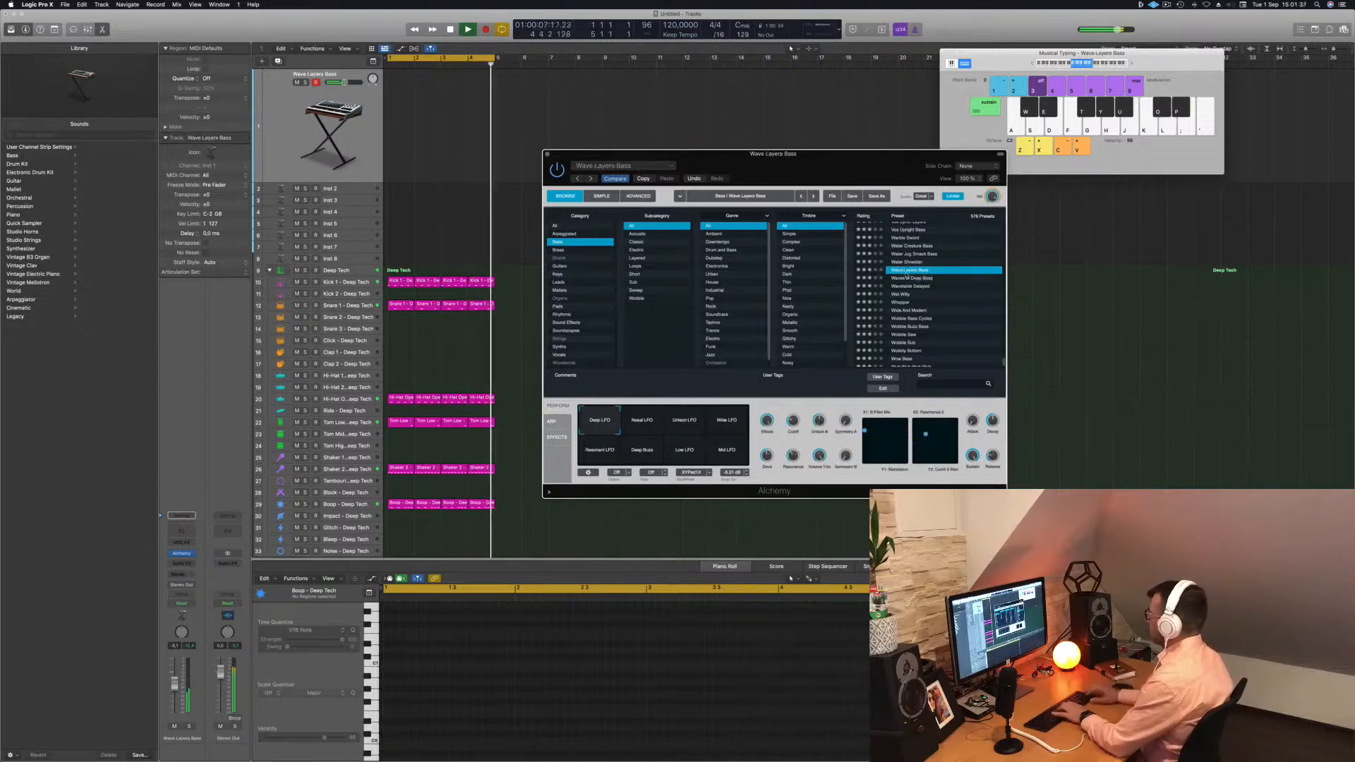
{"action": "key", "text": "Up"}
{"action": "key", "text": "j"}
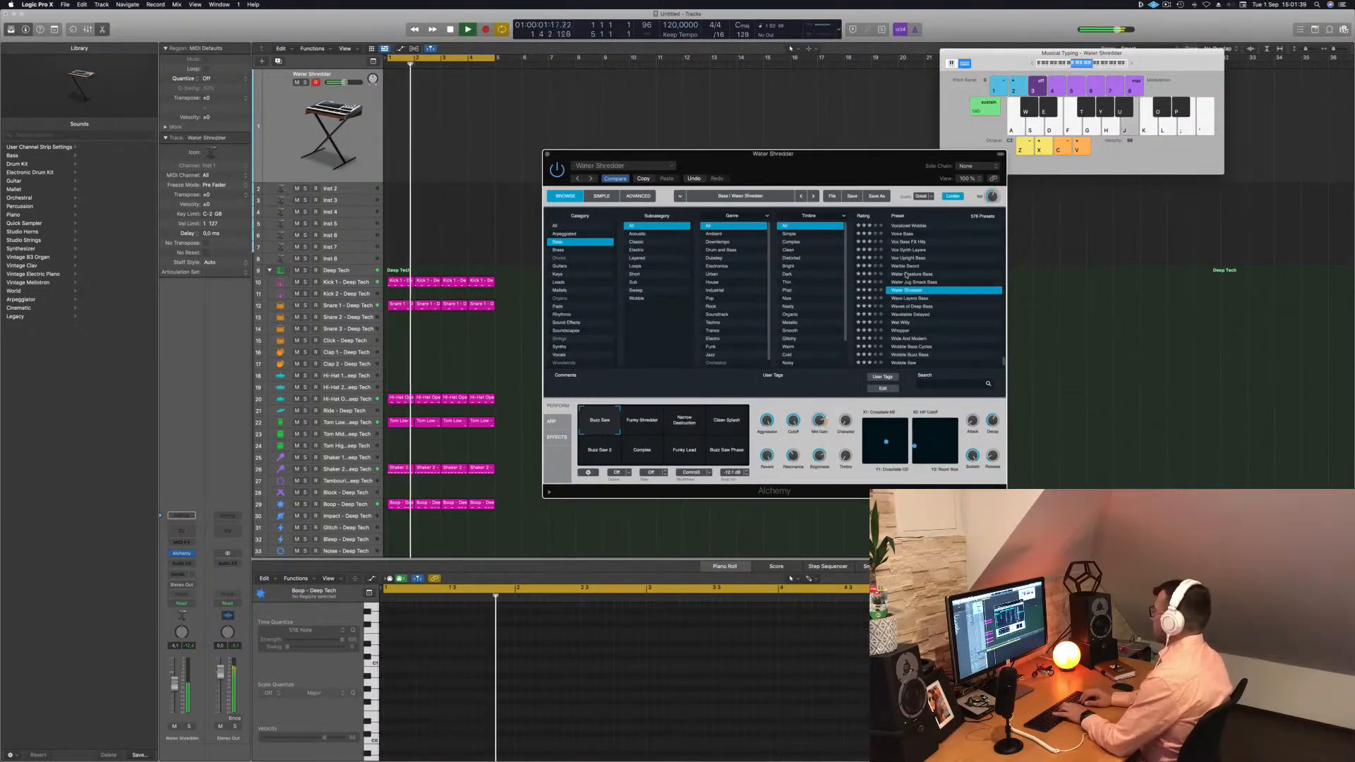
{"action": "key", "text": "Up"}
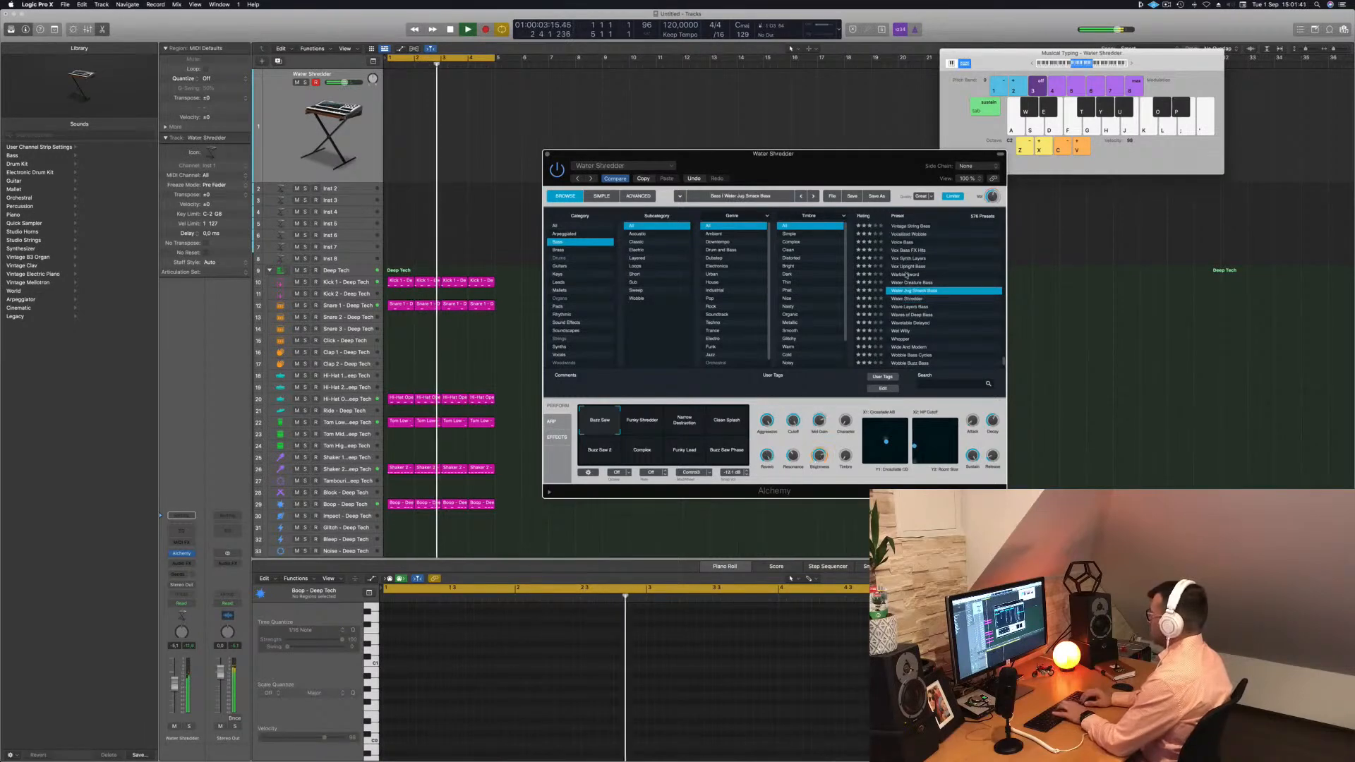
{"action": "key", "text": "Up"}
{"action": "key", "text": "Up"}
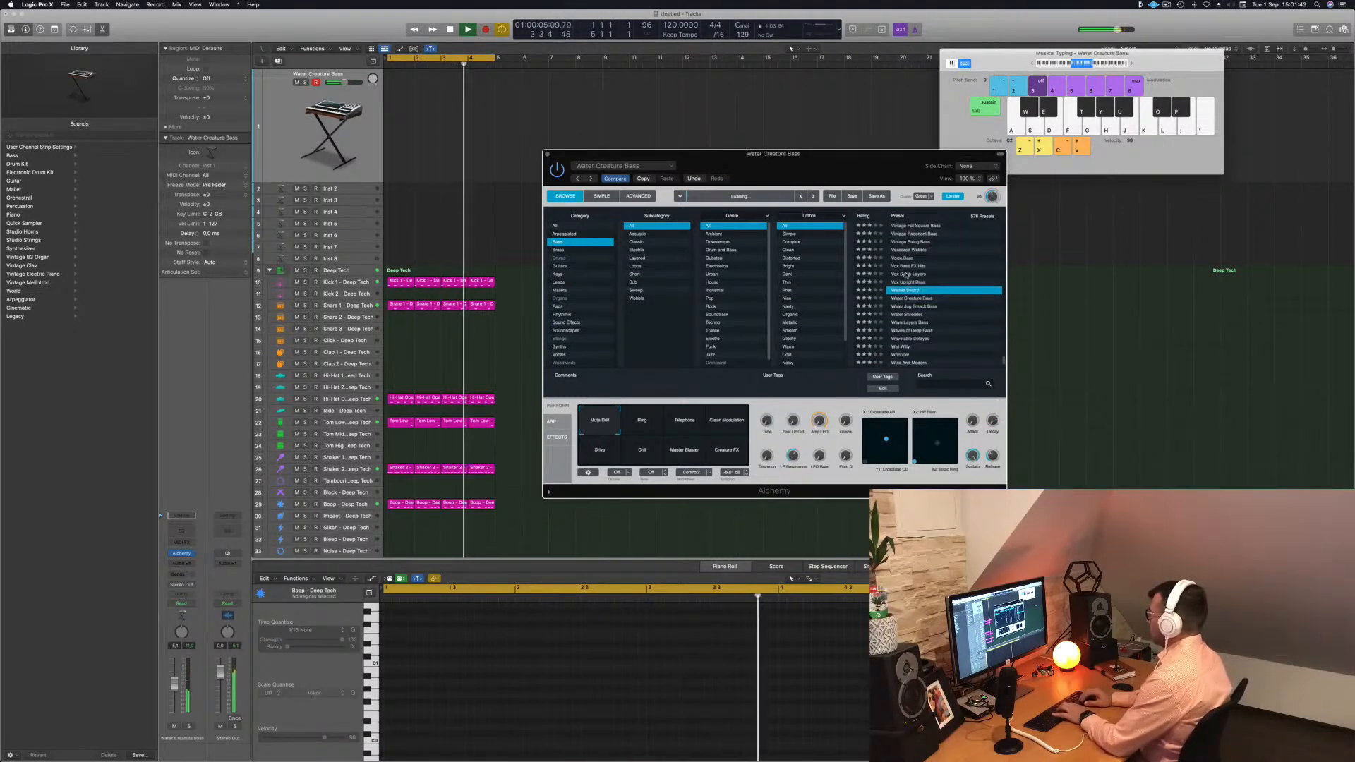
{"action": "key", "text": "Up"}
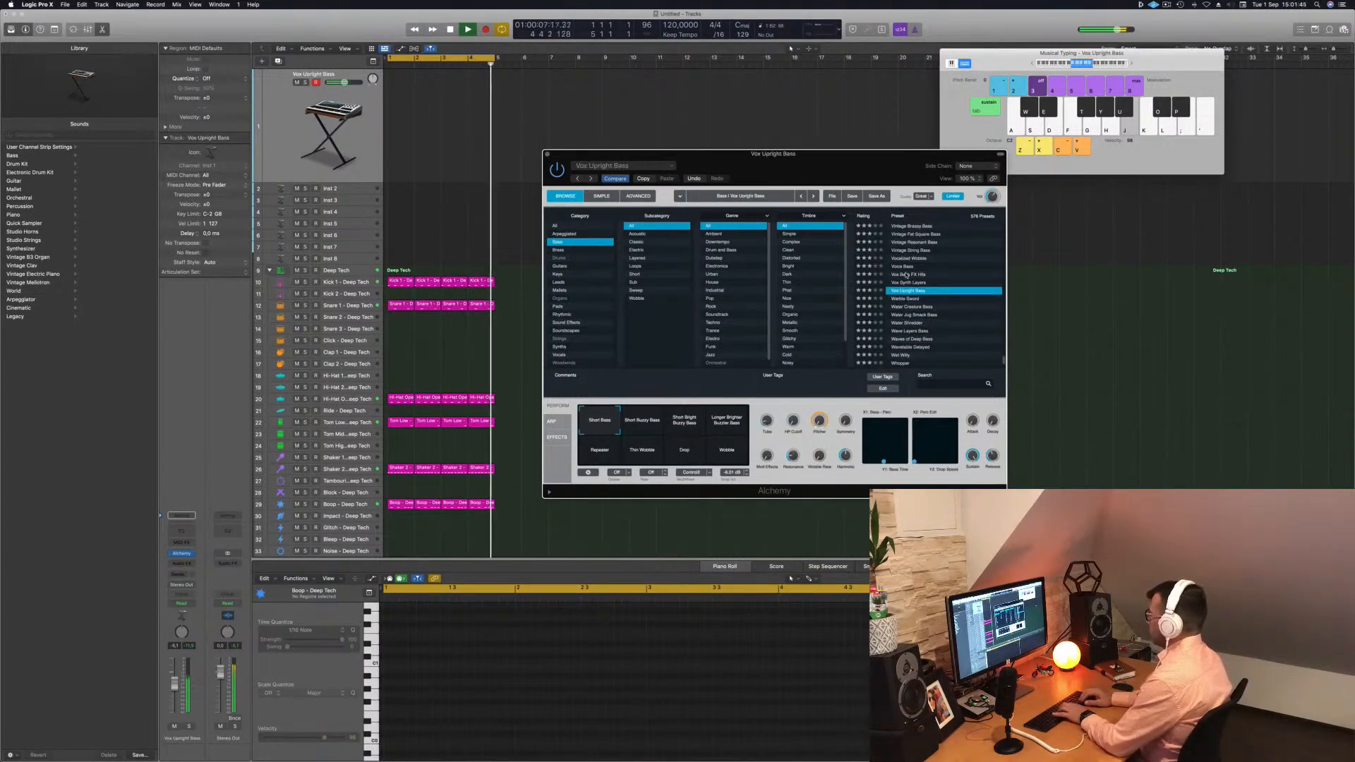
Step: Continue up the bass presets past Vox Synth Layers to Vintage Resonant Bass and try it one octave lower
{"action": "key", "text": "Up"}
{"action": "key", "text": "Up"}
{"action": "key", "text": "Up"}
{"action": "key", "text": "Up"}
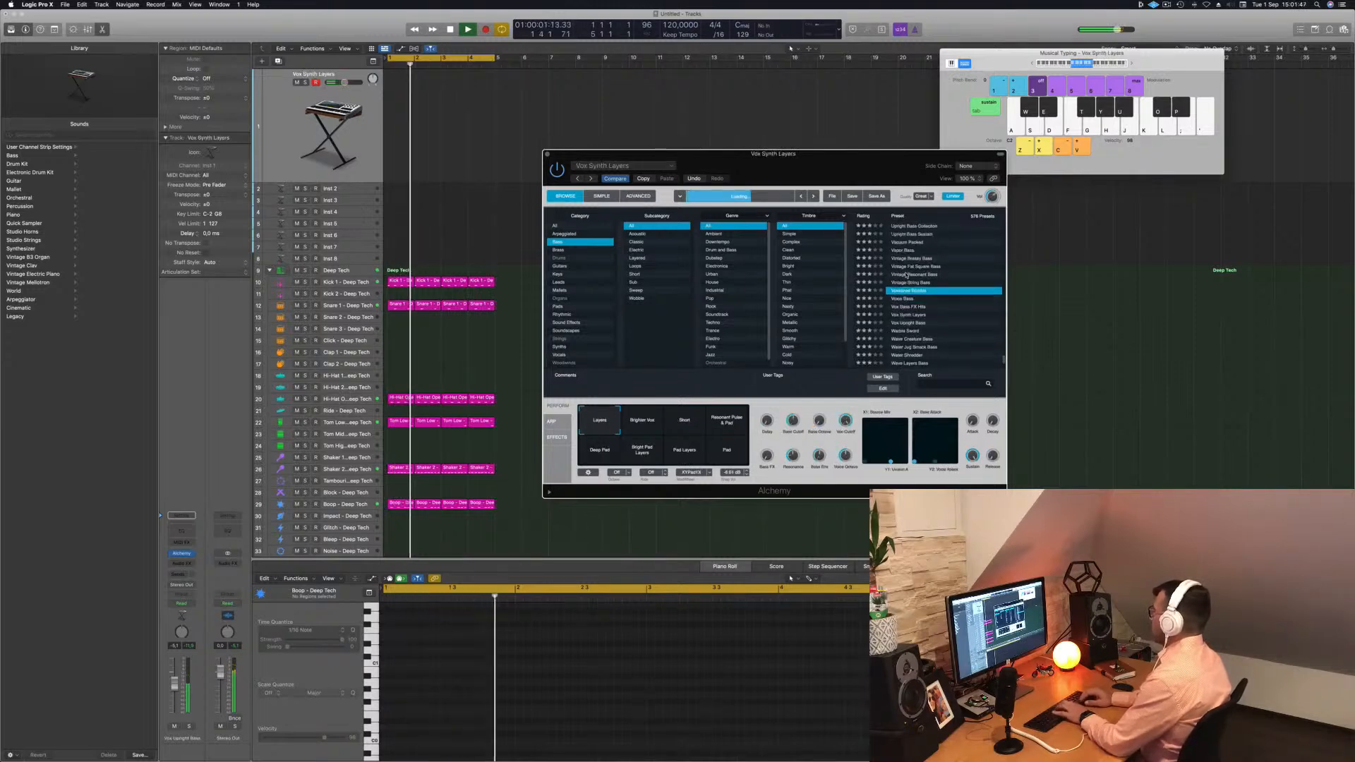
{"action": "key", "text": "Up"}
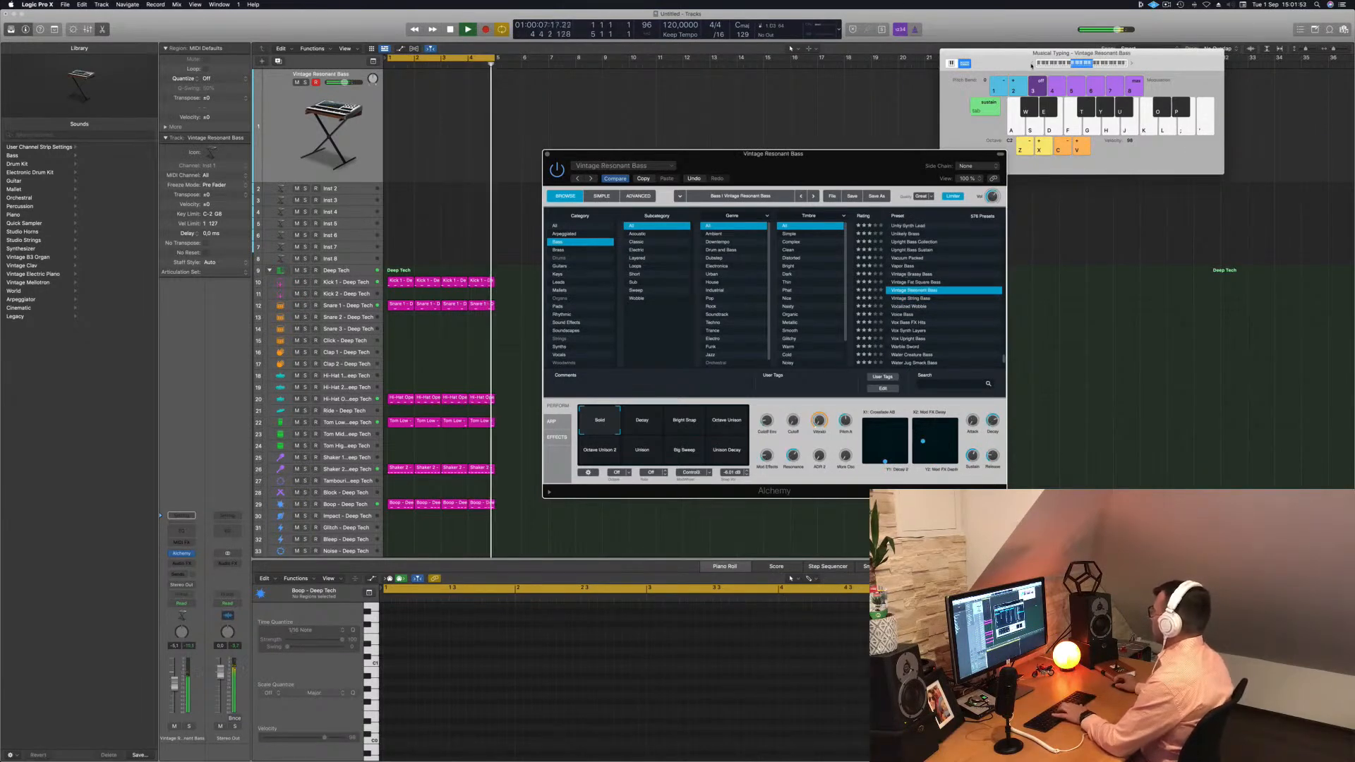
{"action": "left_click", "coordinate": [1032, 64]}
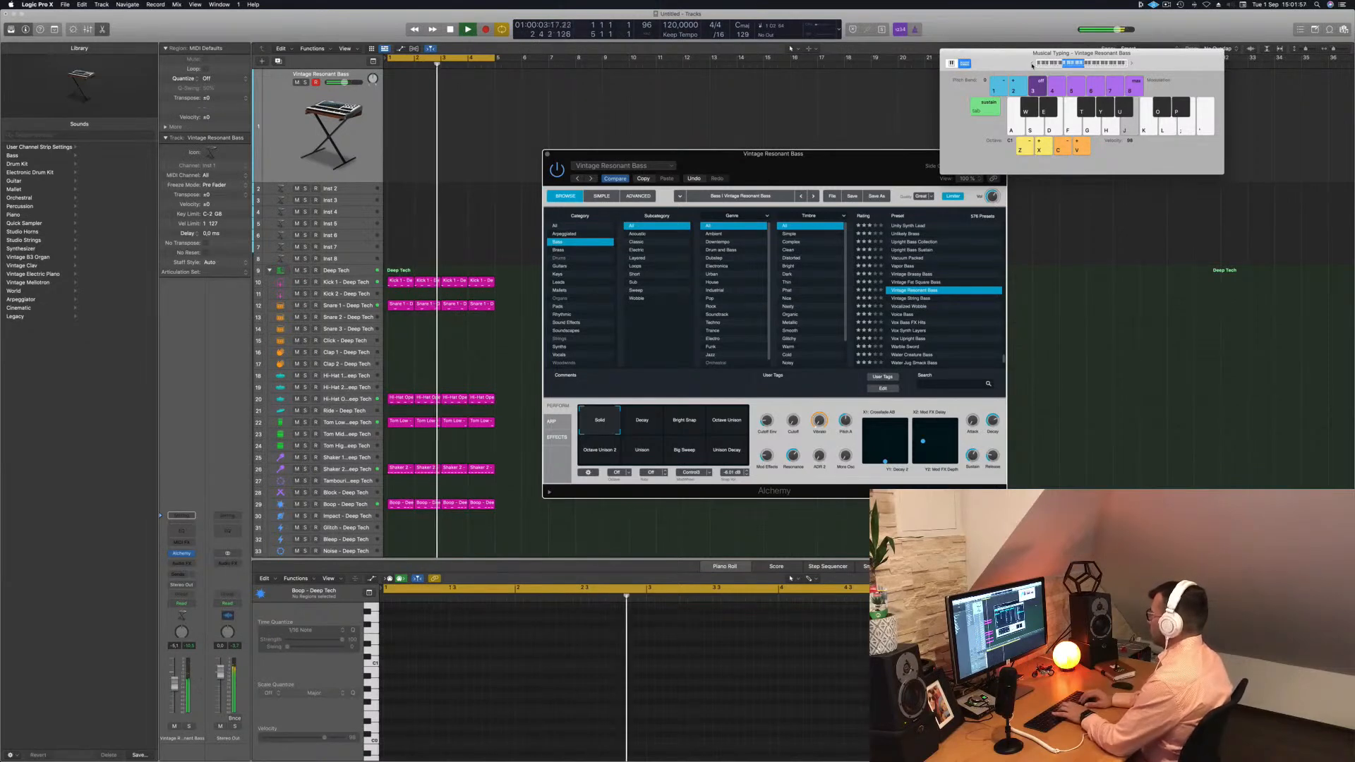
Step: Load the Vintage Fat Square Bass preset and play a short bass phrase on it one octave higher
{"action": "key", "text": "Up"}
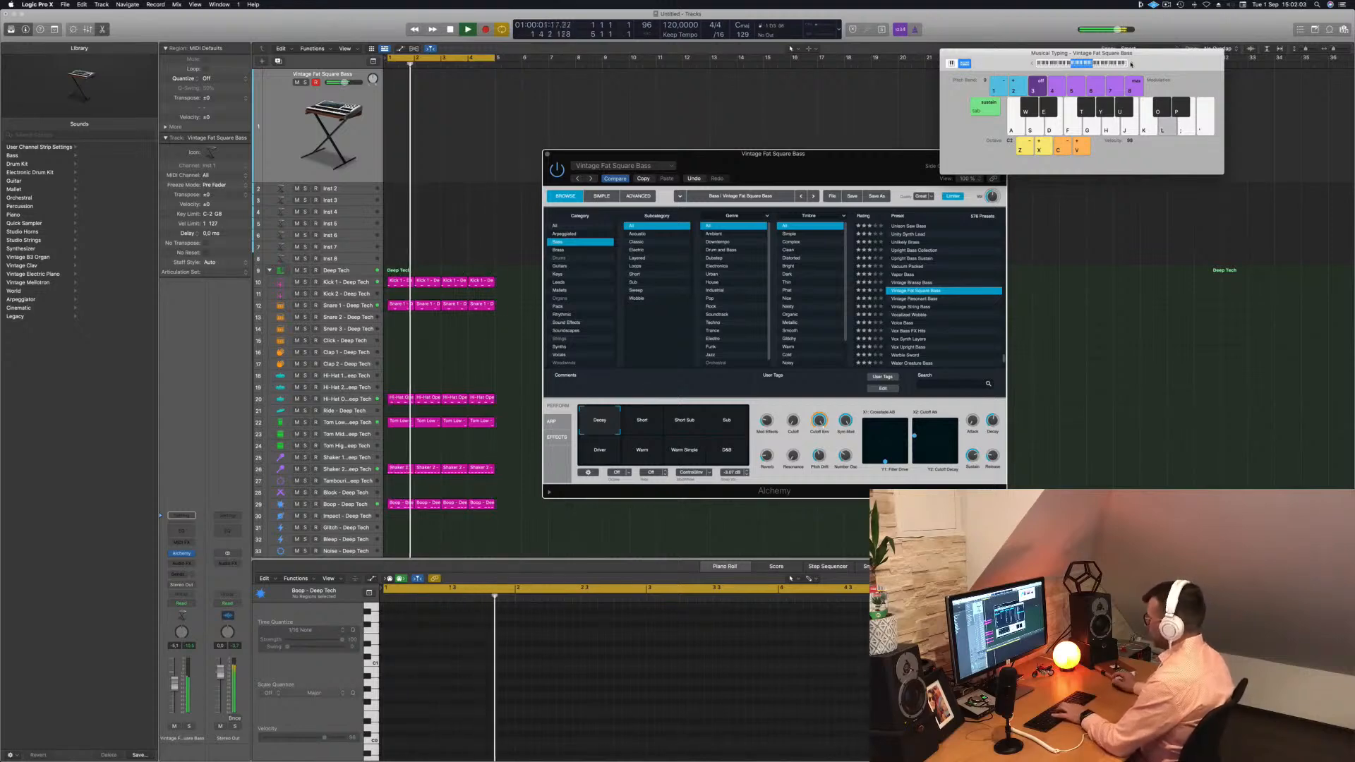
{"action": "key", "text": "d"}
{"action": "key", "text": "s"}
{"action": "key", "text": "d"}
{"action": "key", "text": "a"}
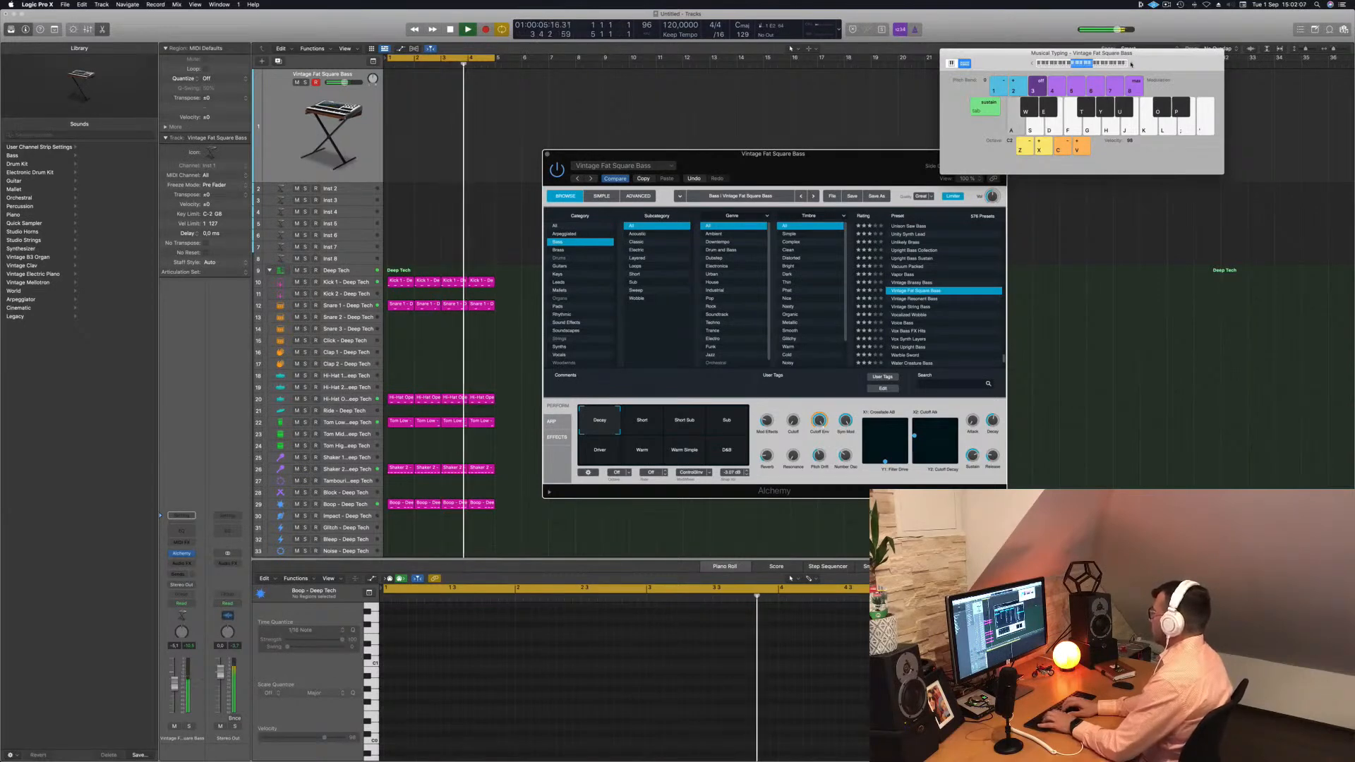
Step: Play a longer improvised bass phrase over the drum loop with the Vintage Fat Square Bass preset
{"action": "key", "text": "s"}
{"action": "key", "text": "d"}
{"action": "key", "text": "g"}
{"action": "key", "text": "l"}
{"action": "key", "text": "k"}
{"action": "key", "text": "g"}
{"action": "key", "text": "h"}
{"action": "key", "text": "g"}
{"action": "key", "text": "l"}
{"action": "key", "text": "j"}
{"action": "key", "text": "k"}
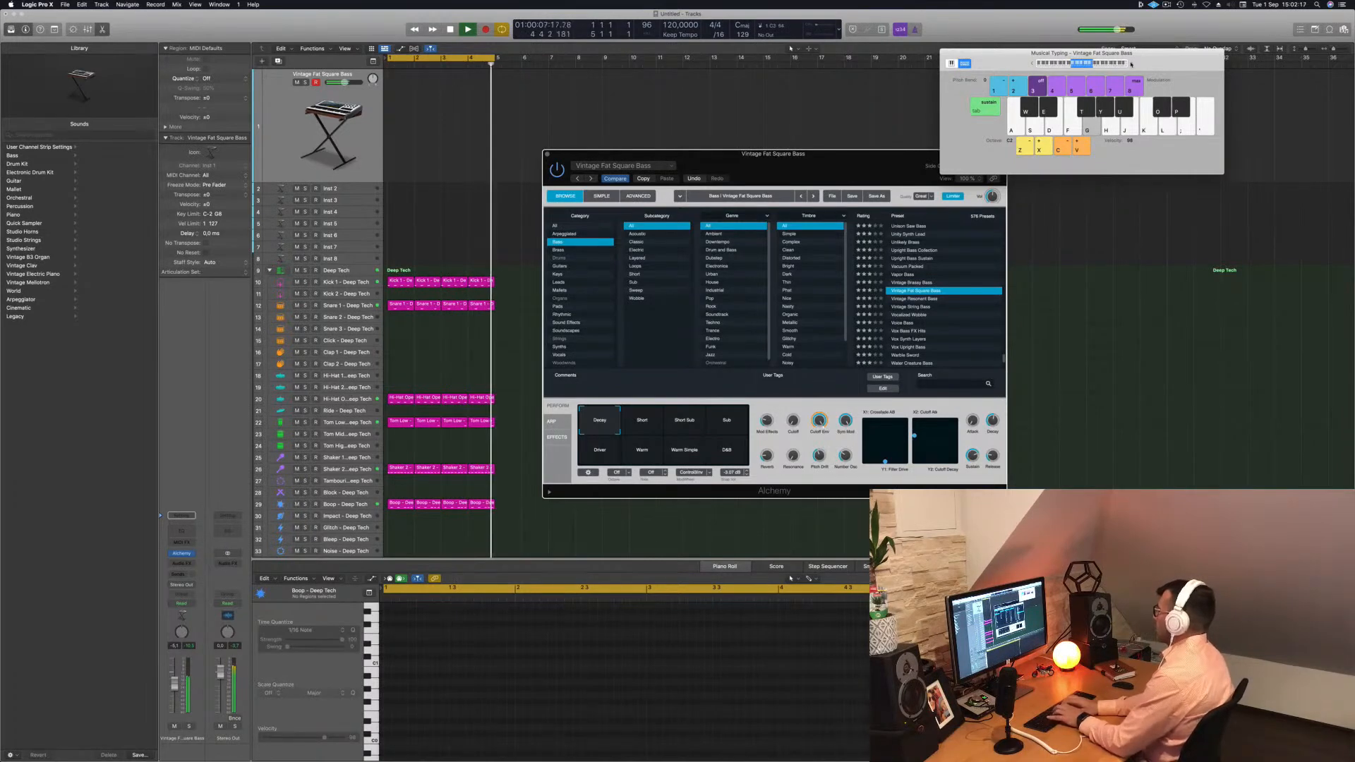
{"action": "key", "text": "l"}
{"action": "key", "text": "k"}
{"action": "key", "text": "j"}
{"action": "key", "text": "k"}
Step: Load the Vapor Bass preset, play a few notes, and try it one octave lower
{"action": "left_click", "coordinate": [914, 283]}
{"action": "key", "text": "j"}
{"action": "left_click", "coordinate": [912, 274]}
{"action": "key", "text": "j"}
{"action": "key", "text": "k"}
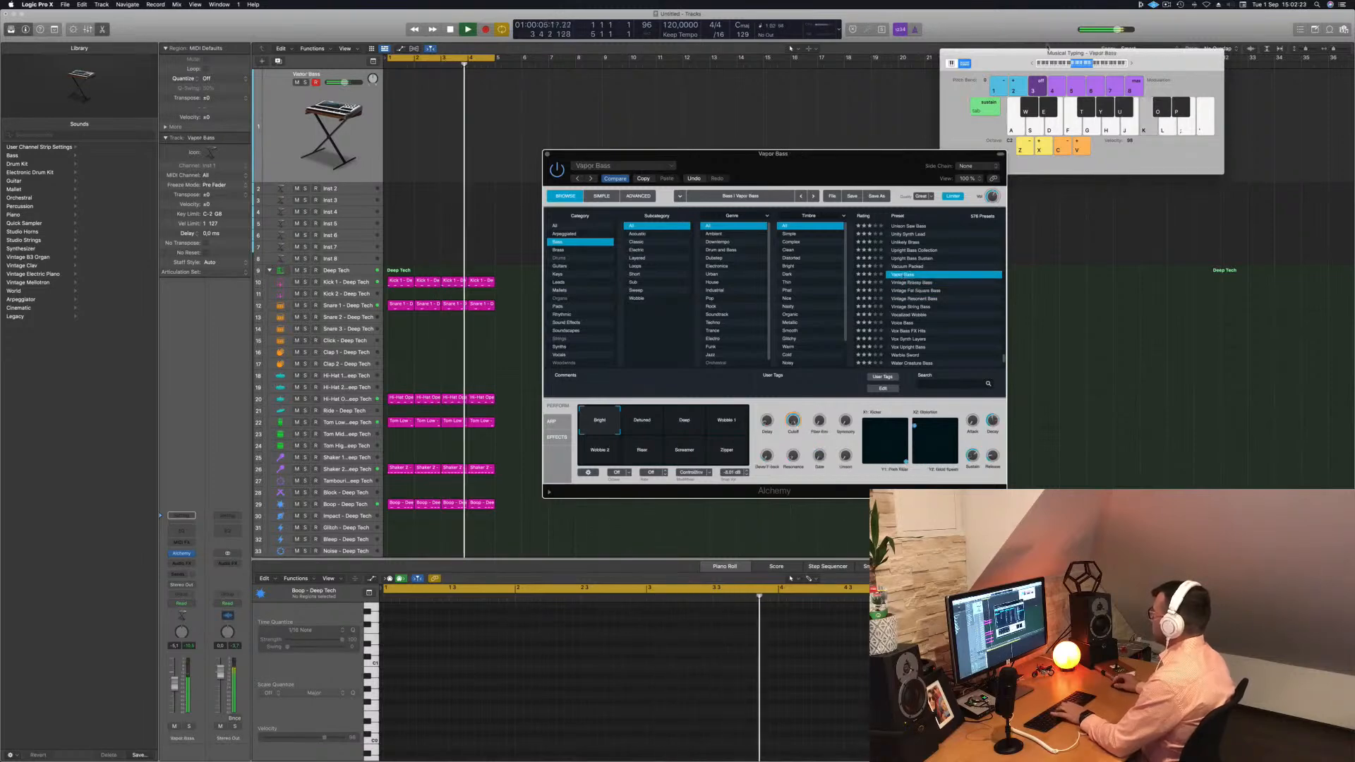
{"action": "left_click", "coordinate": [1032, 65]}
{"action": "key", "text": "j"}
{"action": "key", "text": "k"}
{"action": "key", "text": "j"}
Step: Audition the Vapor Bass variations, starting with Deep and Detuned and ending with Screamer and Zipper
{"action": "left_click", "coordinate": [686, 421]}
{"action": "left_click", "coordinate": [687, 421]}
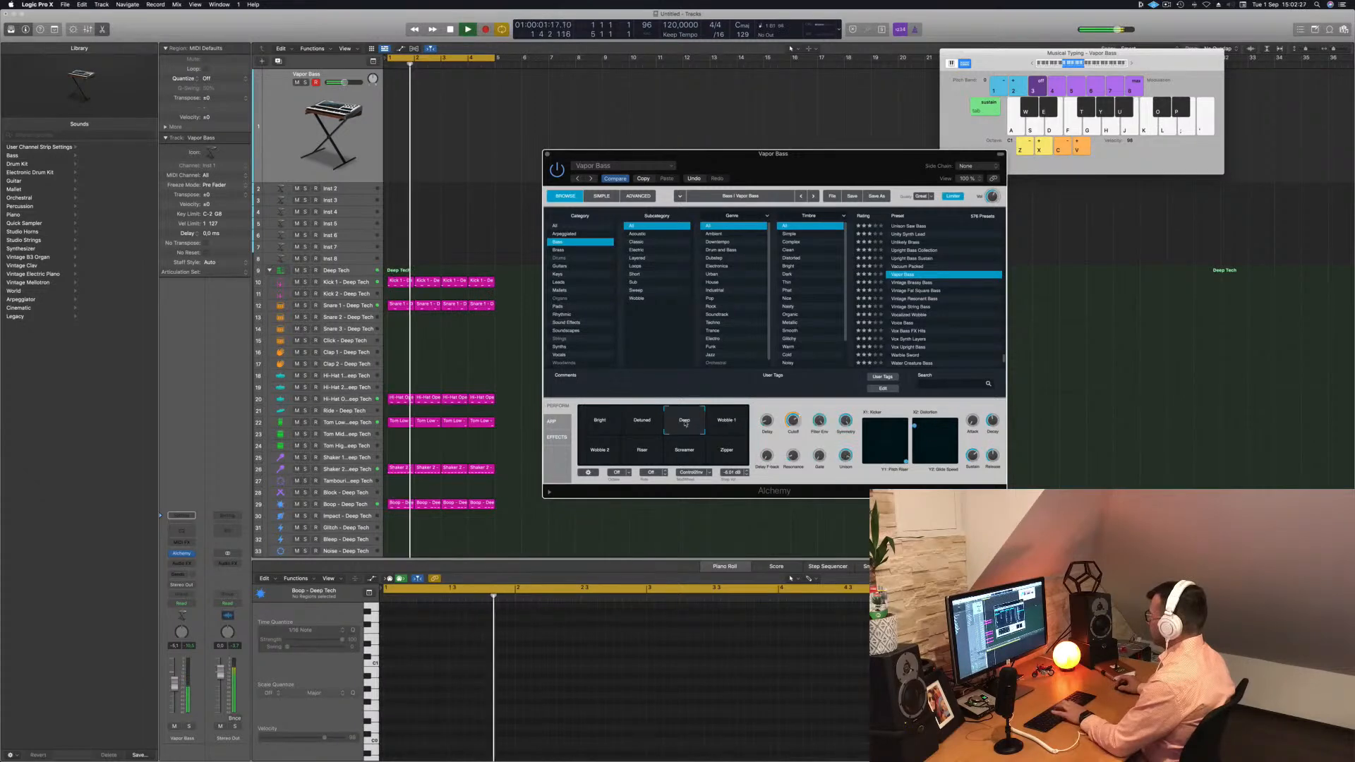
{"action": "left_click", "coordinate": [648, 423]}
{"action": "left_click", "coordinate": [643, 450]}
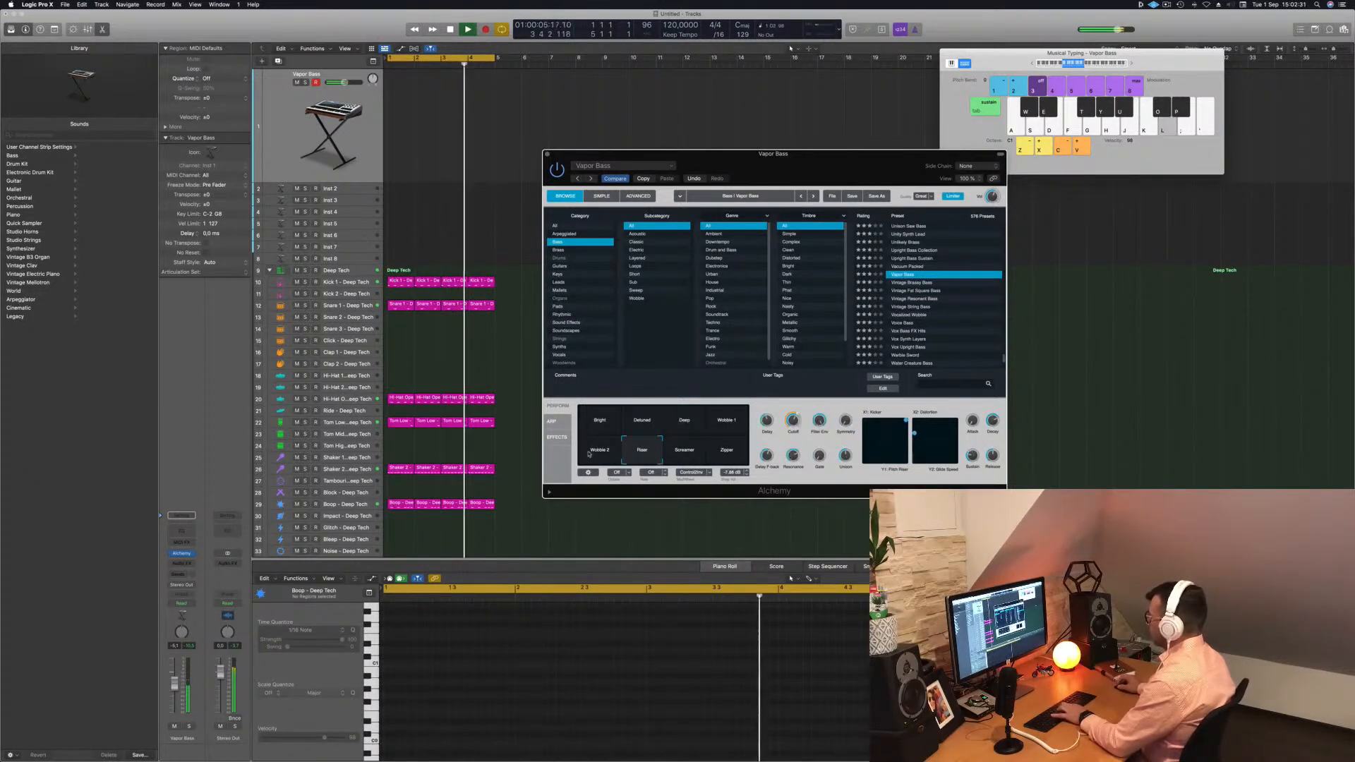
{"action": "left_click", "coordinate": [594, 454]}
{"action": "left_click", "coordinate": [650, 455]}
{"action": "left_click", "coordinate": [685, 454]}
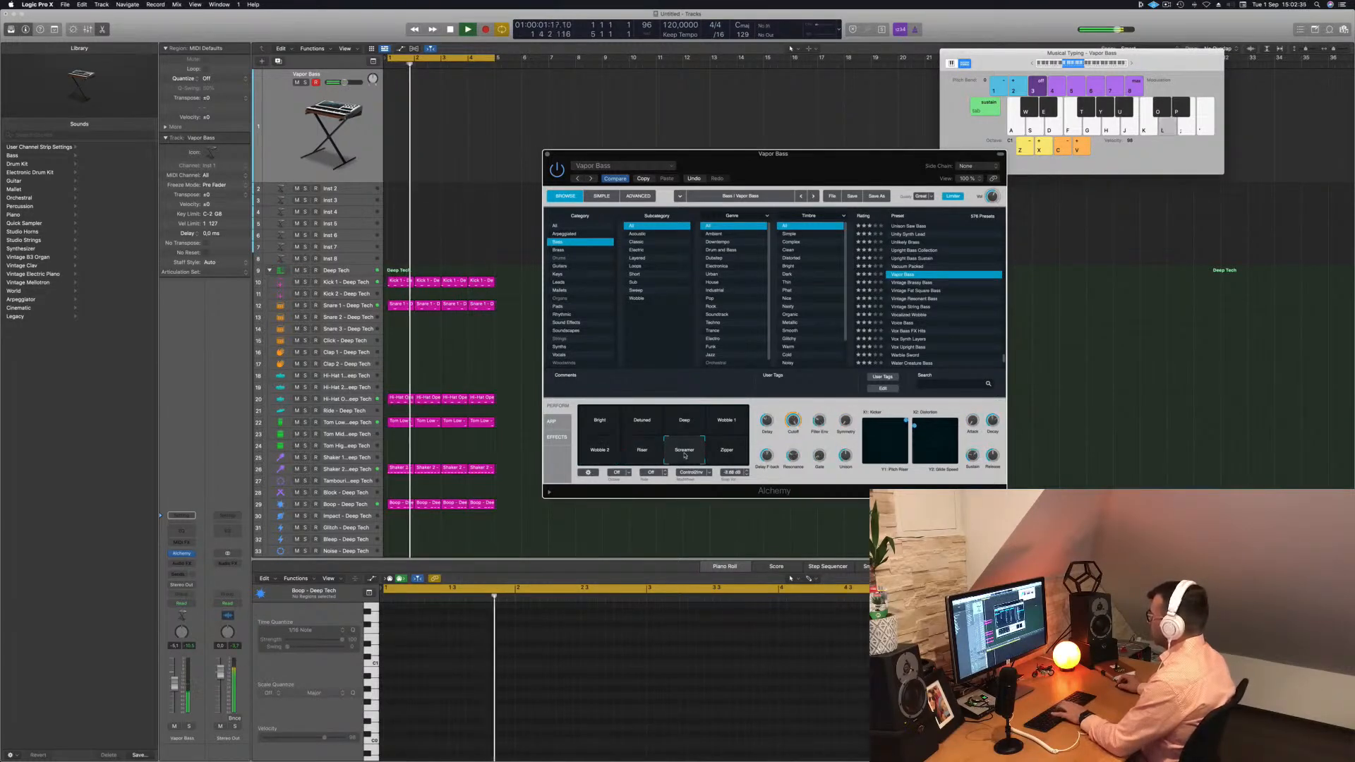
{"action": "left_click", "coordinate": [723, 454]}
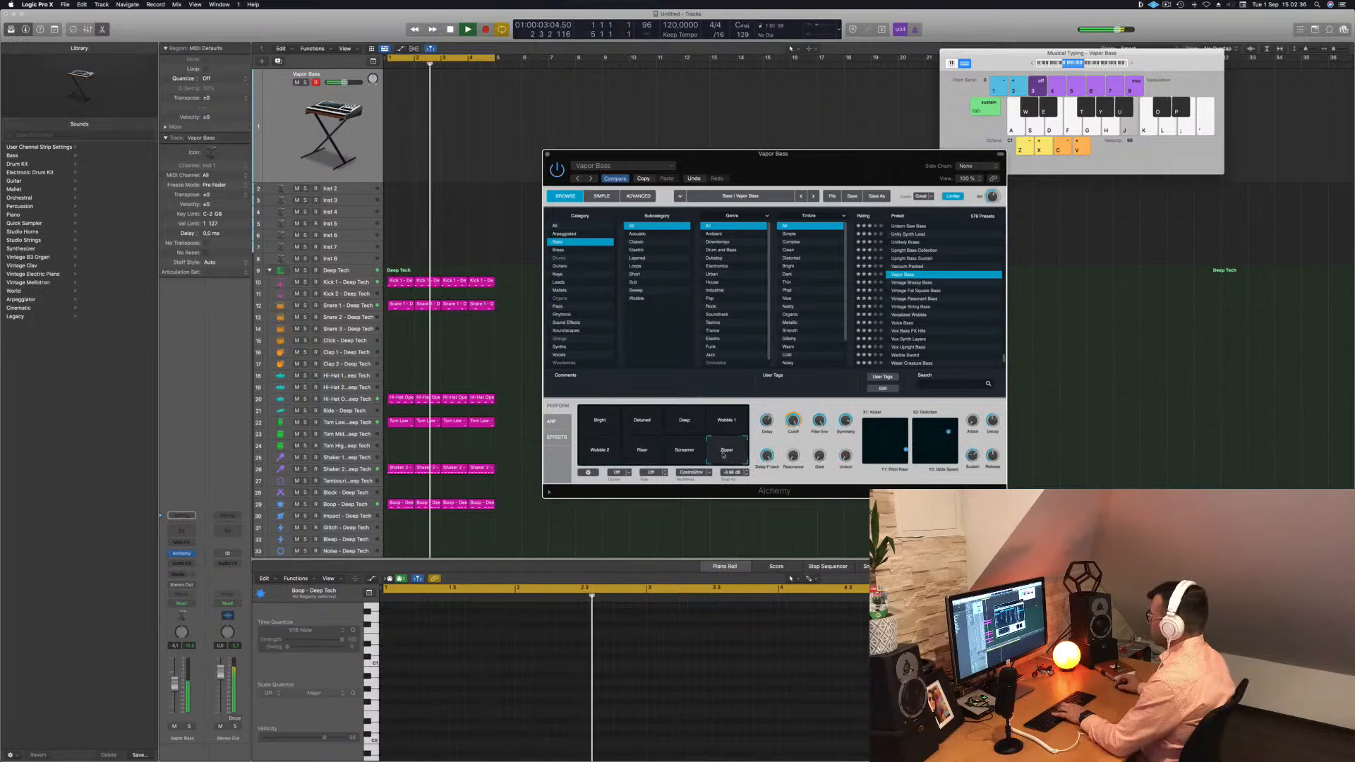
Step: Load the Vintage Brassy Bass preset and audition its variations from Sync and Pad through to Creepy and Trumpet
{"action": "left_click", "coordinate": [912, 283]}
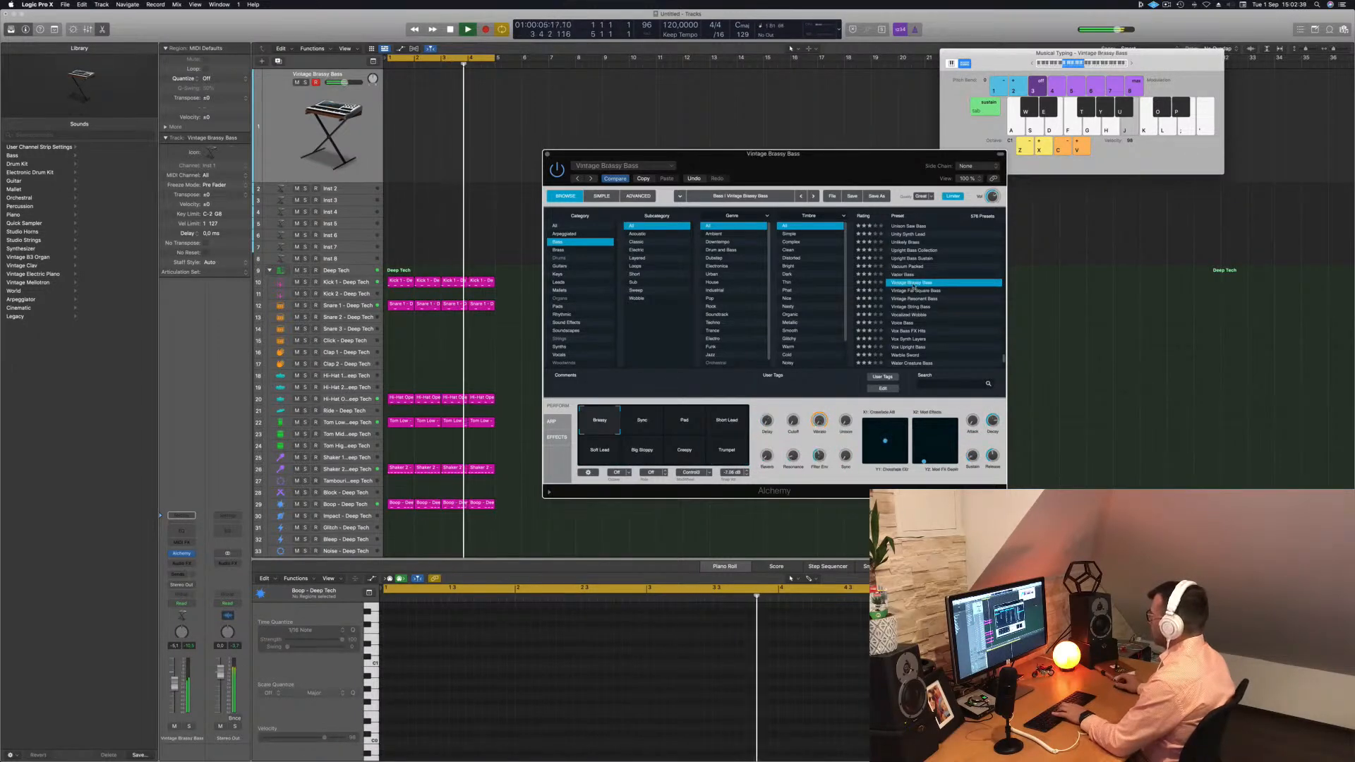
{"action": "left_click", "coordinate": [653, 426]}
{"action": "left_click", "coordinate": [696, 425]}
{"action": "key", "text": "j"}
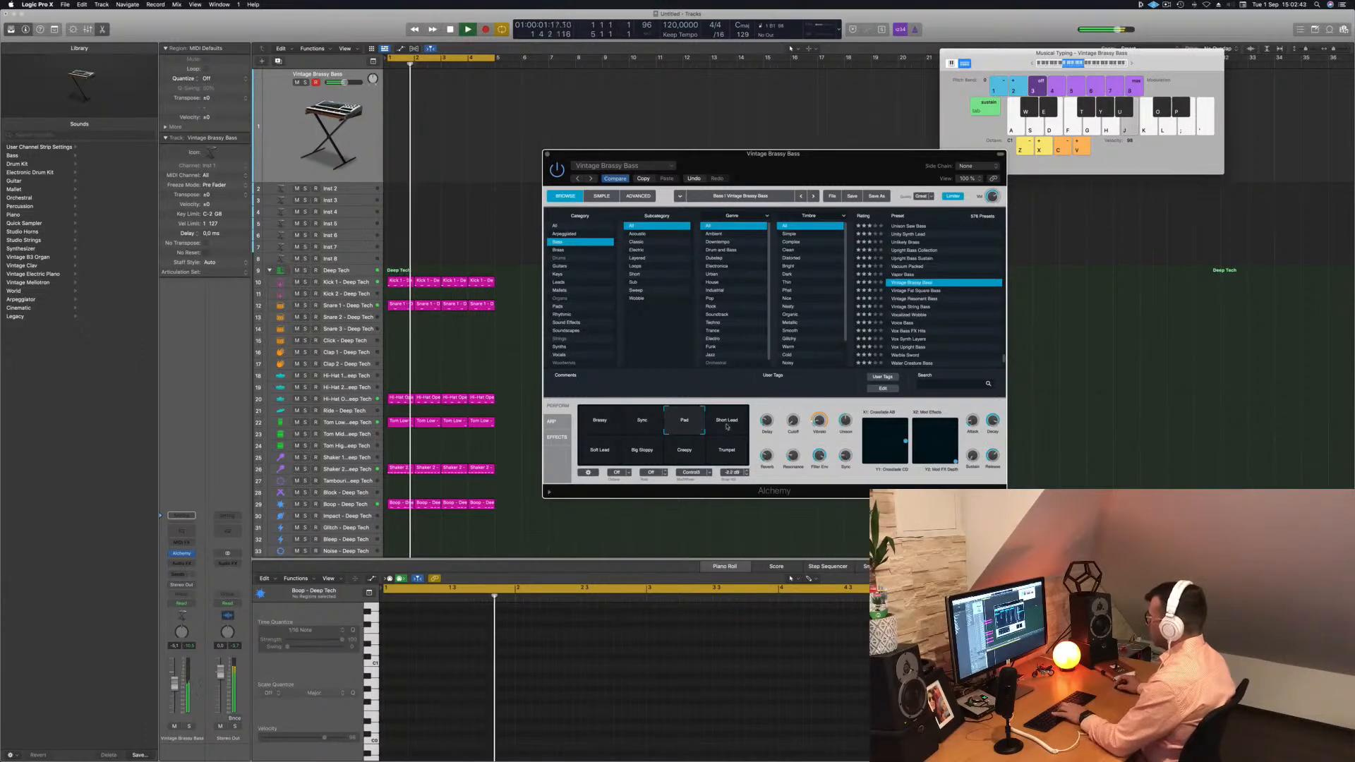
{"action": "left_click", "coordinate": [729, 426]}
{"action": "left_click", "coordinate": [591, 461]}
{"action": "left_click", "coordinate": [642, 458]}
{"action": "left_click", "coordinate": [685, 455]}
{"action": "left_click", "coordinate": [727, 455]}
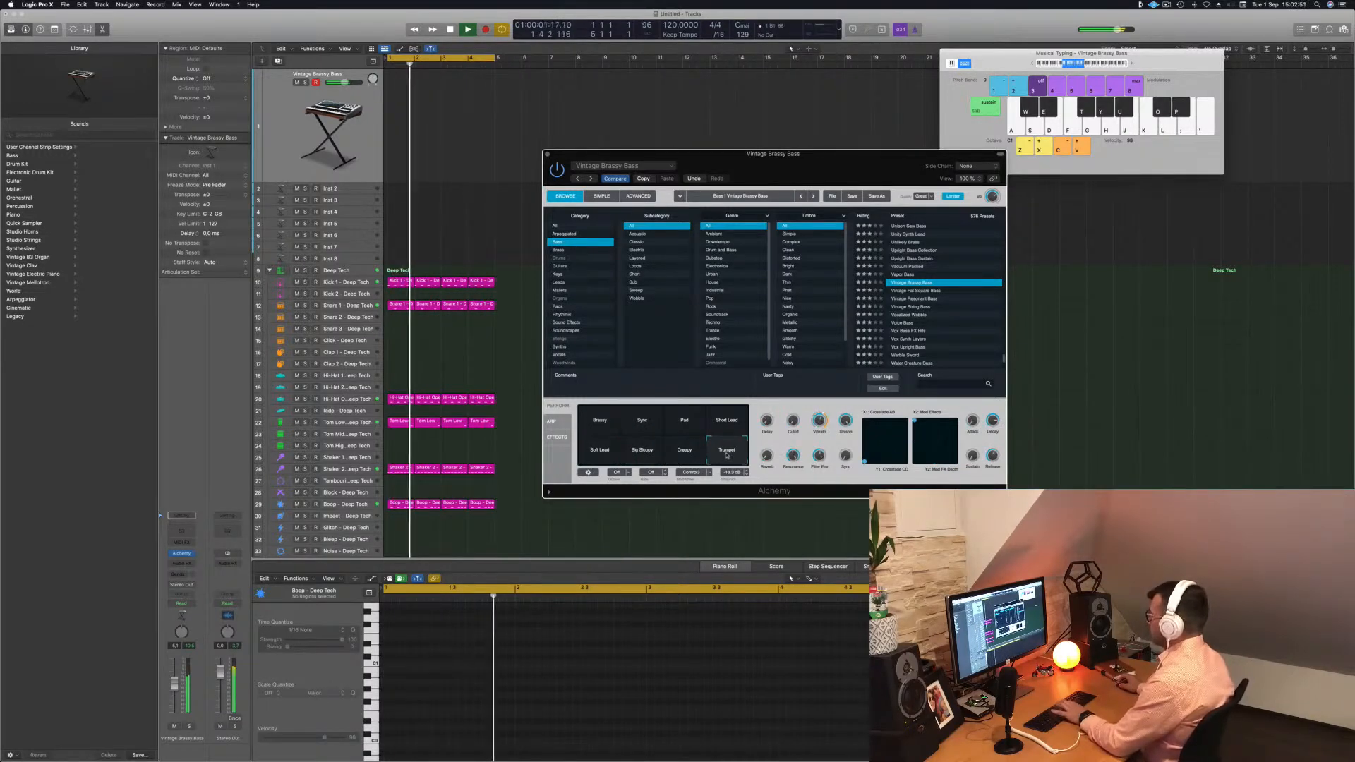
Step: Compare the Sync variation again, return to the Brassy variation and rehearse a bass phrase on it
{"action": "left_click", "coordinate": [638, 424]}
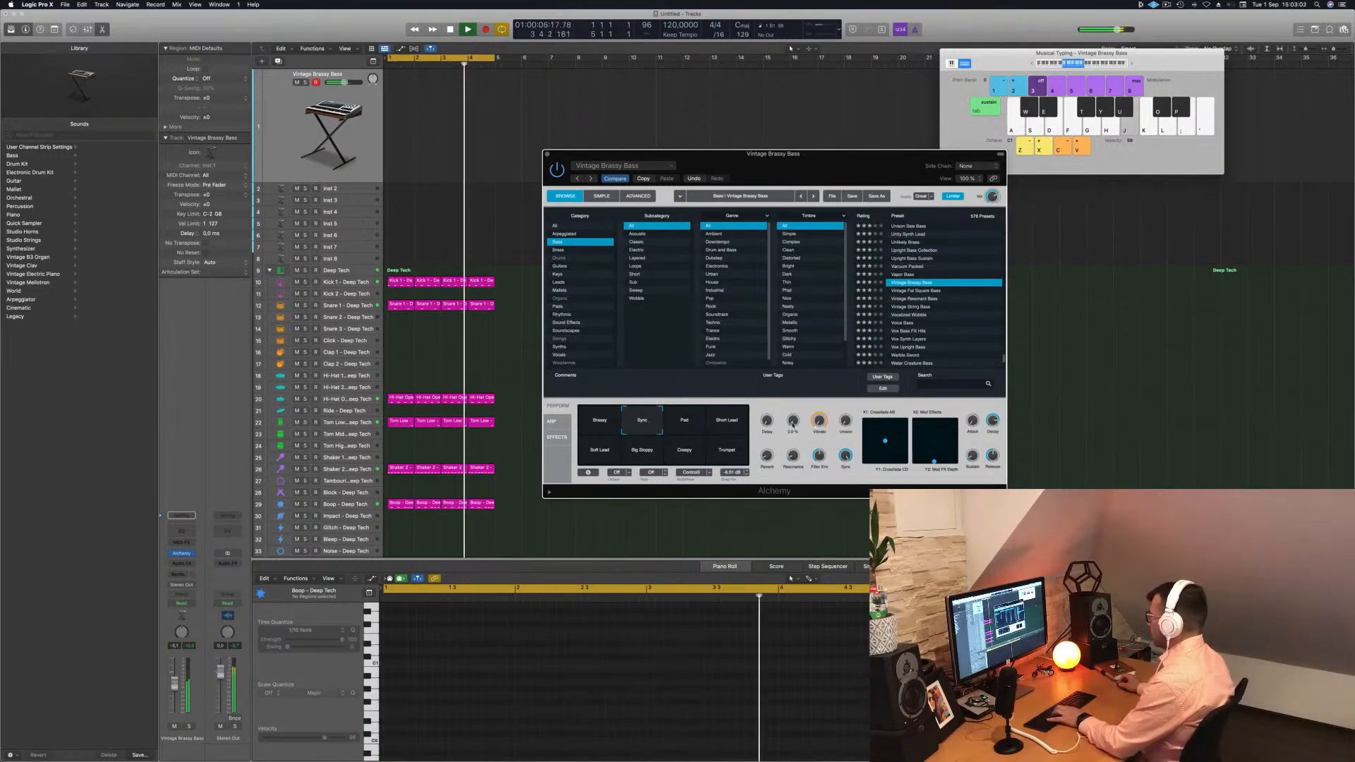
{"action": "left_click", "coordinate": [608, 425]}
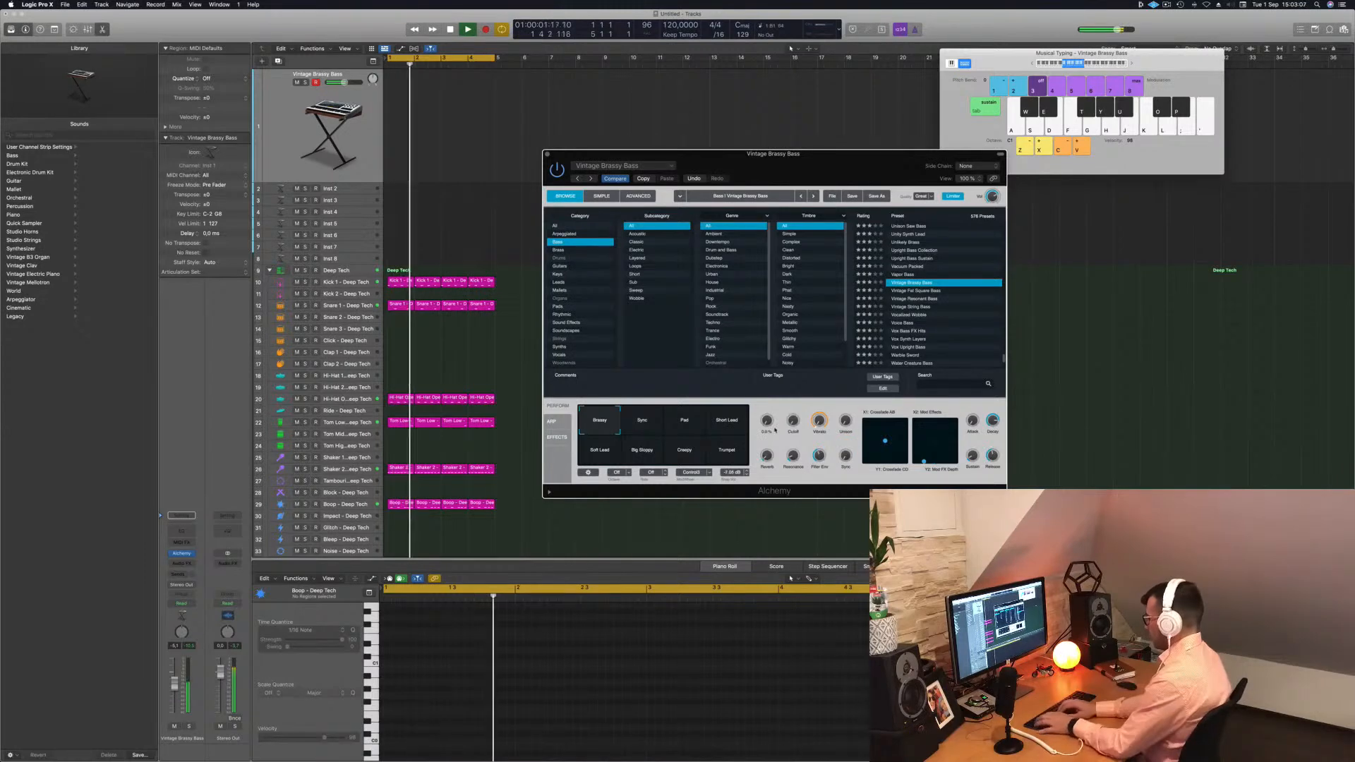
{"action": "key", "text": "j"}
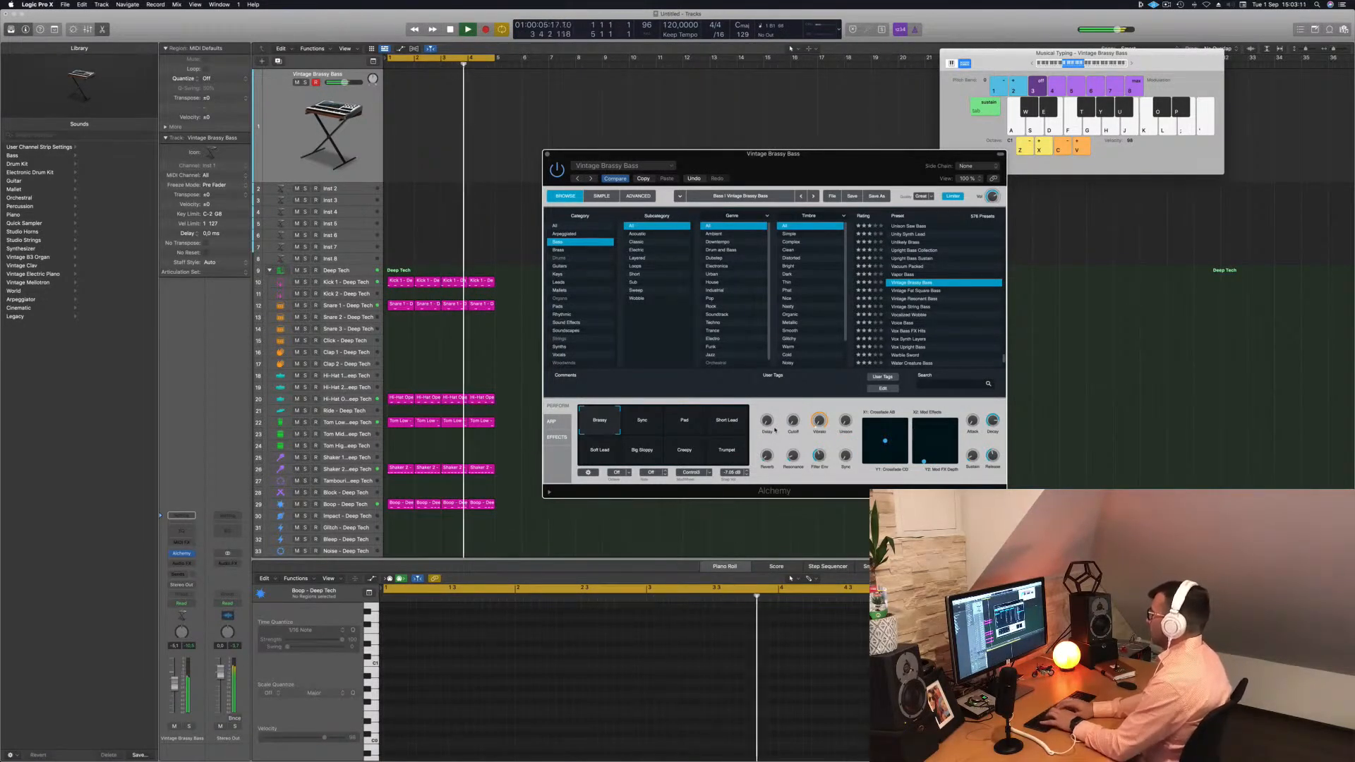
{"action": "key", "text": "j"}
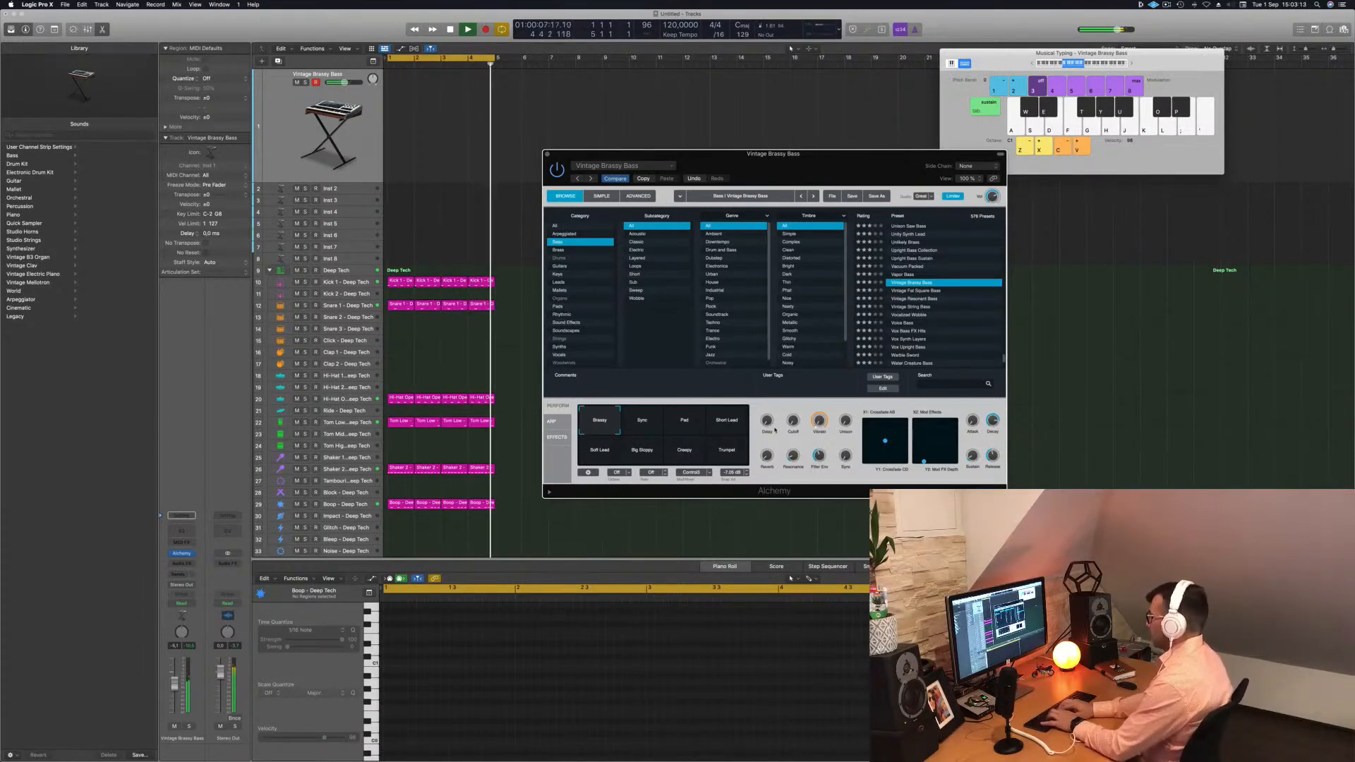
Step: Record a trial bass take over the first two bars and delete the resulting region
{"action": "key", "text": "r"}
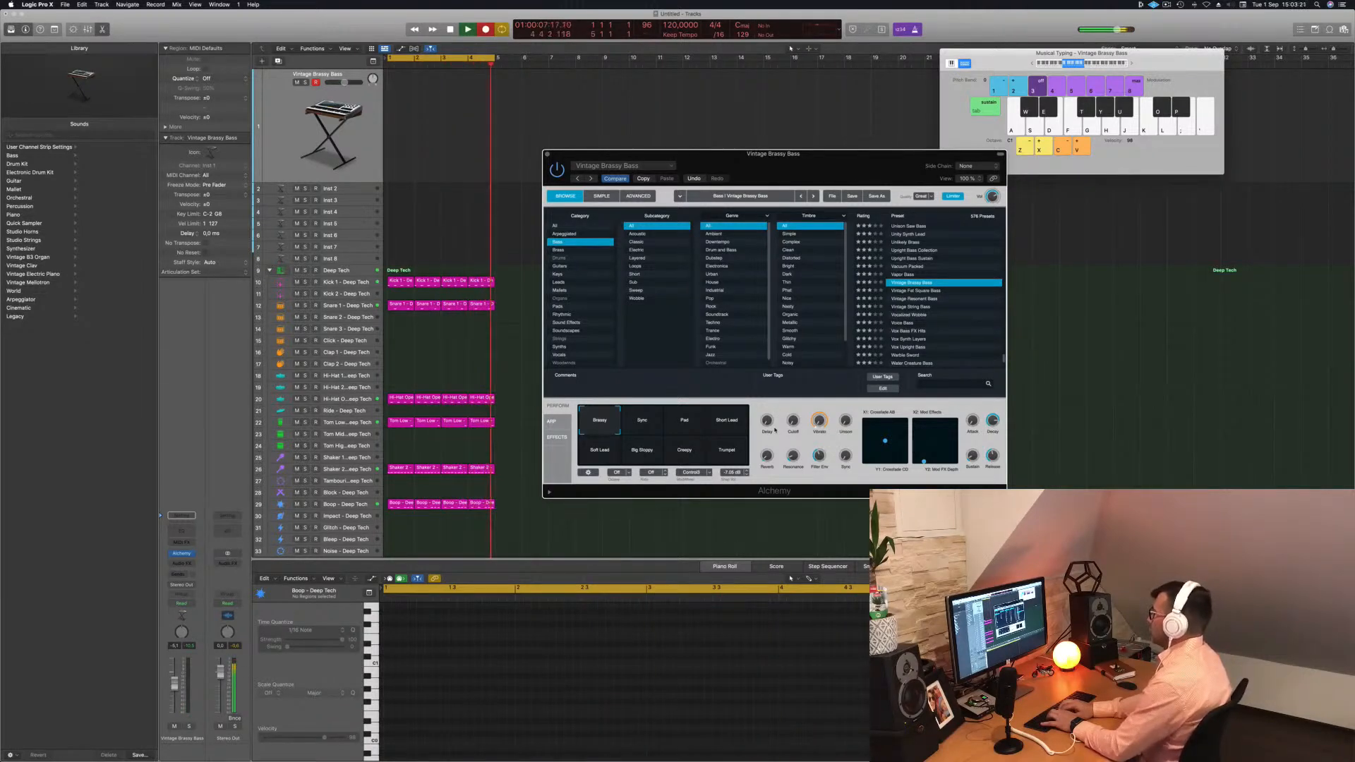
{"action": "key", "text": "j"}
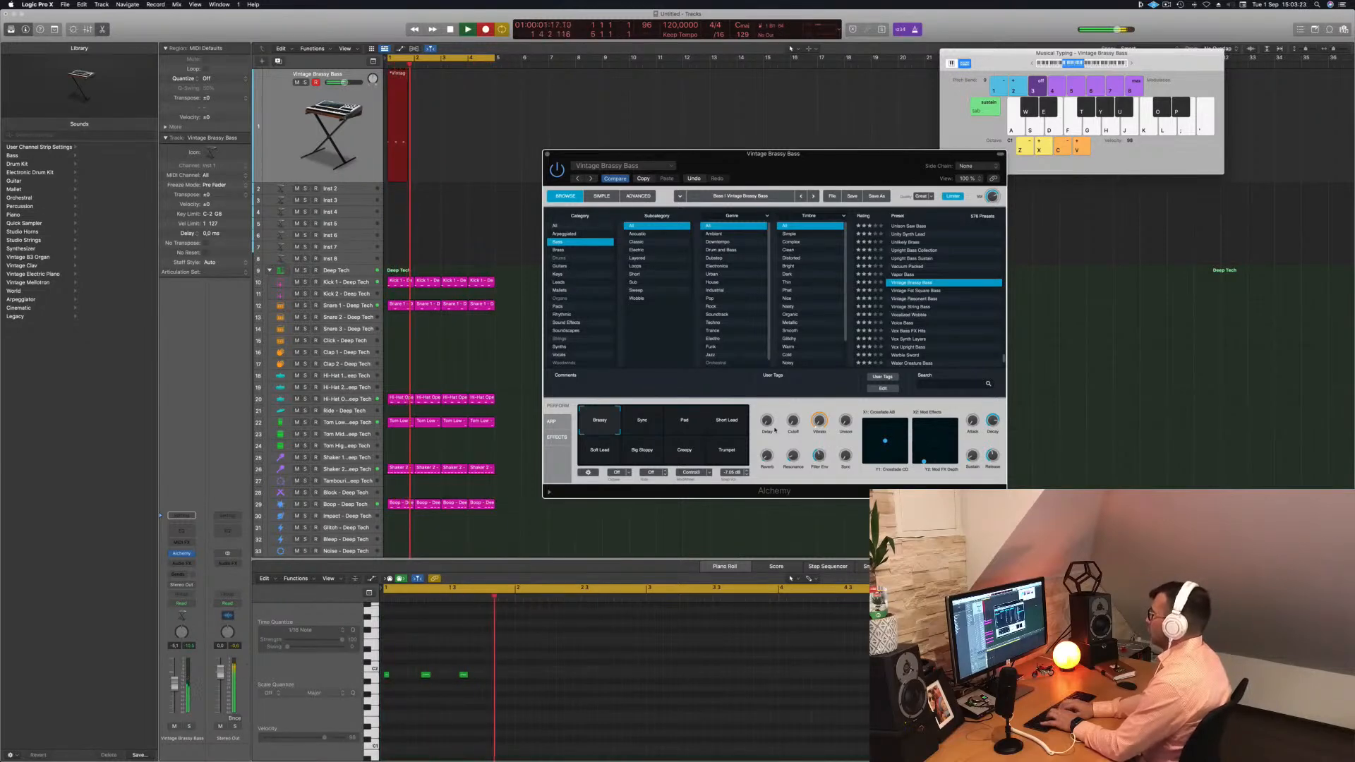
{"action": "key", "text": "d"}
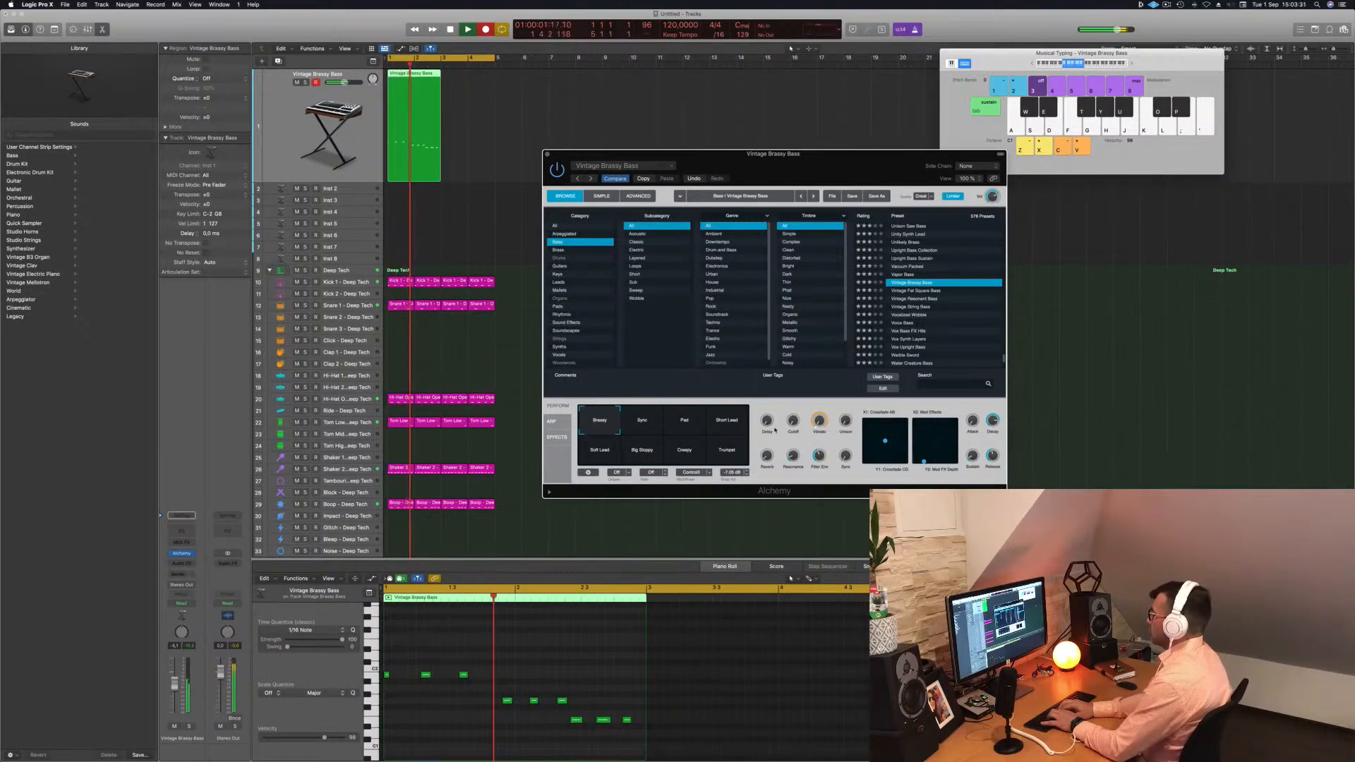
{"action": "key", "text": "j"}
{"action": "key", "text": "space"}
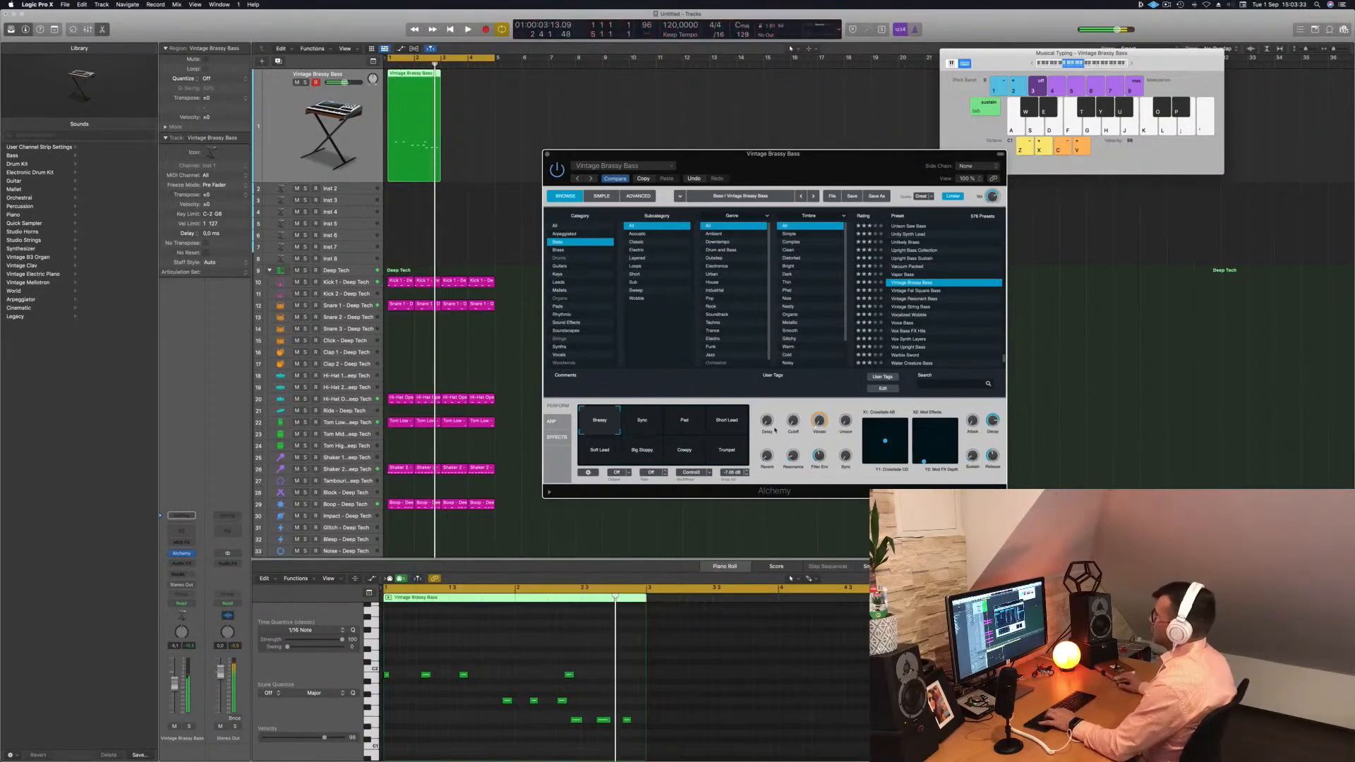
{"action": "left_click", "coordinate": [422, 108]}
{"action": "key", "text": "BackSpace"}
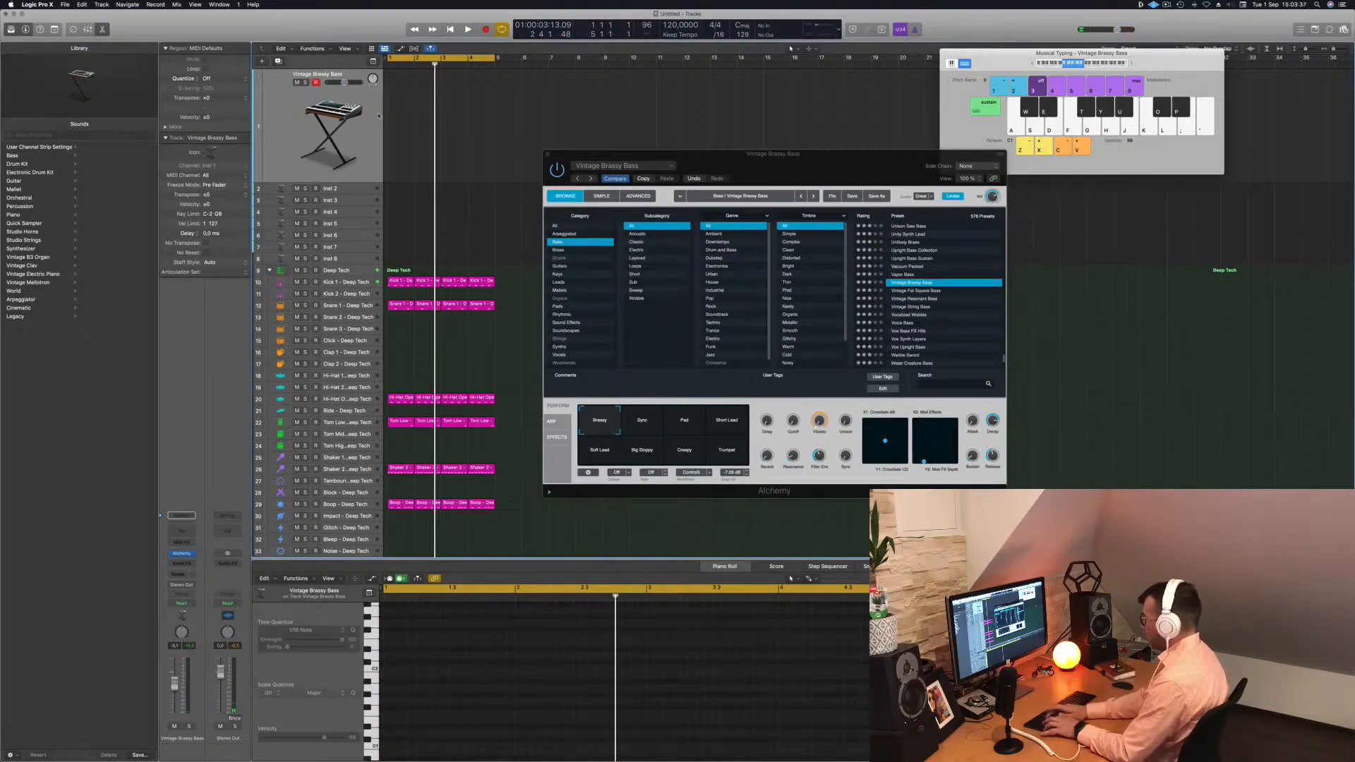
Step: Repeat the four-bar drum regions up to bar 9 and extend the cycle range to eight bars
{"action": "key", "text": "super+z"}
{"action": "key", "text": "super+z"}
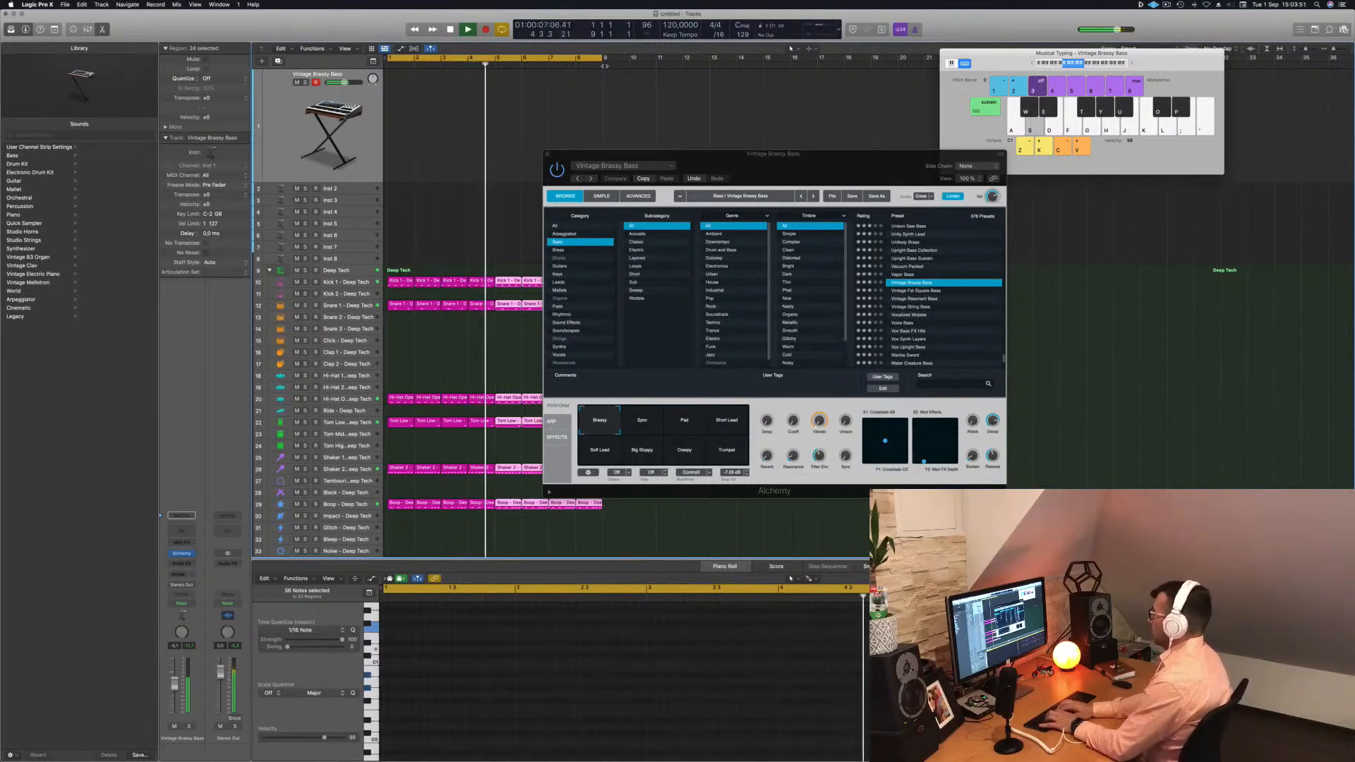
Step: Record the bass line with Vintage Brassy Bass across the eight-bar cycle and play the result from the start
{"action": "key", "text": "r"}
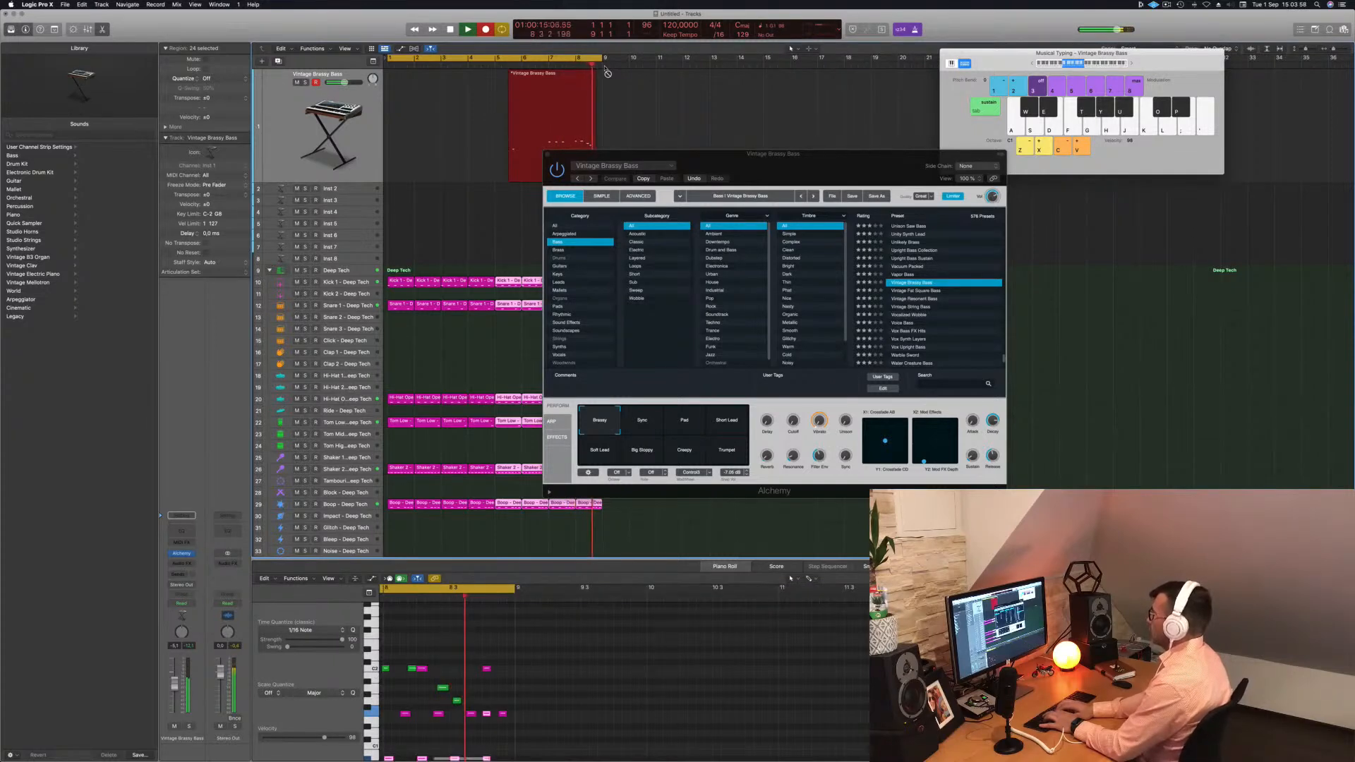
{"action": "key", "text": "j"}
{"action": "key", "text": "j"}
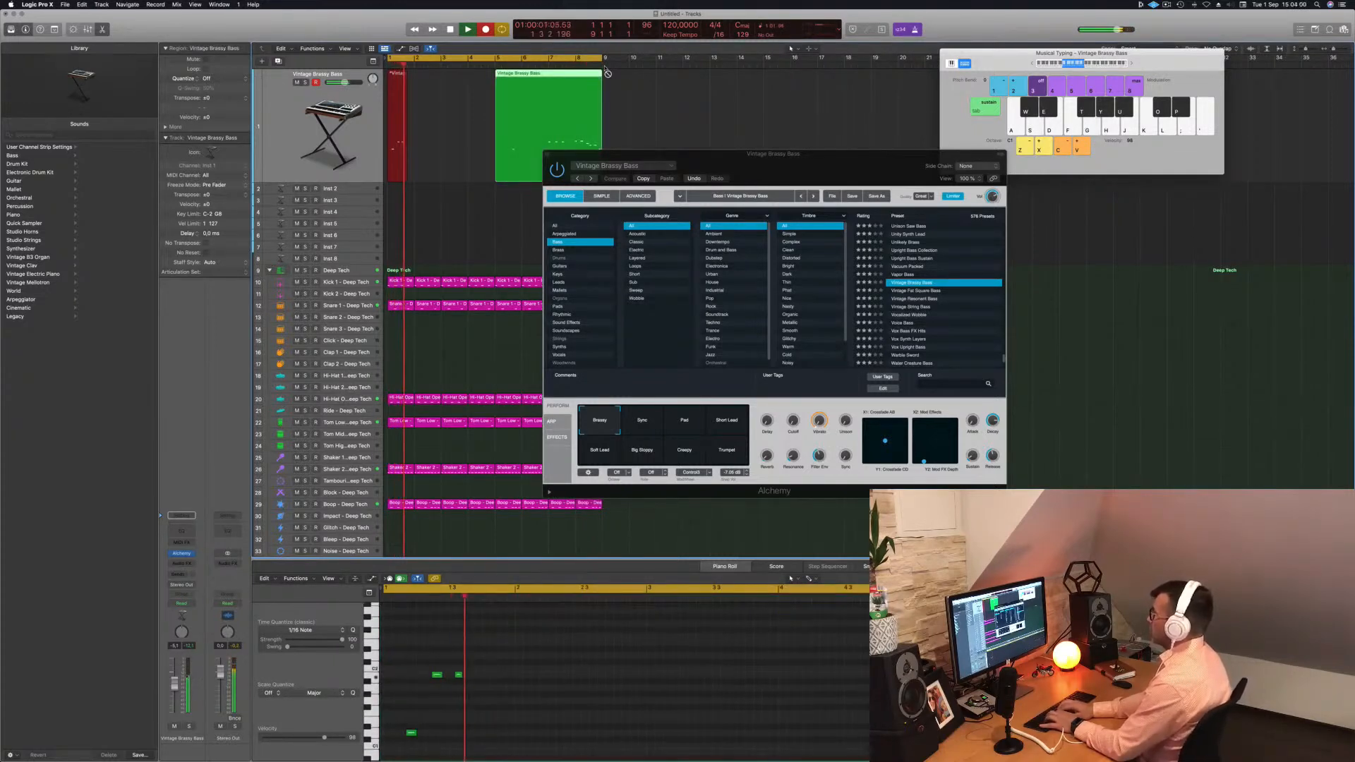
{"action": "key", "text": "j"}
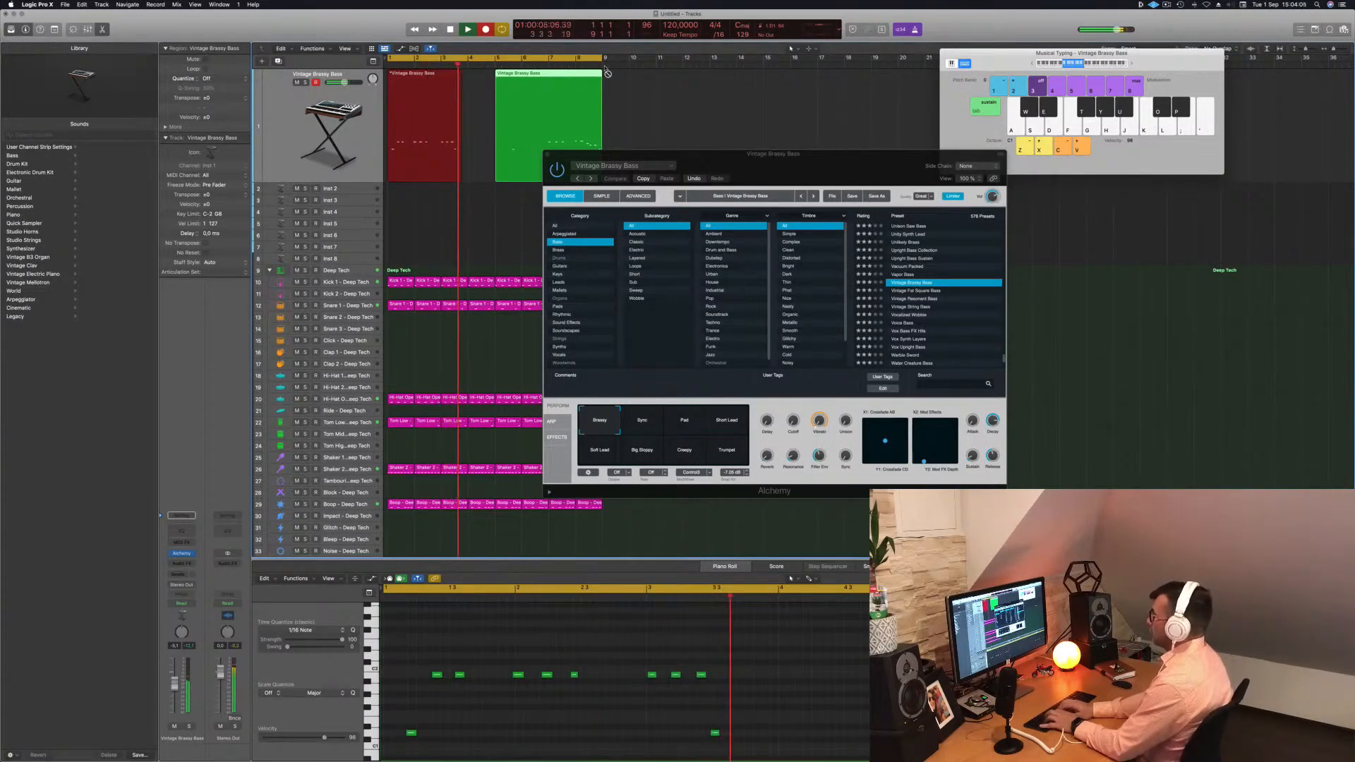
{"action": "key", "text": "s"}
{"action": "key", "text": "g"}
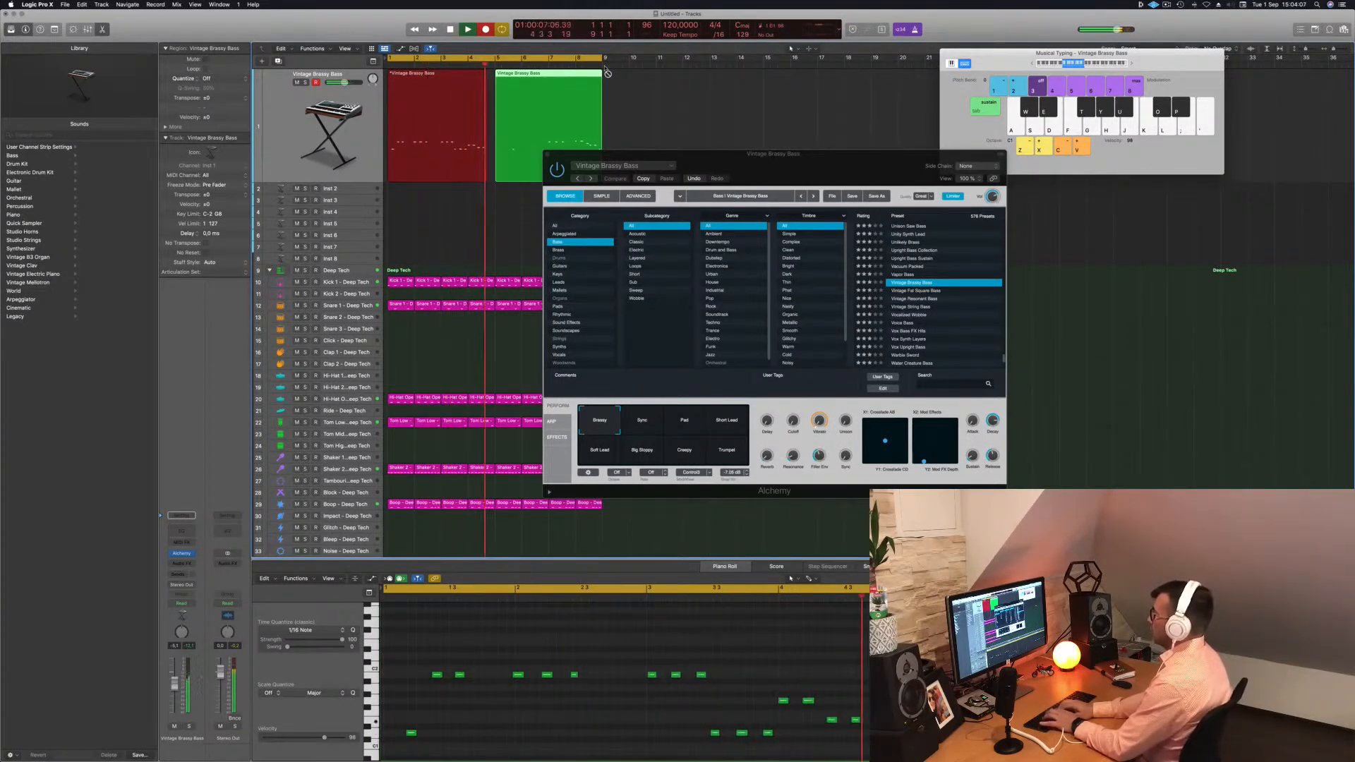
{"action": "key", "text": "space"}
{"action": "key", "text": "space"}
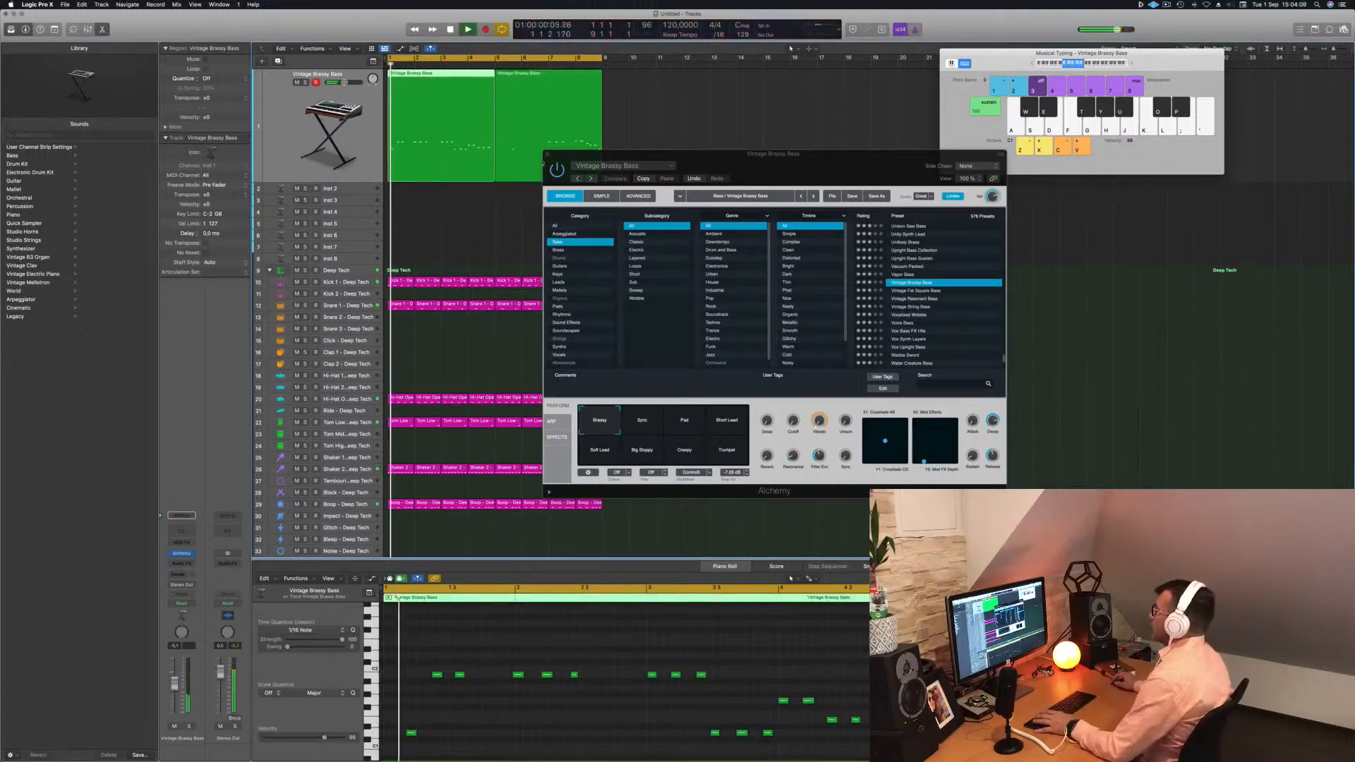
Step: Split the first bass region at bar 3 and move its second half to bar 1, replacing the first half
{"action": "left_click_drag", "start_coordinate": [762, 155], "coordinate": [1154, 156]}
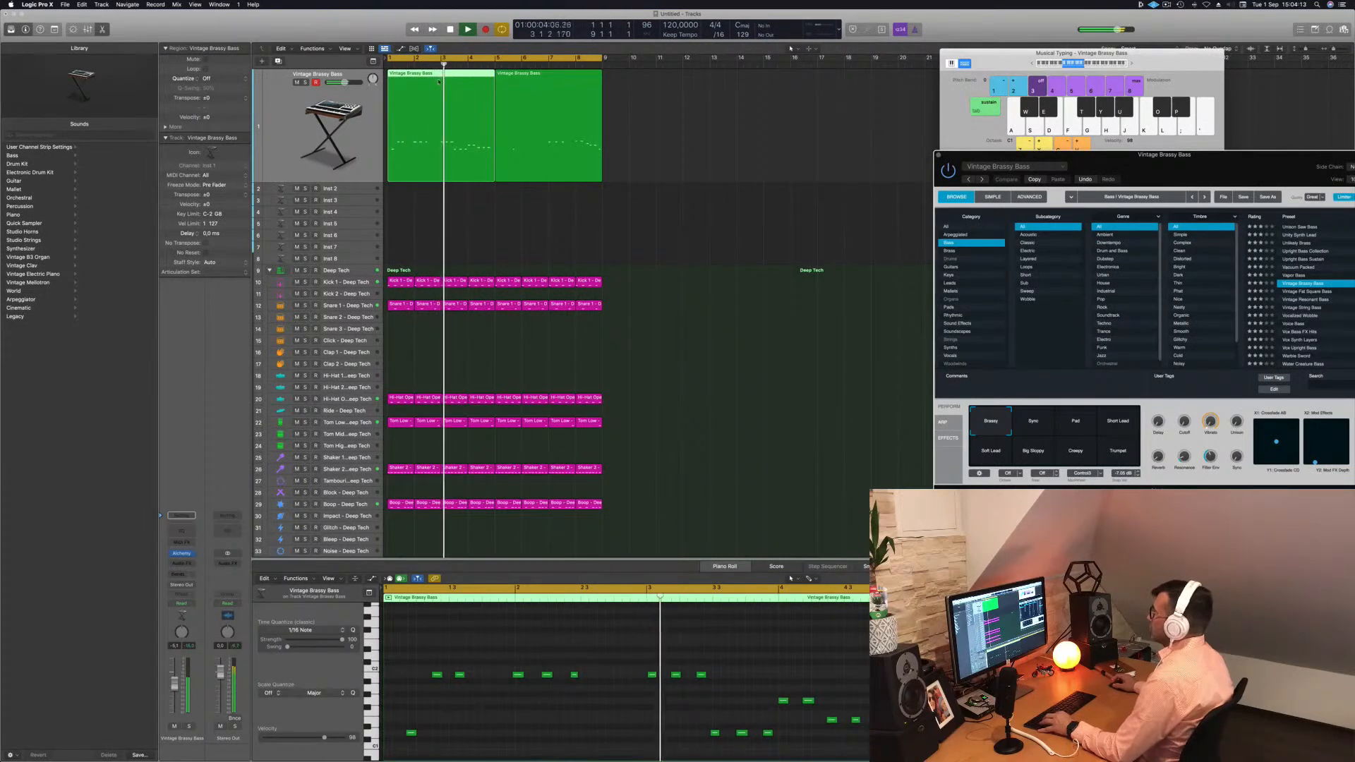
{"action": "key", "text": "space"}
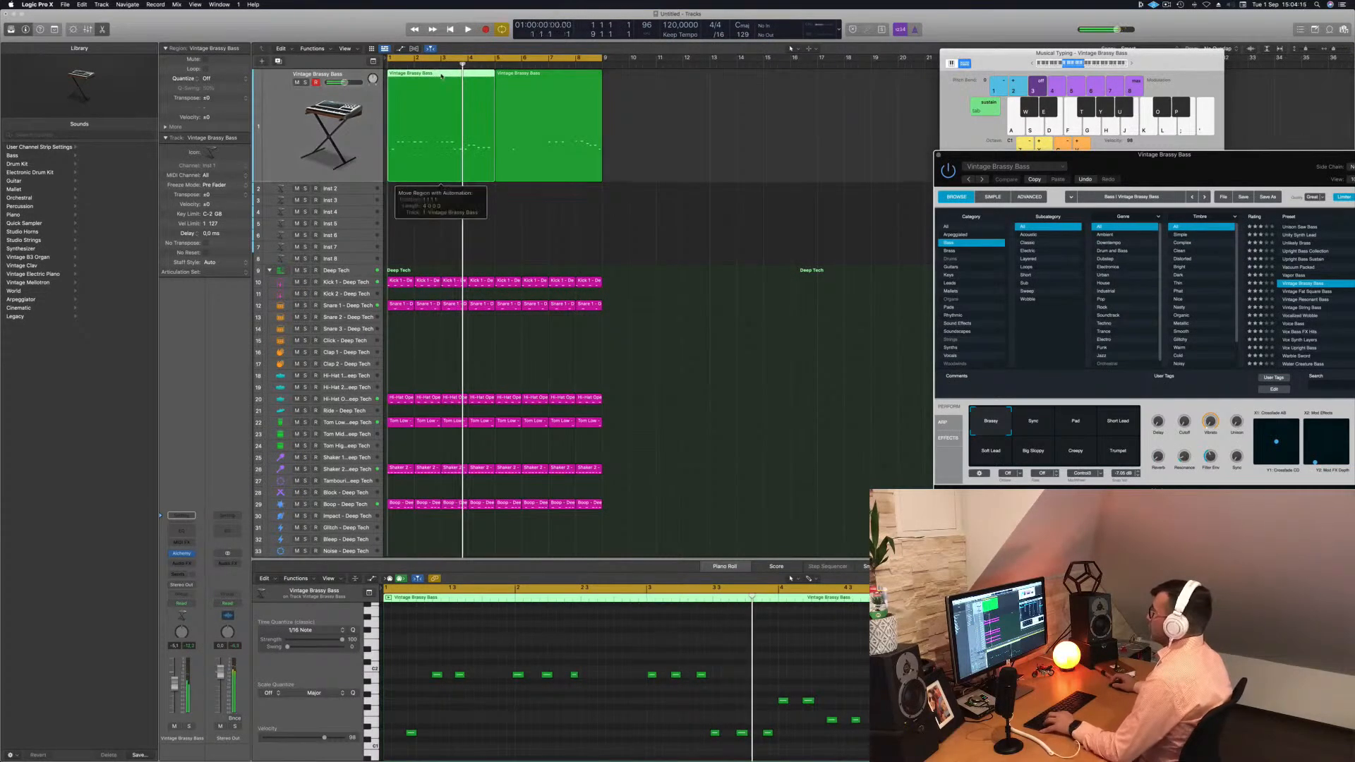
{"action": "left_click", "coordinate": [446, 212]}
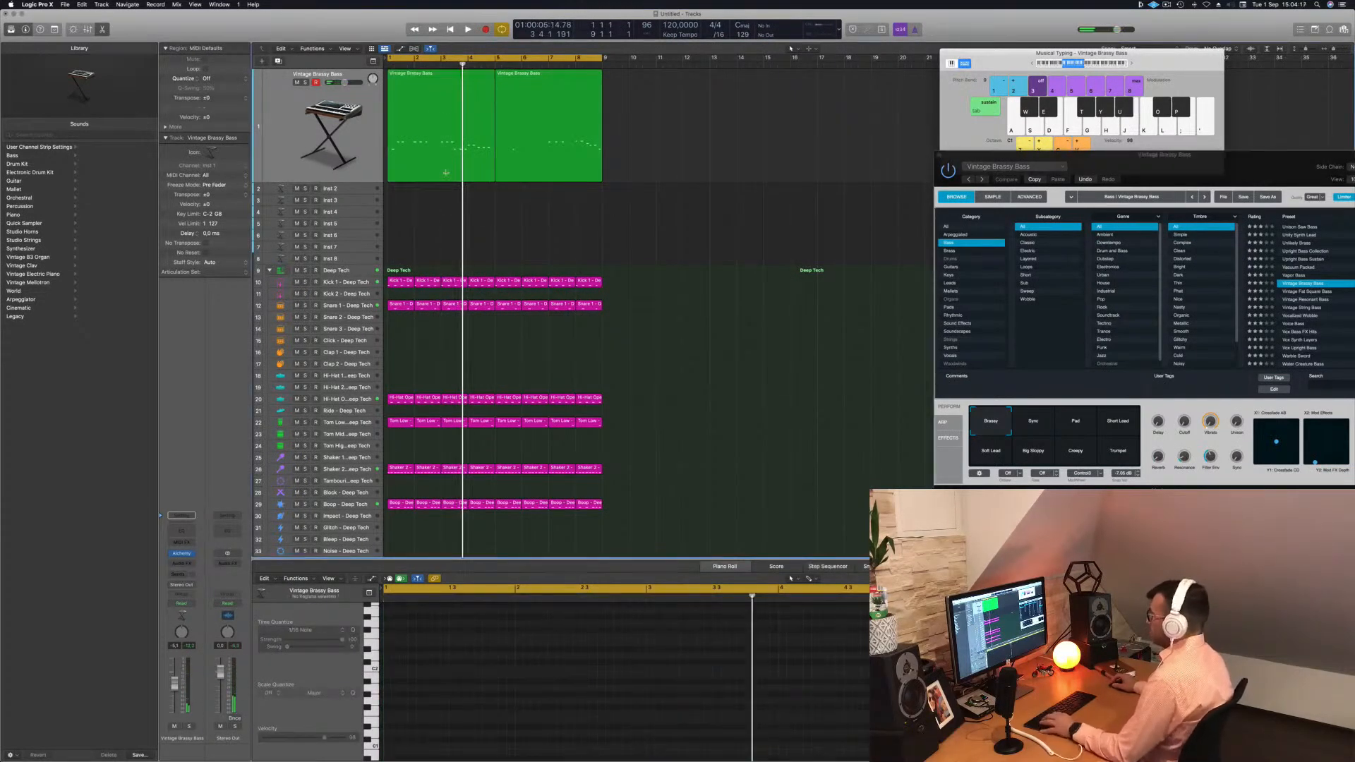
{"action": "left_click", "coordinate": [441, 80], "text": "super"}
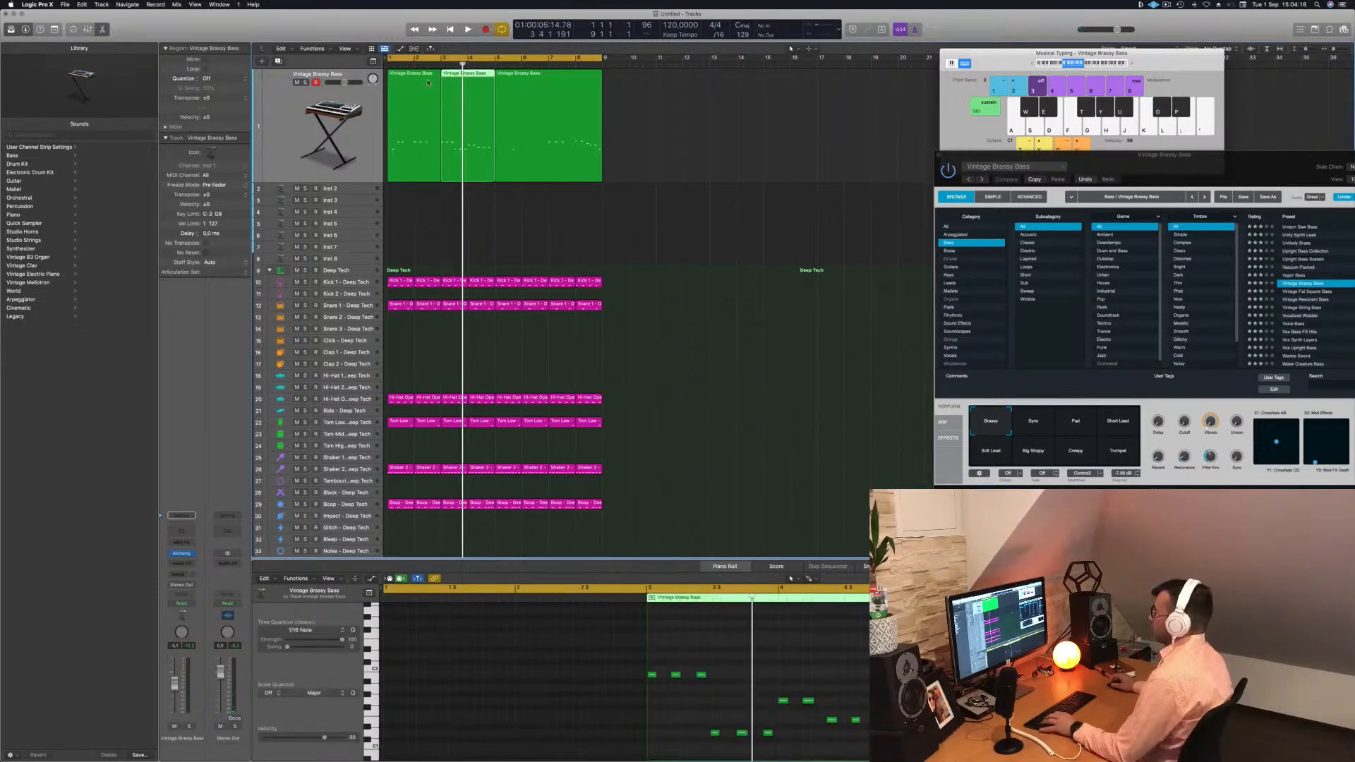
{"action": "left_click", "coordinate": [408, 85]}
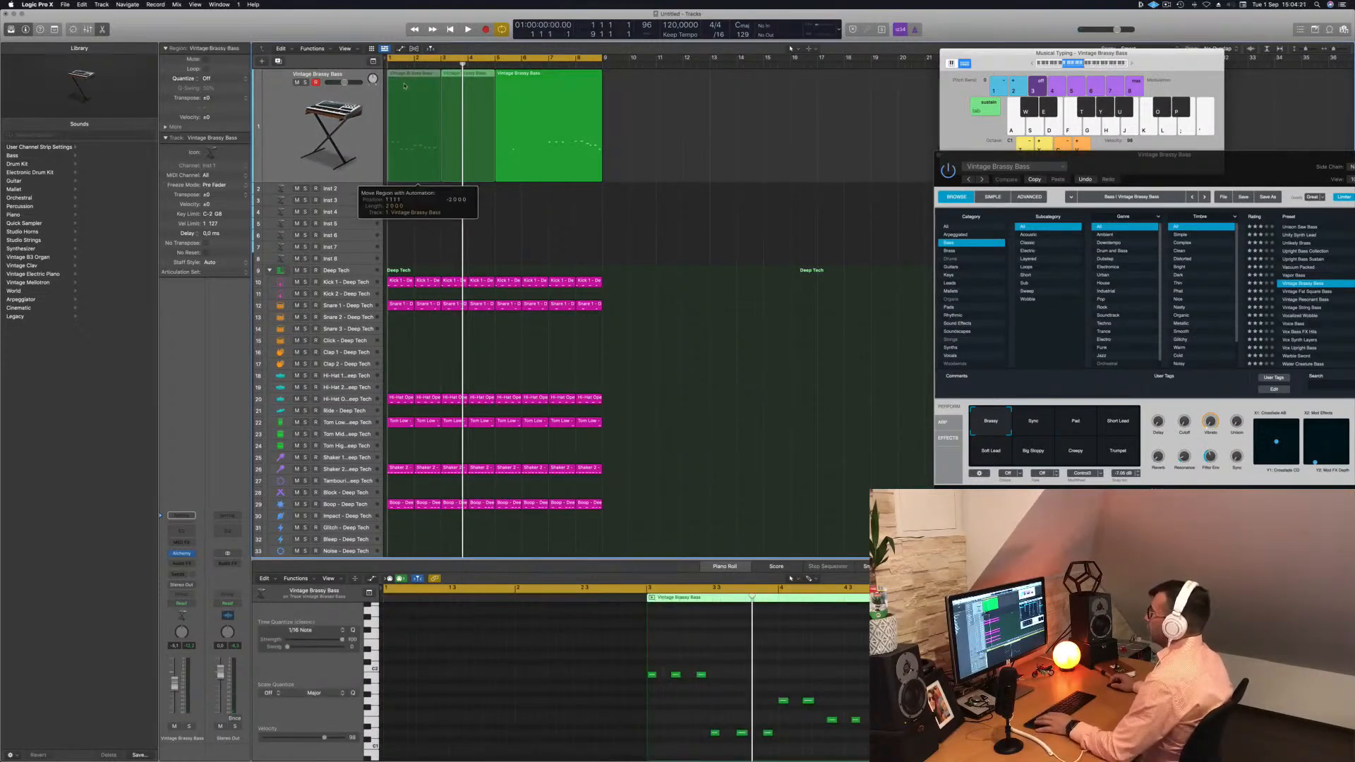
{"action": "left_click_drag", "start_coordinate": [405, 86], "coordinate": [404, 85]}
Step: Play back the two-bar bass region and check its notes in the Piano Roll against the drums
{"action": "key", "text": "space"}
{"action": "key", "text": "space"}
{"action": "left_click", "coordinate": [492, 659]}
{"action": "key", "text": "space"}
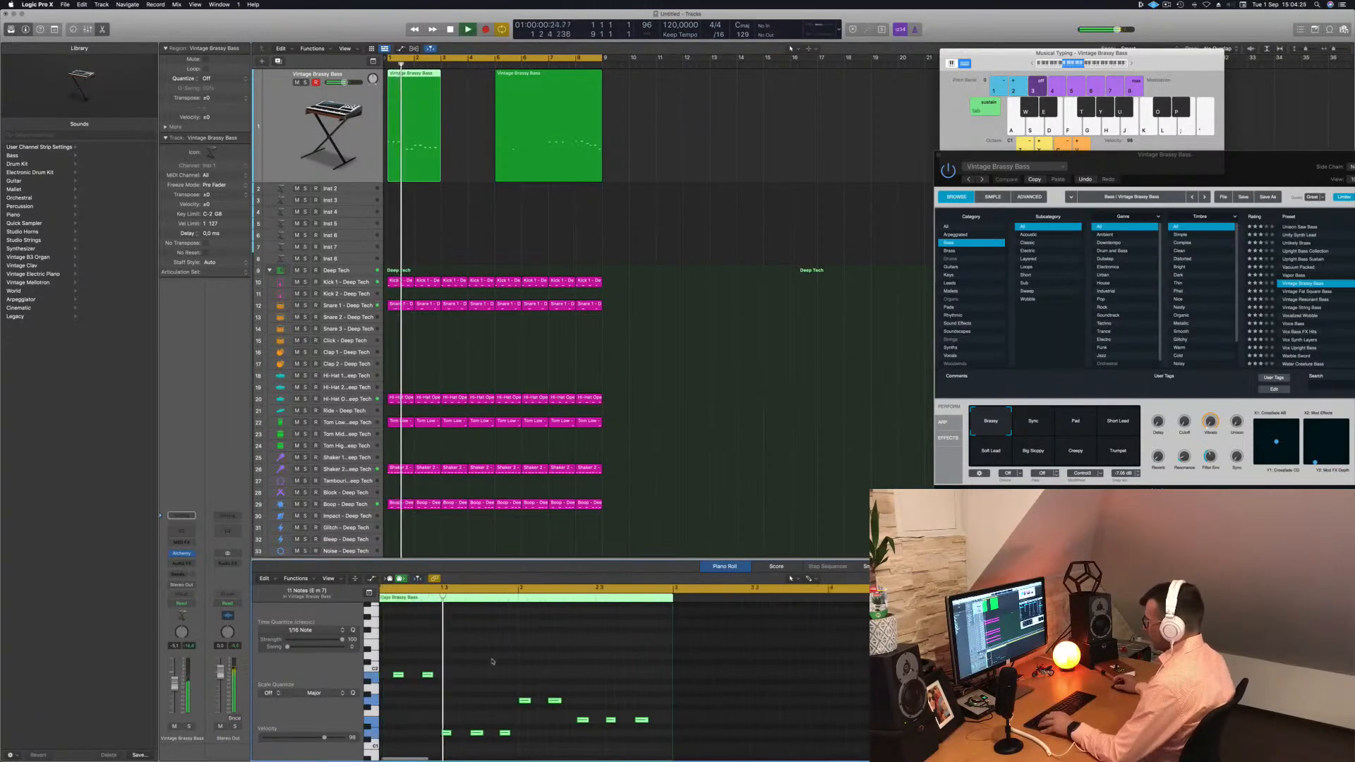
{"action": "key", "text": "super+Left"}
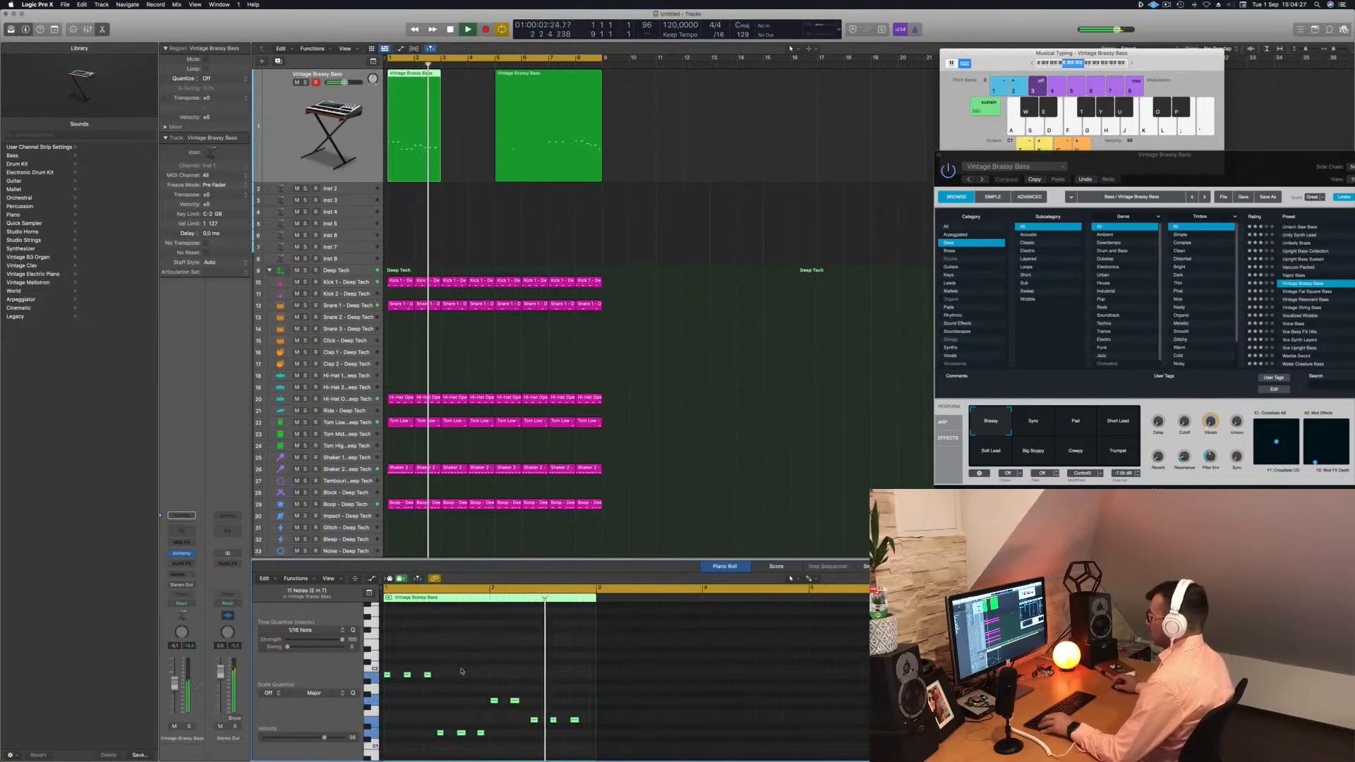
{"action": "key", "text": "space"}
{"action": "key", "text": "space"}
{"action": "key", "text": "super+Right"}
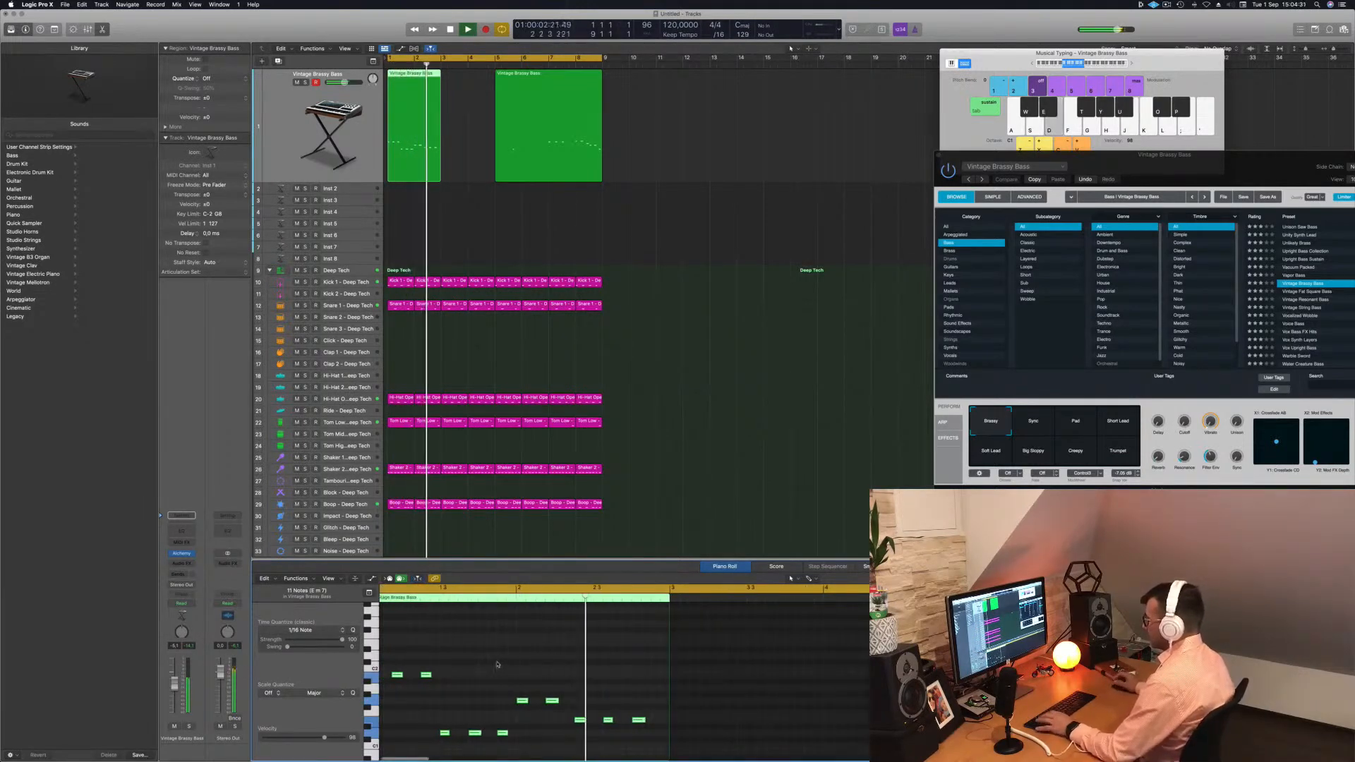
{"action": "key", "text": "space"}
Step: Replace the bass region at bar 5 by repeating the two-bar phrase across all eight bars, and bring the Alchemy window back over the arrangement
{"action": "left_click", "coordinate": [533, 101]}
{"action": "key", "text": "Delete"}
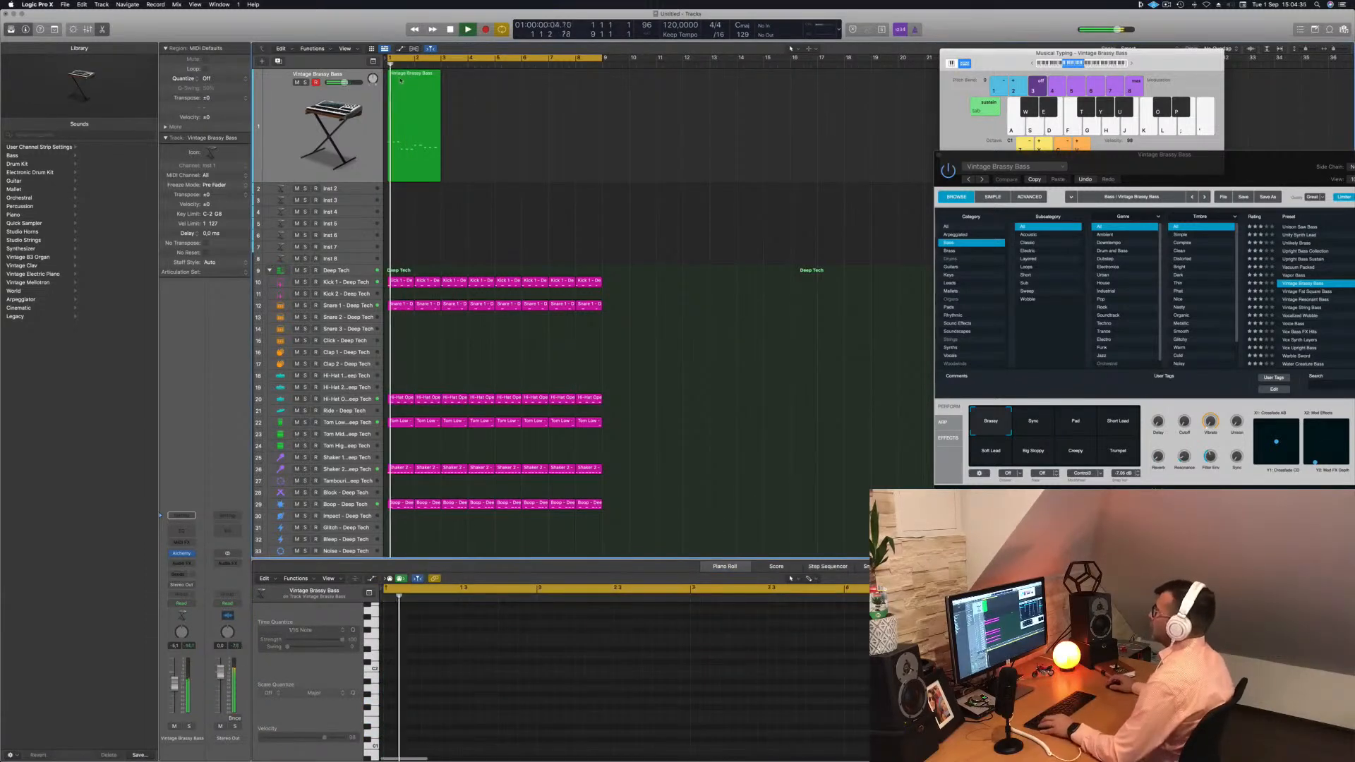
{"action": "key", "text": "super+z"}
{"action": "left_click_drag", "start_coordinate": [429, 75], "coordinate": [537, 88]}
{"action": "left_click", "coordinate": [339, 131]}
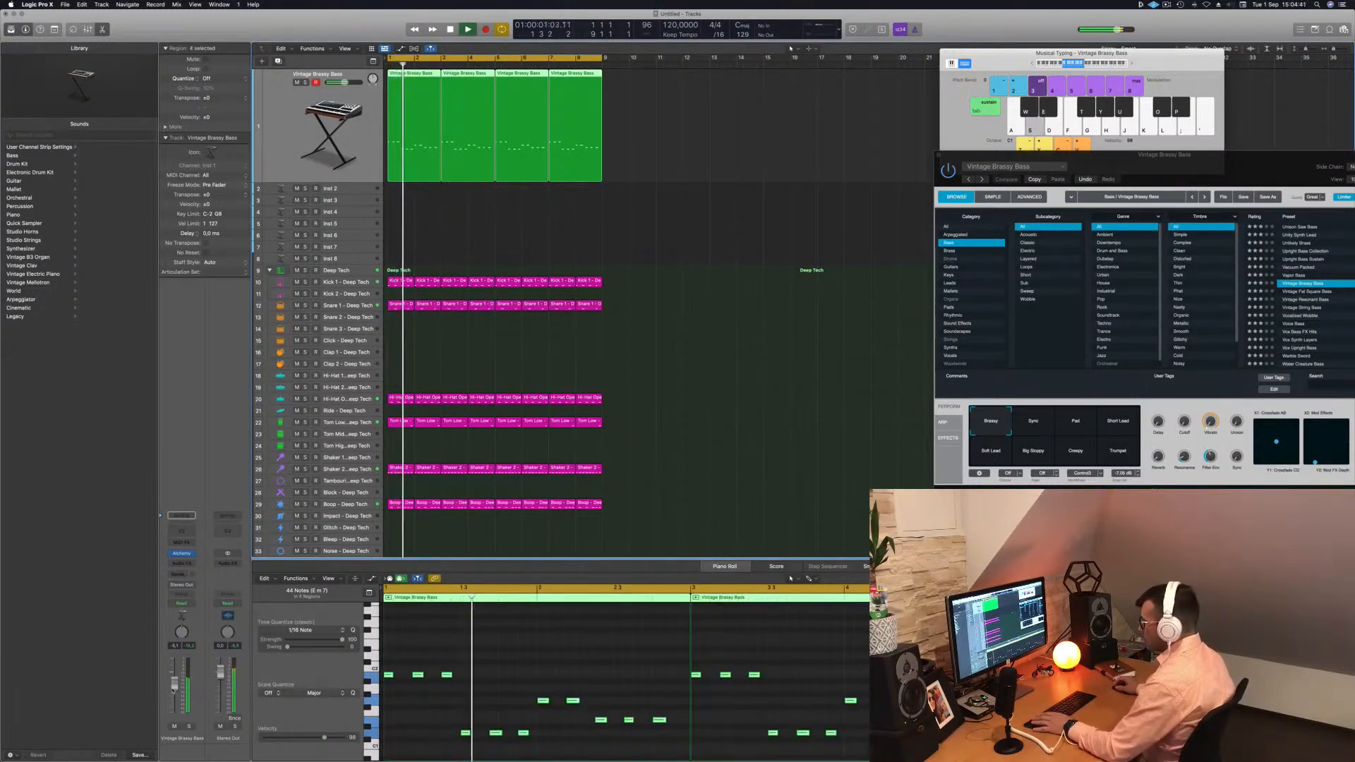
{"action": "left_click_drag", "start_coordinate": [1219, 161], "coordinate": [761, 140]}
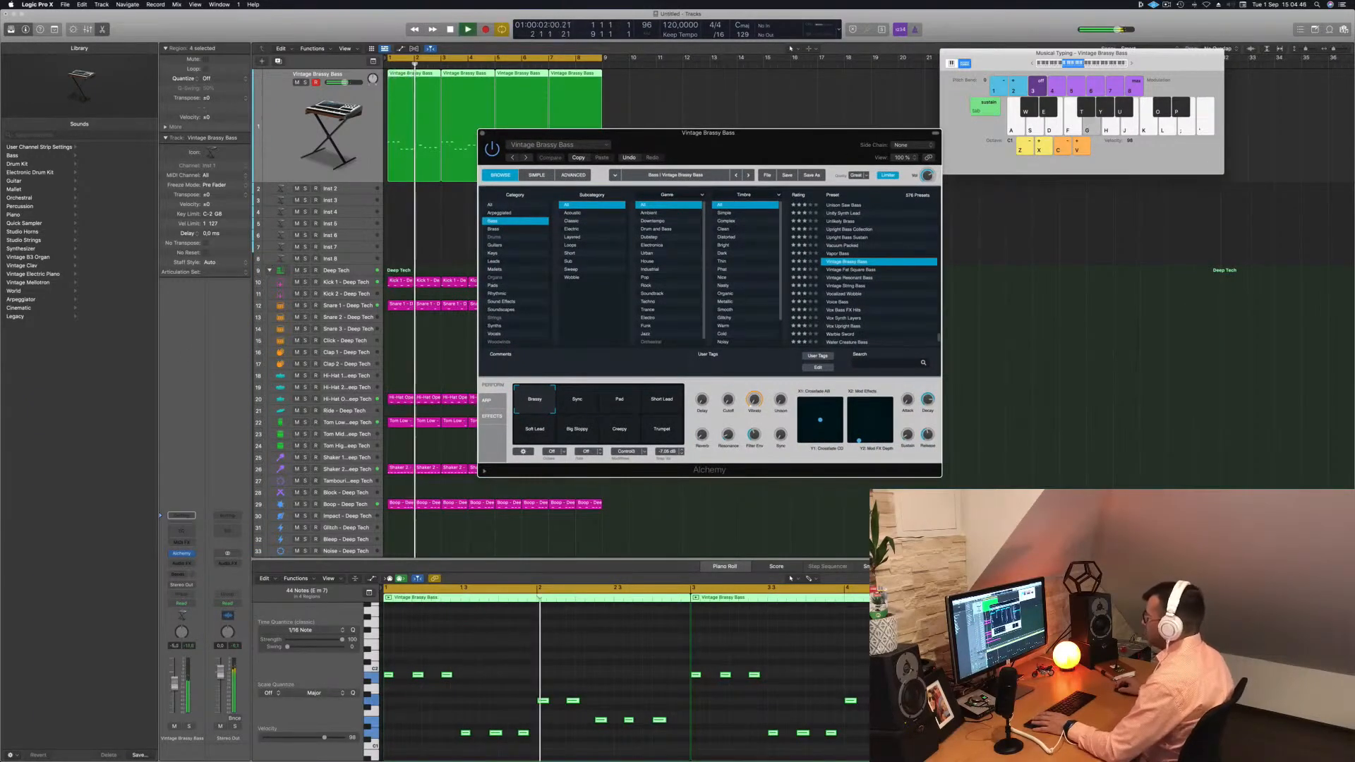
Step: Audition Vintage Brassy Bass's Creepy, Big Sloppy, Soft Lead, Short Lead and Sync snapshots during playback, and return to Brassy
{"action": "left_click_drag", "start_coordinate": [807, 144], "coordinate": [789, 123]}
{"action": "left_click", "coordinate": [610, 415]}
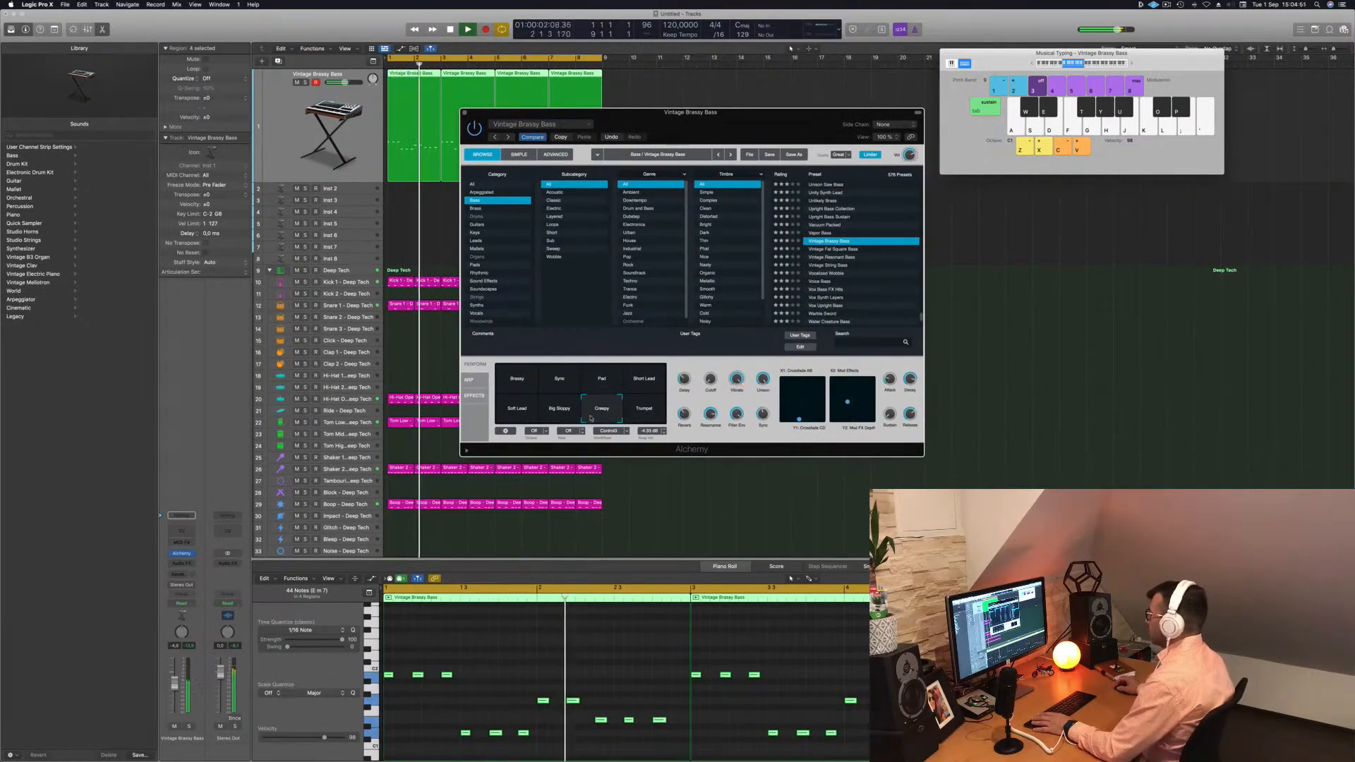
{"action": "left_click", "coordinate": [560, 411]}
{"action": "left_click", "coordinate": [513, 413]}
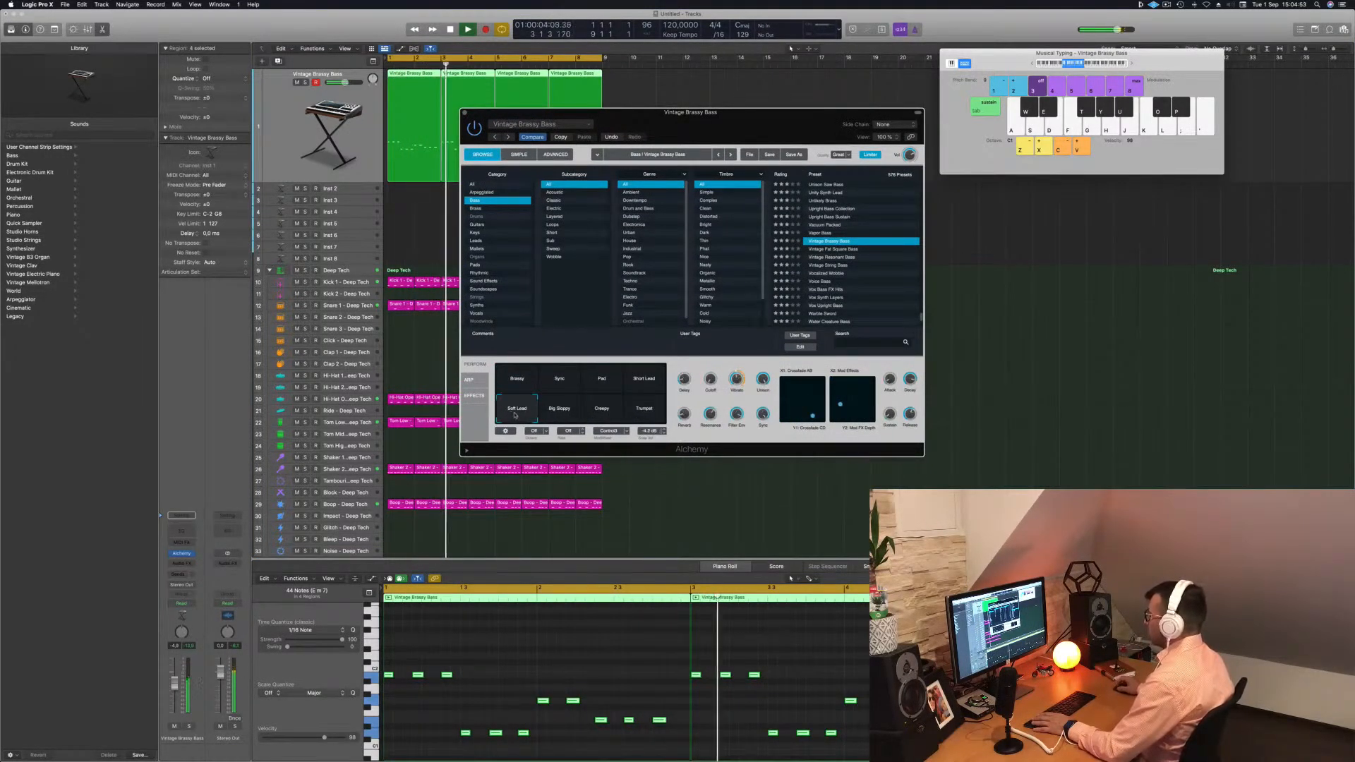
{"action": "left_click", "coordinate": [645, 381]}
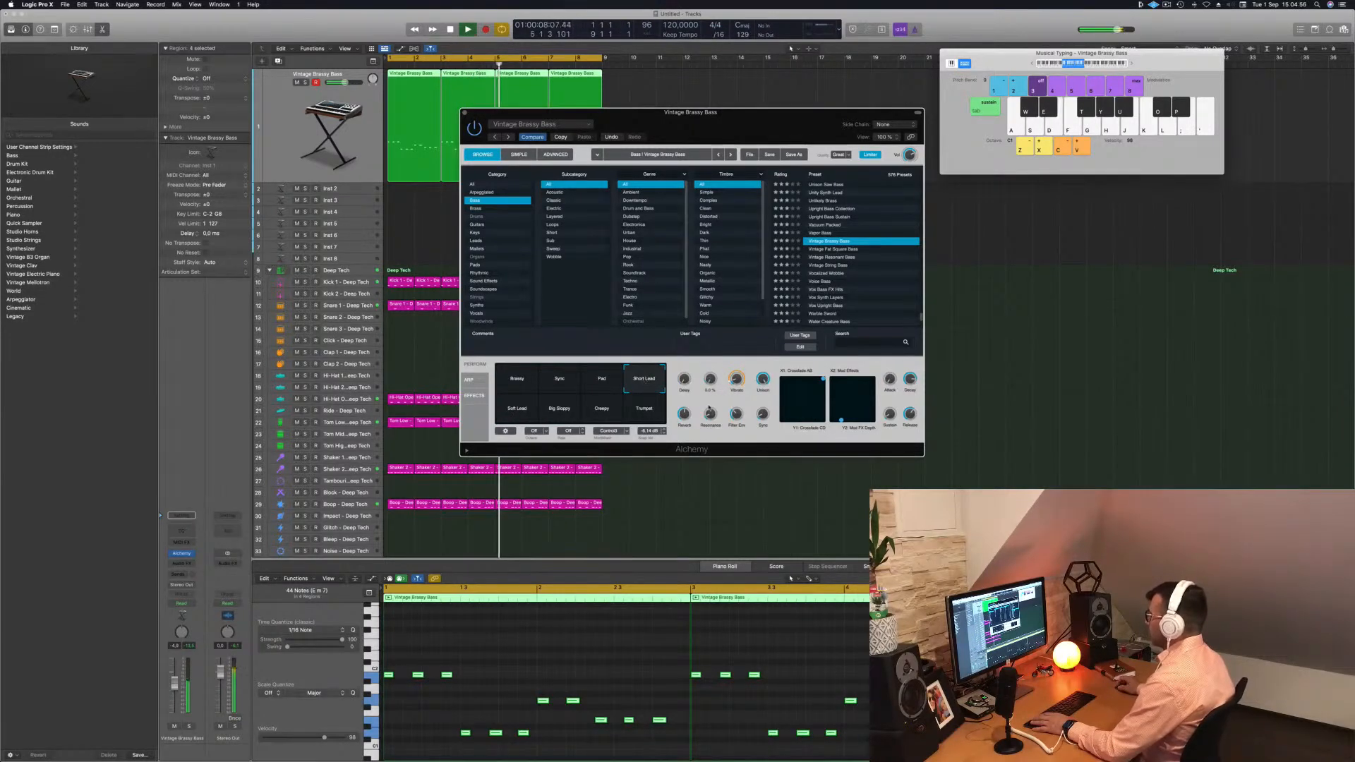
{"action": "left_click", "coordinate": [588, 379]}
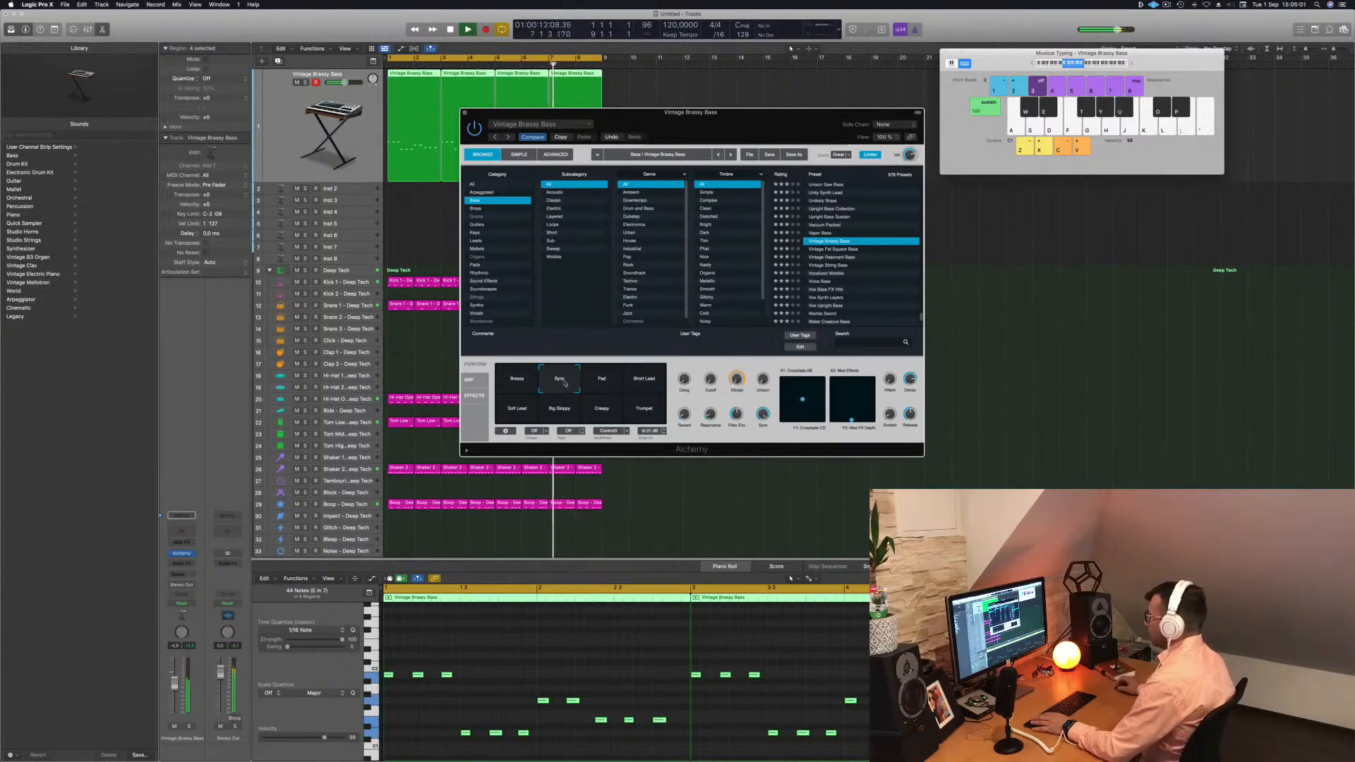
{"action": "left_click", "coordinate": [502, 383]}
{"action": "left_click", "coordinate": [553, 380]}
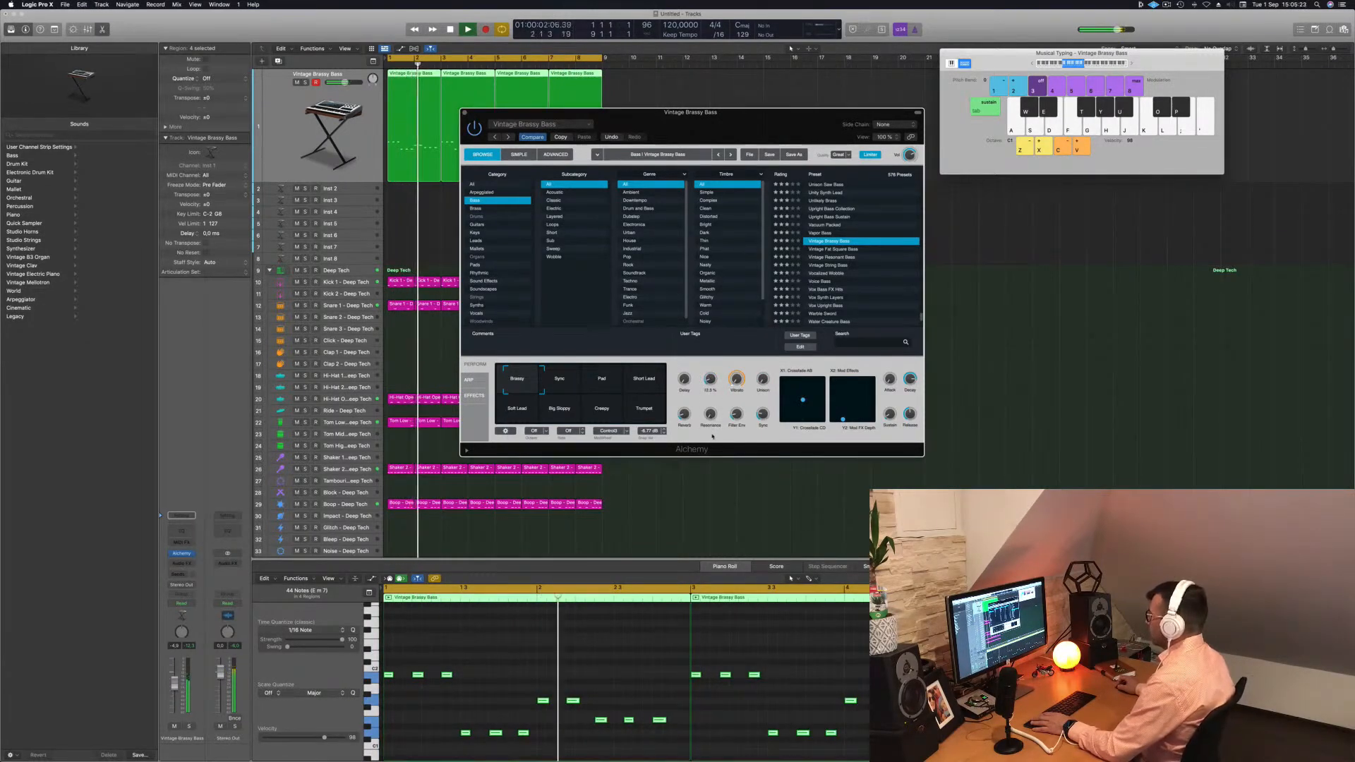
Step: Close the Alchemy window to clear the arrangement and play the loop from the start
{"action": "left_click_drag", "start_coordinate": [738, 134], "coordinate": [729, 280]}
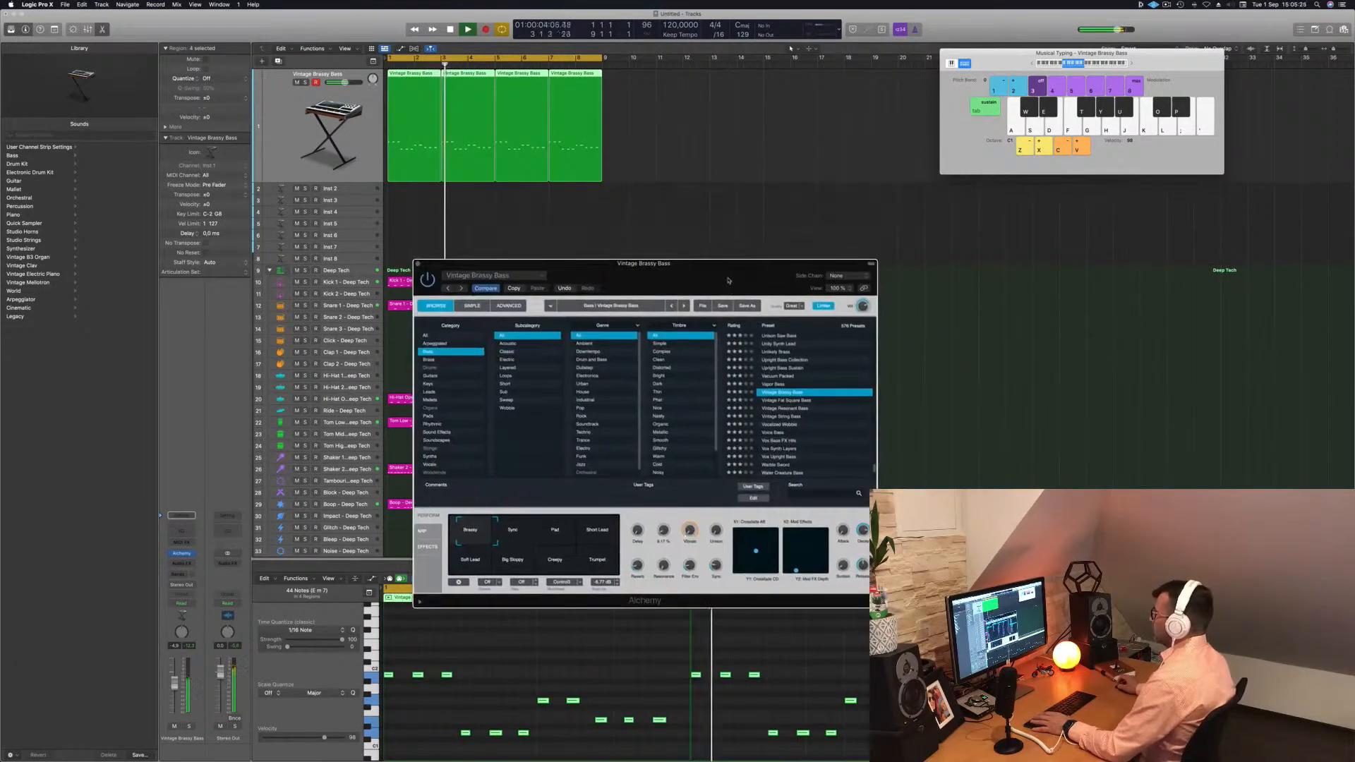
{"action": "left_click", "coordinate": [417, 264]}
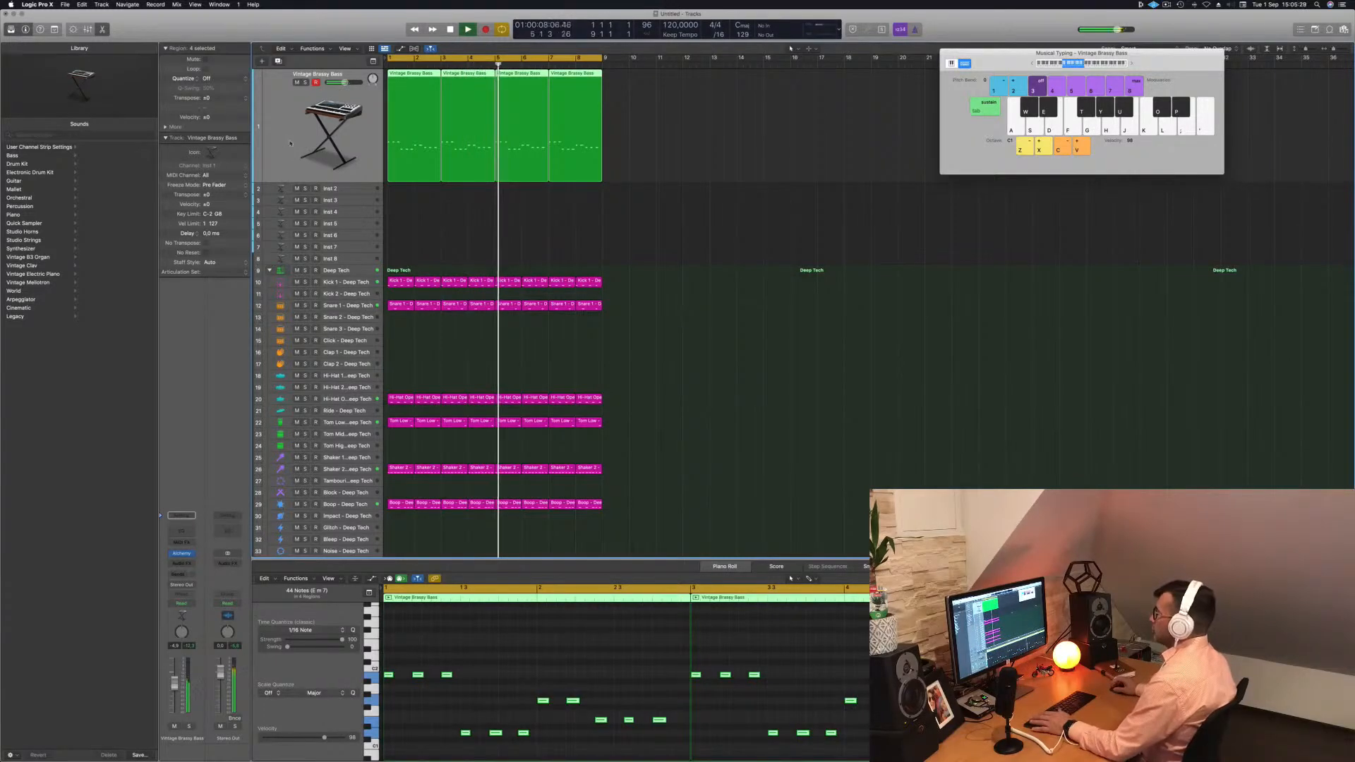
{"action": "key", "text": "Return"}
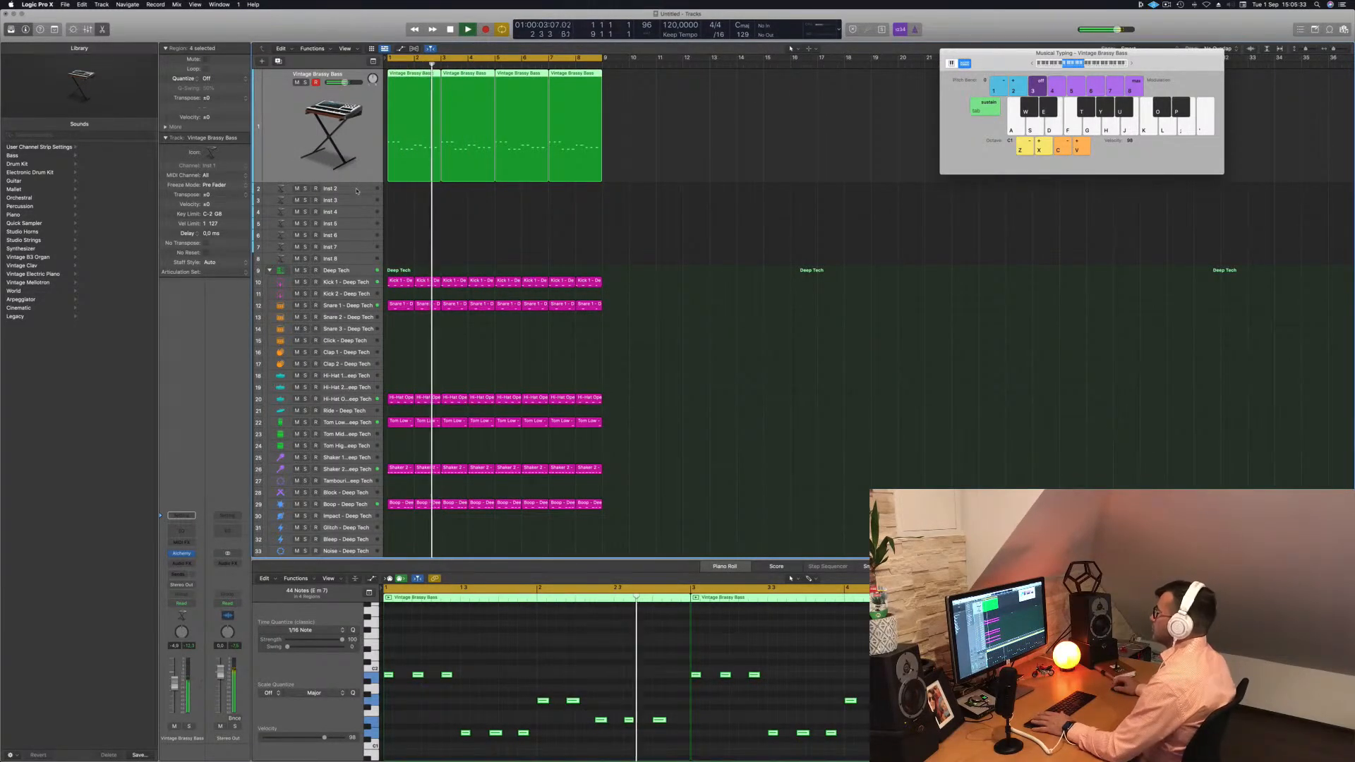
Step: Copy the first two-bar bass region onto an enlarged Inst 2 track and repeat it across the eight bars
{"action": "left_click", "coordinate": [360, 190]}
{"action": "left_click_drag", "start_coordinate": [360, 194], "coordinate": [359, 247]}
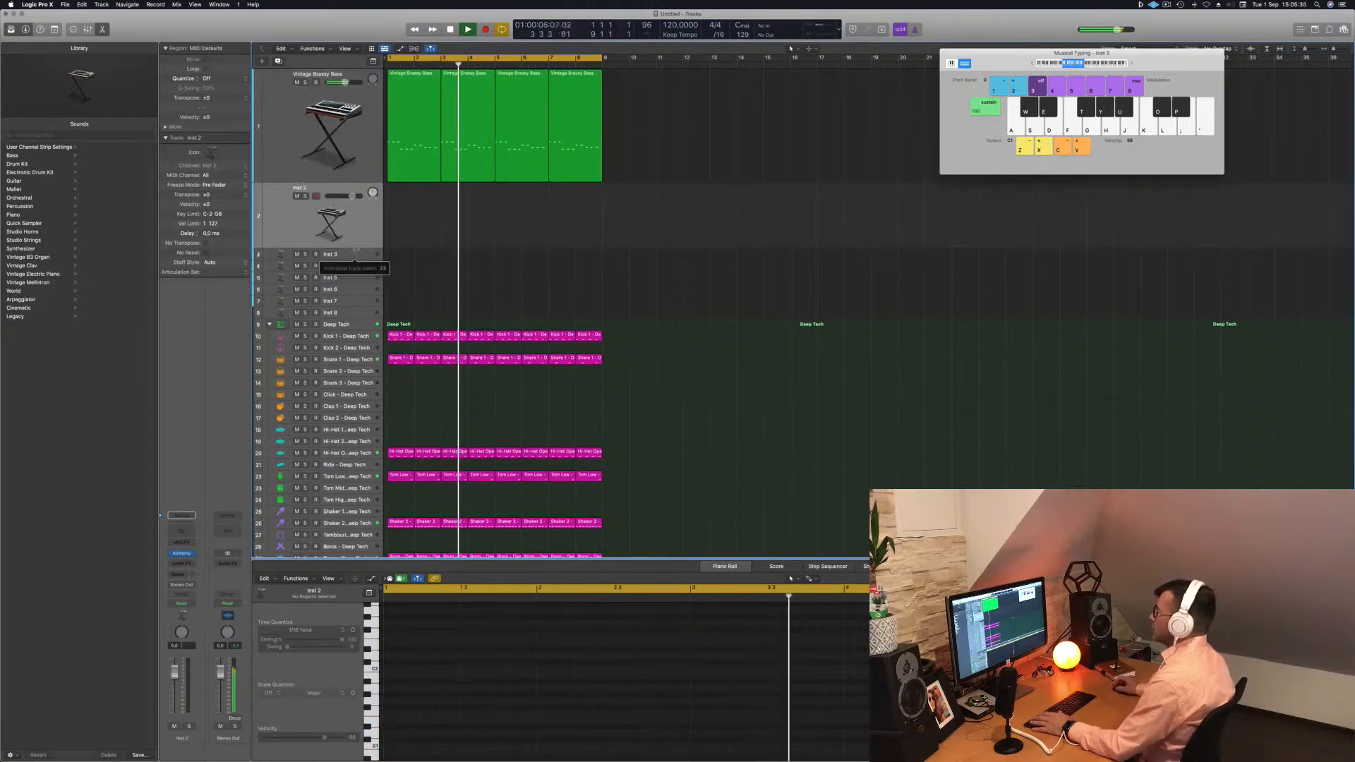
{"action": "key", "text": "space"}
{"action": "left_click", "coordinate": [416, 127]}
{"action": "left_click_drag", "start_coordinate": [416, 127], "coordinate": [416, 243]}
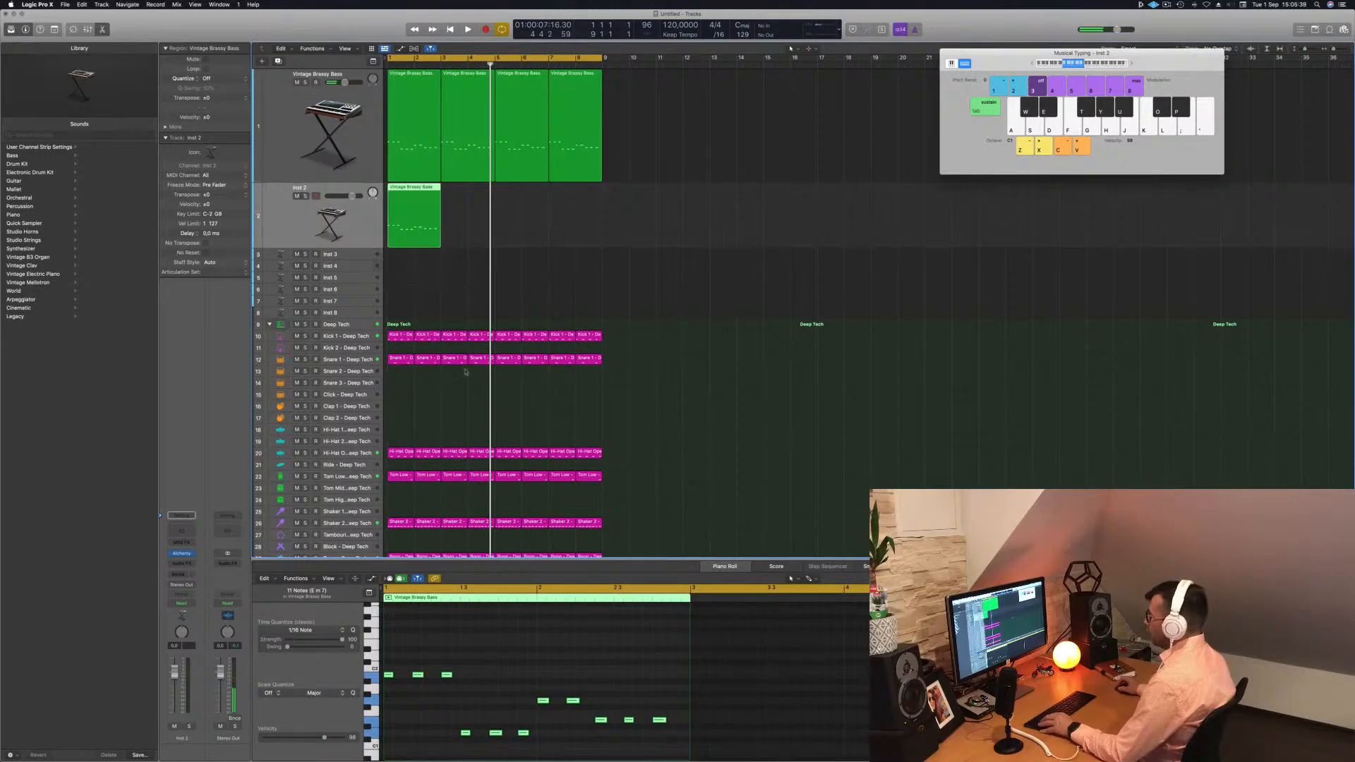
{"action": "left_click_drag", "start_coordinate": [409, 191], "coordinate": [520, 196]}
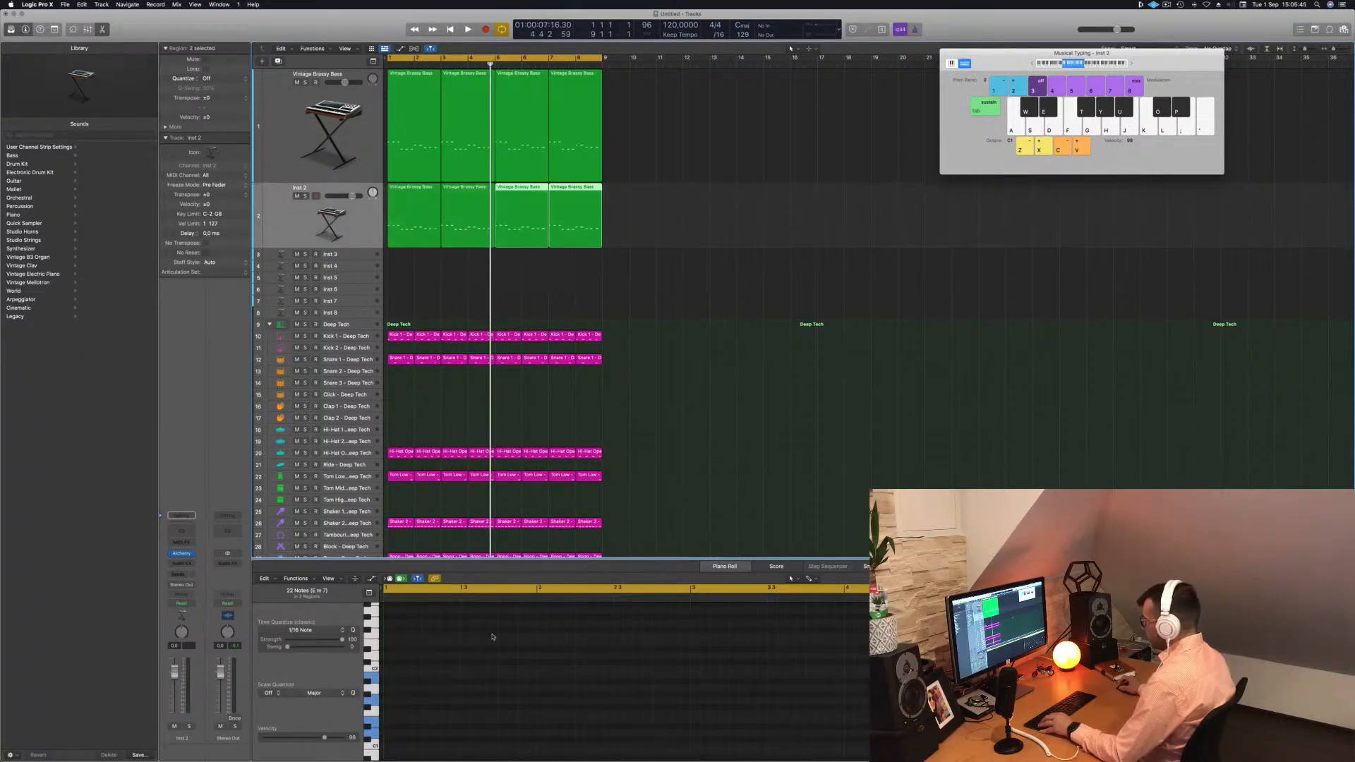
Step: Reduce the first Inst 2 region to three lengthened notes and delete the three region copies after it
{"action": "left_click", "coordinate": [415, 229]}
{"action": "left_click_drag", "start_coordinate": [410, 657], "coordinate": [536, 752]}
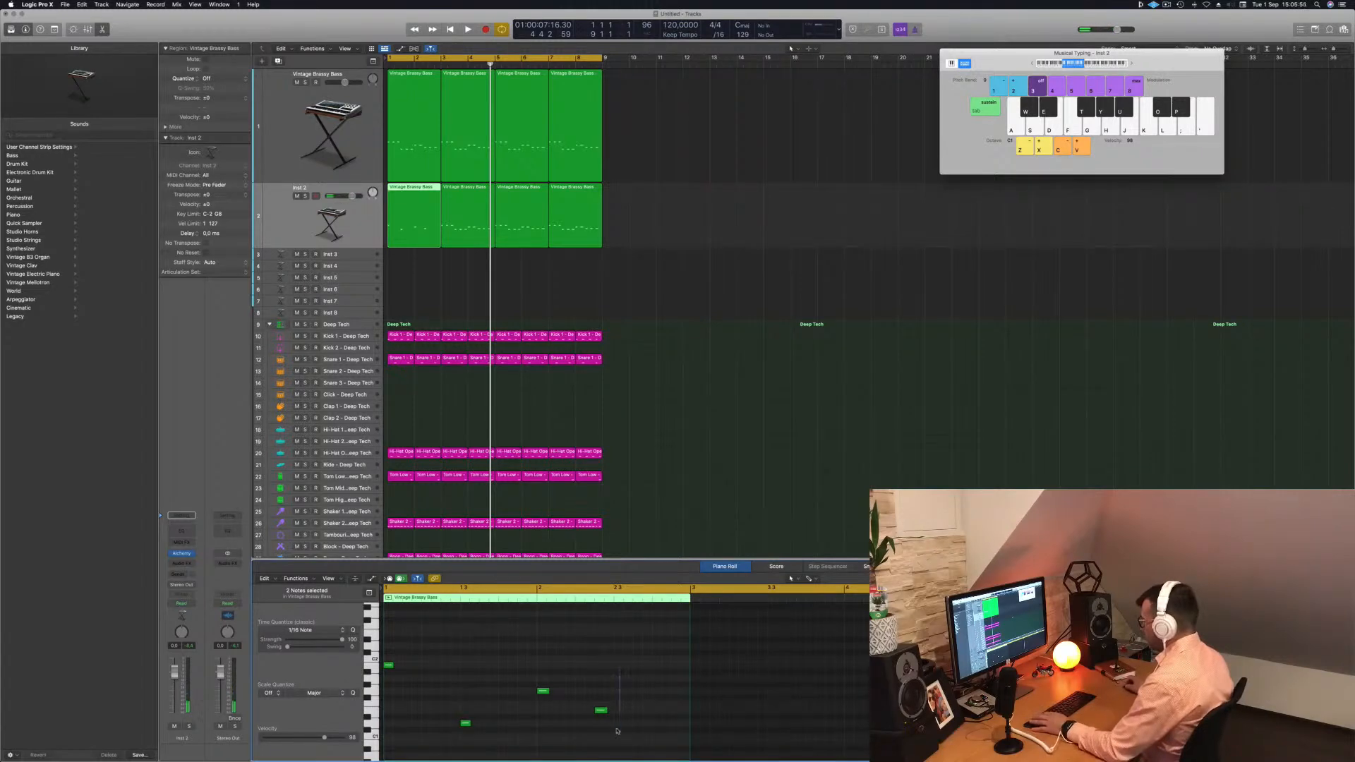
{"action": "left_click_drag", "start_coordinate": [596, 637], "coordinate": [392, 747]}
{"action": "scroll", "coordinate": [439, 685], "scroll_direction": "up", "scroll_amount": 3}
{"action": "scroll", "coordinate": [439, 685], "scroll_direction": "up", "scroll_amount": 1}
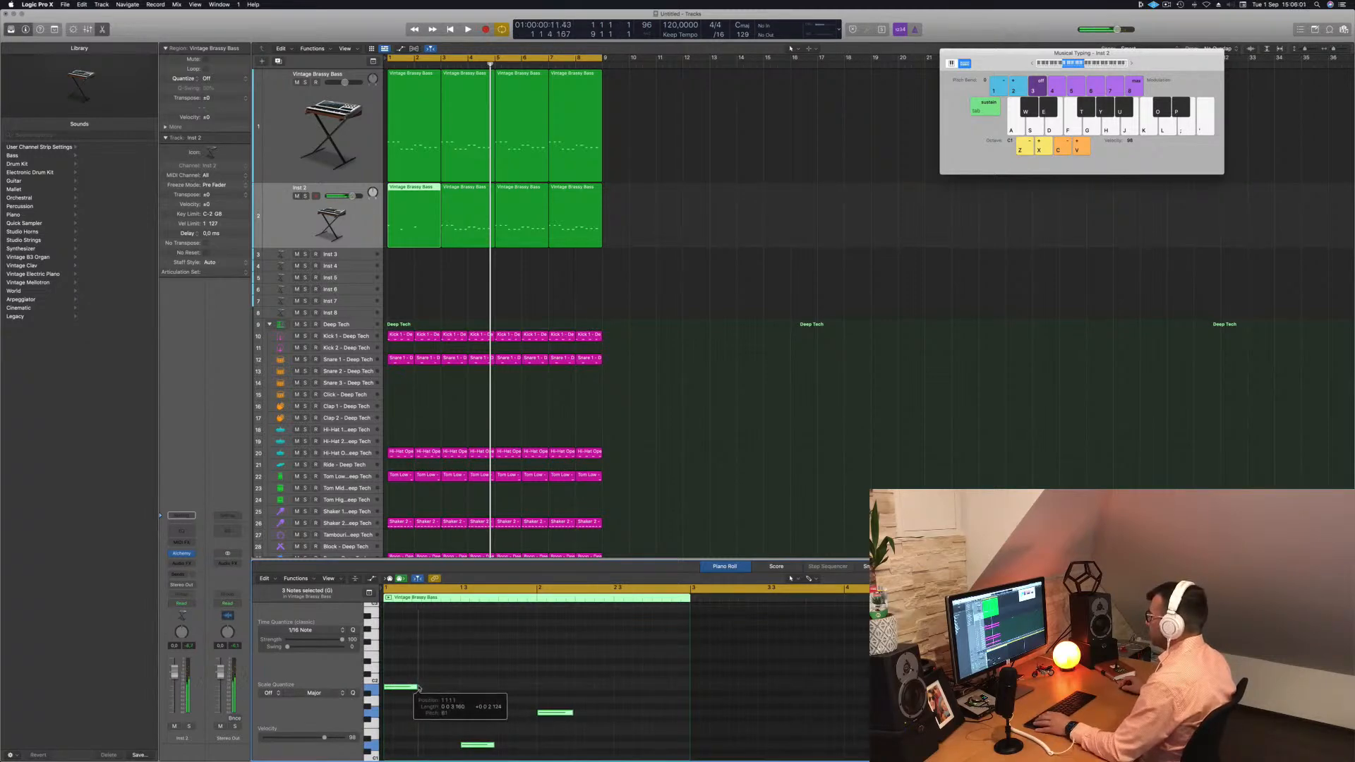
{"action": "left_click_drag", "start_coordinate": [649, 215], "coordinate": [475, 228]}
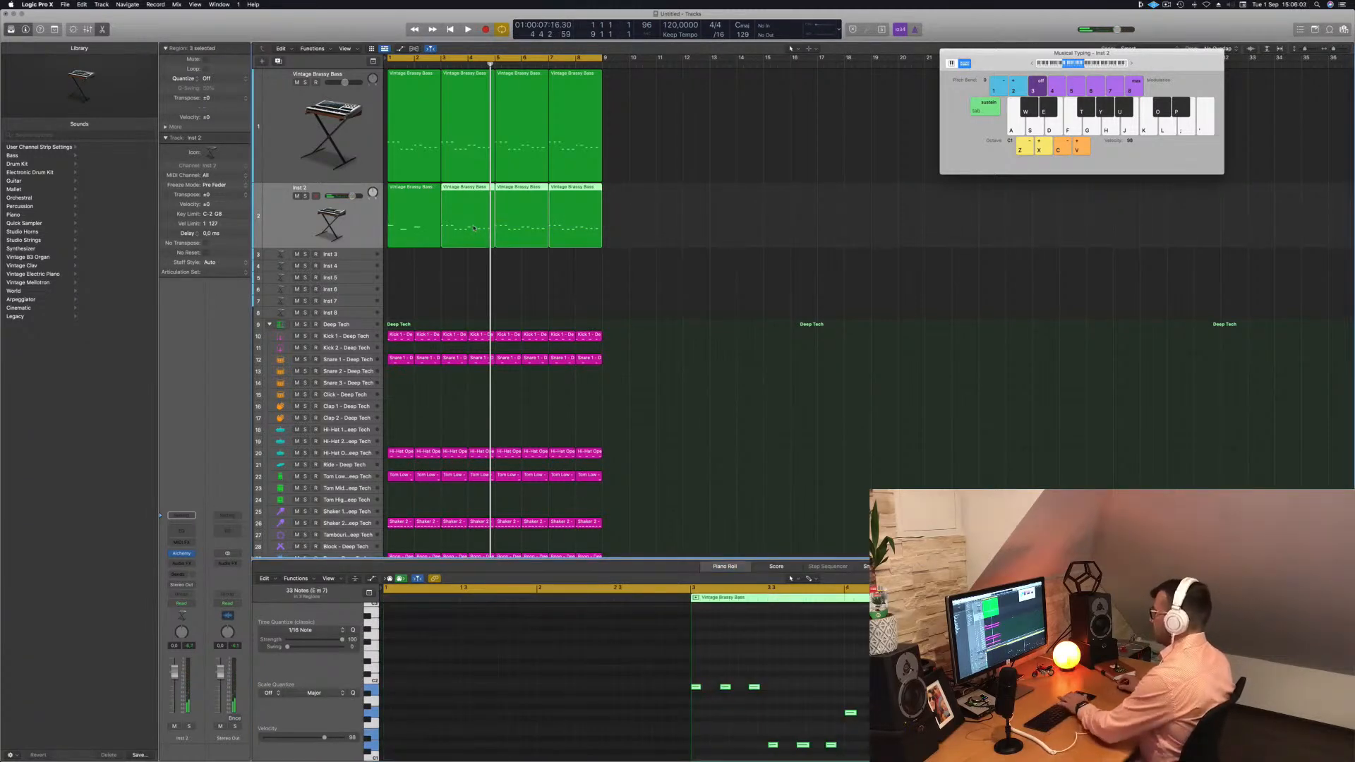
{"action": "key", "text": "Delete"}
Step: Load Alchemy's Brass Response preset on Inst 2 and lower its channel volume while playing the loop
{"action": "key", "text": "Return"}
{"action": "key", "text": "space"}
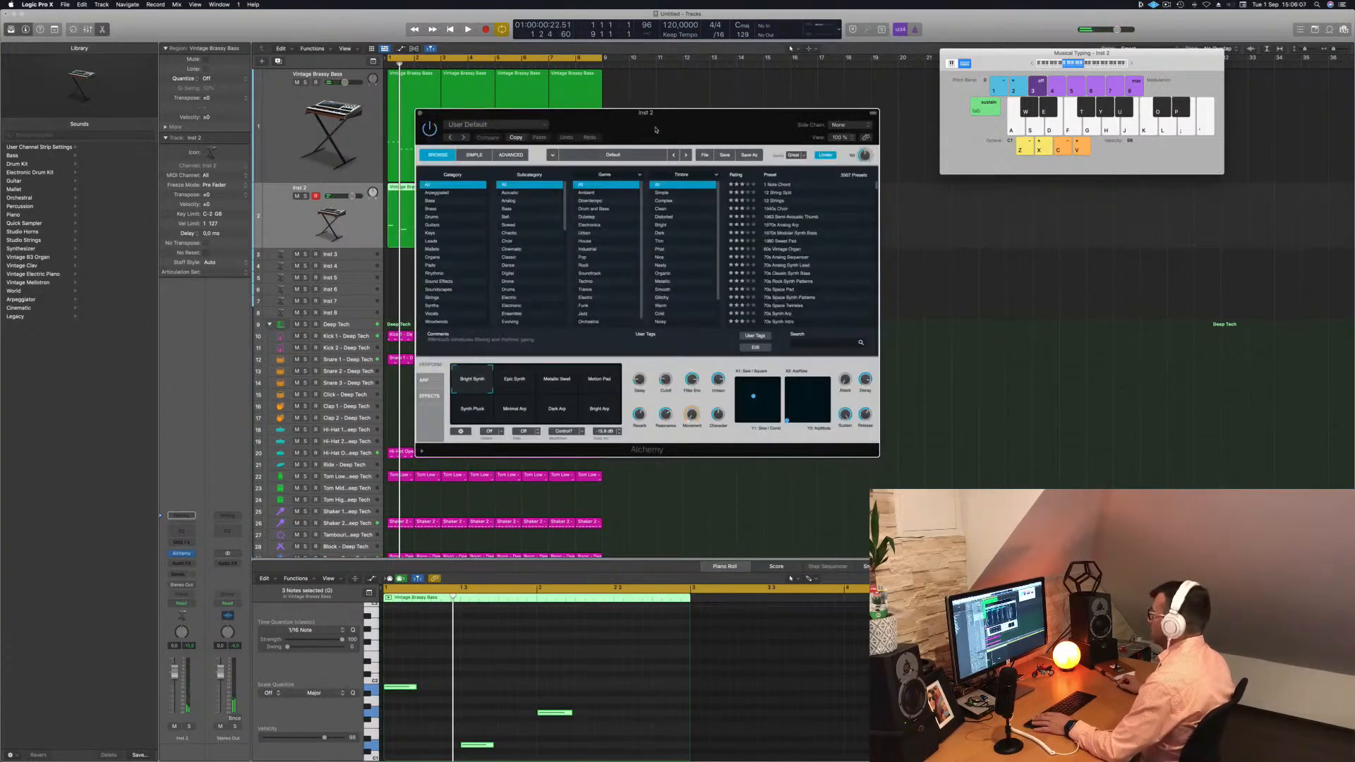
{"action": "left_click_drag", "start_coordinate": [453, 113], "coordinate": [687, 135]}
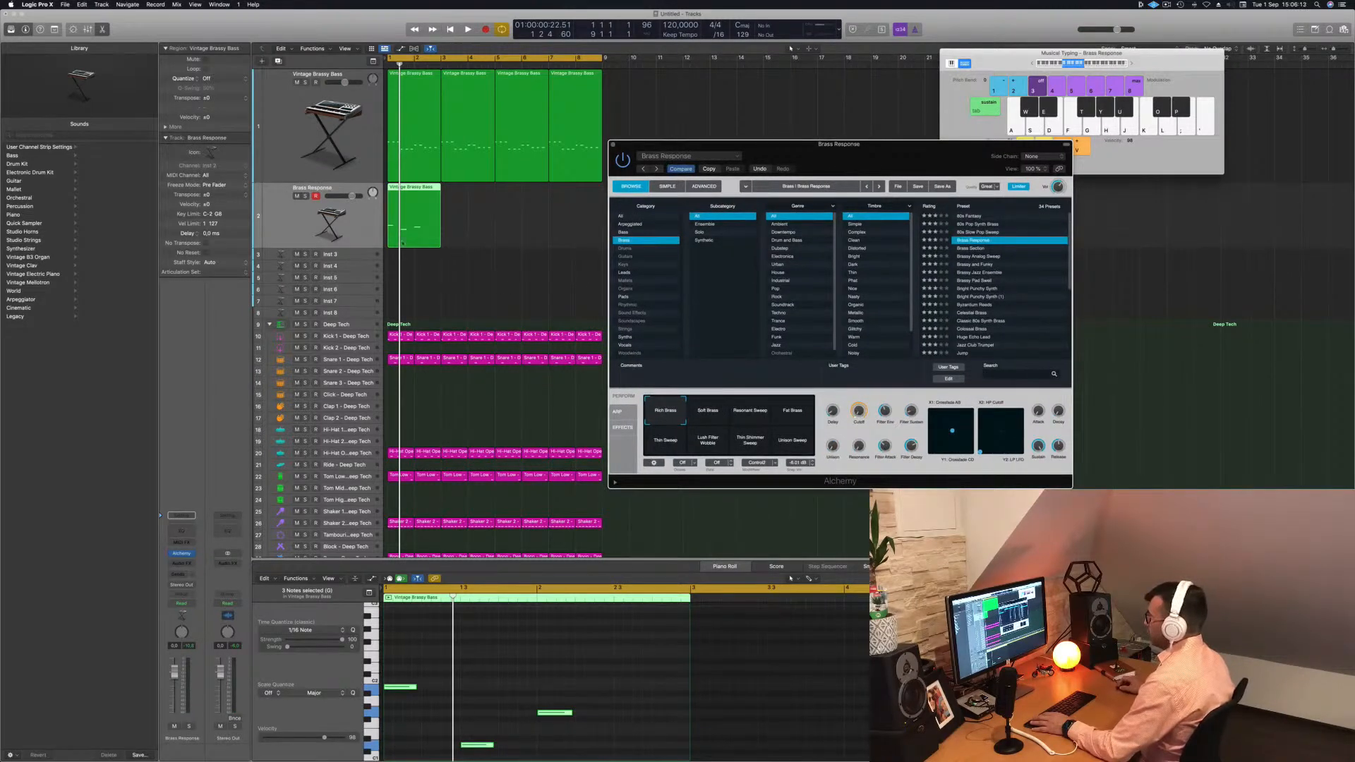
{"action": "left_click", "coordinate": [171, 689]}
{"action": "key", "text": "space"}
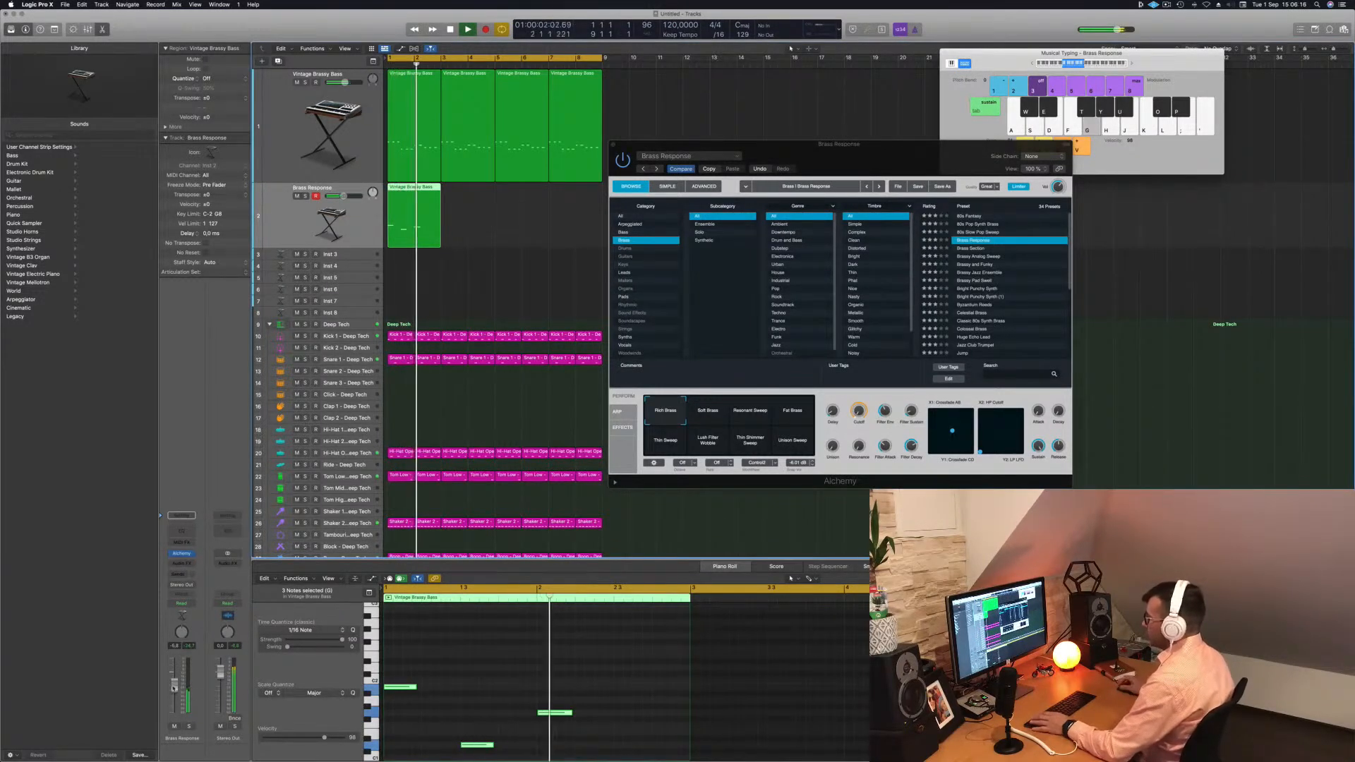
{"action": "left_click_drag", "start_coordinate": [868, 160], "coordinate": [956, 112]}
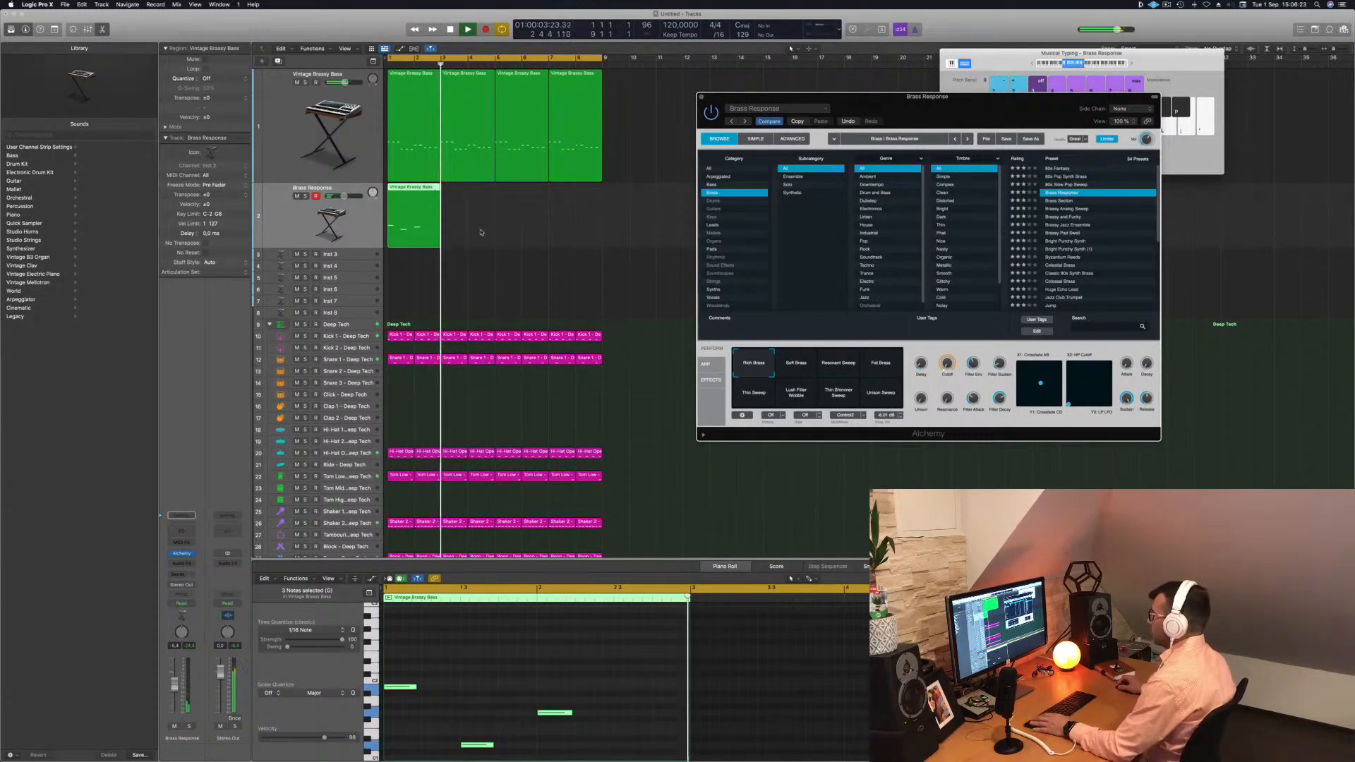
Step: Add a fourth long note in the second half of the Brass Response phrase's bar 2, matching the bass line's pitch
{"action": "left_click", "coordinate": [403, 92]}
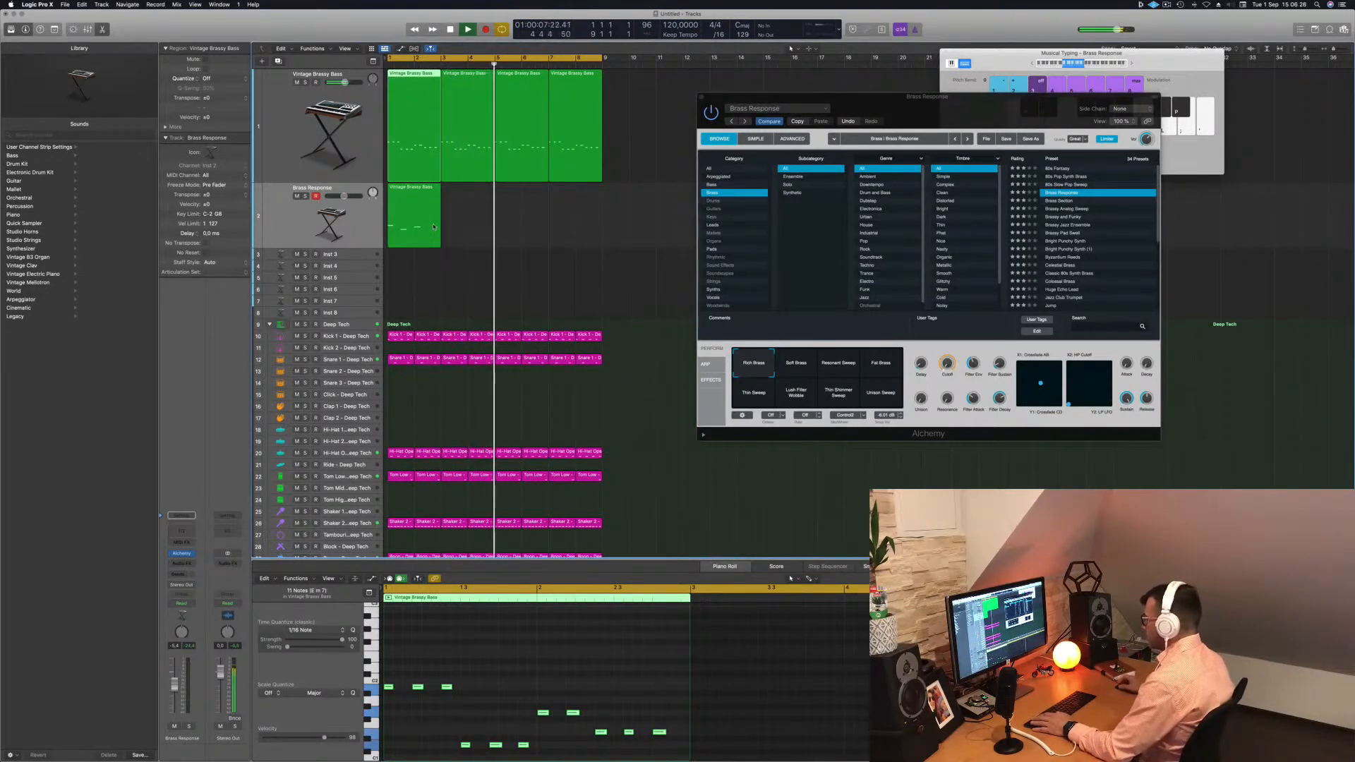
{"action": "left_click_drag", "start_coordinate": [551, 714], "coordinate": [633, 727]}
{"action": "key", "text": "space"}
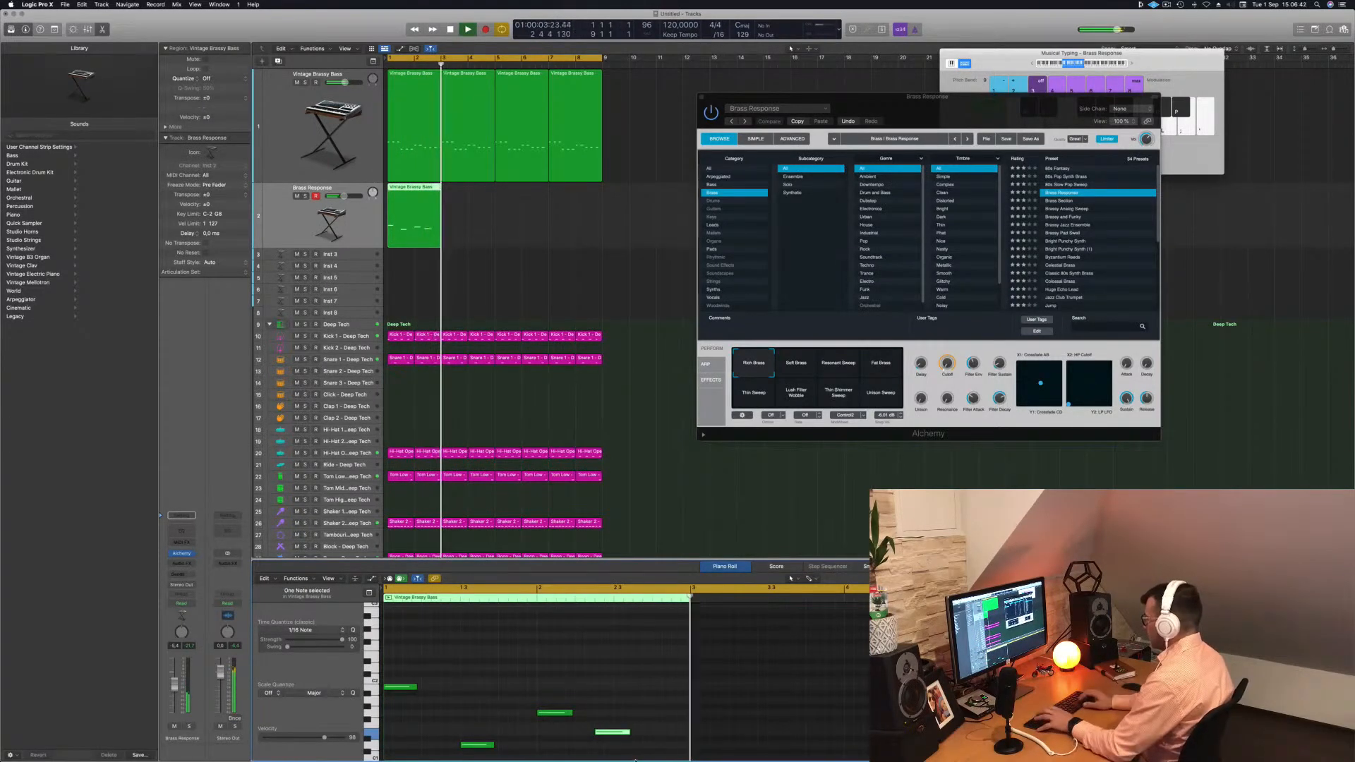
{"action": "left_click", "coordinate": [426, 161], "text": "shift"}
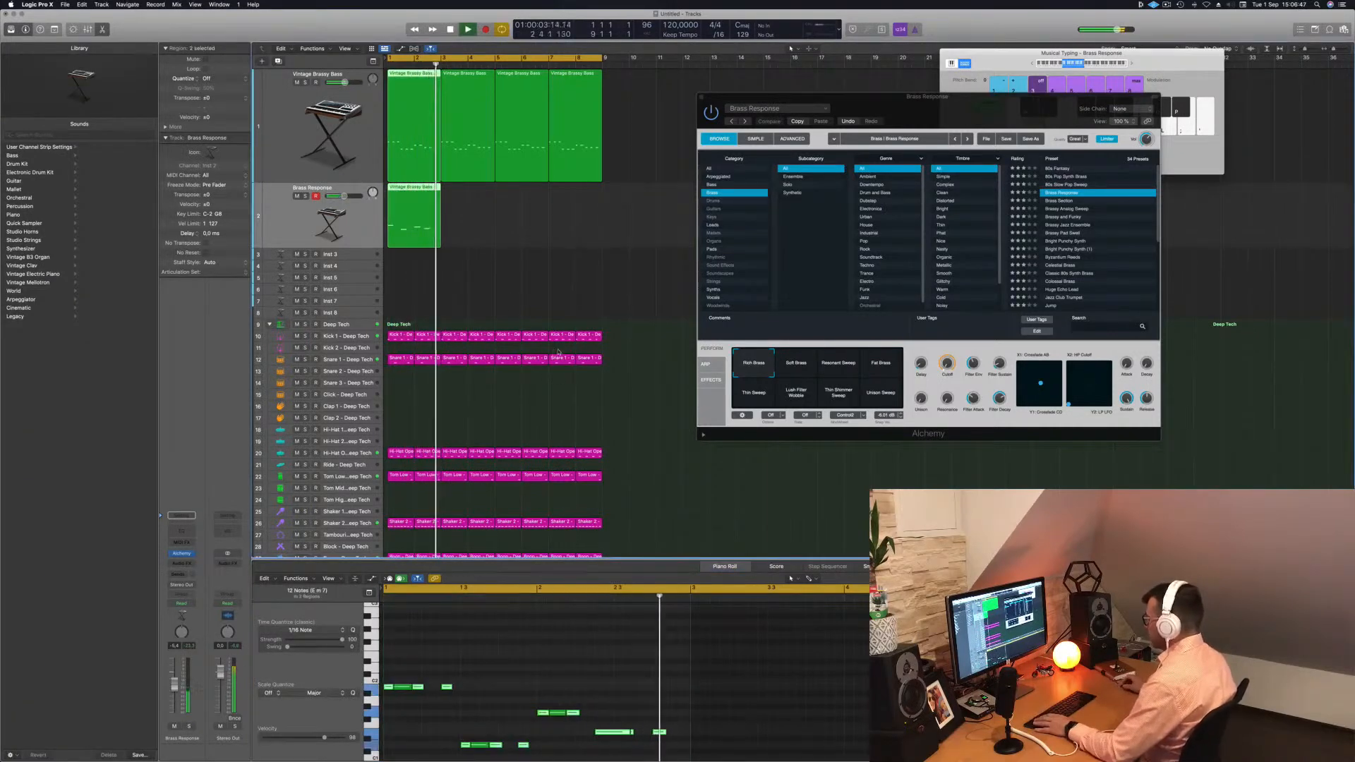
Step: Repeat the two-bar Brass Response region across all eight bars and return the playhead to the start
{"action": "left_click_drag", "start_coordinate": [408, 199], "coordinate": [535, 202]}
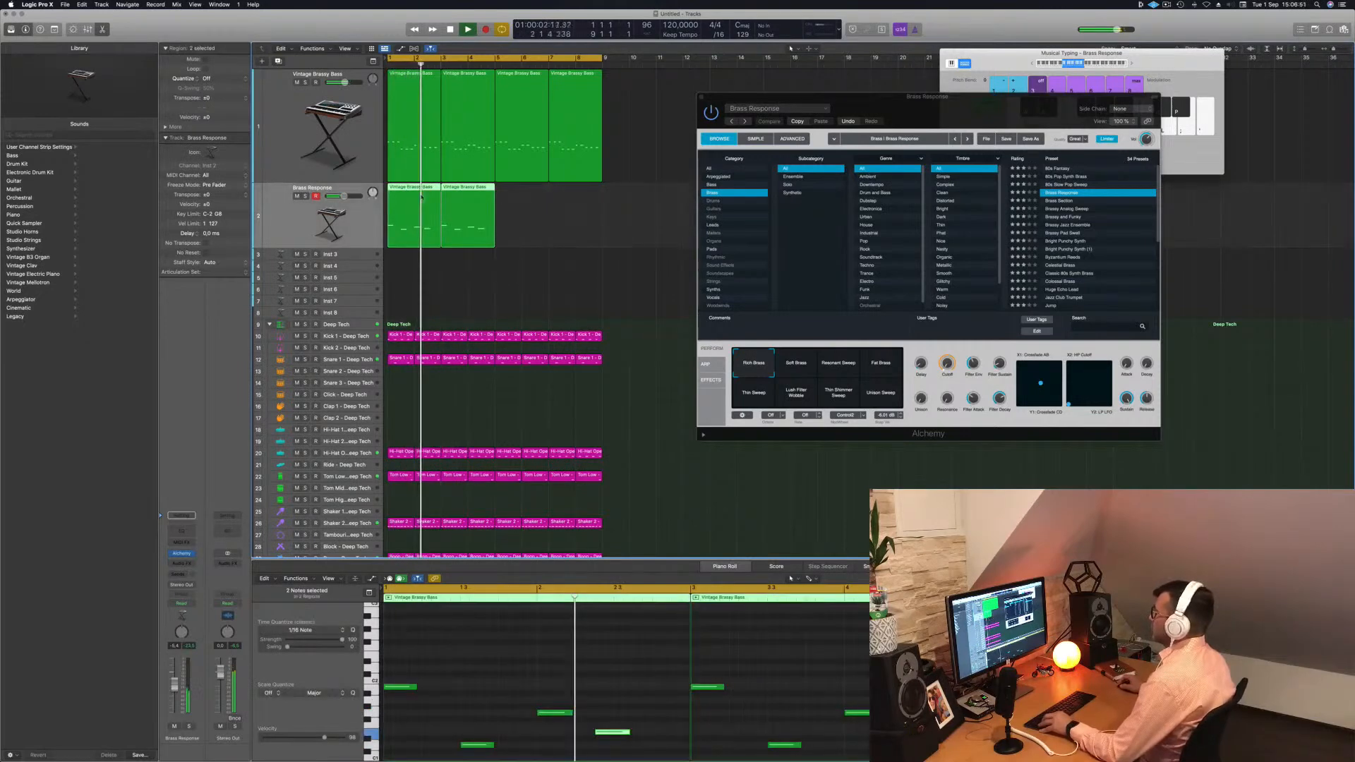
{"action": "left_click_drag", "start_coordinate": [412, 189], "coordinate": [520, 191]}
{"action": "left_click_drag", "start_coordinate": [934, 108], "coordinate": [816, 175]}
{"action": "key", "text": "Return"}
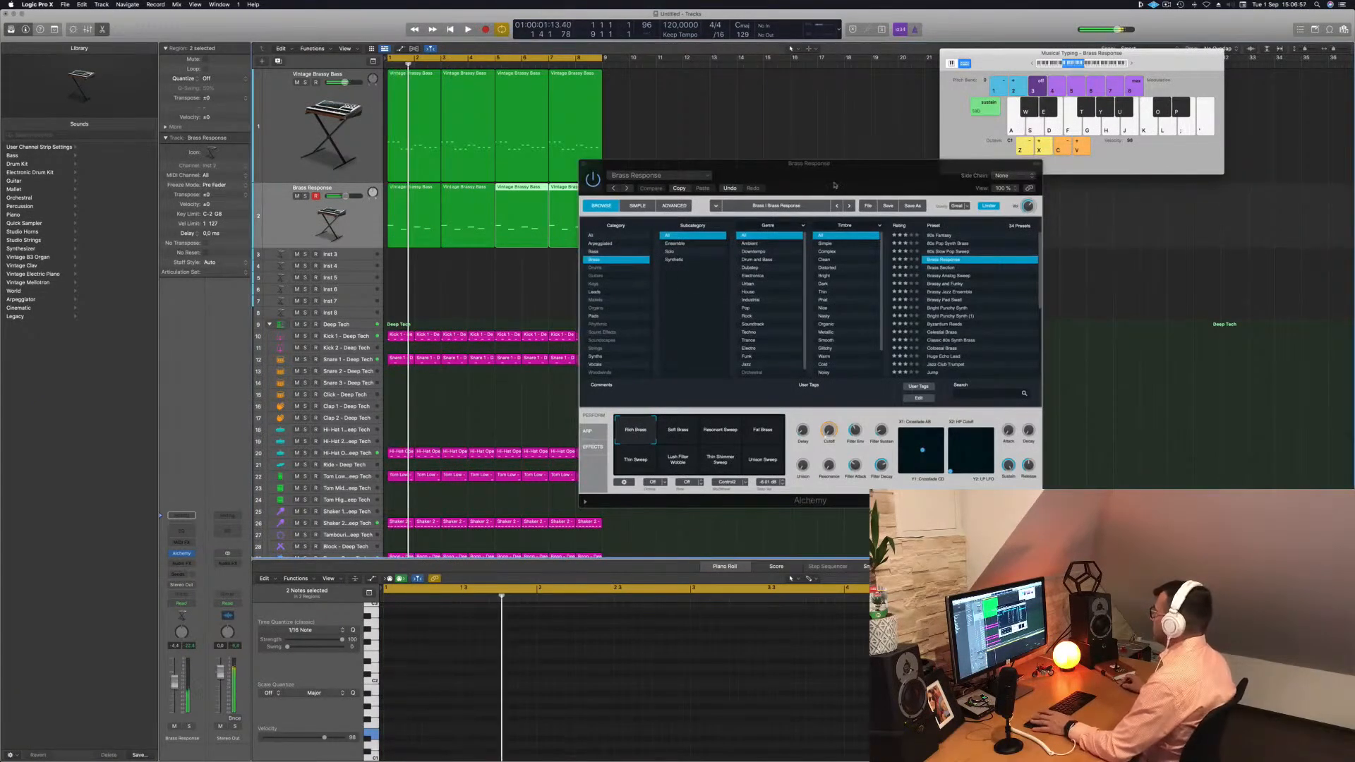
Step: Replace the brass sound with the Bright Punchy Synth preset and choose its Big Brass snapshot during playback
{"action": "left_click_drag", "start_coordinate": [816, 175], "coordinate": [724, 159]}
{"action": "left_click", "coordinate": [856, 292]}
{"action": "left_click_drag", "start_coordinate": [816, 155], "coordinate": [973, 95]}
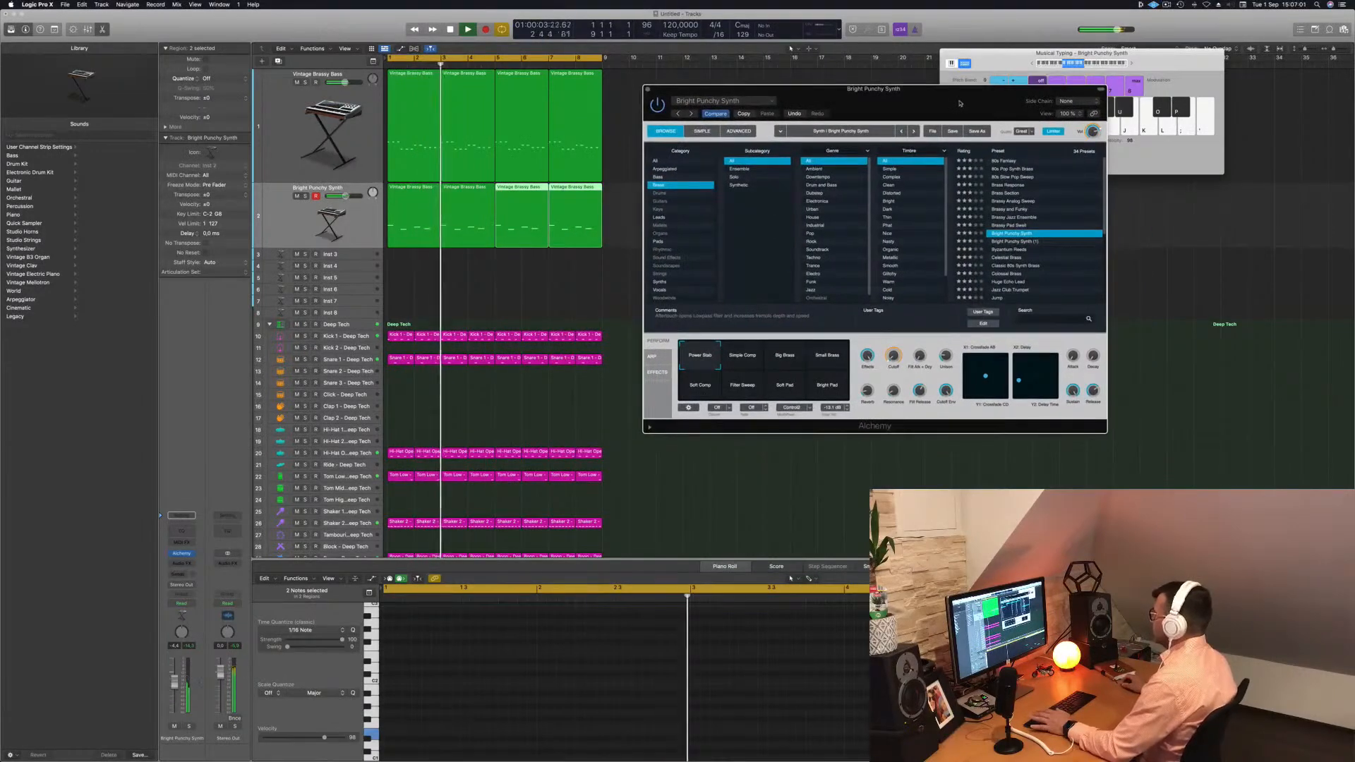
{"action": "left_click", "coordinate": [776, 353]}
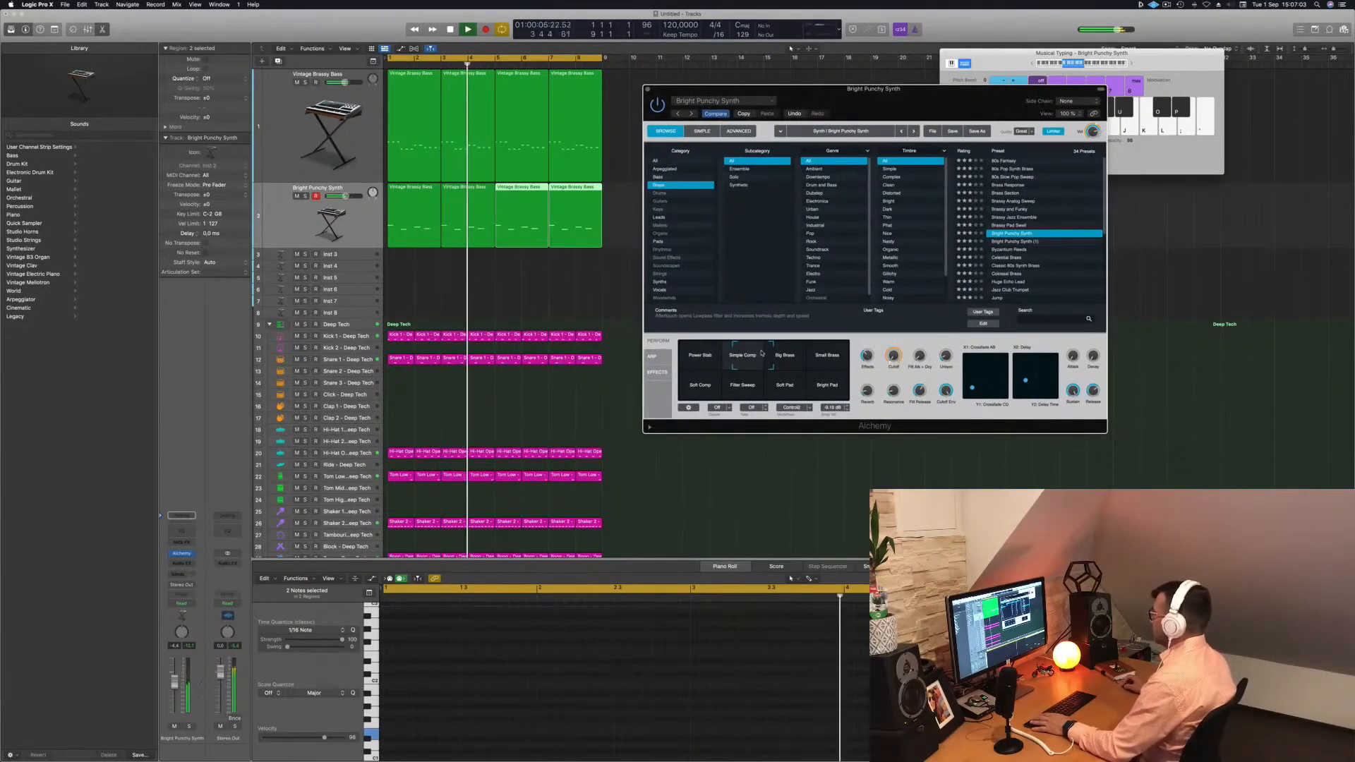
{"action": "mouse_move", "coordinate": [776, 353]}
{"action": "left_mouse_down"}
{"action": "mouse_move", "coordinate": [745, 353]}
{"action": "mouse_move", "coordinate": [847, 348]}
{"action": "mouse_move", "coordinate": [688, 388]}
{"action": "mouse_move", "coordinate": [683, 343]}
{"action": "mouse_move", "coordinate": [796, 338]}
{"action": "left_mouse_up"}
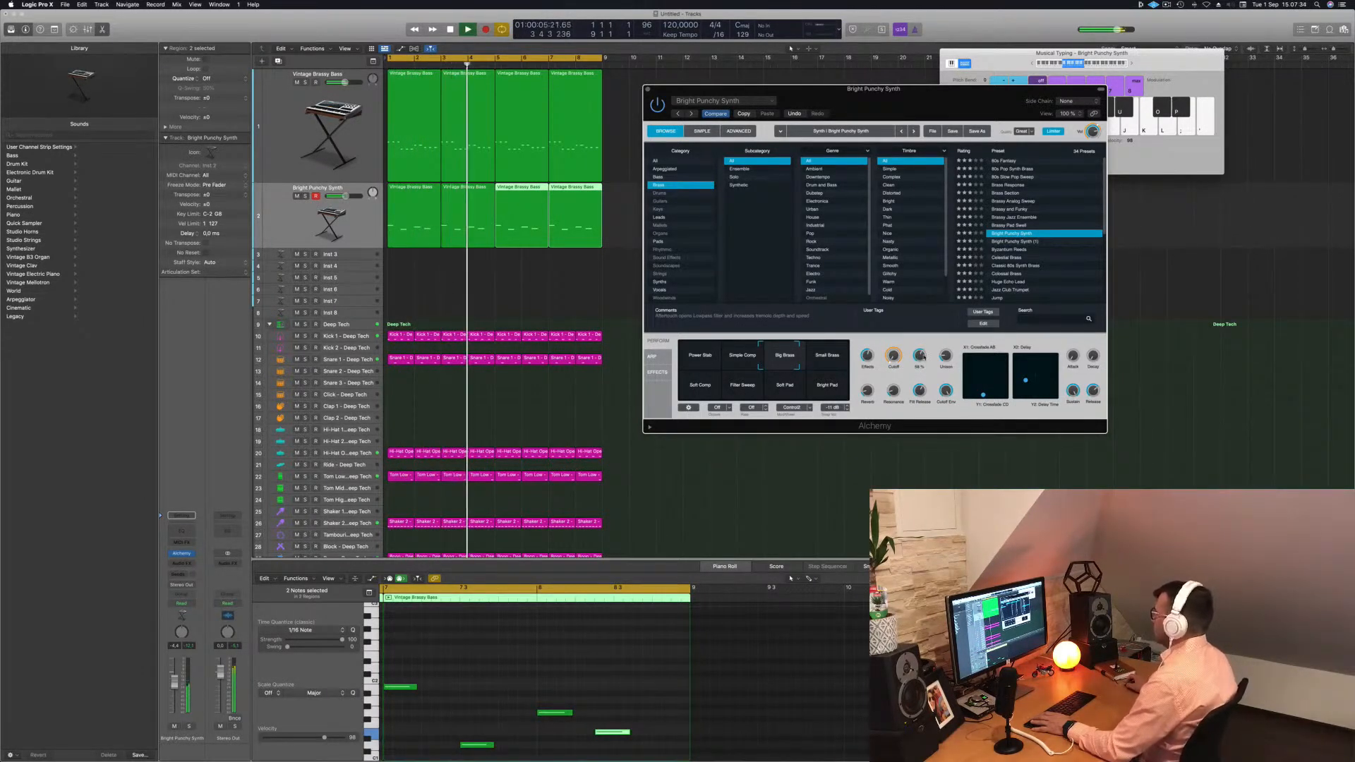
Step: Fine-tune Bright Punchy Synth's performance knobs, including release, while playing the loop from the start
{"action": "left_click_drag", "start_coordinate": [895, 116], "coordinate": [703, 270]}
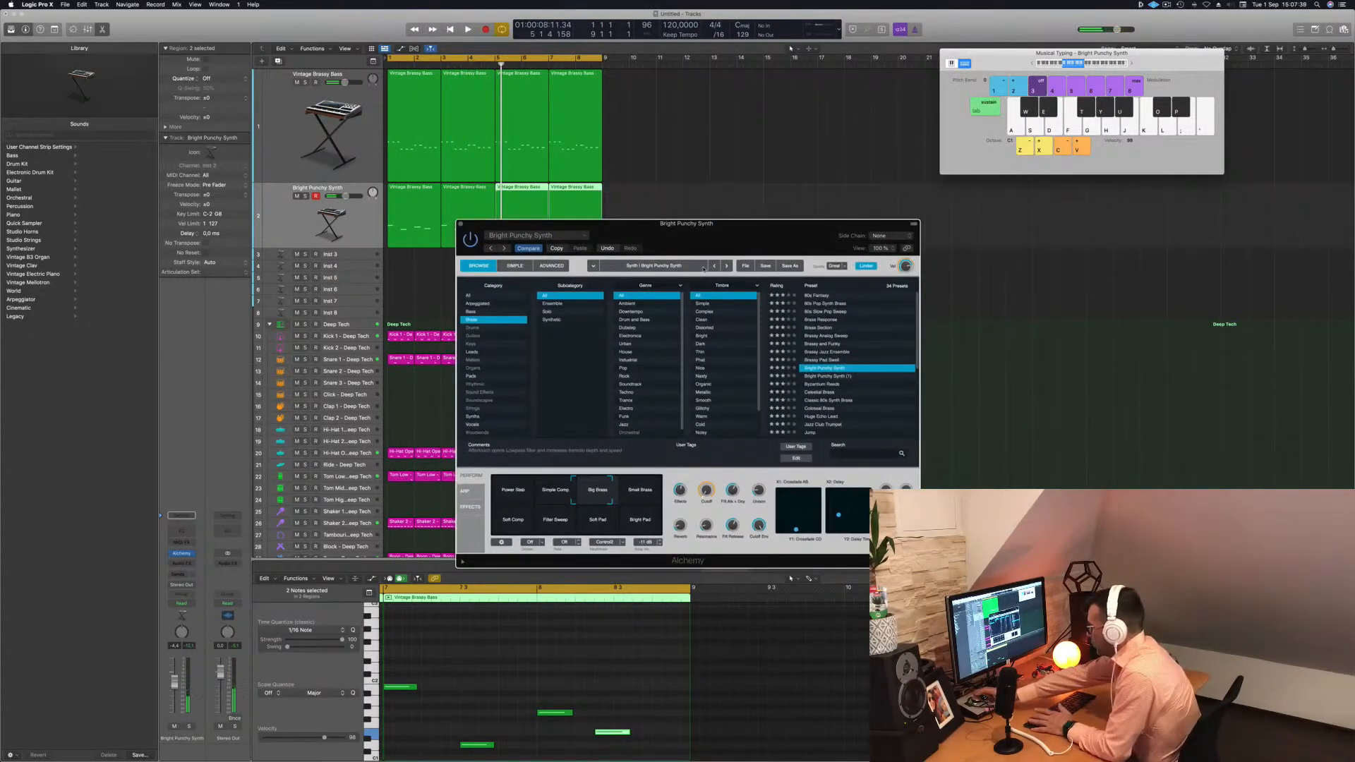
{"action": "key", "text": "Return"}
{"action": "key", "text": "space"}
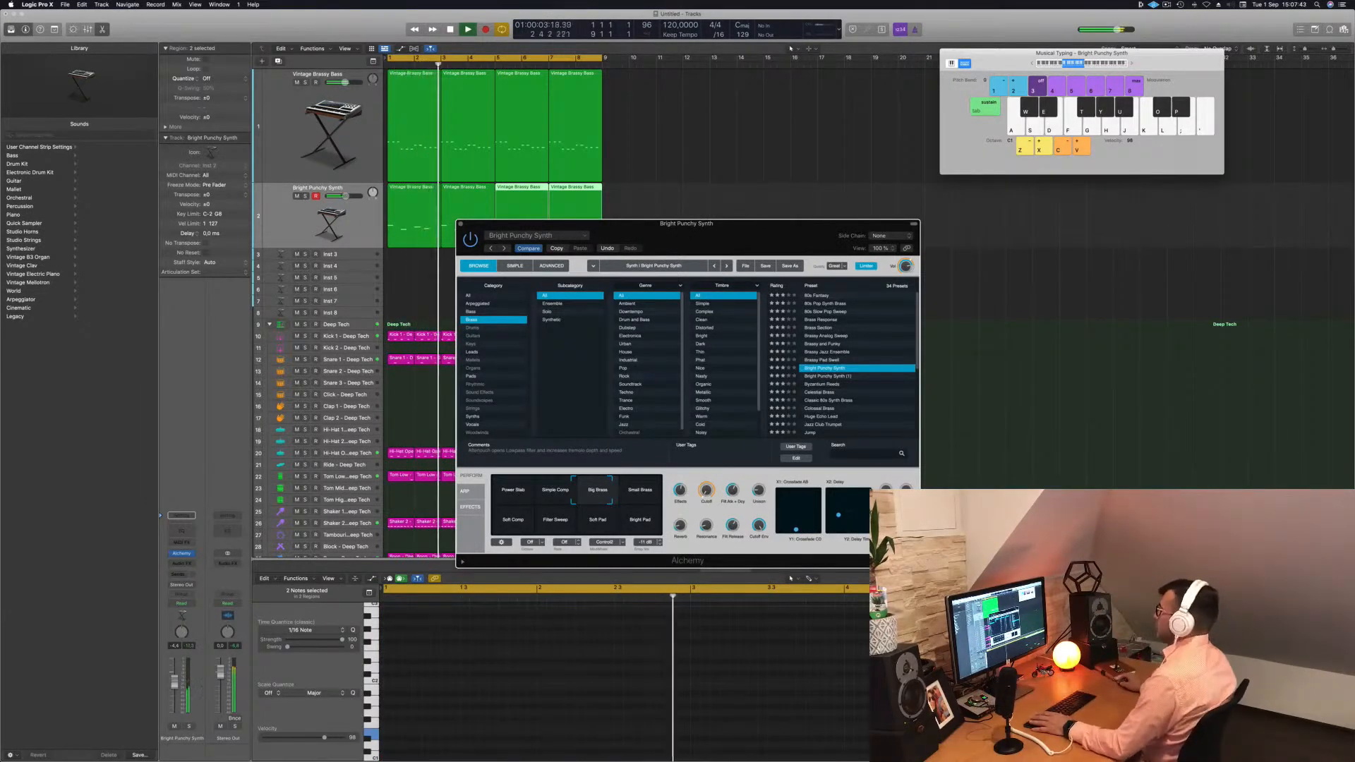
{"action": "left_click_drag", "start_coordinate": [759, 236], "coordinate": [752, 234]}
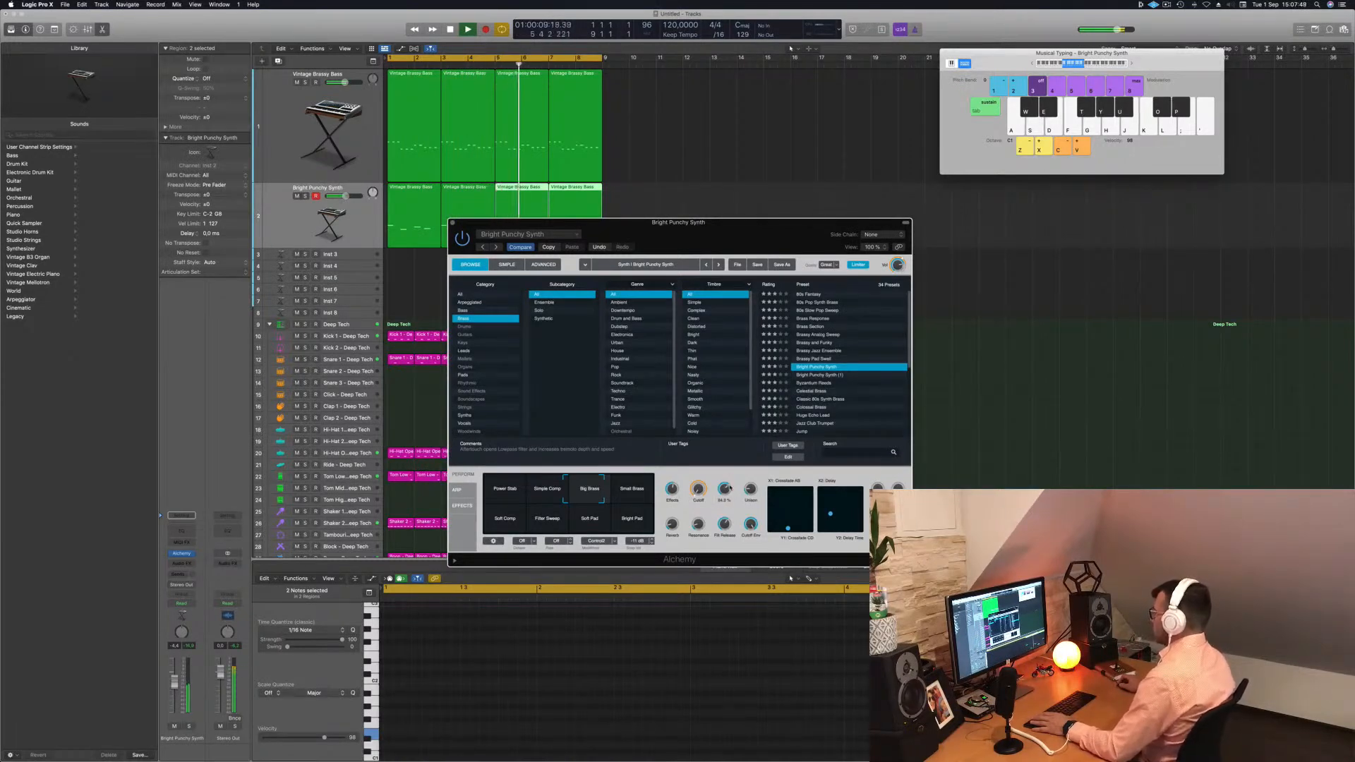
{"action": "key", "text": "Return"}
{"action": "left_click_drag", "start_coordinate": [728, 523], "coordinate": [727, 536]}
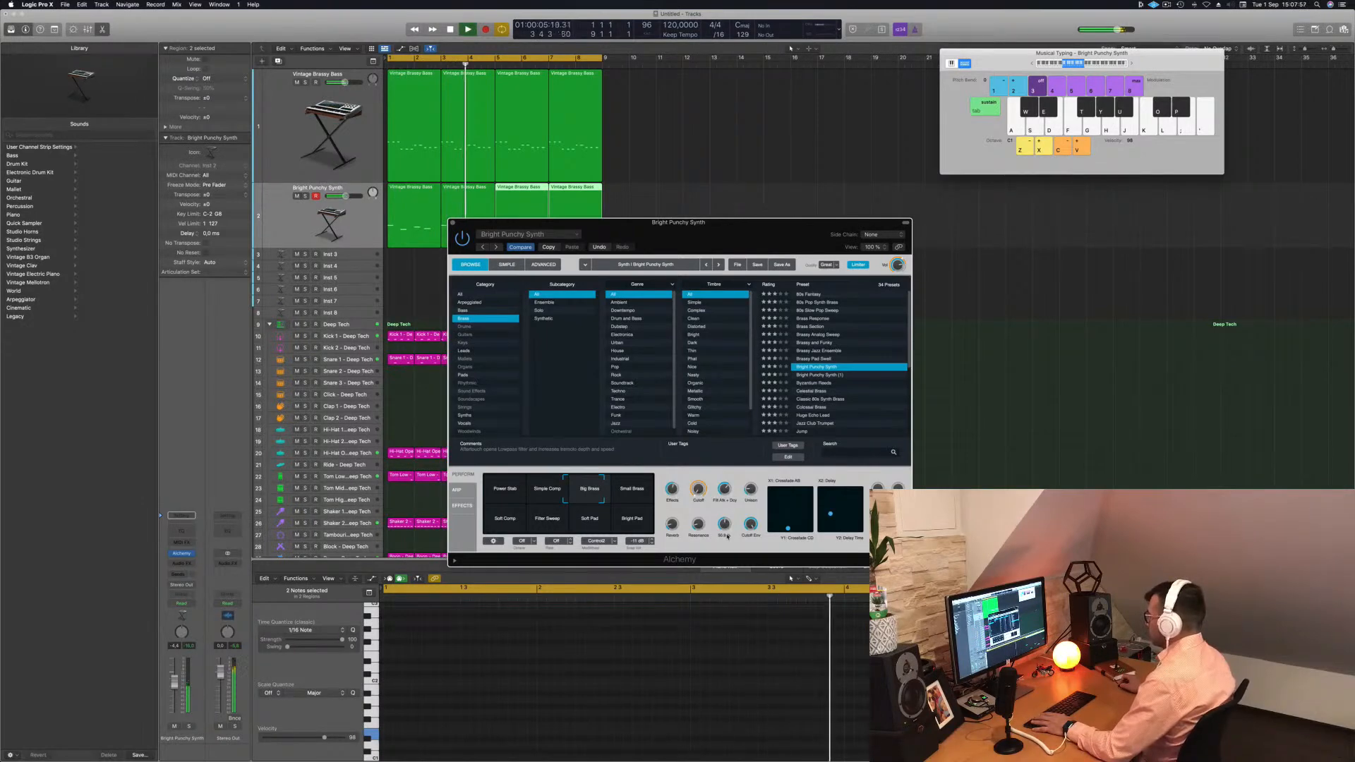
Step: Close the Alchemy window and lower the Bright Punchy Synth track's volume while playing the loop
{"action": "mouse_move", "coordinate": [738, 241]}
{"action": "left_mouse_down"}
{"action": "mouse_move", "coordinate": [820, 233]}
{"action": "mouse_move", "coordinate": [759, 248]}
{"action": "mouse_move", "coordinate": [735, 235]}
{"action": "mouse_move", "coordinate": [777, 226]}
{"action": "mouse_move", "coordinate": [765, 226]}
{"action": "mouse_move", "coordinate": [823, 231]}
{"action": "mouse_move", "coordinate": [759, 256]}
{"action": "left_mouse_up"}
{"action": "key", "text": "Return"}
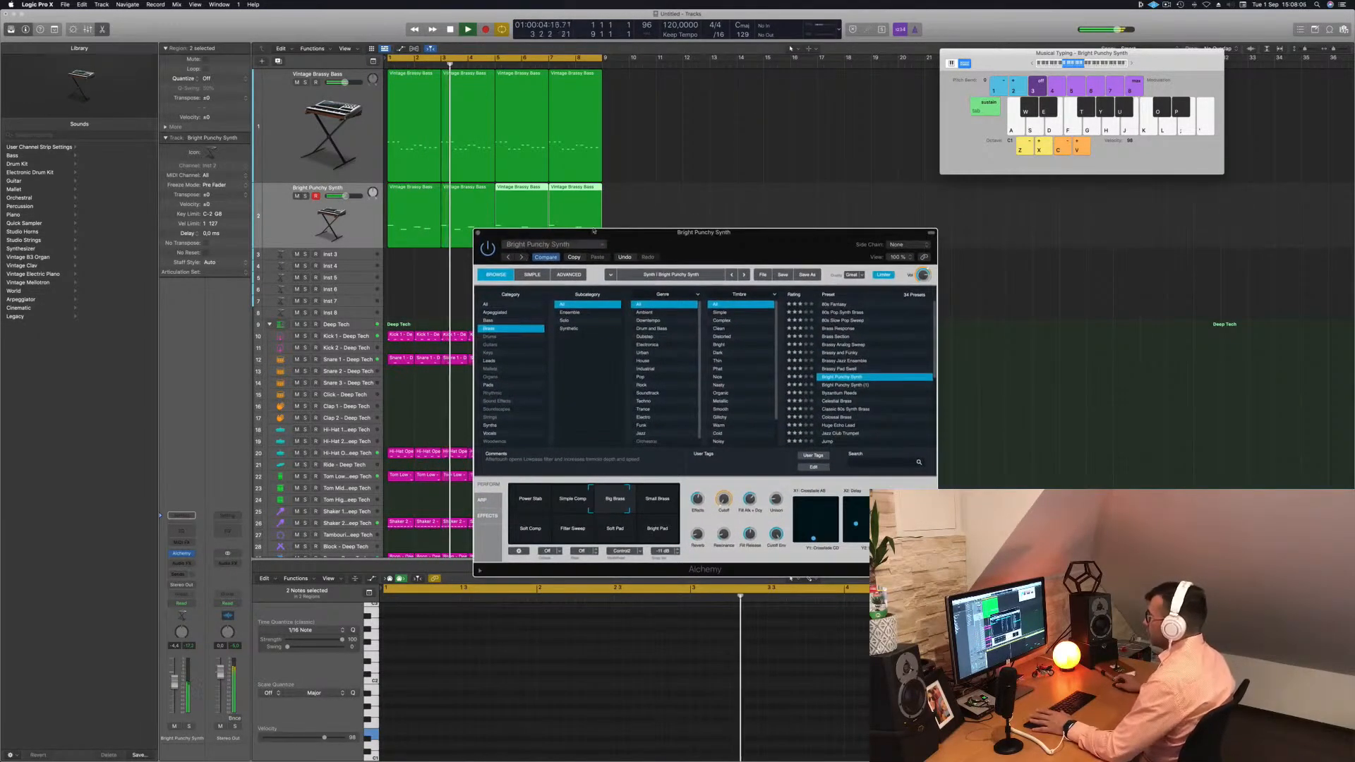
{"action": "left_click", "coordinate": [476, 234]}
{"action": "key", "text": "space"}
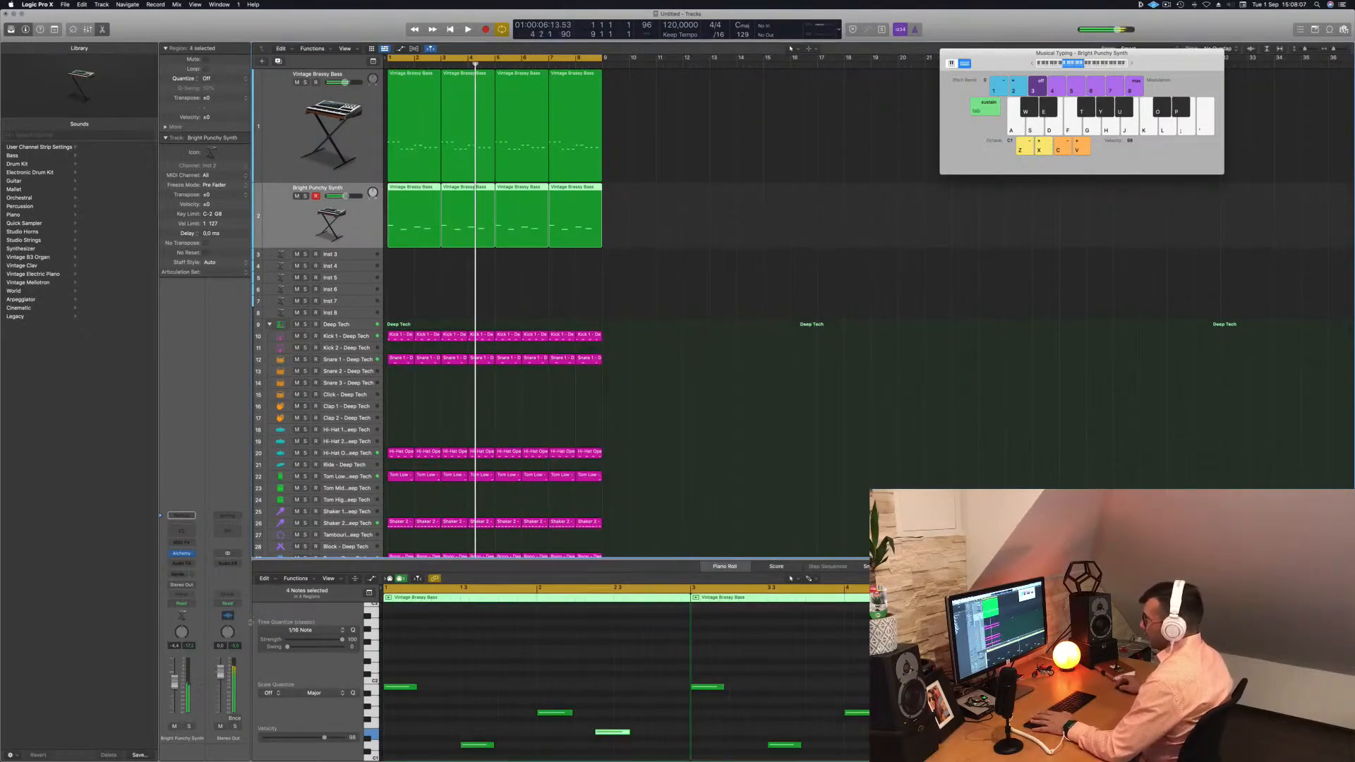
{"action": "key", "text": "space"}
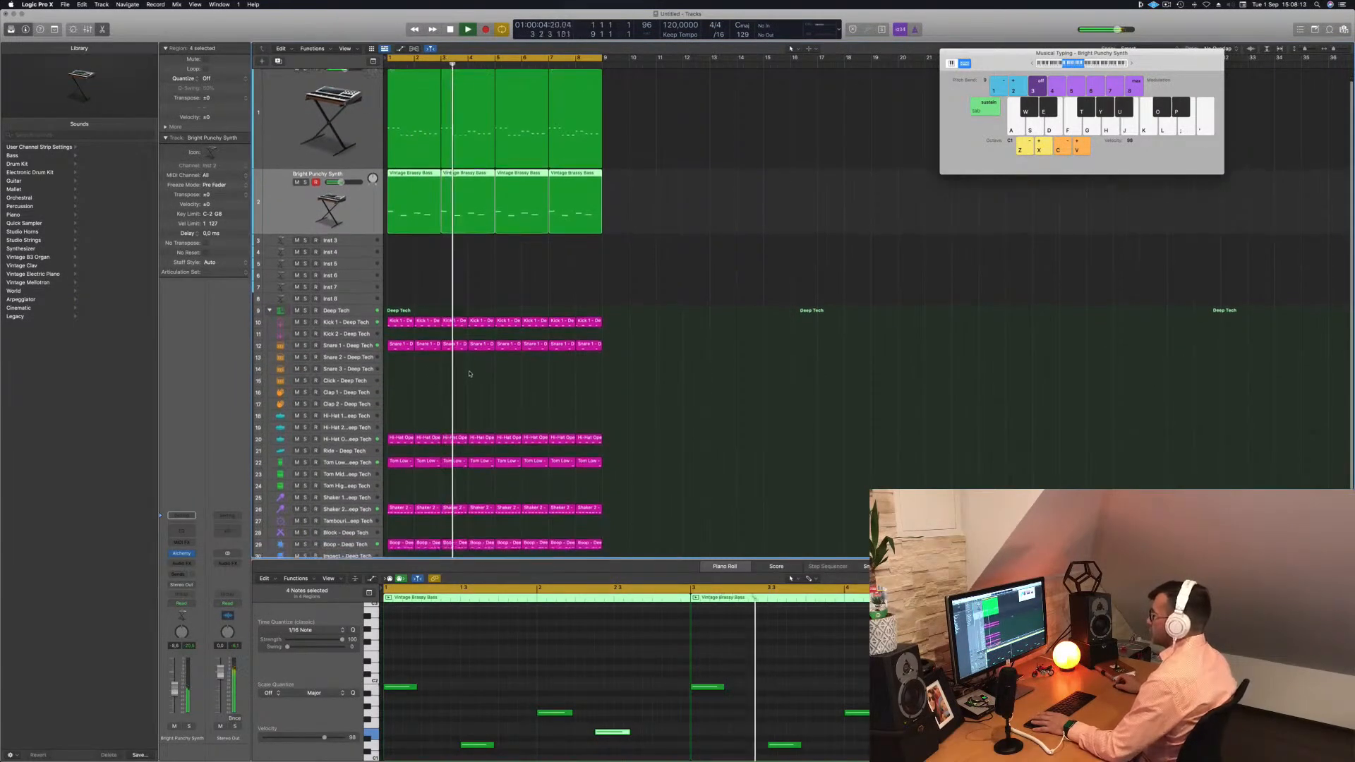
Step: Copy the first Snare 1 region onto the Clap 1 track, shift its two notes an eighth note later, and play it
{"action": "scroll", "coordinate": [468, 377], "scroll_direction": "down", "scroll_amount": 3}
{"action": "key", "text": "space"}
{"action": "left_click", "coordinate": [399, 318]}
{"action": "left_click_drag", "start_coordinate": [398, 318], "coordinate": [398, 374]}
{"action": "left_click_drag", "start_coordinate": [413, 674], "coordinate": [526, 699]}
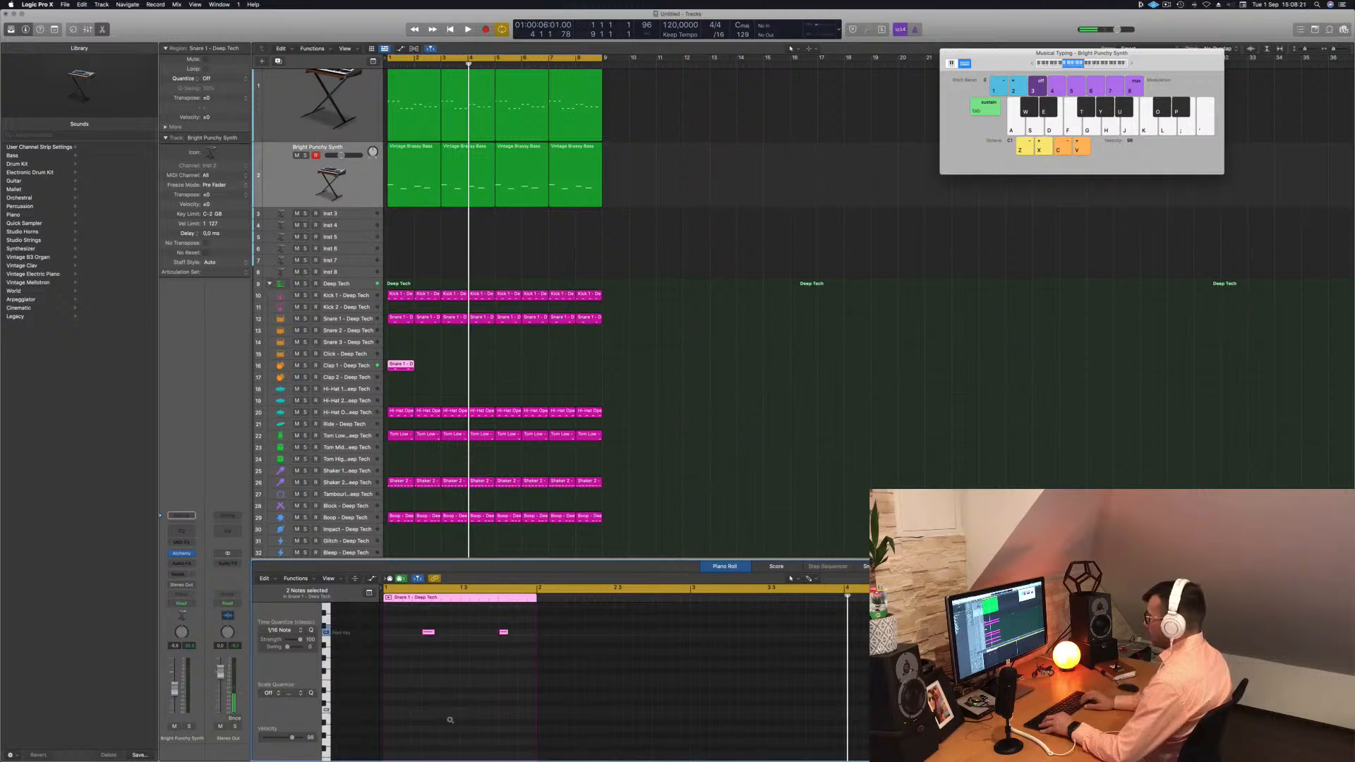
{"action": "key", "text": "space"}
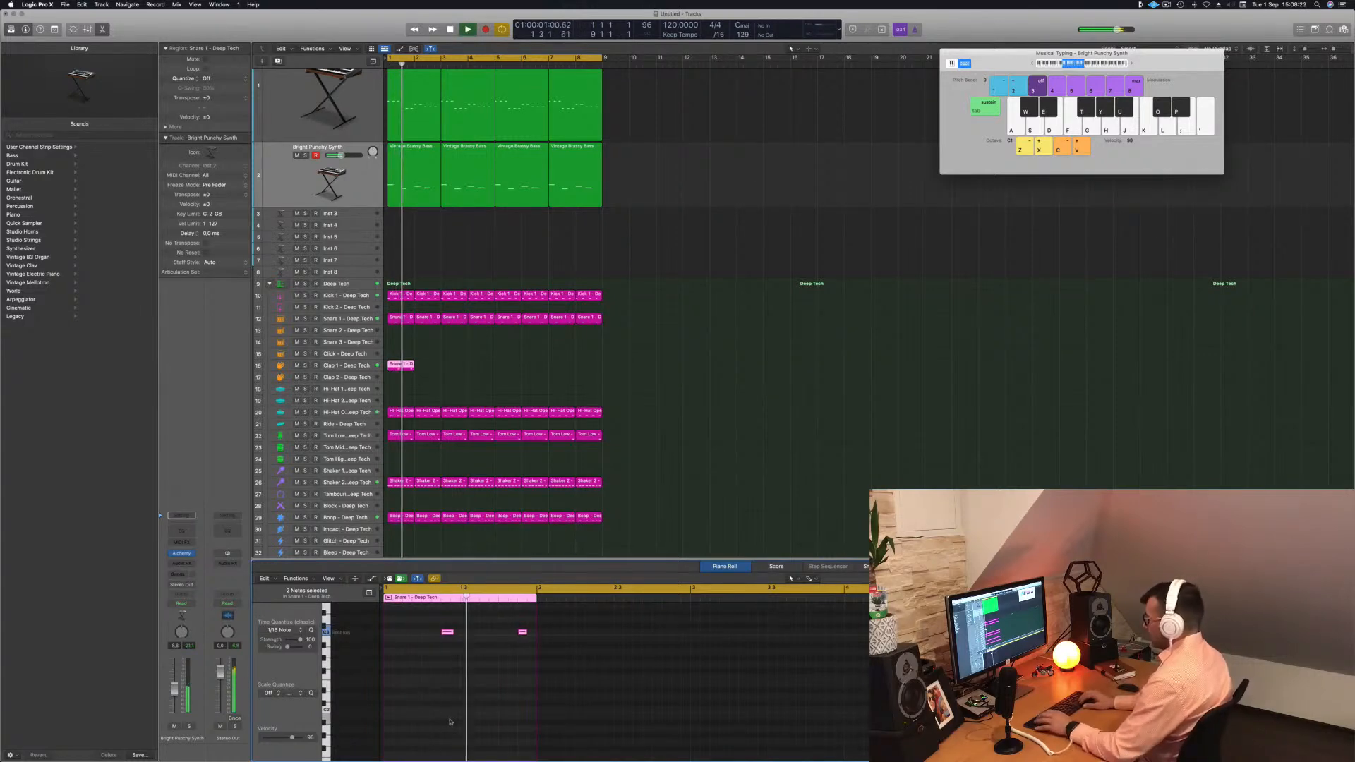
Step: Repeat the shifted Clap 1 region across all eight bars and load the Clap 1 - Deep Bass House sound on its track
{"action": "scroll", "coordinate": [404, 377], "scroll_direction": "right", "scroll_amount": 1}
{"action": "left_click_drag", "start_coordinate": [394, 366], "coordinate": [454, 370]}
{"action": "left_click_drag", "start_coordinate": [418, 368], "coordinate": [507, 371]}
{"action": "key", "text": "Return"}
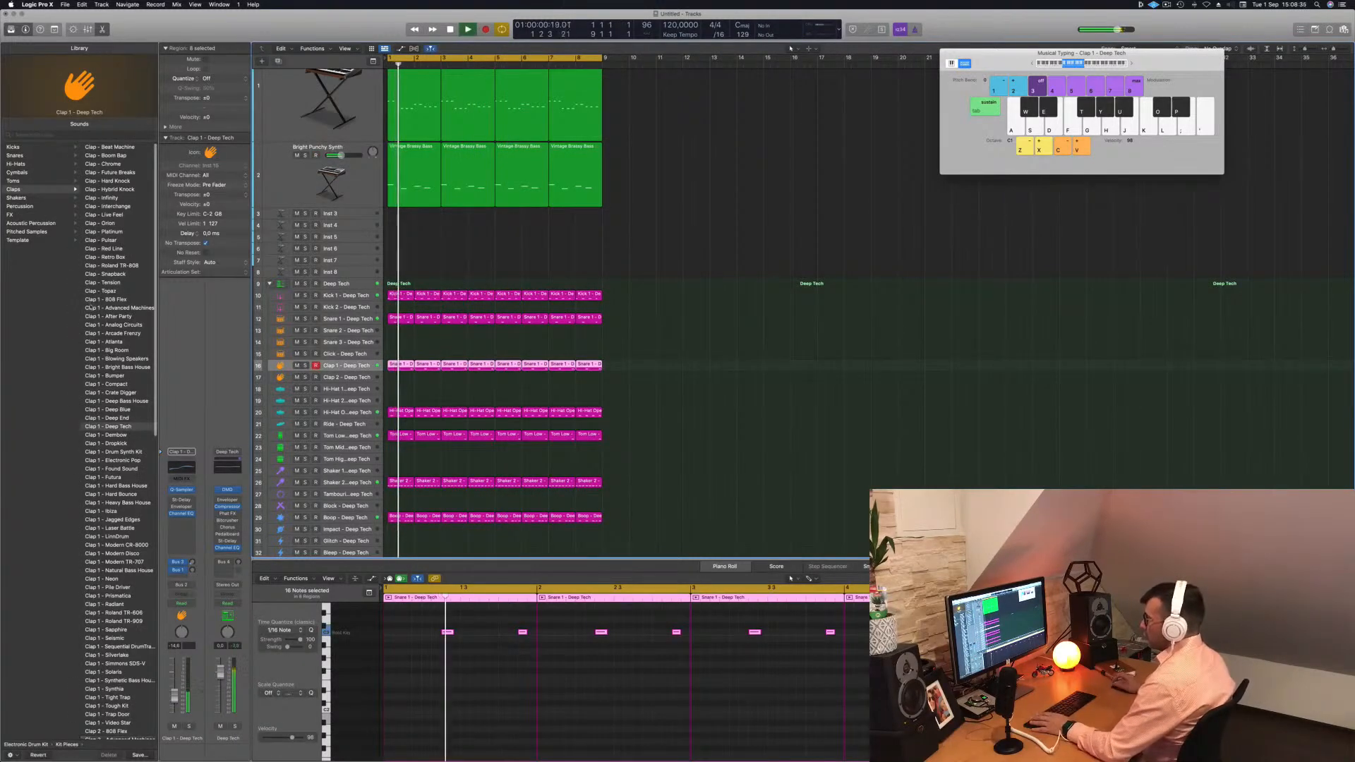
{"action": "left_click", "coordinate": [110, 385]}
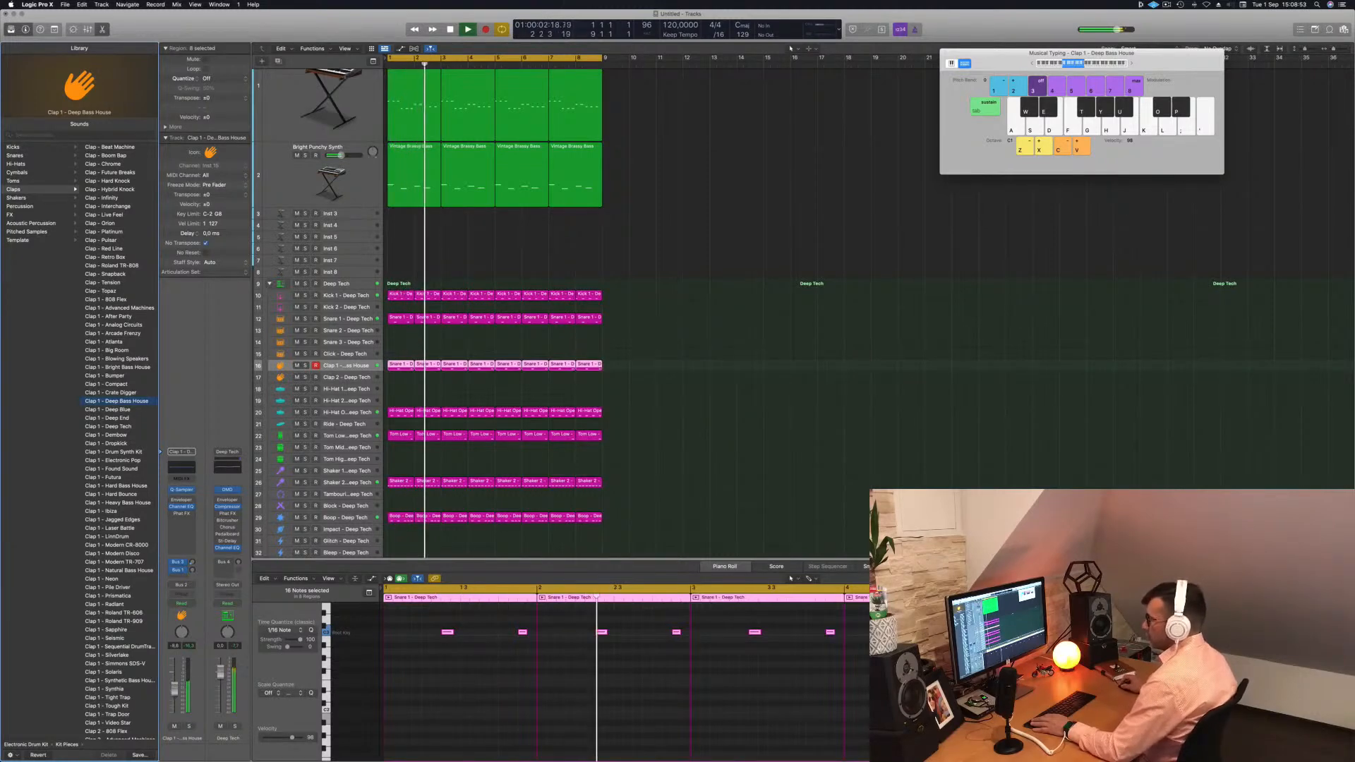
{"action": "left_click", "coordinate": [646, 244]}
Step: Copy the first Tom Low region onto the Tom Mid track and duplicate its note at two later positions in the bar
{"action": "scroll", "coordinate": [704, 320], "scroll_direction": "down", "scroll_amount": 1}
{"action": "scroll", "coordinate": [704, 320], "scroll_direction": "down", "scroll_amount": 3}
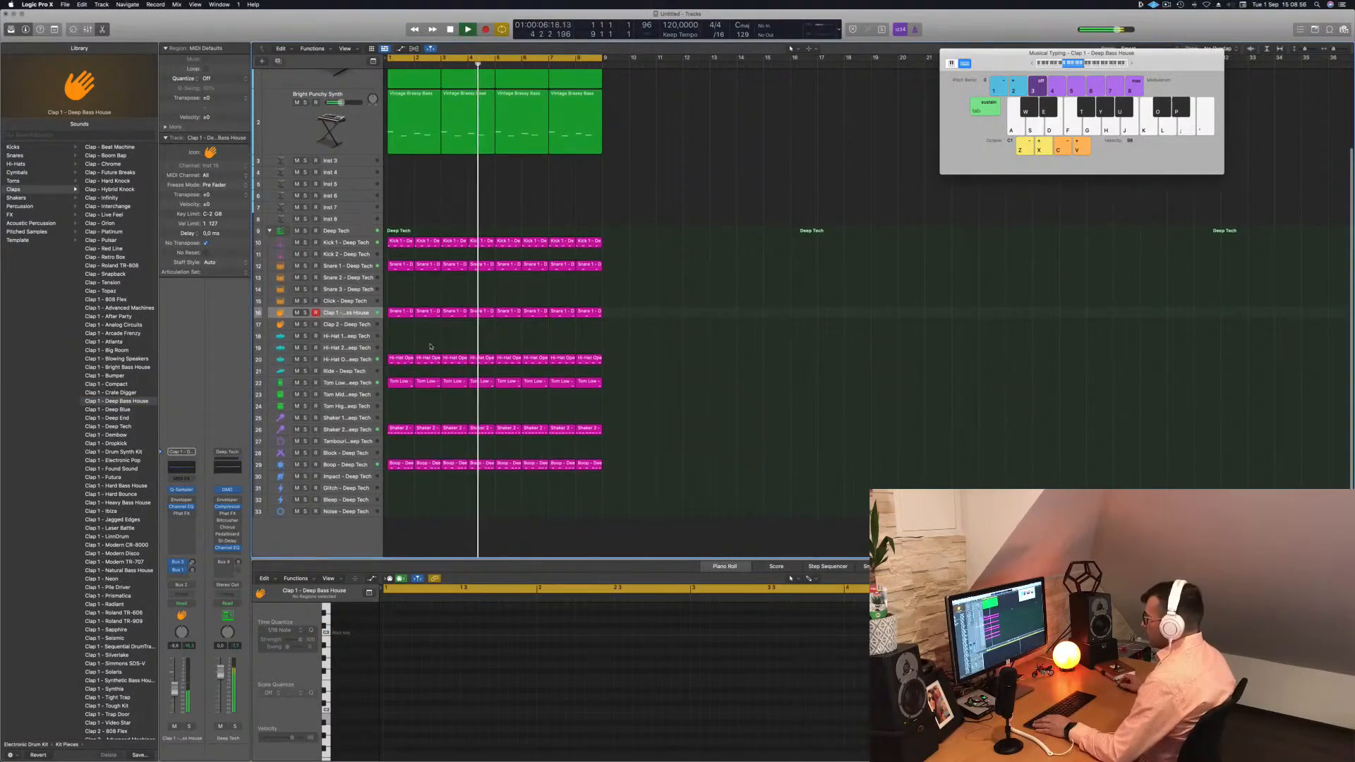
{"action": "left_click_drag", "start_coordinate": [403, 389], "coordinate": [401, 396]}
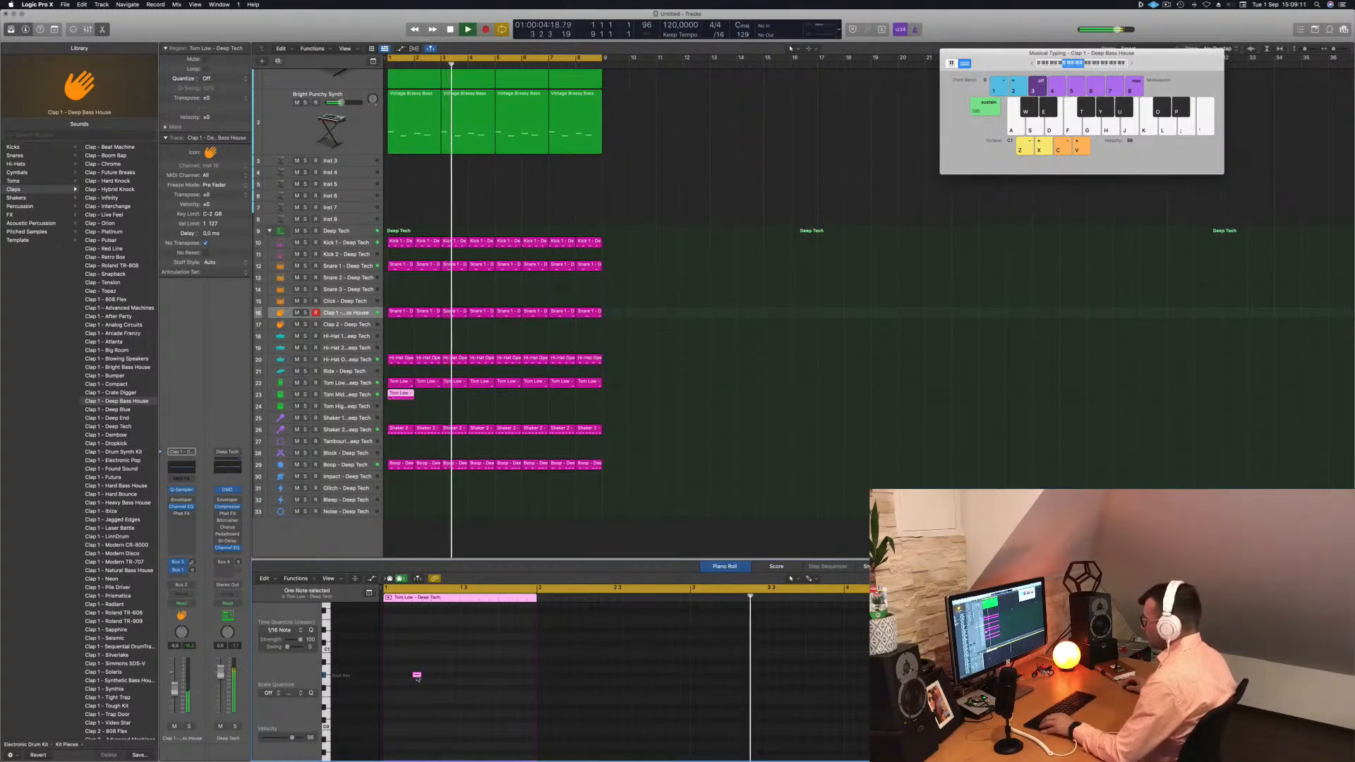
{"action": "left_click_drag", "start_coordinate": [417, 675], "coordinate": [475, 676]}
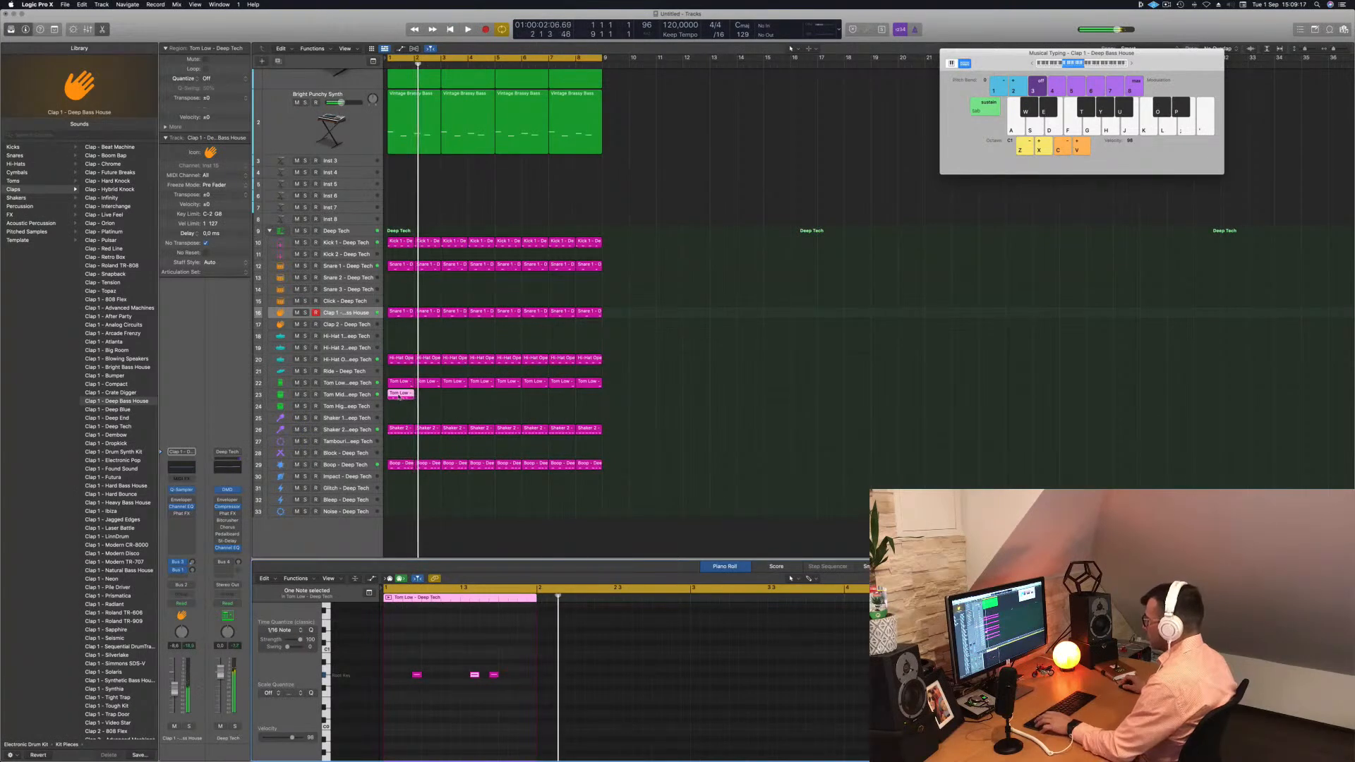
Step: Repeat the edited Tom Mid region across all eight bars, select all its notes, and play the loop with the Tom Mid track selected
{"action": "left_click_drag", "start_coordinate": [400, 396], "coordinate": [507, 399]}
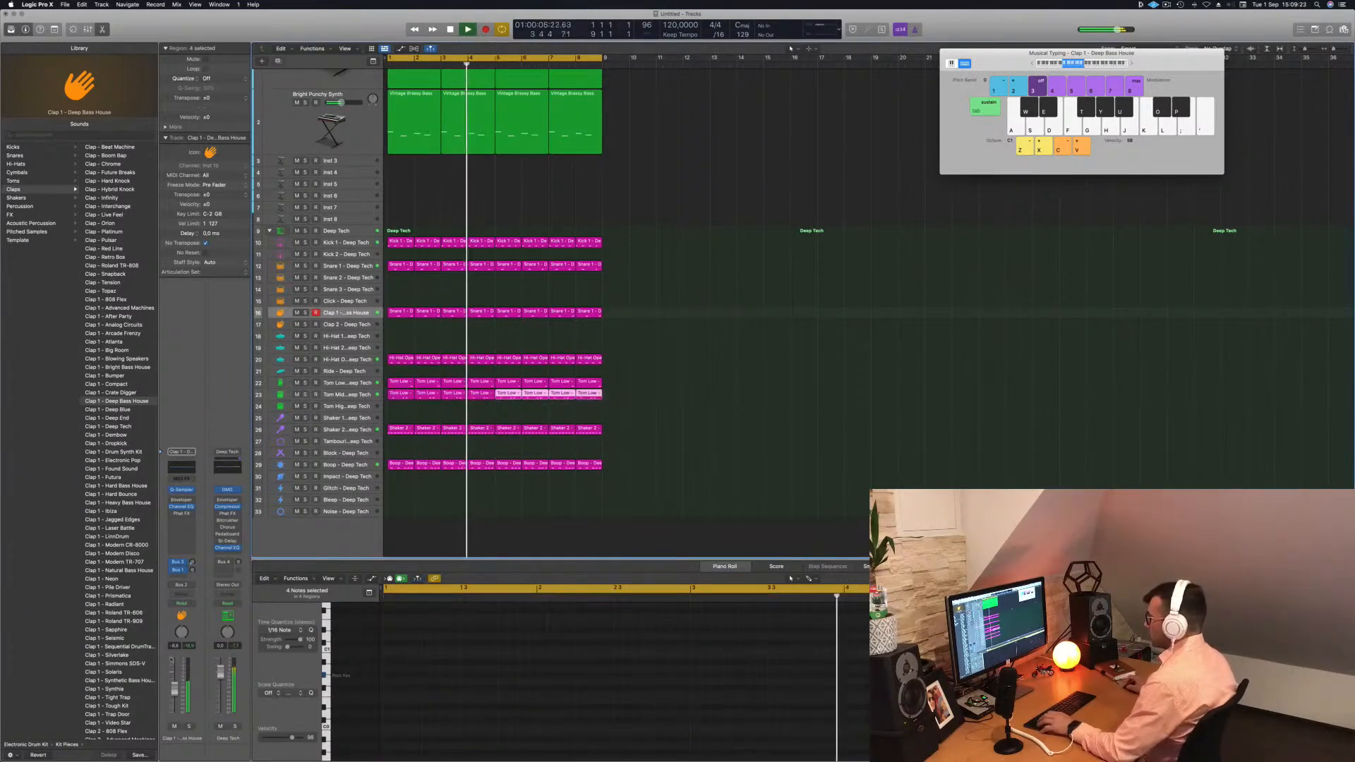
{"action": "left_click_drag", "start_coordinate": [651, 396], "coordinate": [391, 408]}
{"action": "left_click", "coordinate": [433, 719]}
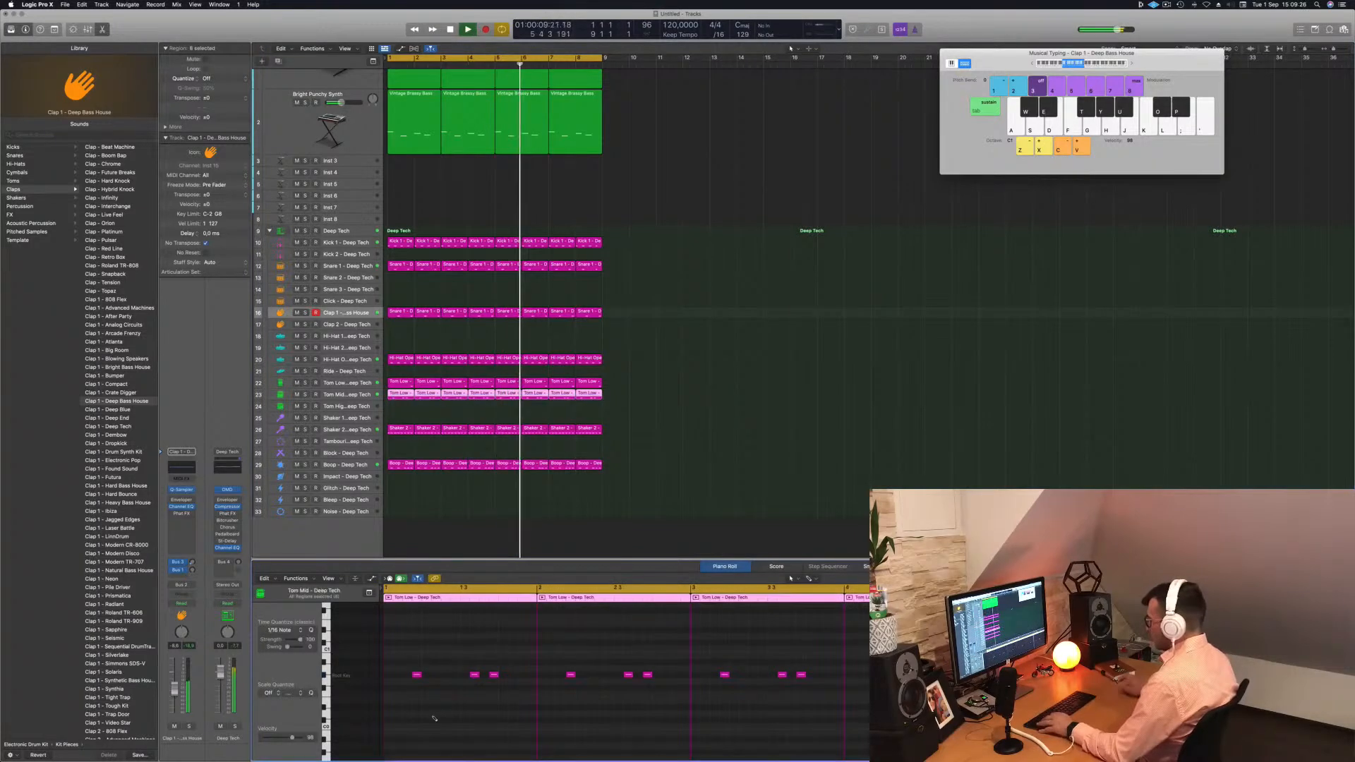
{"action": "key", "text": "super+a"}
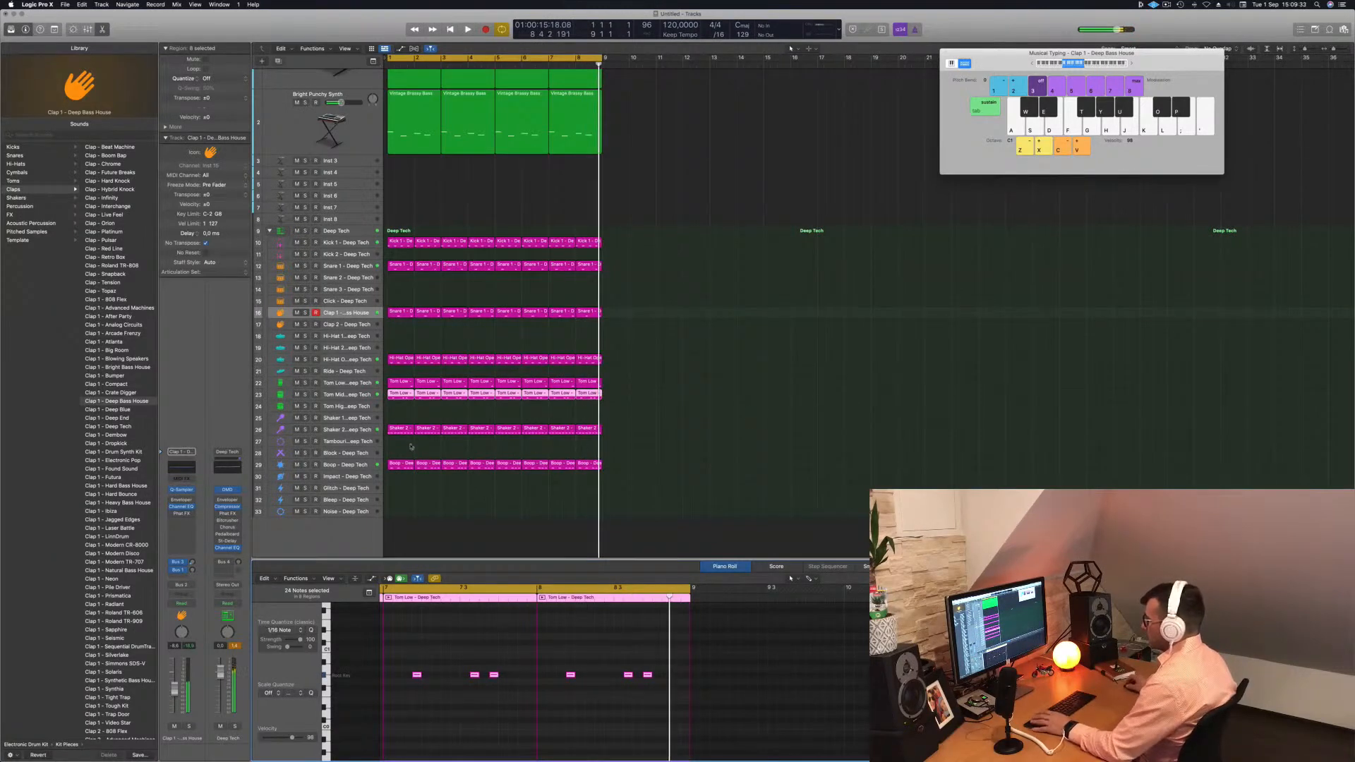
{"action": "key", "text": "space"}
{"action": "left_click", "coordinate": [347, 394]}
Step: Audition successive Tom Low sounds on the Tom Mid track, from around Pulsar to Synthetic Bass House, while the loop plays
{"action": "left_click", "coordinate": [106, 448]}
{"action": "key", "text": "Down"}
{"action": "key", "text": "Down"}
{"action": "key", "text": "Down"}
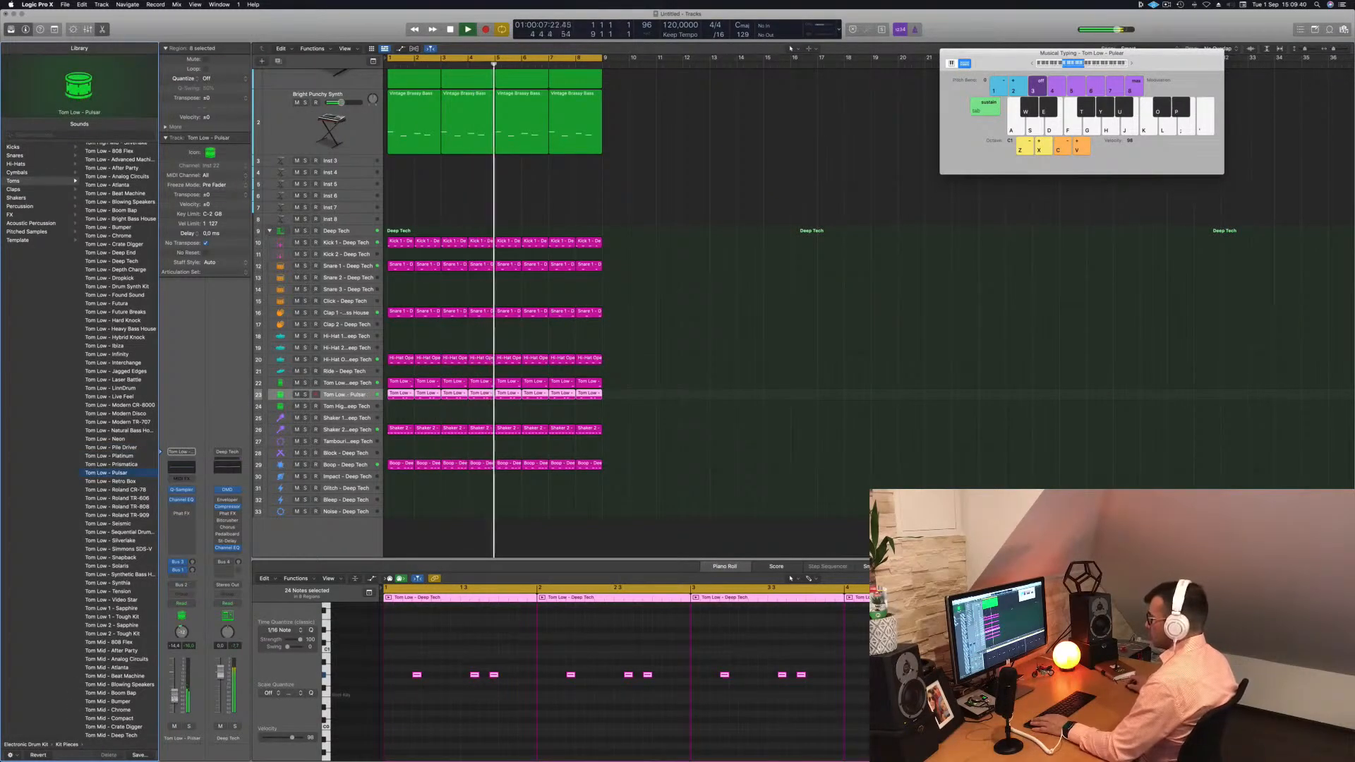
{"action": "key", "text": "Down"}
{"action": "key", "text": "Down"}
{"action": "key", "text": "Down"}
{"action": "key", "text": "Down"}
{"action": "key", "text": "Down"}
{"action": "key", "text": "Down"}
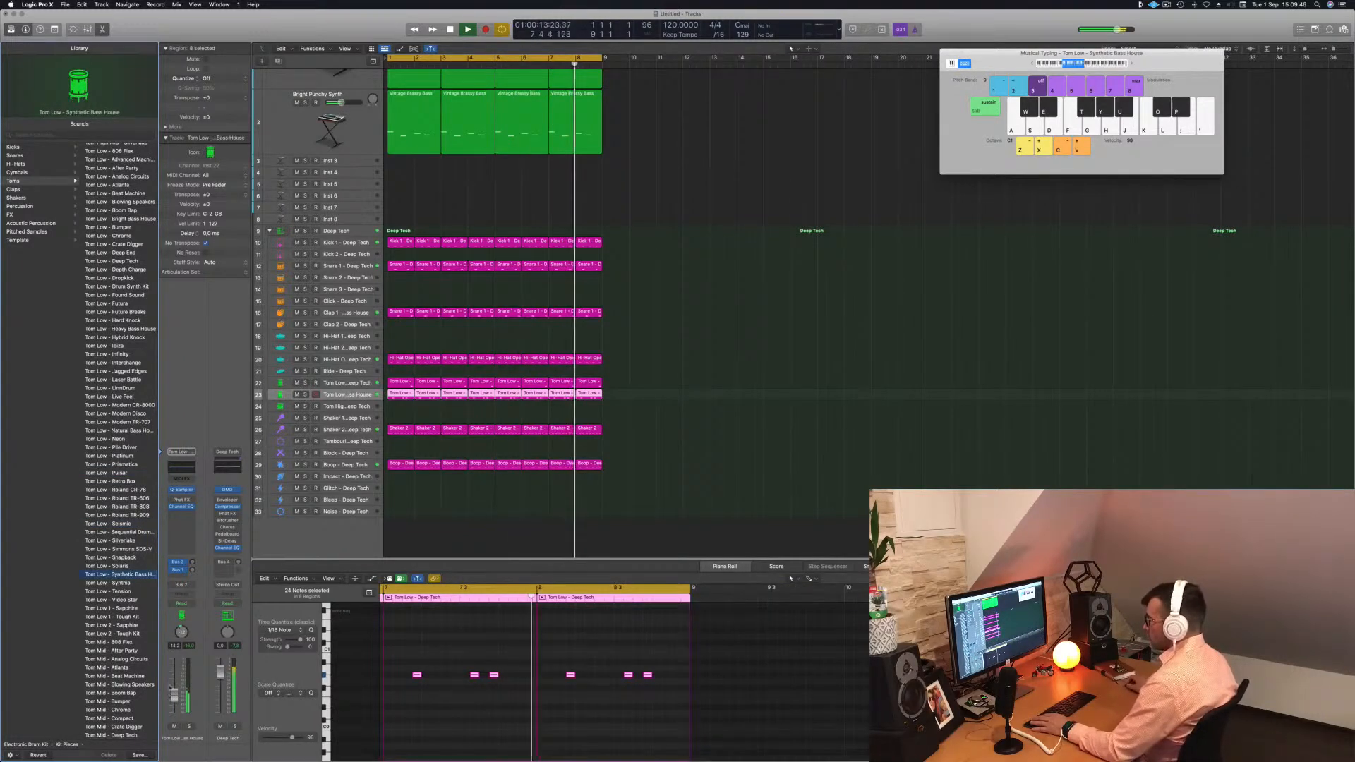
Step: Try the Tom Mid - Ibiza sound and settle on Tom Mid - Infinity for the Tom Mid track
{"action": "scroll", "coordinate": [97, 443], "scroll_direction": "up", "scroll_amount": 10}
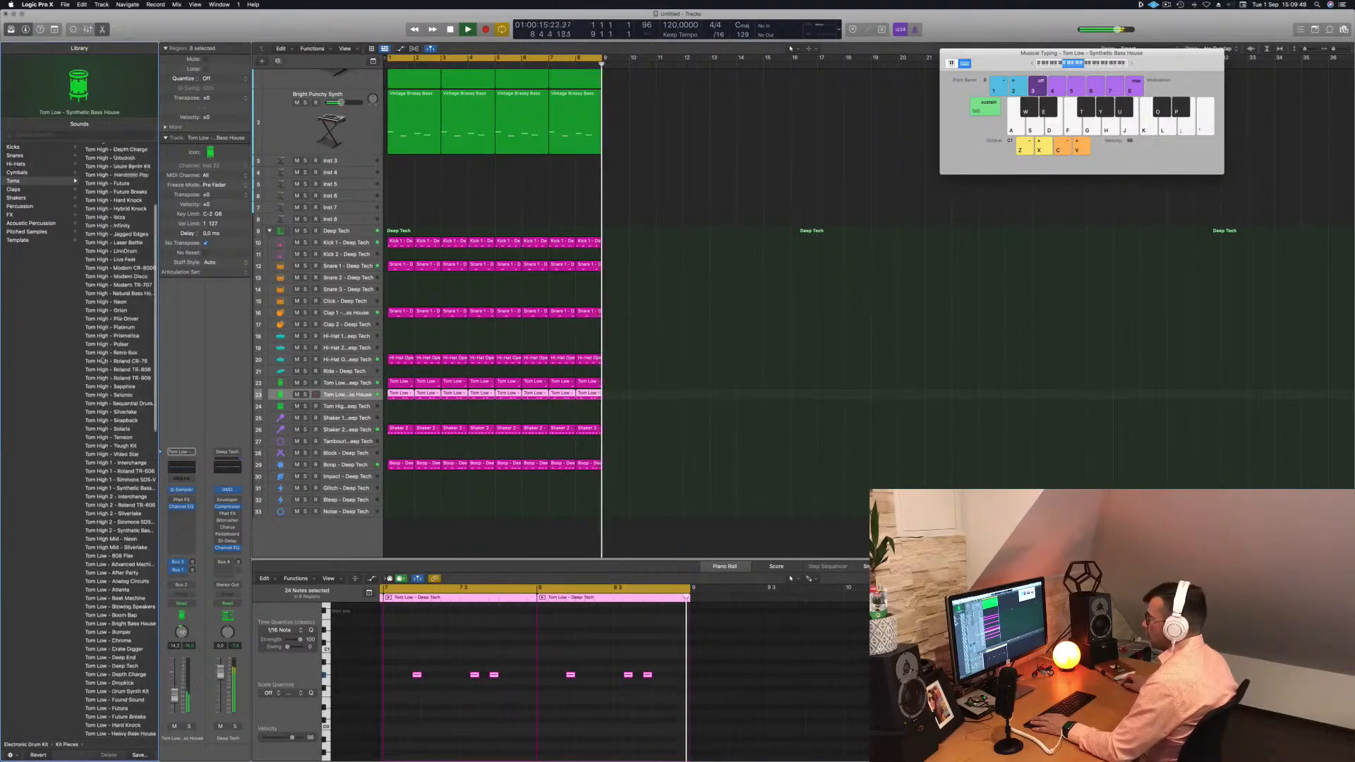
{"action": "scroll", "coordinate": [124, 583], "scroll_direction": "down", "scroll_amount": 15}
{"action": "left_click", "coordinate": [106, 396]}
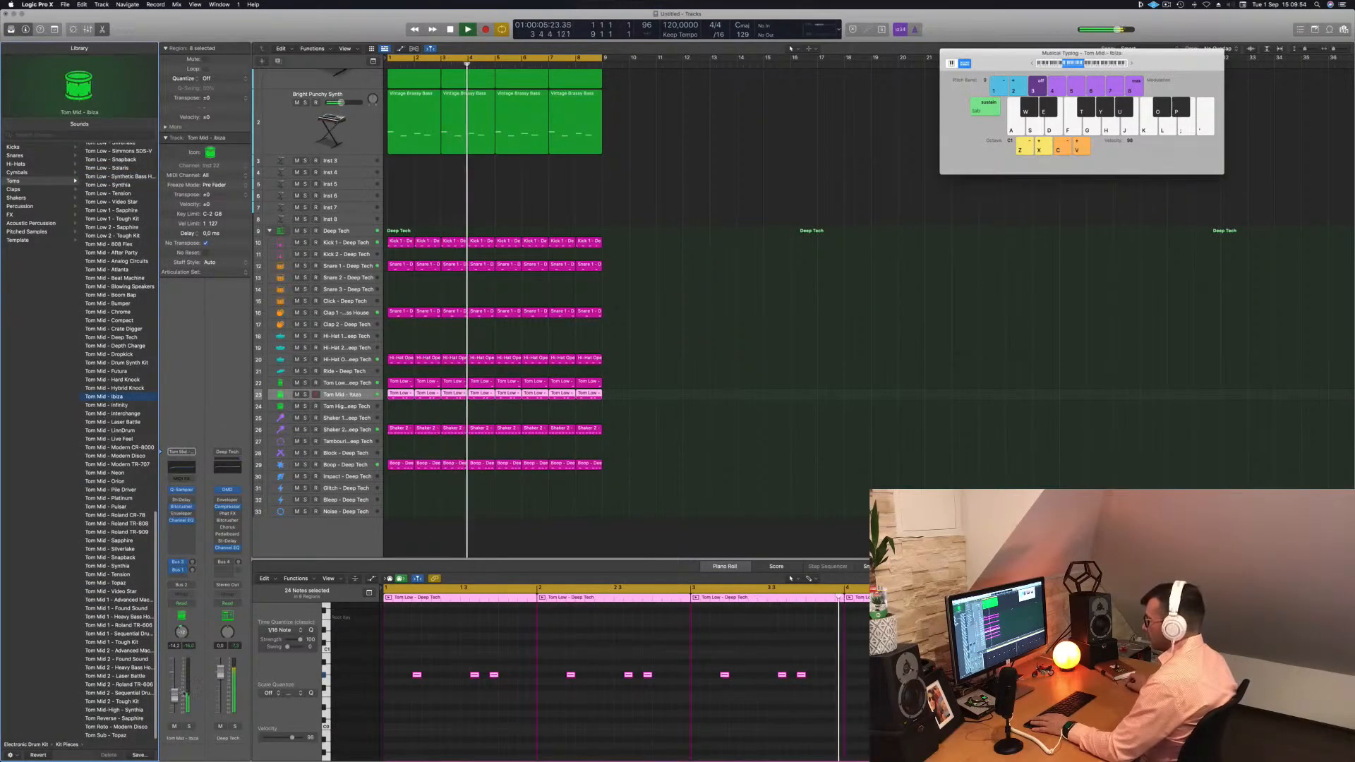
{"action": "left_click", "coordinate": [113, 406]}
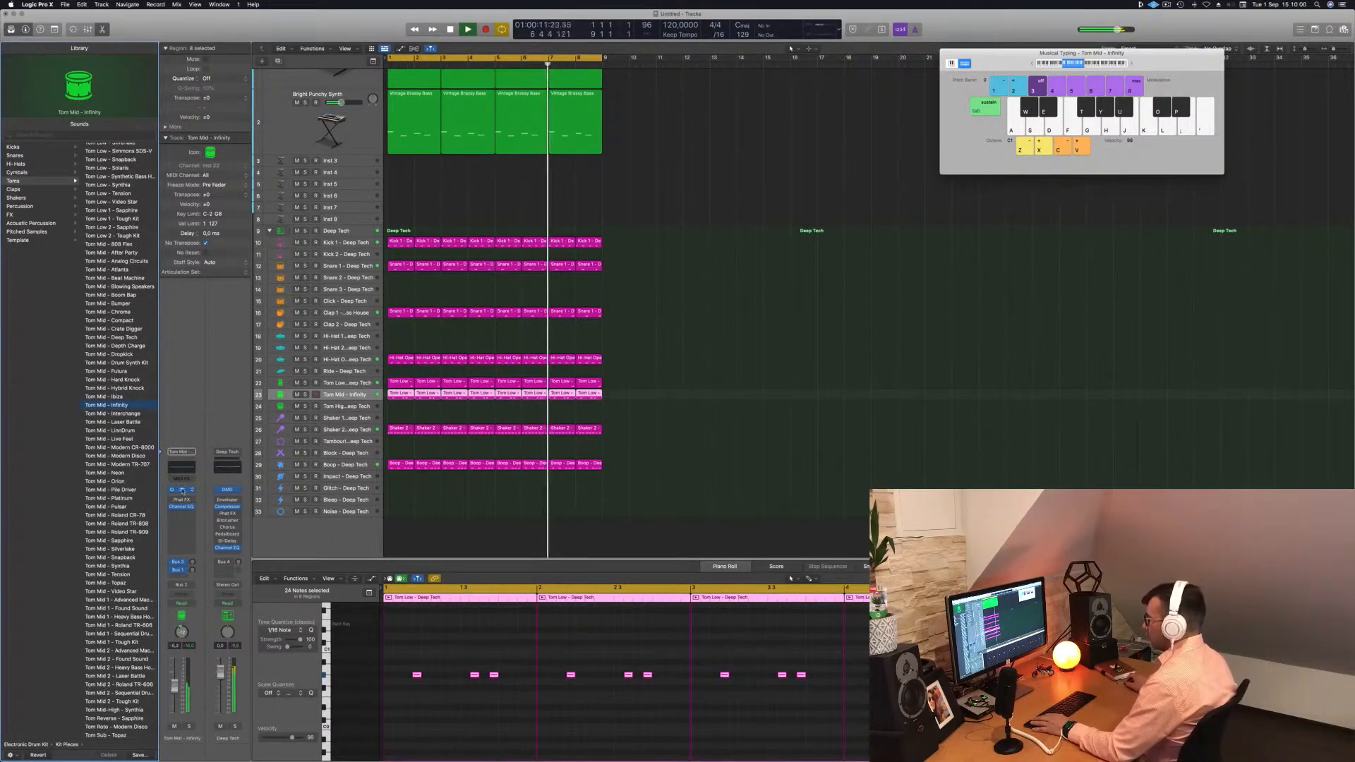
Step: In the tom's Quick Sampler, shorten the sample to end at about 0.272 s and add a fade-out of about 0.195 s
{"action": "left_click", "coordinate": [181, 490]}
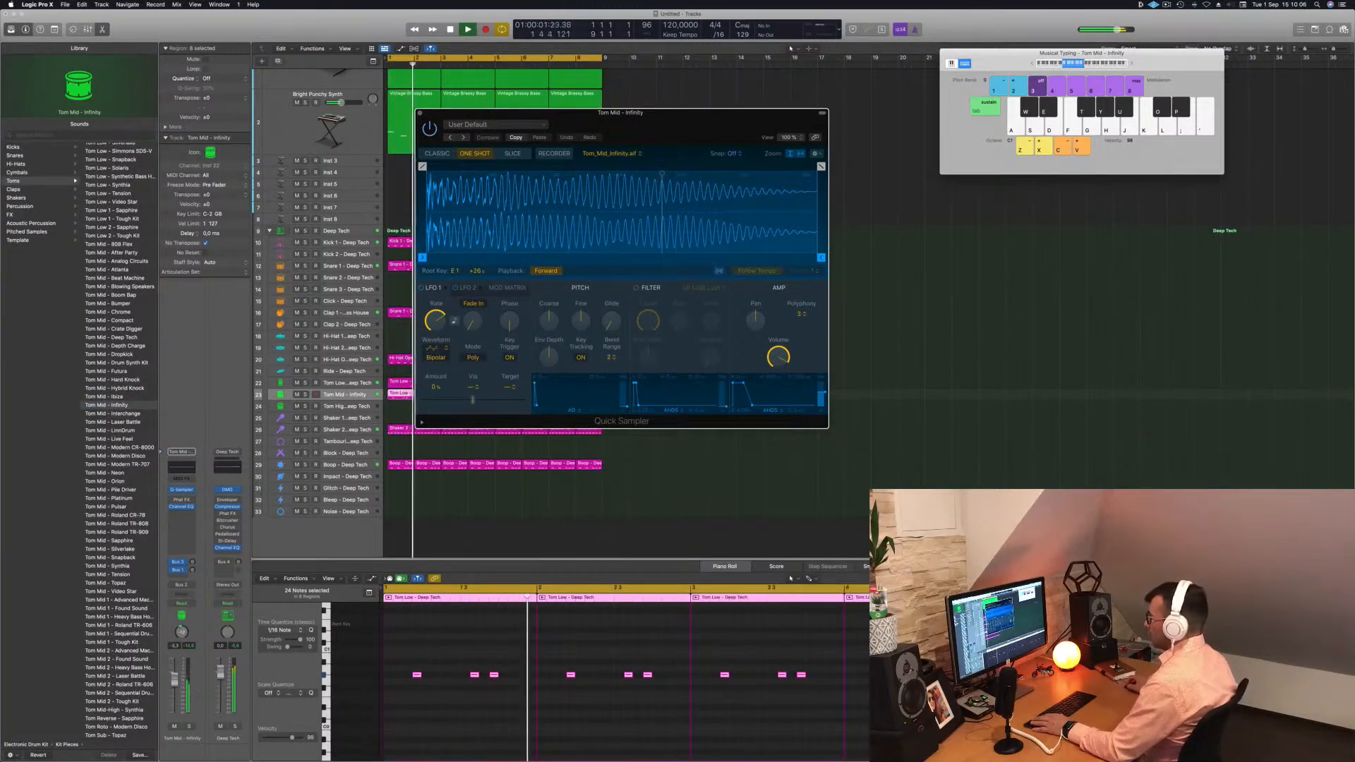
{"action": "left_click_drag", "start_coordinate": [821, 258], "coordinate": [599, 255]}
{"action": "left_click_drag", "start_coordinate": [801, 166], "coordinate": [535, 167]}
{"action": "left_click_drag", "start_coordinate": [583, 114], "coordinate": [607, 96]}
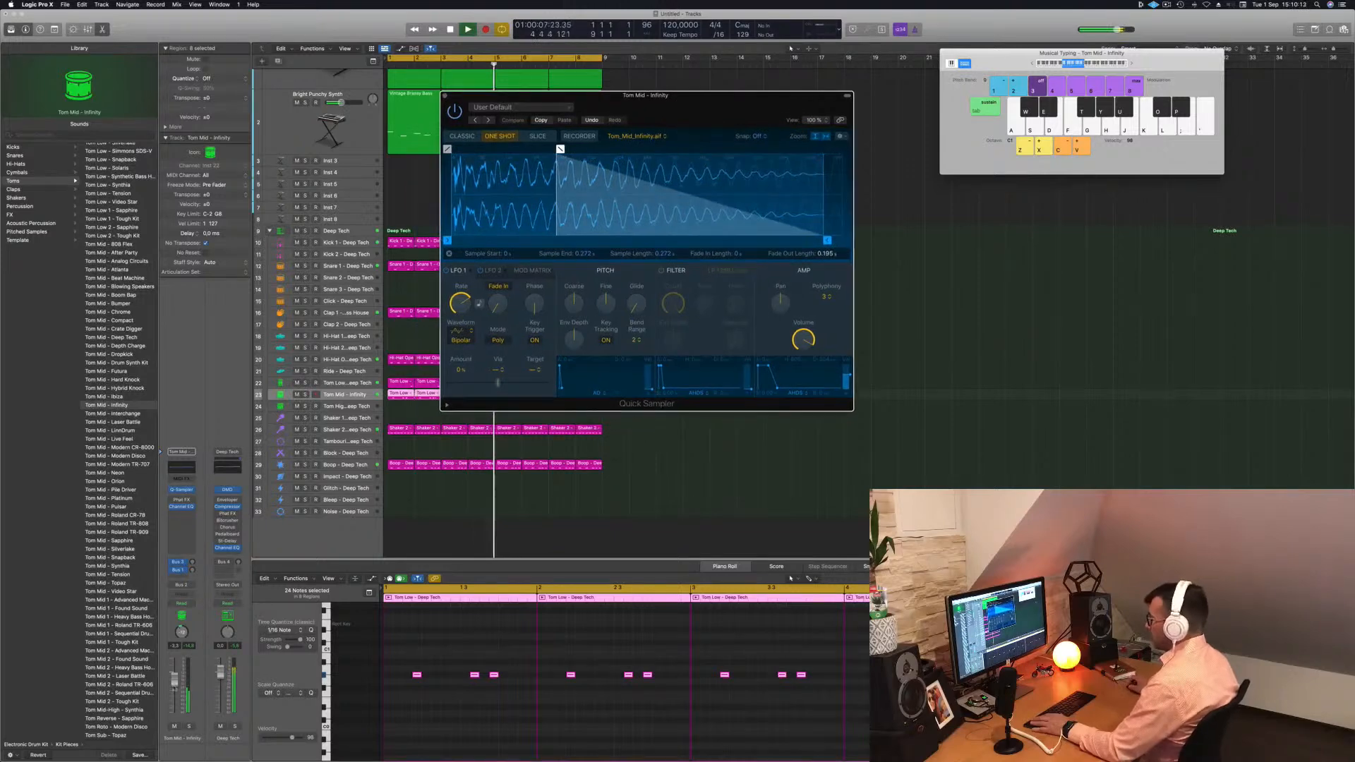
Step: Lower the Tom Mid - Infinity track's volume slightly, close its Quick Sampler, and deselect the regions
{"action": "left_click", "coordinate": [174, 682]}
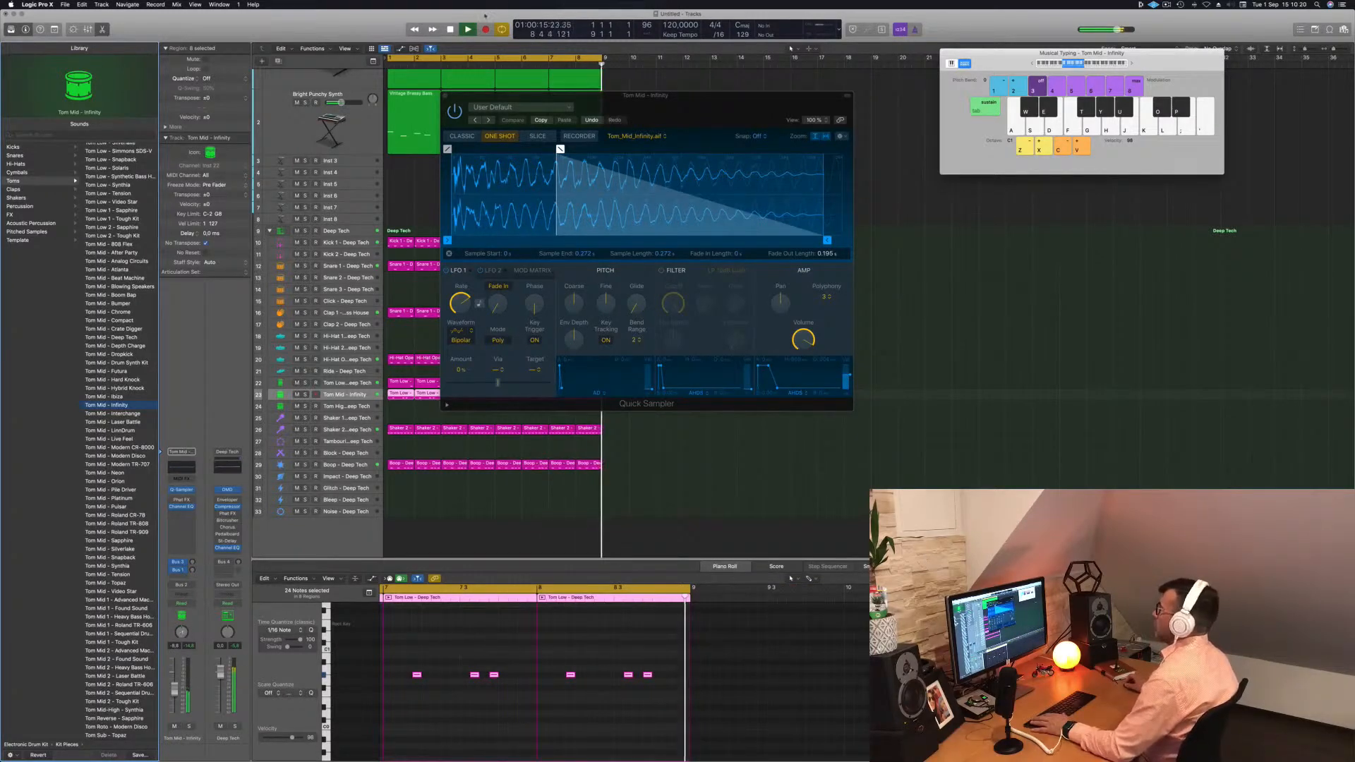
{"action": "left_click_drag", "start_coordinate": [444, 96], "coordinate": [428, 100]}
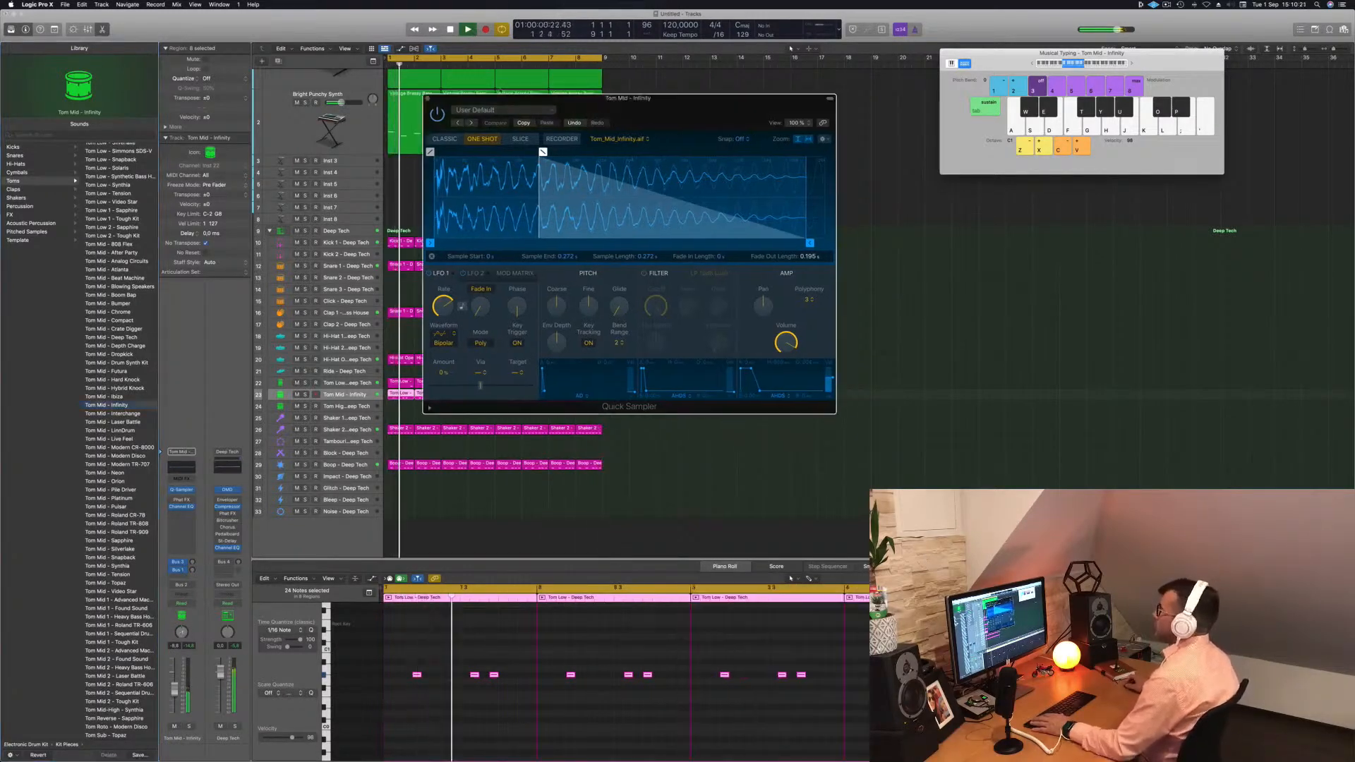
{"action": "left_click", "coordinate": [428, 99]}
{"action": "left_click", "coordinate": [650, 198]}
Step: Mute and unmute the Bright Punchy Synth track during playback to compare the loop without it
{"action": "scroll", "coordinate": [646, 196], "scroll_direction": "up", "scroll_amount": 3}
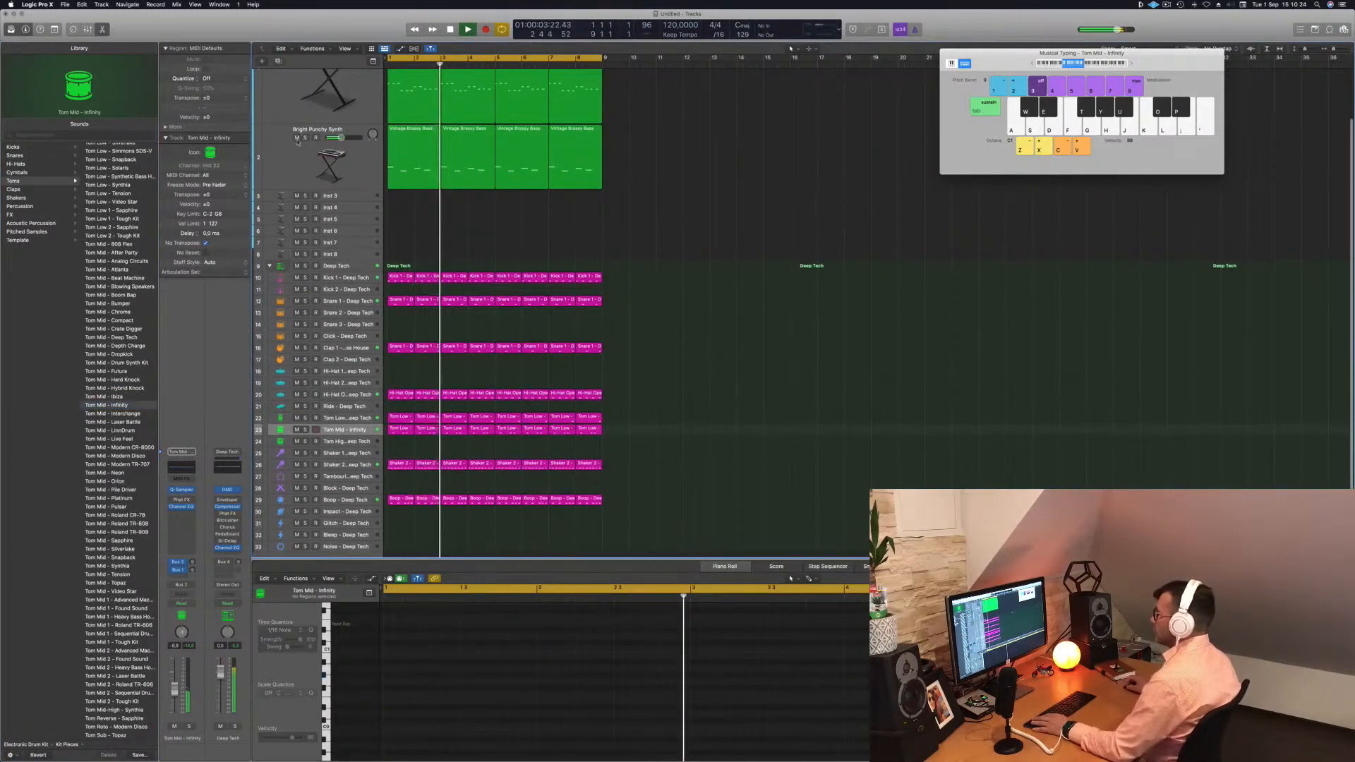
{"action": "left_click", "coordinate": [297, 138]}
{"action": "left_click", "coordinate": [302, 159]}
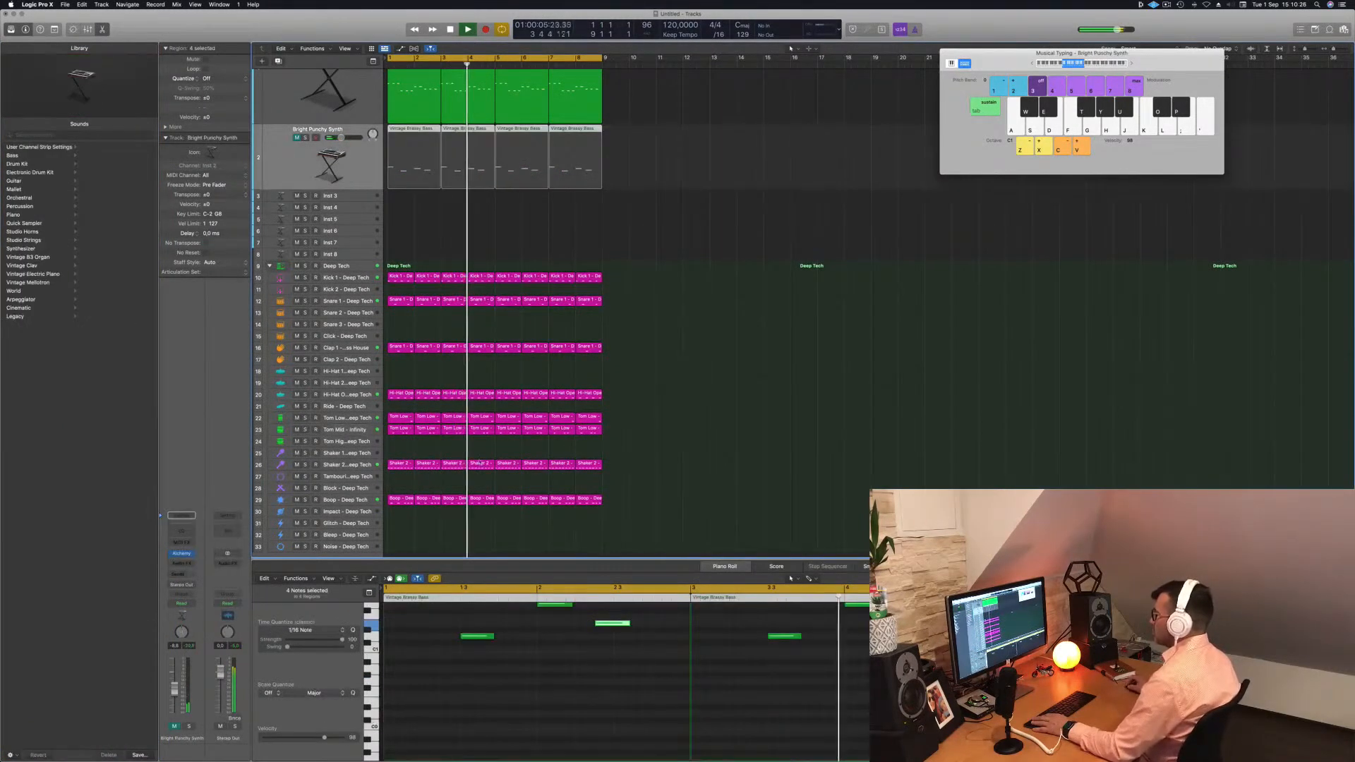
{"action": "scroll", "coordinate": [639, 399], "scroll_direction": "up", "scroll_amount": 3}
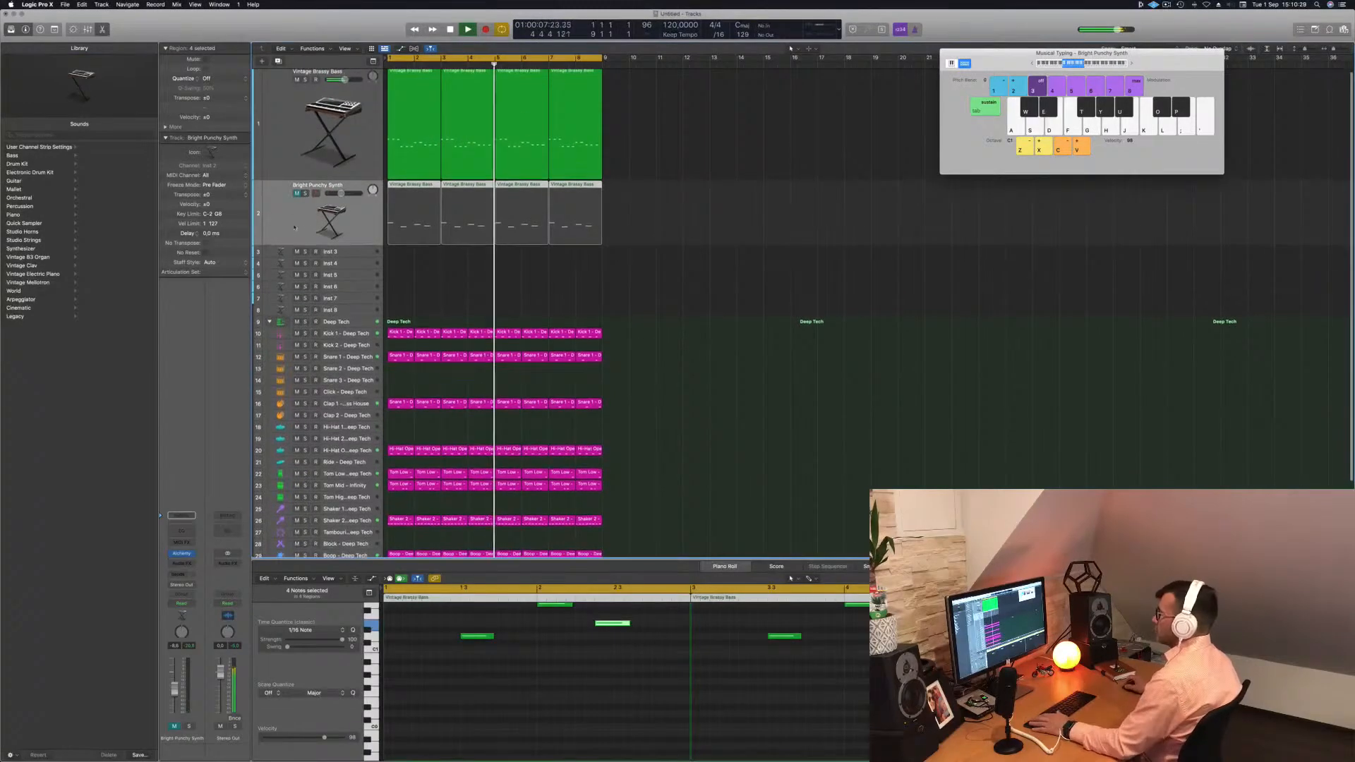
{"action": "left_click", "coordinate": [297, 194]}
Step: Mute the Vintage Brassy Bass track, replay the loop from the start to hear it without the bass, and unmute it
{"action": "left_click", "coordinate": [279, 159]}
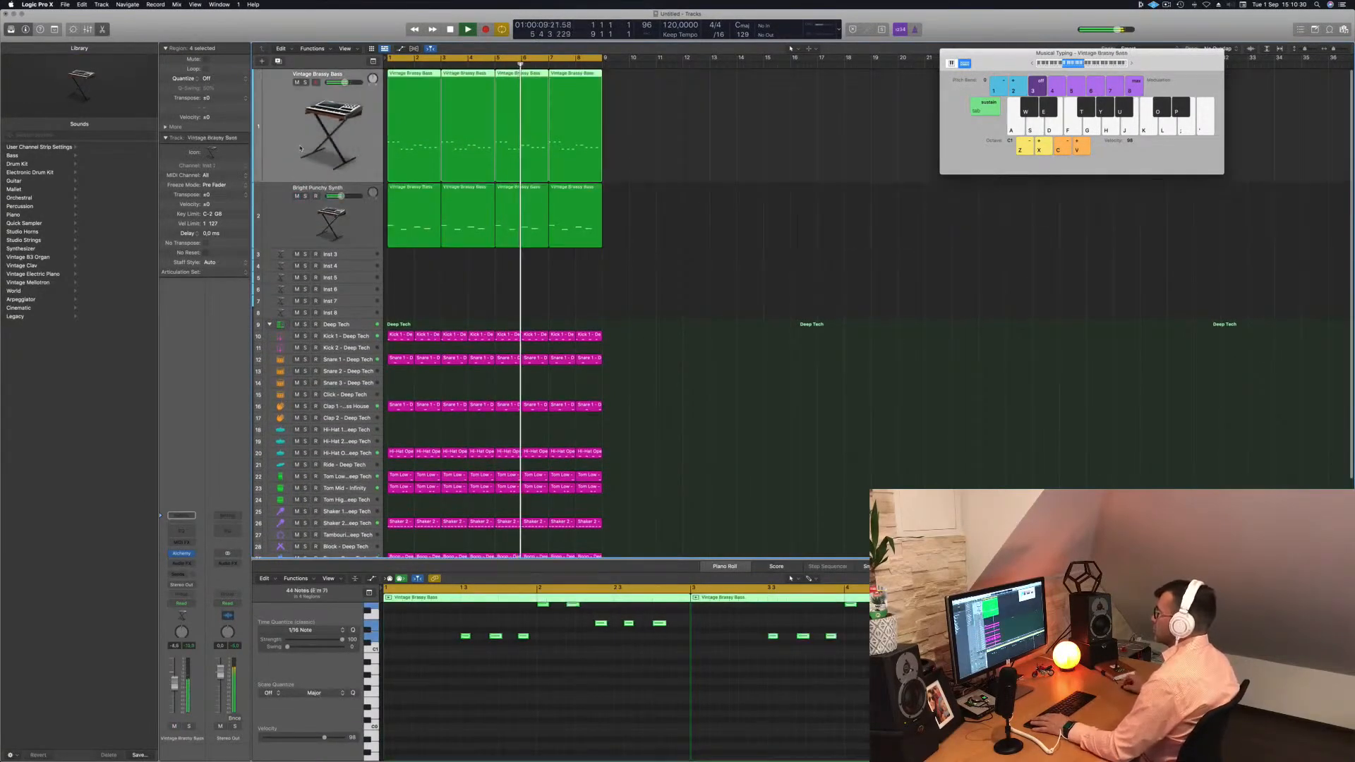
{"action": "key", "text": "m"}
{"action": "left_click", "coordinate": [325, 234]}
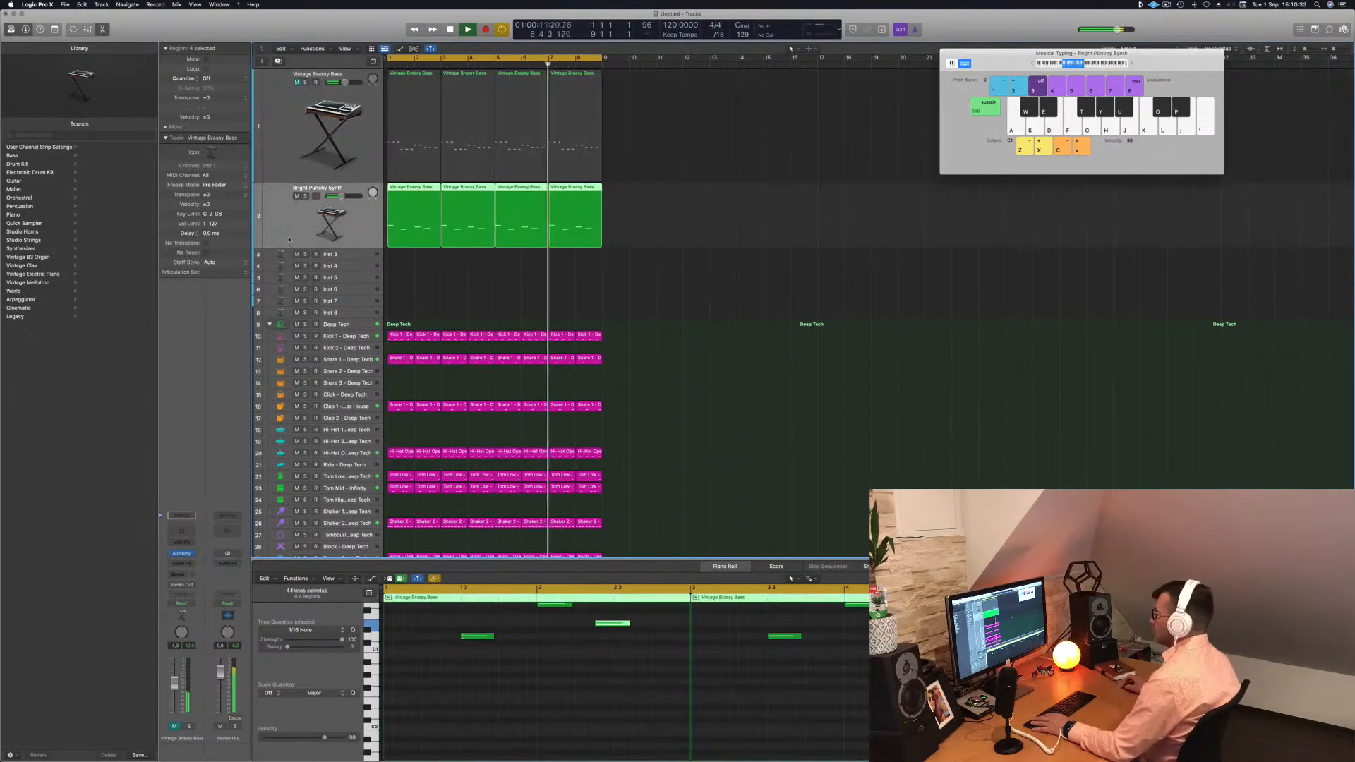
{"action": "key", "text": "space"}
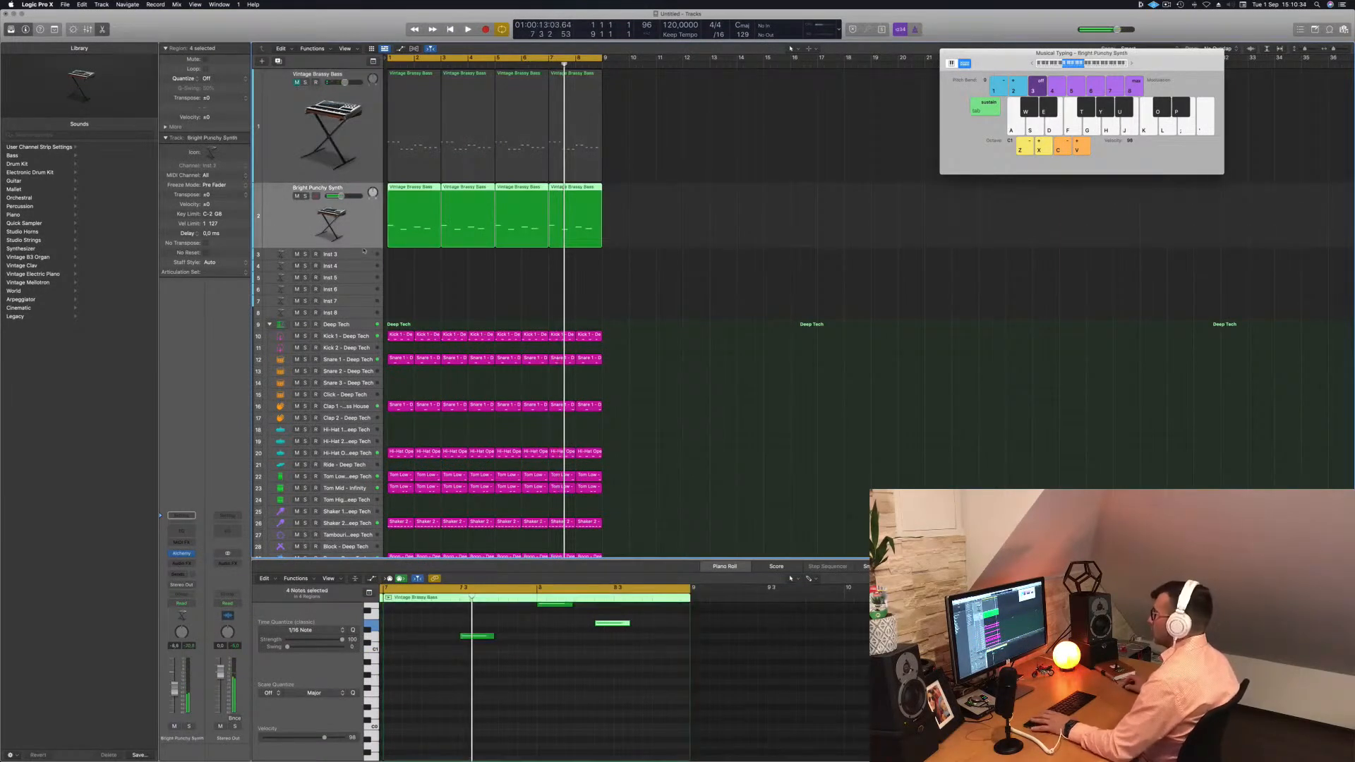
{"action": "key", "text": "Return"}
{"action": "key", "text": "space"}
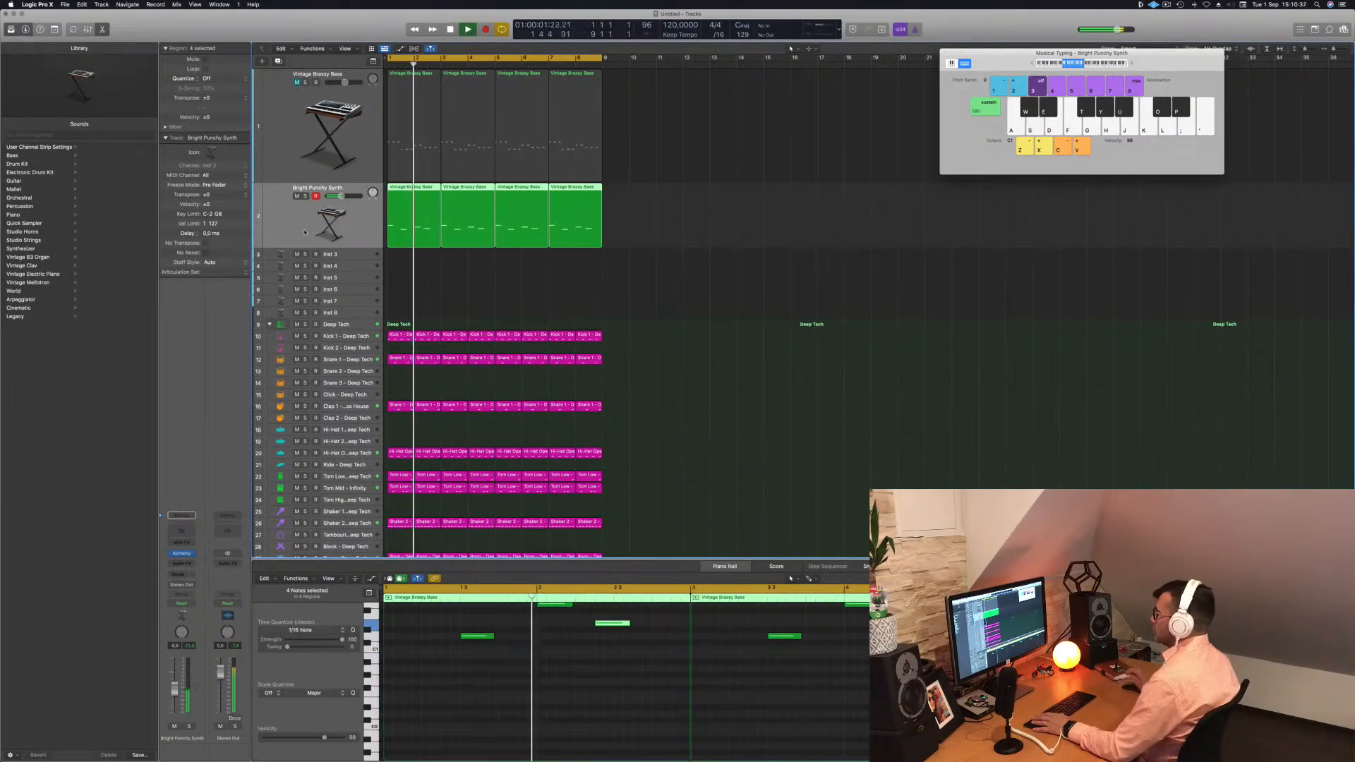
{"action": "left_click", "coordinate": [297, 83]}
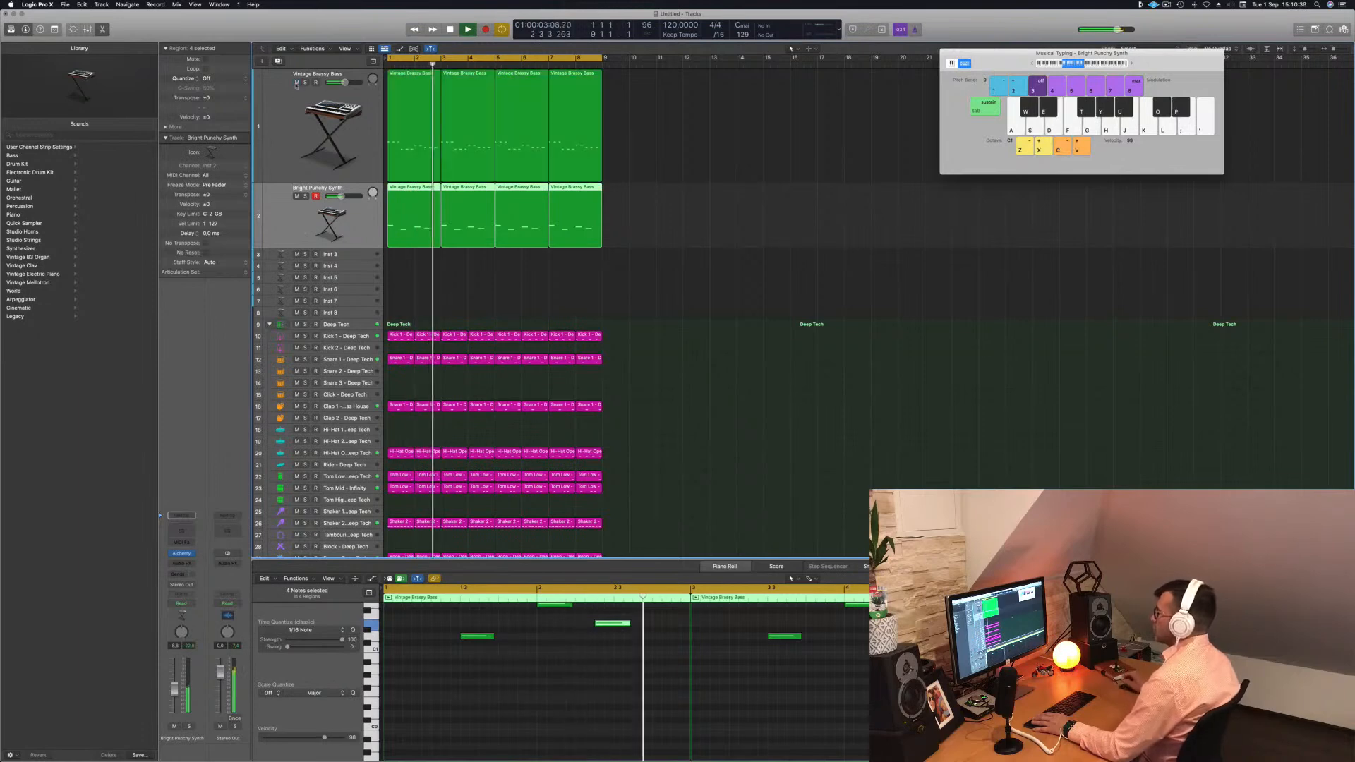
Step: Stop playback and create a Summing Stack from the Vintage Brassy Bass track
{"action": "left_click", "coordinate": [269, 147]}
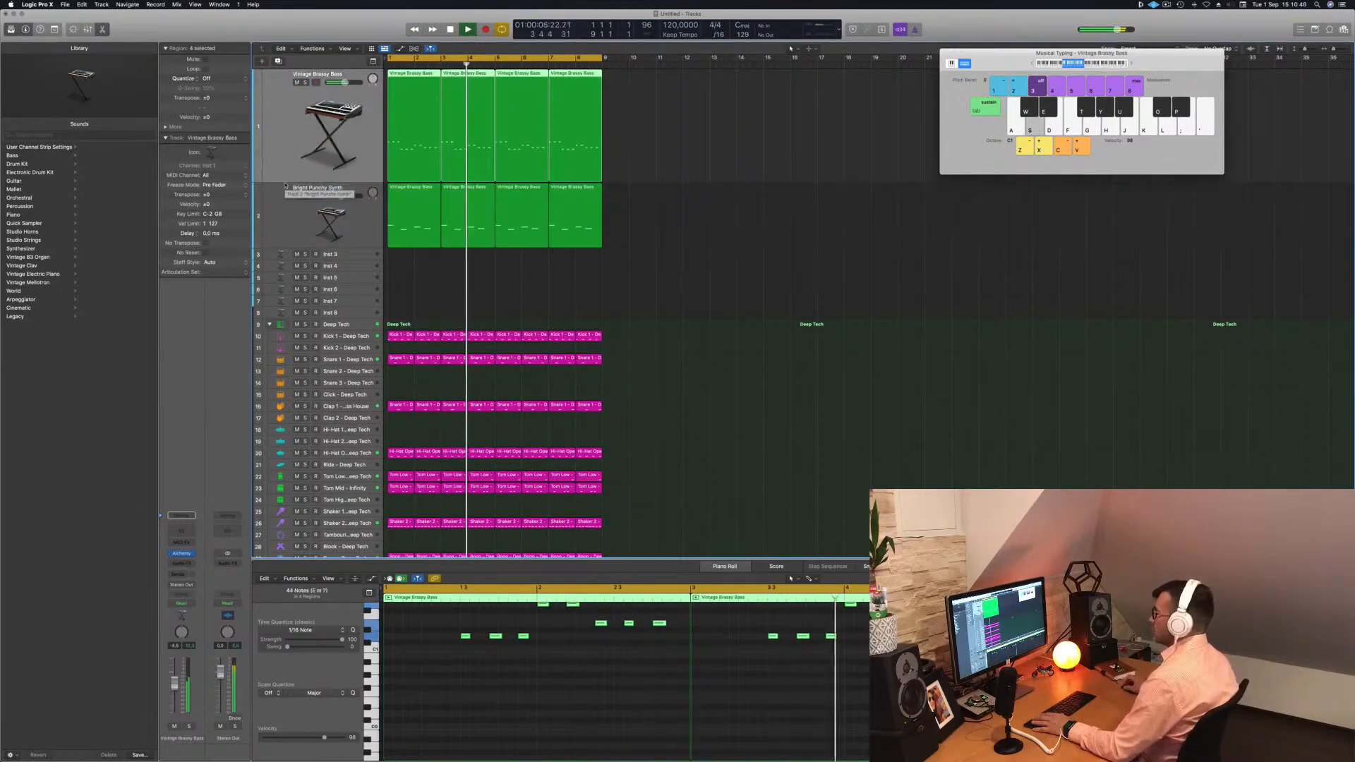
{"action": "key", "text": "space"}
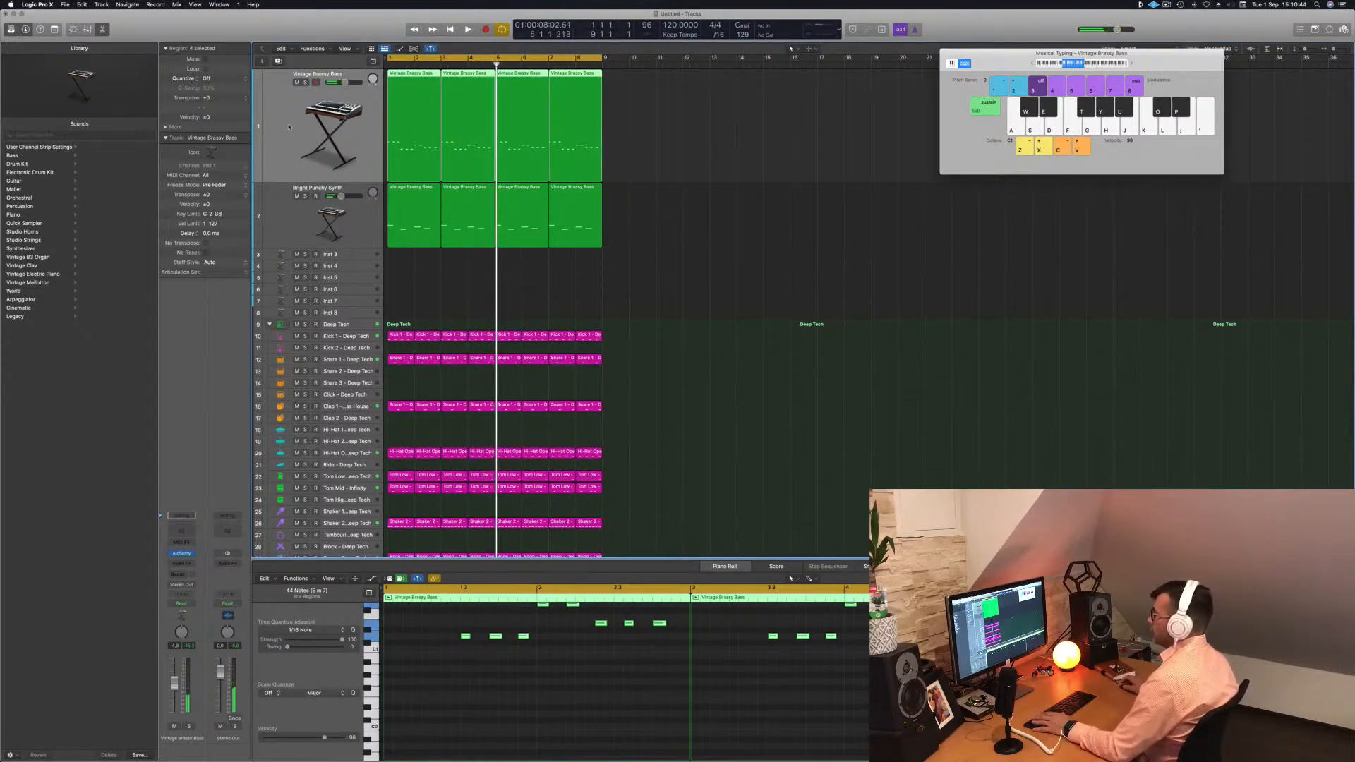
{"action": "left_click", "coordinate": [289, 127]}
{"action": "left_click", "coordinate": [782, 140]}
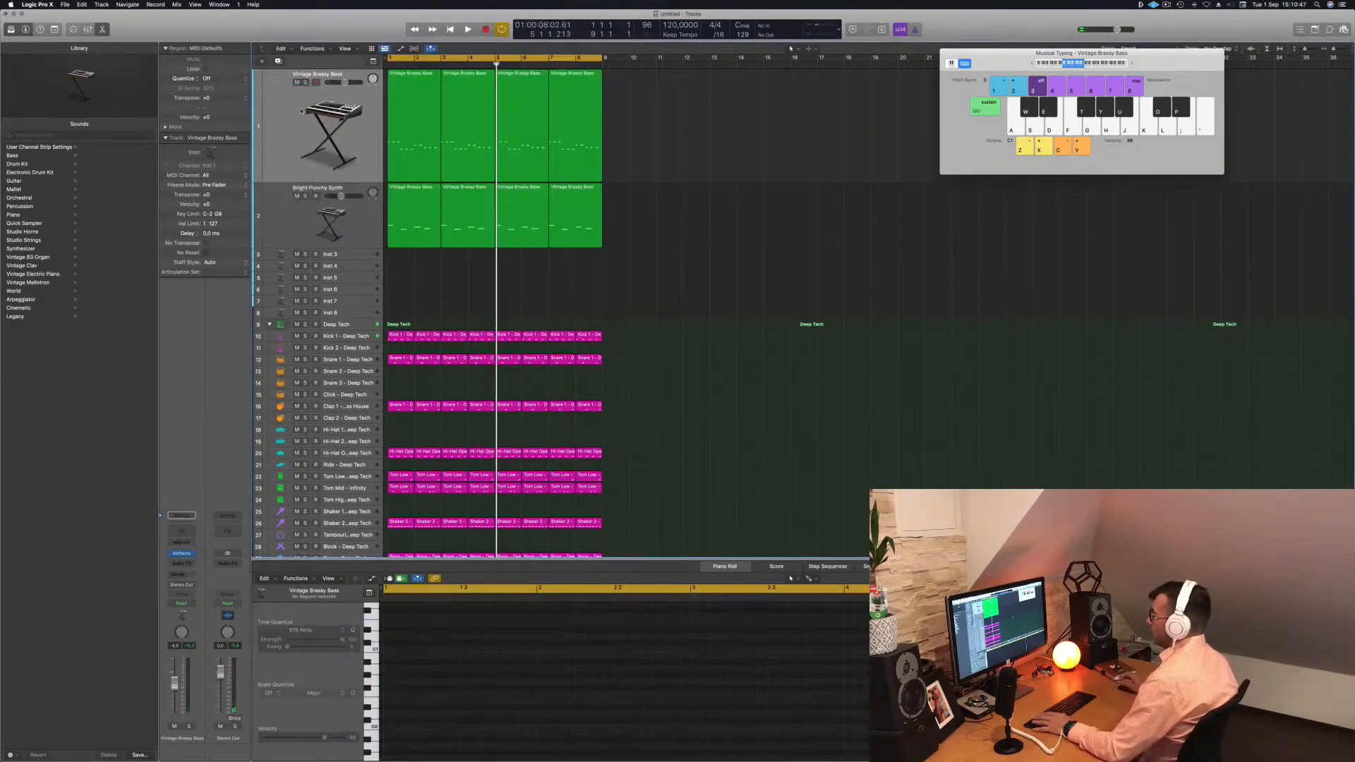
{"action": "right_click", "coordinate": [380, 149]}
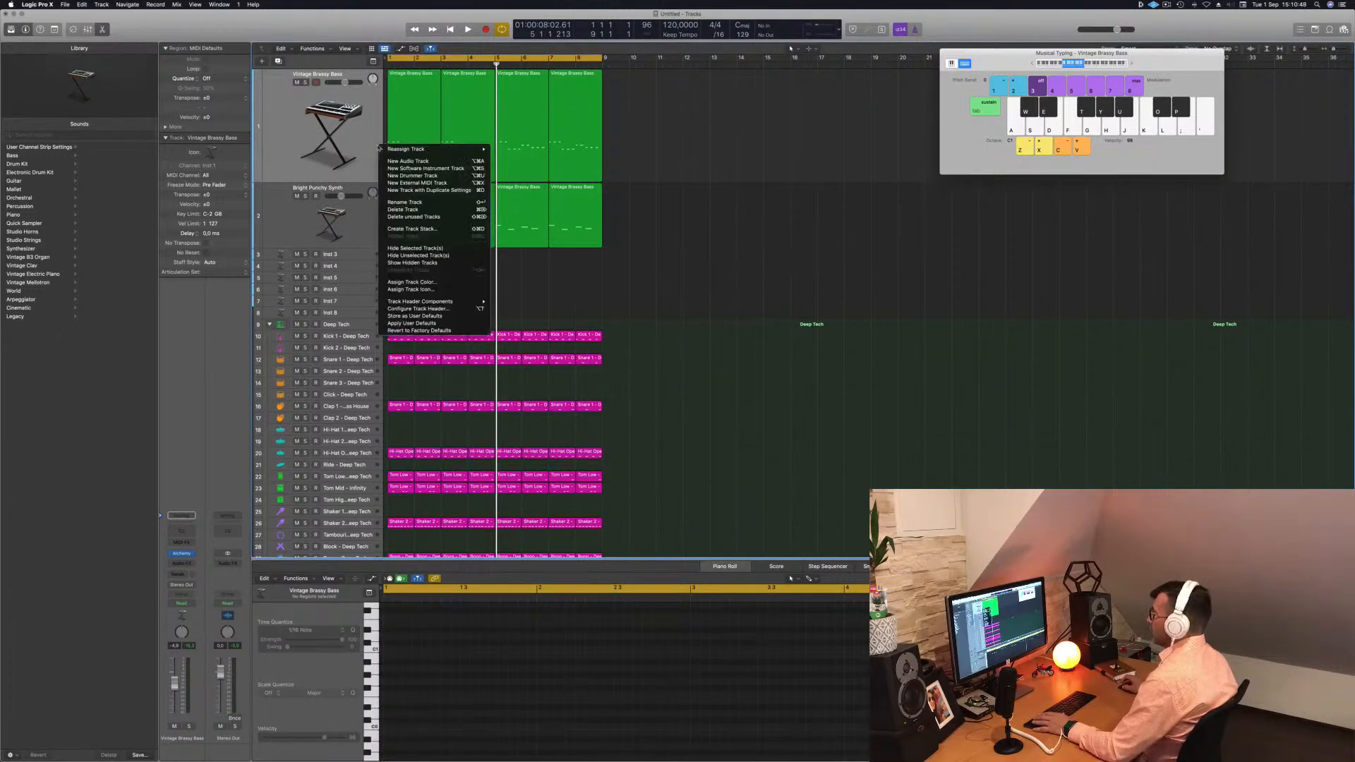
{"action": "left_click", "coordinate": [459, 230]}
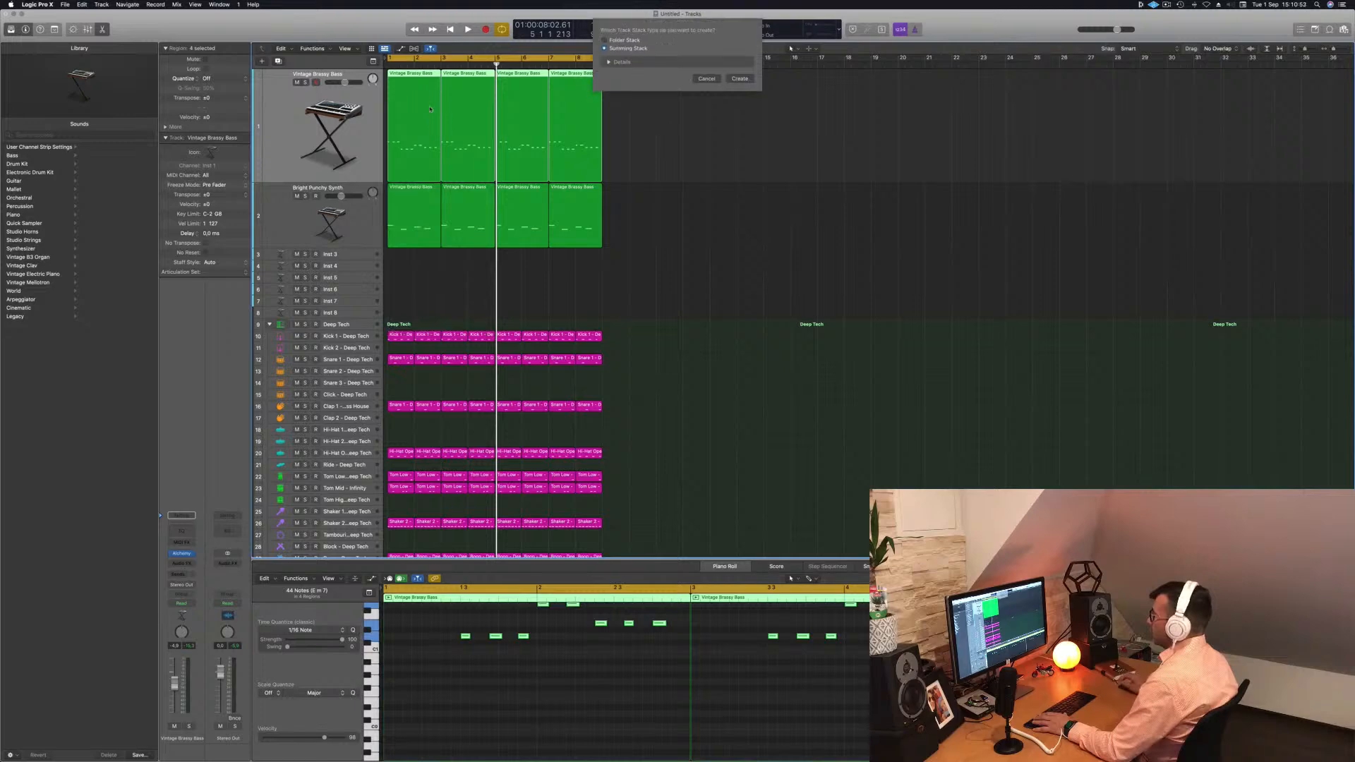
{"action": "left_click", "coordinate": [740, 79]}
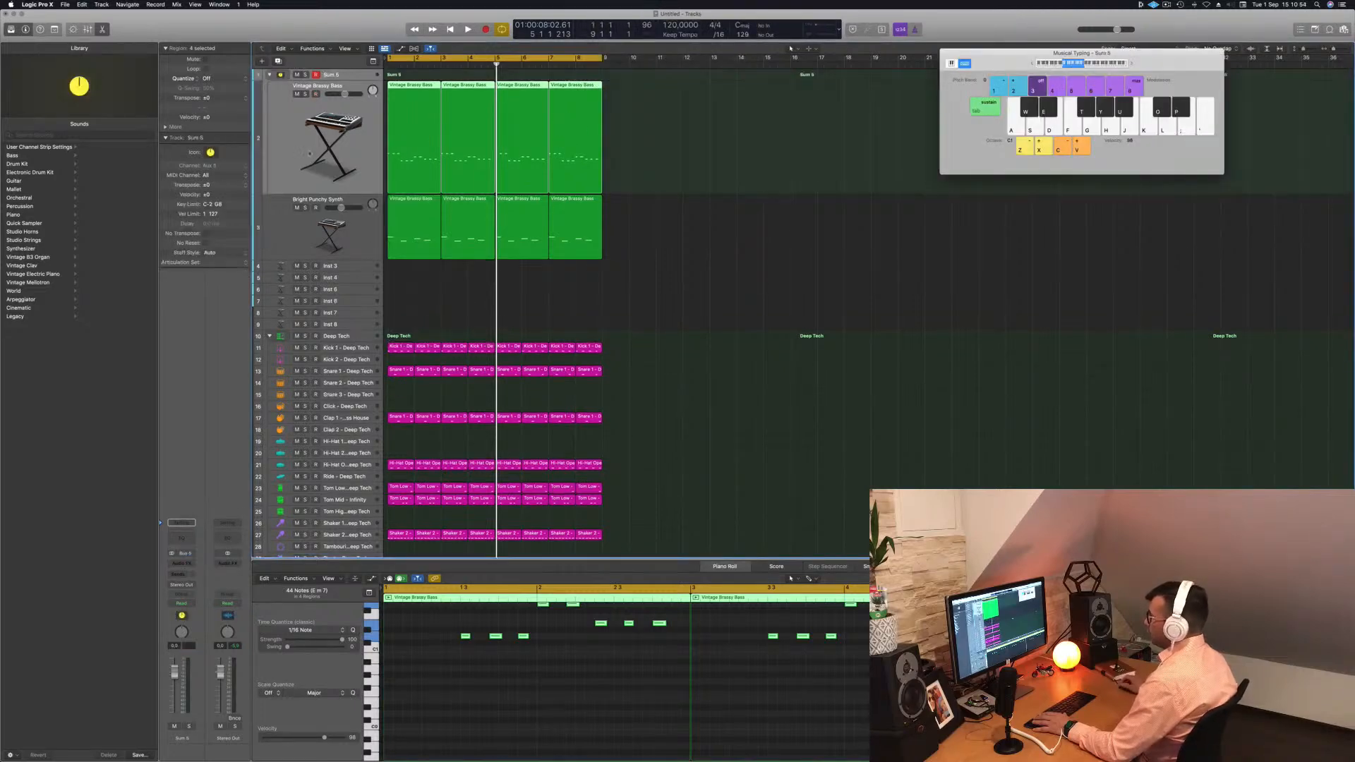
Step: Move the Bright Punchy Synth track into the summing stack above Vintage Brassy Bass, select the stack's main track, and play the loop
{"action": "left_click_drag", "start_coordinate": [292, 203], "coordinate": [303, 118]}
{"action": "key", "text": "space"}
{"action": "left_click", "coordinate": [326, 75]}
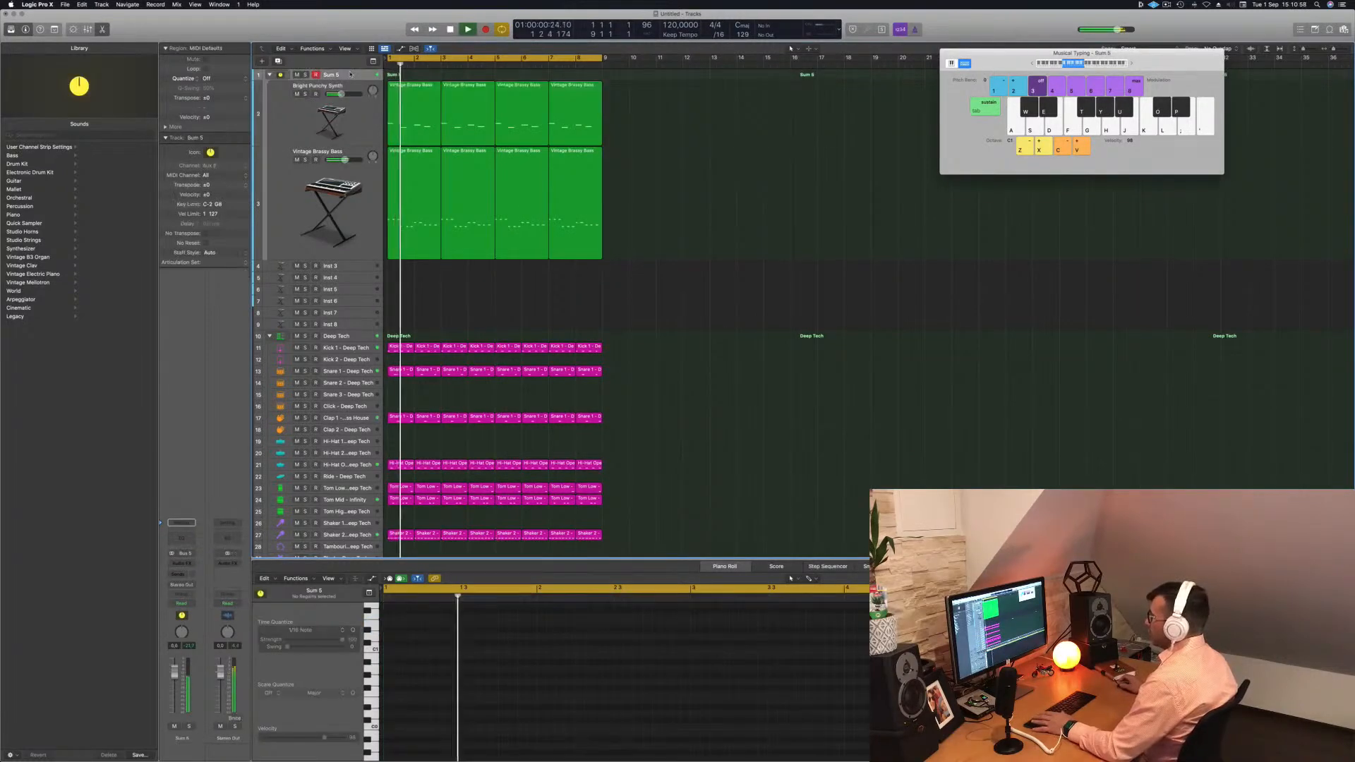
{"action": "key", "text": "s"}
{"action": "key", "text": "space"}
{"action": "key", "text": "space"}
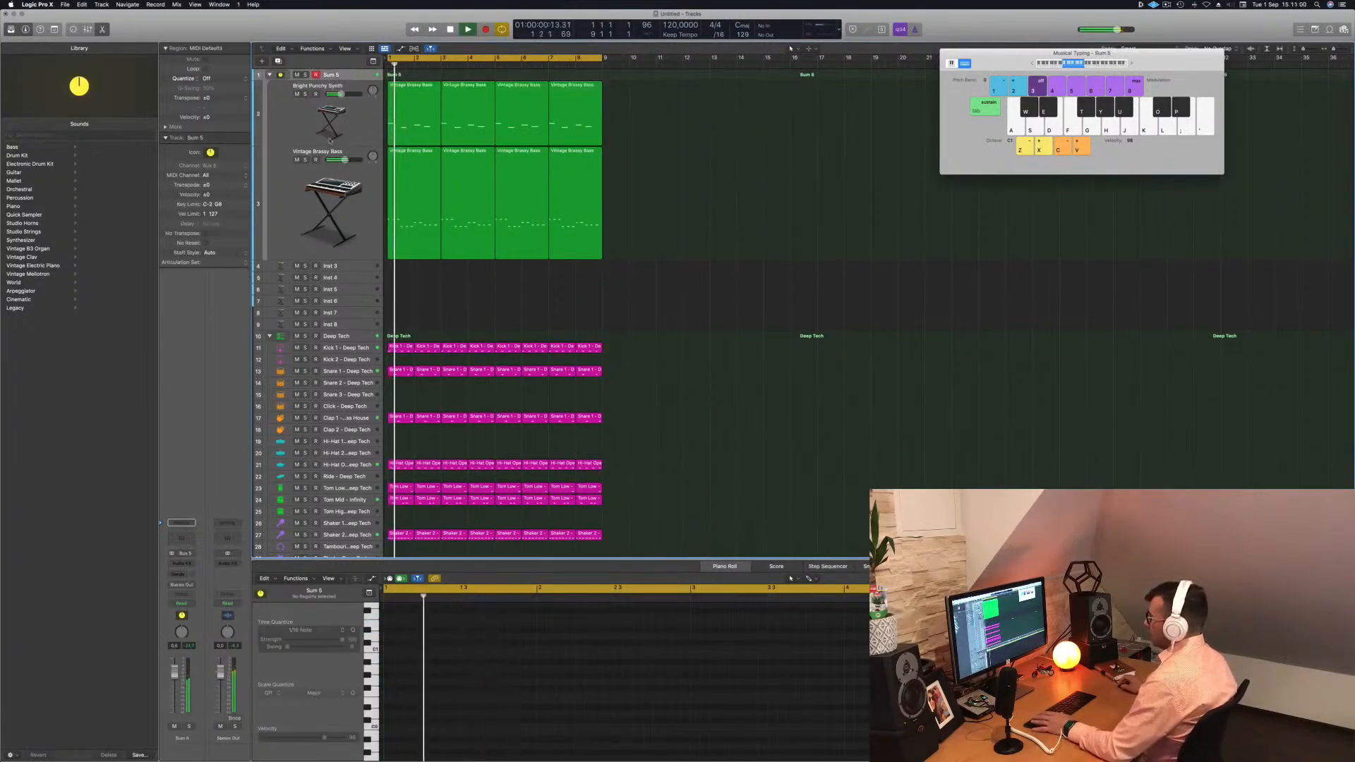
Step: Mute and unmute Vintage Brassy Bass inside the stack during playback, and select its track
{"action": "left_click", "coordinate": [297, 160]}
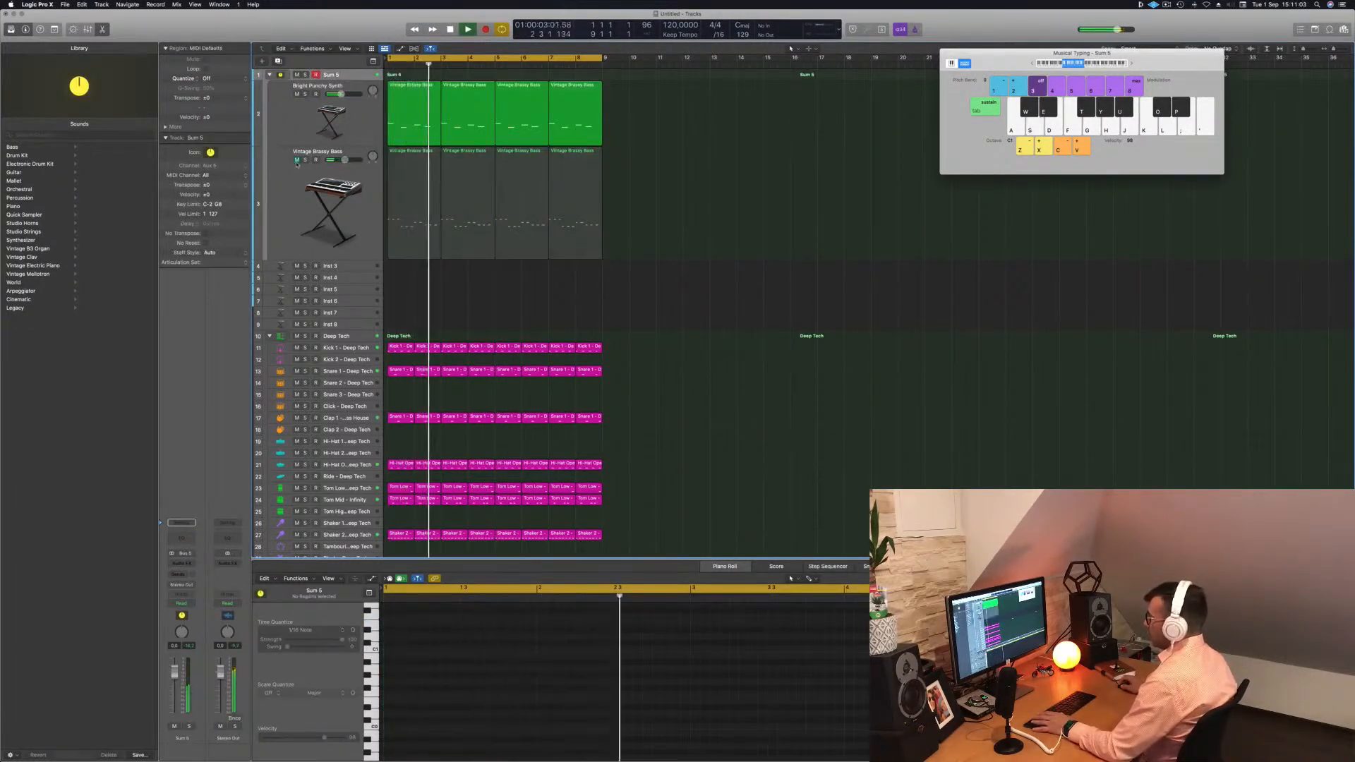
{"action": "left_click", "coordinate": [296, 160]}
{"action": "left_click", "coordinate": [281, 236]}
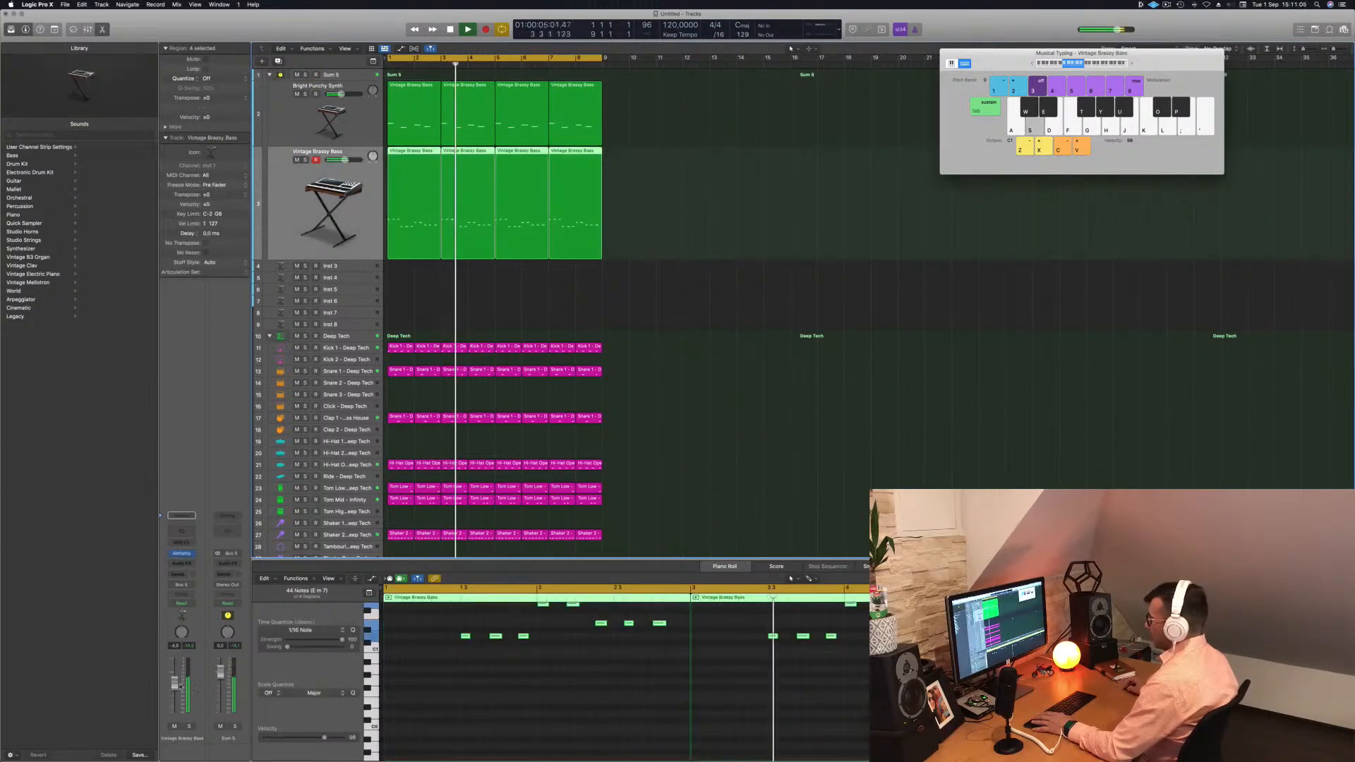
Step: Replay the loop from the start, select the Sum 5 stack's main track, and add a Channel EQ to it
{"action": "key", "text": "Return"}
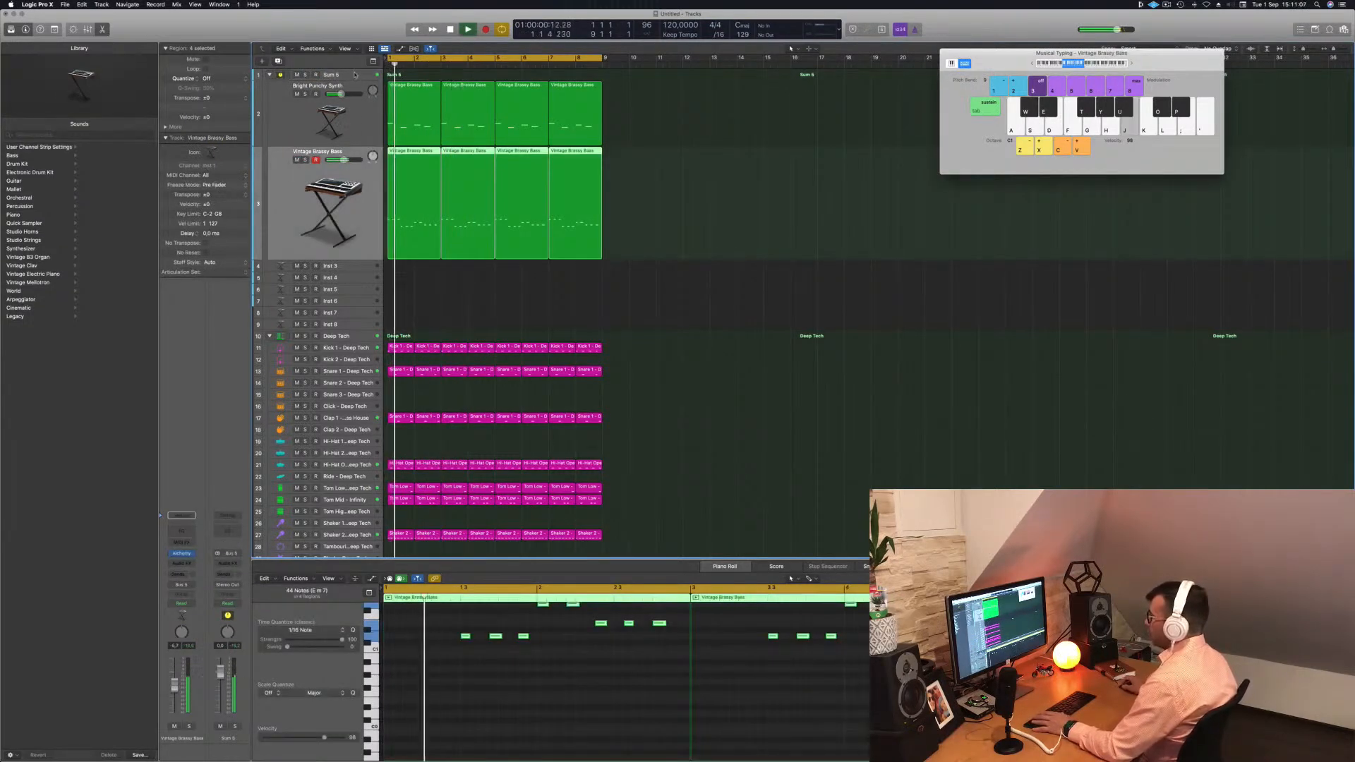
{"action": "left_click", "coordinate": [265, 249]}
{"action": "key", "text": "Return"}
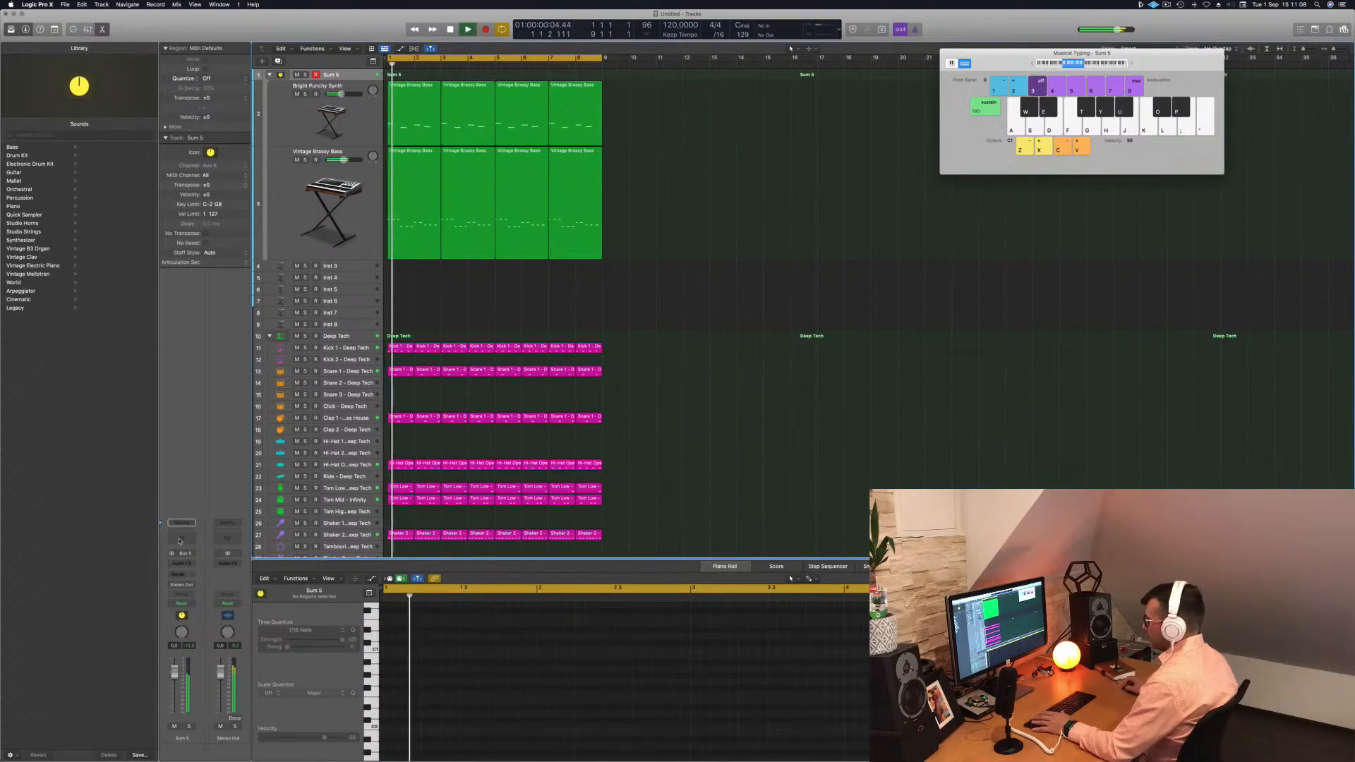
{"action": "left_click", "coordinate": [181, 538]}
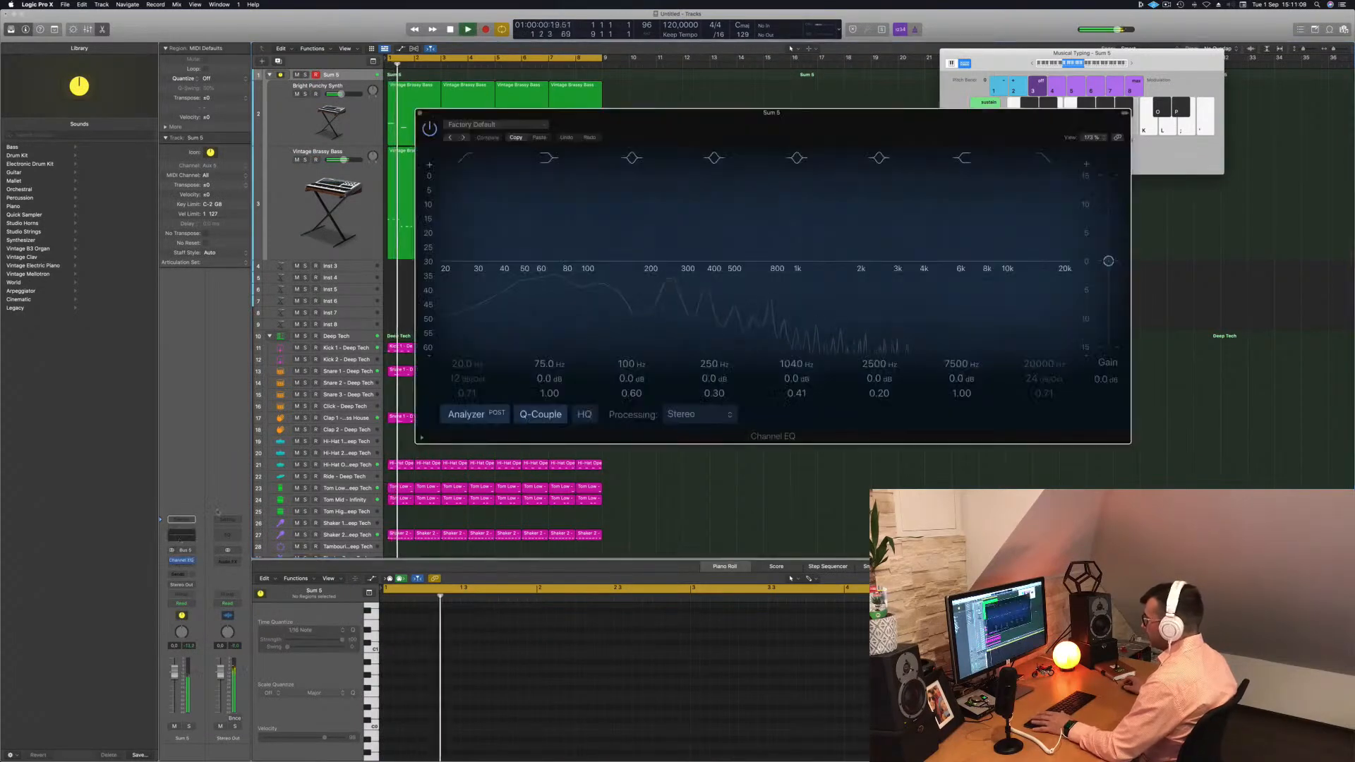
Step: Add a stereo Compressor to the Sum 5 stack, side-chain it to Kick 1 - Deep Tech (Inst 9), and start playback
{"action": "left_click", "coordinate": [184, 561]}
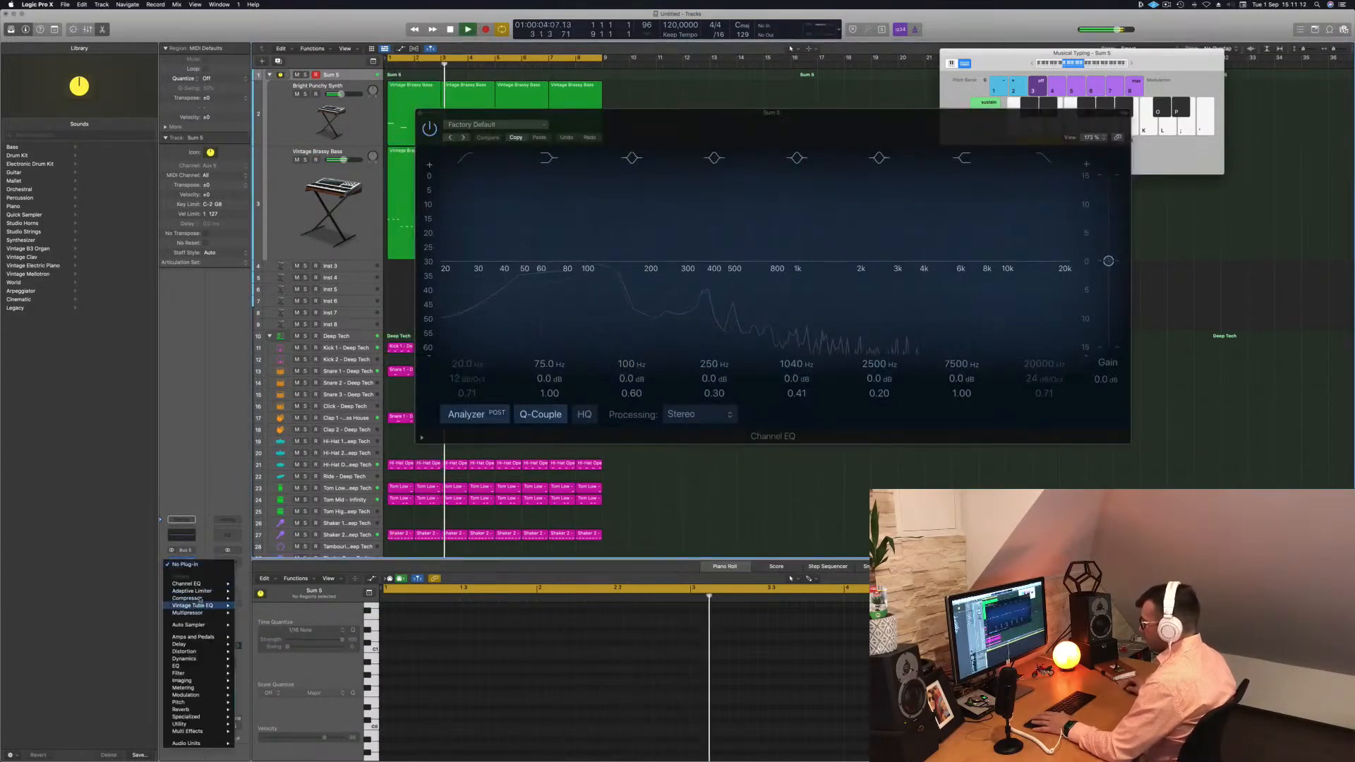
{"action": "left_click", "coordinate": [252, 598]}
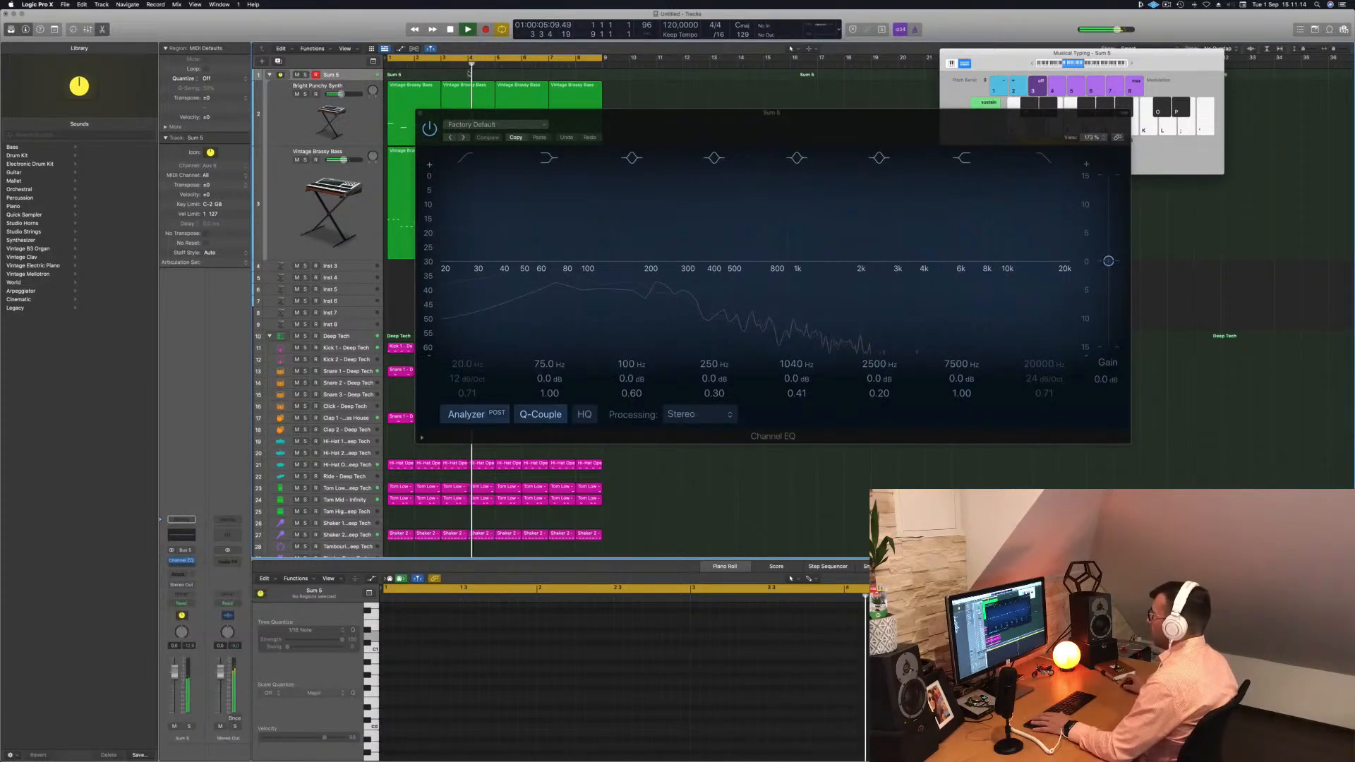
{"action": "left_click_drag", "start_coordinate": [627, 129], "coordinate": [557, 142]}
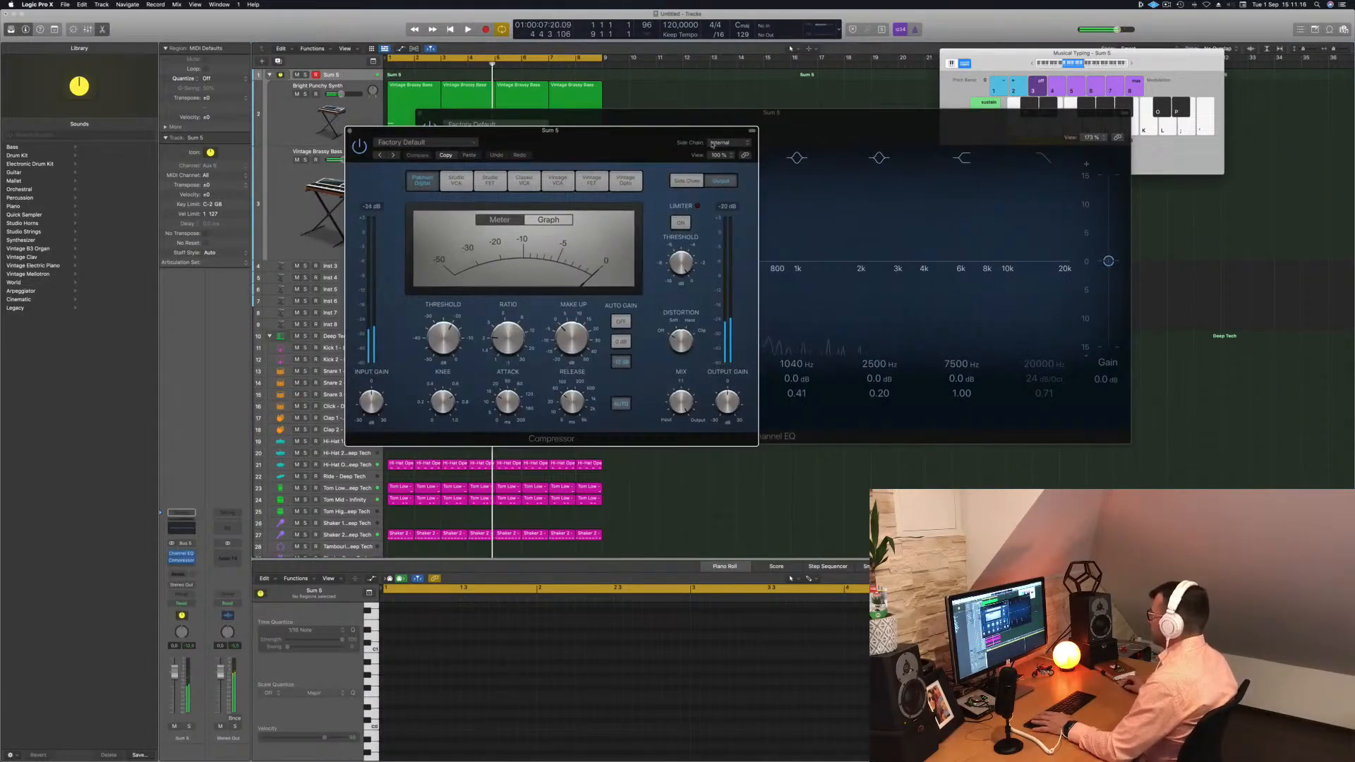
{"action": "mouse_move", "coordinate": [718, 164]}
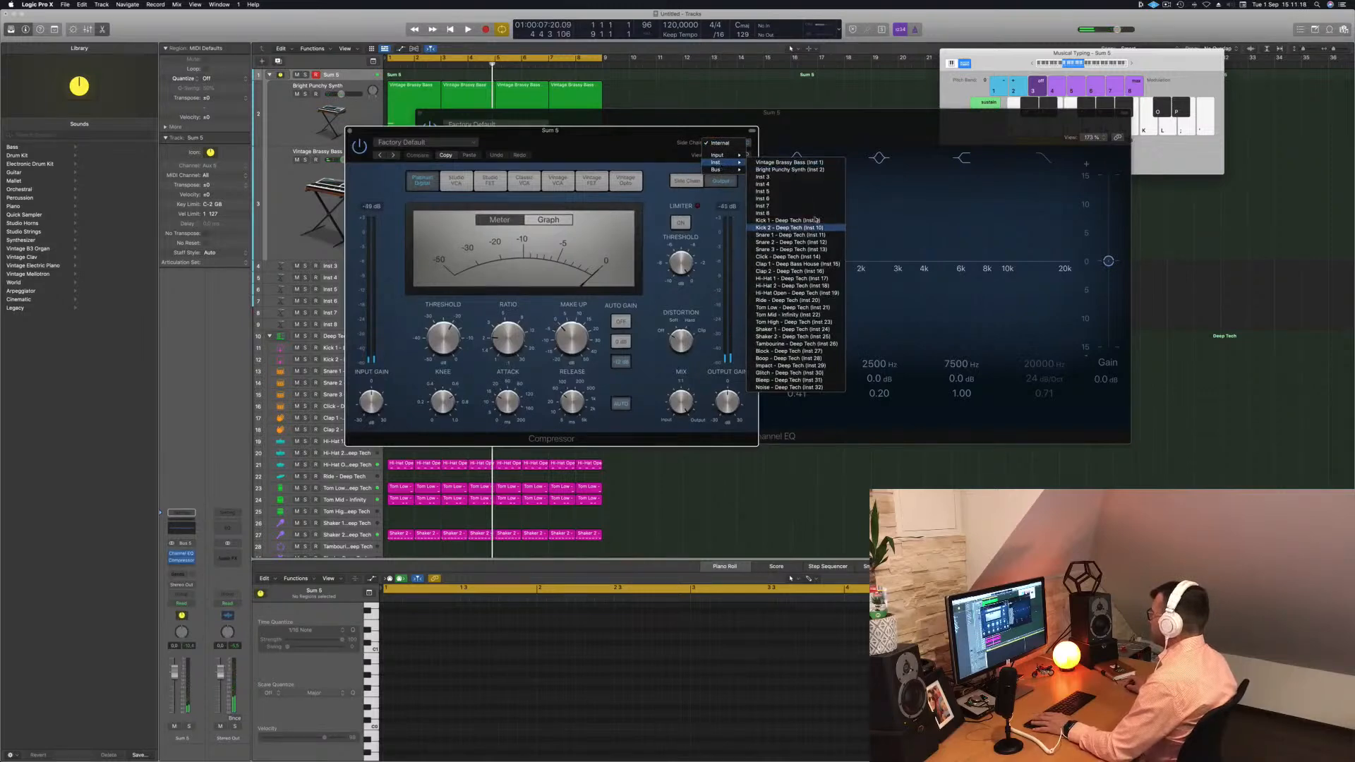
{"action": "left_click", "coordinate": [787, 220]}
{"action": "key", "text": "space"}
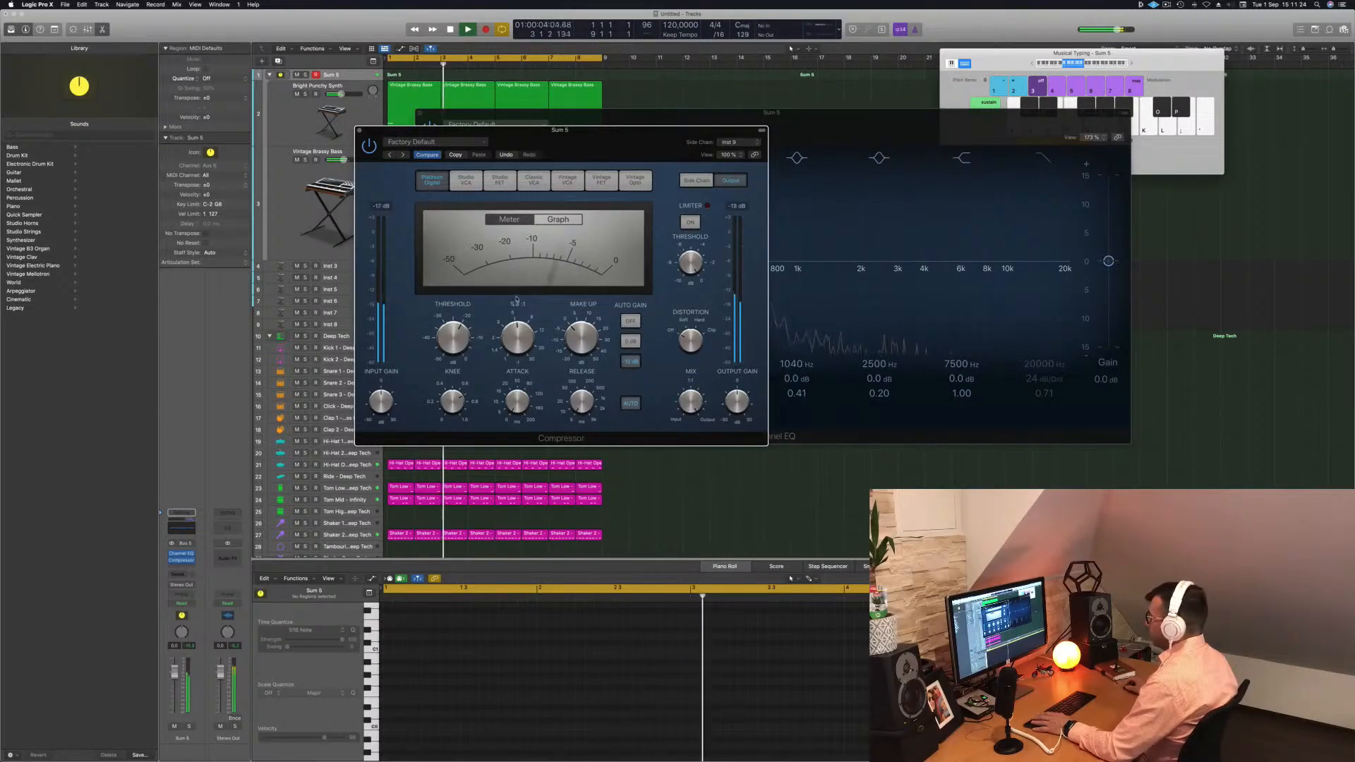
Step: Lower the side-chained compressor's threshold, switch its display to Graph, close it, and move the Channel EQ window clear of the tracks
{"action": "left_click_drag", "start_coordinate": [589, 170], "coordinate": [760, 196]}
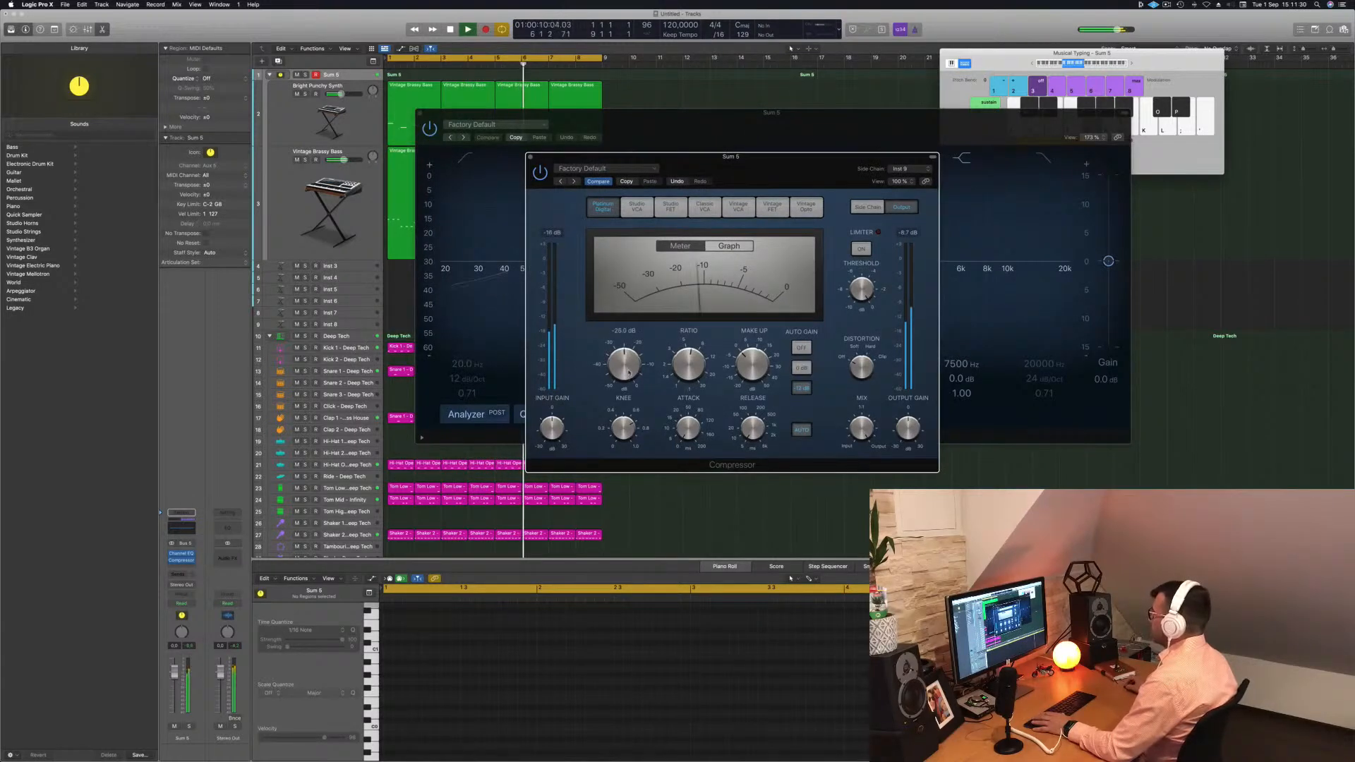
{"action": "left_click", "coordinate": [730, 249]}
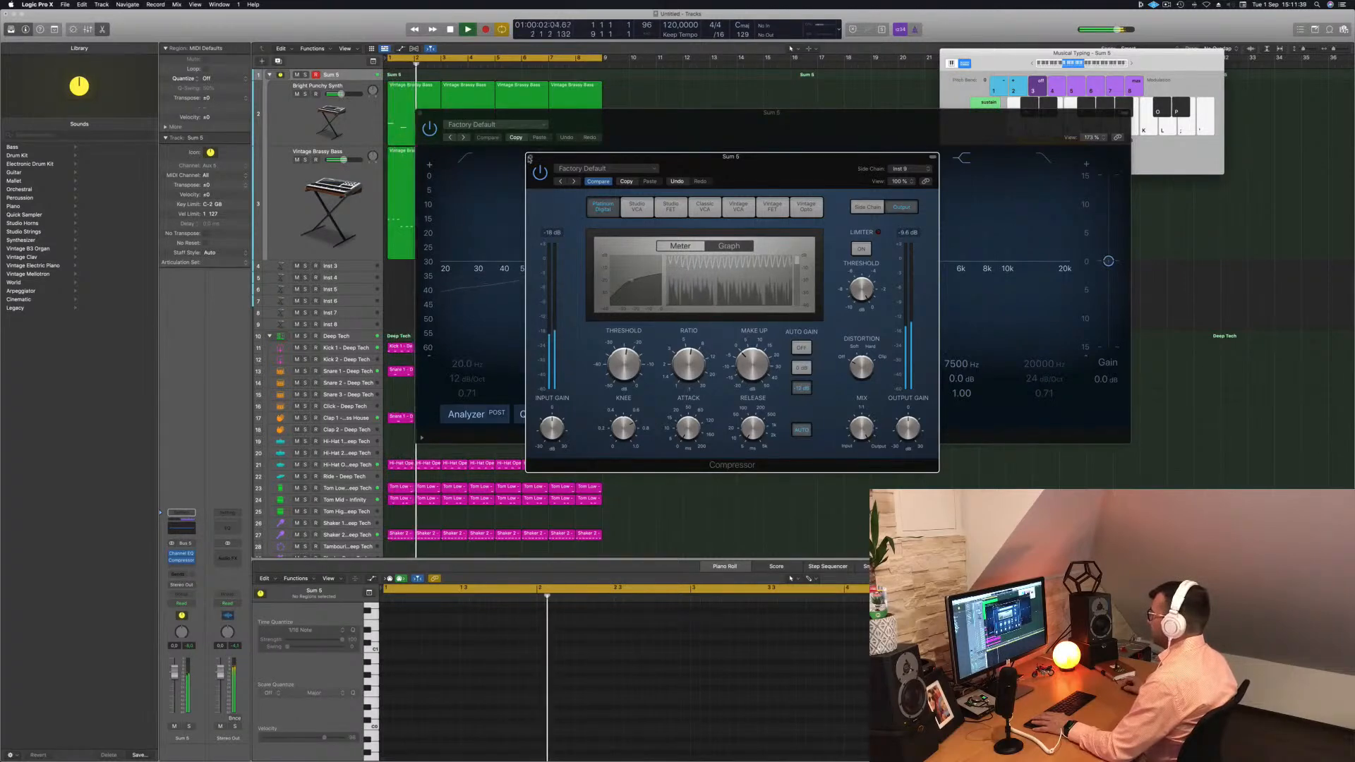
{"action": "left_click", "coordinate": [530, 157]}
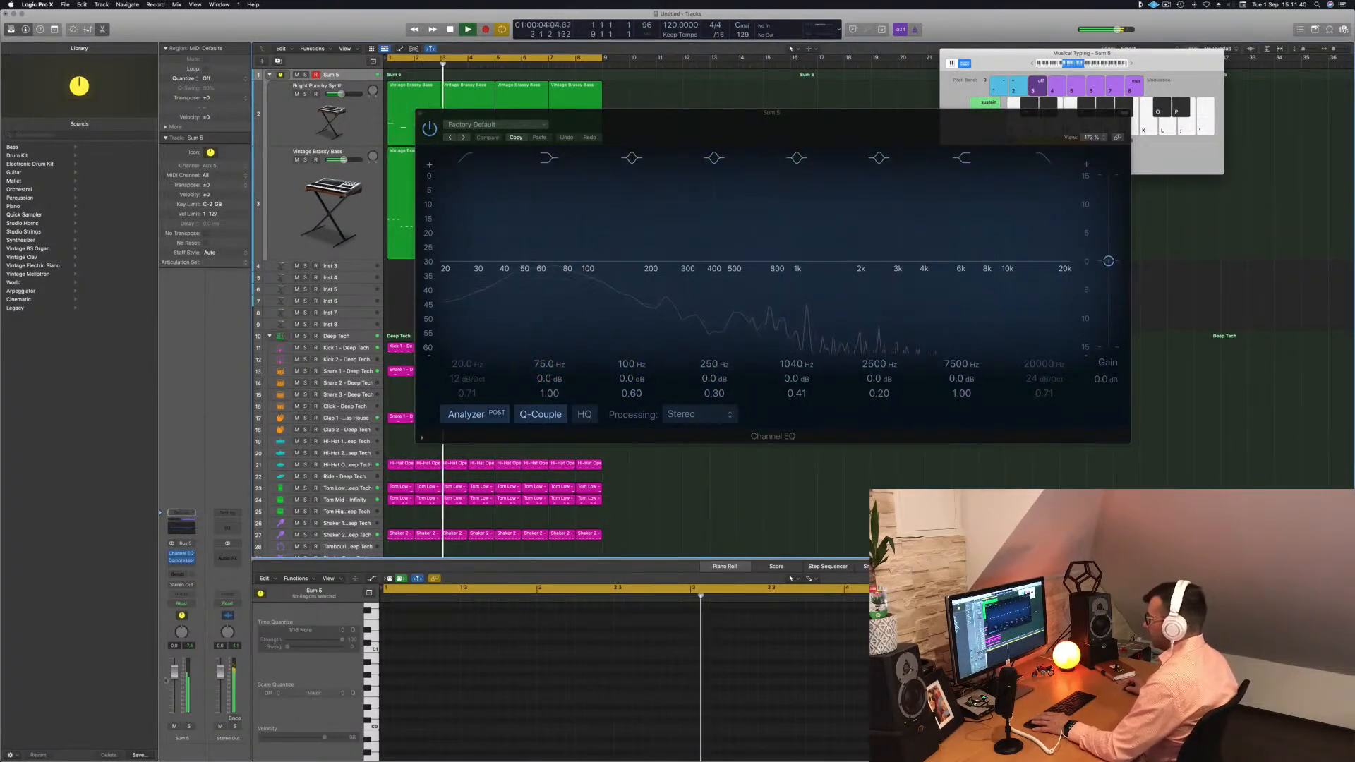
{"action": "left_click_drag", "start_coordinate": [586, 113], "coordinate": [824, 132]}
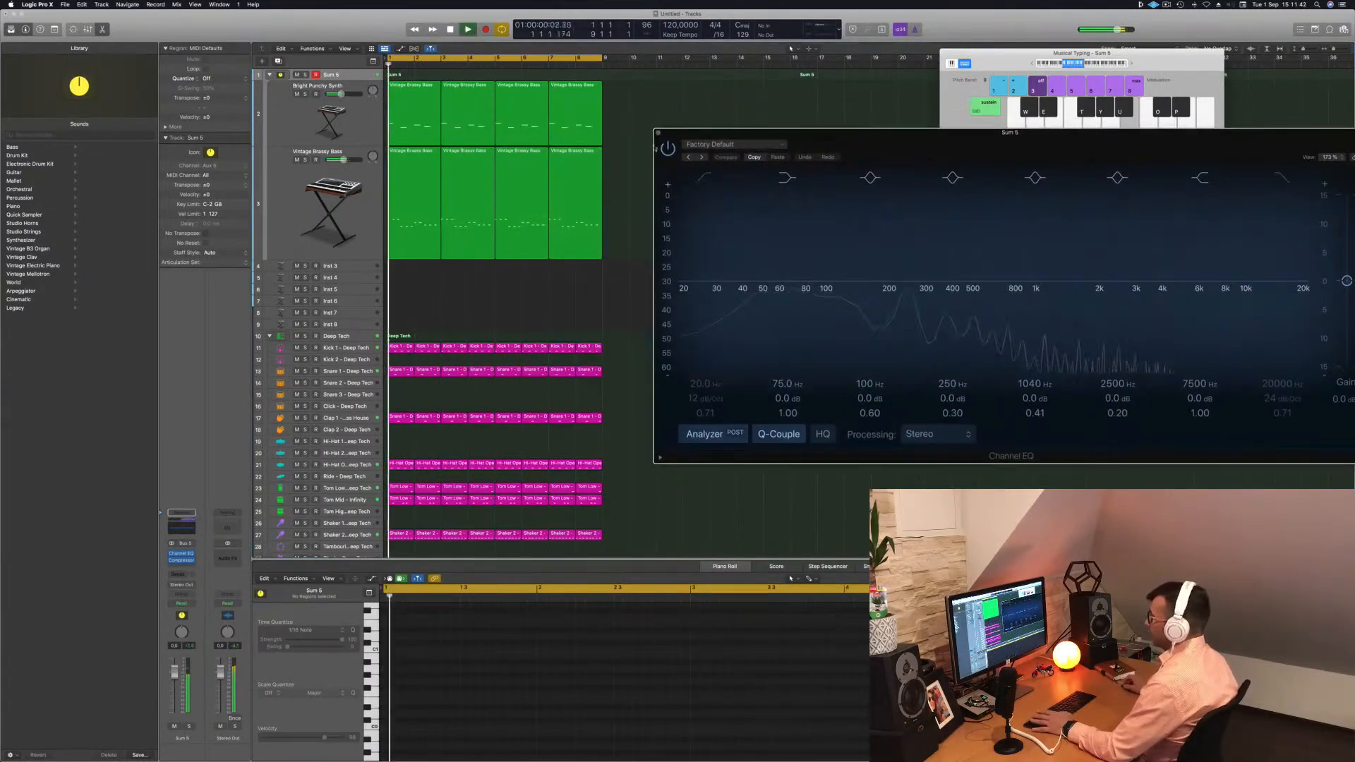
Step: Add a second stereo Compressor to the Sum 5 stack, set it to the Vintage FET model, adjust its threshold, and close it
{"action": "left_click", "coordinate": [185, 565]}
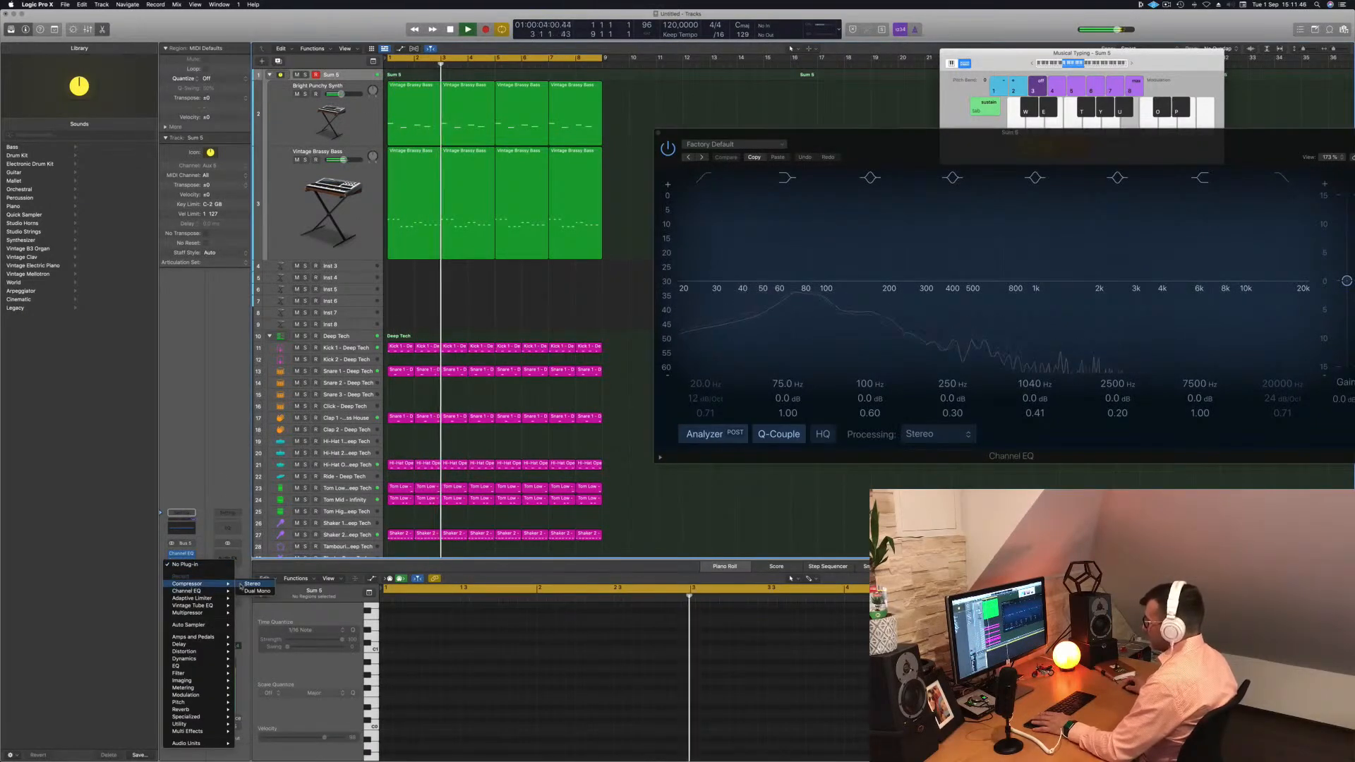
{"action": "left_click", "coordinate": [252, 584]}
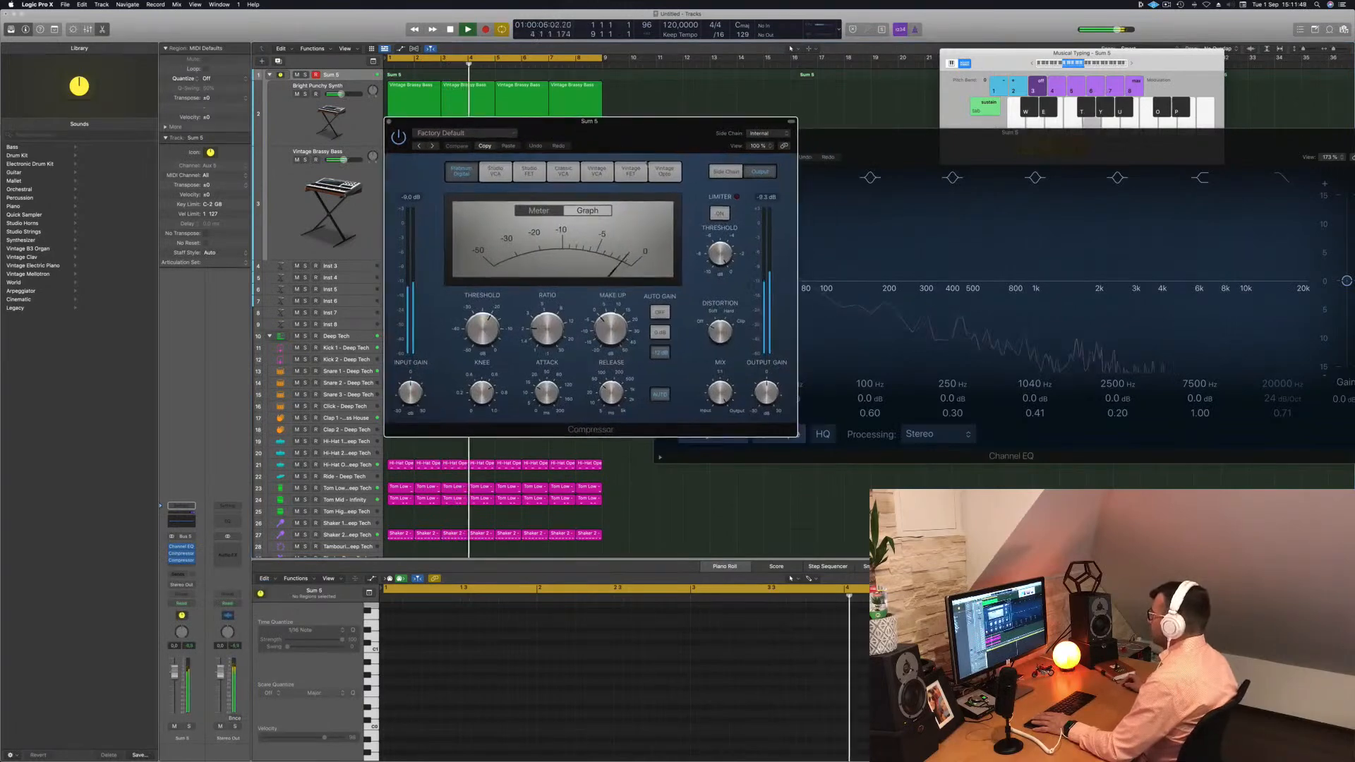
{"action": "left_click", "coordinate": [665, 178]}
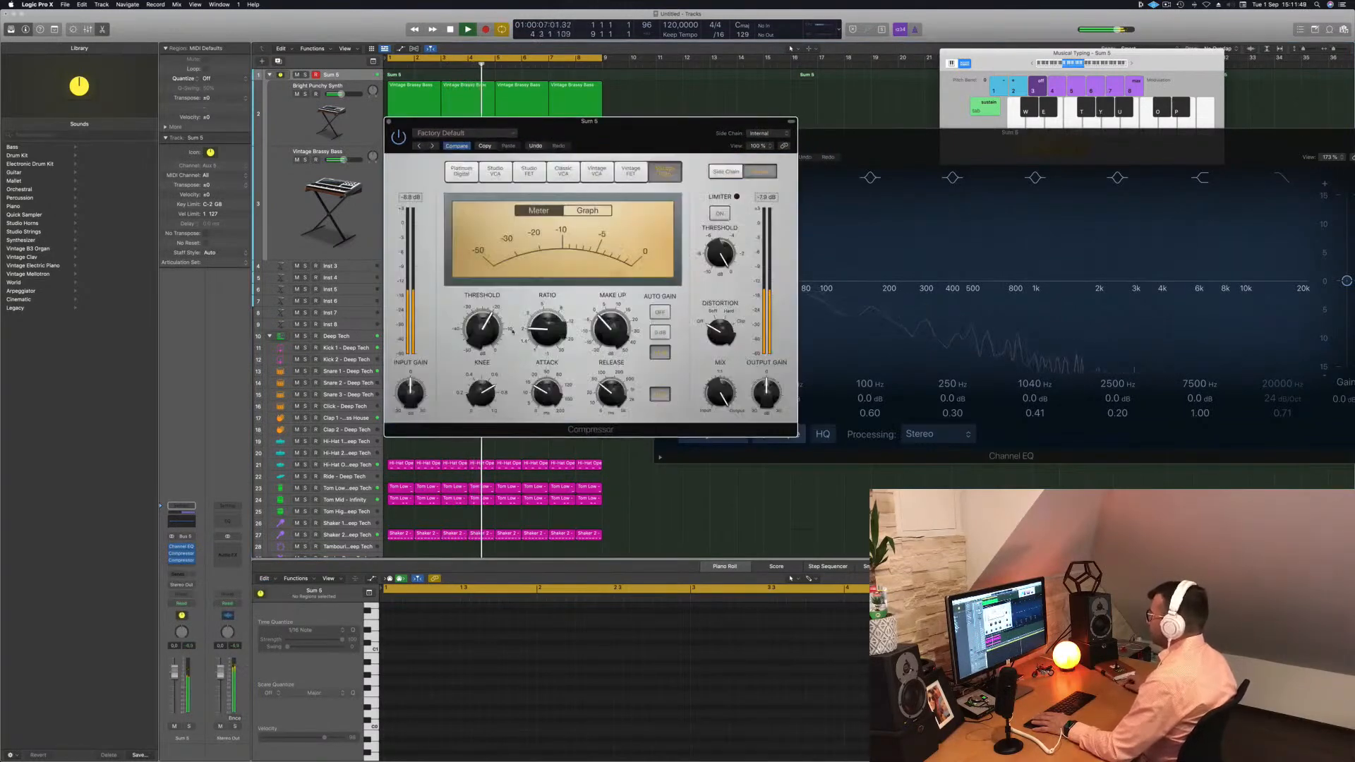
{"action": "left_click", "coordinate": [629, 172]}
{"action": "left_click_drag", "start_coordinate": [484, 325], "coordinate": [486, 341]}
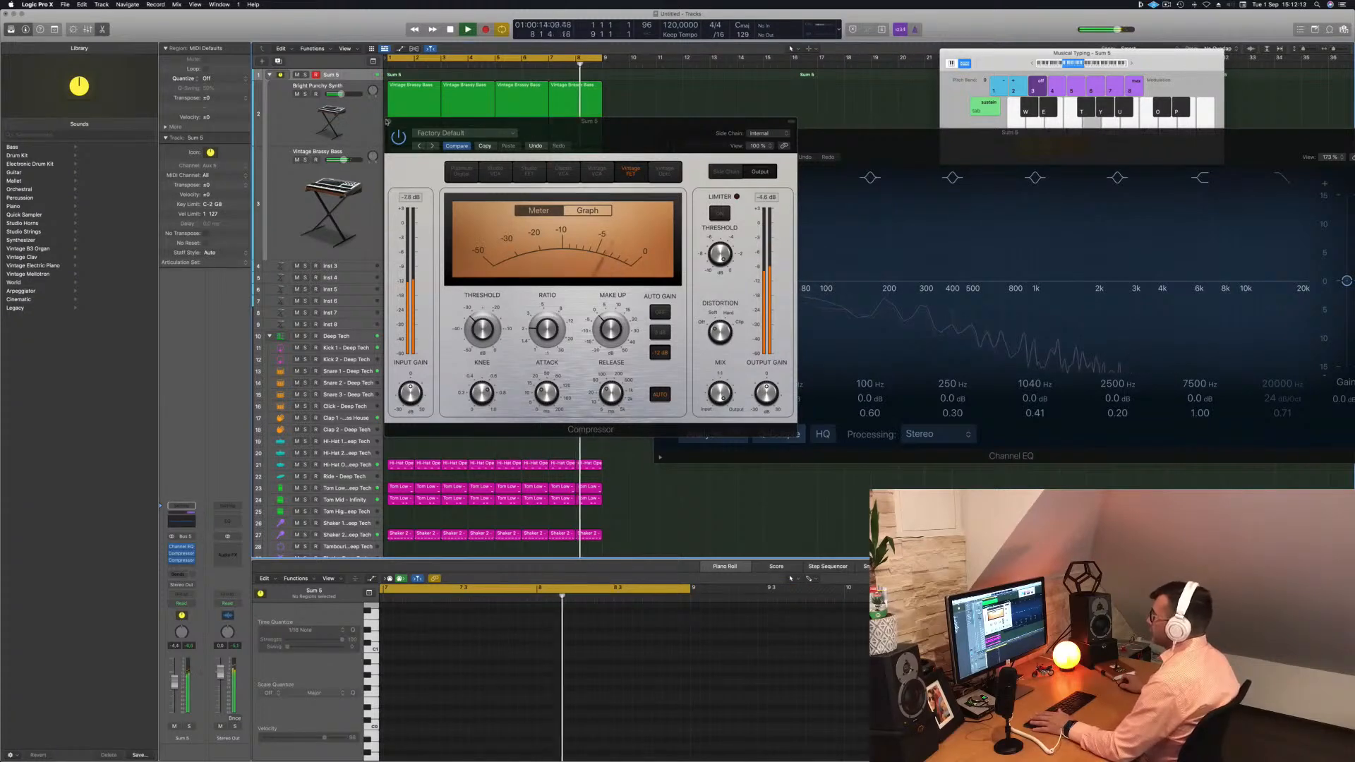
{"action": "left_click", "coordinate": [387, 121]}
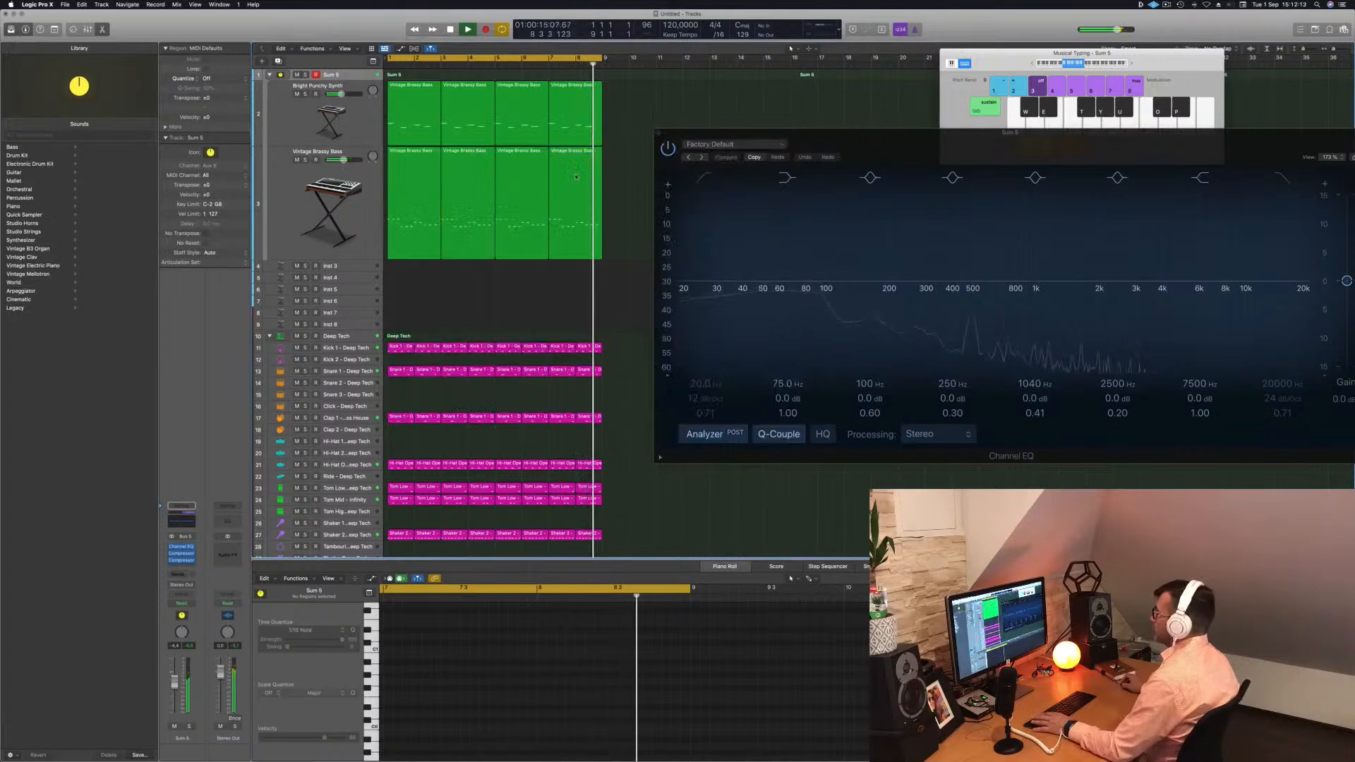
Step: Select the Vintage Brassy Bass track, open its Alchemy instrument, and add a Channel EQ to the track
{"action": "left_click", "coordinate": [305, 161]}
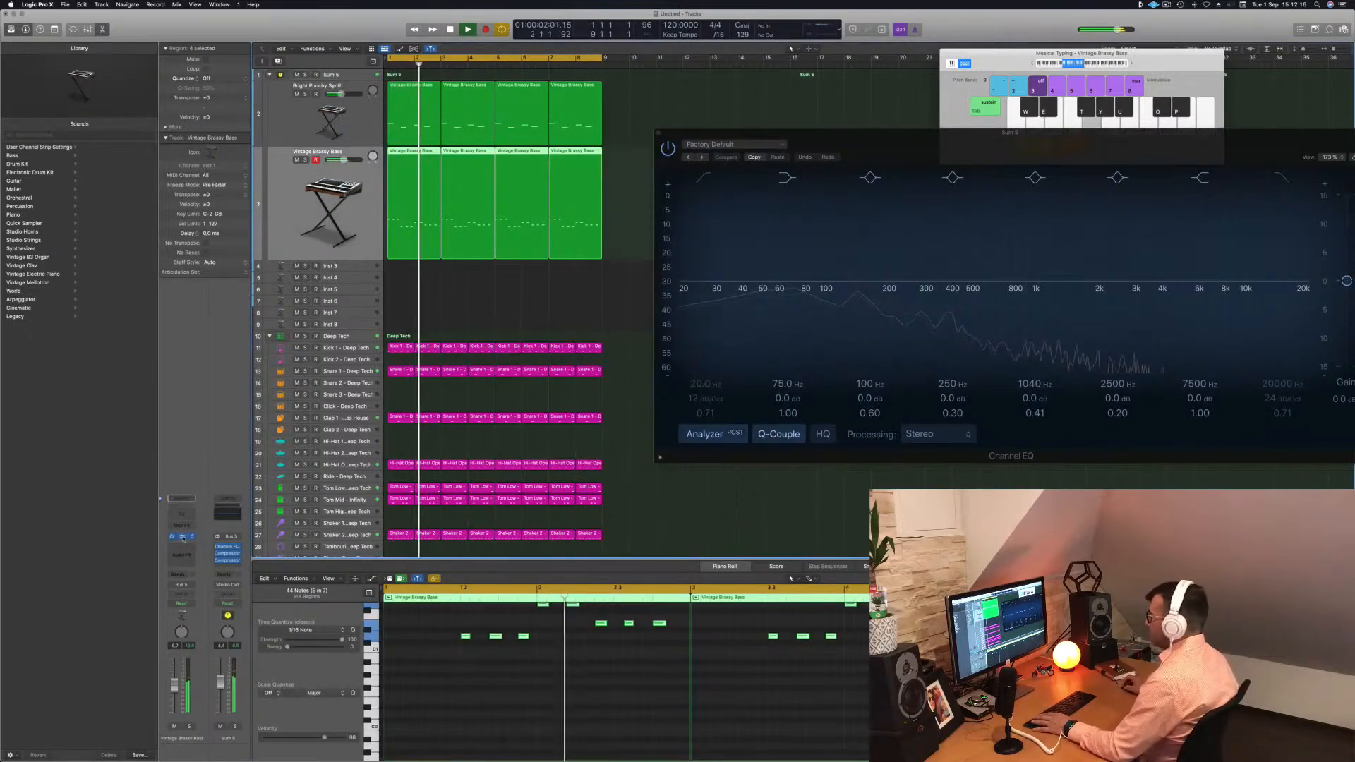
{"action": "left_click", "coordinate": [182, 537]}
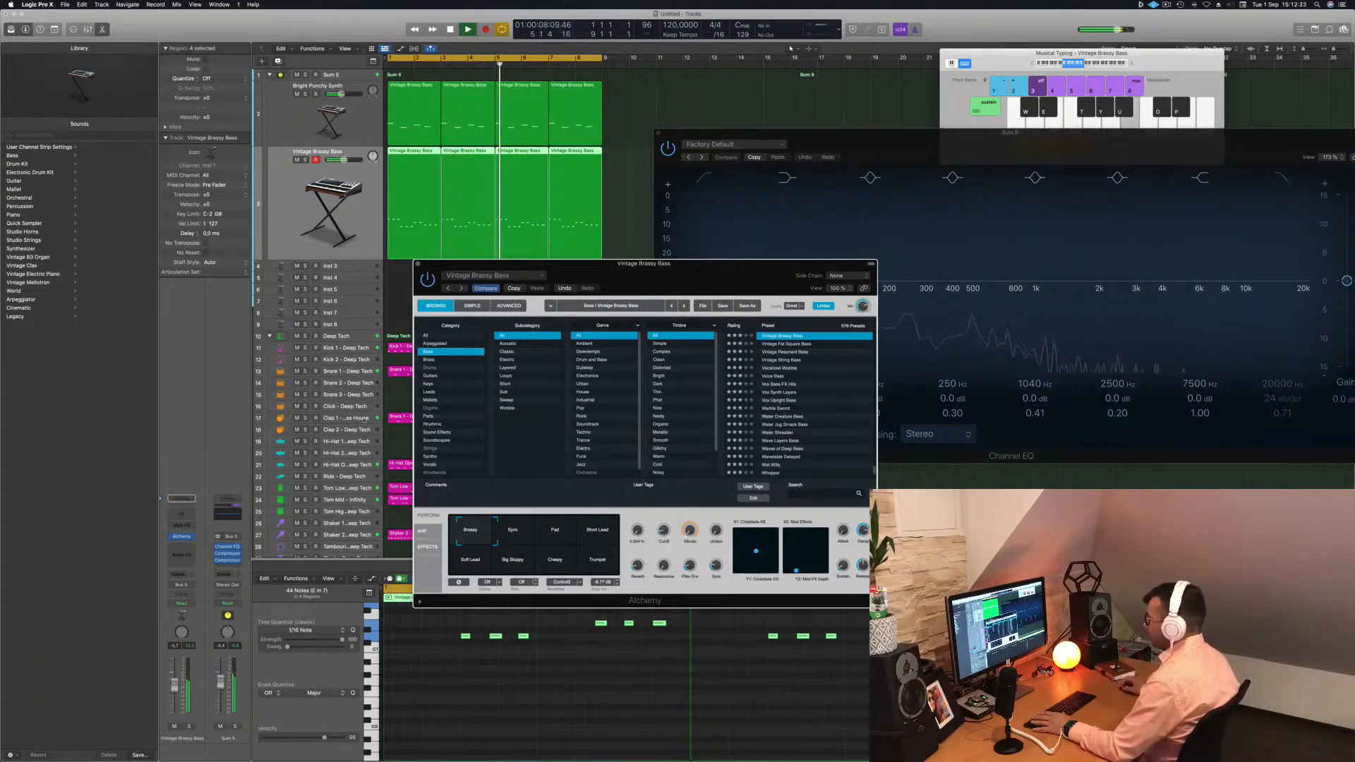
{"action": "left_click", "coordinate": [191, 512]}
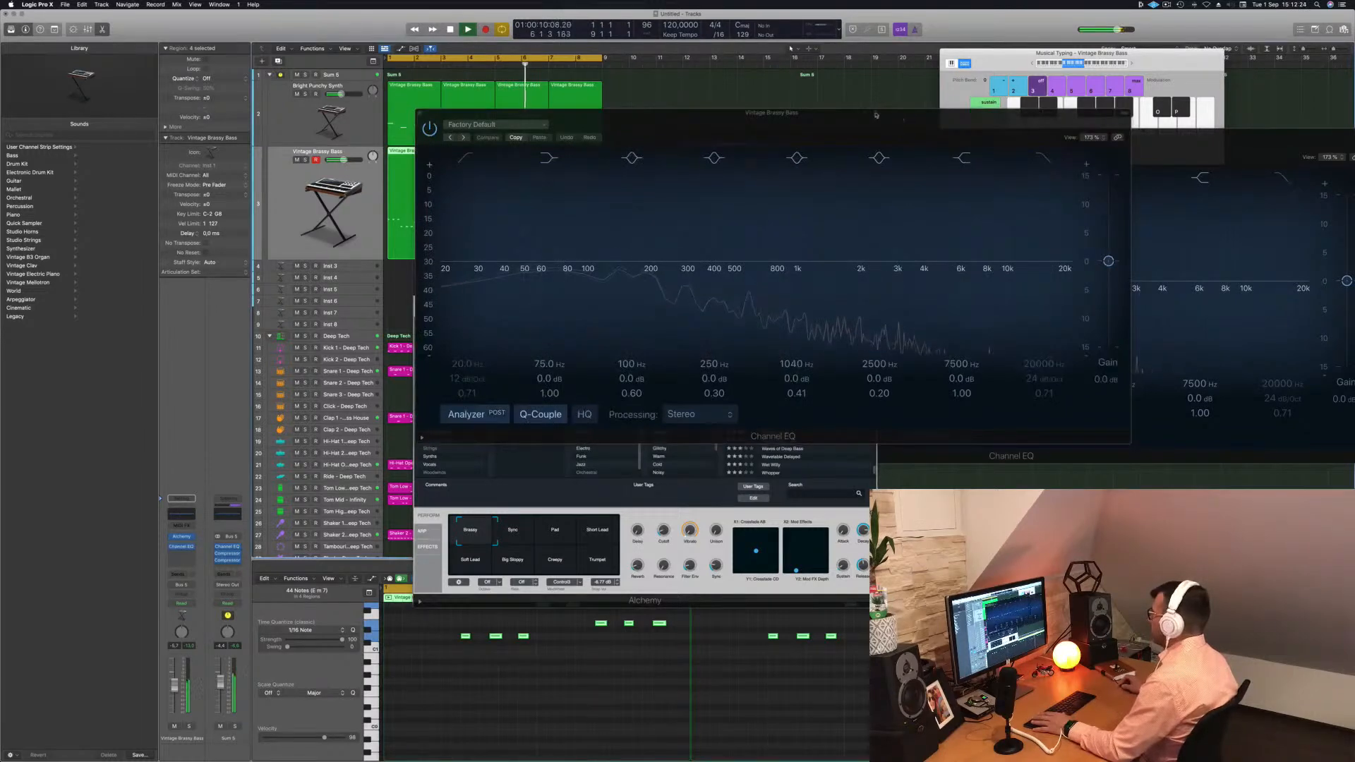
{"action": "left_click_drag", "start_coordinate": [895, 117], "coordinate": [870, 119]}
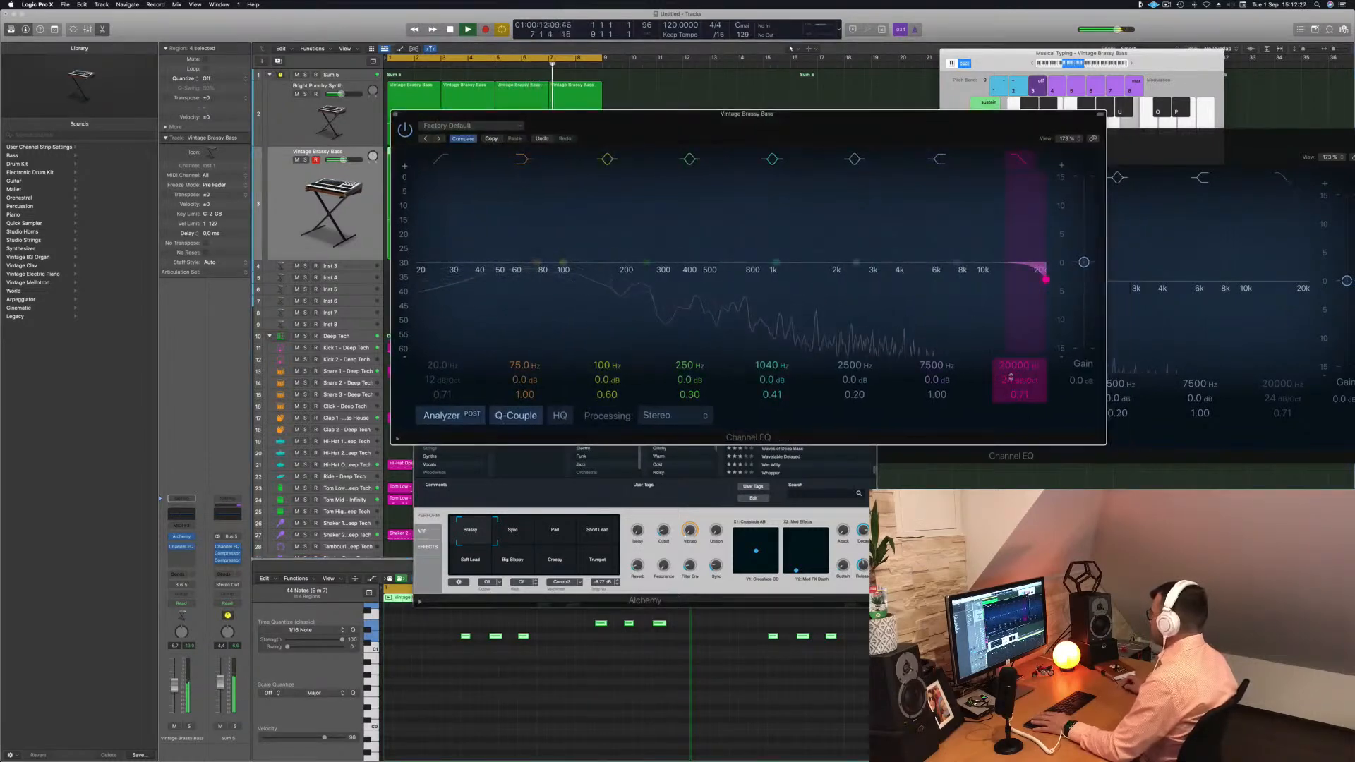
Step: Set the bass EQ's high-cut filter to about 1500 Hz with a 6 dB/Oct slope, and close the EQ and Alchemy windows
{"action": "left_click_drag", "start_coordinate": [1013, 368], "coordinate": [1012, 423]}
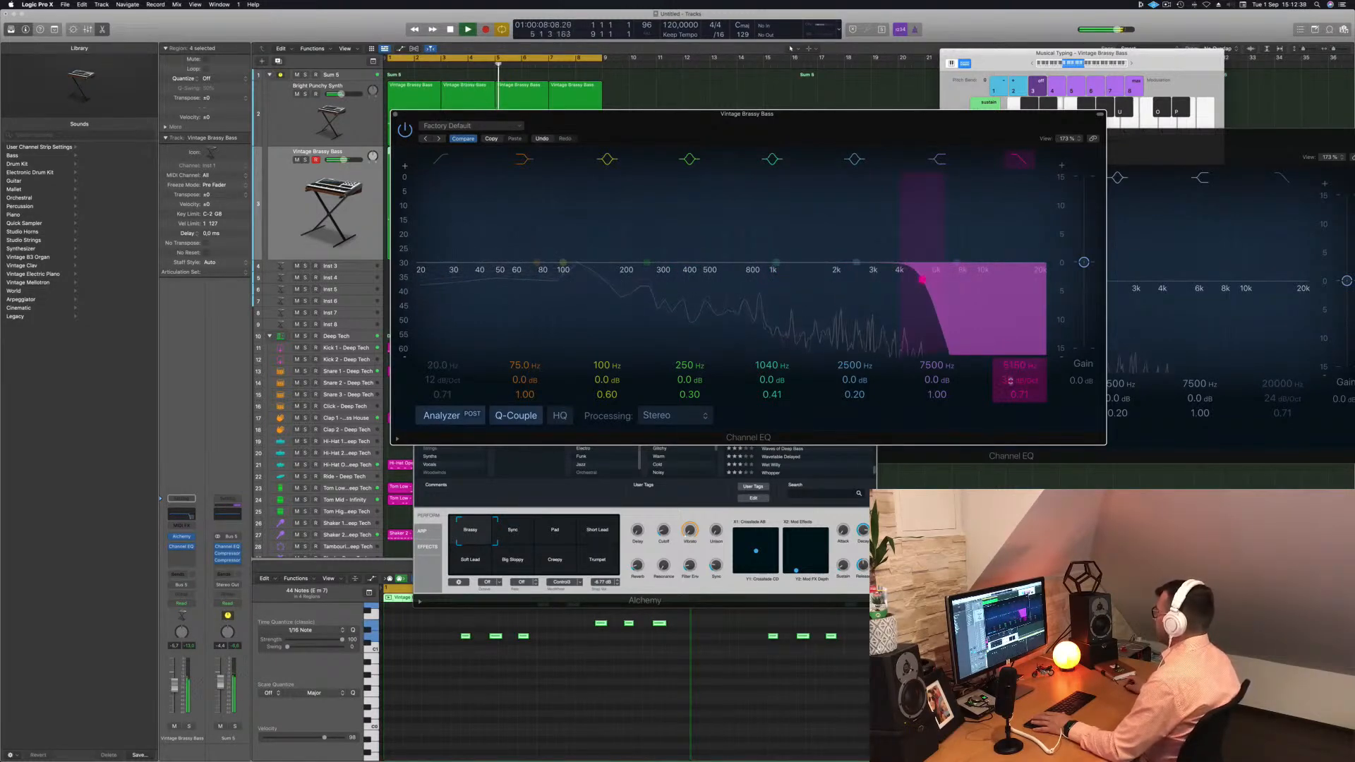
{"action": "left_click_drag", "start_coordinate": [1019, 380], "coordinate": [1019, 400]}
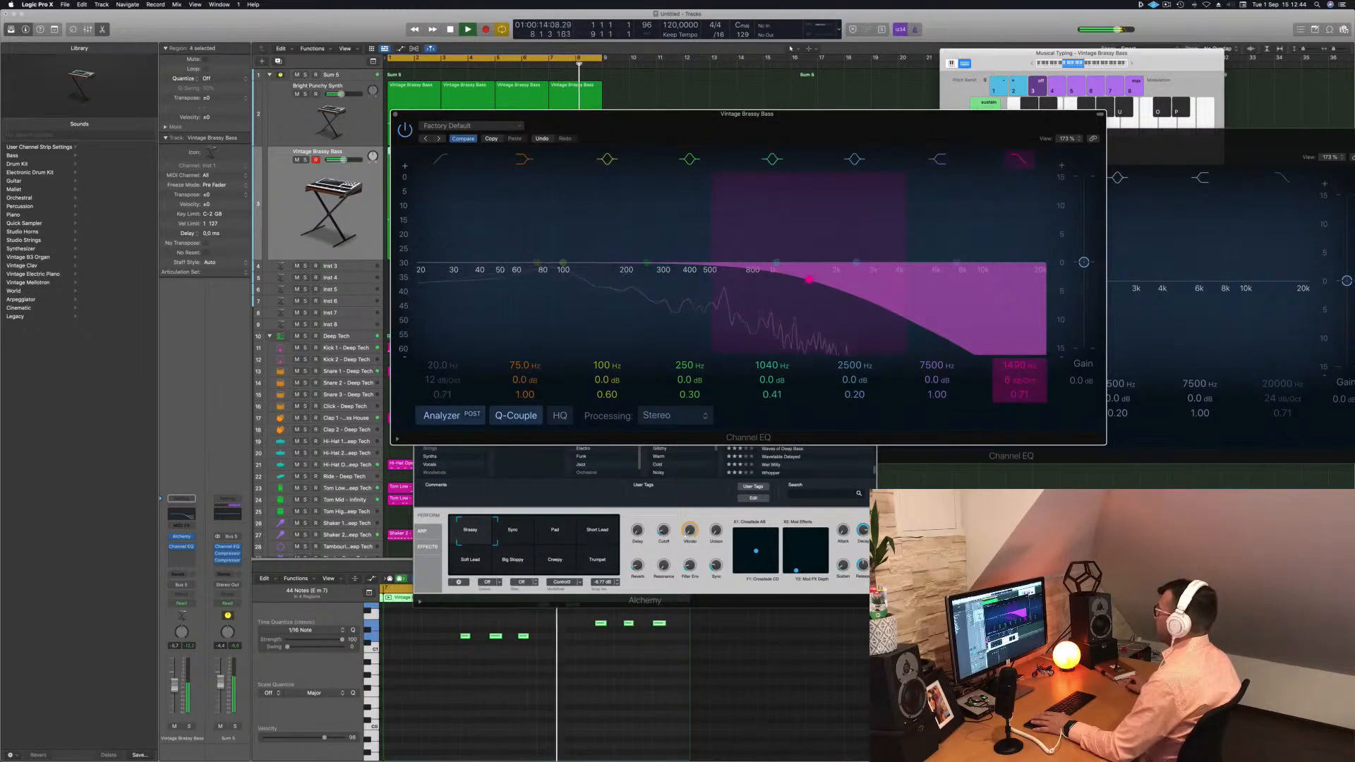
{"action": "left_click", "coordinate": [395, 114]}
{"action": "left_click_drag", "start_coordinate": [561, 265], "coordinate": [609, 269]}
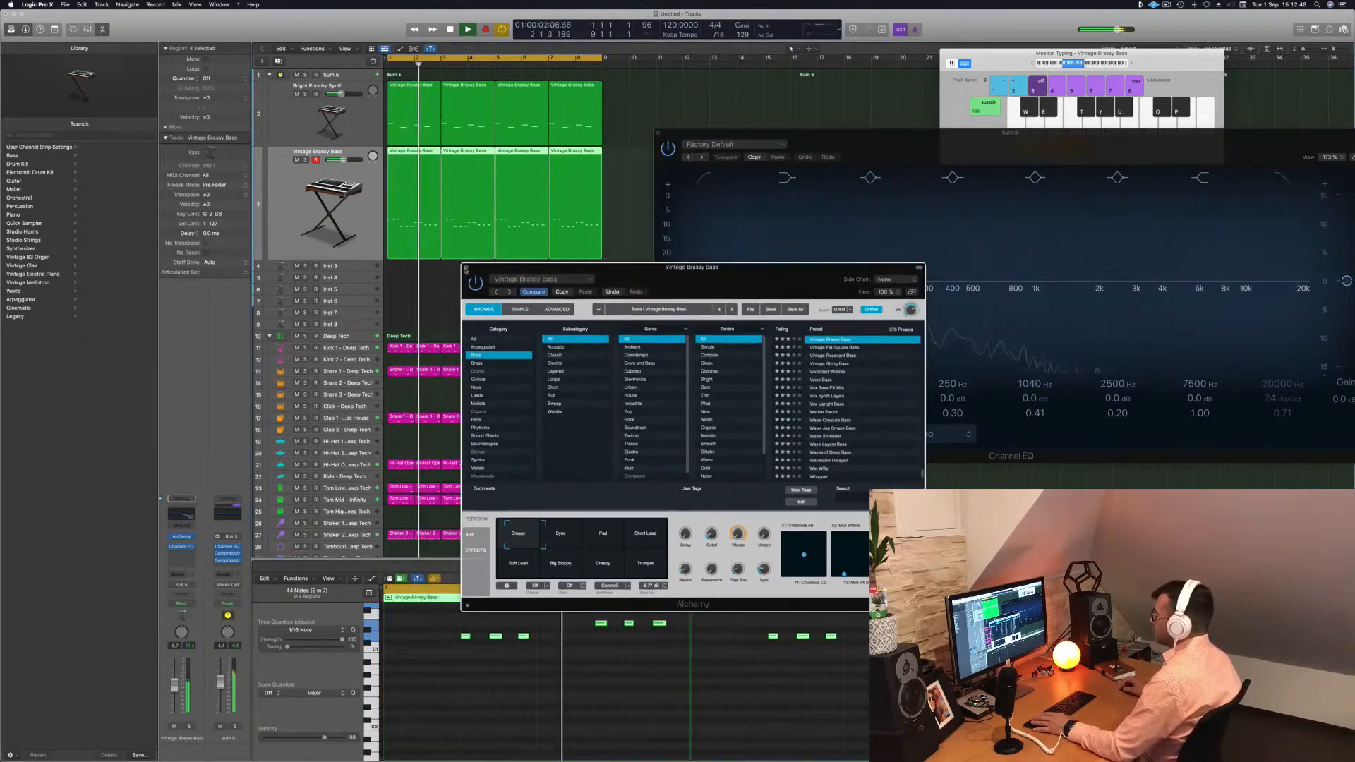
{"action": "left_click", "coordinate": [465, 268]}
Step: Select the Inst 3 track, enlarge its track height, and replay the loop from the start
{"action": "left_click", "coordinate": [351, 270]}
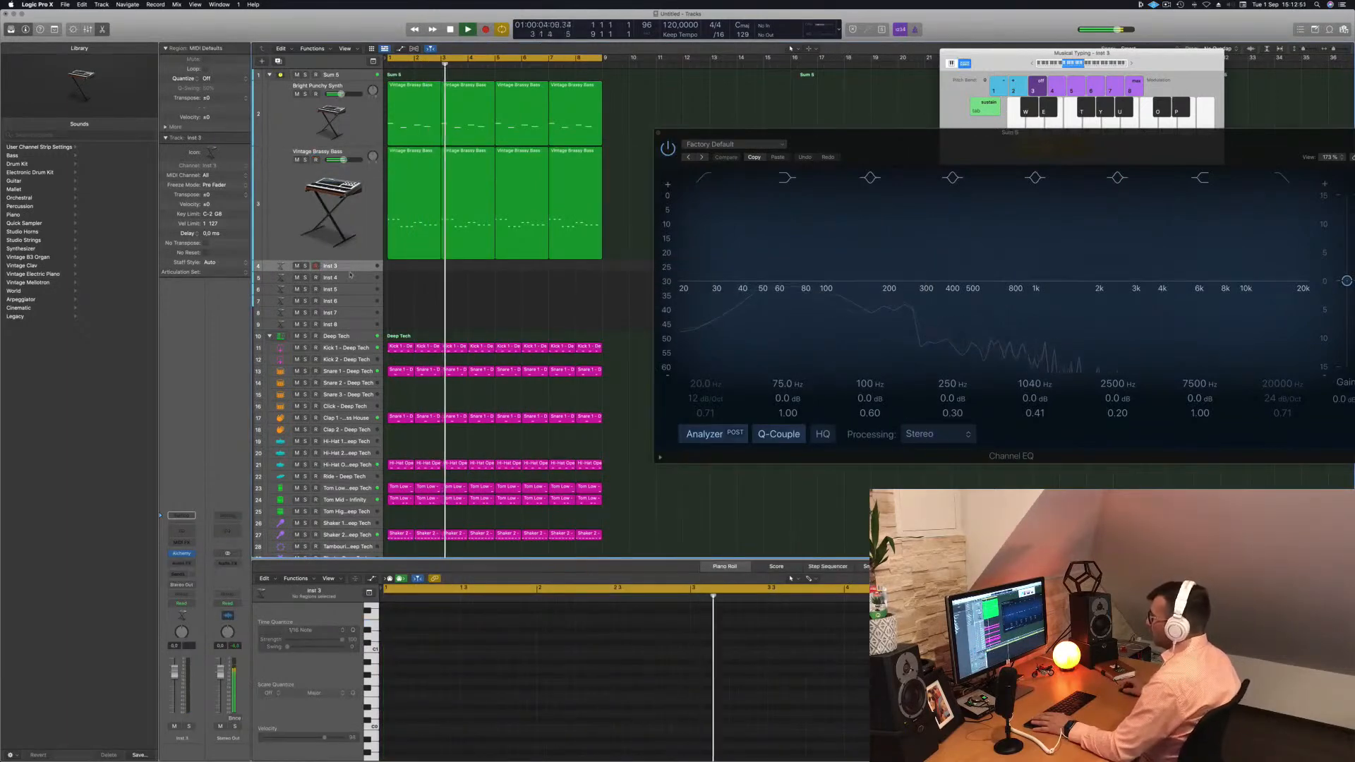
{"action": "left_click_drag", "start_coordinate": [351, 271], "coordinate": [351, 330]}
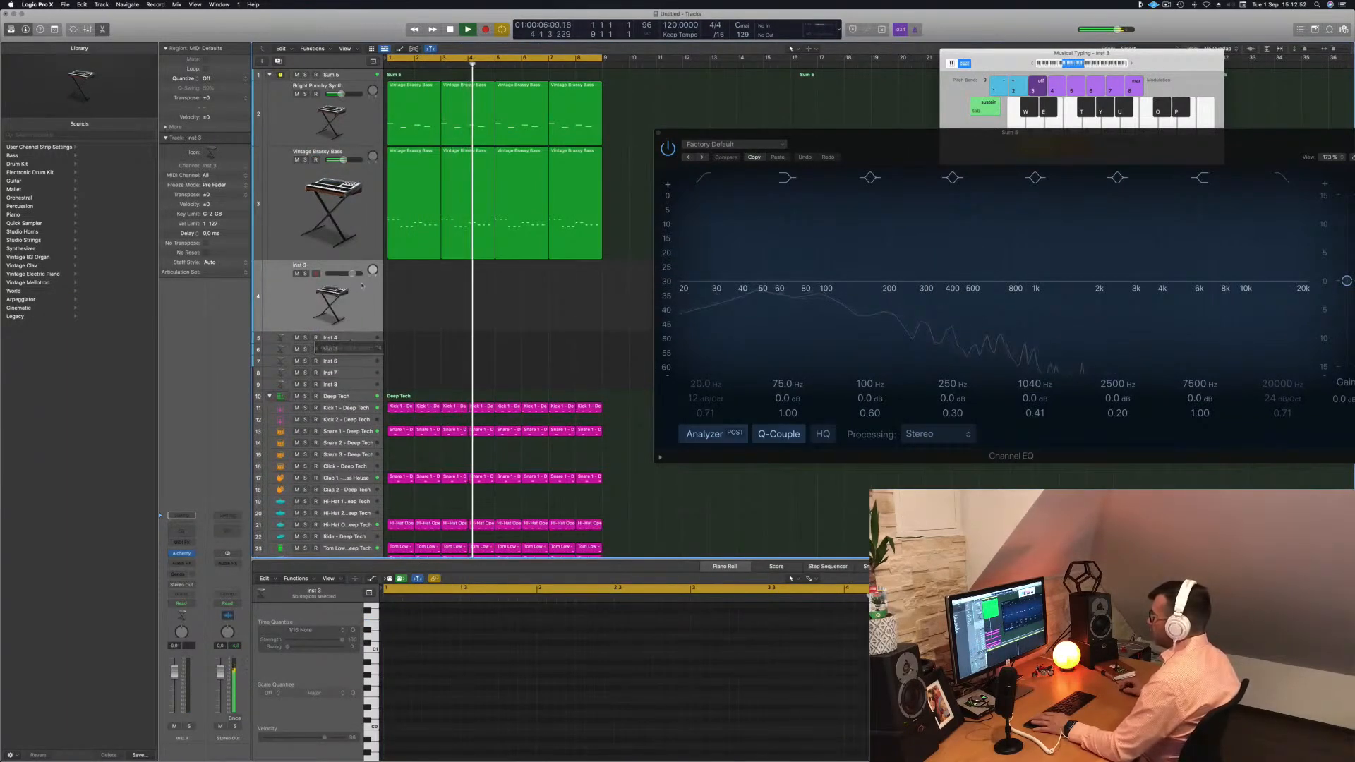
{"action": "key", "text": "space"}
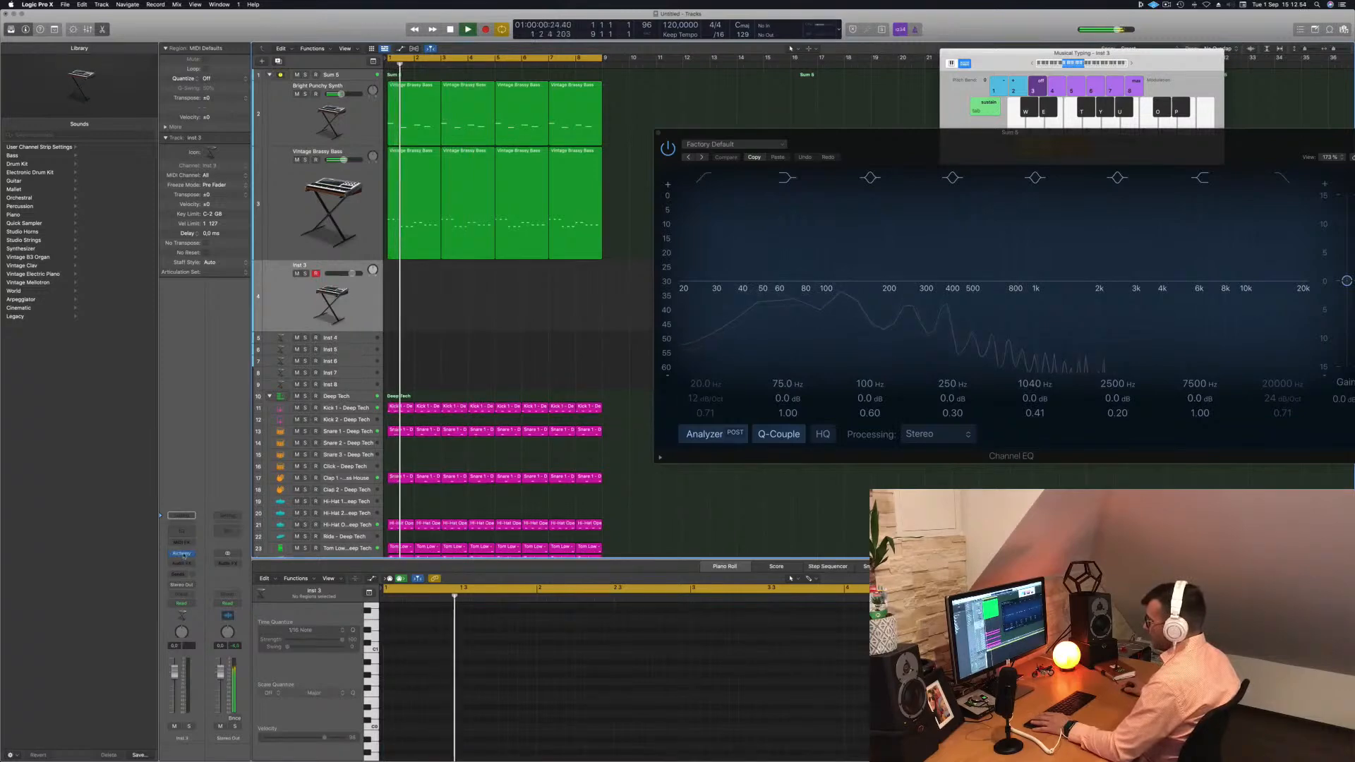
{"action": "left_click", "coordinate": [183, 576]}
{"action": "mouse_move", "coordinate": [182, 586]}
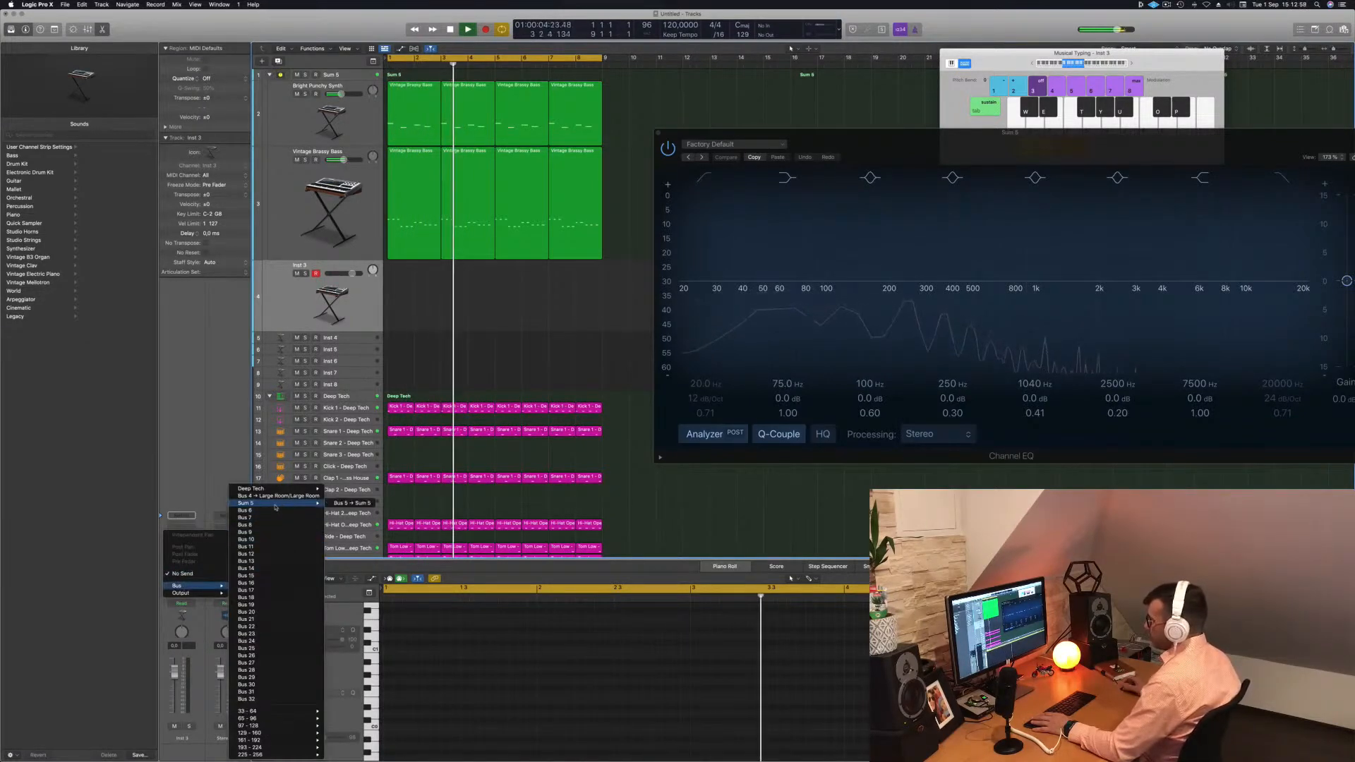
{"action": "left_click", "coordinate": [218, 489]}
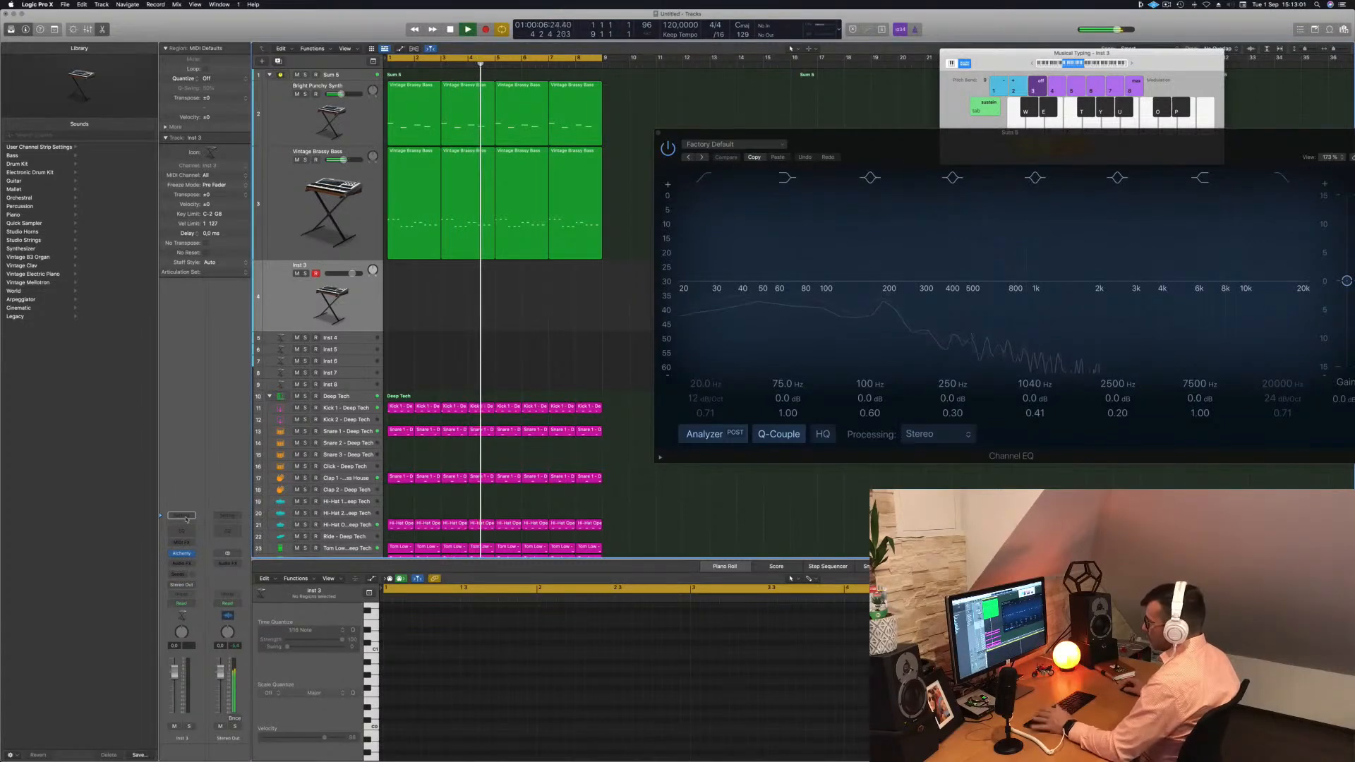
Step: Insert a stereo SilverVerb reverb on the Stereo Out channel and move its window aside
{"action": "left_click", "coordinate": [231, 563]}
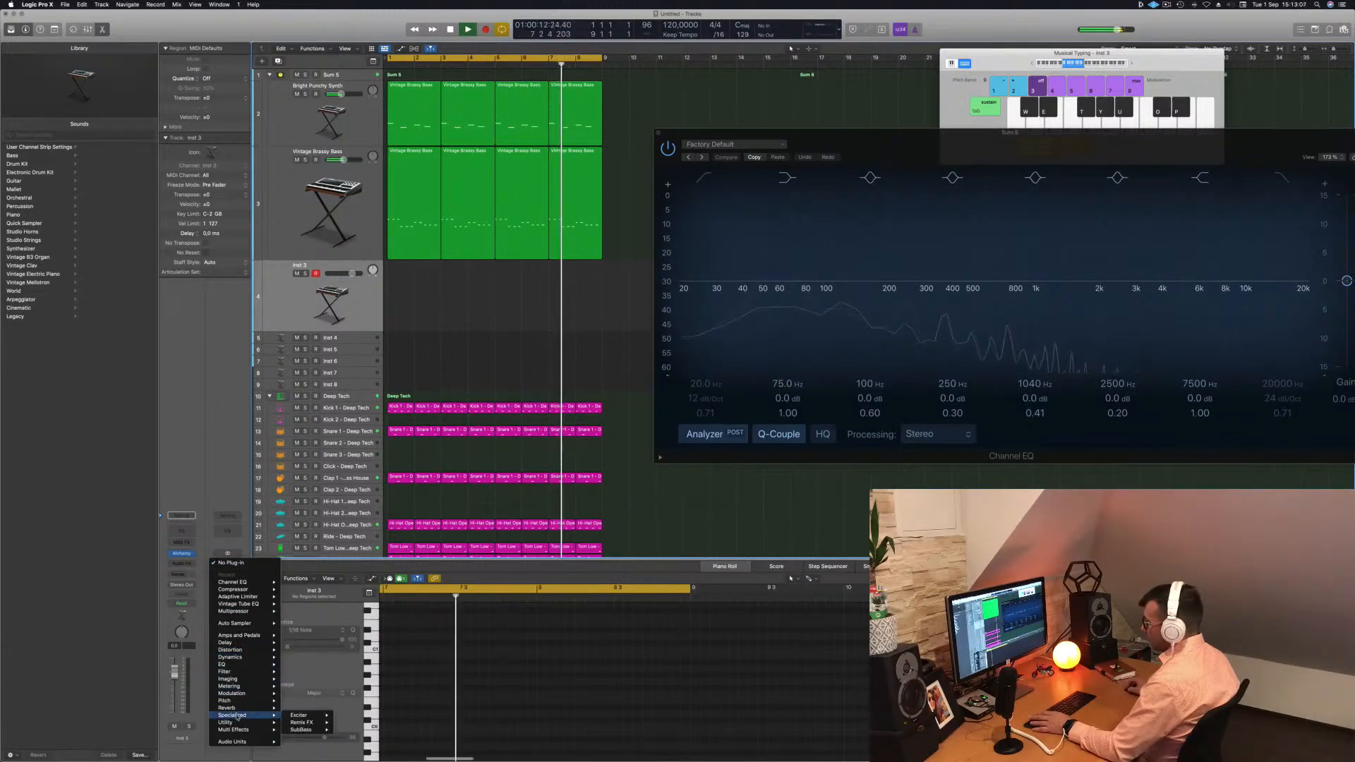
{"action": "mouse_move", "coordinate": [238, 708]}
{"action": "mouse_move", "coordinate": [311, 723]}
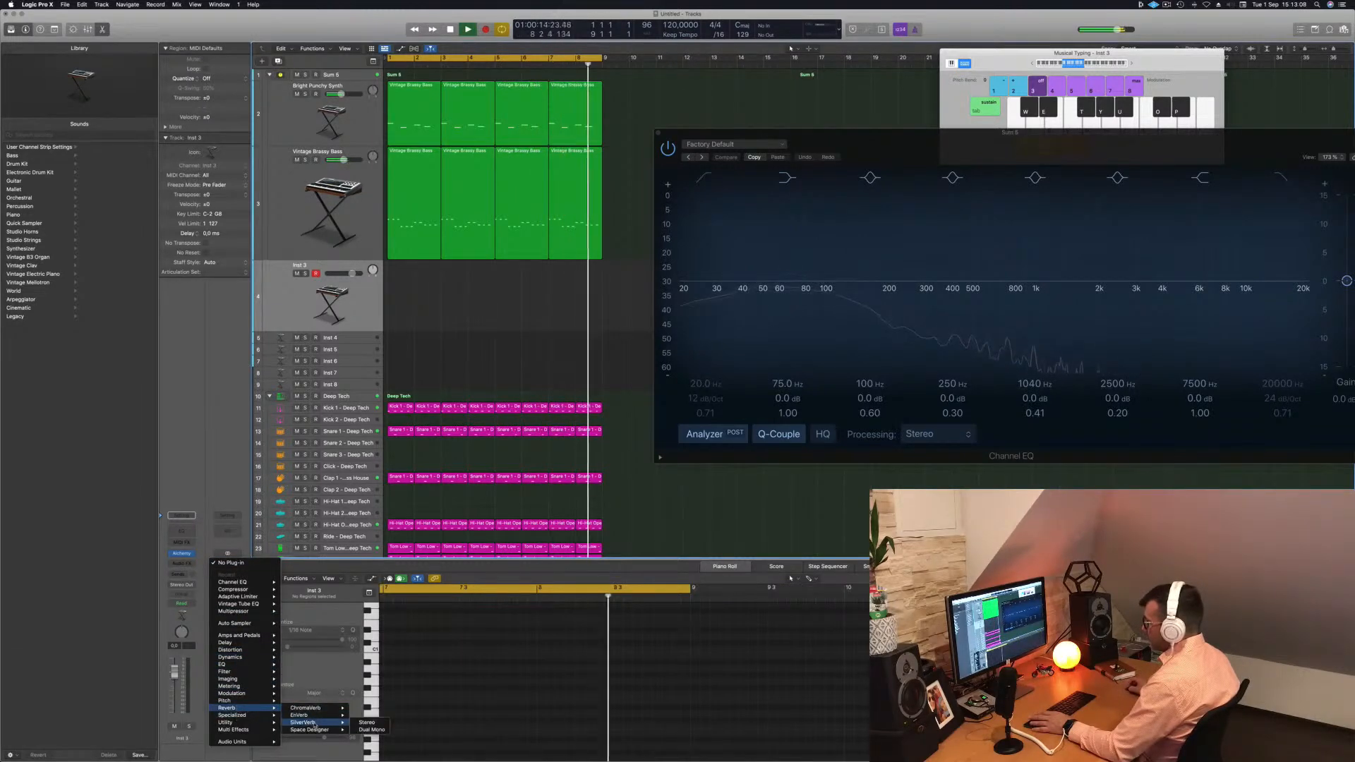
{"action": "left_click", "coordinate": [367, 722]}
{"action": "left_click_drag", "start_coordinate": [600, 118], "coordinate": [764, 138]}
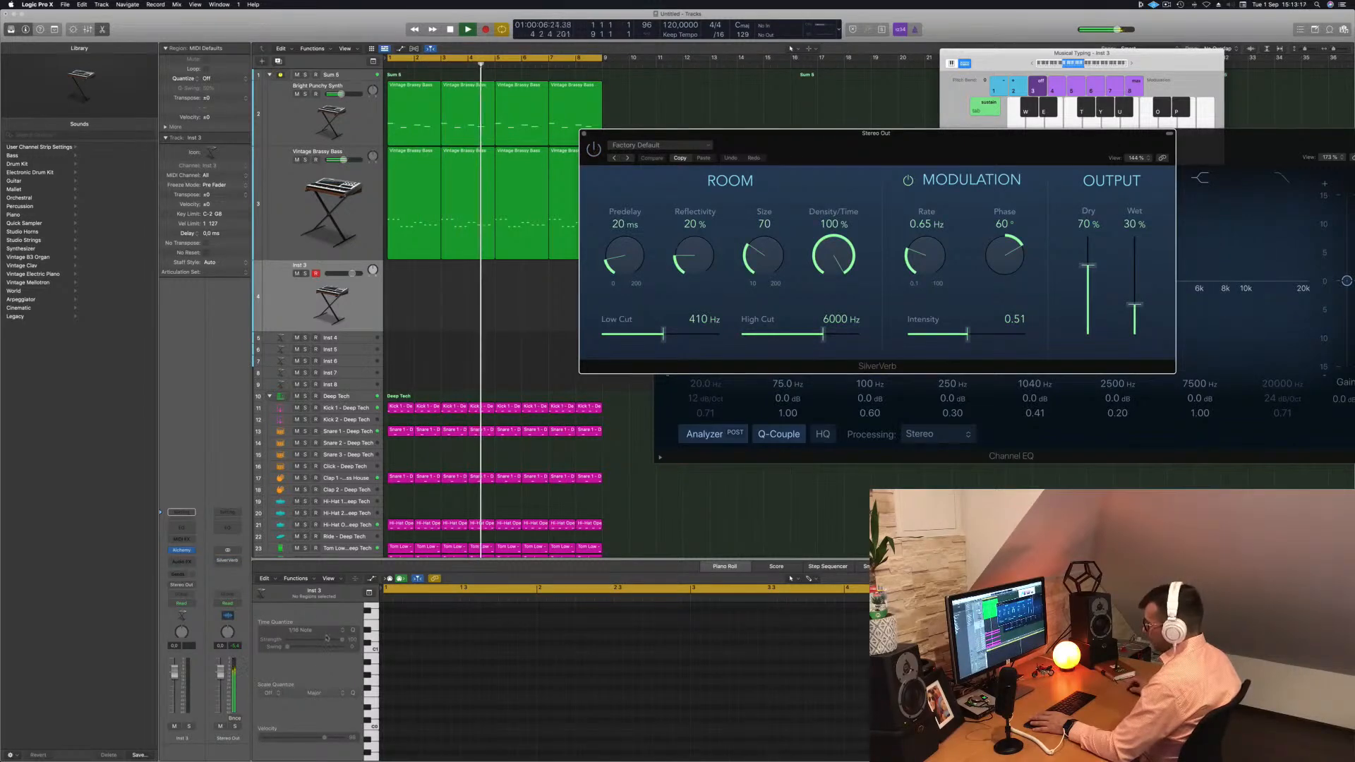
Step: Add a send on the Inst 3 channel to an unused bus, creating a new aux channel
{"action": "left_click", "coordinate": [179, 576]}
{"action": "mouse_move", "coordinate": [185, 585]}
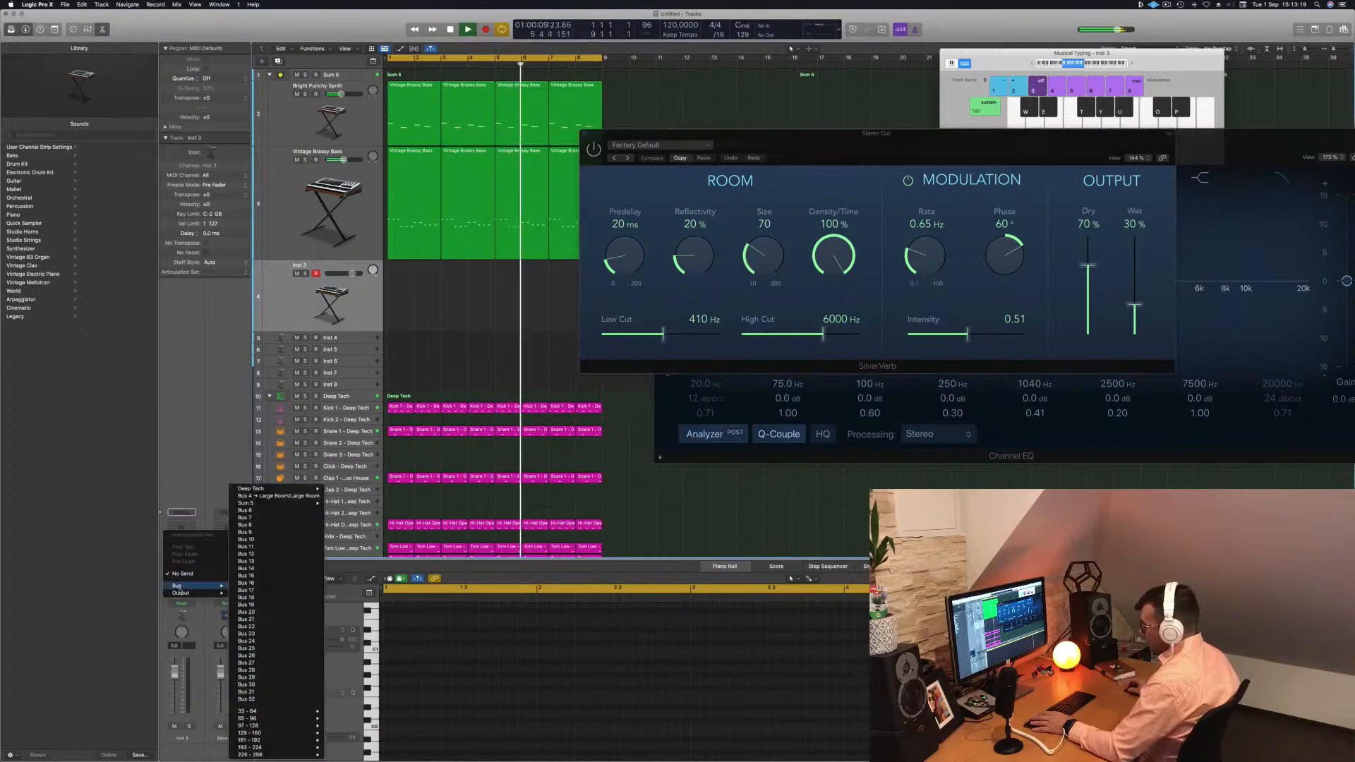
{"action": "left_click", "coordinate": [272, 505]}
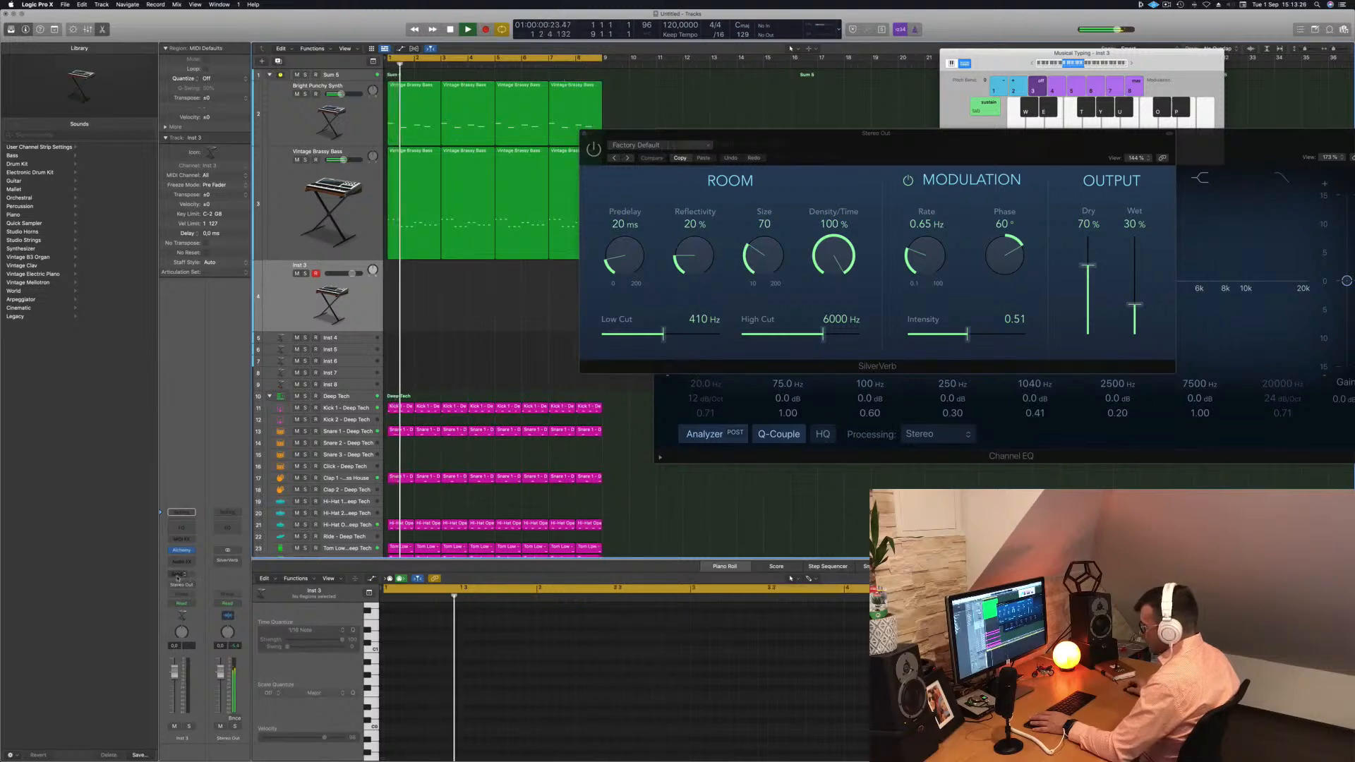
{"action": "left_click", "coordinate": [186, 595]}
{"action": "mouse_move", "coordinate": [180, 585]}
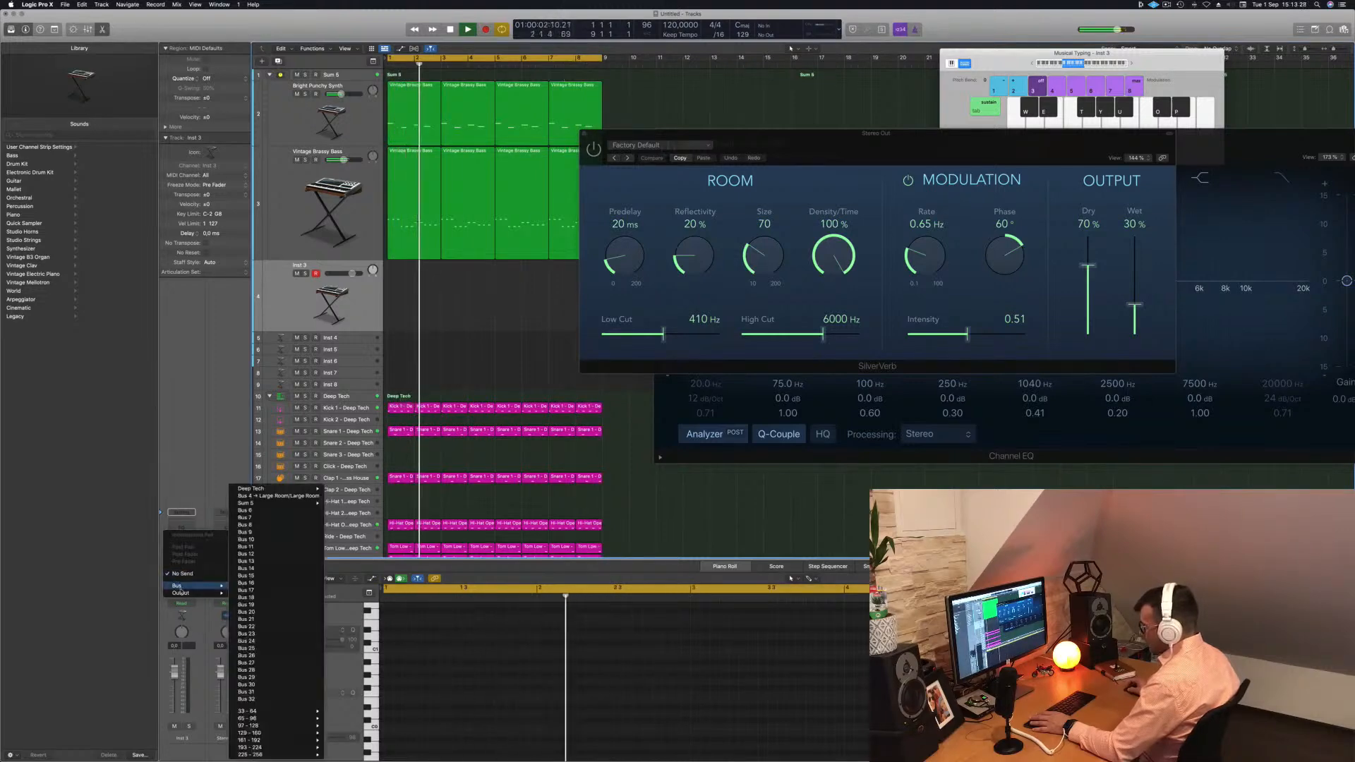
{"action": "left_click", "coordinate": [260, 525]}
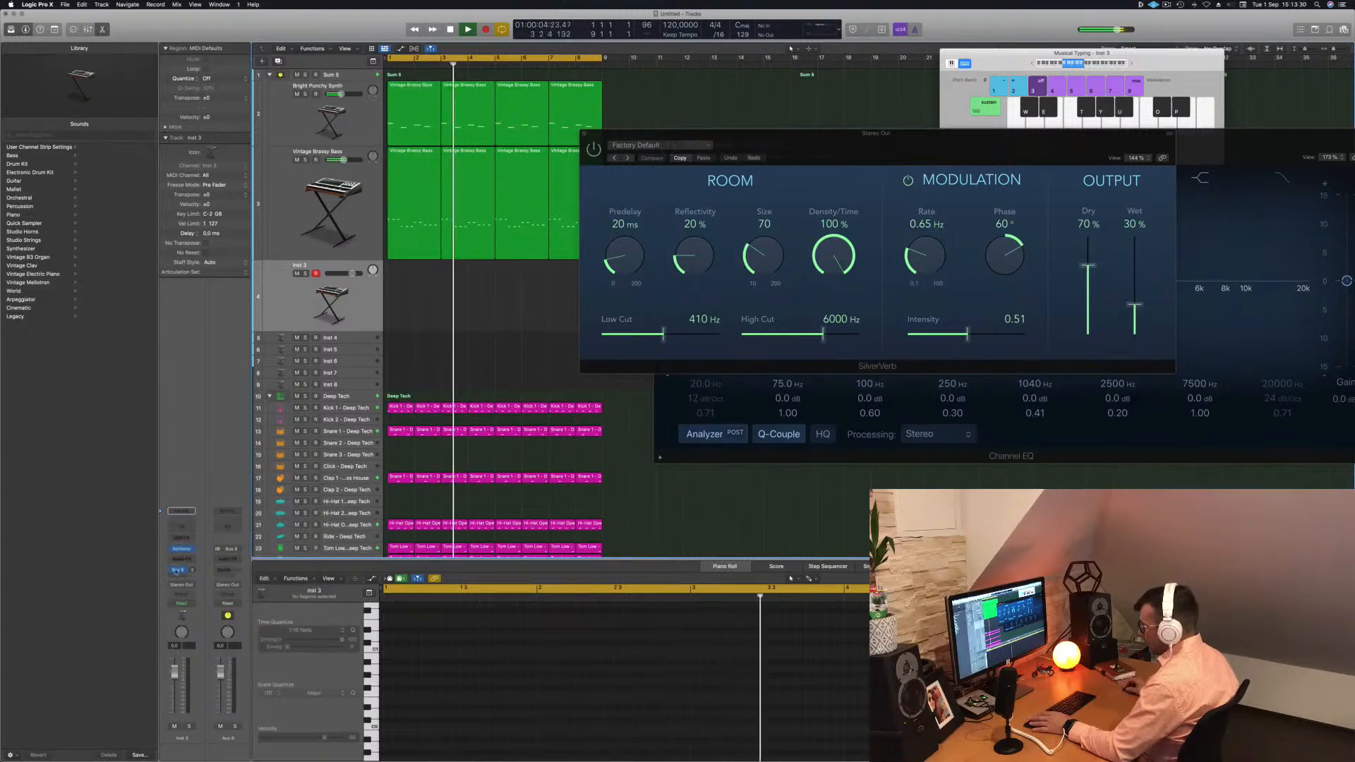
Step: Insert a stereo SilverVerb on the new aux channel, keep its Factory Default preset, and close its window
{"action": "left_click", "coordinate": [236, 557]}
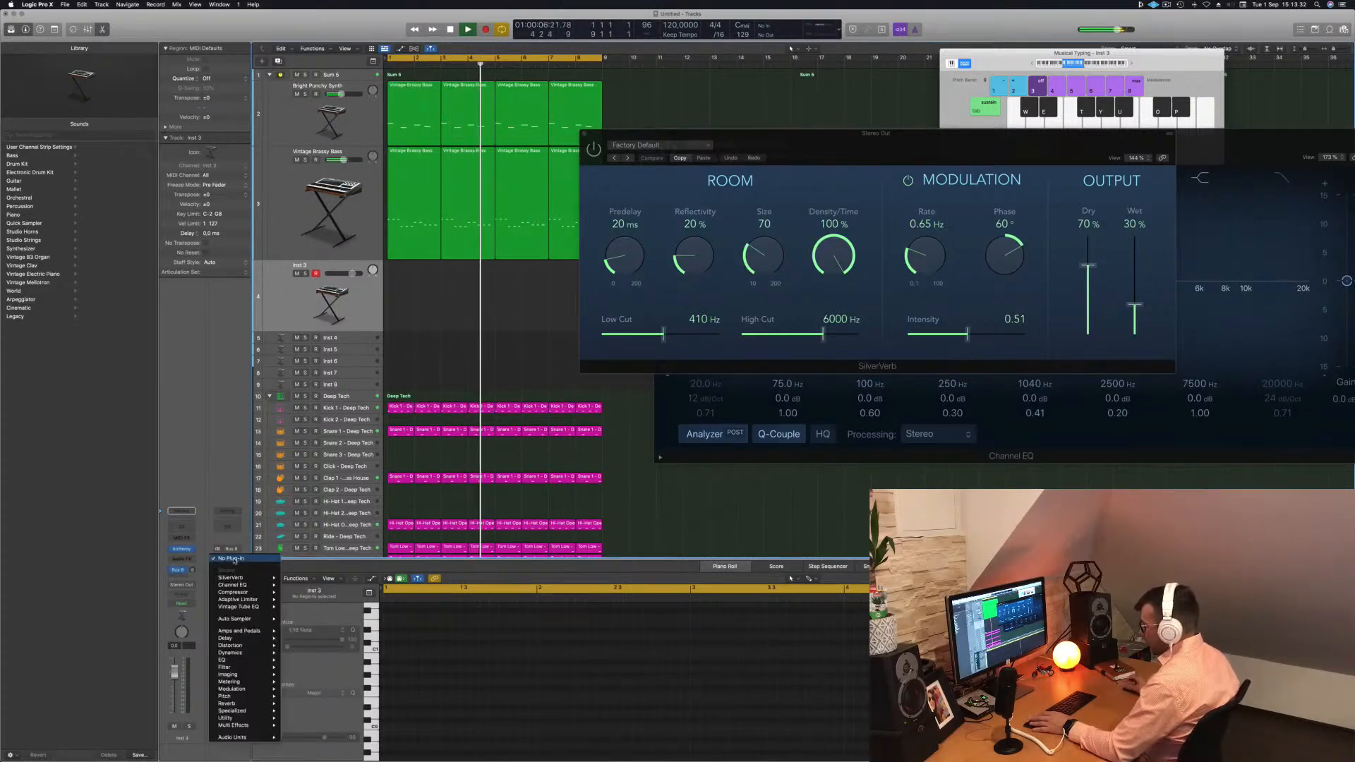
{"action": "mouse_move", "coordinate": [233, 577]}
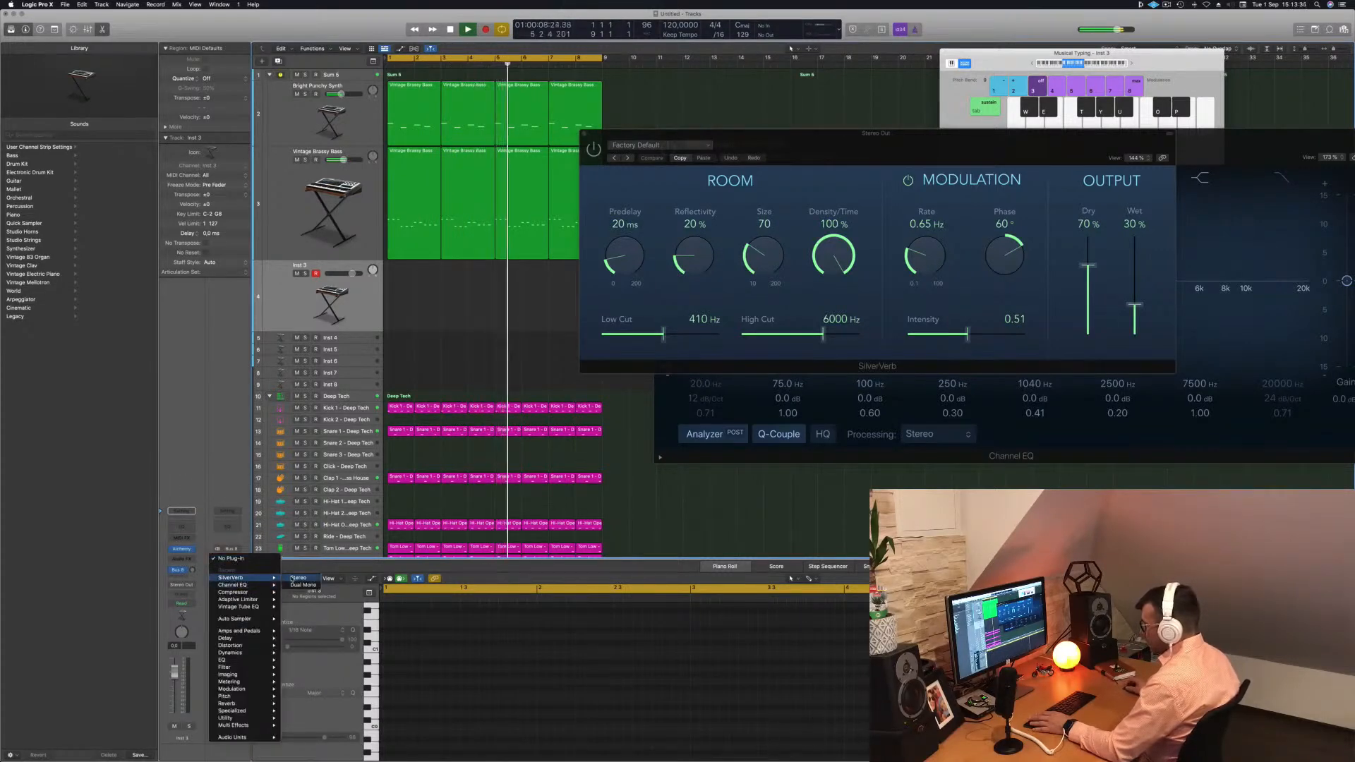
{"action": "left_click", "coordinate": [300, 577]}
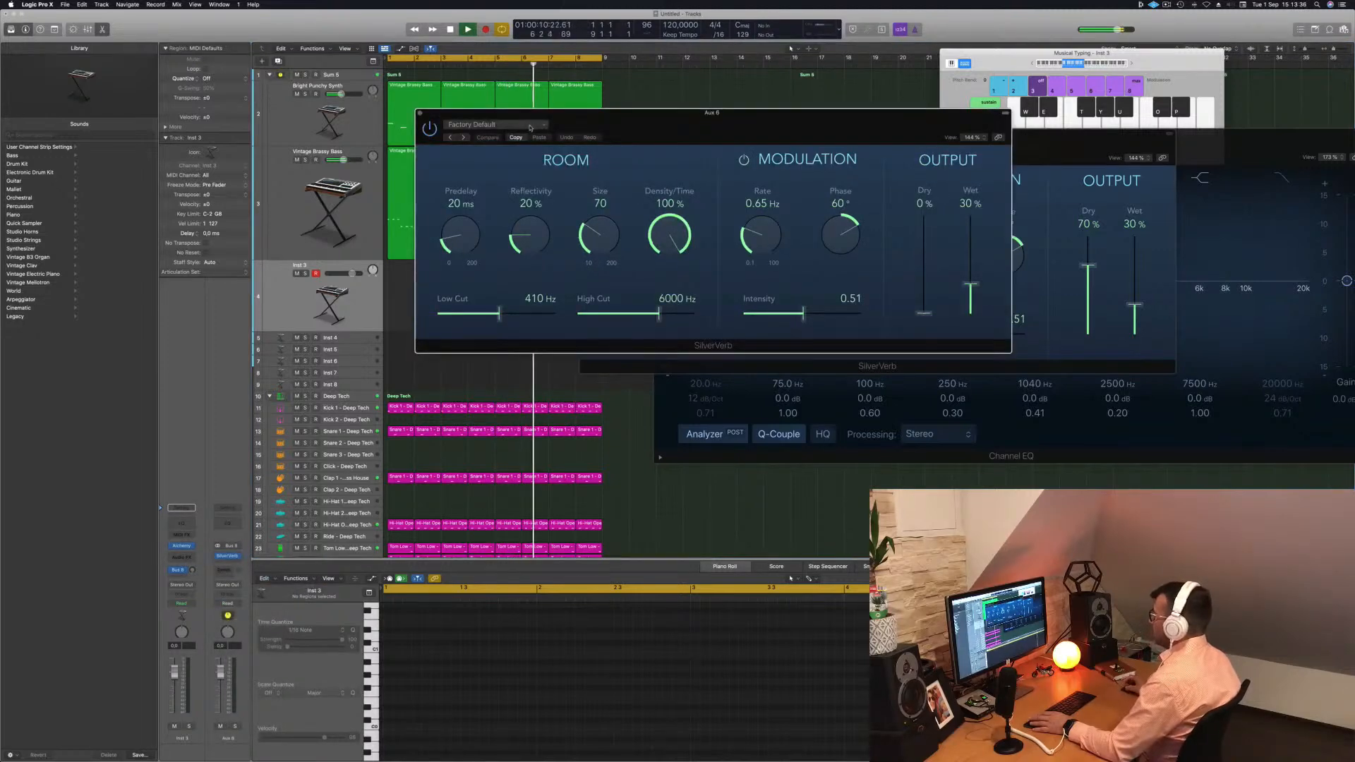
{"action": "left_click", "coordinate": [530, 128]}
{"action": "left_click", "coordinate": [490, 284]}
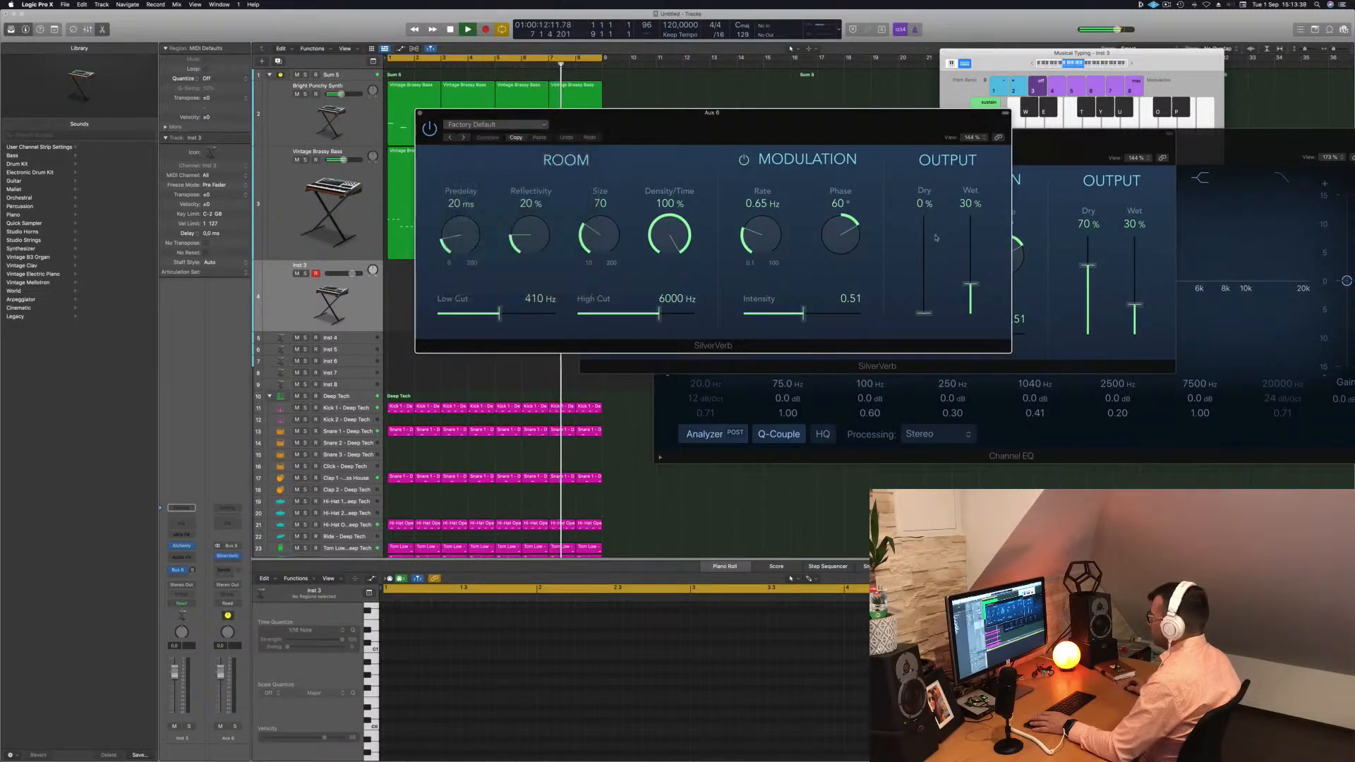
{"action": "left_click", "coordinate": [420, 114]}
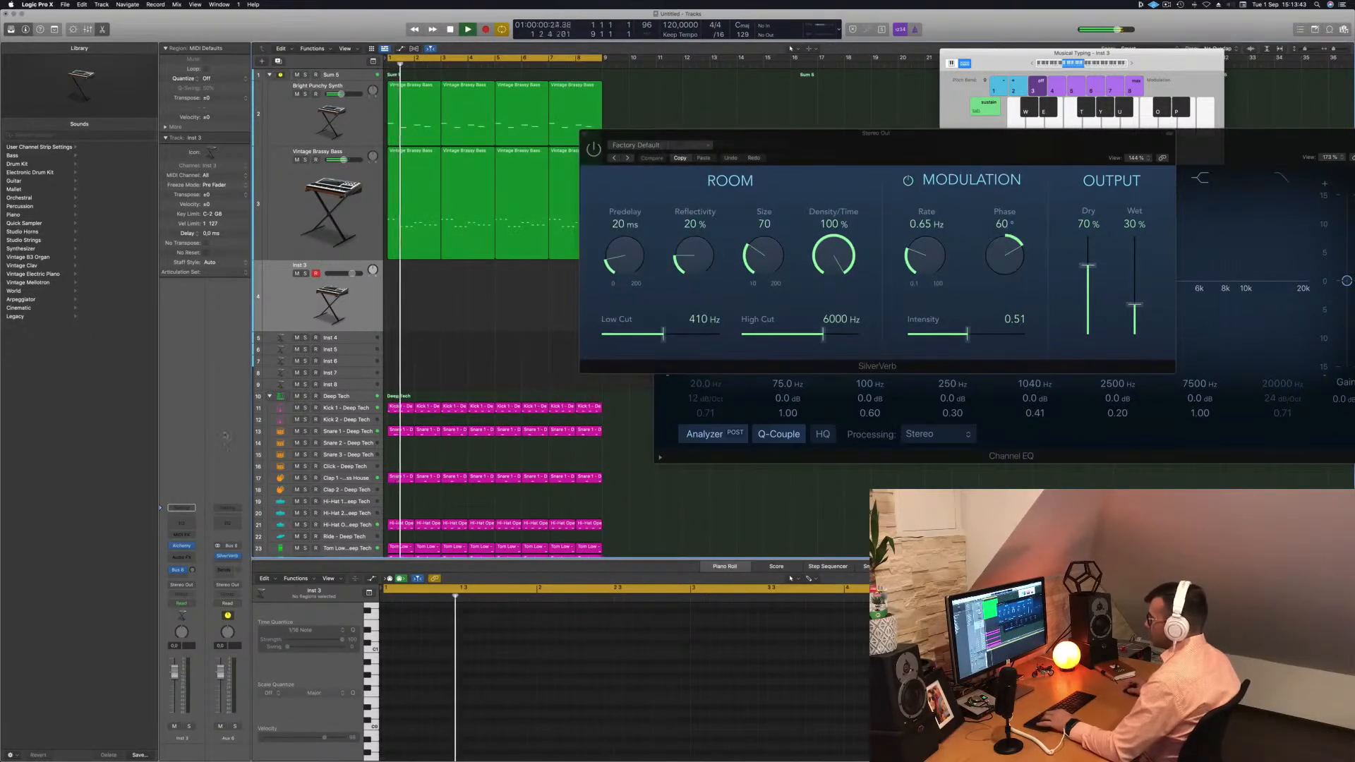
Step: Open the Inst 3 track's Alchemy instrument, raise the Musical Typing note range, and move the Alchemy window clear of the tracks
{"action": "left_click", "coordinate": [180, 546]}
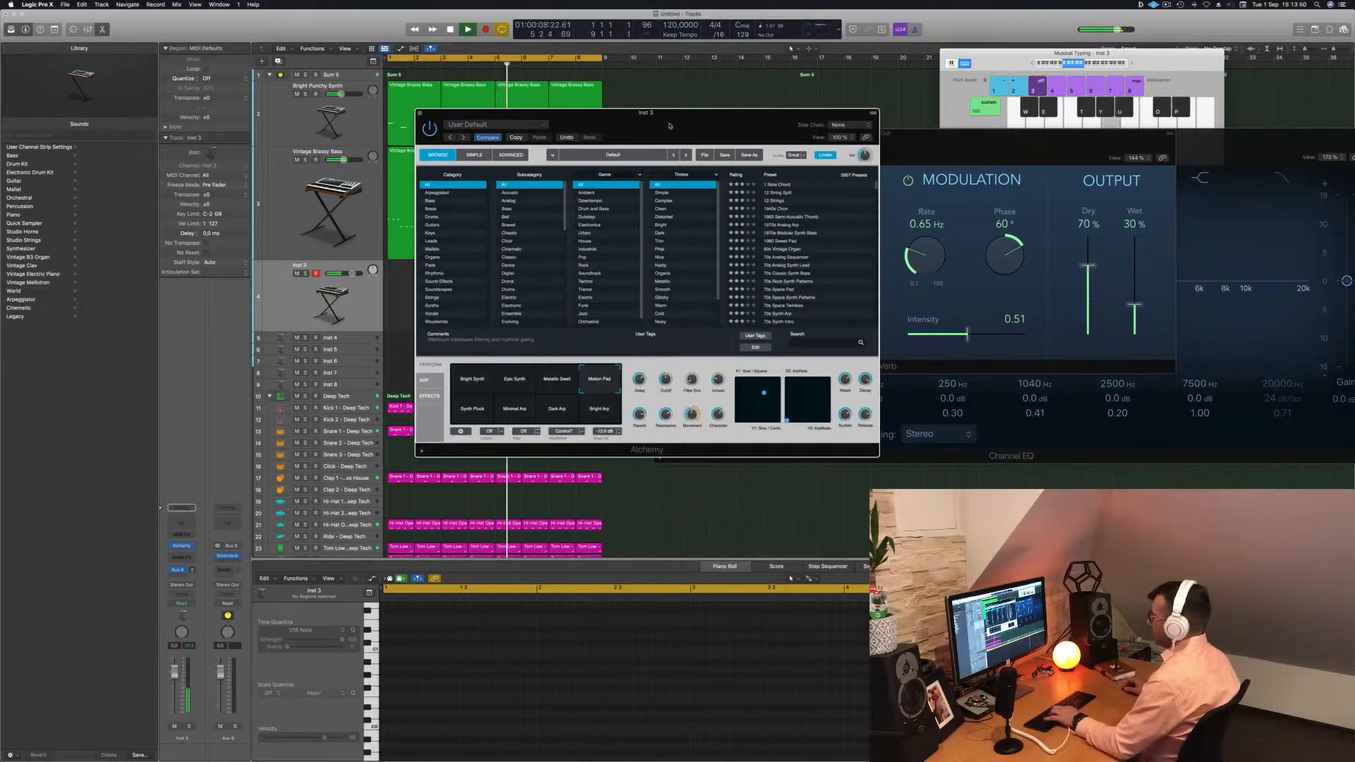
{"action": "left_click", "coordinate": [1131, 64]}
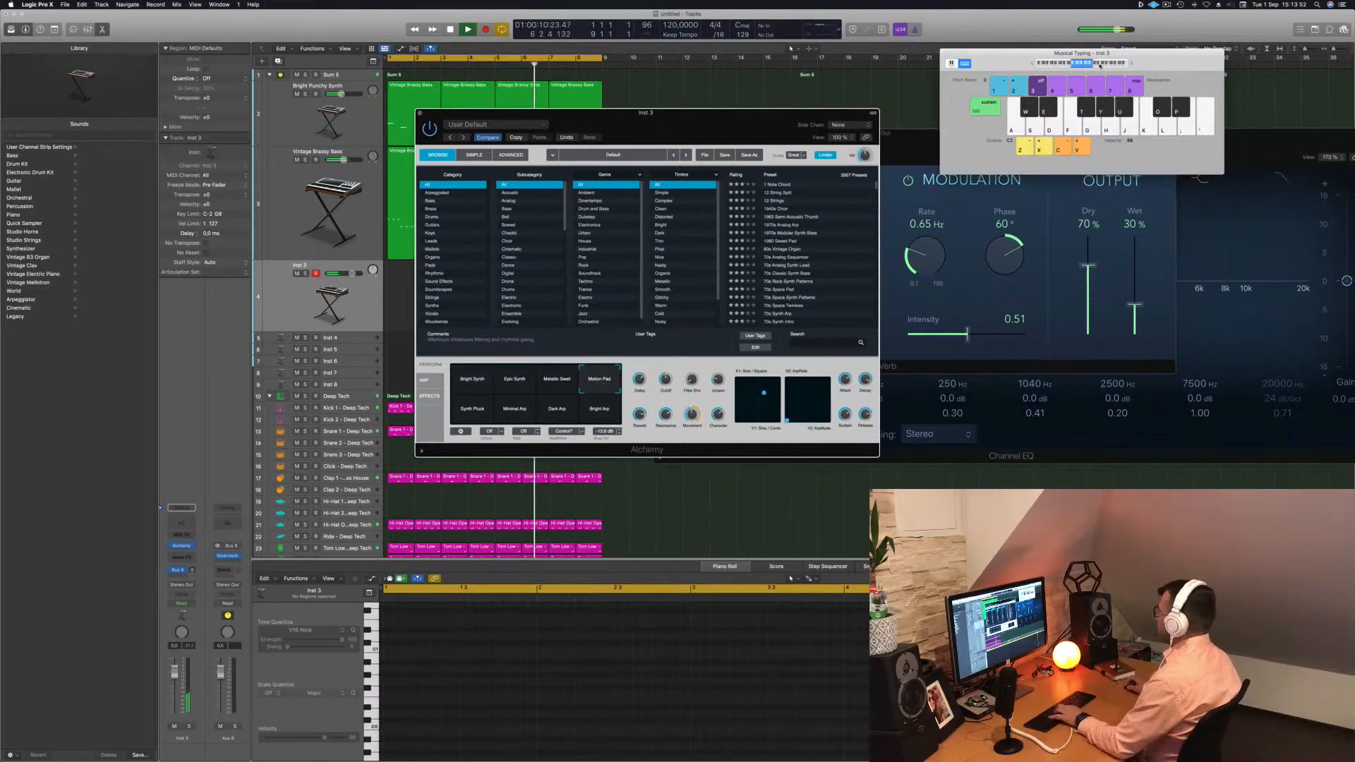
{"action": "left_click_drag", "start_coordinate": [745, 130], "coordinate": [984, 203]}
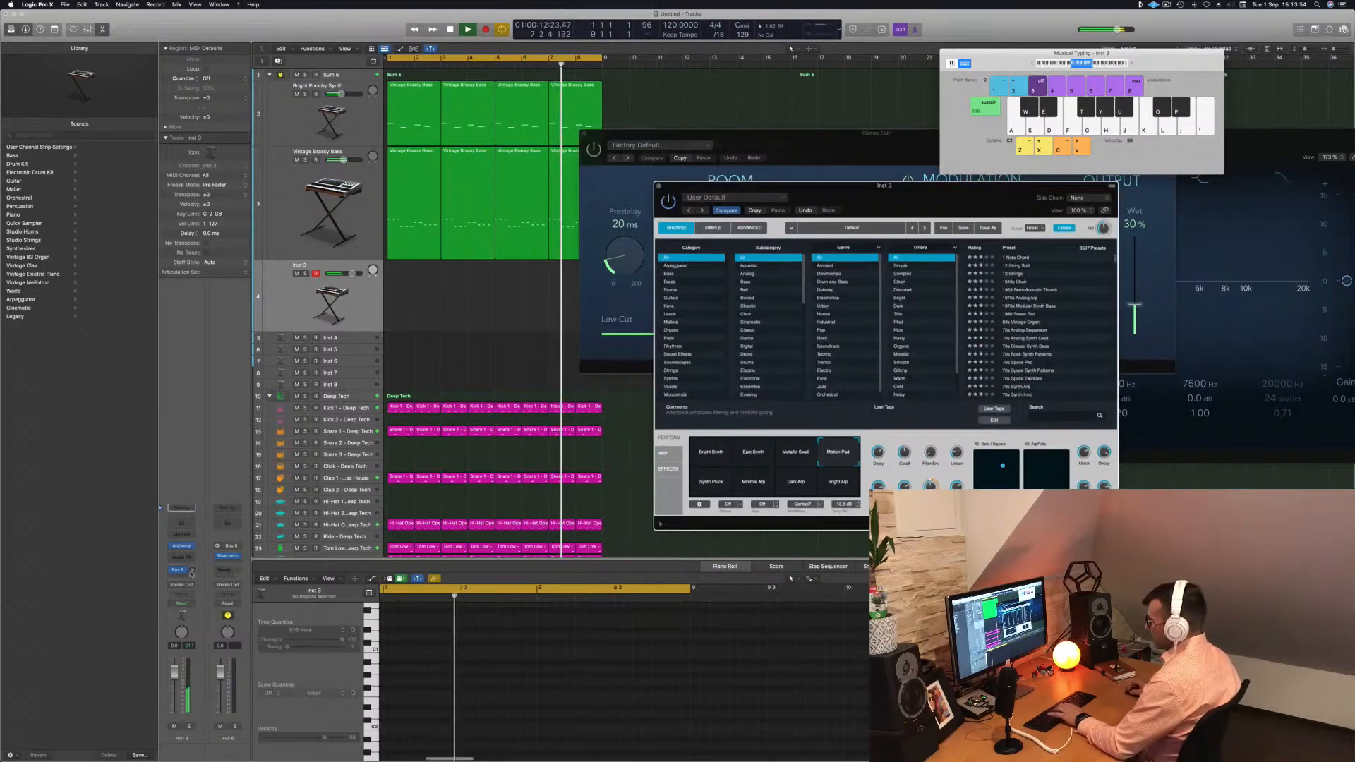
Step: Raise the Inst 3 channel's send level to the SilverVerb bus and play a test note
{"action": "left_click_drag", "start_coordinate": [192, 550], "coordinate": [192, 549]}
{"action": "key", "text": "f"}
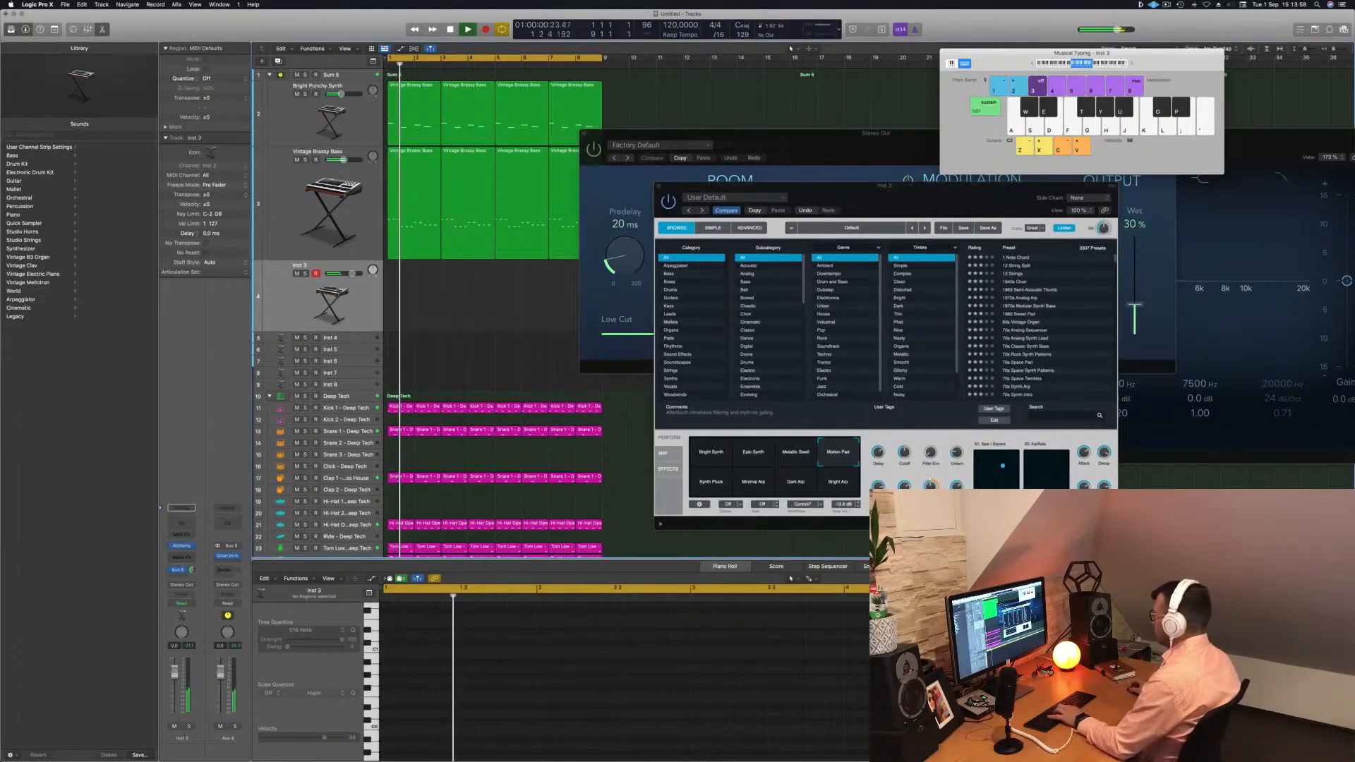
Step: Audition Alchemy's Metallic Swell, Epic Synth, Bright Synth, Minimal Arp and Dark Arp performance snapshots, and choose Synth Pluck
{"action": "left_click", "coordinate": [796, 455]}
{"action": "left_click", "coordinate": [754, 453]}
{"action": "left_click", "coordinate": [708, 453]}
{"action": "left_click", "coordinate": [753, 483]}
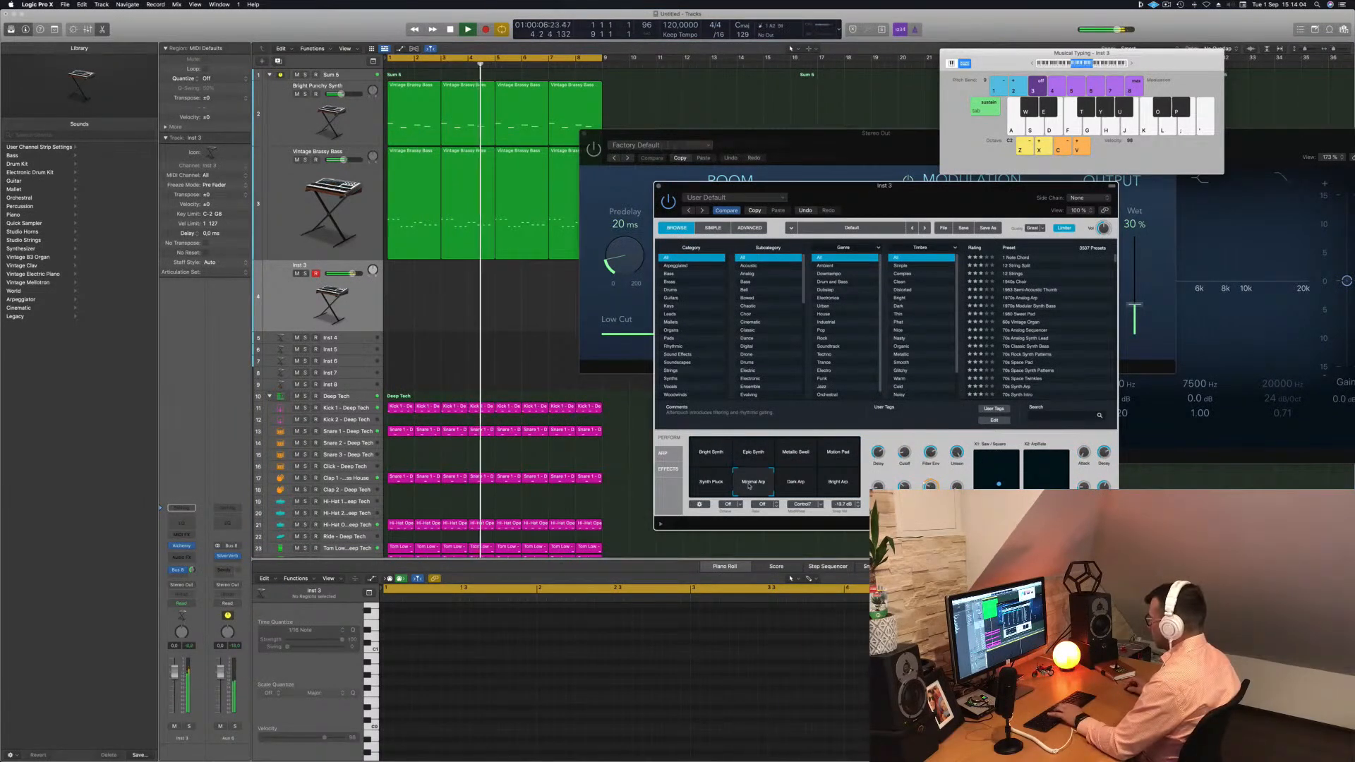
{"action": "left_click", "coordinate": [791, 487]}
{"action": "left_click", "coordinate": [712, 485]}
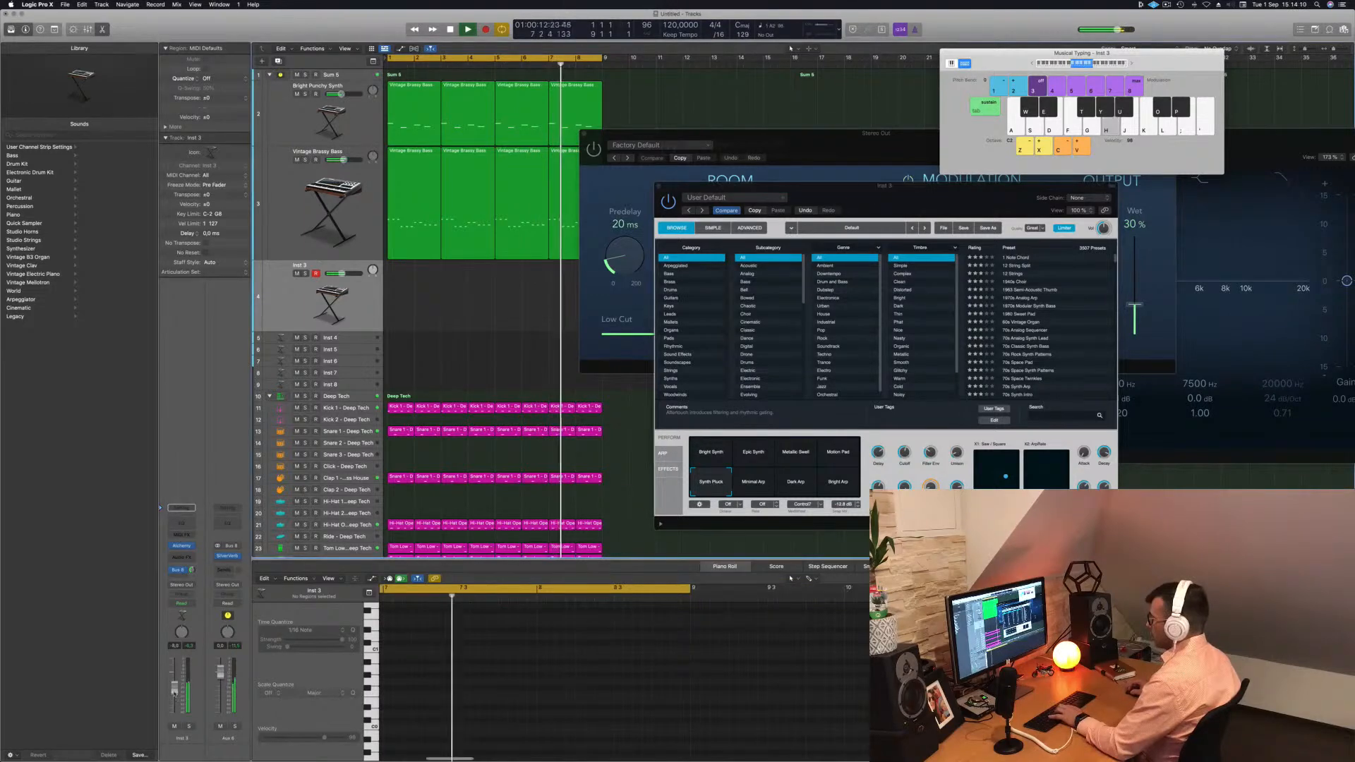
Step: Raise Alchemy's Cutoff on the Synth Pluck sound and play a few notes to try it
{"action": "mouse_move", "coordinate": [905, 454]}
{"action": "left_mouse_down"}
{"action": "mouse_move", "coordinate": [904, 485]}
{"action": "mouse_move", "coordinate": [904, 444]}
{"action": "left_mouse_up"}
{"action": "key", "text": "k"}
{"action": "key", "text": "h"}
{"action": "key", "text": "j"}
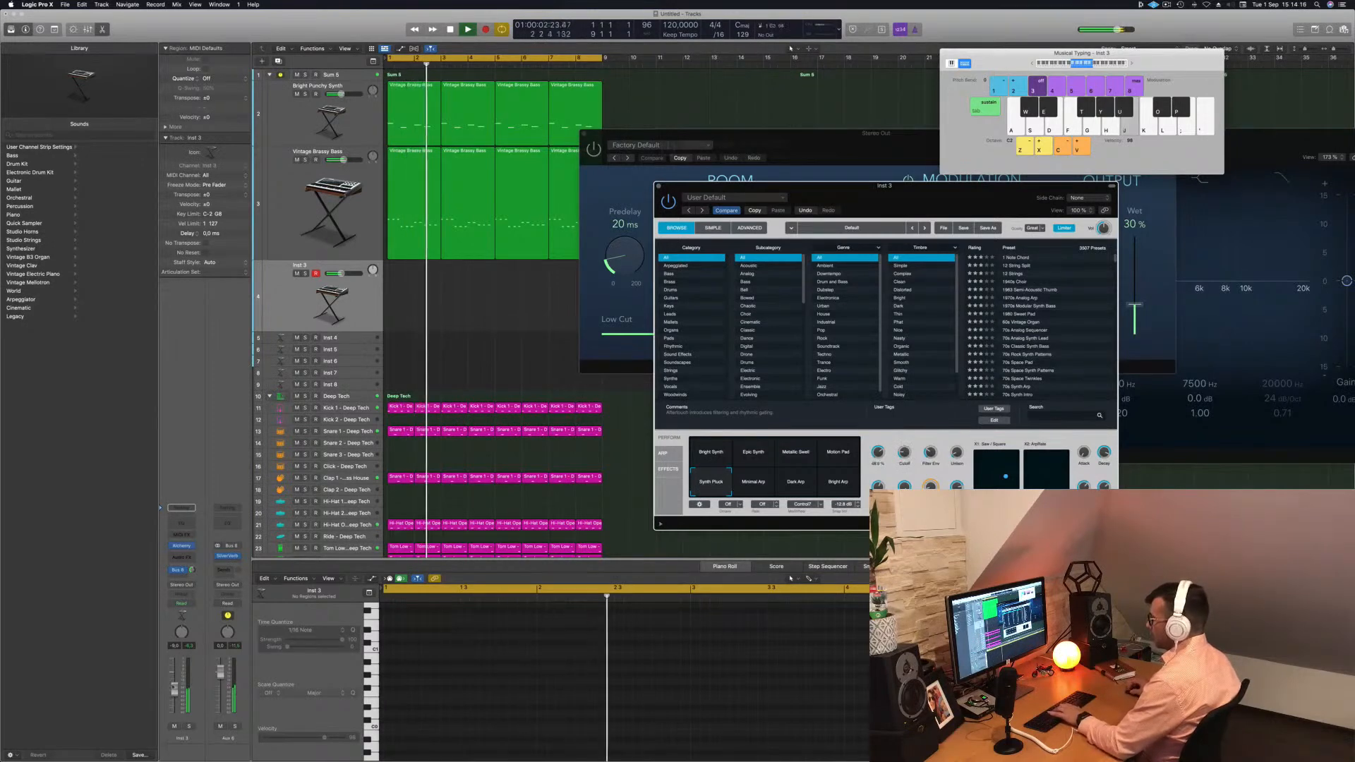
Step: Raise the Inst 3 track volume slightly and fine-tune Alchemy's Cutoff upward while playing a short melody
{"action": "left_click_drag", "start_coordinate": [345, 274], "coordinate": [350, 273]}
{"action": "key", "text": "h"}
{"action": "key", "text": "j"}
{"action": "key", "text": "k"}
{"action": "key", "text": "h"}
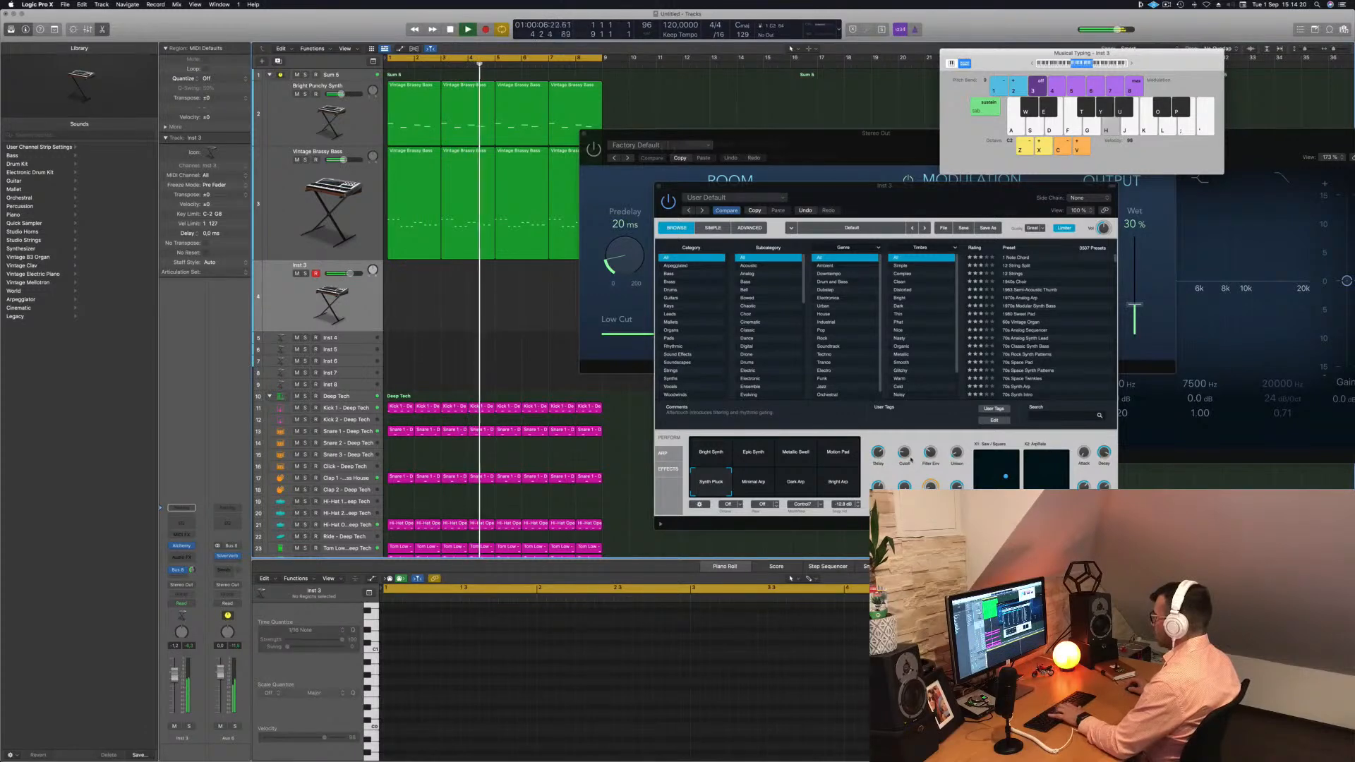
{"action": "left_click_drag", "start_coordinate": [905, 455], "coordinate": [905, 452]}
{"action": "key", "text": "f"}
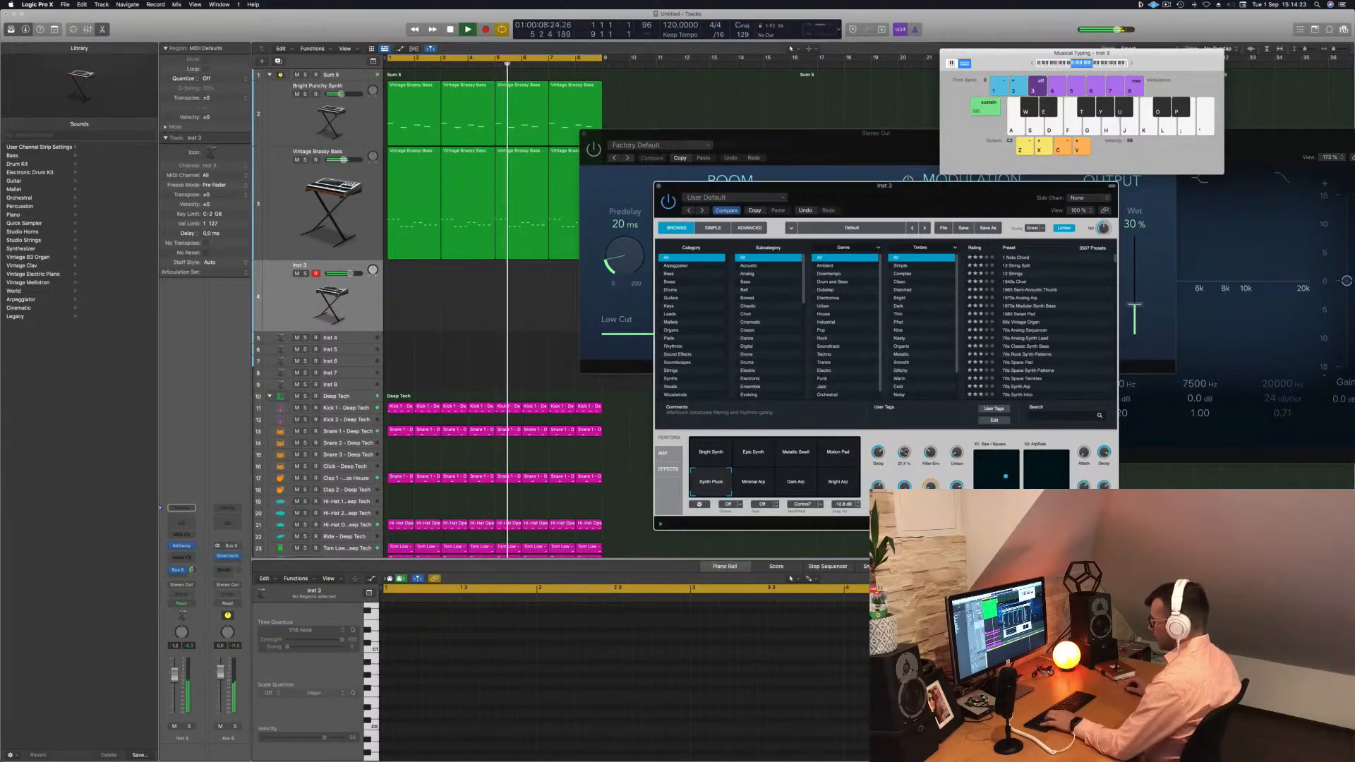
Step: Shift the on-screen keyboard's octave range and try out melody notes on the Inst 3 synth over the looping arrangement
{"action": "key", "text": "d"}
{"action": "key", "text": "g"}
{"action": "left_click", "coordinate": [1067, 65]}
{"action": "key", "text": "h"}
{"action": "left_click", "coordinate": [1089, 65]}
{"action": "left_click_drag", "start_coordinate": [1089, 65], "coordinate": [1082, 64]}
{"action": "key", "text": "g"}
{"action": "left_click", "coordinate": [1096, 65]}
{"action": "left_click", "coordinate": [1077, 65]}
{"action": "key", "text": "g"}
{"action": "key", "text": "h"}
{"action": "key", "text": "l"}
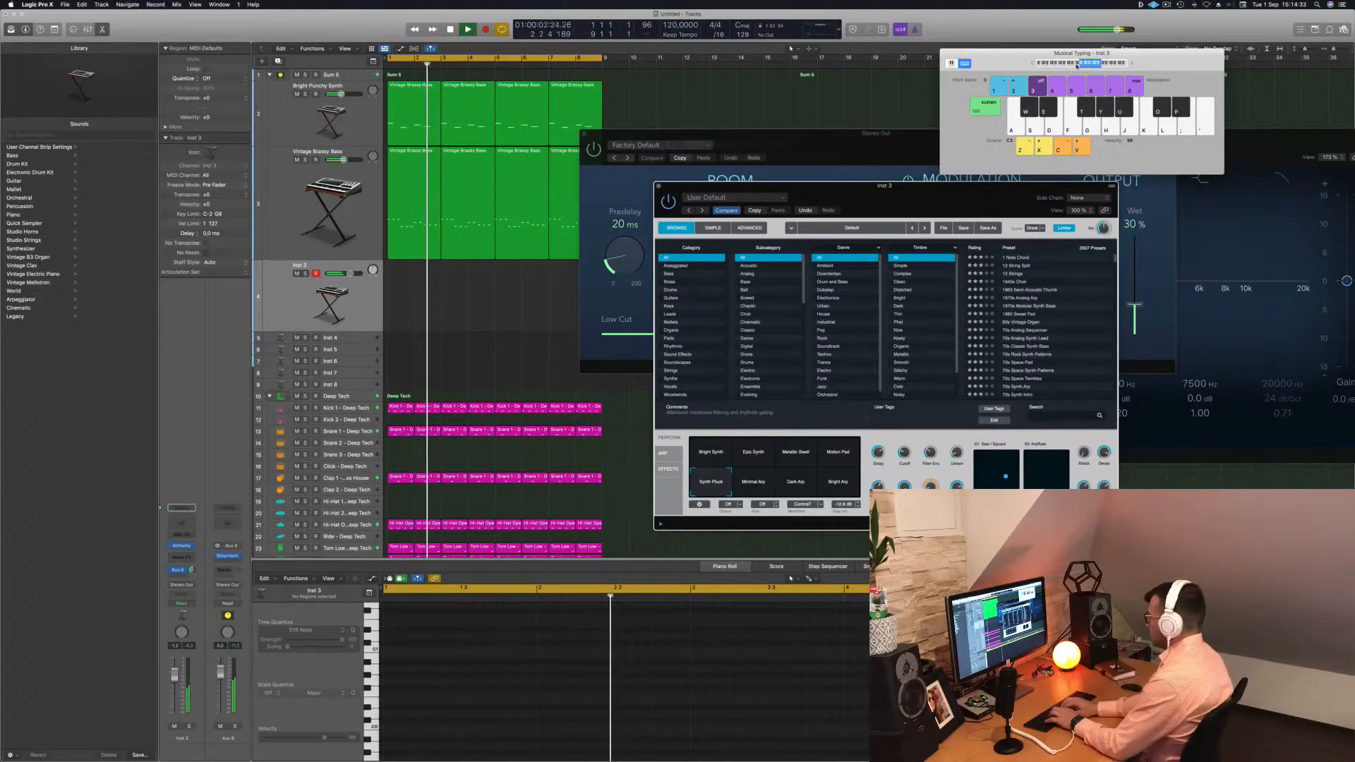
Step: Audition short phrases built mostly from the C, D and E notes on Inst 3 over the loop
{"action": "key", "text": "k"}
{"action": "key", "text": "a"}
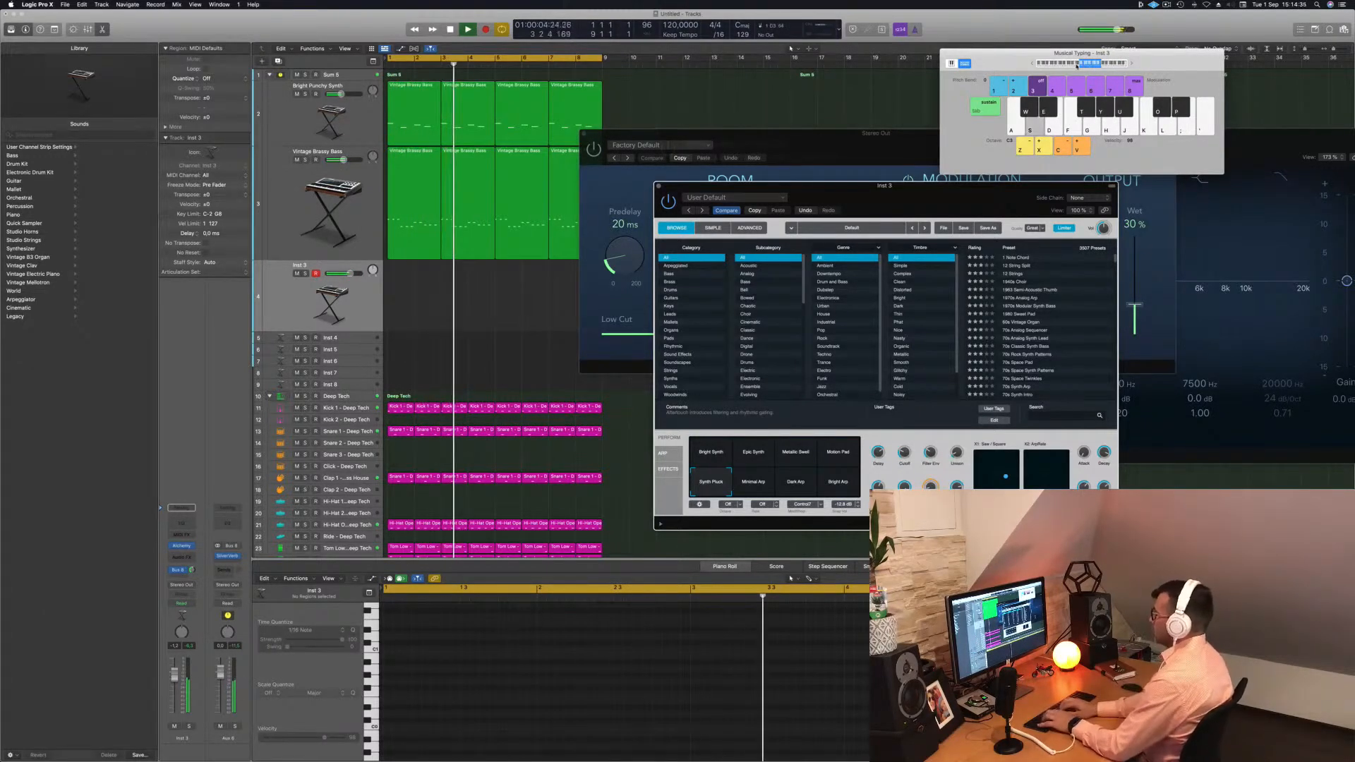
{"action": "key", "text": "d"}
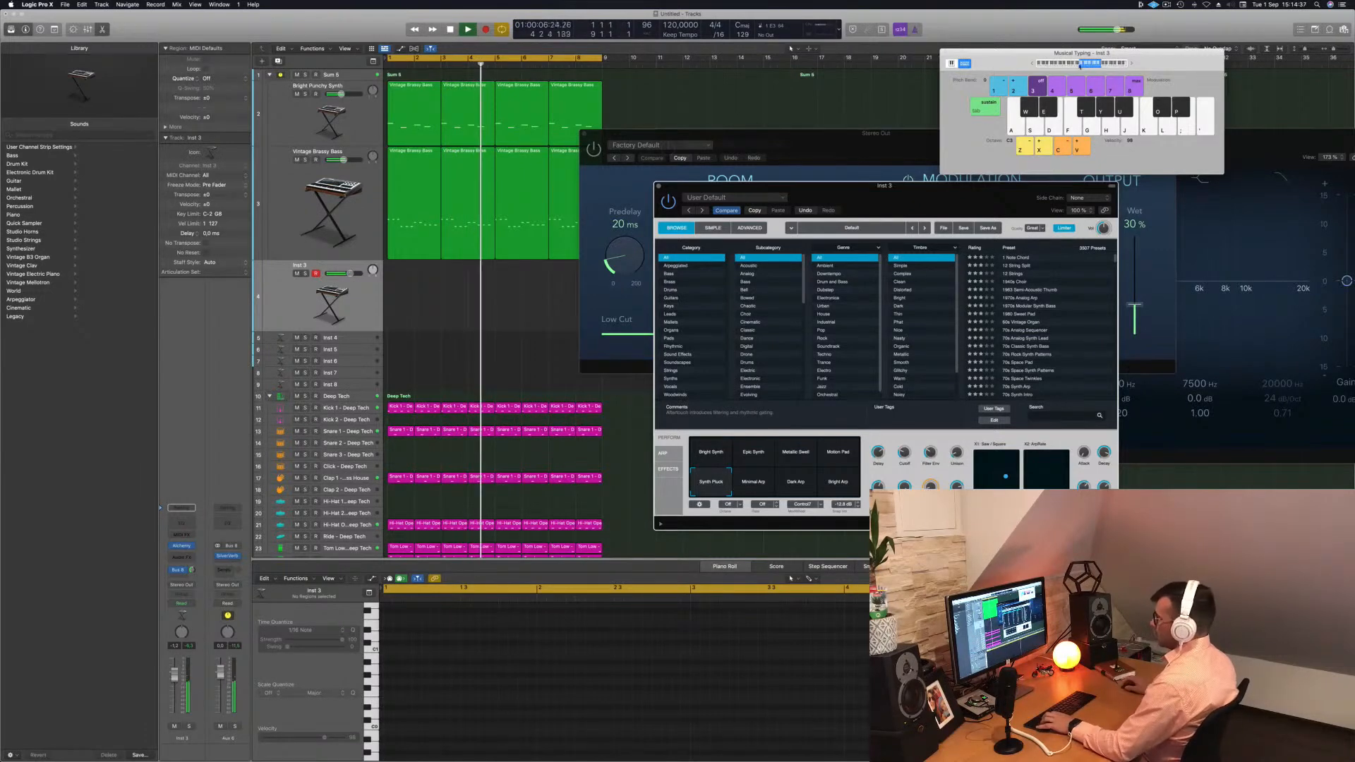
{"action": "key", "text": "a"}
{"action": "key", "text": "a"}
{"action": "key", "text": "s"}
{"action": "key", "text": "d"}
{"action": "key", "text": "d"}
{"action": "key", "text": "a"}
{"action": "key", "text": "s"}
{"action": "key", "text": "d"}
{"action": "key", "text": "a"}
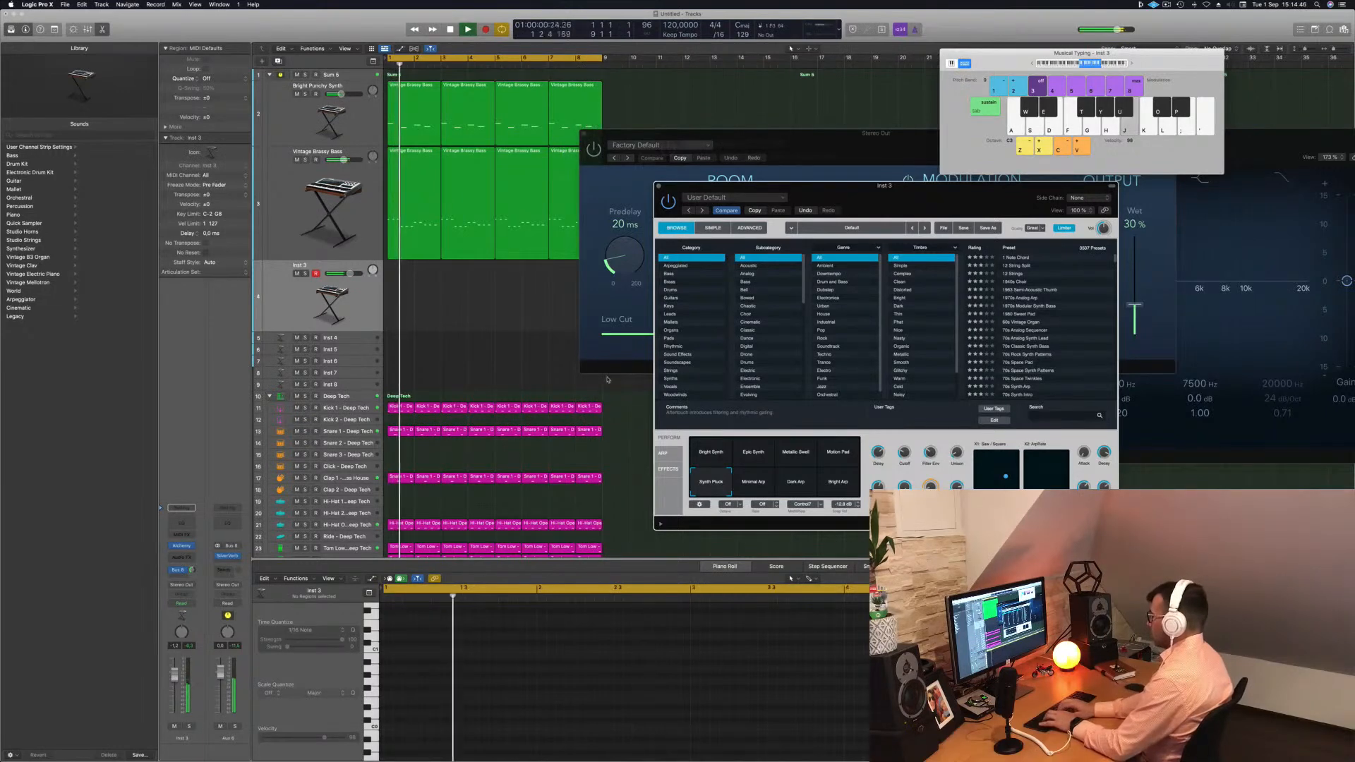
{"action": "key", "text": "a"}
{"action": "key", "text": "d"}
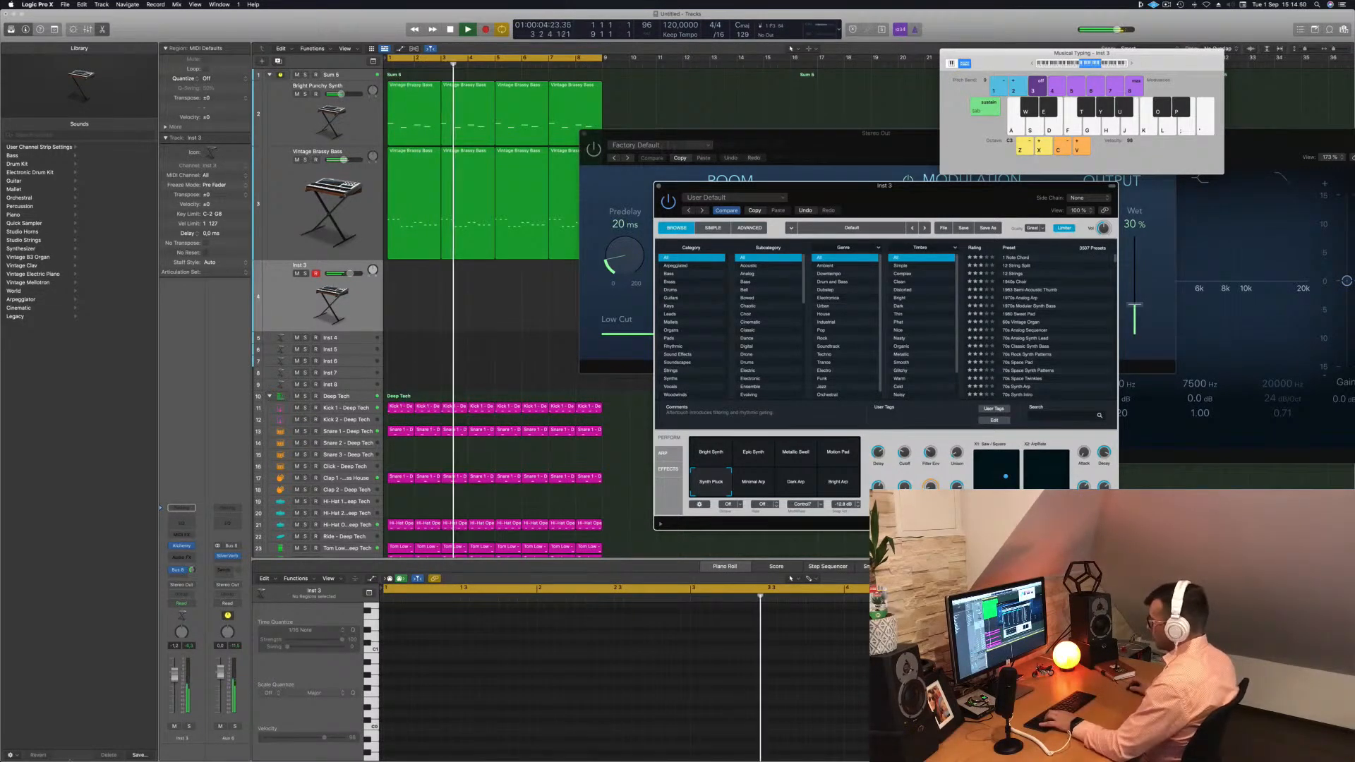
Step: Nudge the Alchemy synth's Cutoff while playing F and D notes over the loop
{"action": "key", "text": "f"}
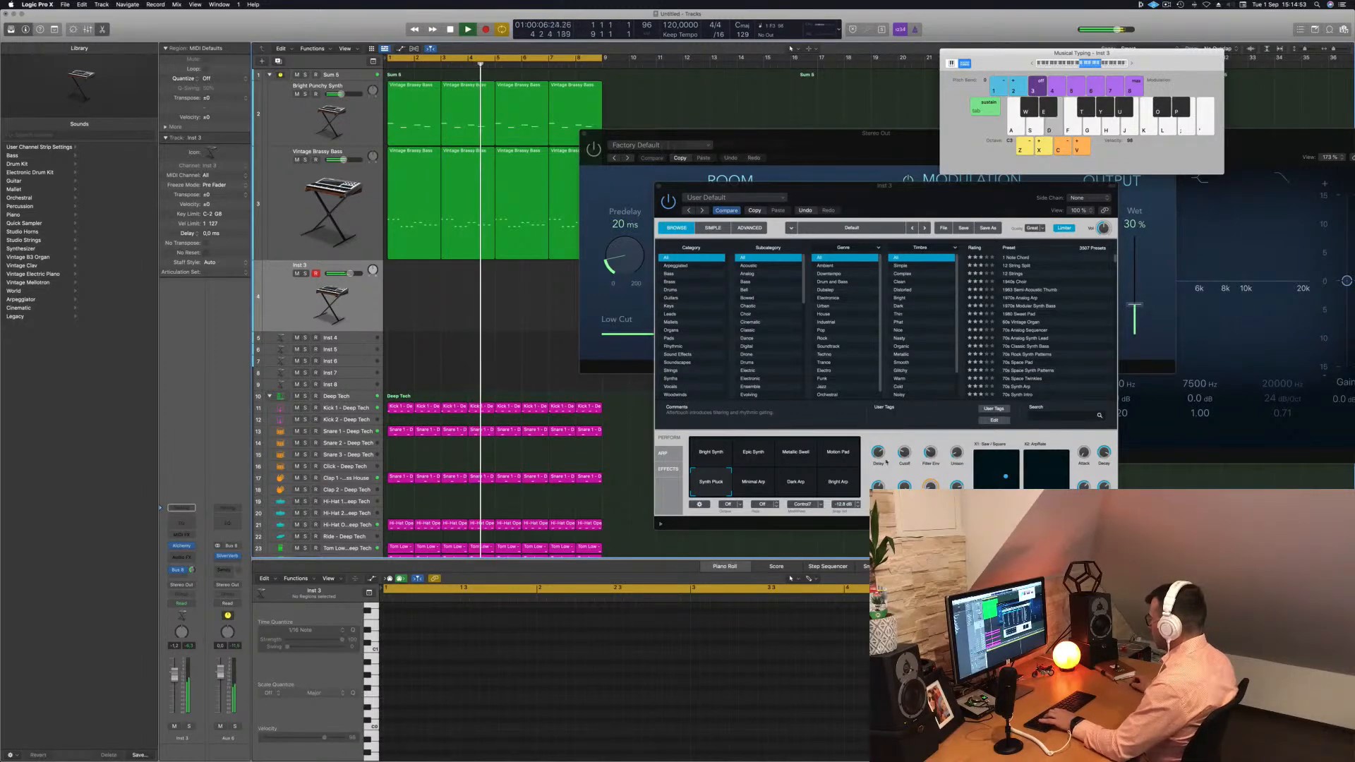
{"action": "left_click_drag", "start_coordinate": [905, 455], "coordinate": [904, 453]}
{"action": "key", "text": "f"}
{"action": "key", "text": "s"}
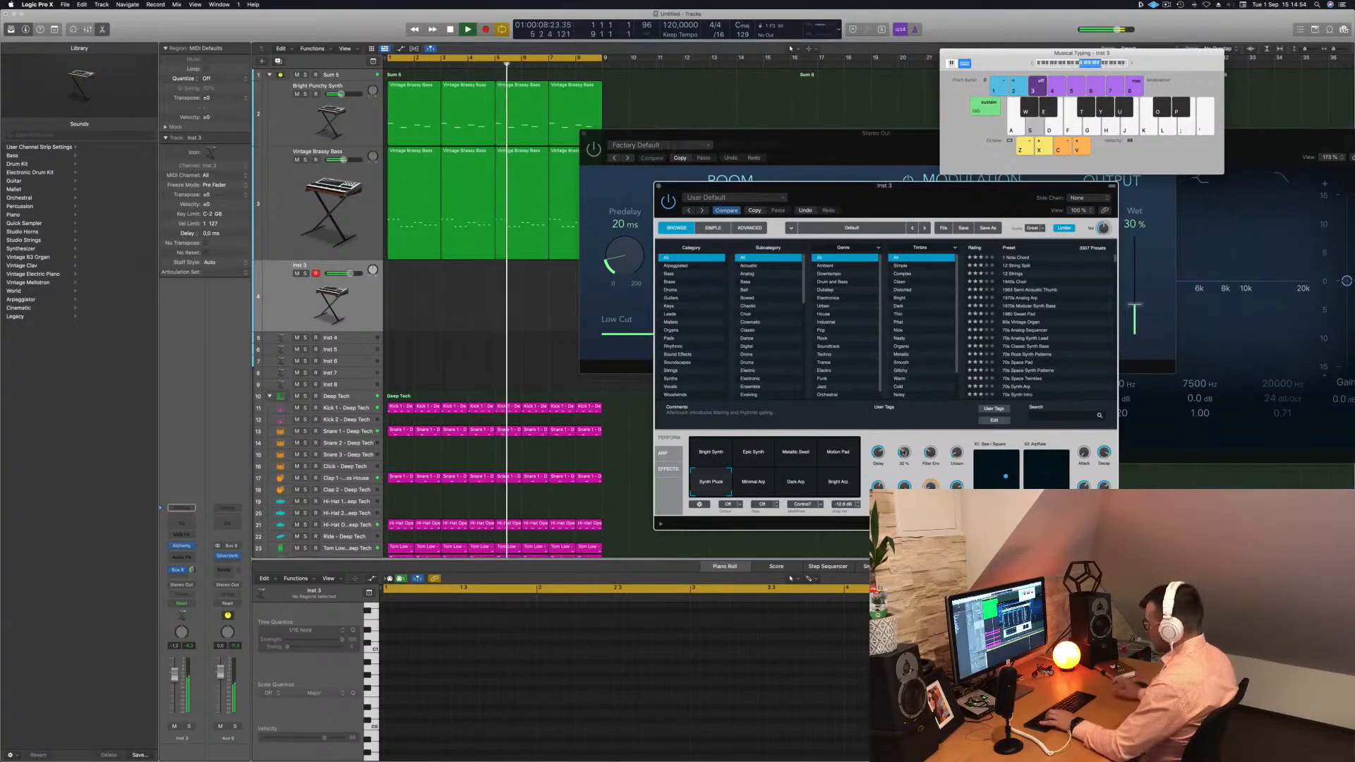
Step: Audition higher melody phrases around G, B, C, D and E on Inst 3 against the loop
{"action": "key", "text": "l"}
{"action": "key", "text": "semicolon"}
{"action": "key", "text": "k"}
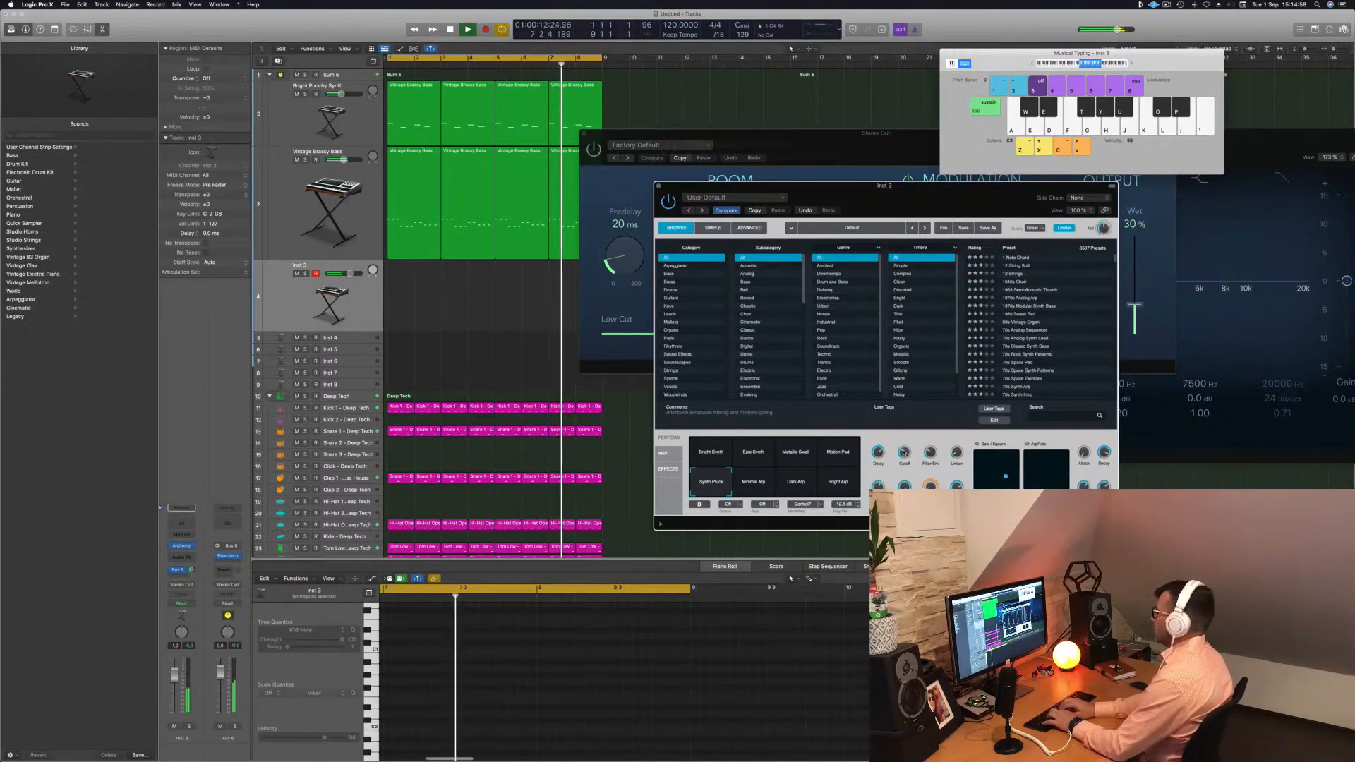
{"action": "key", "text": "k"}
{"action": "key", "text": "l"}
{"action": "key", "text": "g"}
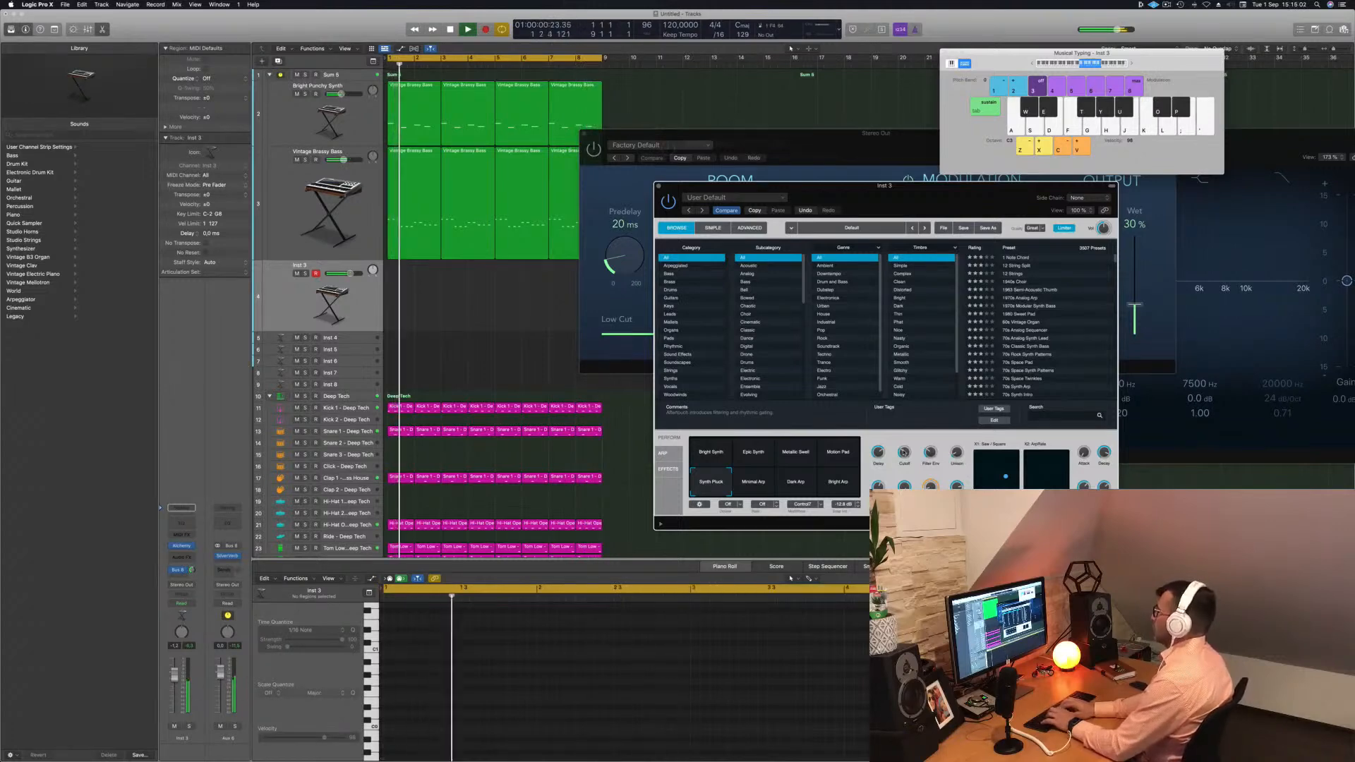
{"action": "key", "text": "j"}
{"action": "key", "text": "k"}
{"action": "key", "text": "l"}
{"action": "key", "text": "a"}
Step: Try recording a melody take on the Inst 3 track and delete the recorded region
{"action": "key", "text": "r"}
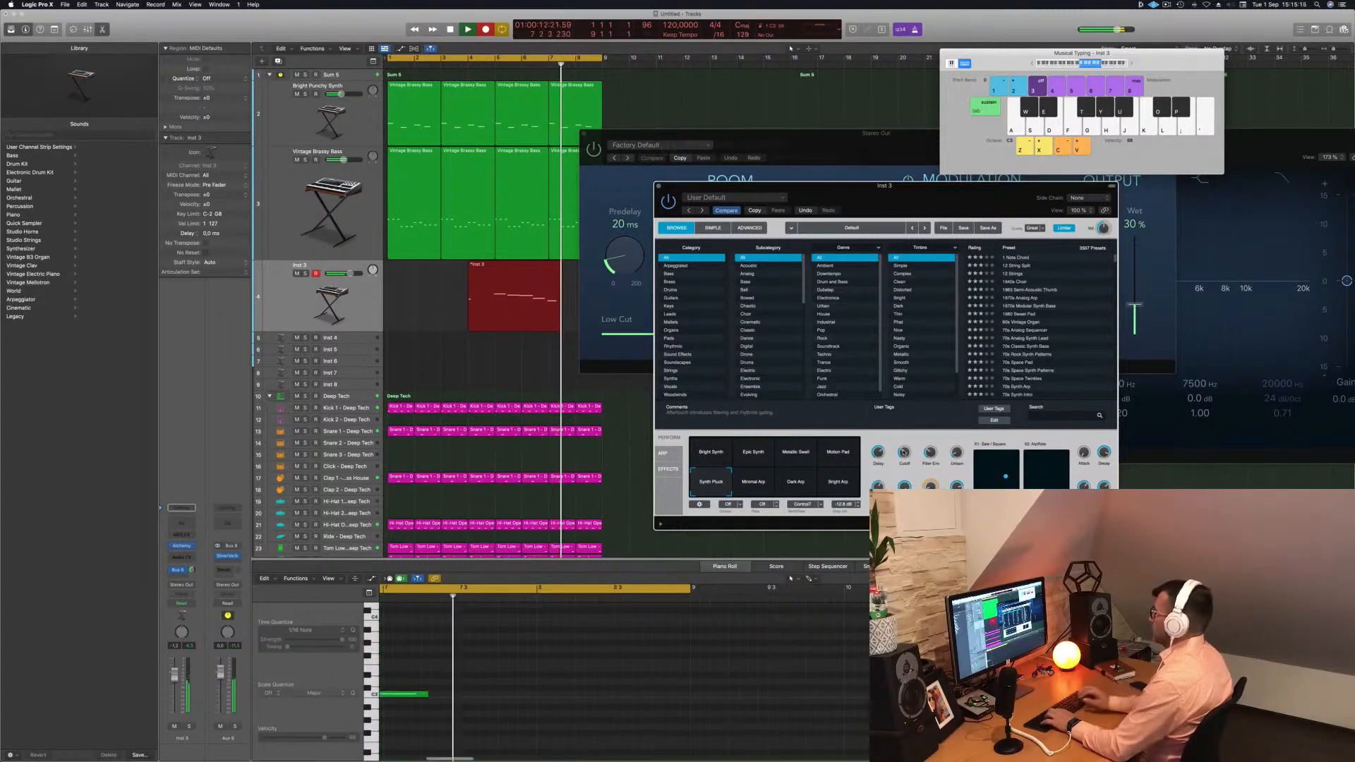
{"action": "key", "text": "space"}
{"action": "key", "text": "Delete"}
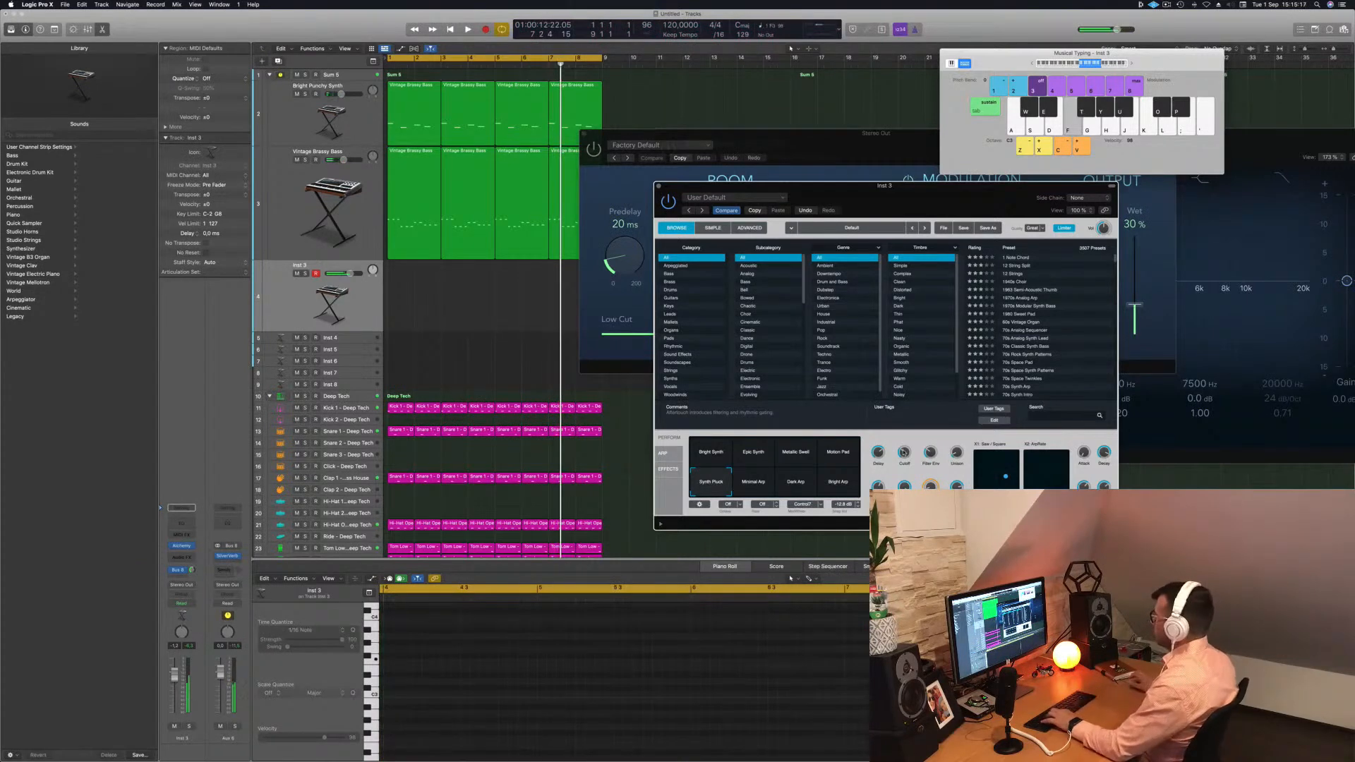
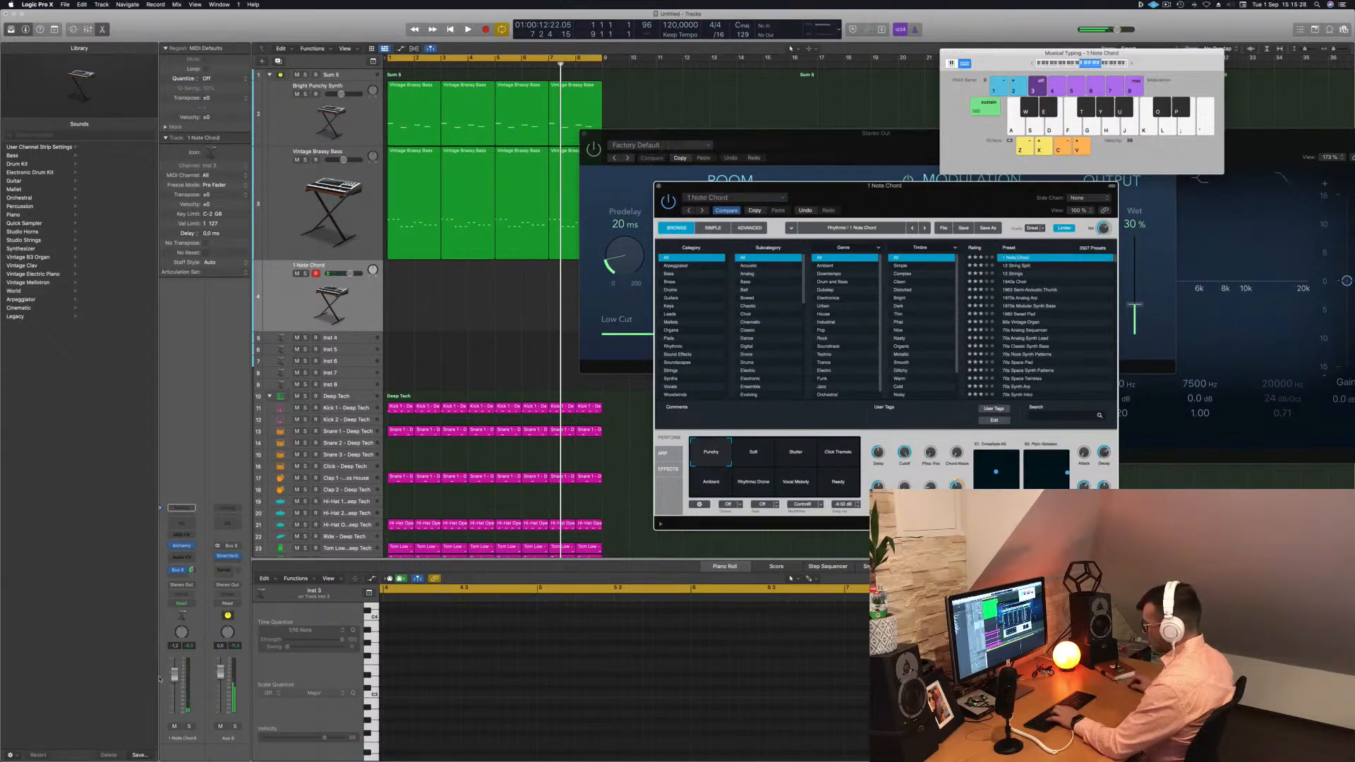
Step: Lower the 1 Note Chord track's volume, test a note and start the loop playback
{"action": "left_click_drag", "start_coordinate": [175, 685], "coordinate": [177, 698]}
{"action": "key", "text": "d"}
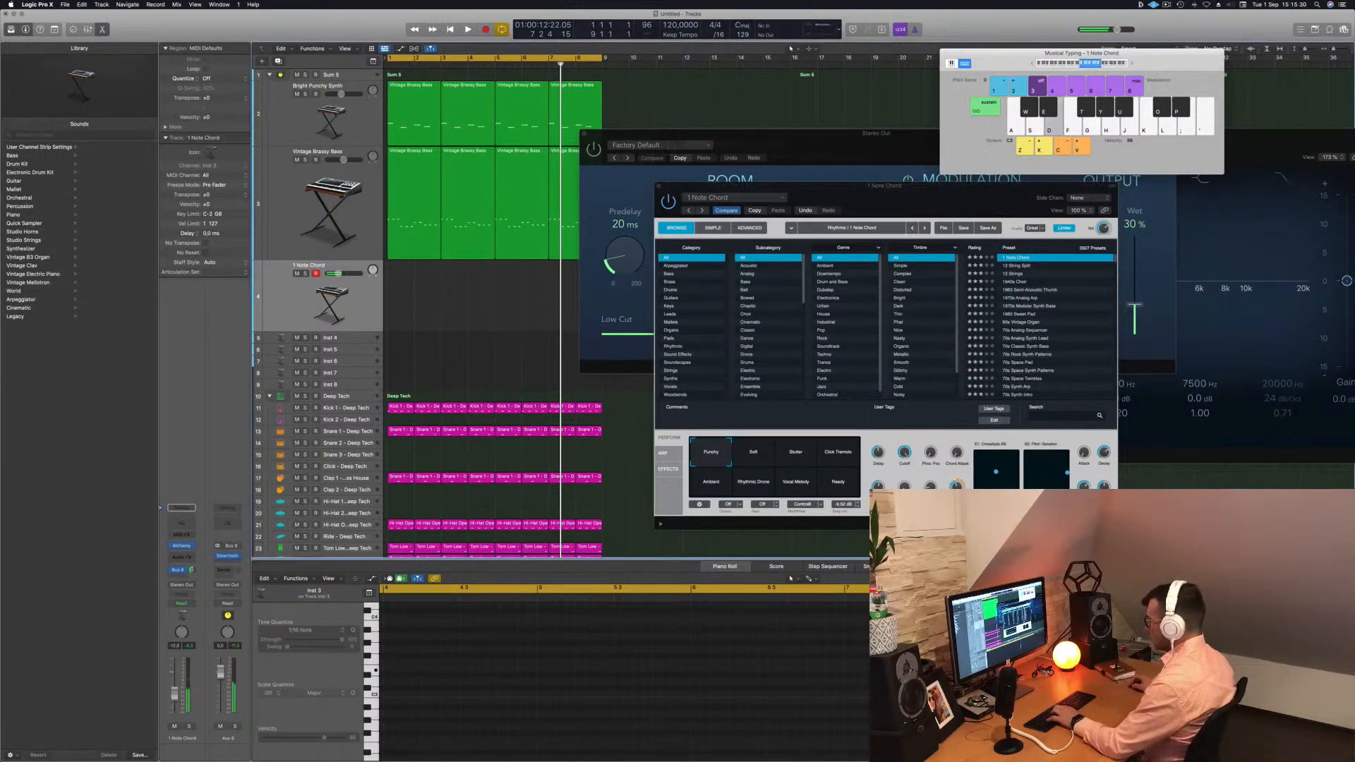
{"action": "key", "text": "space"}
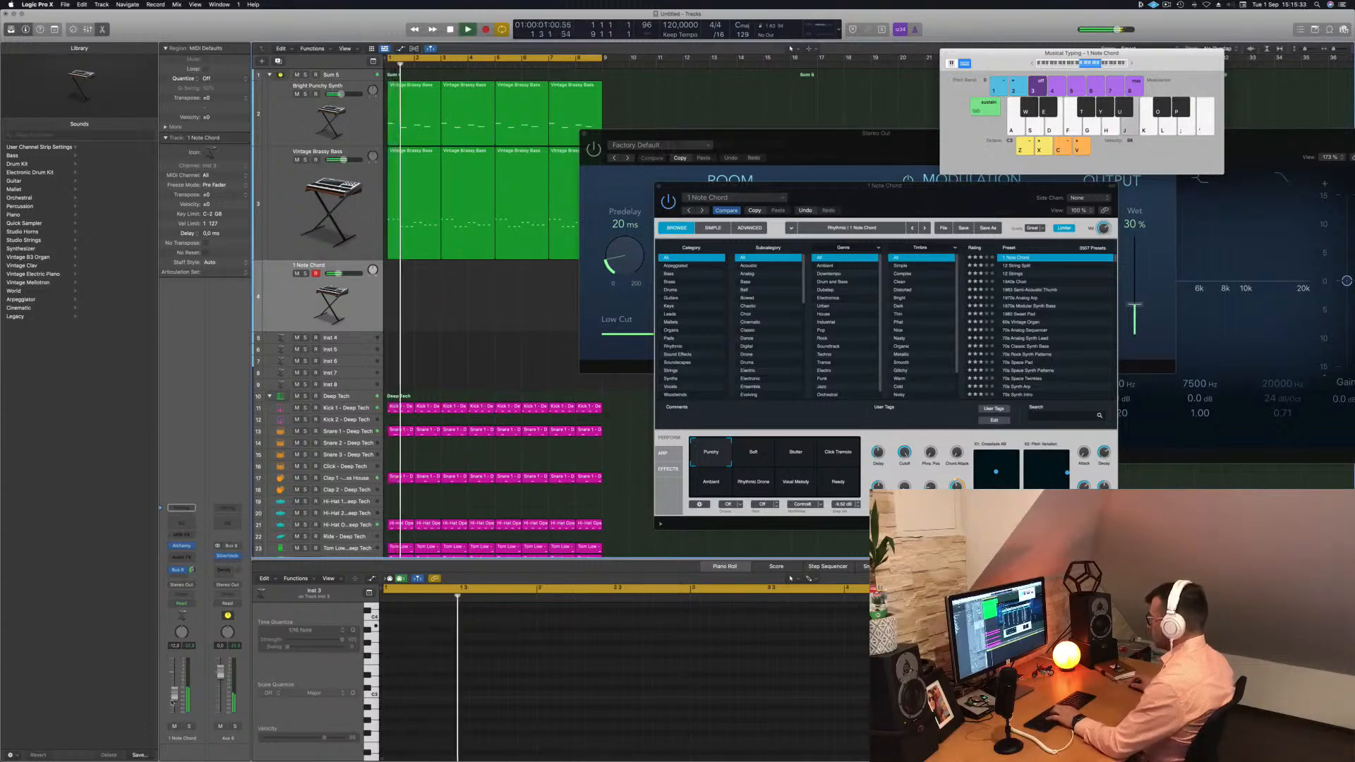
Step: Audition several performance variations of the 1 Note Chord preset, from Soft through Click Tremolo to Ambient
{"action": "left_click", "coordinate": [753, 455]}
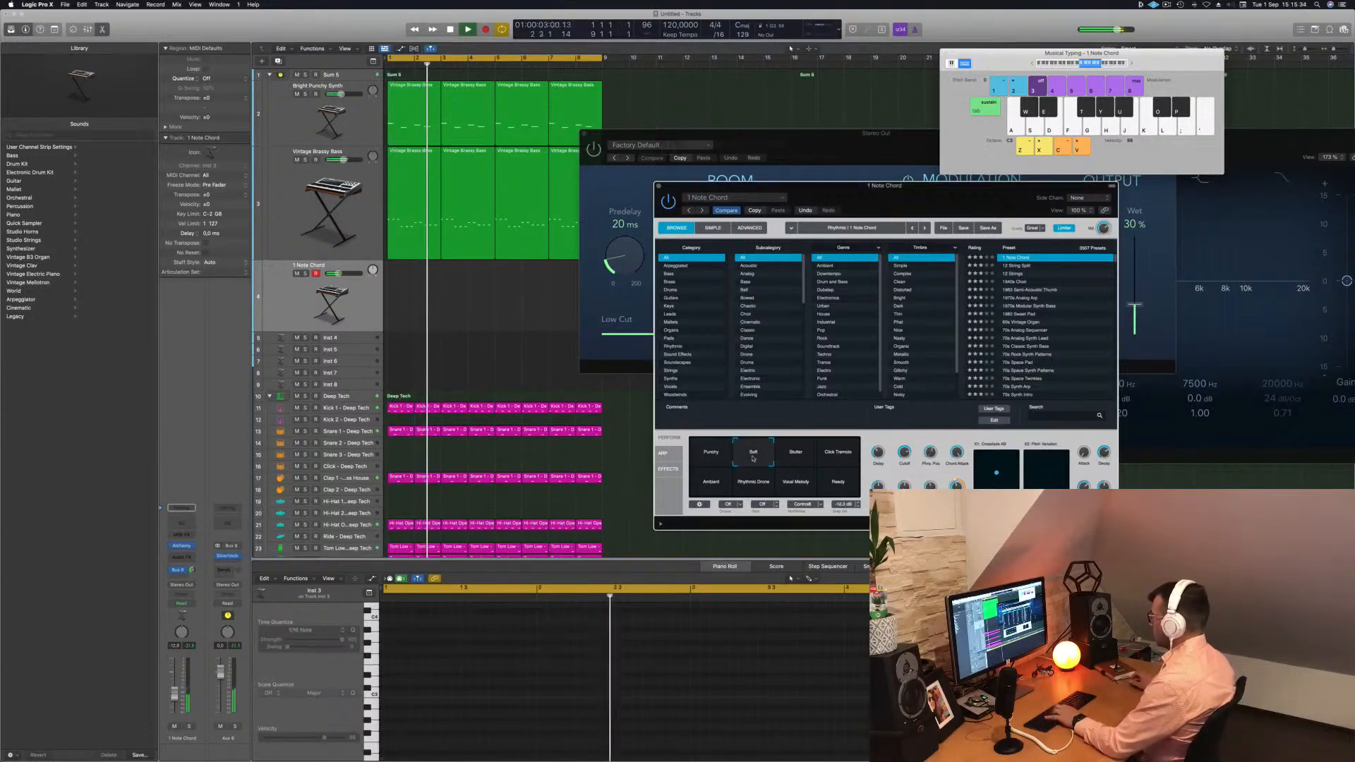
{"action": "left_click", "coordinate": [798, 457]}
{"action": "left_click", "coordinate": [846, 458]}
{"action": "left_click", "coordinate": [844, 487]}
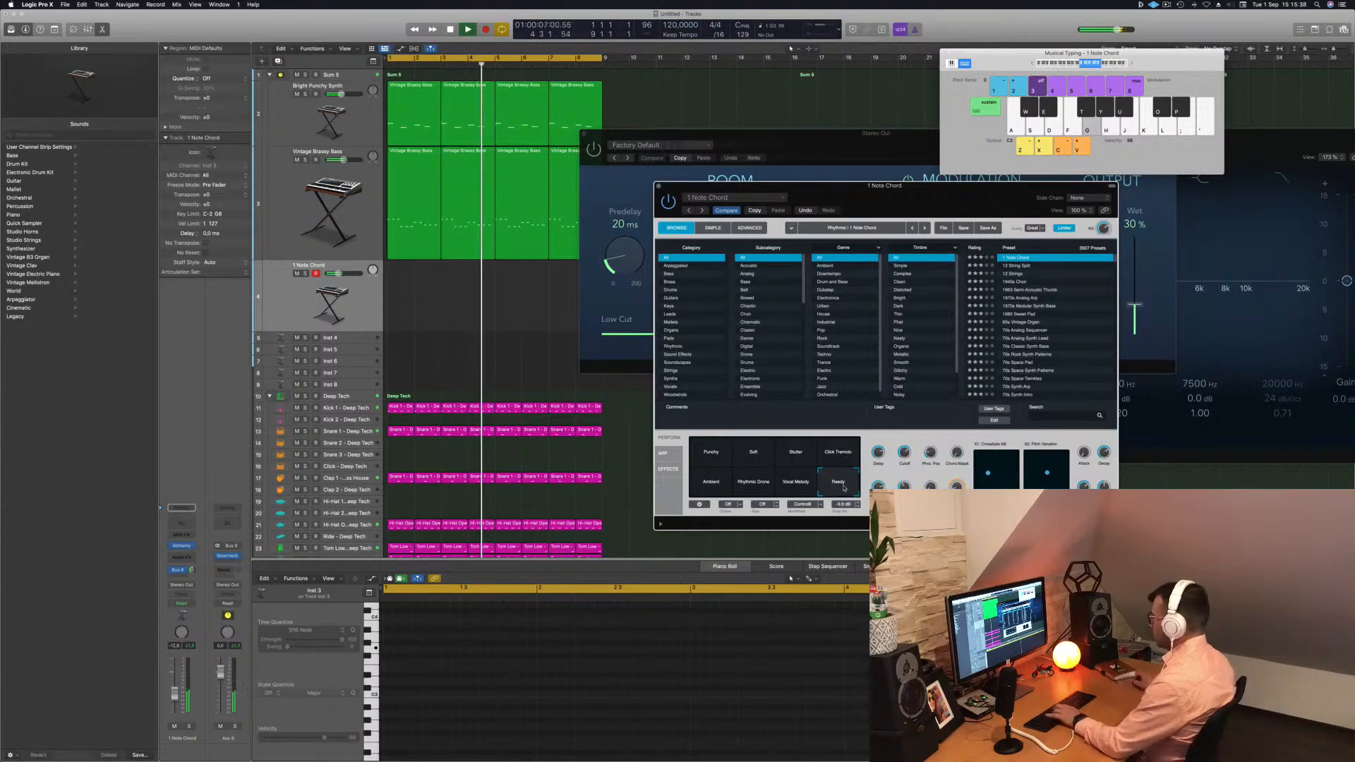
{"action": "left_click", "coordinate": [701, 487]}
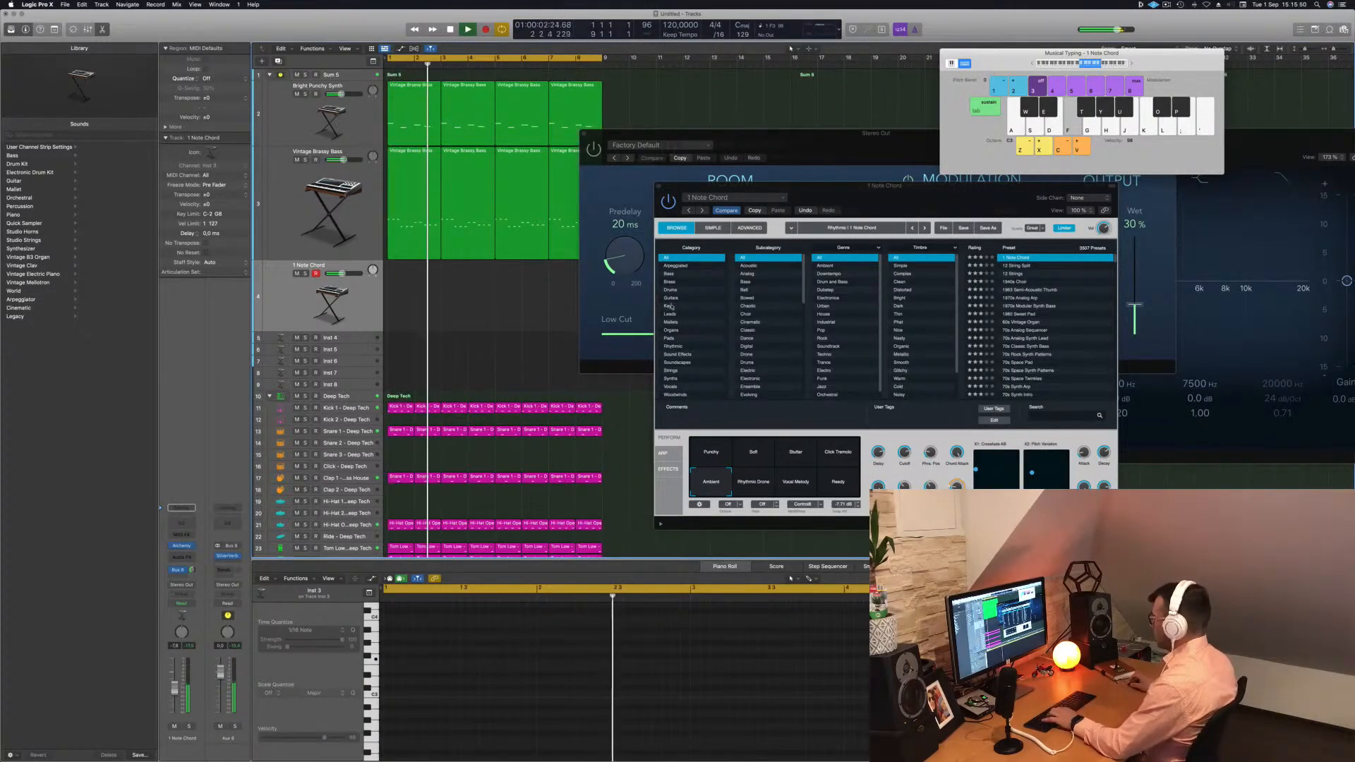
Step: Compare the 1 Note Chord preset's variations again, including Punchy, Soft, Ambient, Rhythmic Drone and Vocal Melody
{"action": "left_click", "coordinate": [724, 453]}
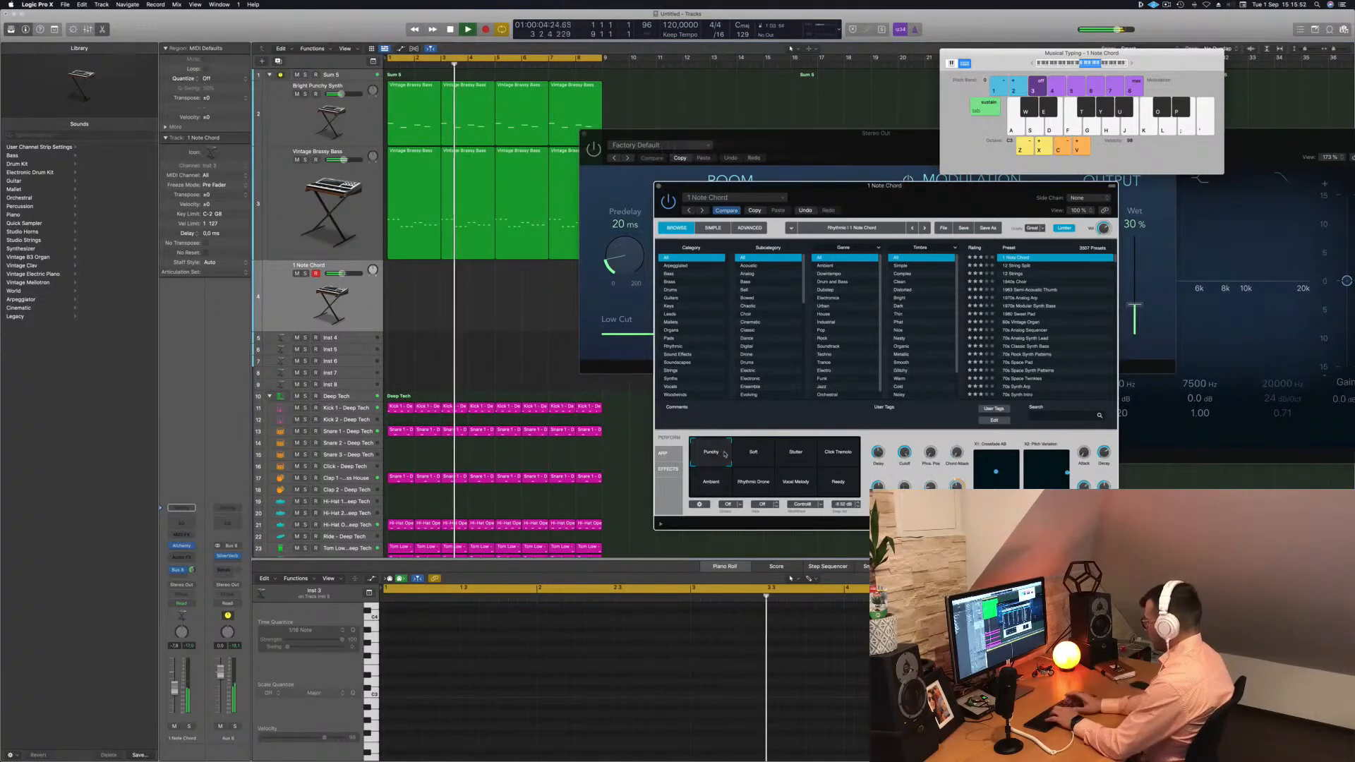
{"action": "left_click", "coordinate": [800, 458]}
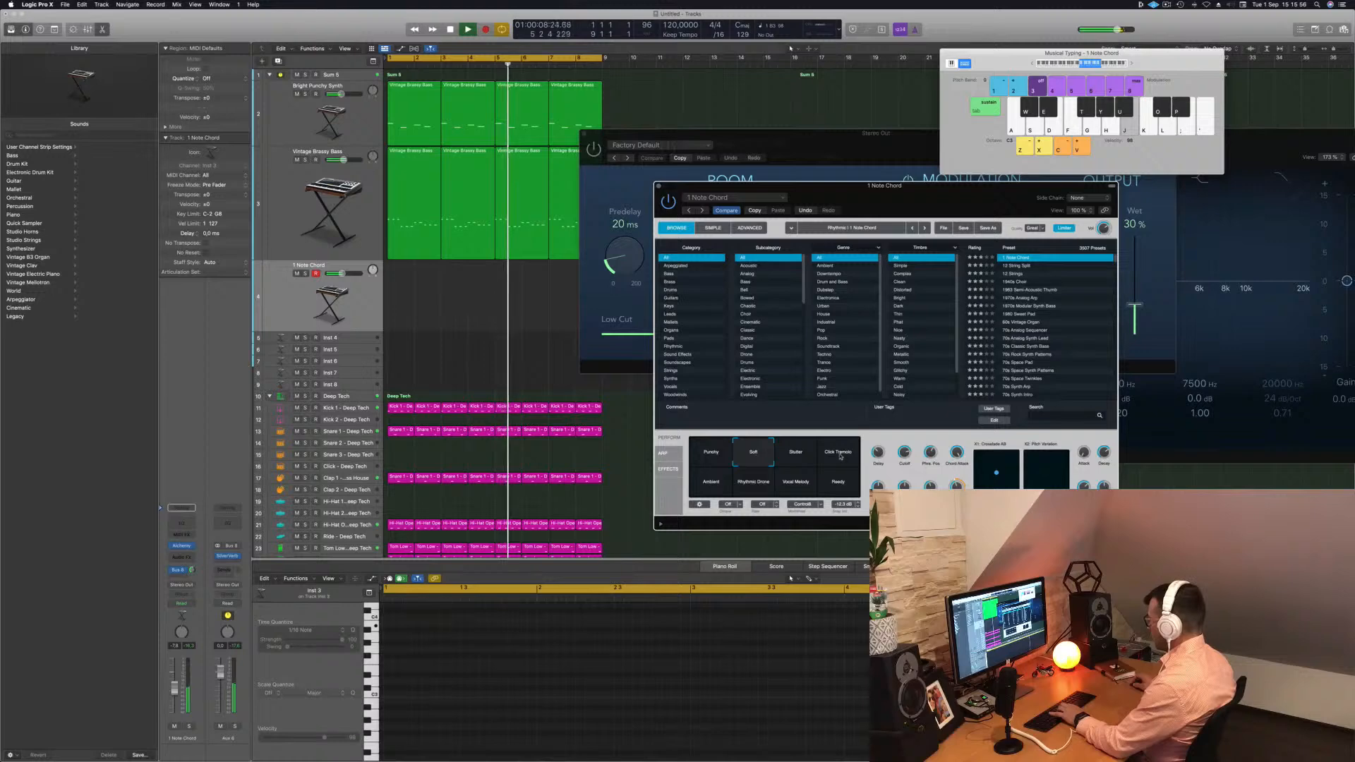
{"action": "left_click", "coordinate": [821, 457]}
{"action": "left_click", "coordinate": [709, 486]}
{"action": "left_click", "coordinate": [753, 484]}
{"action": "left_click", "coordinate": [796, 486]}
{"action": "left_click", "coordinate": [839, 484]}
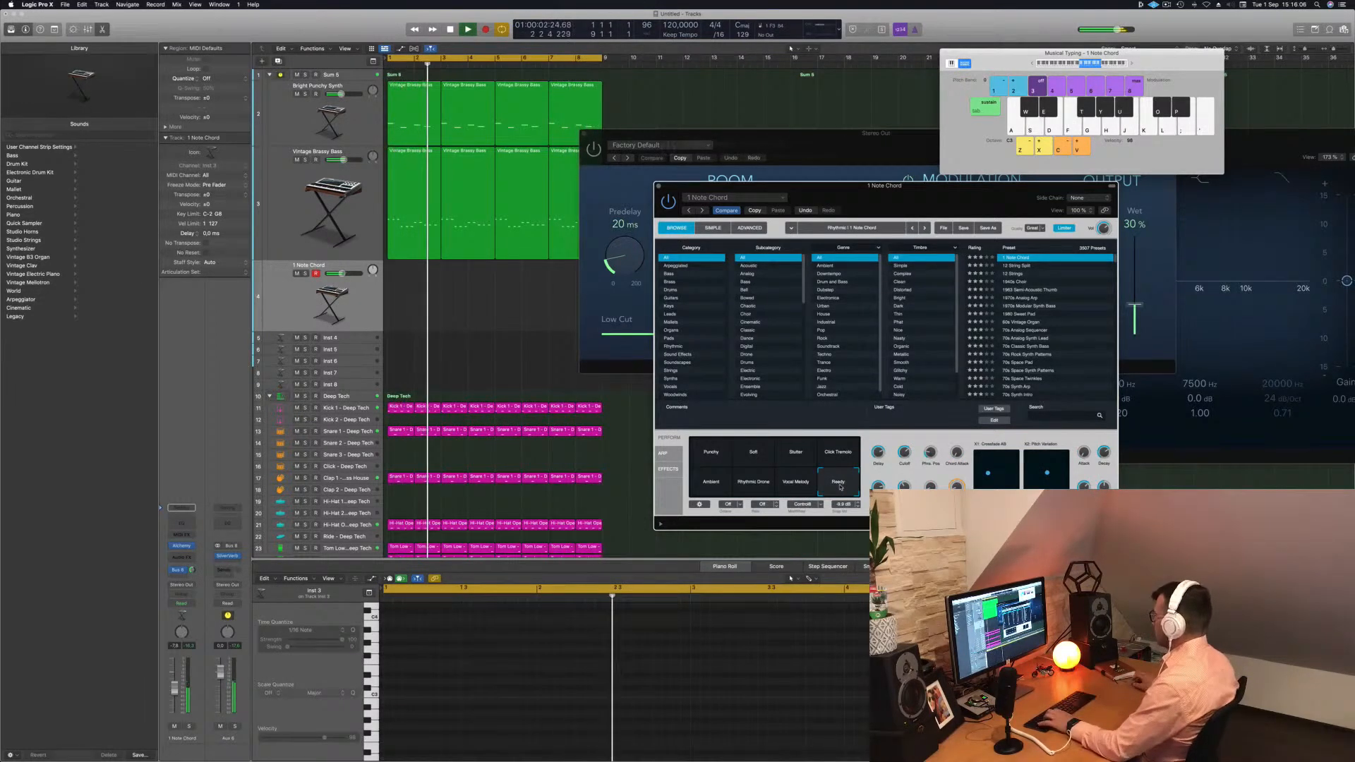
Step: Load the 1940s Choir preset, test it with a few notes and raise the track's volume
{"action": "left_click", "coordinate": [1014, 282]}
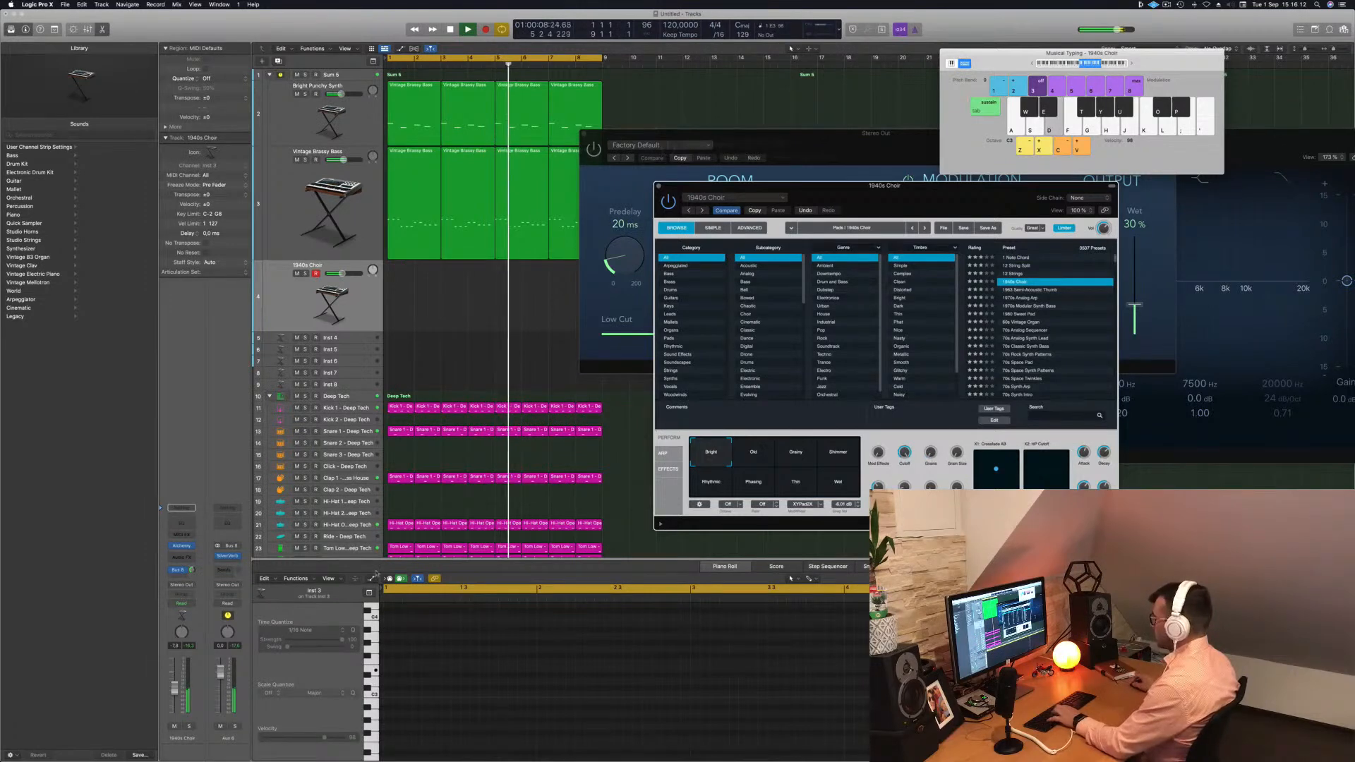
{"action": "key", "text": "d"}
{"action": "key", "text": "d"}
{"action": "left_click_drag", "start_coordinate": [175, 688], "coordinate": [175, 682]}
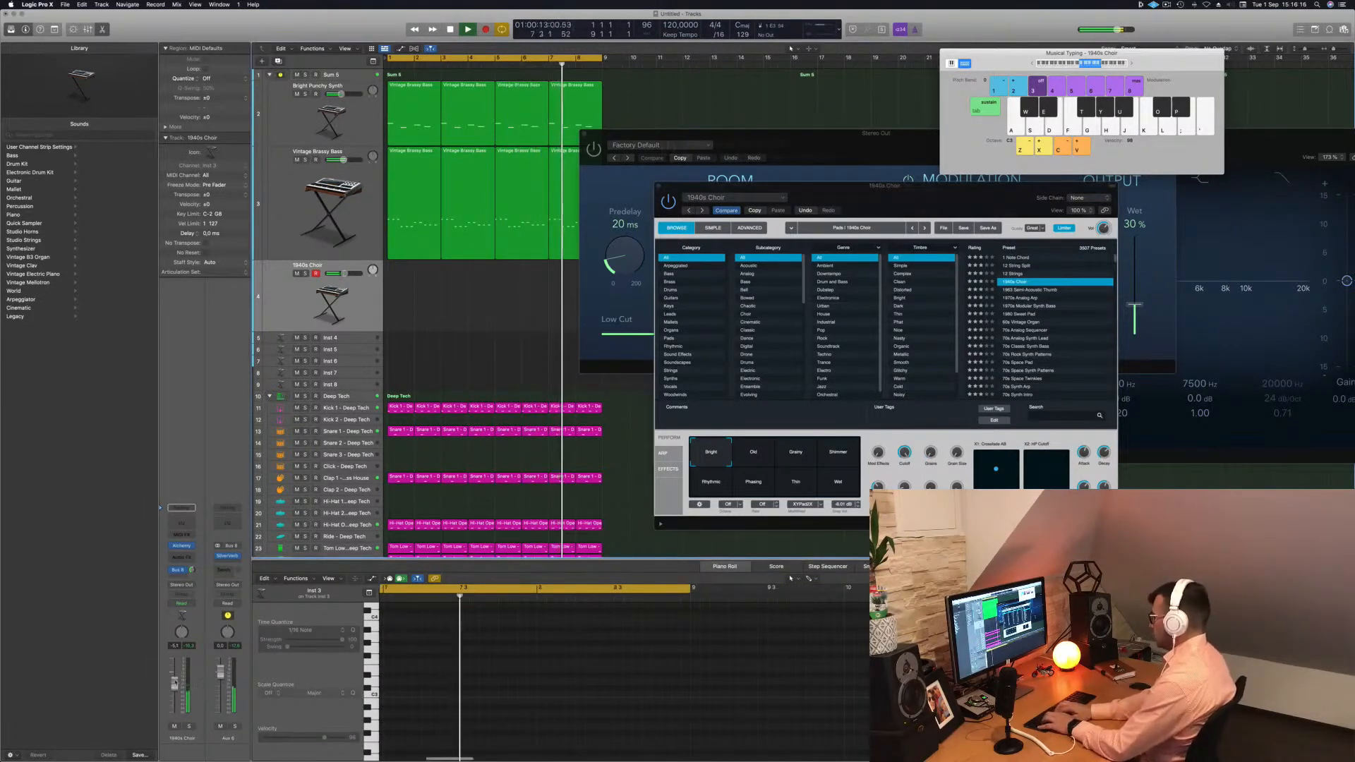
Step: Record a short repeating choir melody on the 1940s Choir track over the looped bars
{"action": "key", "text": "d"}
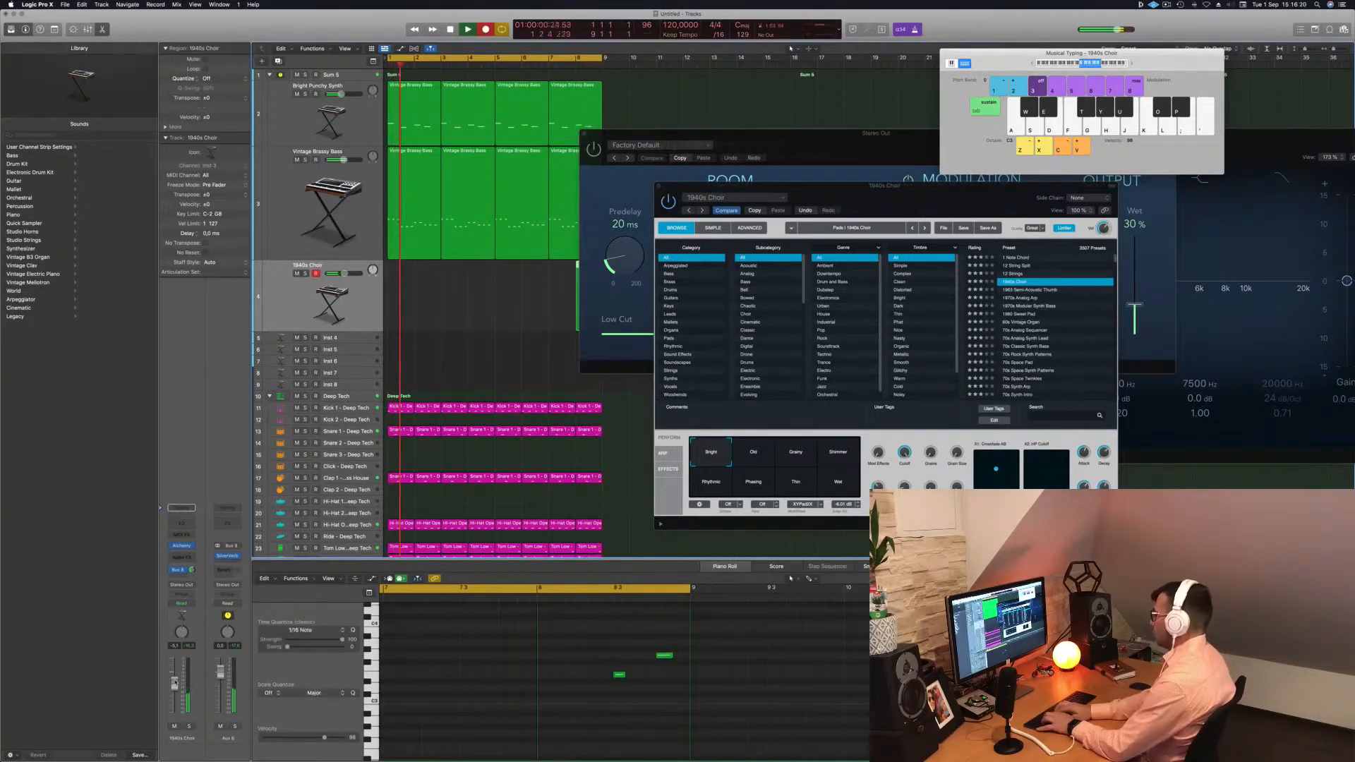
{"action": "key", "text": "d"}
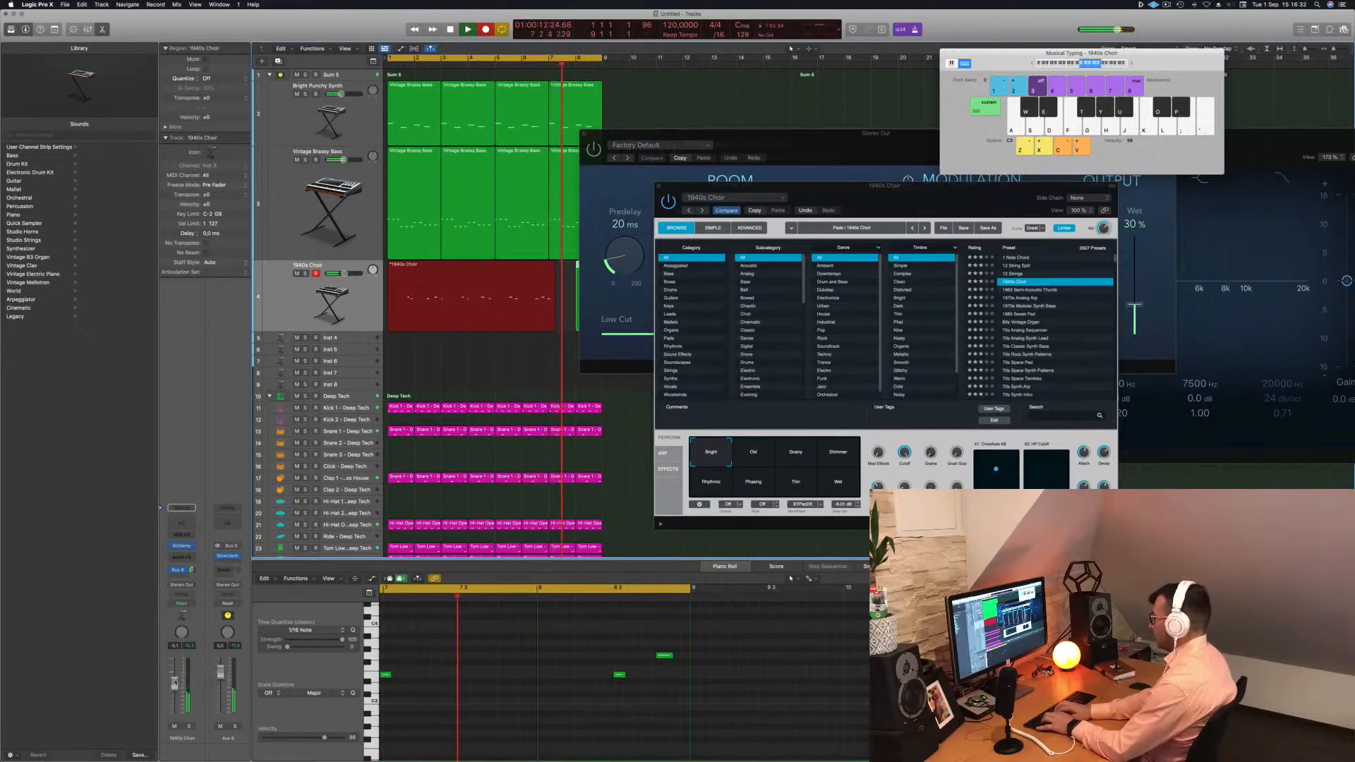
{"action": "key", "text": "d"}
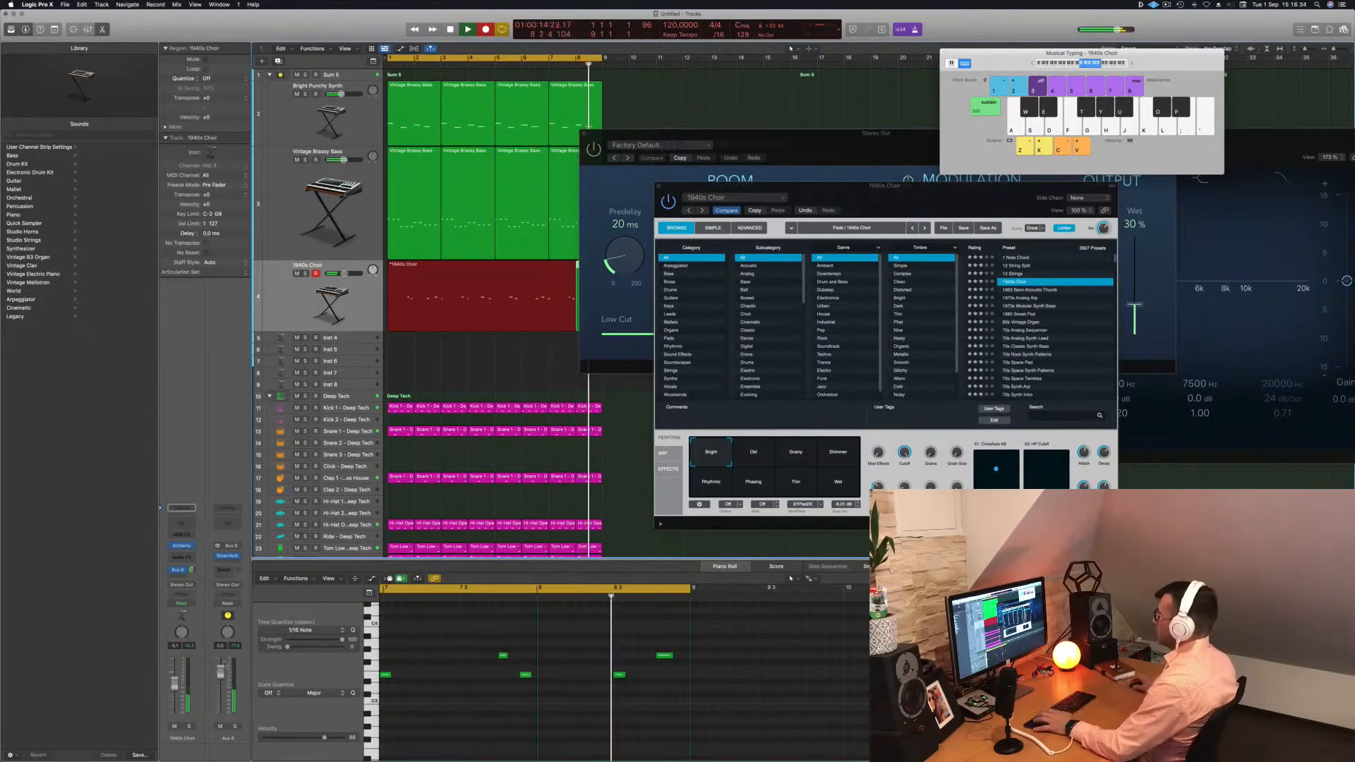
{"action": "key", "text": "space"}
Step: Move the SilverVerb window away from the track regions and play back the recorded choir part
{"action": "left_click_drag", "start_coordinate": [794, 134], "coordinate": [1024, 133]}
{"action": "key", "text": "space"}
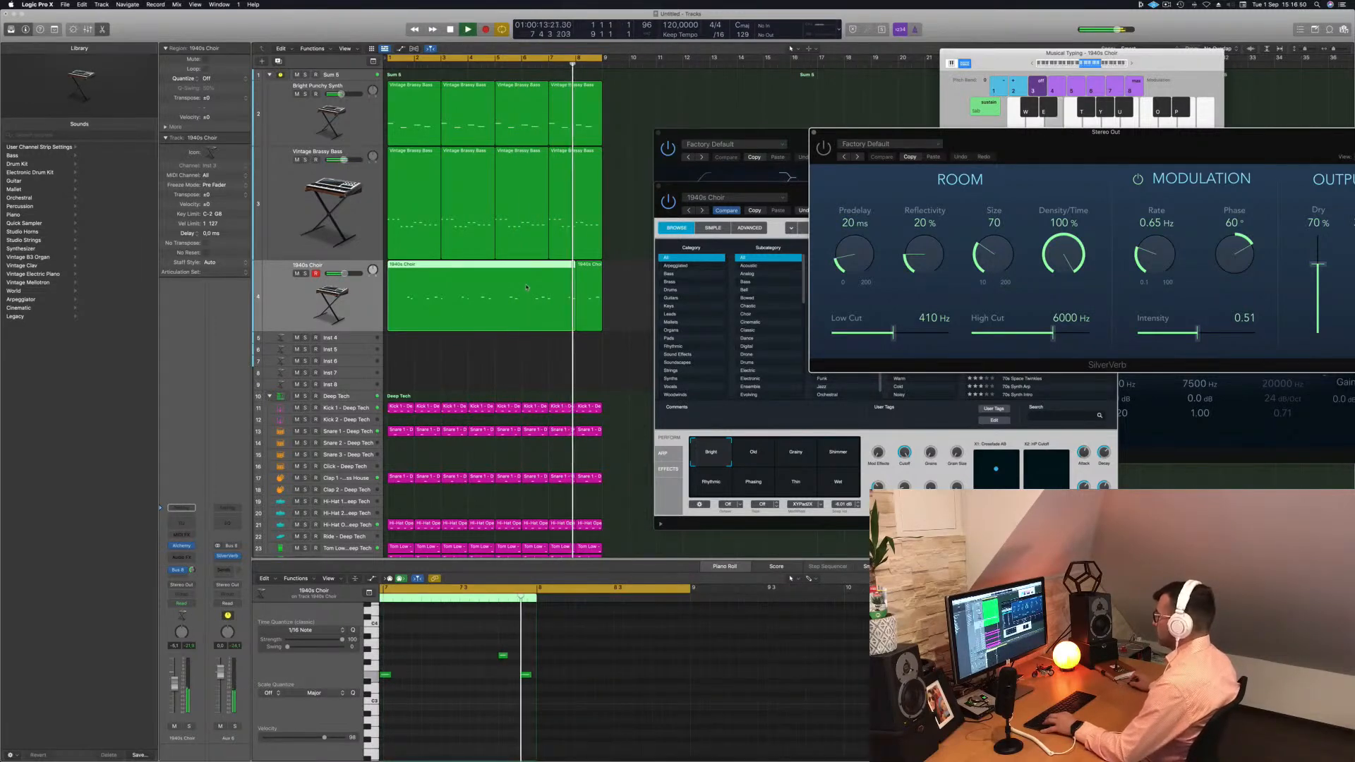
{"action": "key", "text": "Return"}
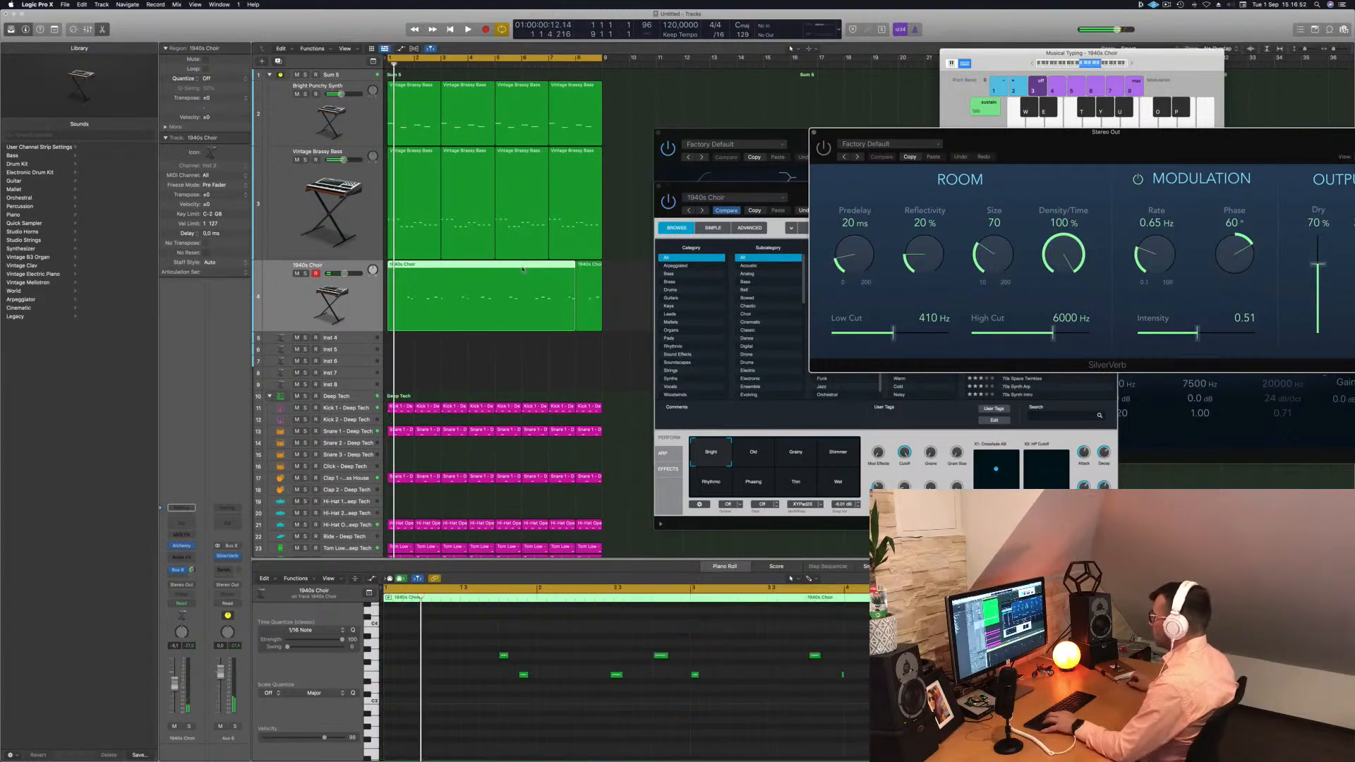
Step: Split the long 1940s Choir region at bar 6 and delete the portion before the split
{"action": "left_click", "coordinate": [516, 266]}
{"action": "left_click", "coordinate": [520, 266]}
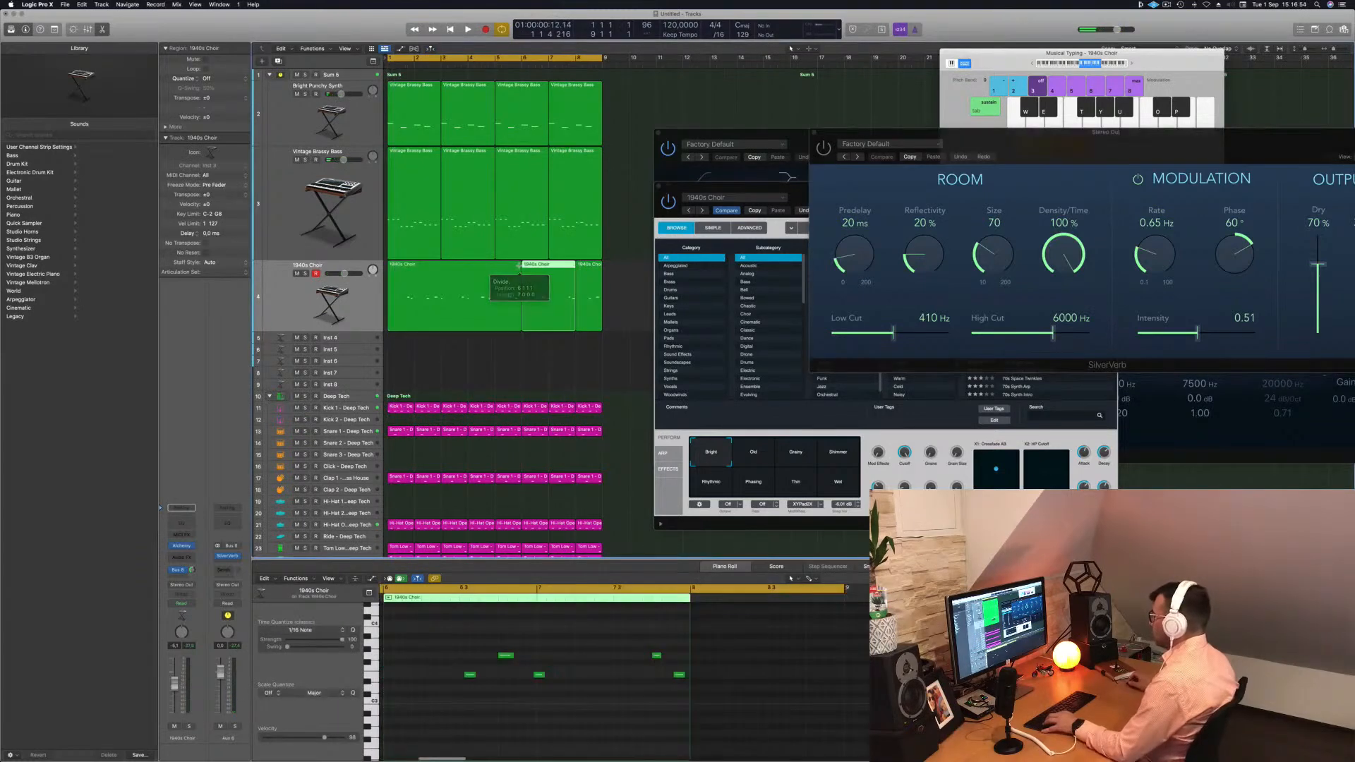
{"action": "left_click", "coordinate": [487, 267]}
{"action": "key", "text": "Delete"}
Step: Move the remaining two-bar choir region to bar 1 and delete the leftover choir region at bar 8
{"action": "key", "text": "space"}
{"action": "left_click_drag", "start_coordinate": [525, 276], "coordinate": [391, 276]}
{"action": "key", "text": "space"}
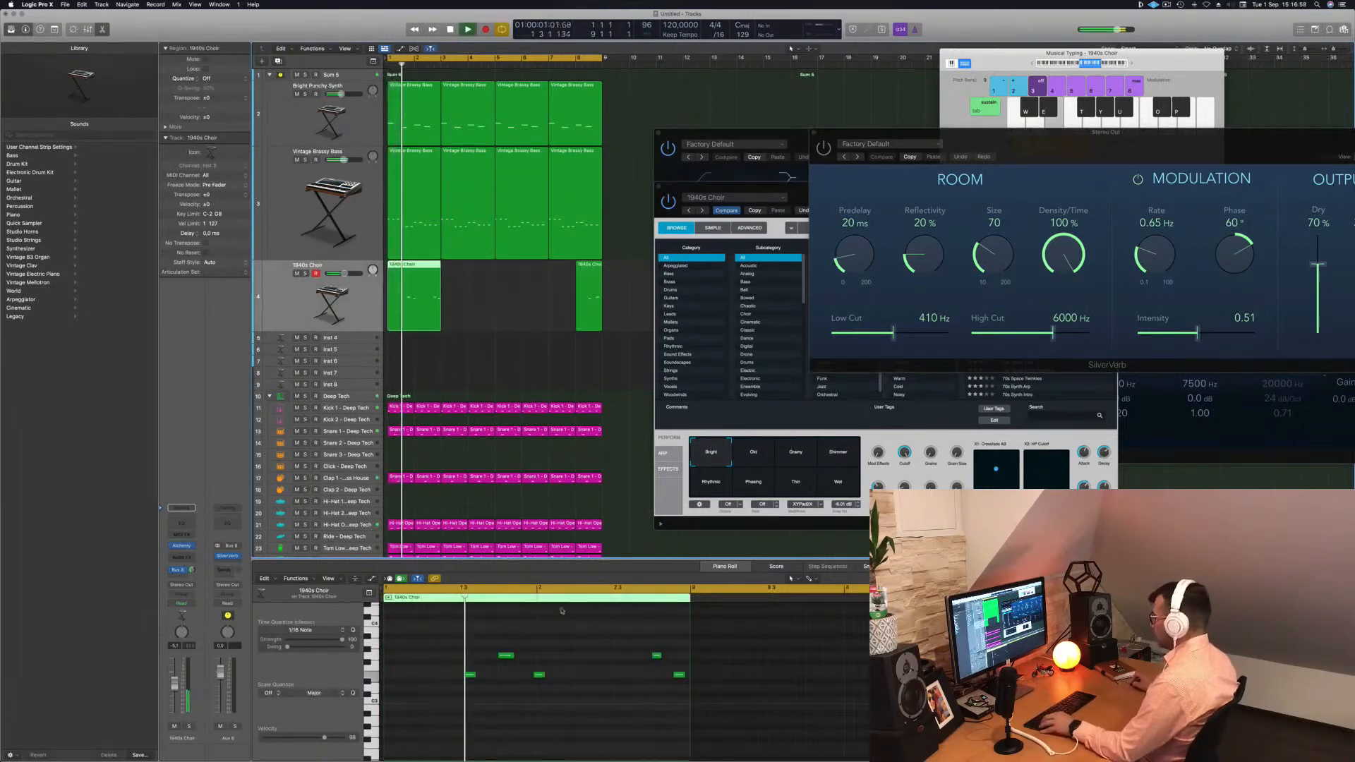
{"action": "key", "text": "Return"}
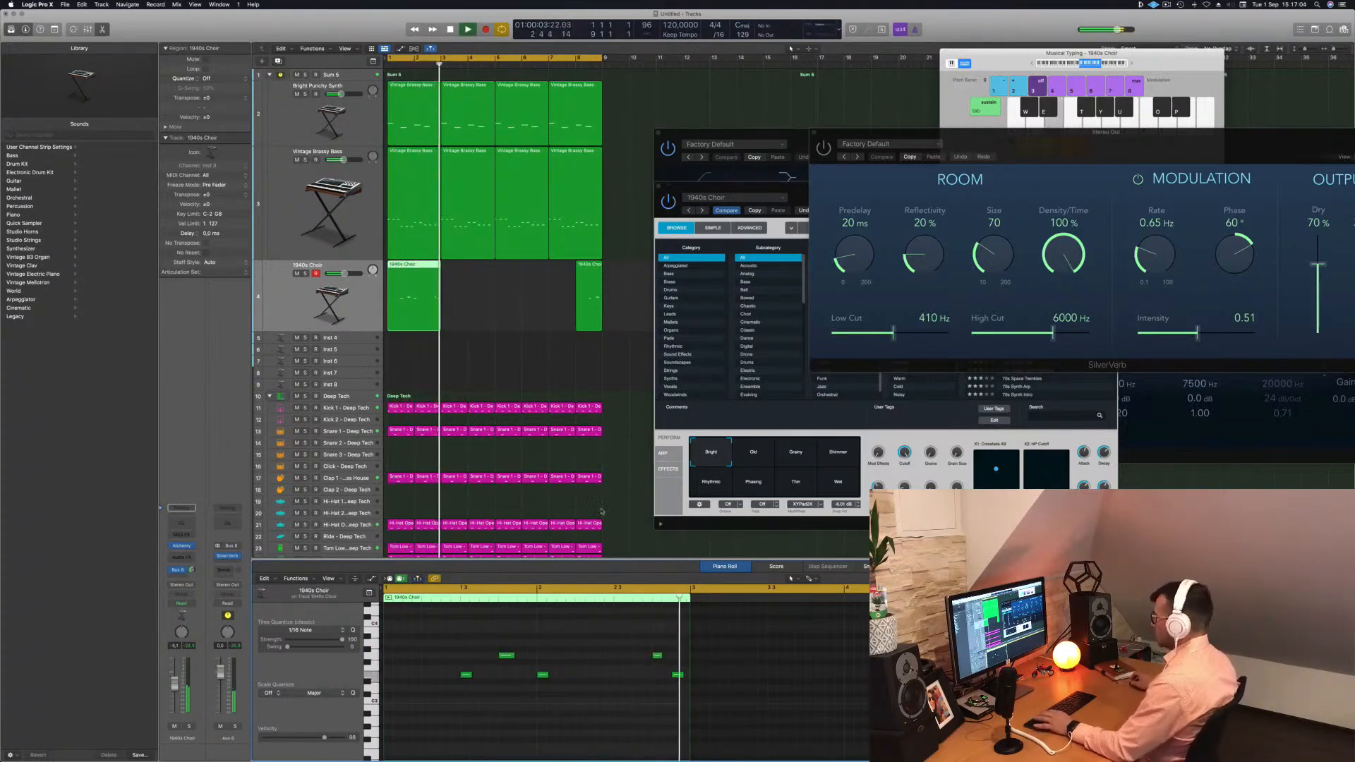
{"action": "left_click", "coordinate": [585, 290]}
{"action": "key", "text": "Delete"}
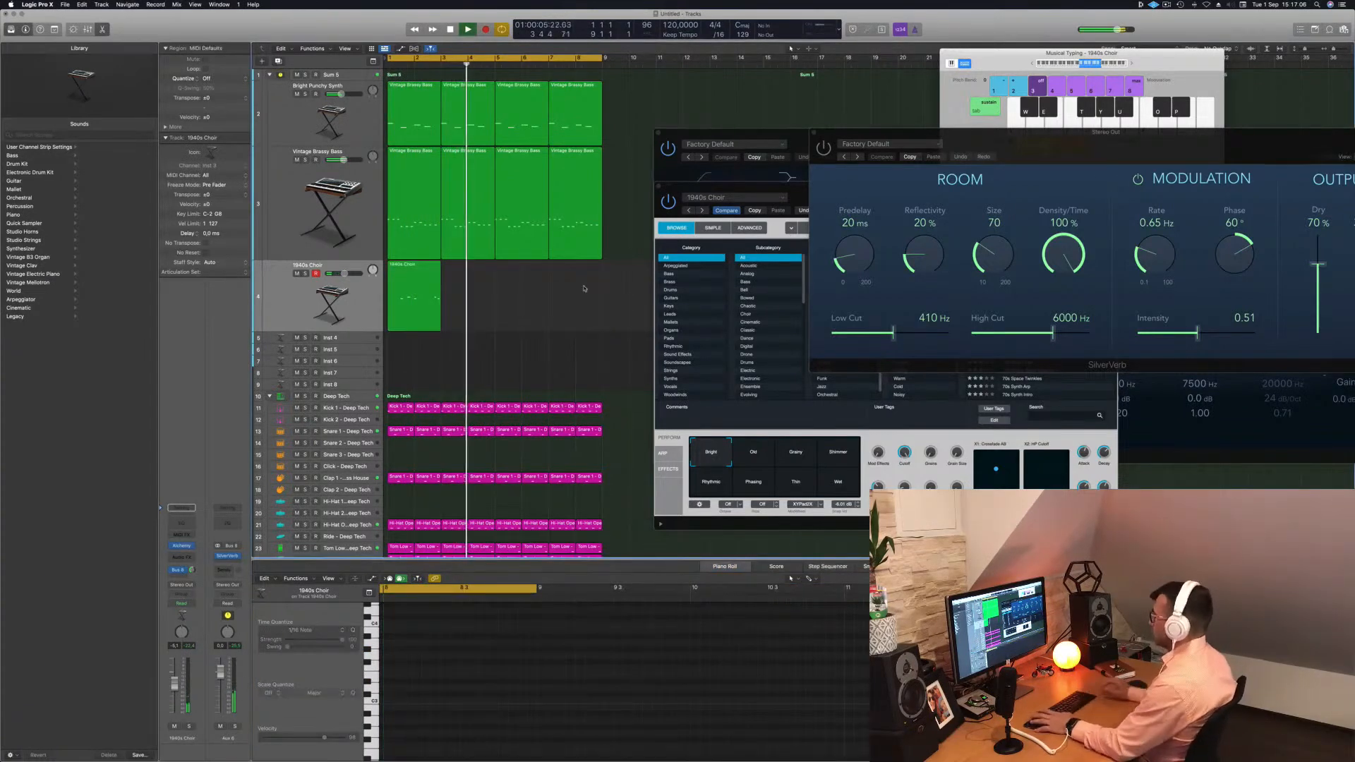
Step: Duplicate the two-bar choir region to fill the rest of the eight-bar loop and play back the arrangement
{"action": "key", "text": "Return"}
{"action": "left_click", "coordinate": [408, 271]}
{"action": "left_click_drag", "start_coordinate": [407, 271], "coordinate": [518, 269]}
{"action": "scroll", "coordinate": [459, 340], "scroll_direction": "down", "scroll_amount": 3}
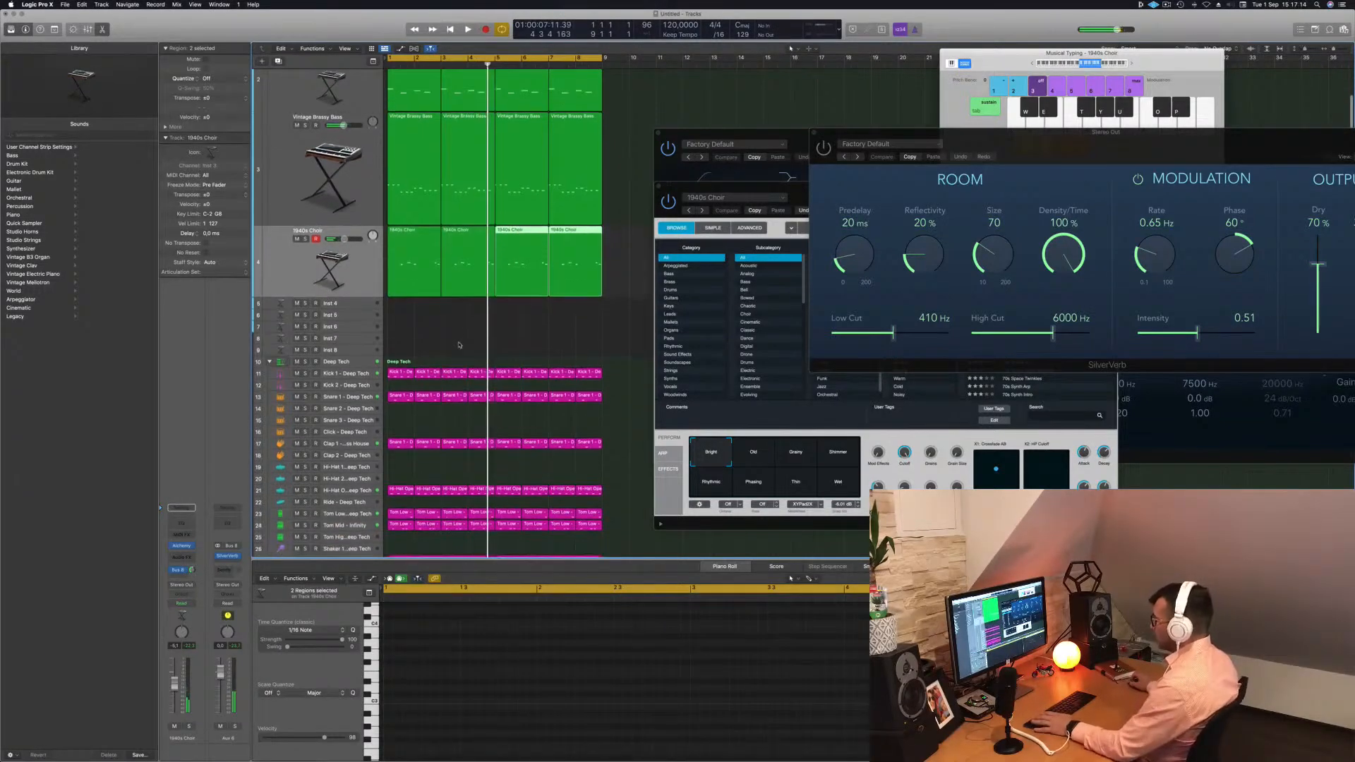
{"action": "scroll", "coordinate": [459, 341], "scroll_direction": "down", "scroll_amount": 4}
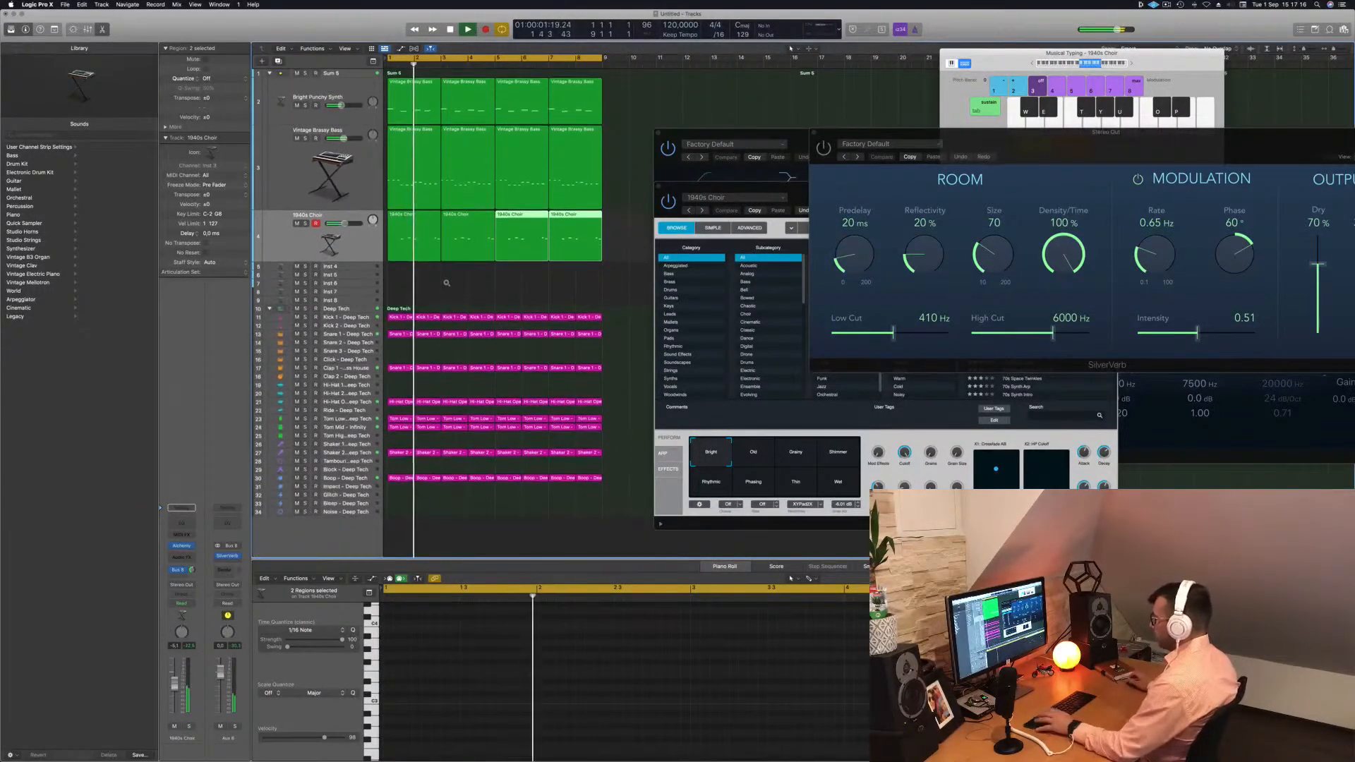
{"action": "key", "text": "space"}
{"action": "key", "text": "space"}
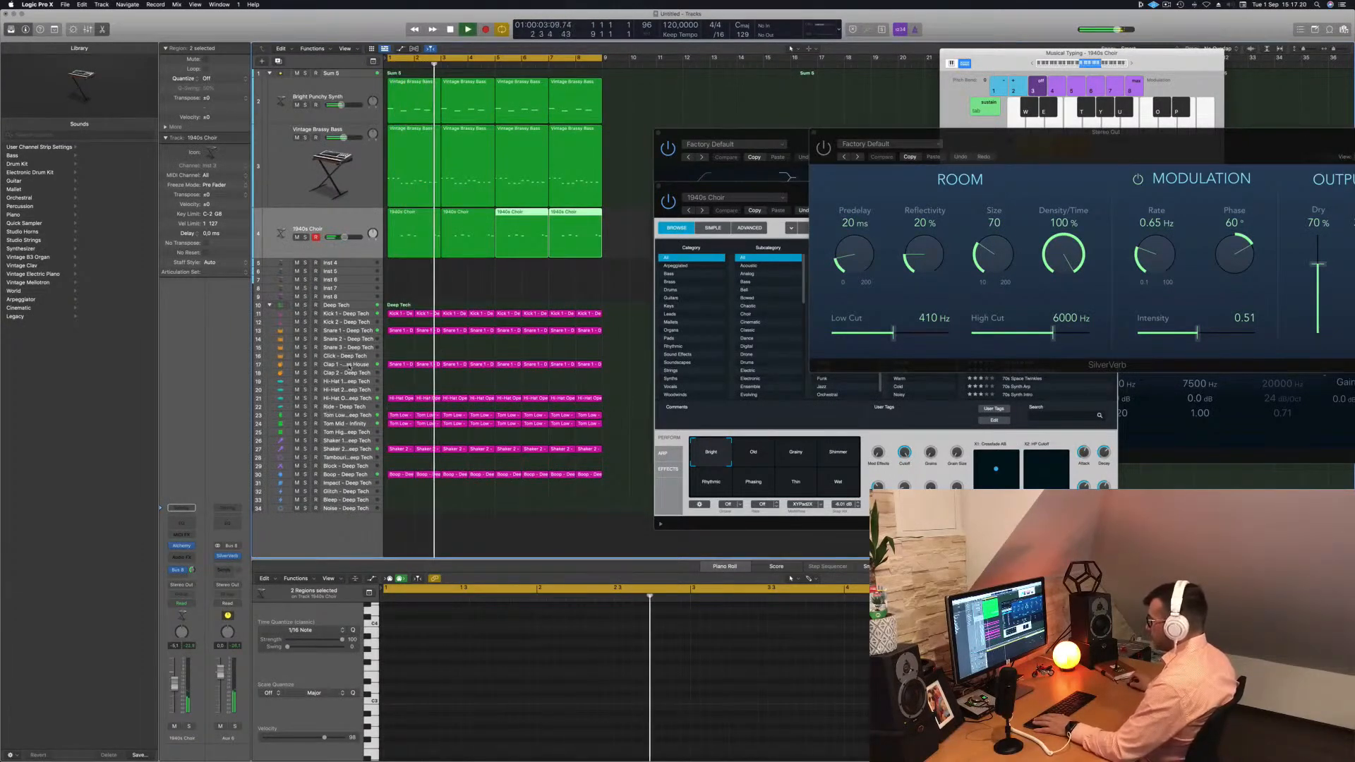
Step: Move the Channel EQ and 1940s Choir Alchemy windows away from the arranged regions while playing back the loop
{"action": "left_click", "coordinate": [344, 365]}
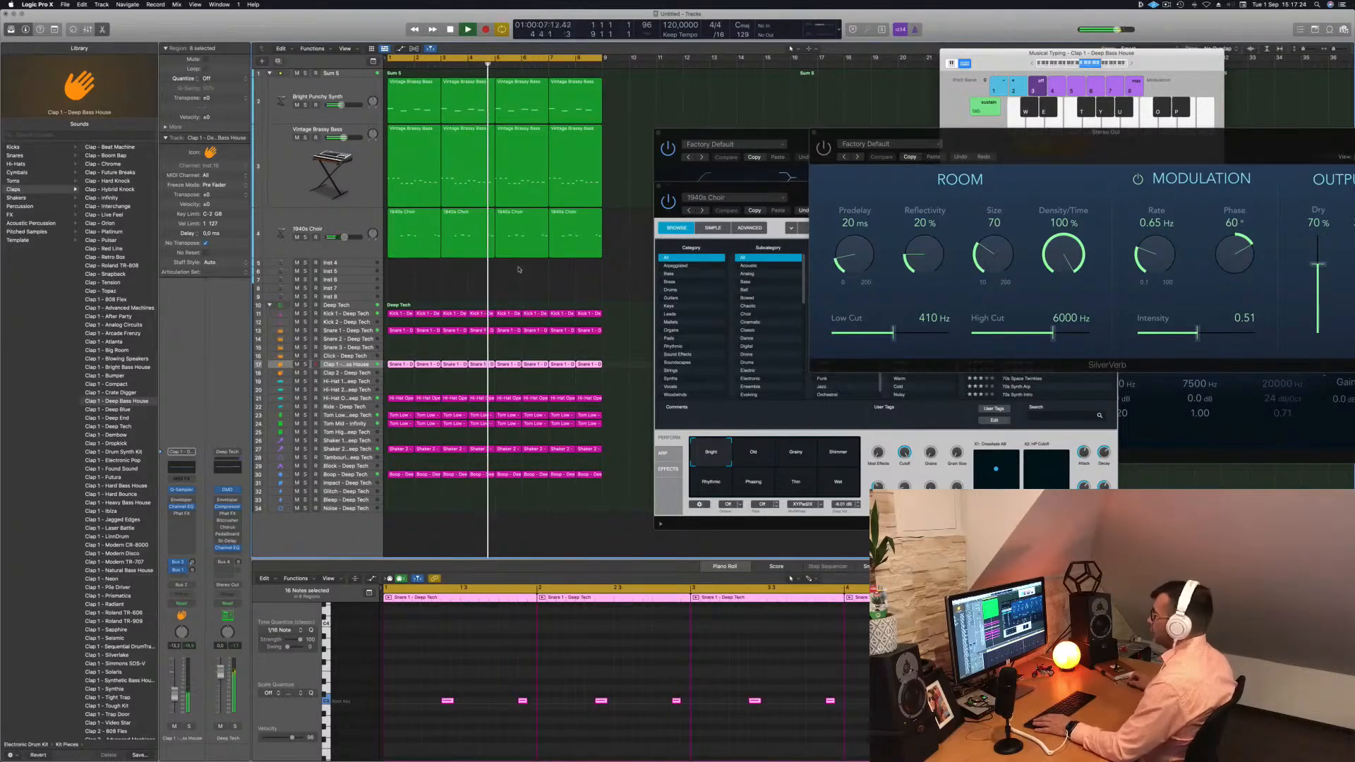
{"action": "left_click_drag", "start_coordinate": [743, 134], "coordinate": [961, 140]}
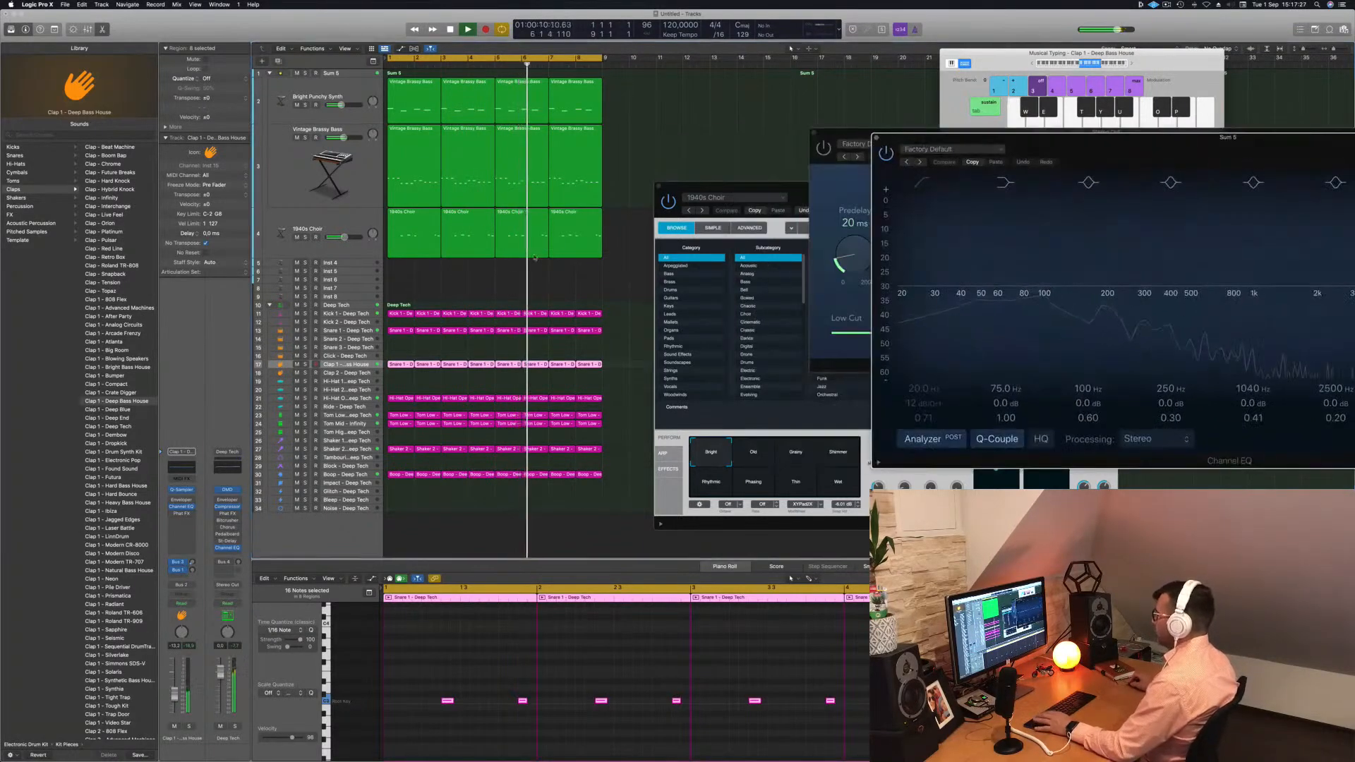
{"action": "left_click", "coordinate": [357, 225]}
{"action": "key", "text": "Return"}
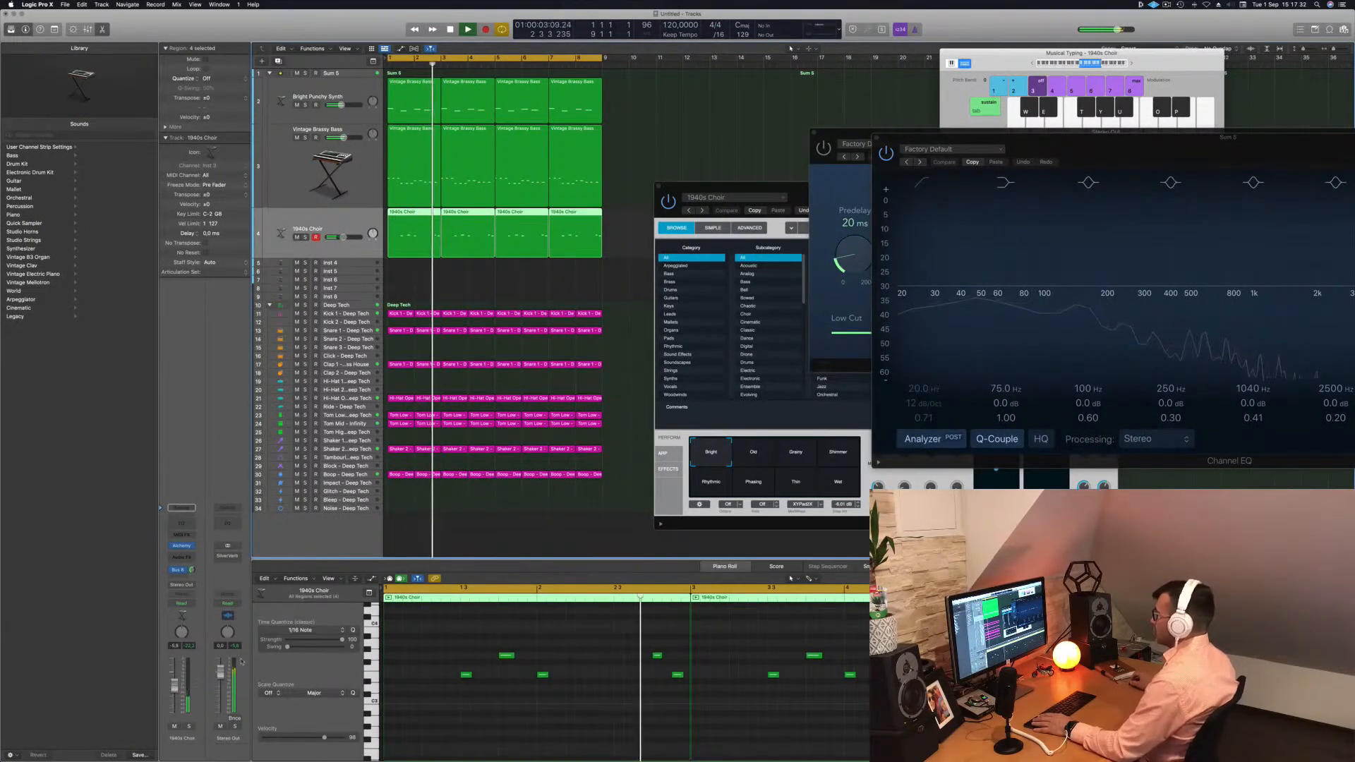
{"action": "left_click_drag", "start_coordinate": [748, 186], "coordinate": [997, 174]}
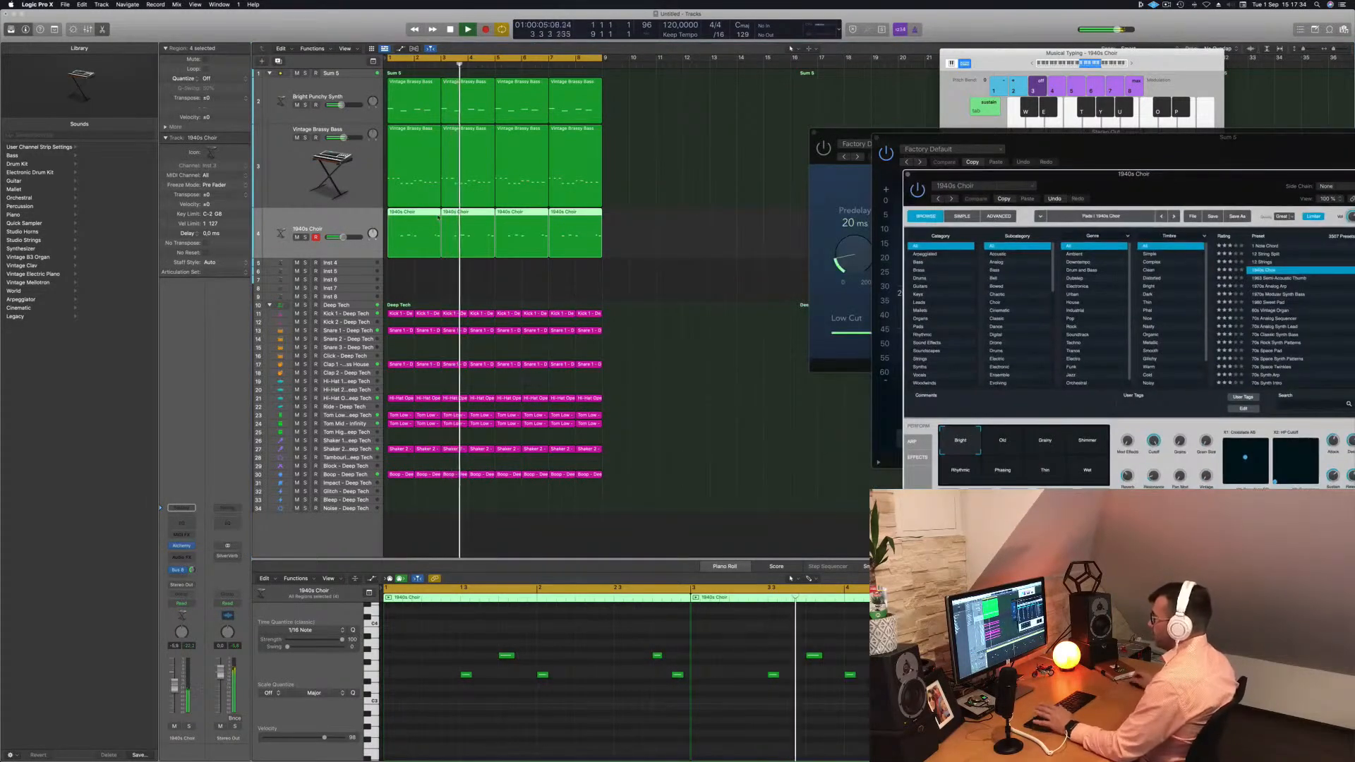
{"action": "key", "text": "space"}
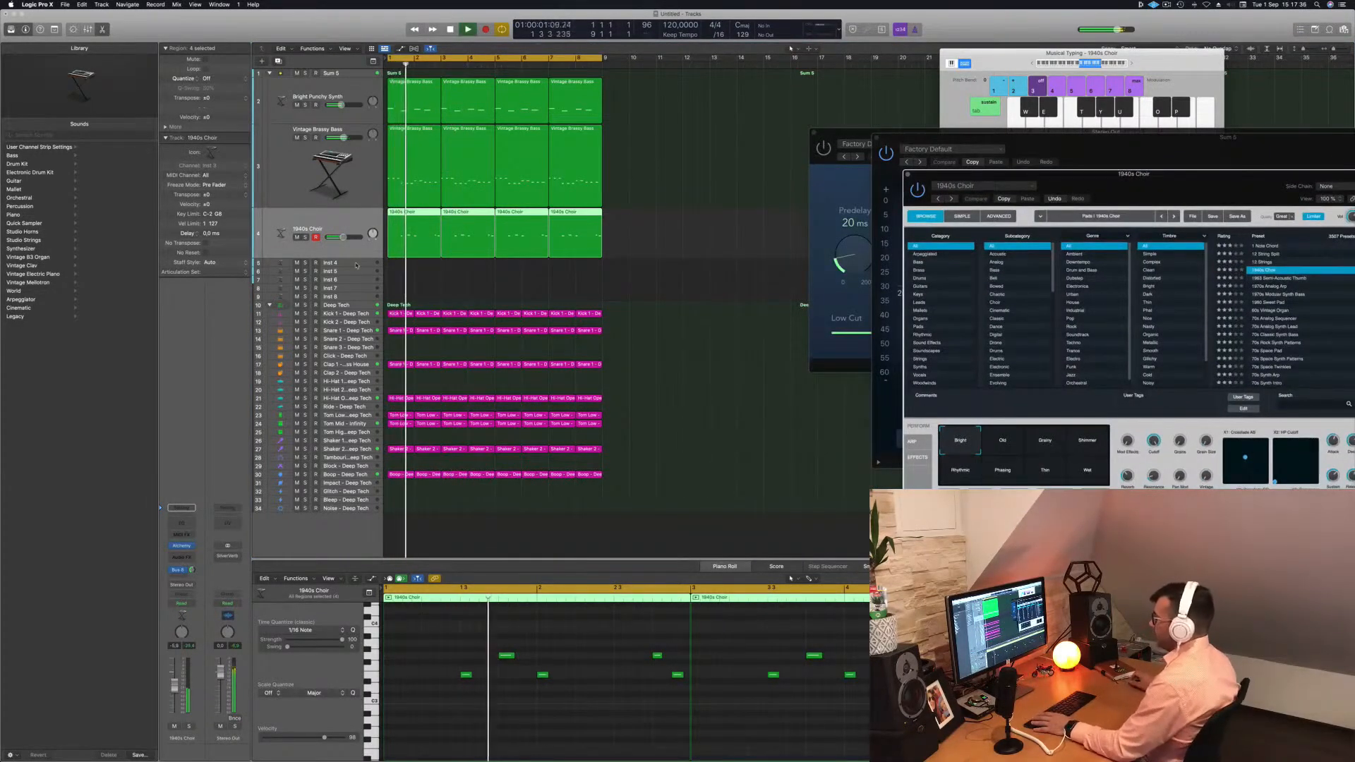
Step: Reselect the 1940s Choir track, restart playback and reposition its Alchemy window so the performance pads are uncovered
{"action": "left_click", "coordinate": [357, 265]}
{"action": "left_click", "coordinate": [353, 248]}
{"action": "key", "text": "Return"}
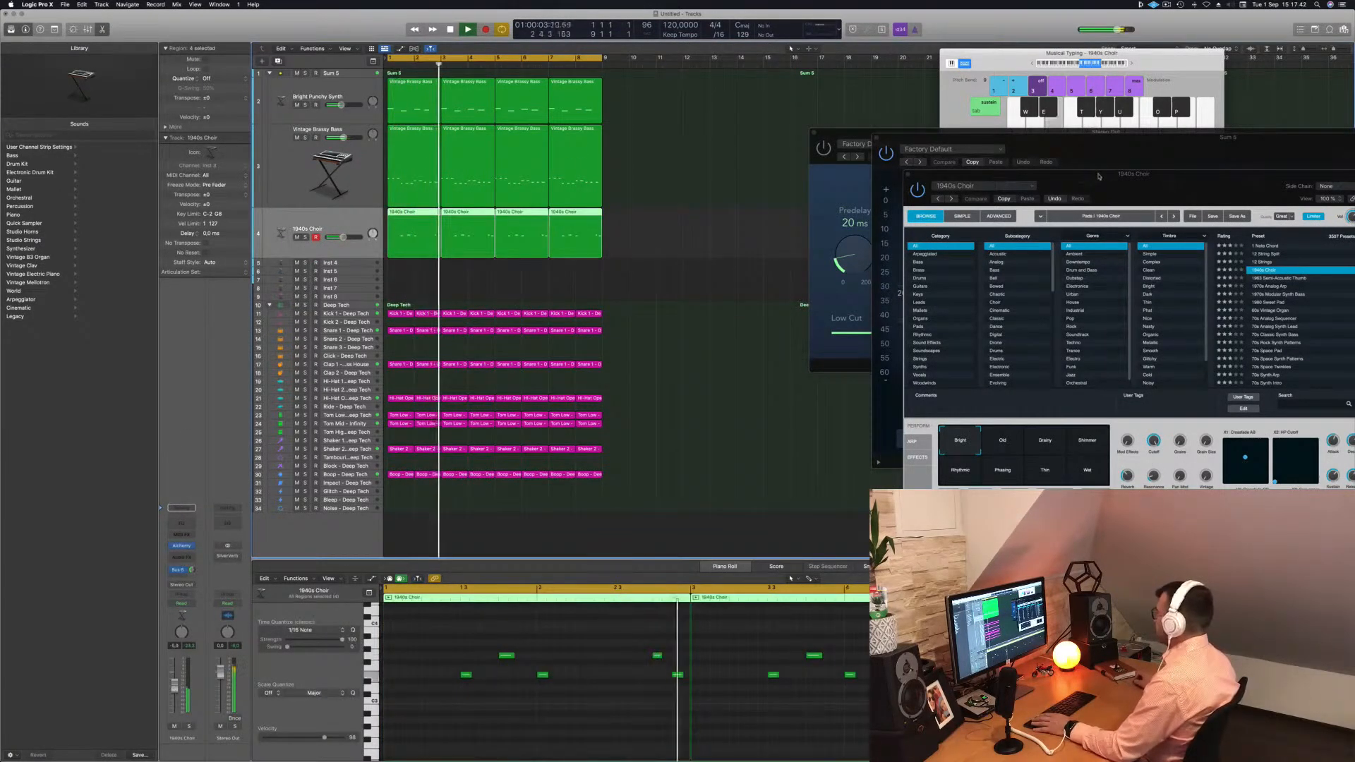
{"action": "left_click_drag", "start_coordinate": [1104, 175], "coordinate": [563, 193]}
{"action": "left_click_drag", "start_coordinate": [688, 190], "coordinate": [795, 210]}
Step: Audition the choir's Grainy, Shimmer, Rhythmic, Phasing, Thin and Wet variations during playback, settle on Old and close Alchemy
{"action": "left_click", "coordinate": [655, 463]}
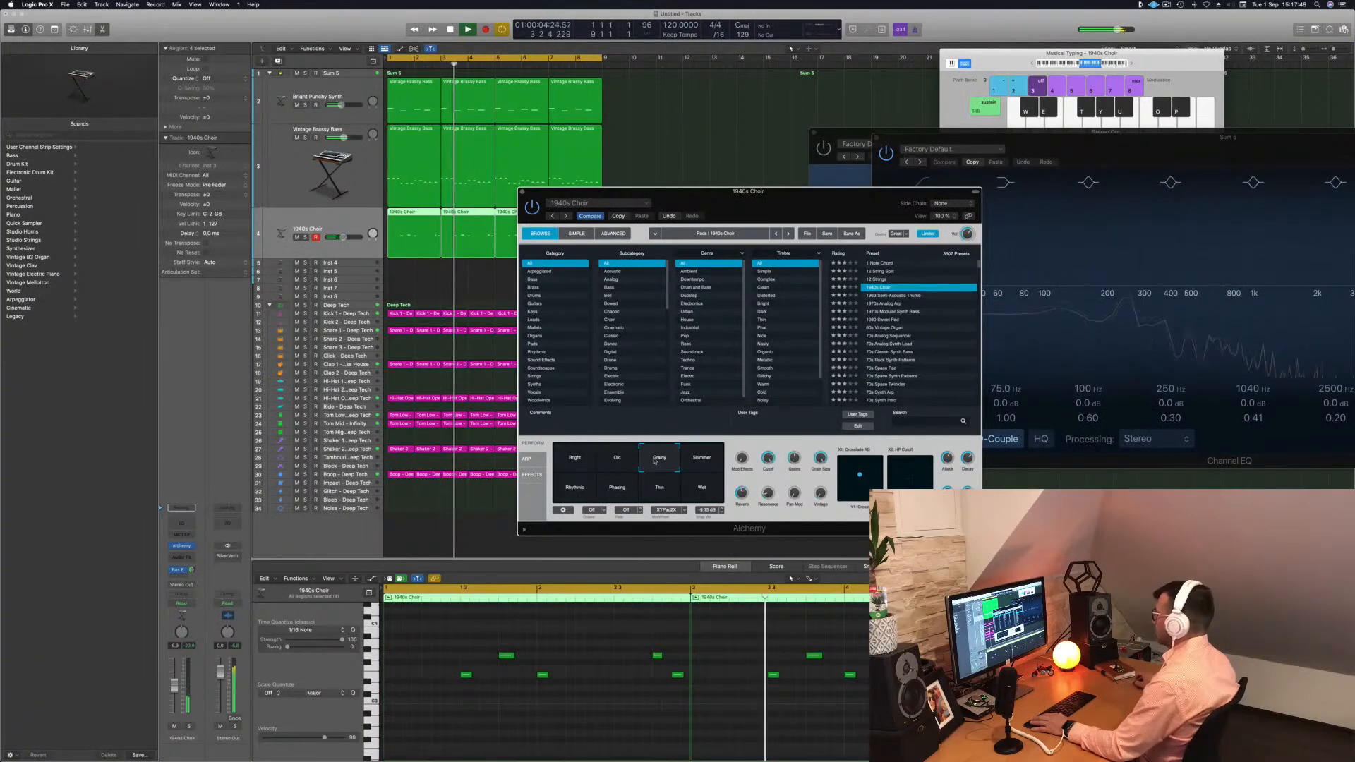
{"action": "left_click", "coordinate": [699, 460]}
{"action": "key", "text": "space"}
{"action": "left_click", "coordinate": [569, 492]}
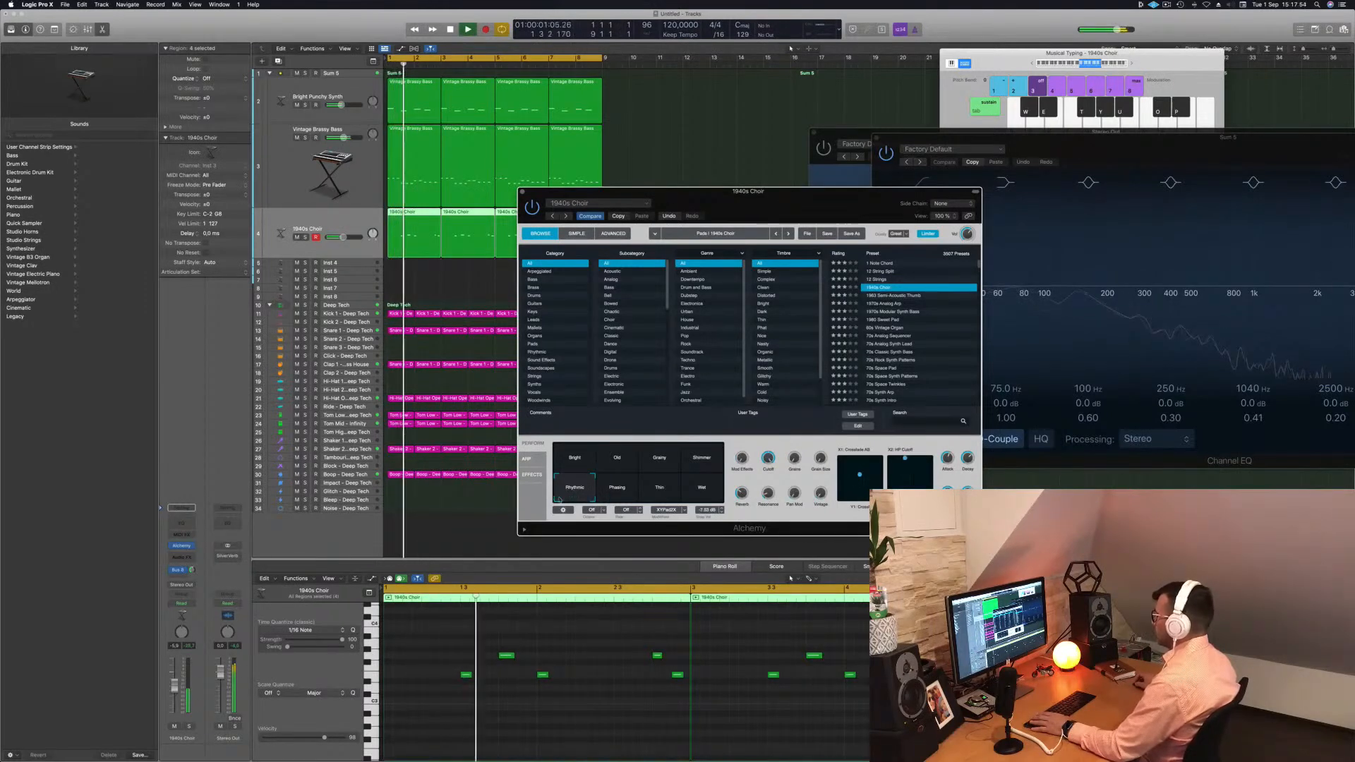
{"action": "left_click", "coordinate": [618, 489]}
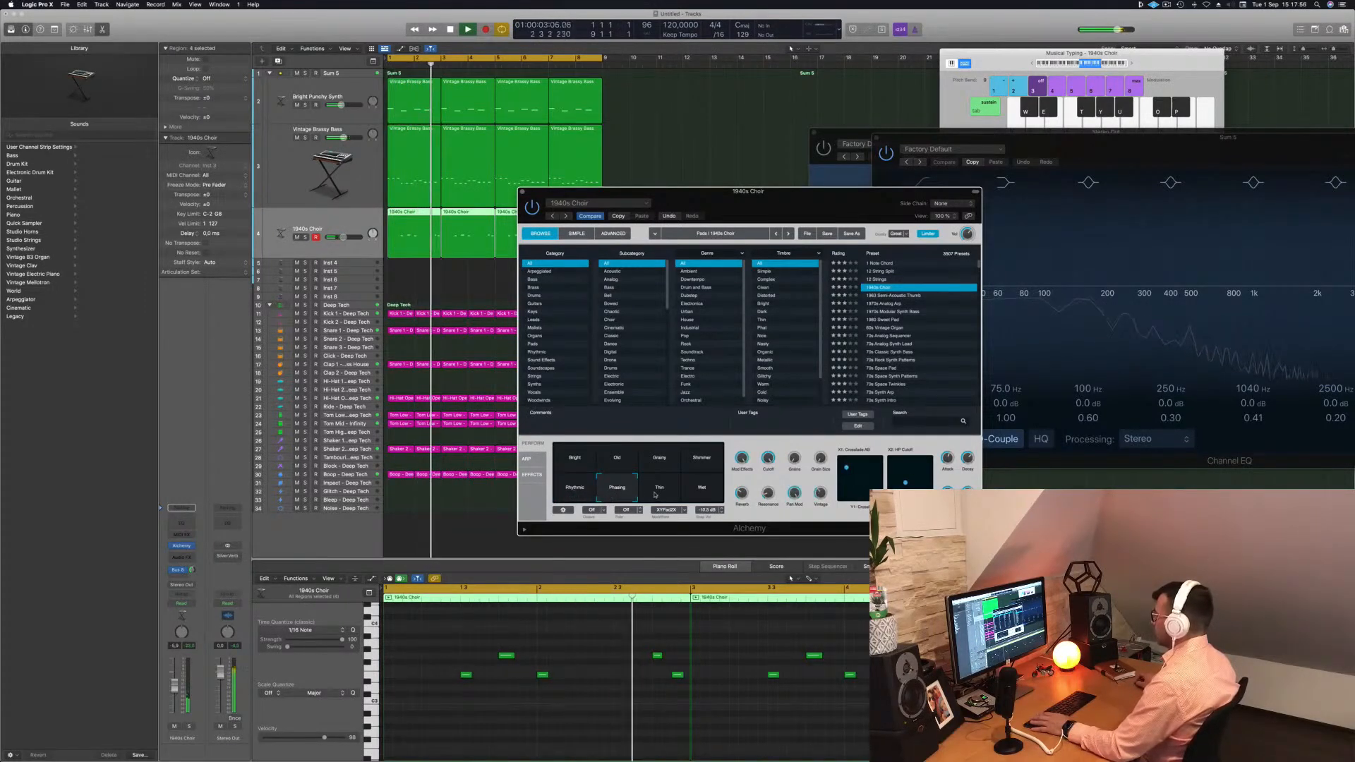
{"action": "left_click", "coordinate": [658, 491]}
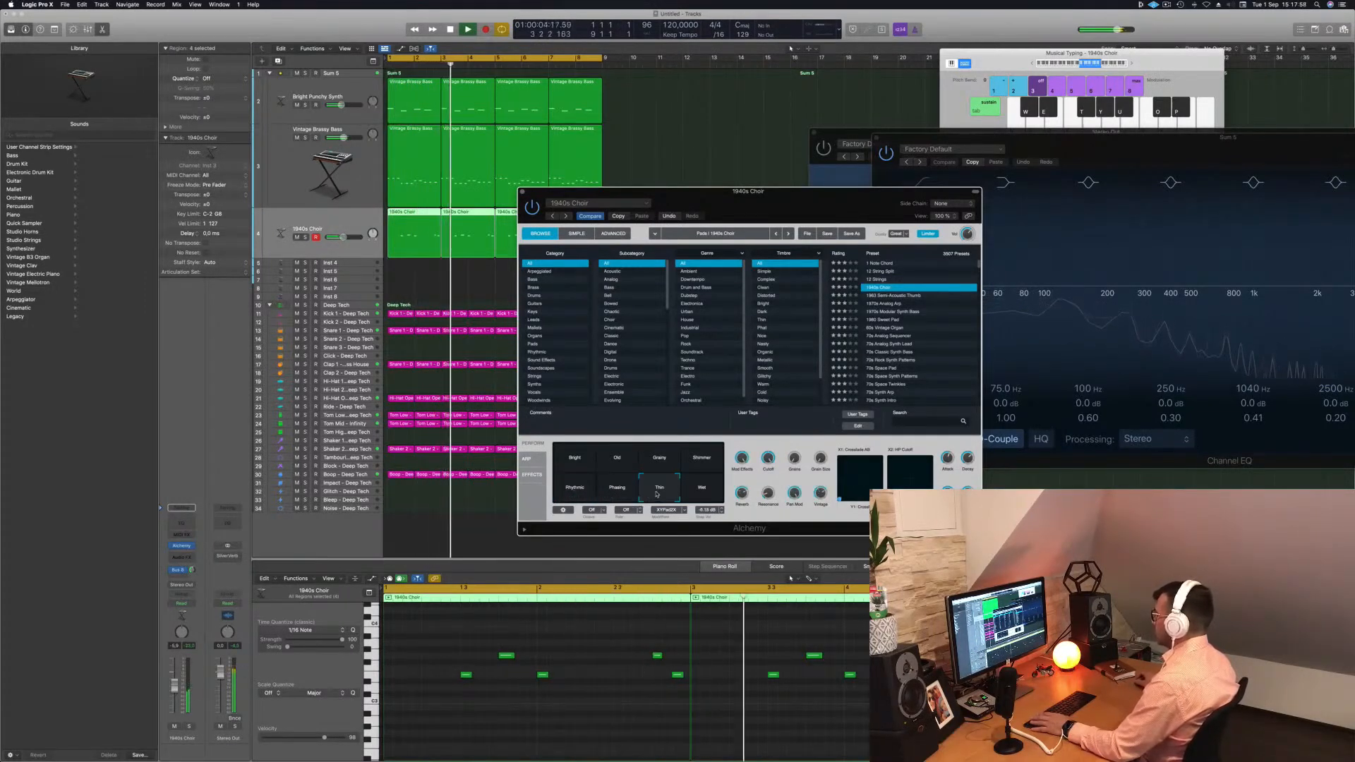
{"action": "left_click", "coordinate": [702, 492]}
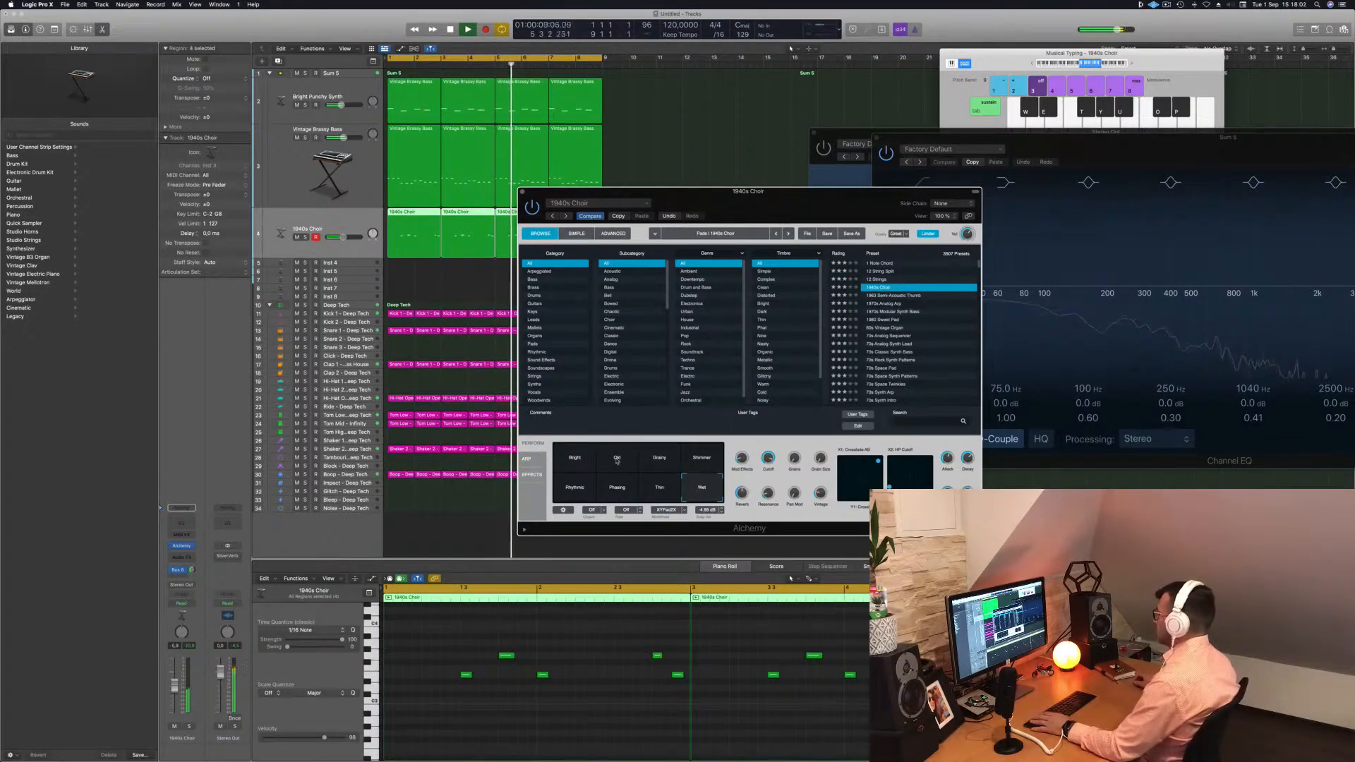
{"action": "key", "text": "space"}
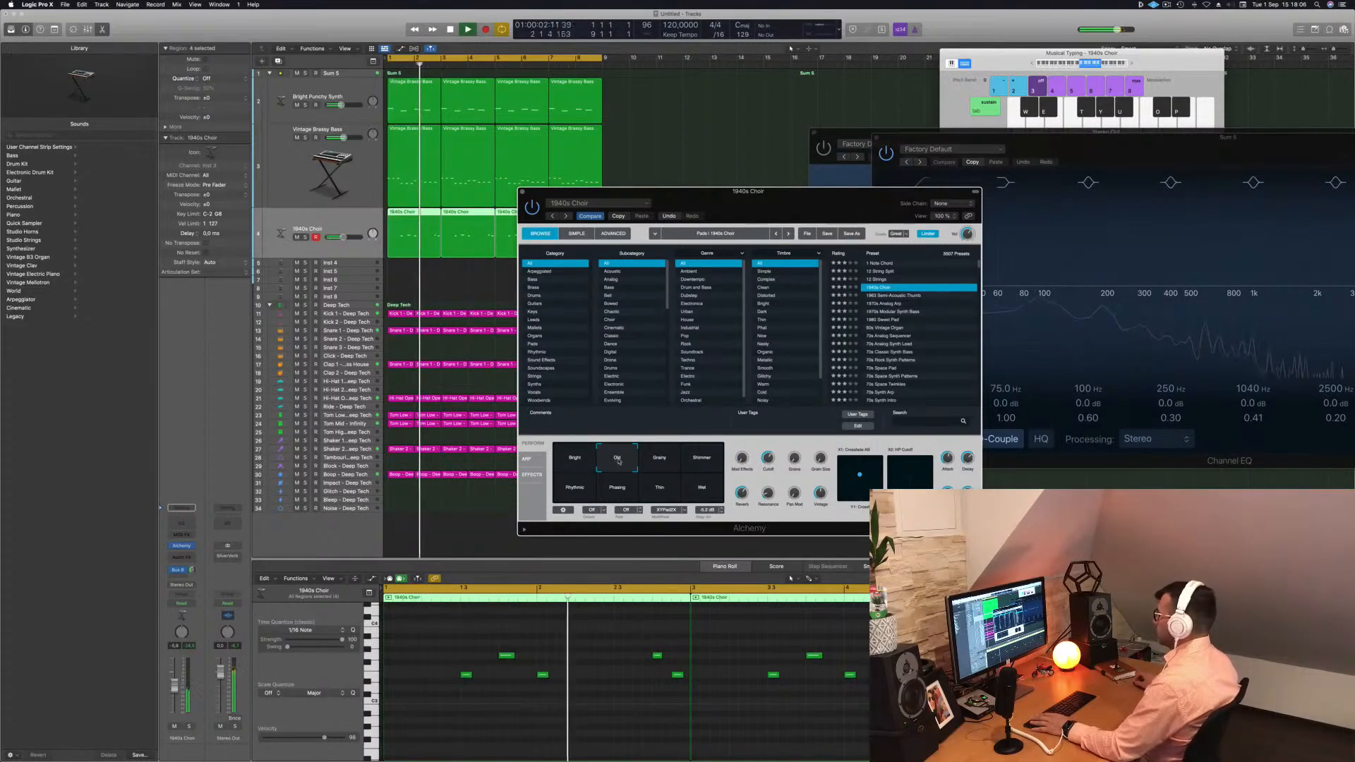
{"action": "left_click", "coordinate": [619, 461]}
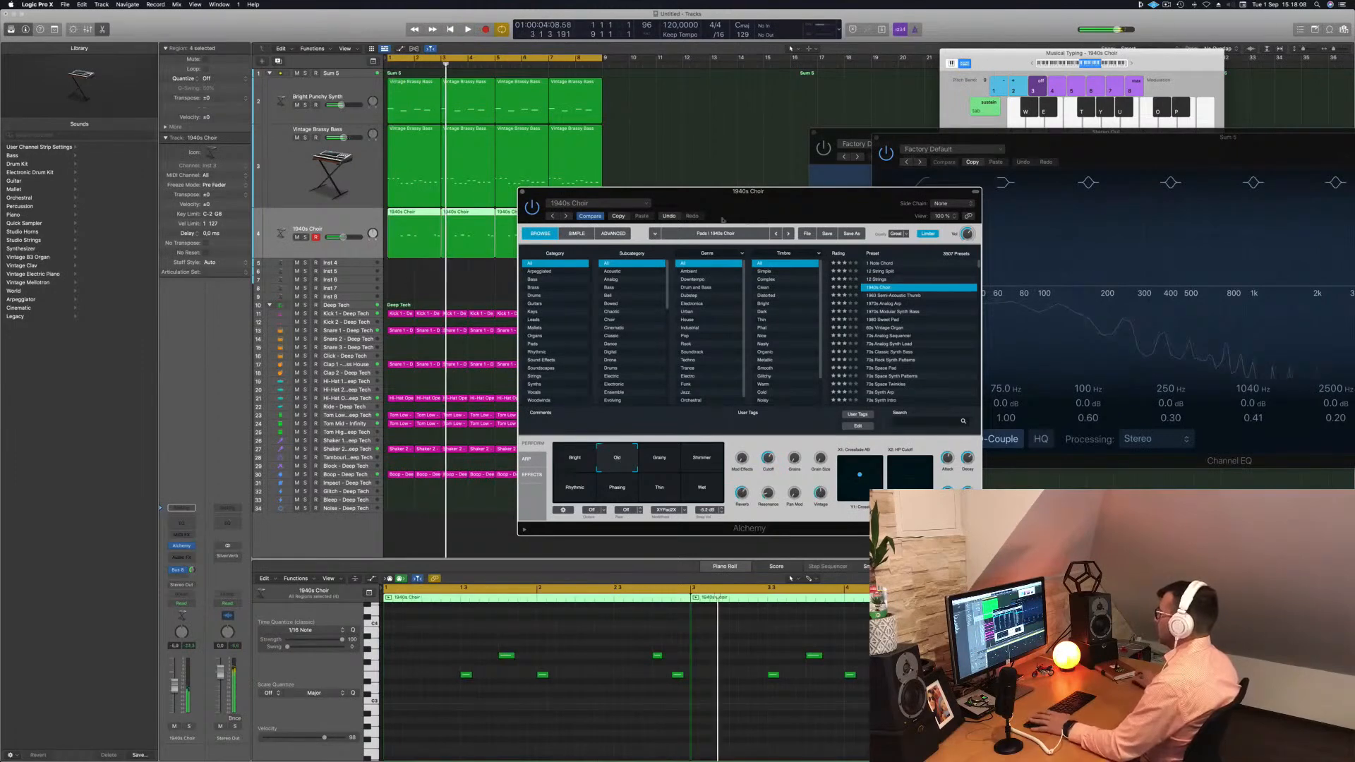
{"action": "left_click_drag", "start_coordinate": [527, 193], "coordinate": [614, 172]}
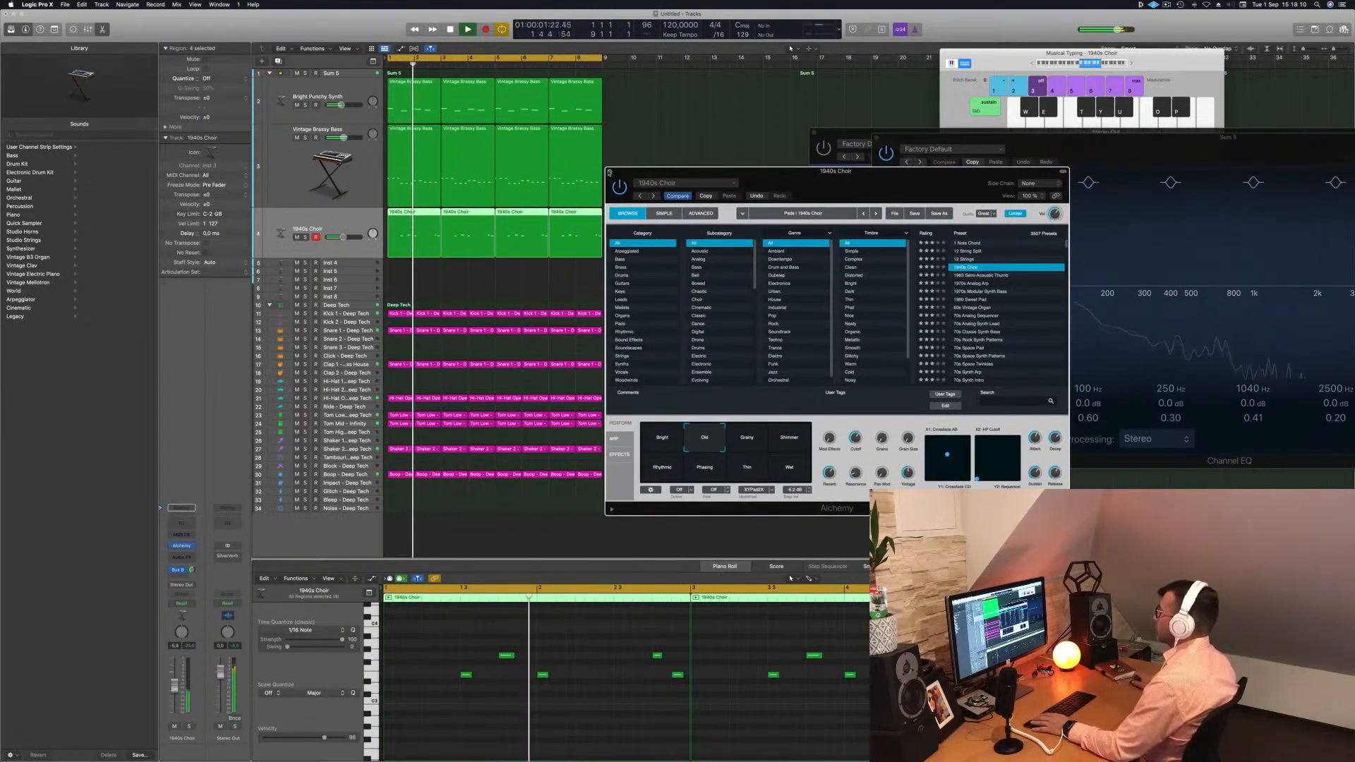
{"action": "left_click", "coordinate": [612, 172]}
Step: Copy the first two-bar Vintage Brassy Bass region onto the empty Inst 4 track at bar 1
{"action": "left_click", "coordinate": [357, 264]}
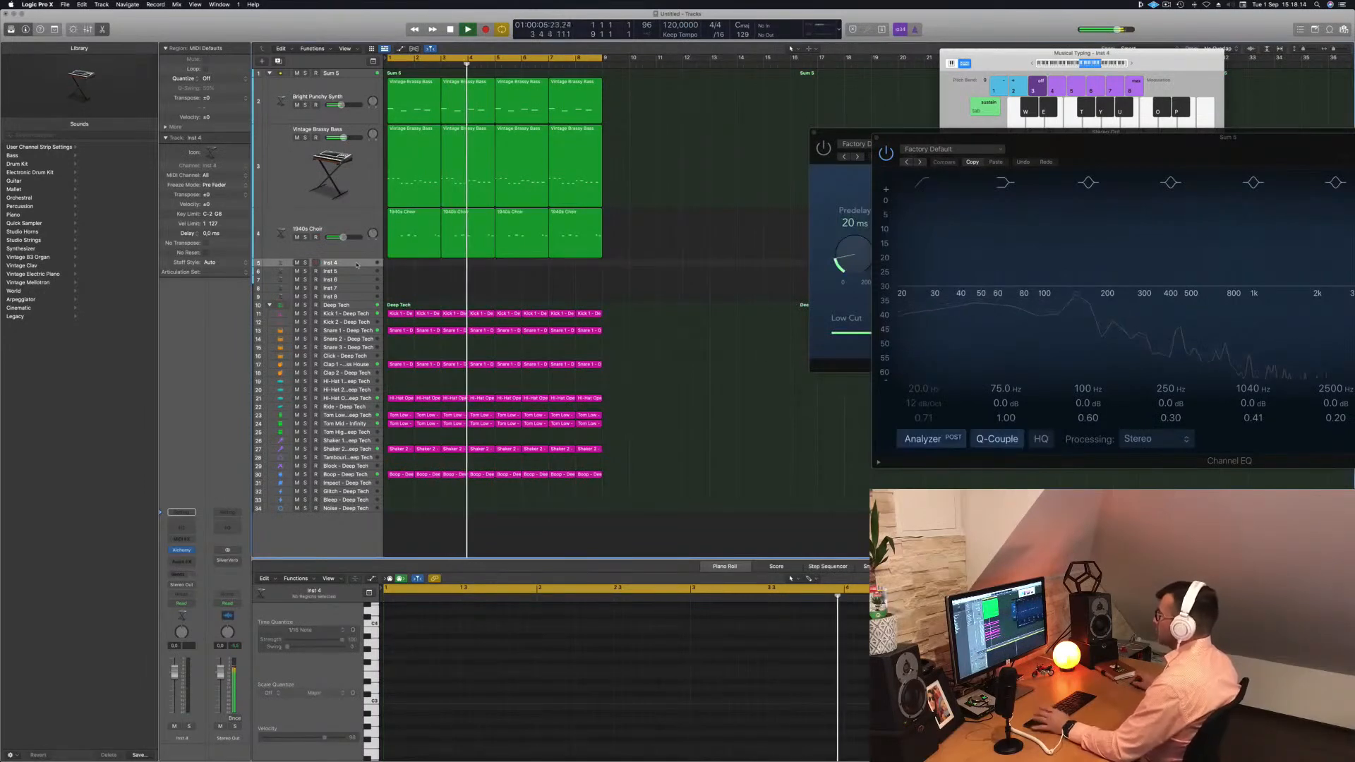
{"action": "left_click", "coordinate": [440, 159]}
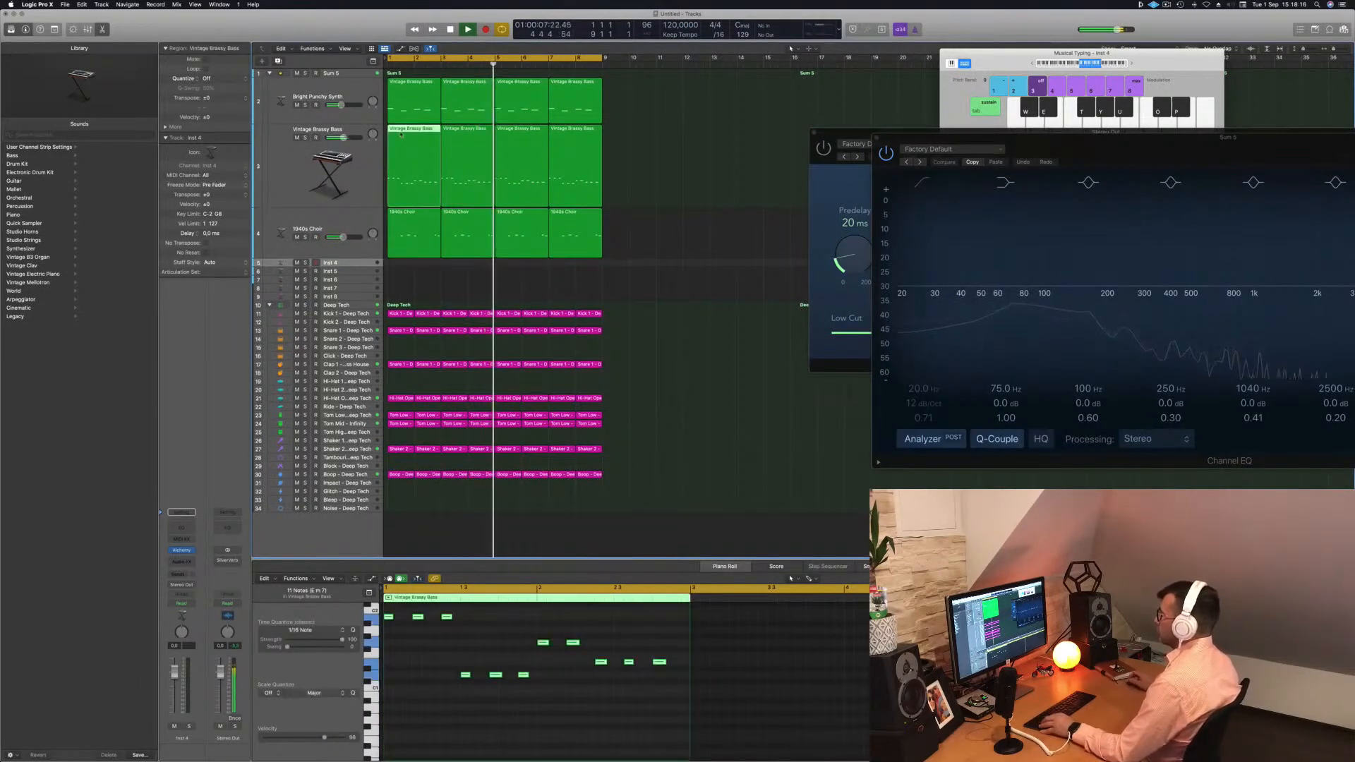
{"action": "left_click_drag", "start_coordinate": [440, 158], "coordinate": [400, 265]}
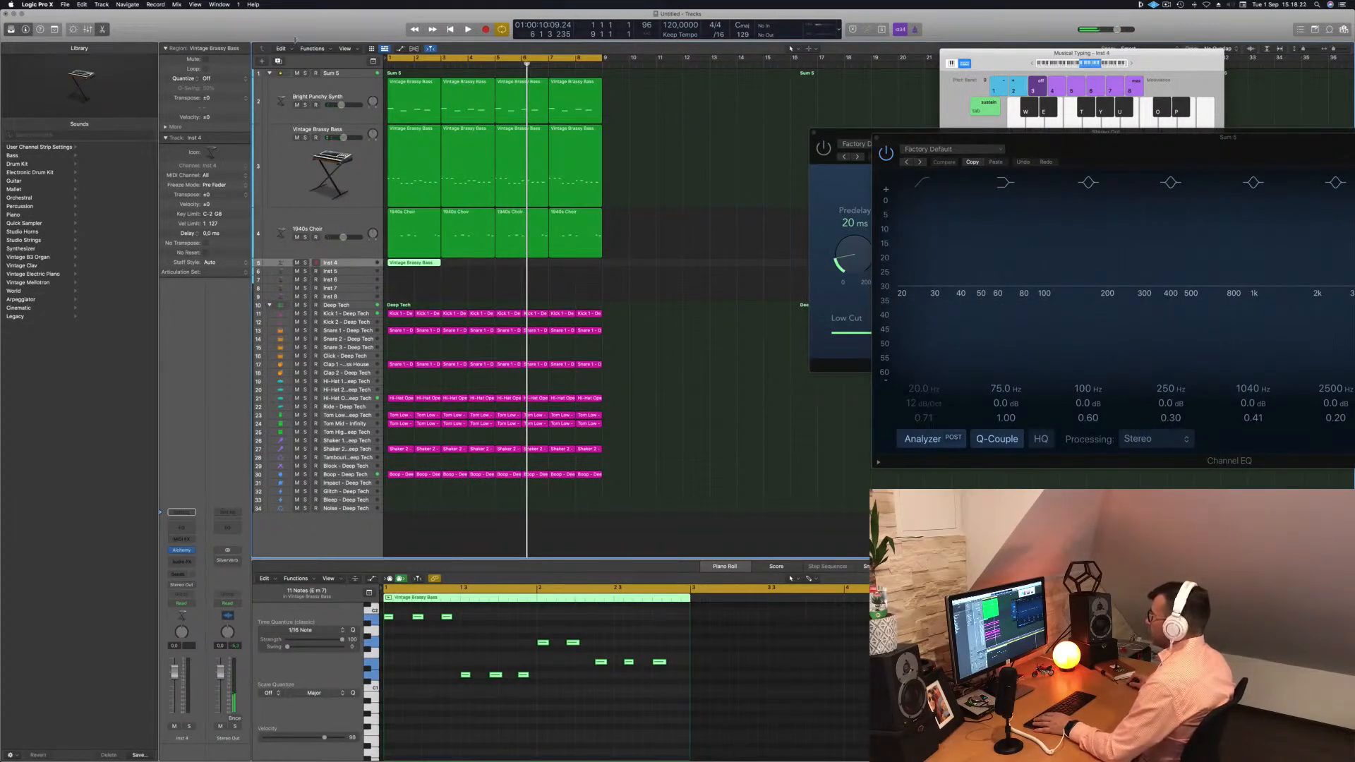
Step: Show the toolbar and turn on track zoom to enlarge the copied region on the Inst 4 track
{"action": "key", "text": "ctrl+alt+super+t"}
{"action": "left_click", "coordinate": [156, 51]}
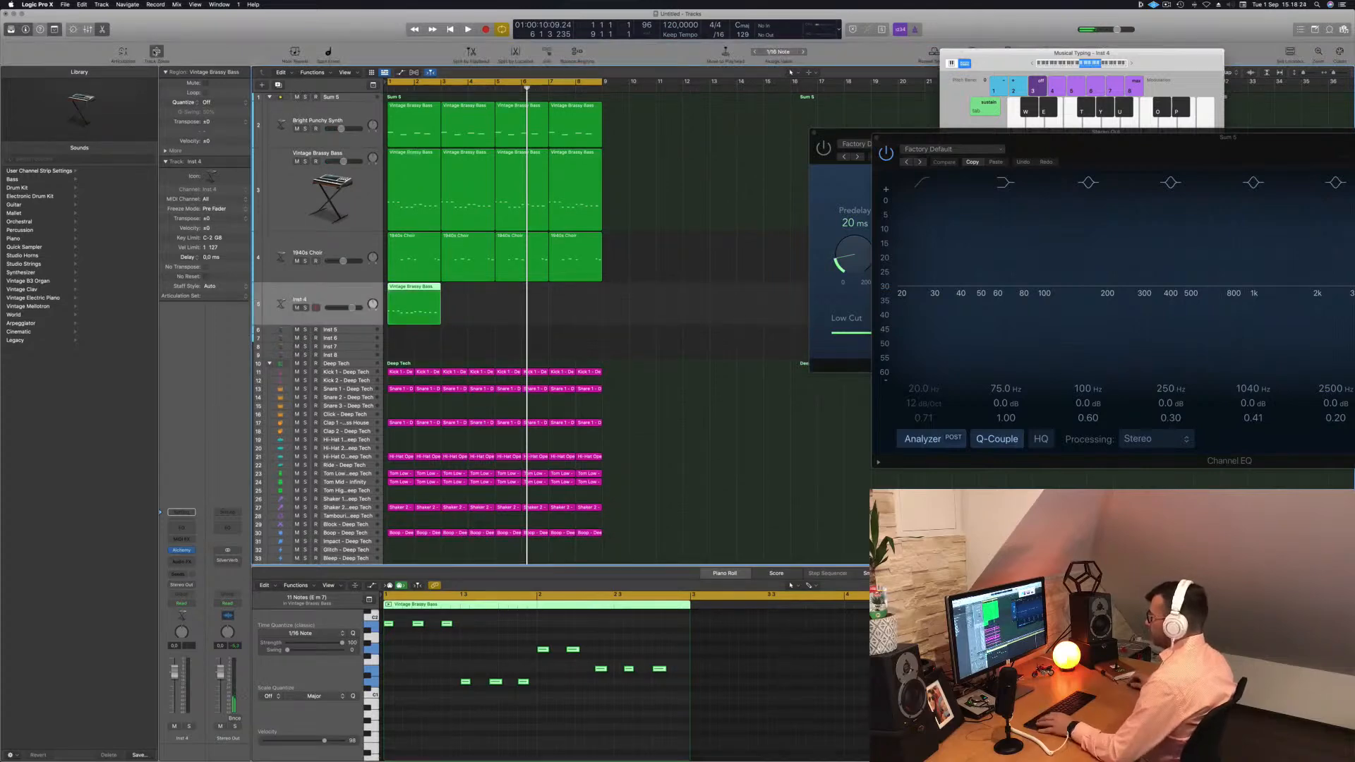
{"action": "scroll", "coordinate": [420, 347], "scroll_direction": "up", "scroll_amount": 5}
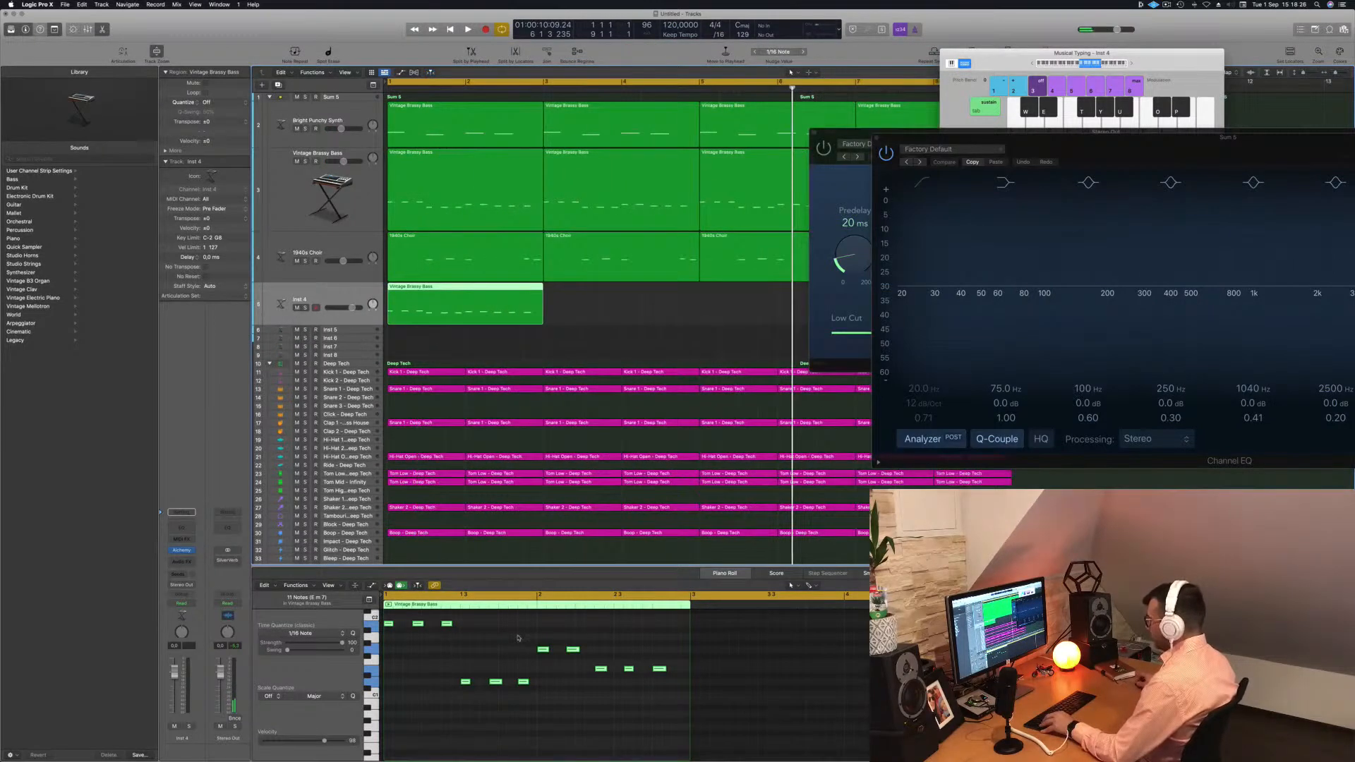
Step: Move the three low notes from the second half of bar 1 beneath the three opening notes and play the result
{"action": "left_click", "coordinate": [463, 665]}
{"action": "left_click_drag", "start_coordinate": [460, 674], "coordinate": [603, 705]}
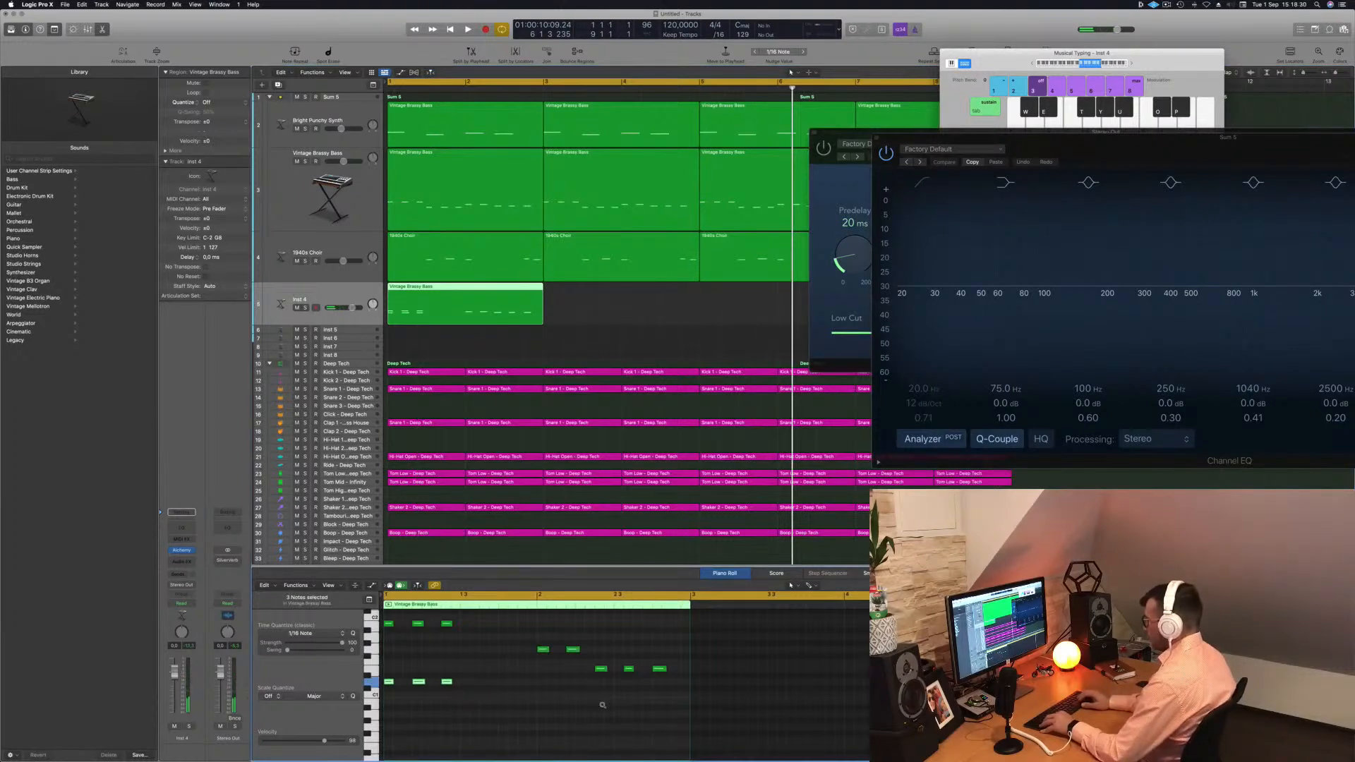
{"action": "key", "text": "space"}
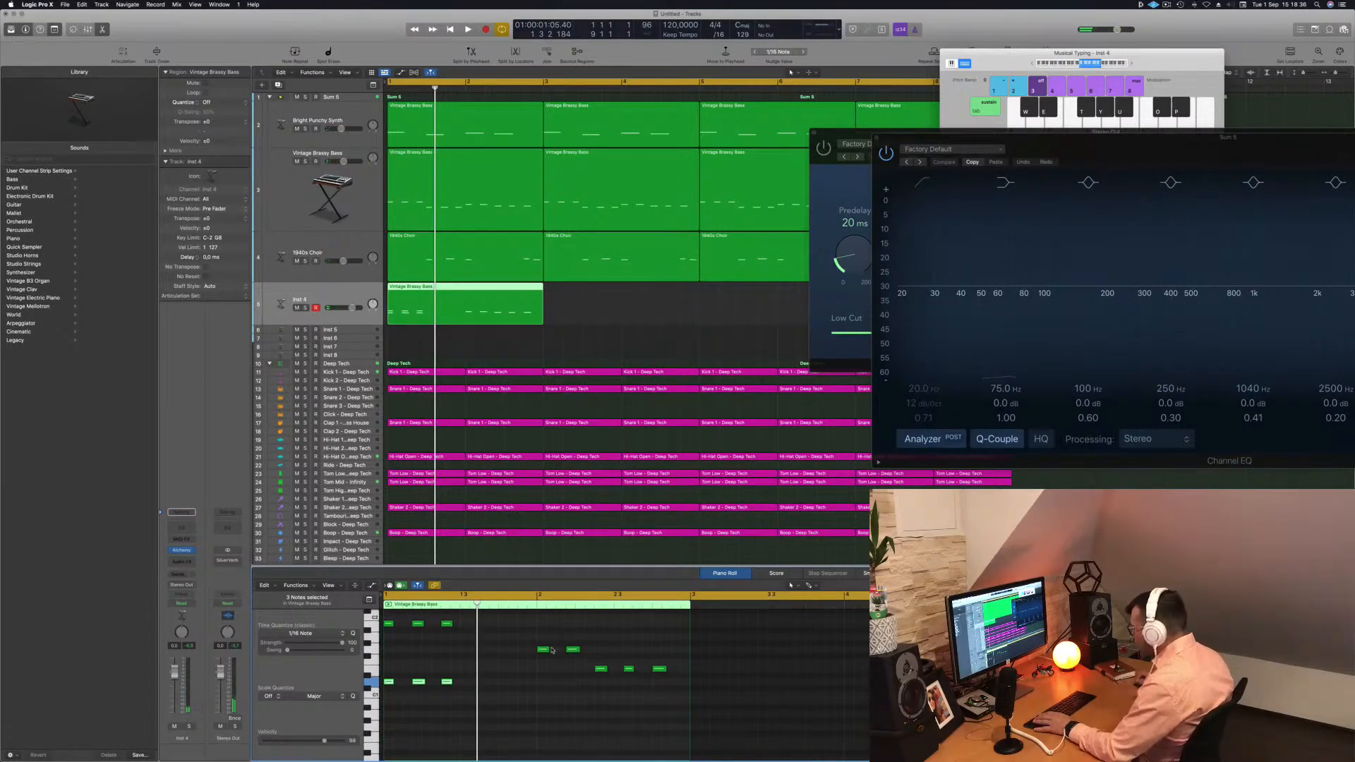
Step: Try stacking the middle-pitch notes from bar 2 onto the opening chords and play them back
{"action": "left_click_drag", "start_coordinate": [543, 651], "coordinate": [447, 650]}
{"action": "left_click", "coordinate": [721, 706]}
{"action": "key", "text": "space"}
{"action": "key", "text": "space"}
Step: Delete the middle chord notes and the remaining bar 2 notes, keeping only the three opening two-note chords
{"action": "left_click", "coordinate": [443, 650]}
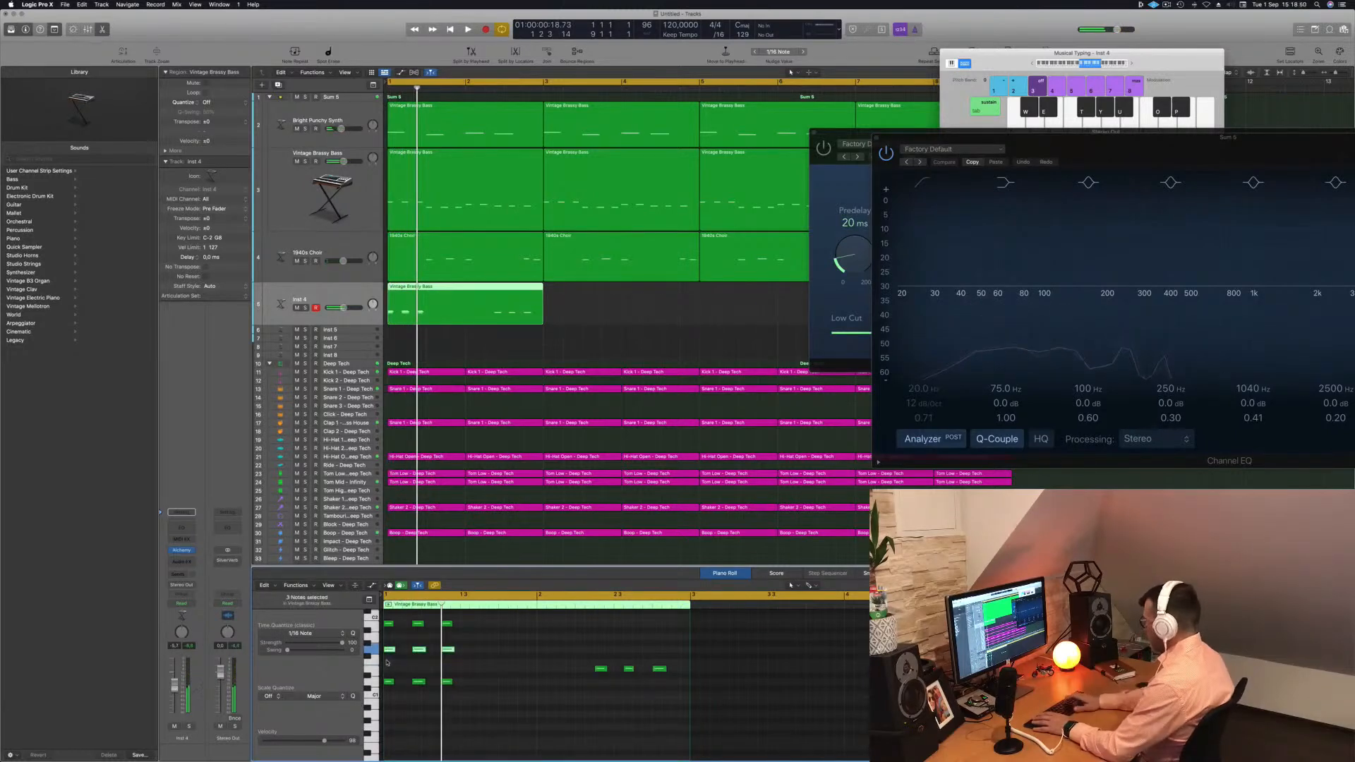
{"action": "key", "text": "Delete"}
{"action": "key", "text": "space"}
{"action": "key", "text": "space"}
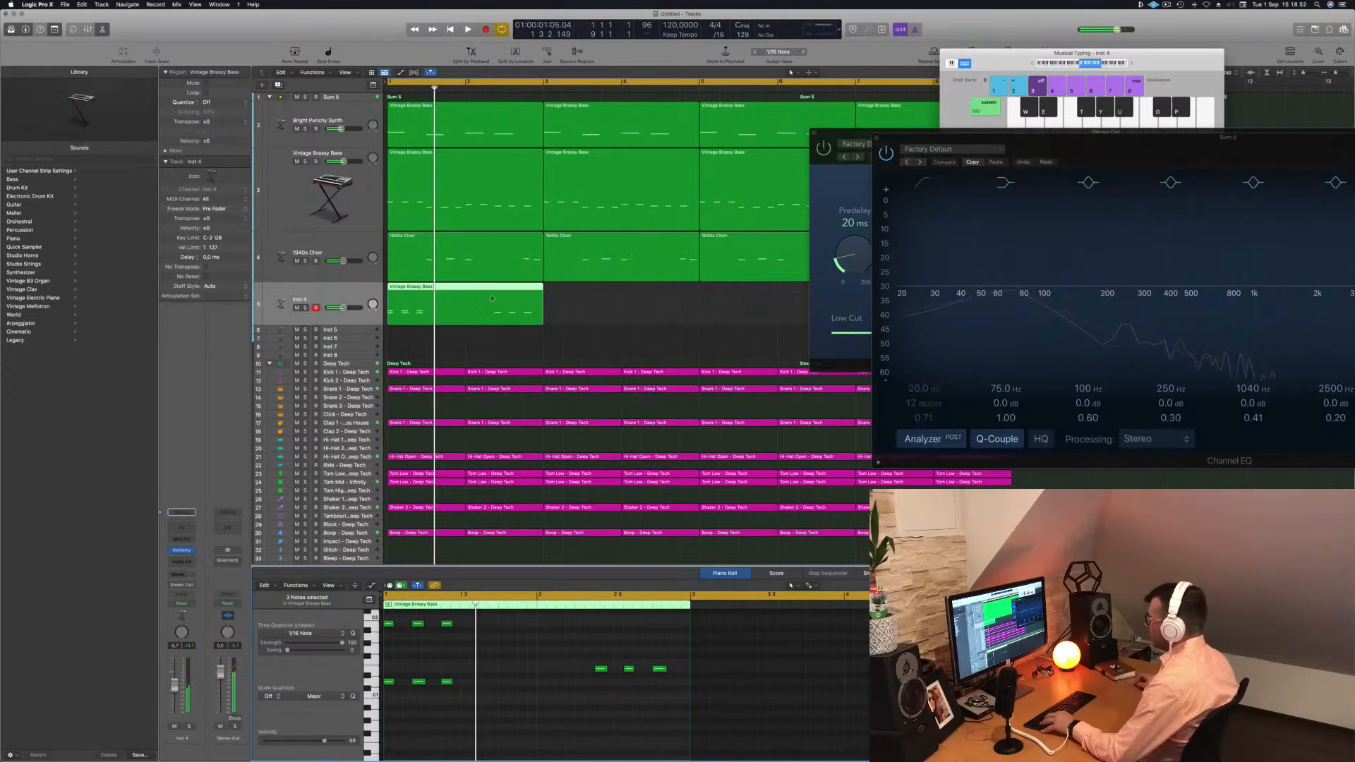
{"action": "left_click_drag", "start_coordinate": [645, 691], "coordinate": [669, 692]}
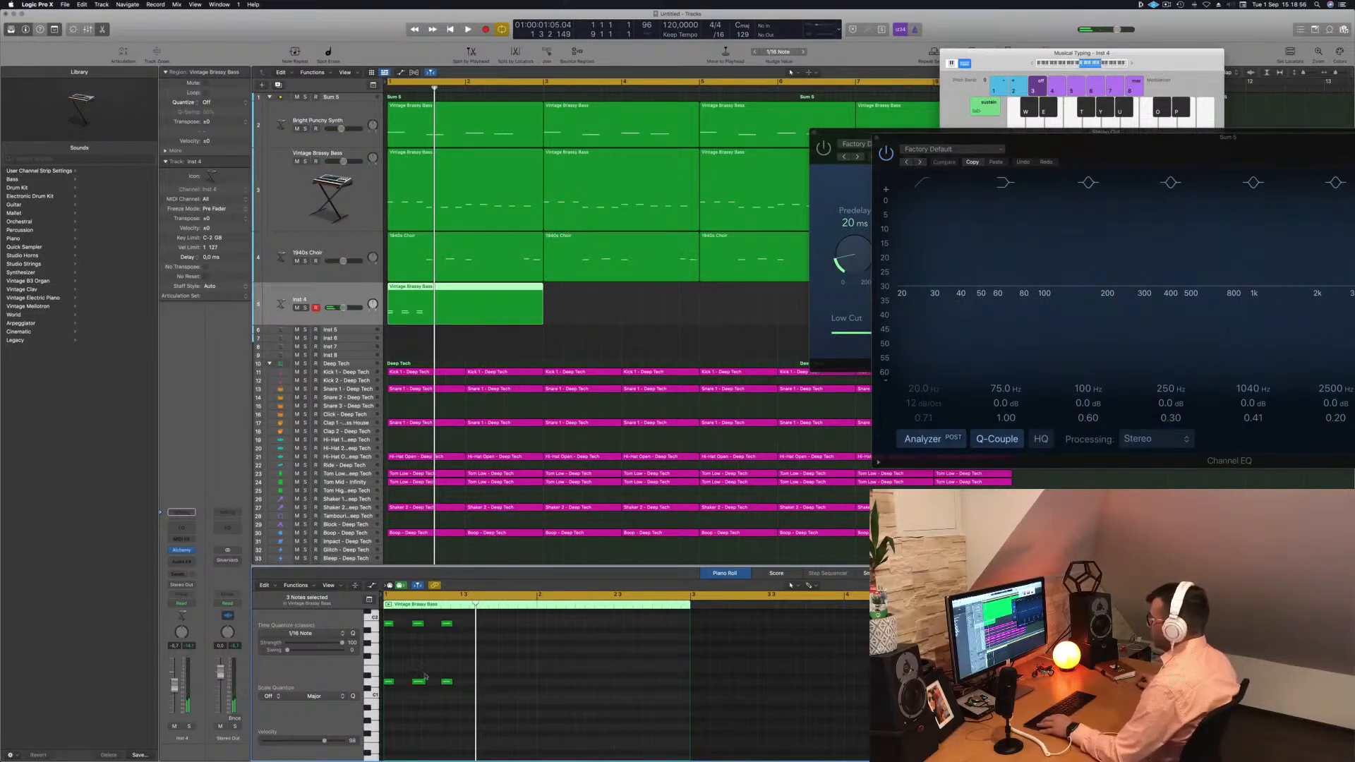
Step: Duplicate the three two-note chords into the second half of bar 1 at the same spacing
{"action": "left_click_drag", "start_coordinate": [414, 701], "coordinate": [467, 686]}
{"action": "key", "text": "super+a"}
{"action": "left_click_drag", "start_coordinate": [466, 626], "coordinate": [575, 716]}
{"action": "key", "text": "super+z"}
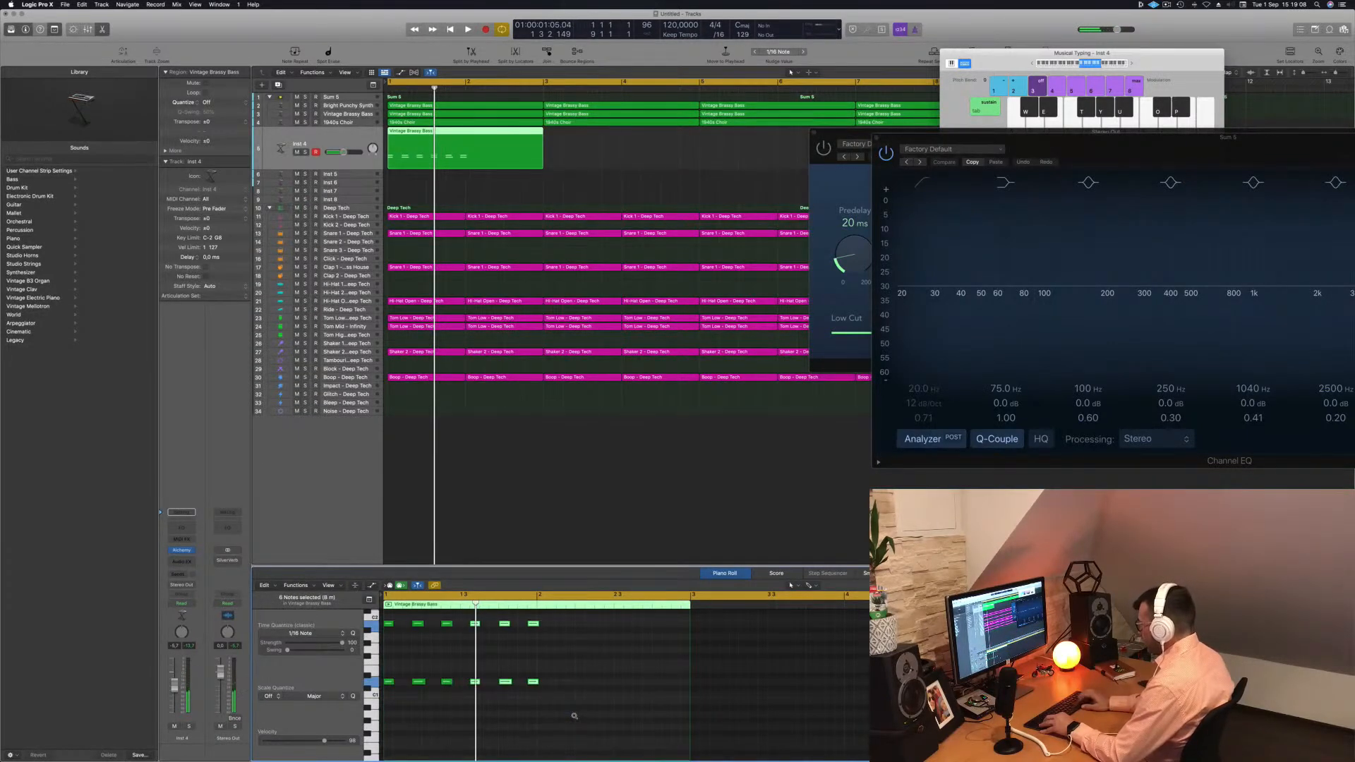
Step: Play back the chords, delete the upper row of notes and listen to the remaining low notes
{"action": "key", "text": "space"}
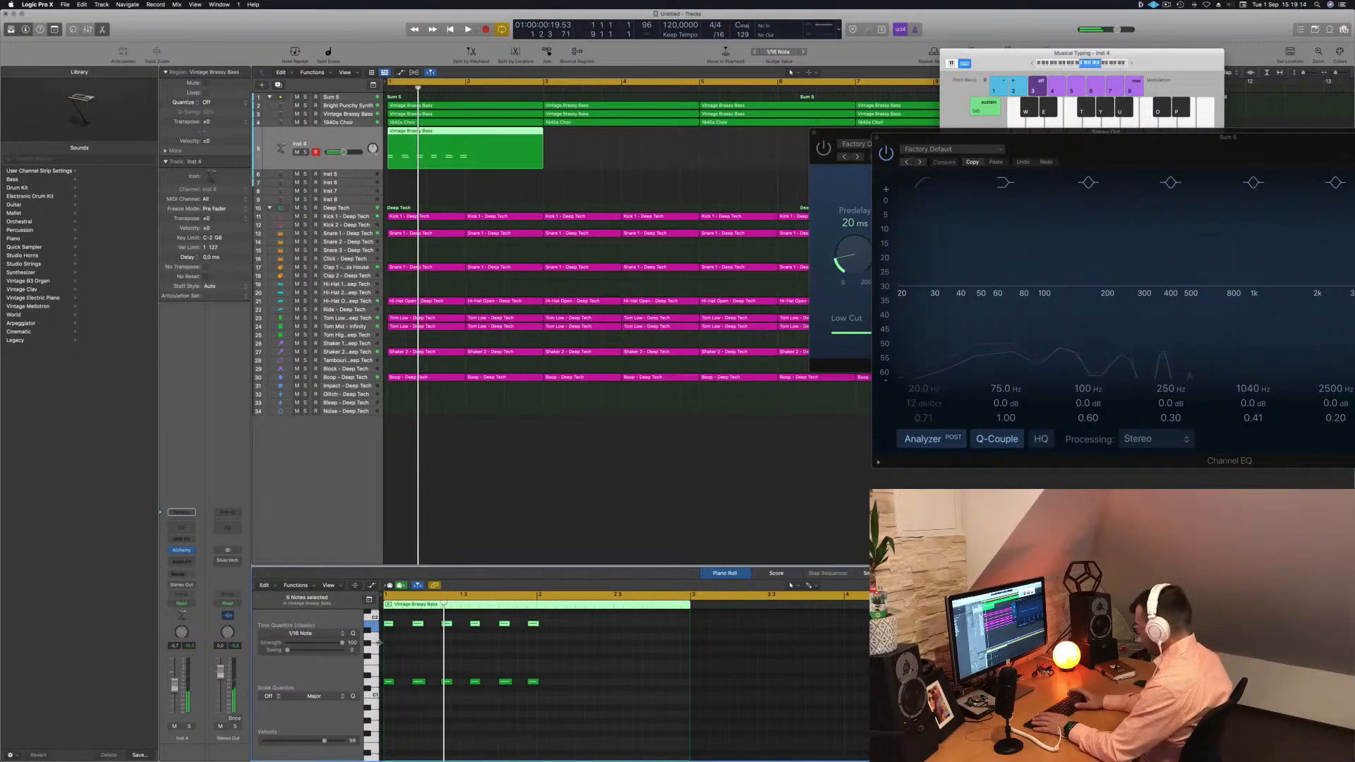
{"action": "key", "text": "space"}
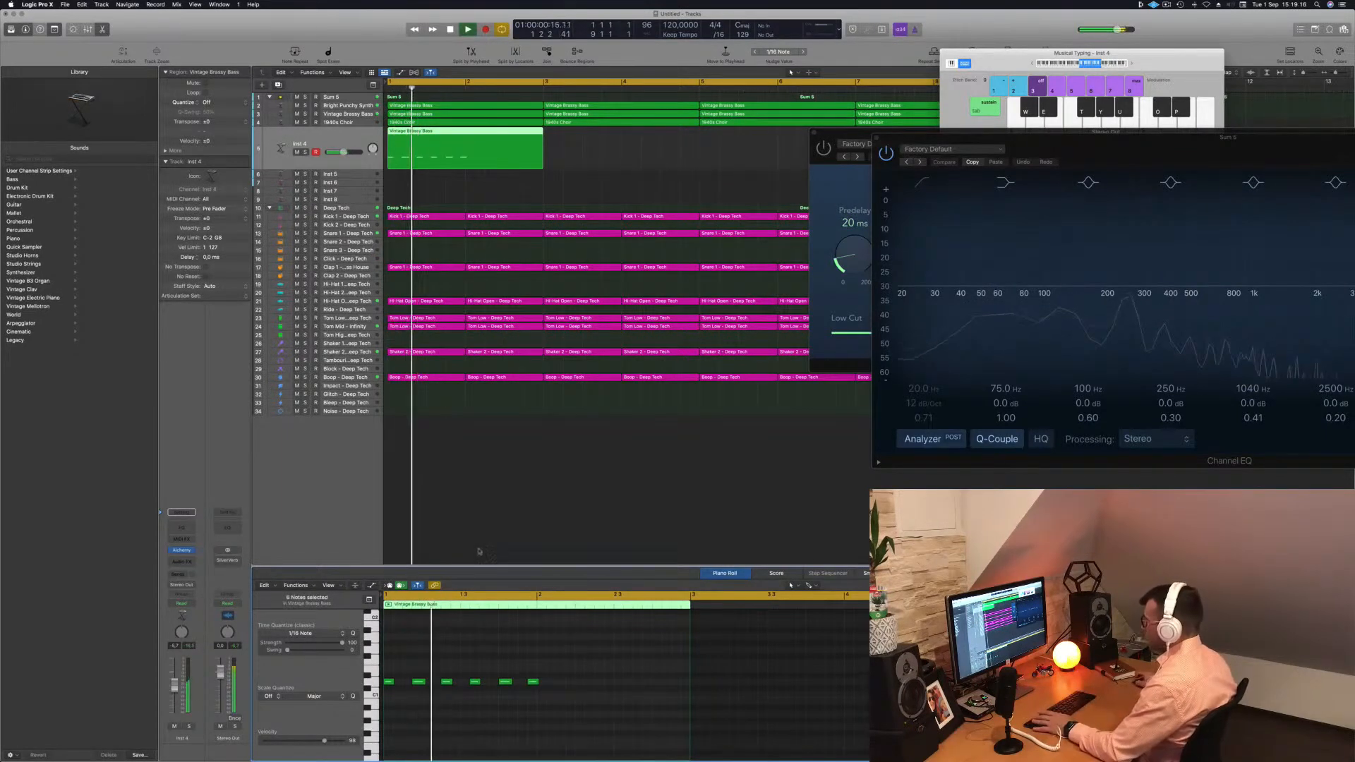
{"action": "key", "text": "space"}
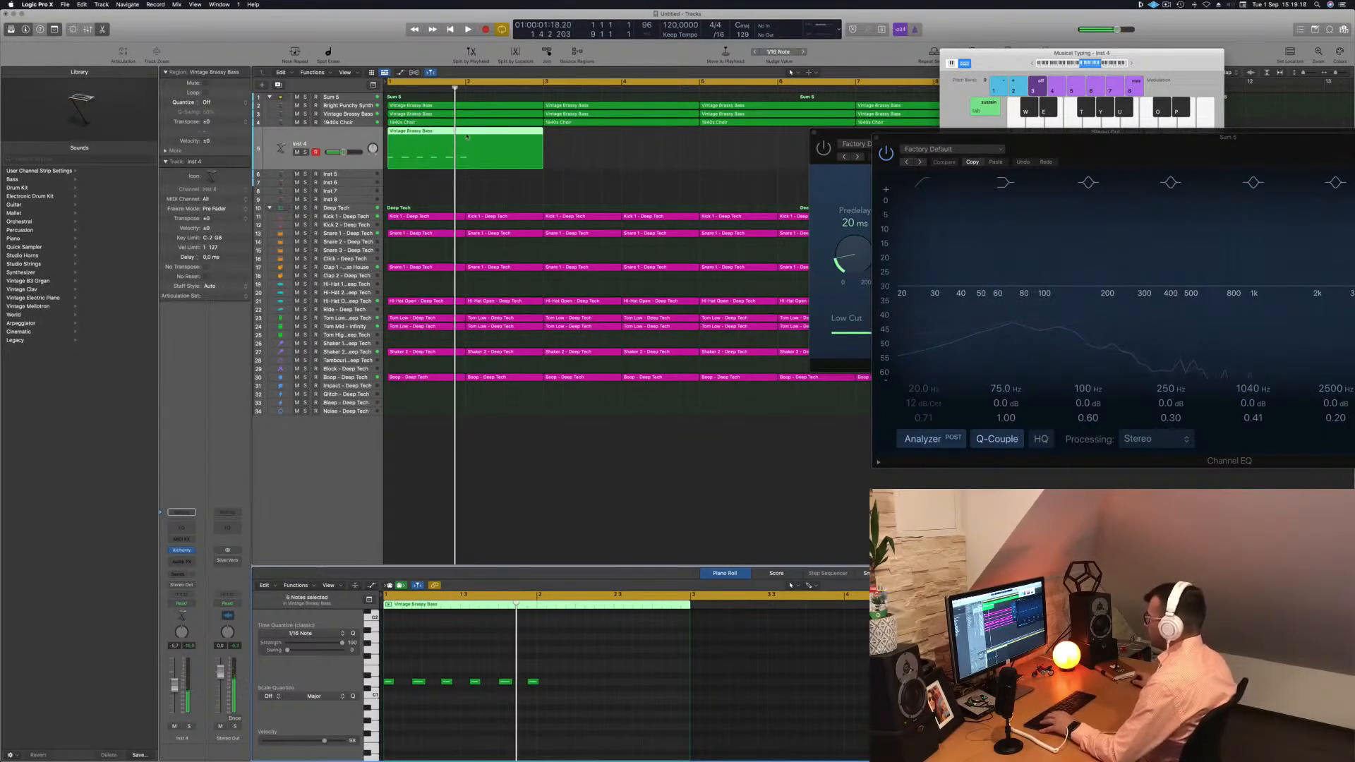
Step: Repeat the single-pitch low note pattern through bar 2 of the Inst 4 region and play it with the loop
{"action": "left_click", "coordinate": [387, 682]}
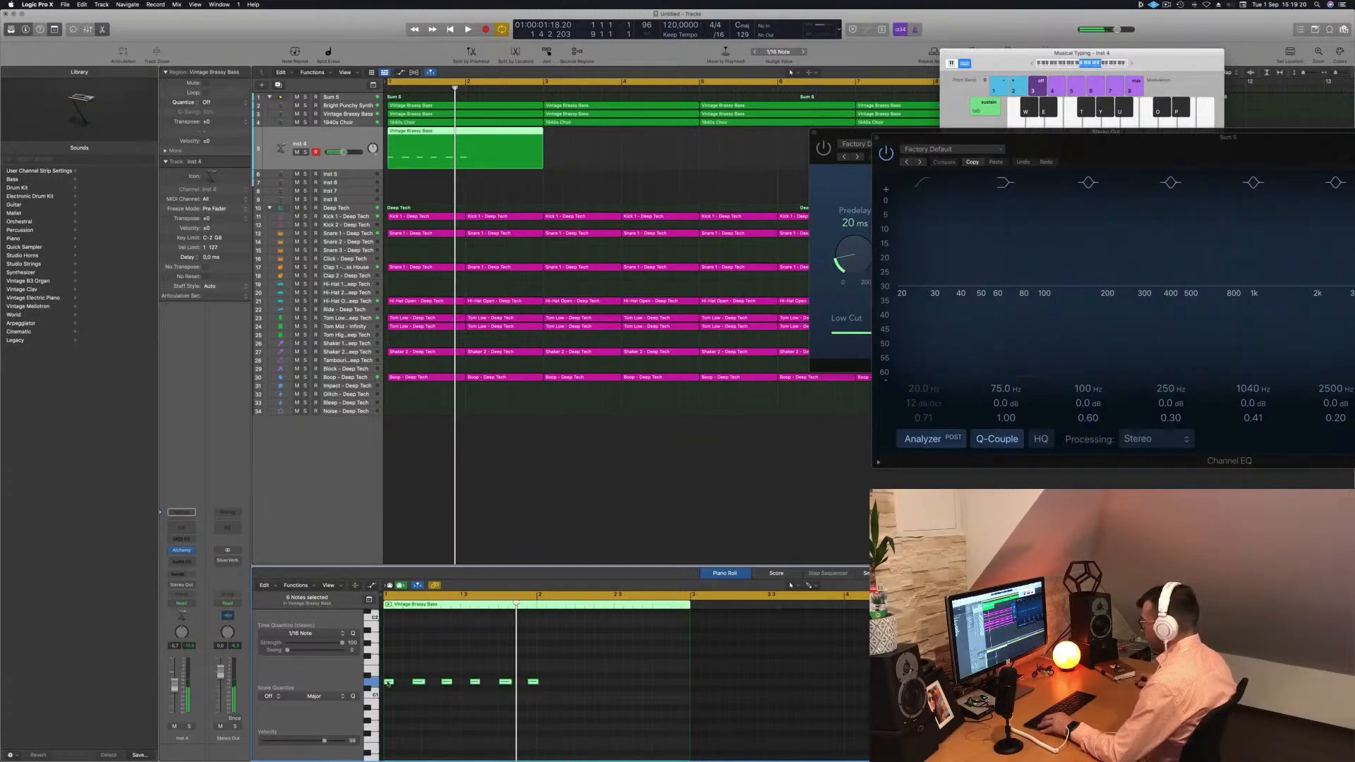
{"action": "left_click_drag", "start_coordinate": [433, 682], "coordinate": [532, 685]}
{"action": "key", "text": "space"}
{"action": "key", "text": "space"}
{"action": "key", "text": "space"}
{"action": "key", "text": "Delete"}
{"action": "key", "text": "space"}
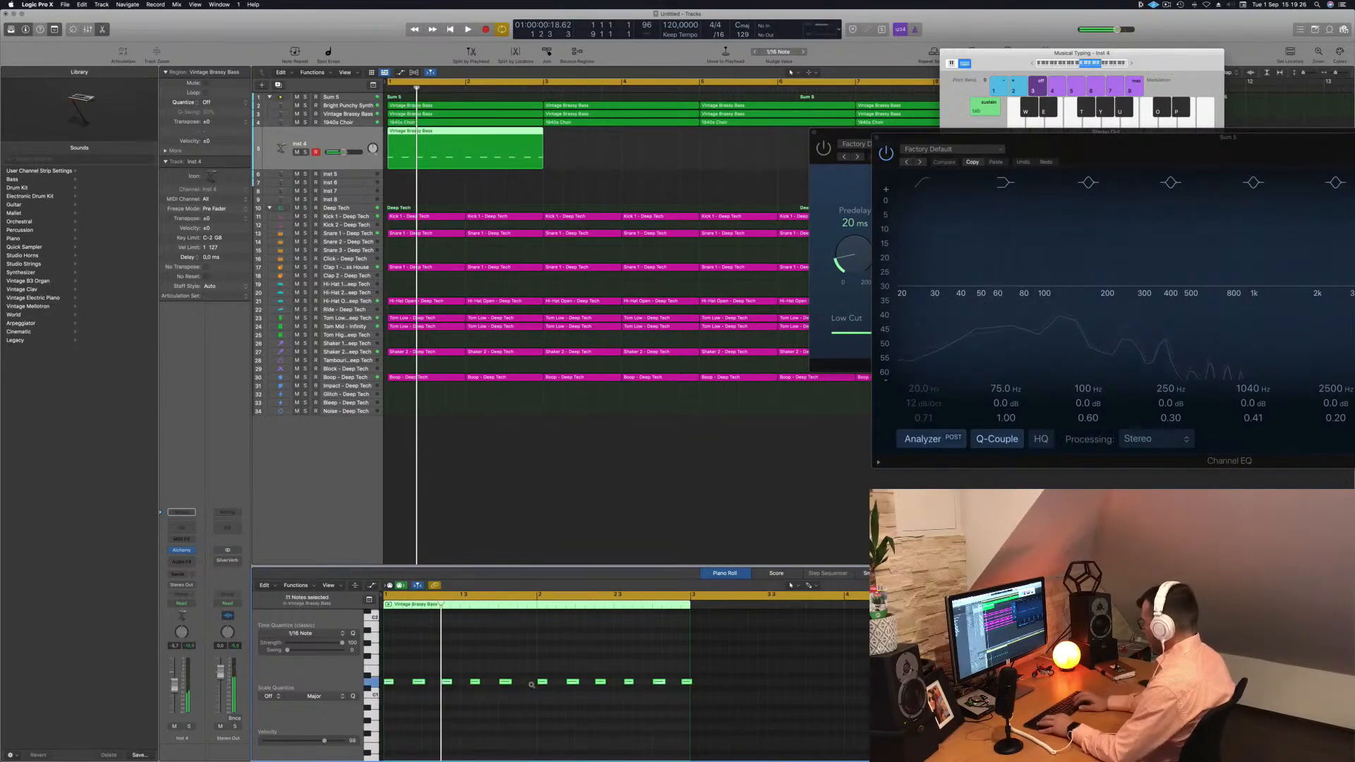
{"action": "key", "text": "space"}
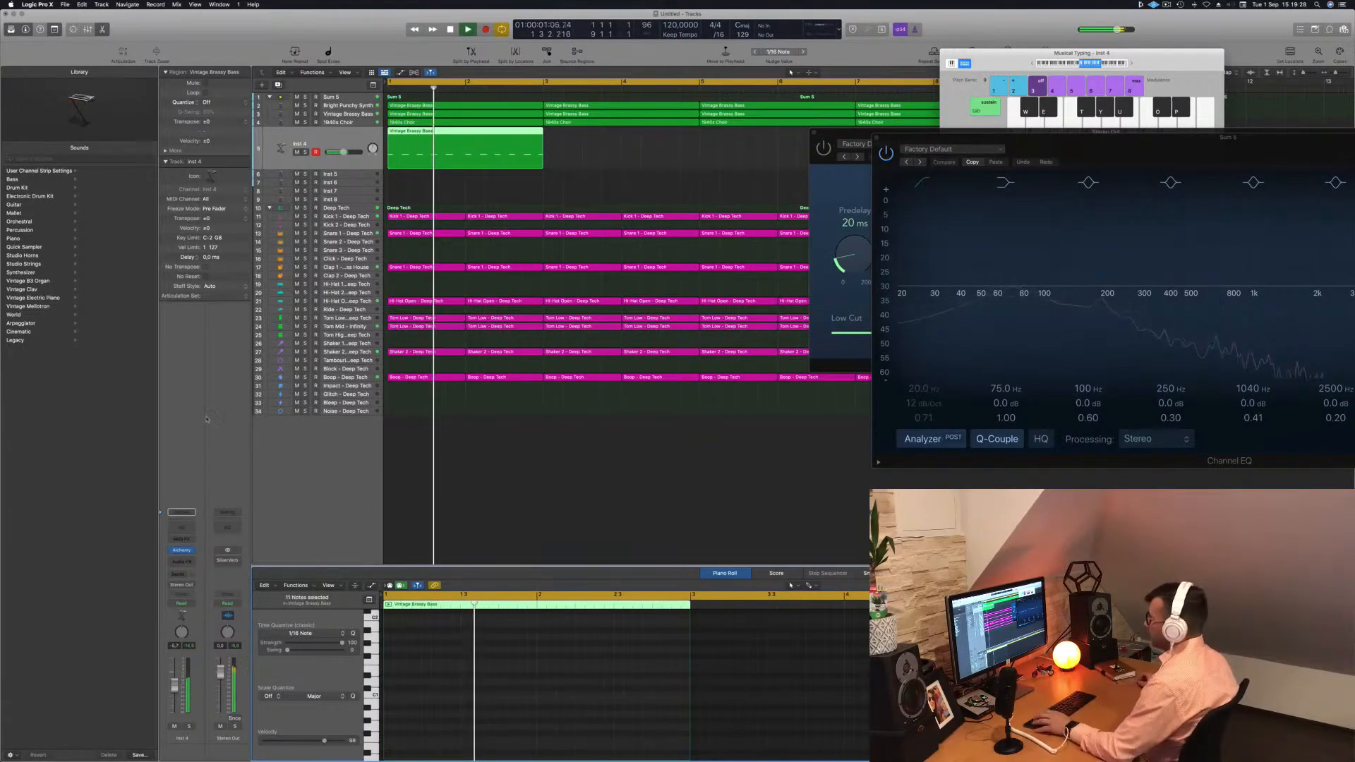
Step: Load the Sun Setting in Bora Bora preset from Alchemy's Organs category on the Inst 4 track and play it back
{"action": "left_click", "coordinate": [181, 550]}
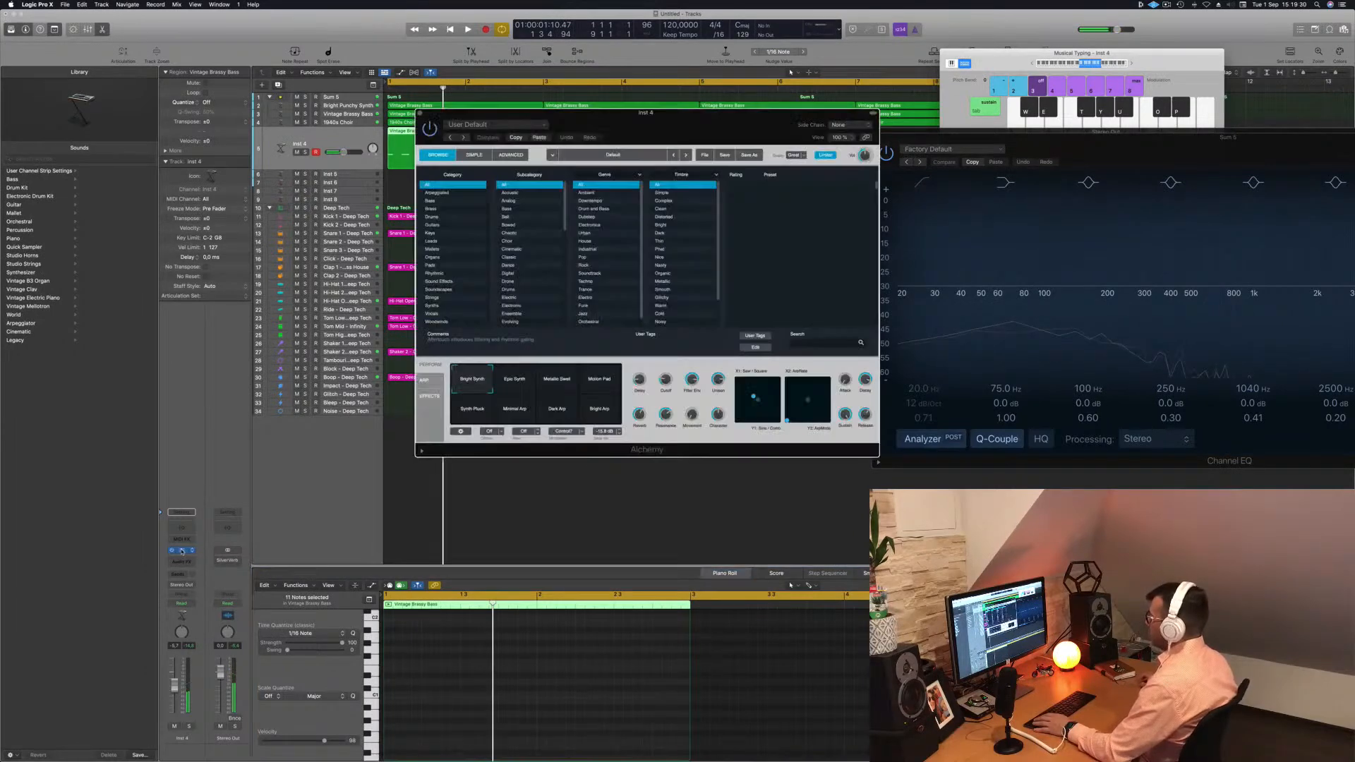
{"action": "left_click_drag", "start_coordinate": [579, 129], "coordinate": [668, 269]}
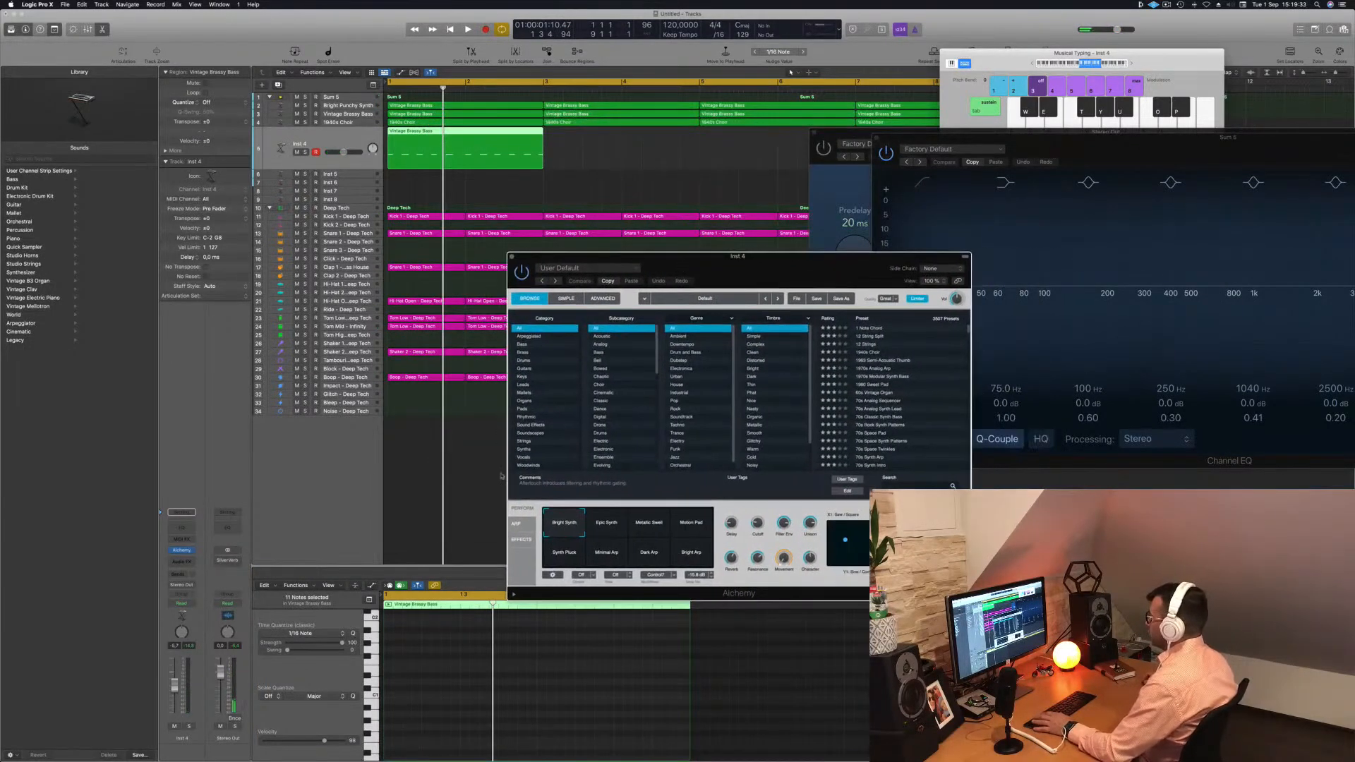
{"action": "left_click", "coordinate": [522, 401]}
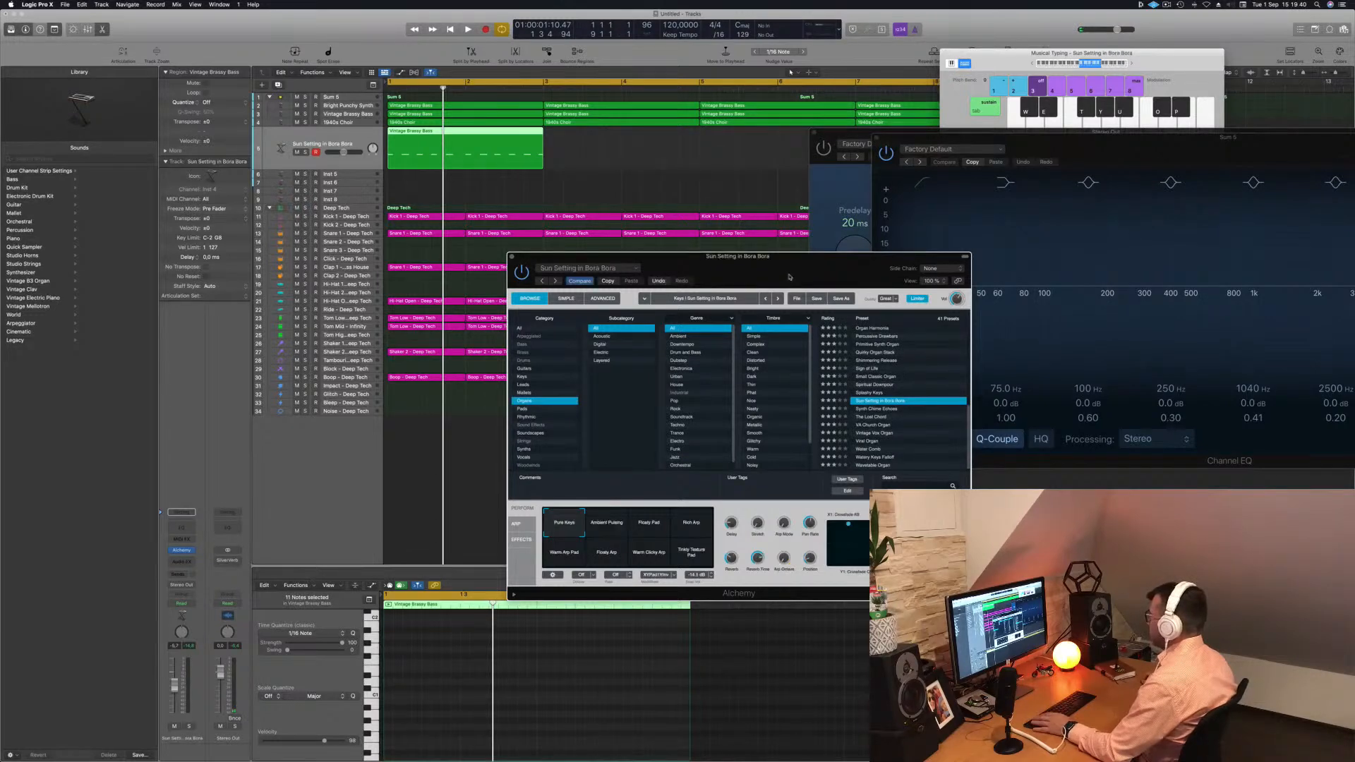
{"action": "left_click_drag", "start_coordinate": [791, 278], "coordinate": [823, 266]}
{"action": "key", "text": "space"}
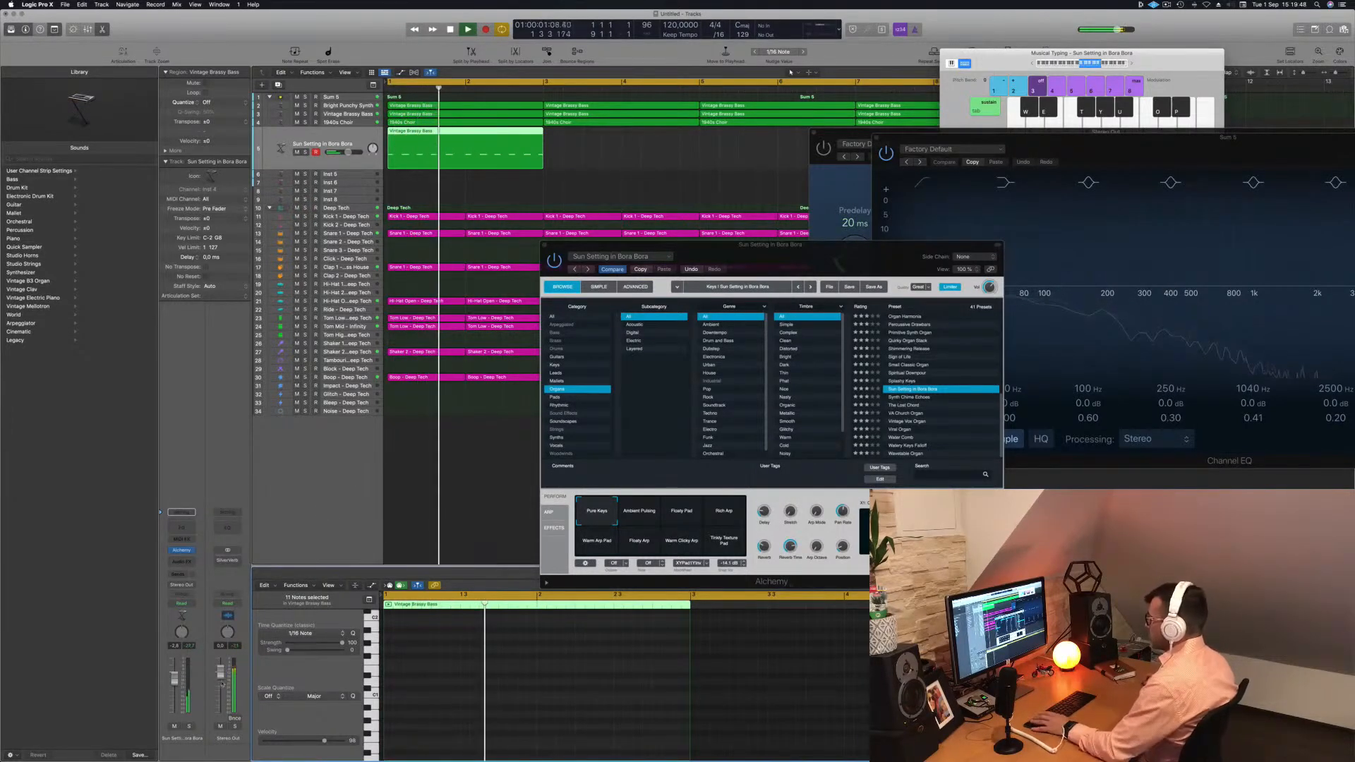
Step: Check the organ track in solo, load Alchemy's Shimmering Release preset and audition several of its performance snapshots
{"action": "left_click", "coordinate": [189, 726]}
{"action": "left_click", "coordinate": [189, 726]}
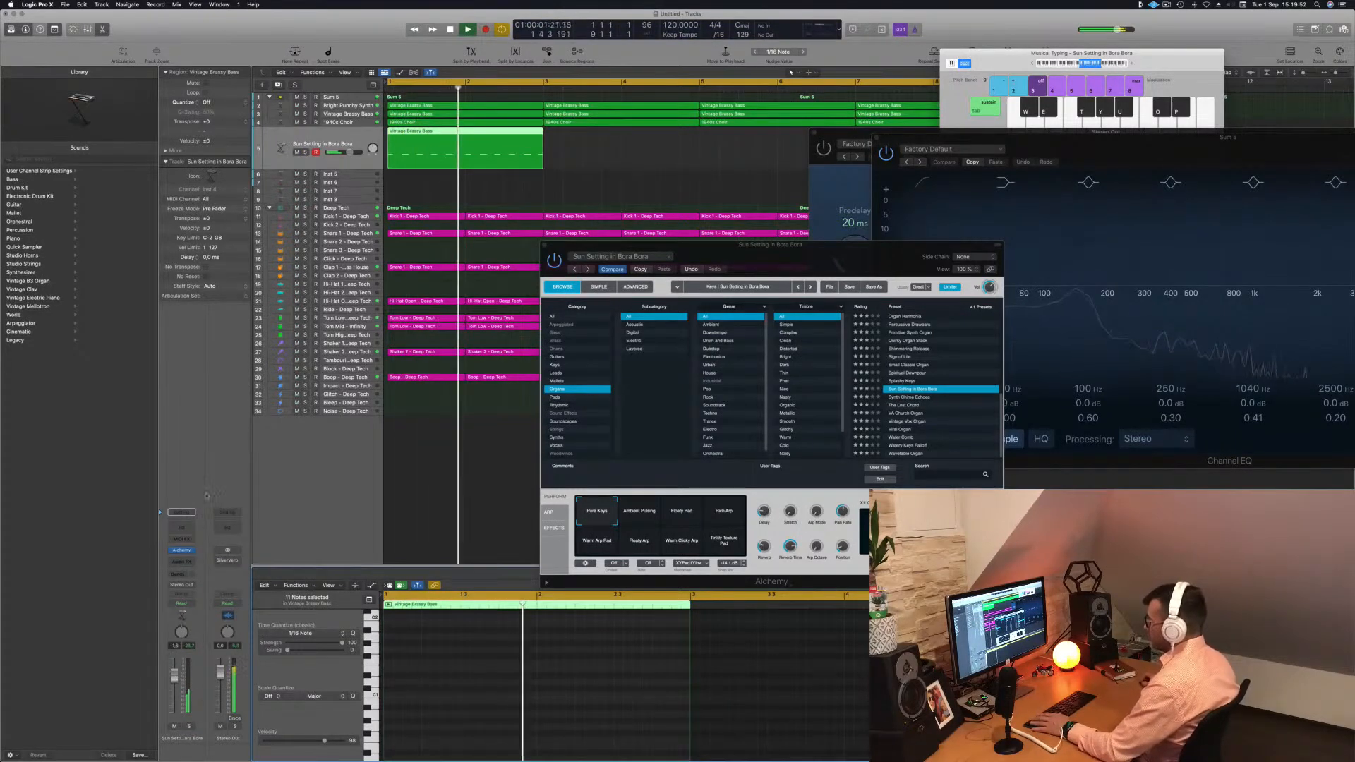
{"action": "left_click", "coordinate": [909, 348]}
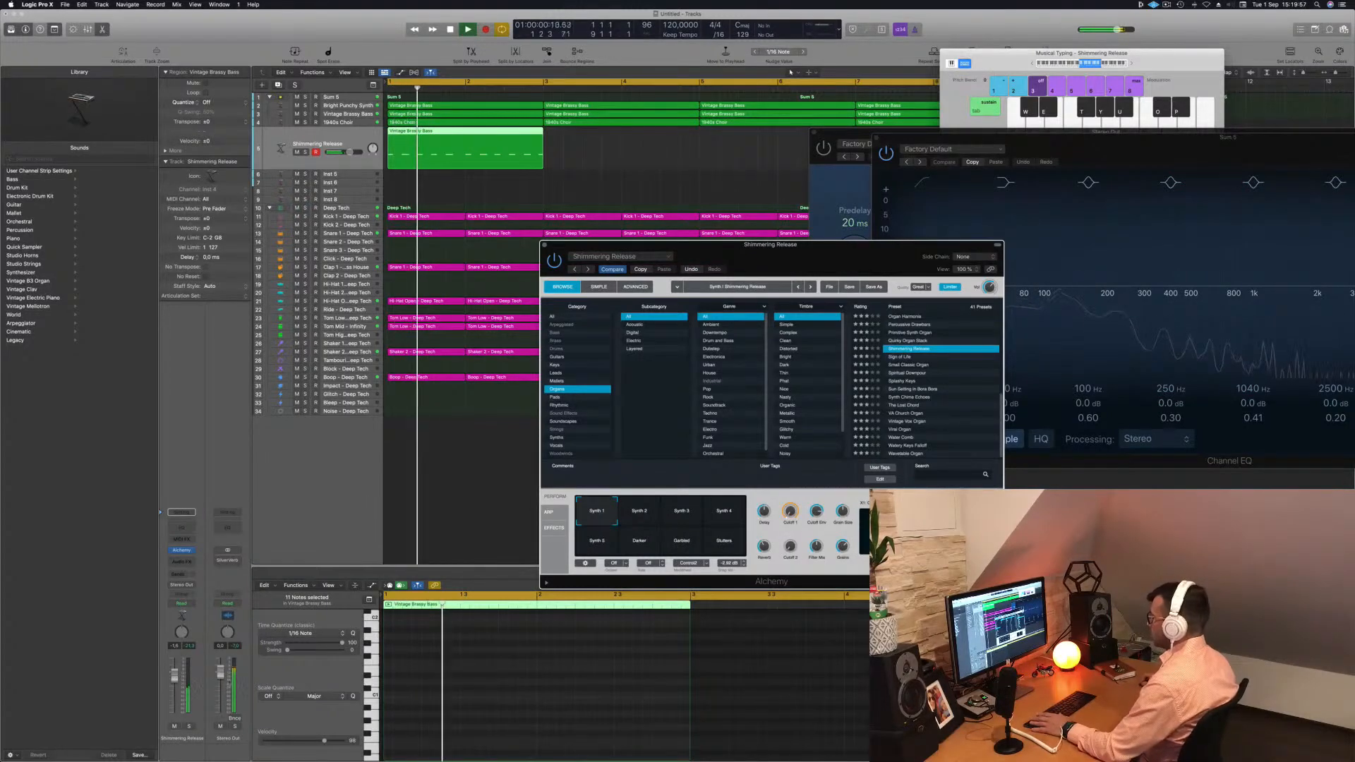
{"action": "left_click", "coordinate": [483, 583]}
{"action": "left_click", "coordinate": [639, 517]}
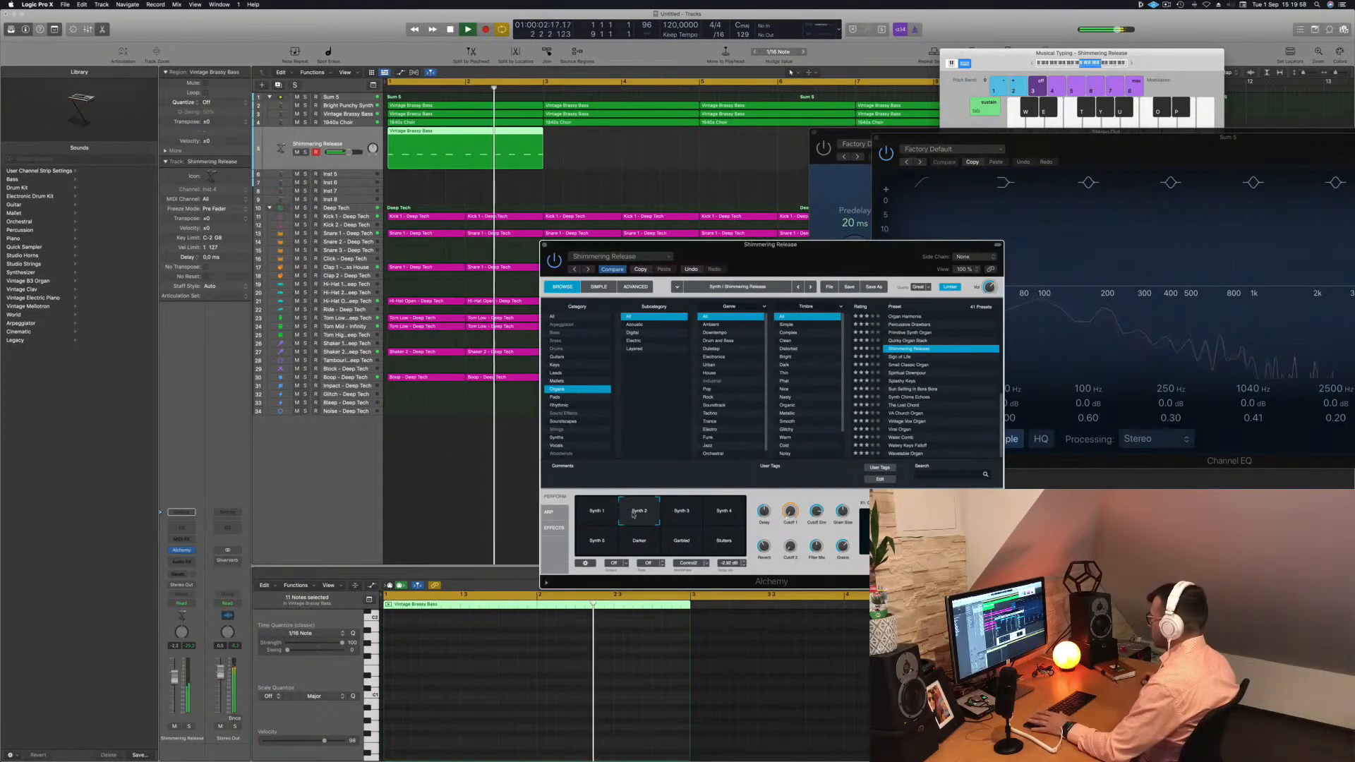
{"action": "left_click", "coordinate": [676, 546]}
{"action": "left_click", "coordinate": [739, 536]}
Step: Audition Calm And Storm and Celestial Organ at the start of the Organs list and load Cheesy Decays
{"action": "scroll", "coordinate": [925, 378], "scroll_direction": "up", "scroll_amount": 5}
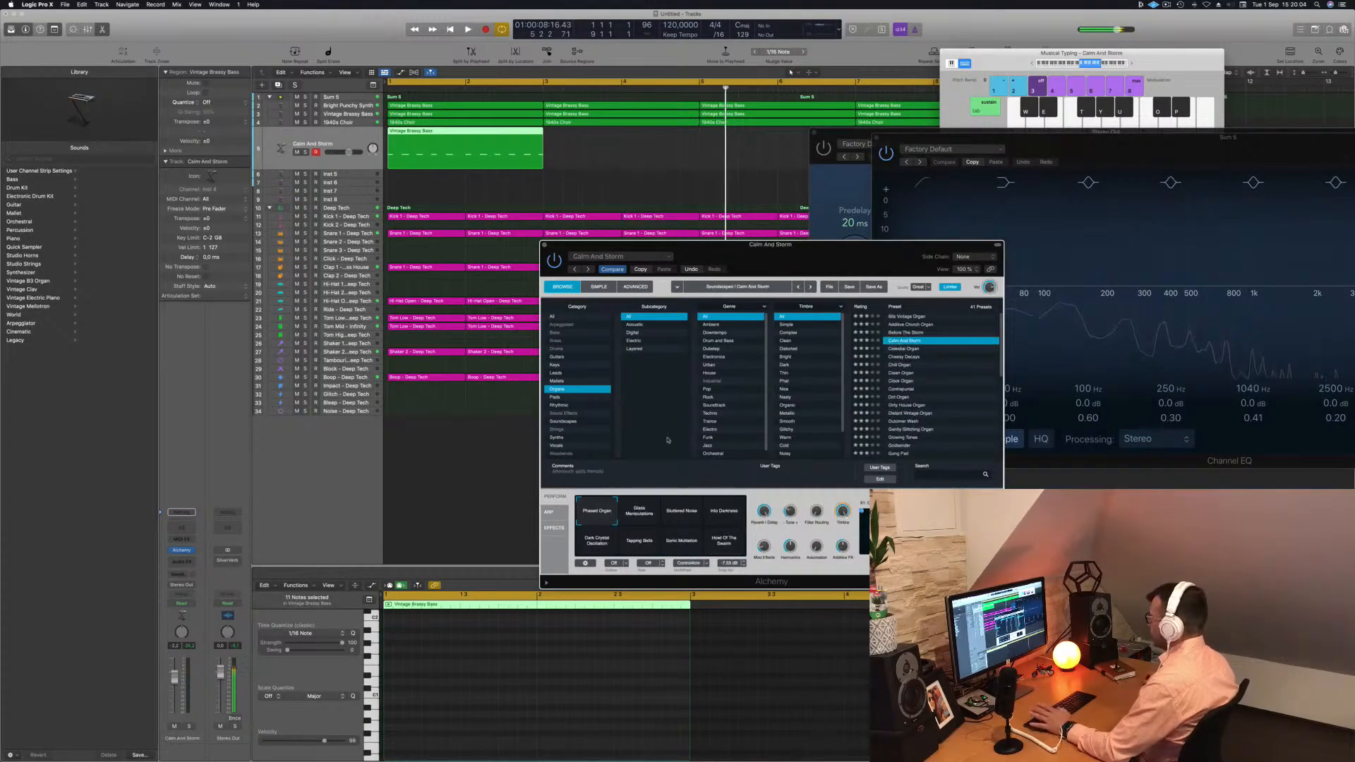
{"action": "left_click", "coordinate": [902, 349]}
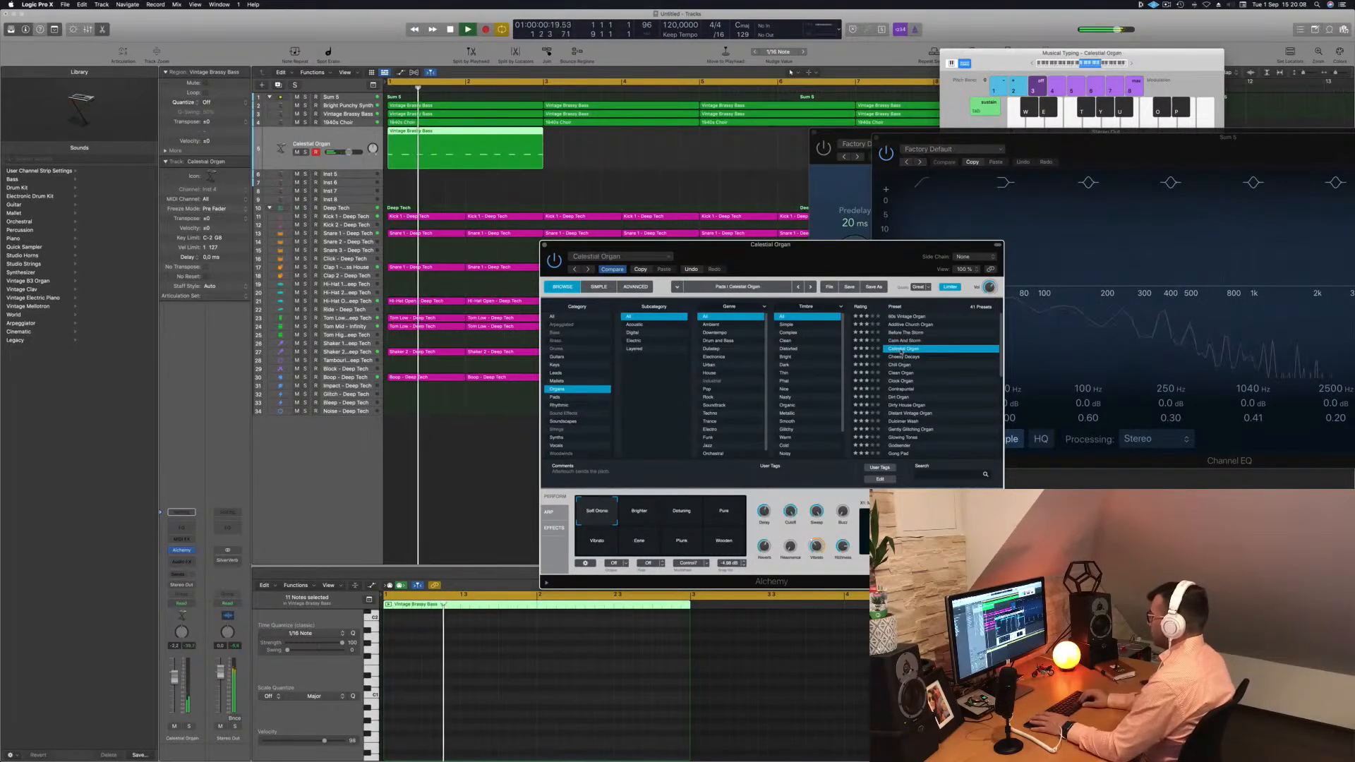
{"action": "left_click", "coordinate": [902, 355]}
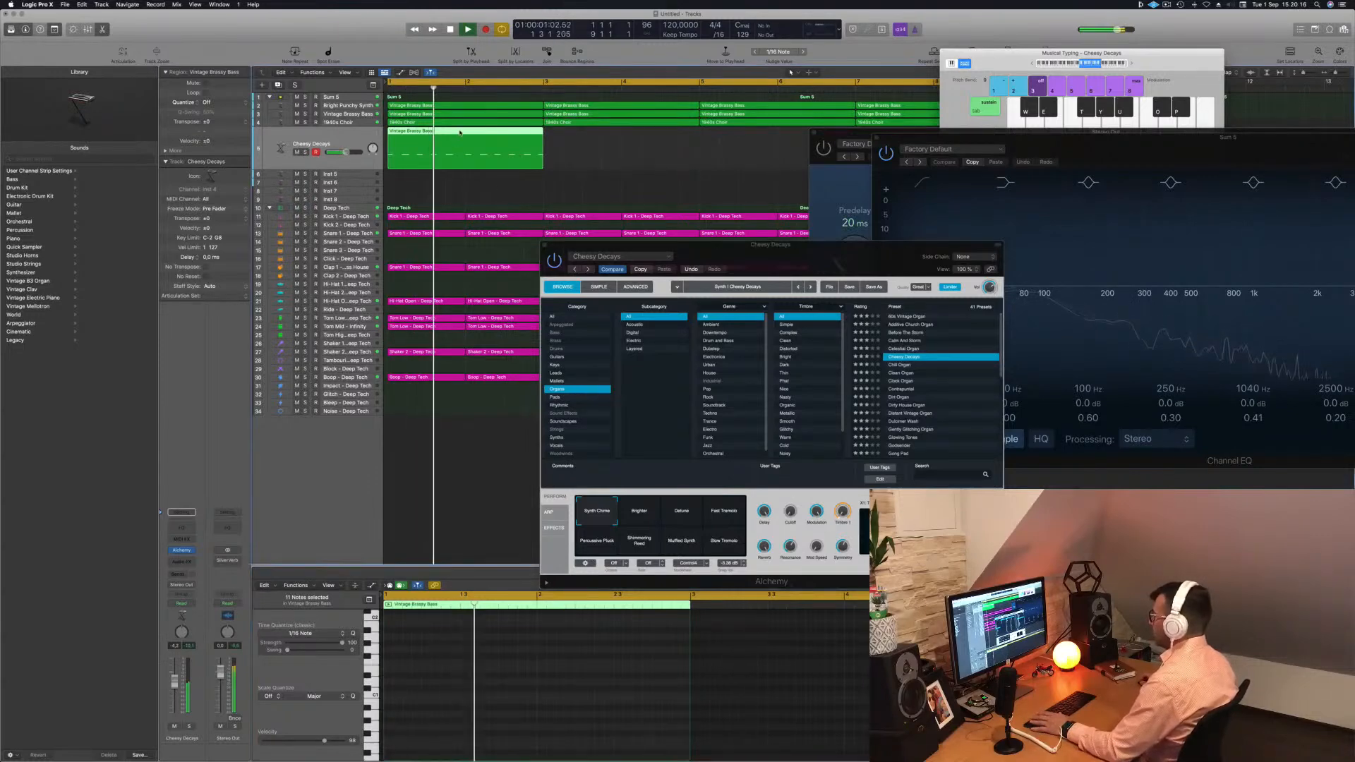
Step: Move the Alchemy window aside, reopen the organ region in the Piano Roll and play it from the start
{"action": "key", "text": "e"}
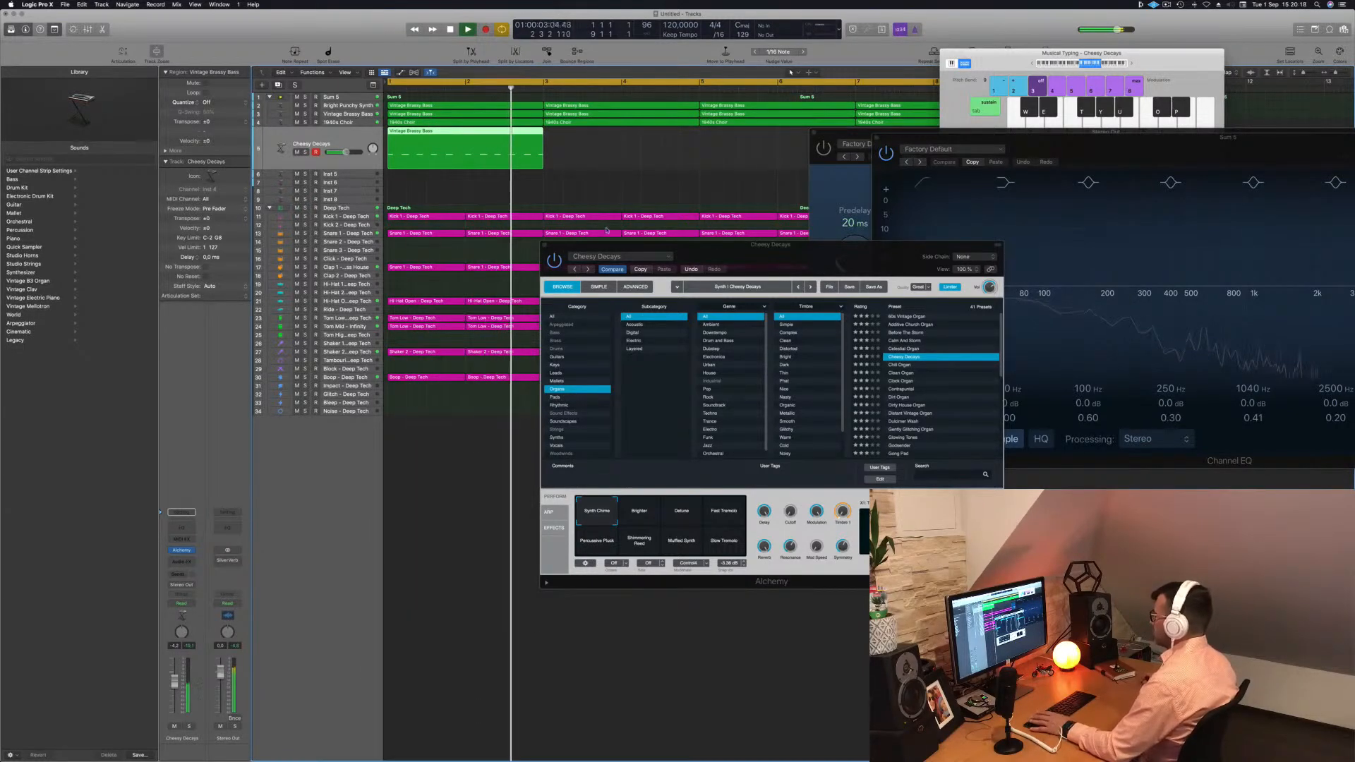
{"action": "key", "text": "Return"}
{"action": "double_click", "coordinate": [496, 158]}
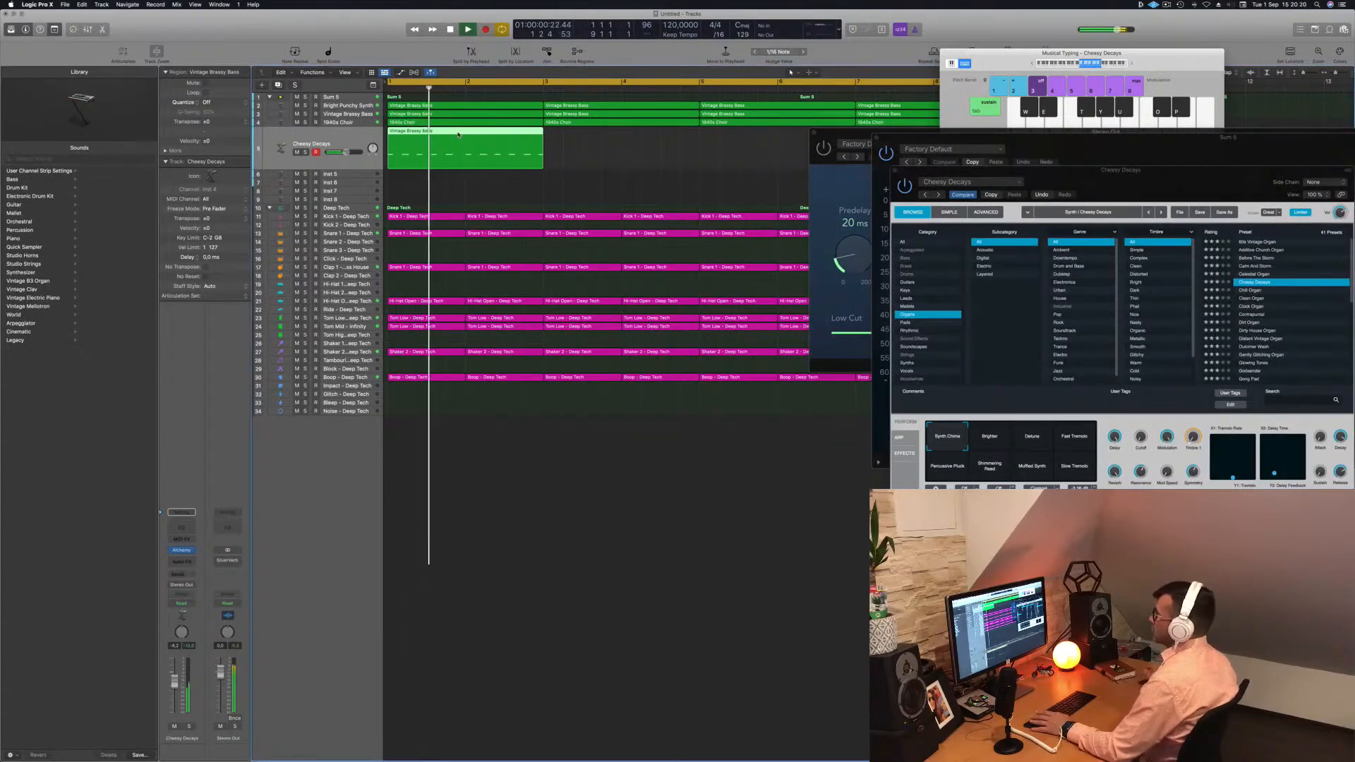
{"action": "key", "text": "space"}
{"action": "key", "text": "space"}
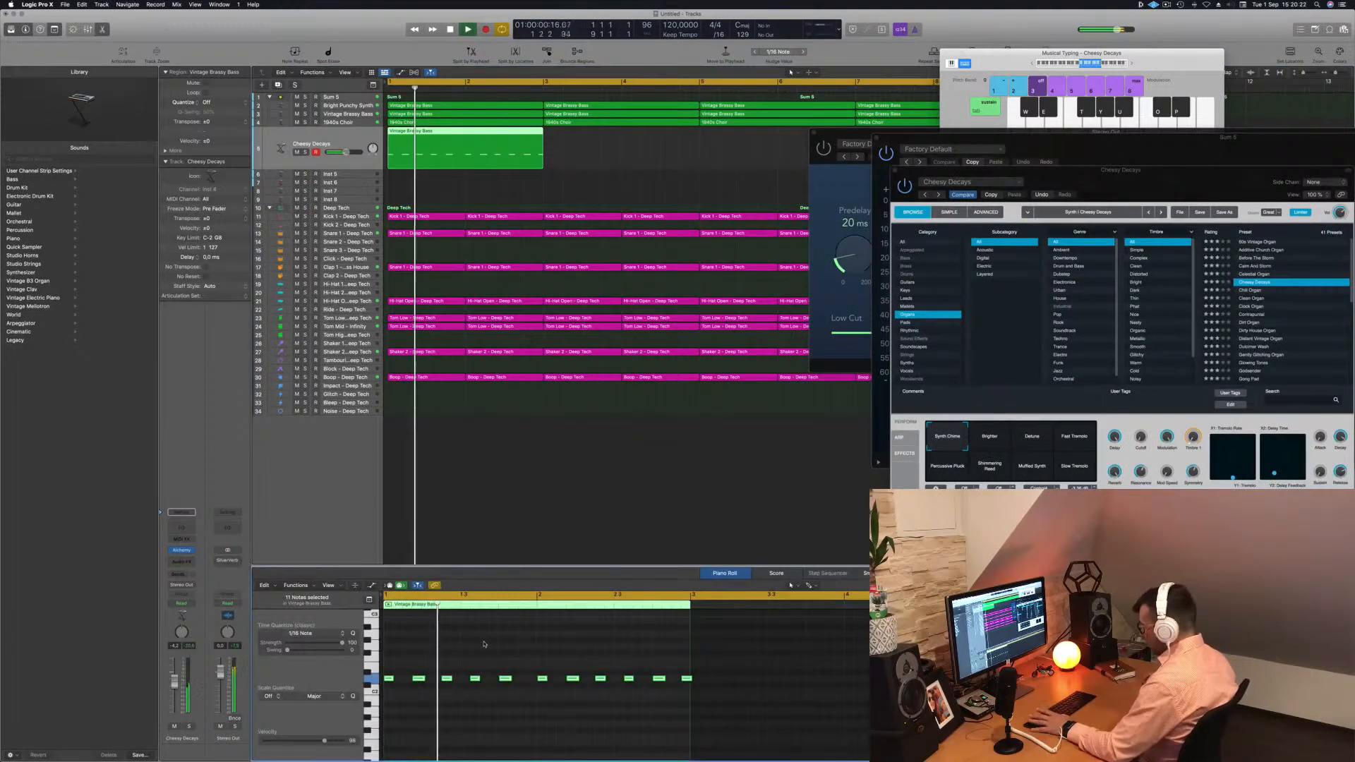
Step: Move the fifth note of bar 1 one sixteenth earlier and replay the pattern from the start
{"action": "key", "text": "space"}
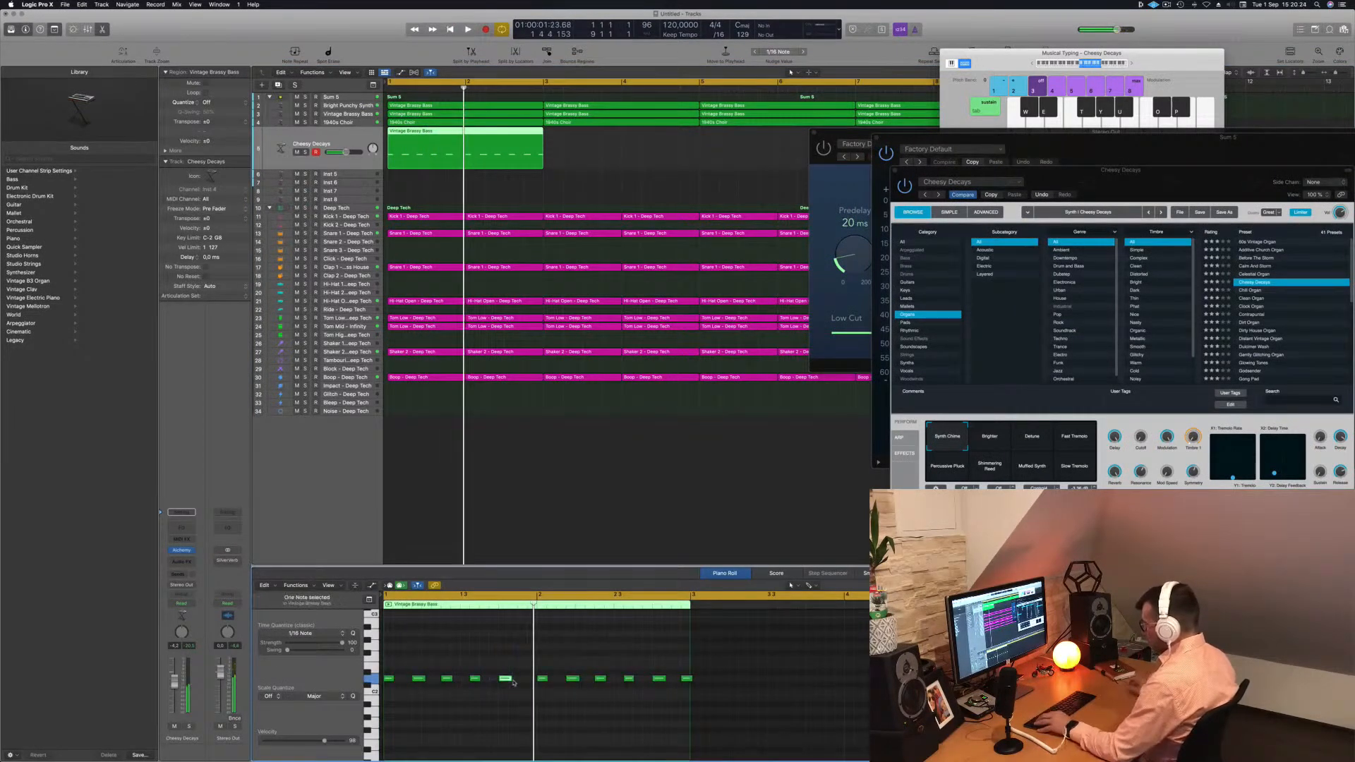
{"action": "key", "text": "alt+Left"}
{"action": "key", "text": "space"}
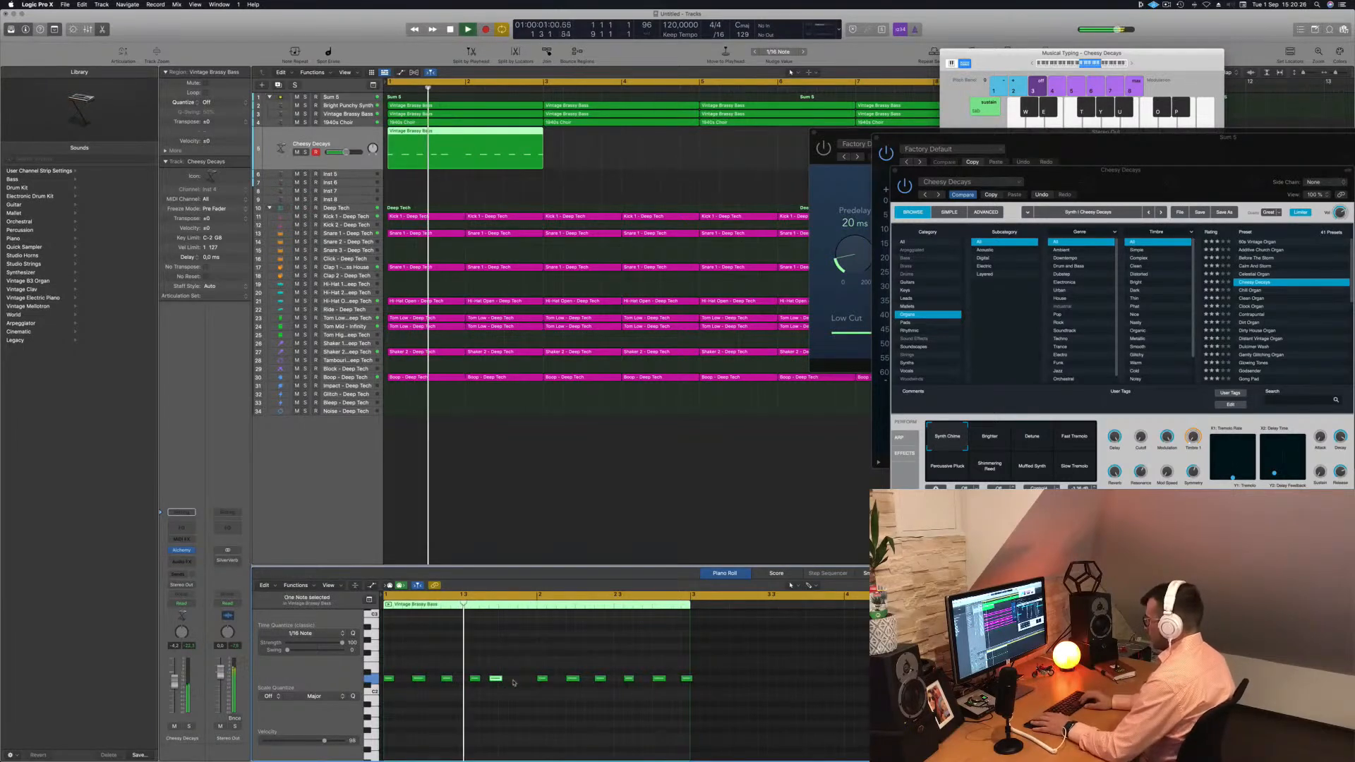
{"action": "key", "text": "space"}
{"action": "key", "text": "space"}
{"action": "key", "text": "space"}
{"action": "key", "text": "space"}
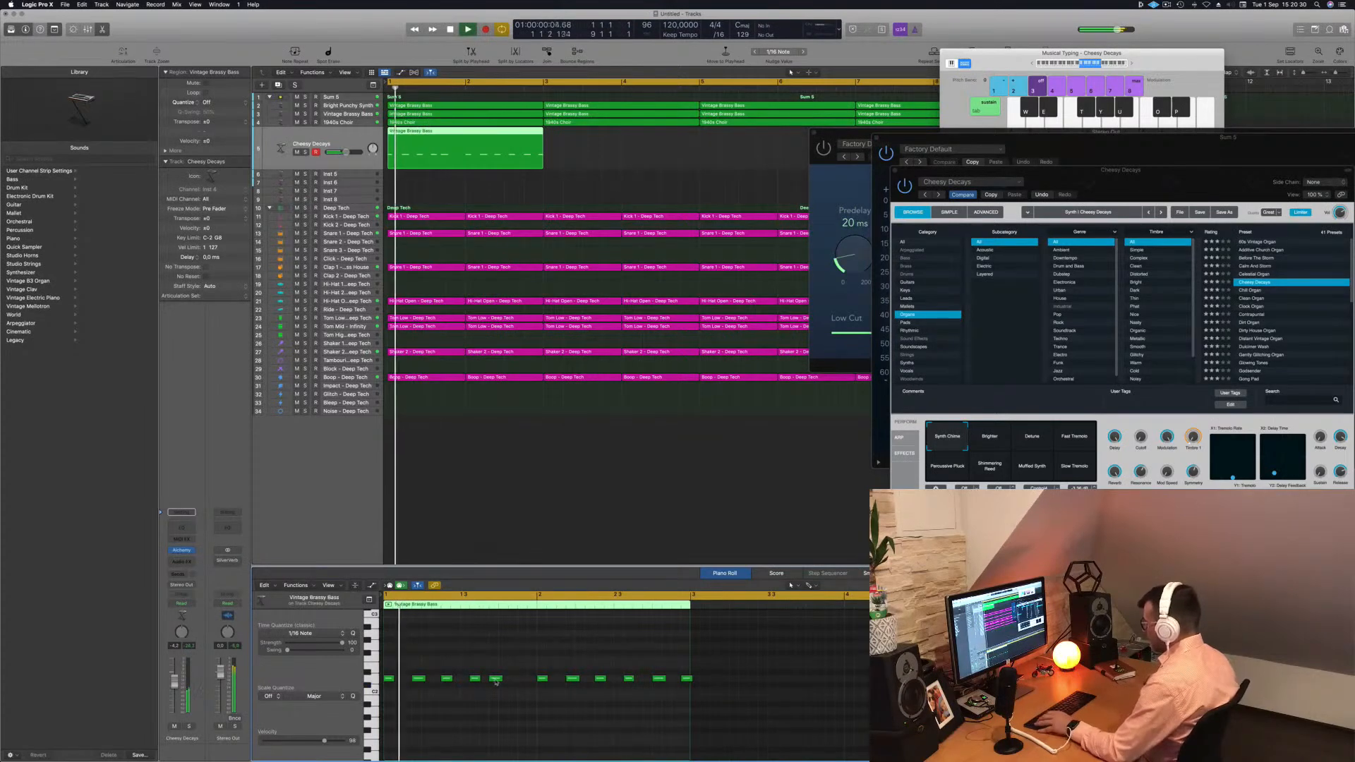
Step: Copy the fifth note three sixteenths later in bar 1 and play the pattern
{"action": "left_click_drag", "start_coordinate": [496, 682], "coordinate": [526, 686]}
{"action": "key", "text": "space"}
{"action": "key", "text": "space"}
{"action": "scroll", "coordinate": [522, 693], "scroll_direction": "down", "scroll_amount": 2}
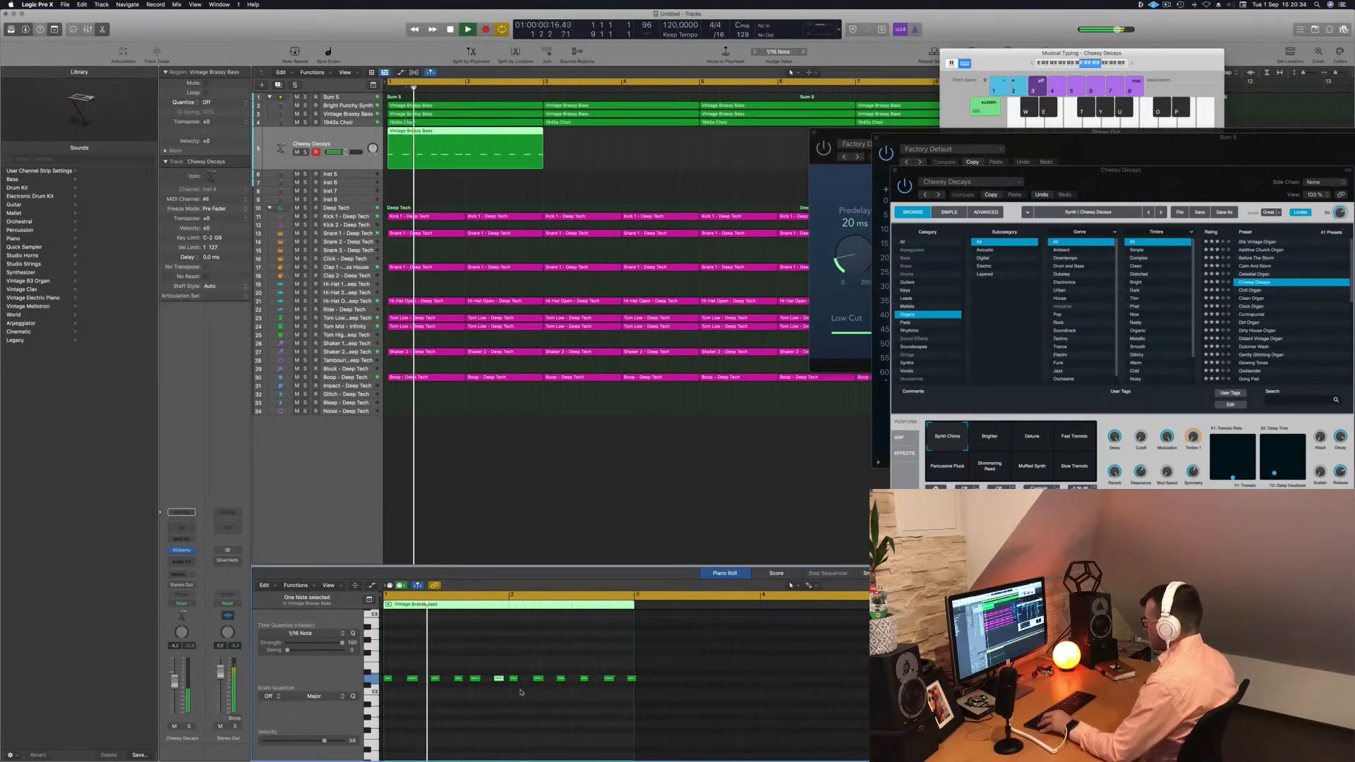
Step: Replace the notes in bar 2 with a copy of bar 1's six-note pattern
{"action": "left_click_drag", "start_coordinate": [506, 673], "coordinate": [655, 683]}
{"action": "key", "text": "Delete"}
{"action": "left_click_drag", "start_coordinate": [552, 636], "coordinate": [371, 725]}
{"action": "left_click_drag", "start_coordinate": [389, 678], "coordinate": [508, 683]}
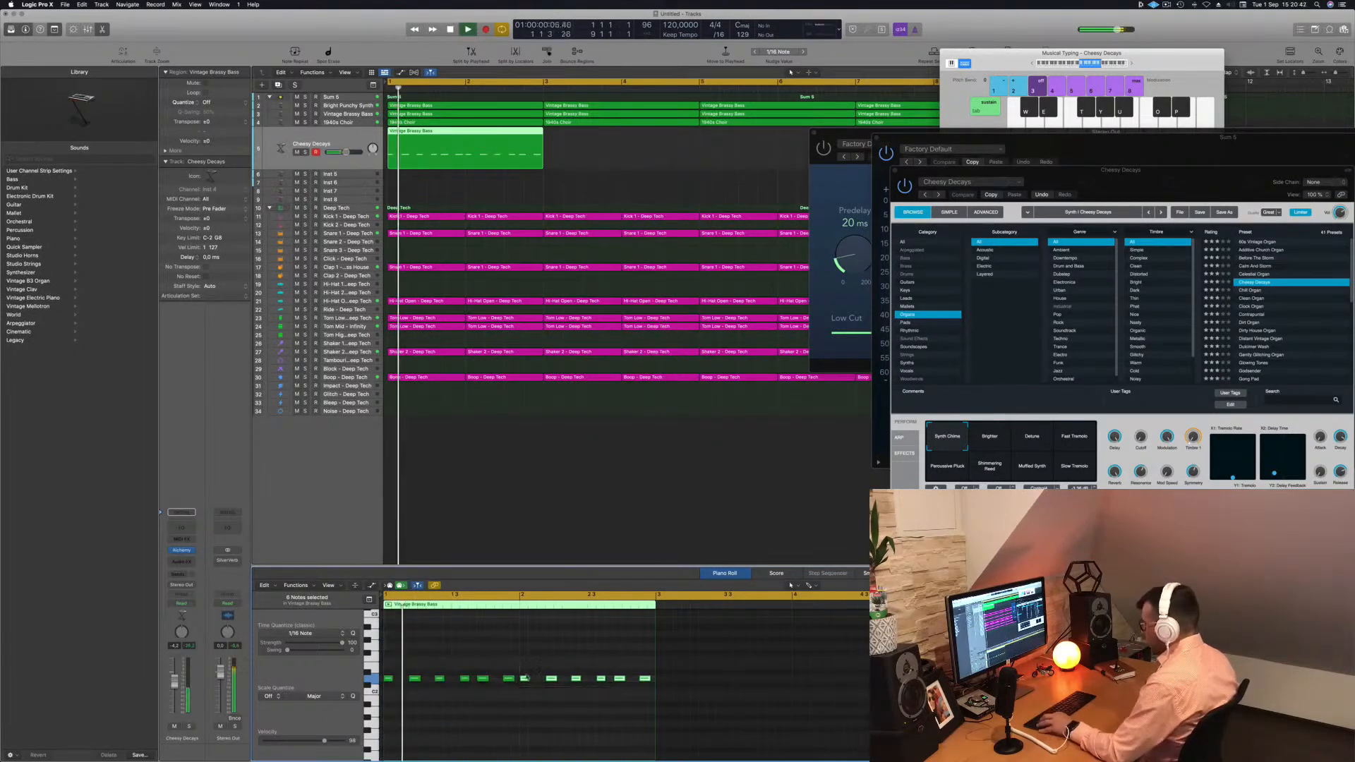
Step: Copy the two-bar organ region along its track to fill the eight-bar loop and reposition the Alchemy window
{"action": "left_click", "coordinate": [487, 697]}
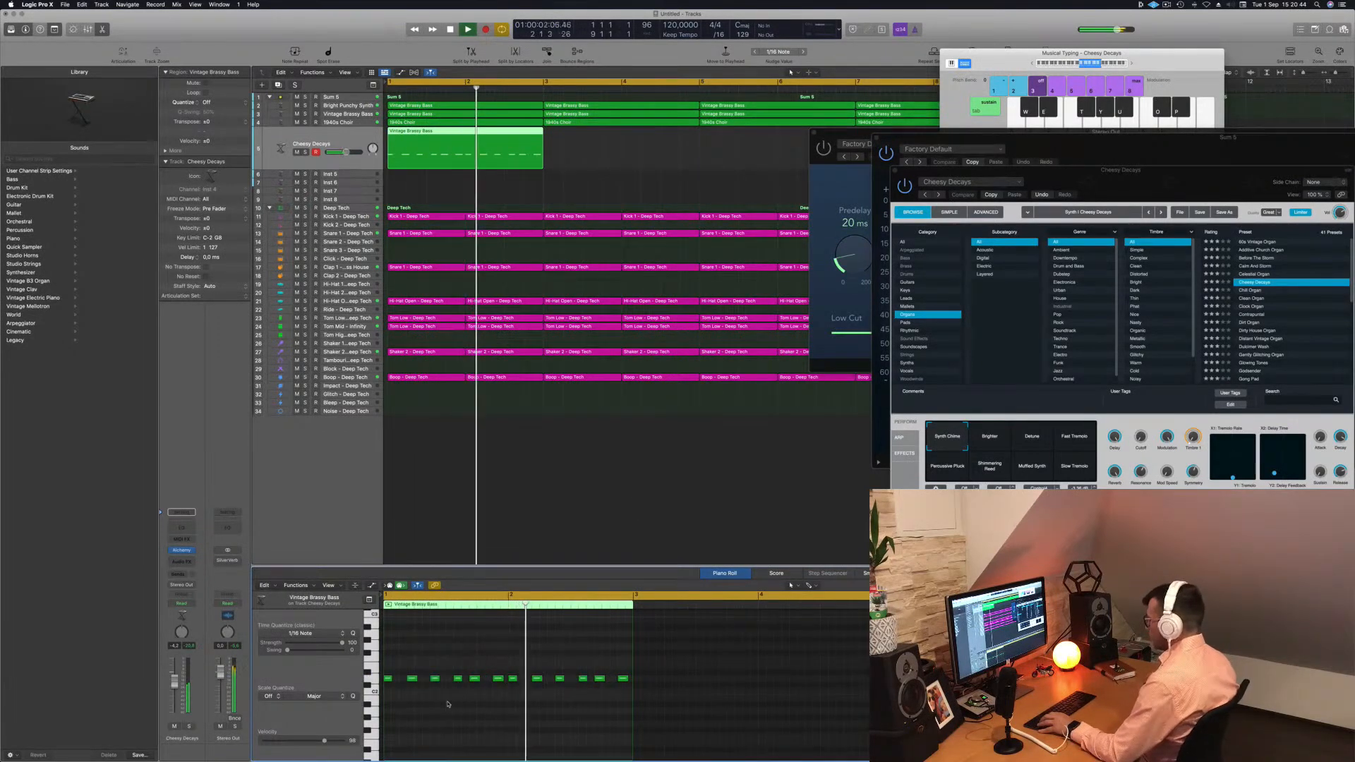
{"action": "left_click_drag", "start_coordinate": [1121, 179], "coordinate": [960, 184]}
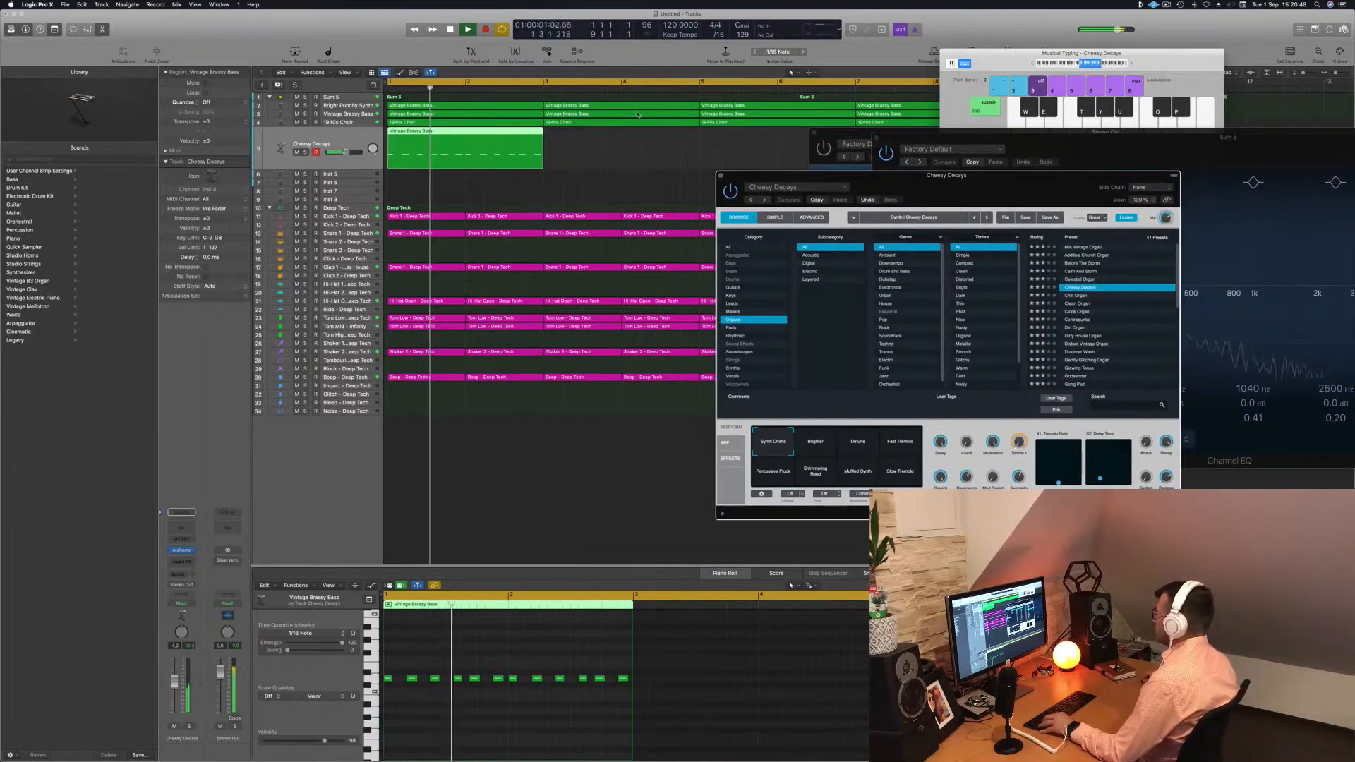
{"action": "left_click_drag", "start_coordinate": [501, 143], "coordinate": [525, 246]}
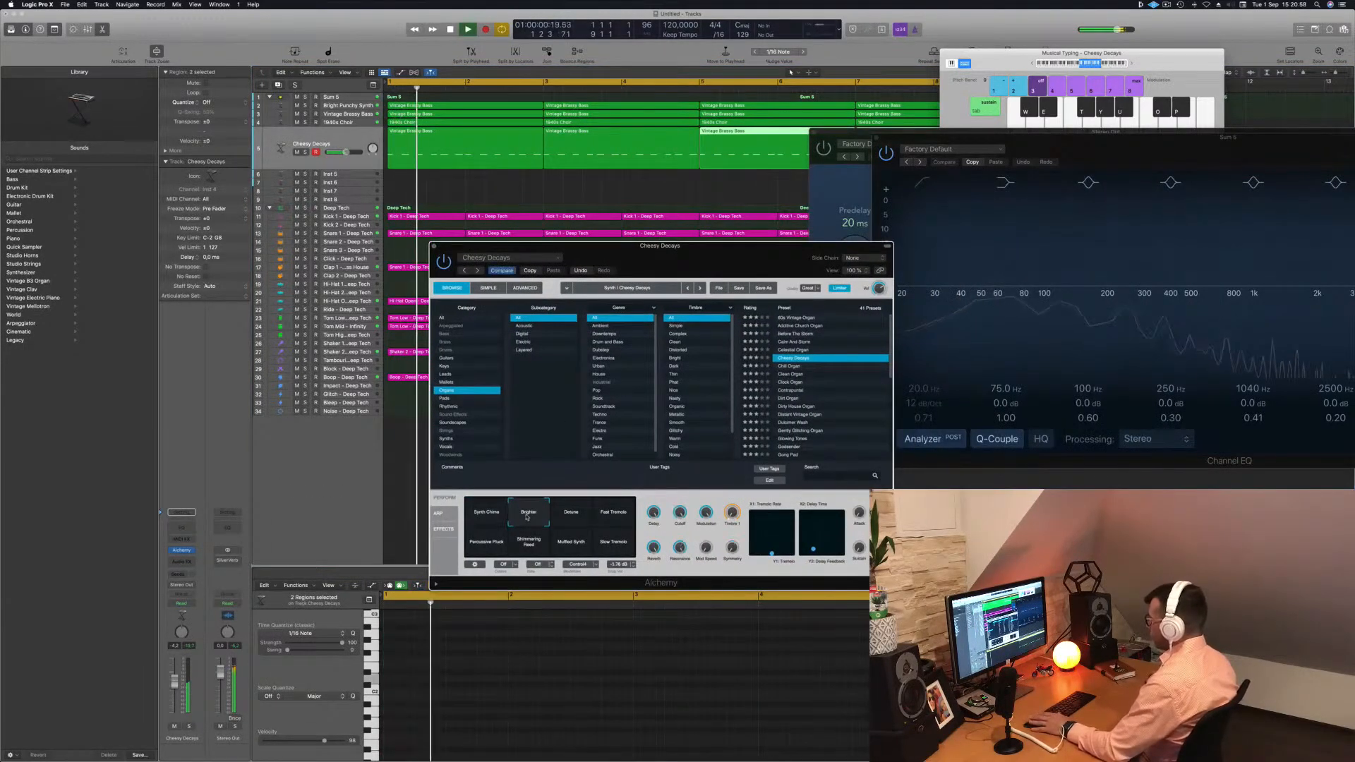
Step: Audition Cheesy Decays' Detune, Fast Tremolo, Percussive Pluck, Shimmering Reed, Muffled Synth and Slow Tremolo snapshots during playback
{"action": "left_click", "coordinate": [580, 521]}
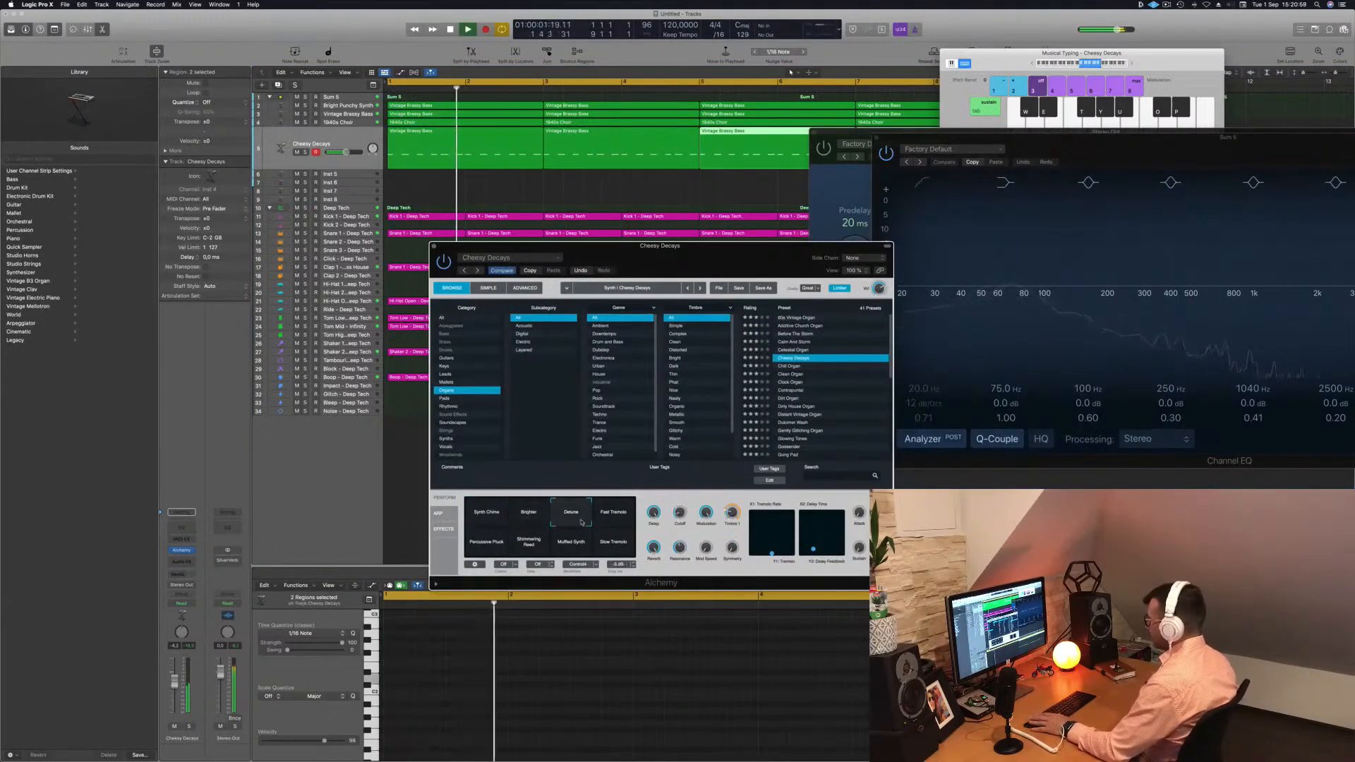
{"action": "left_click", "coordinate": [616, 522]}
{"action": "left_click", "coordinate": [480, 547]}
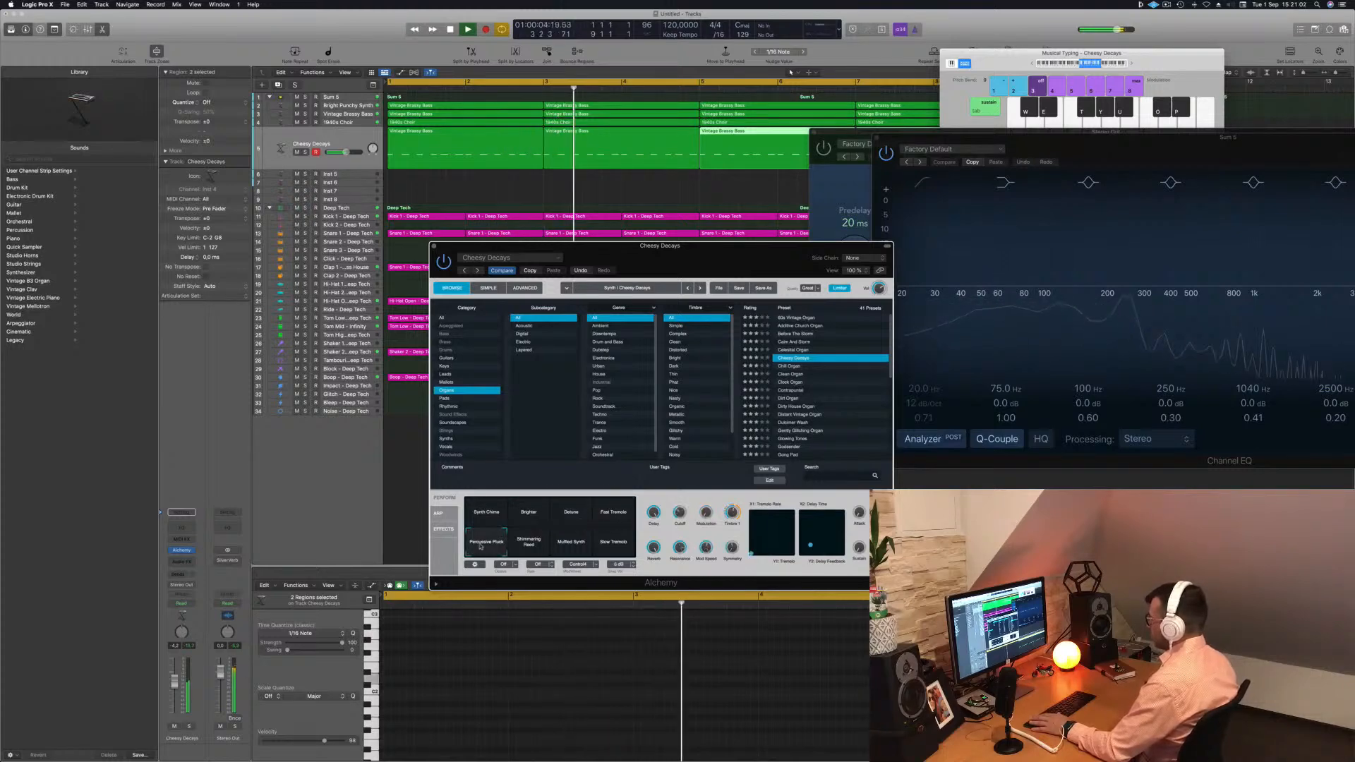
{"action": "left_click", "coordinate": [533, 545]}
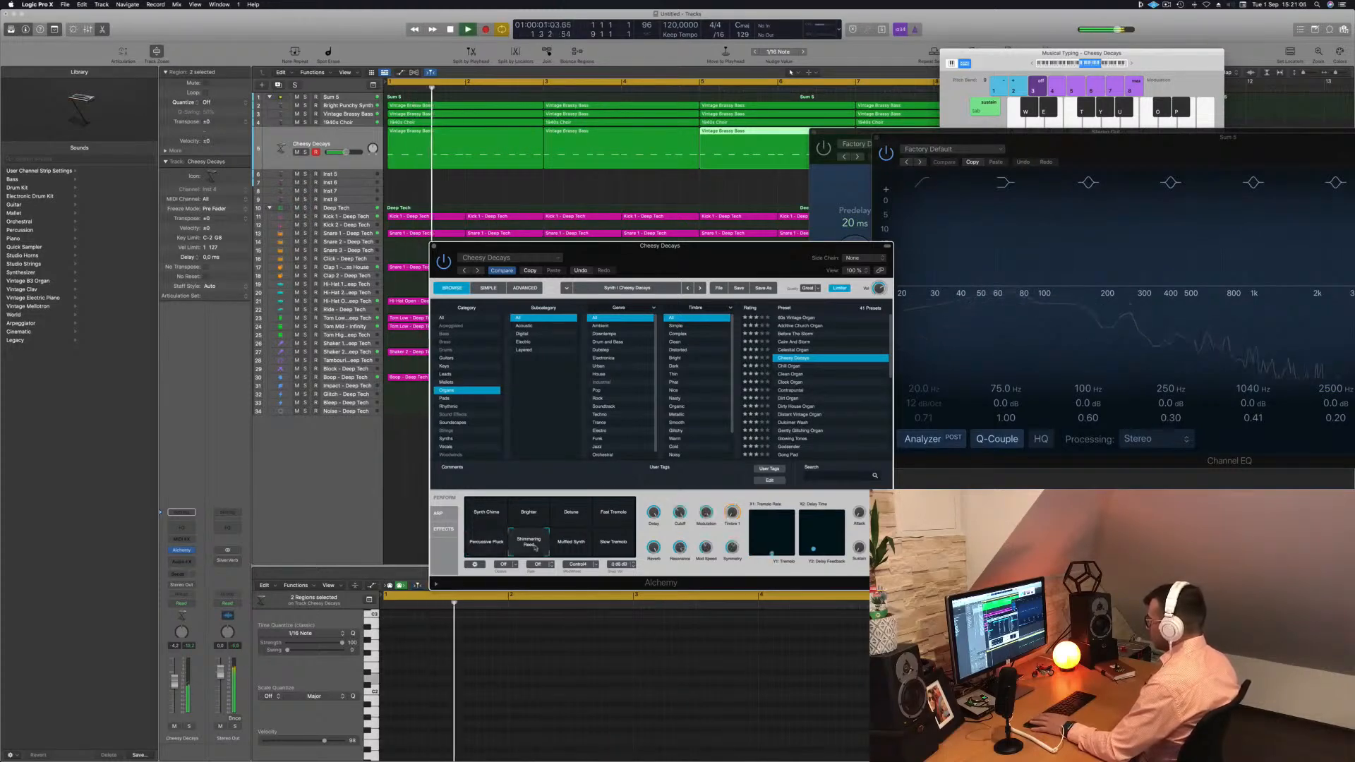
{"action": "left_click", "coordinate": [572, 545]}
{"action": "left_click", "coordinate": [614, 544]}
Step: Return to the Synth Chime snapshot, adjust the organ track's volume and copy the Cheesy Decays plug-in settings
{"action": "left_click", "coordinate": [481, 516]}
{"action": "left_click_drag", "start_coordinate": [173, 687], "coordinate": [173, 685]}
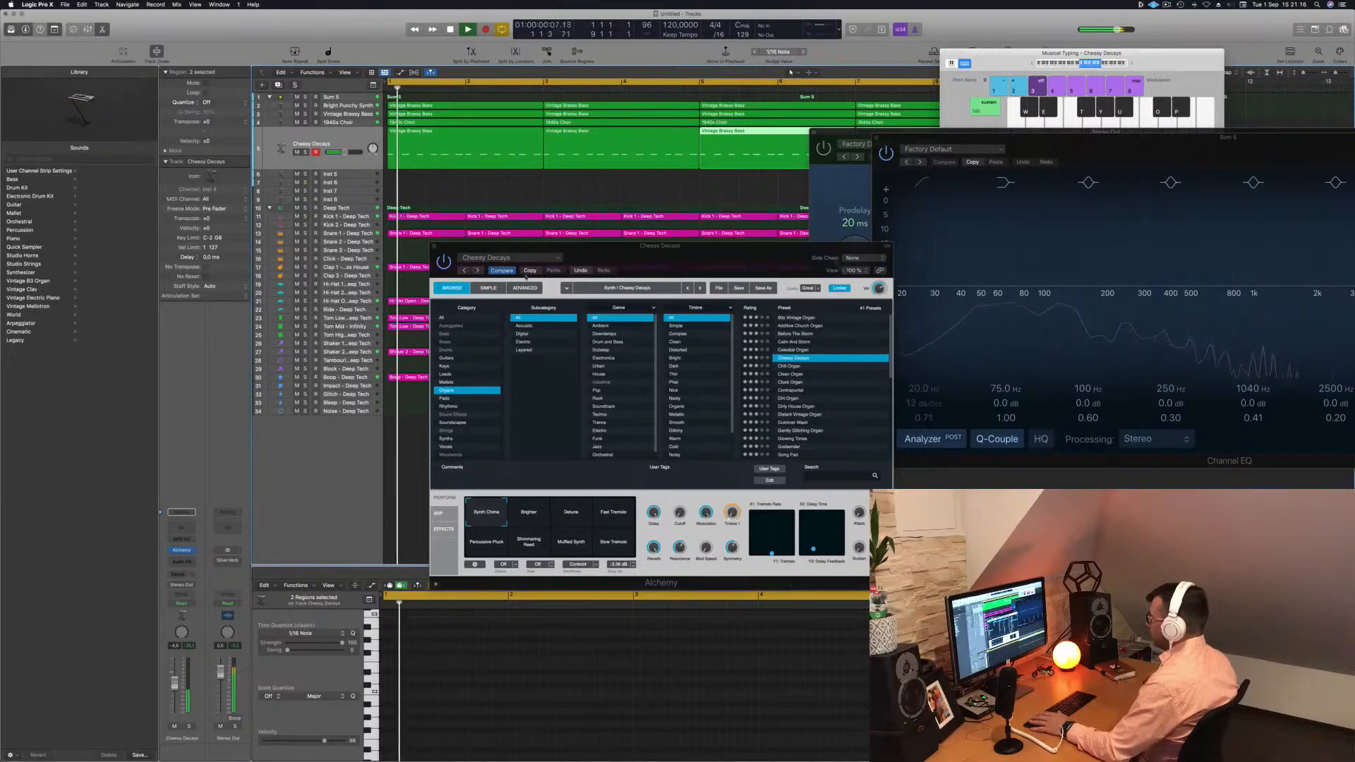
{"action": "left_click", "coordinate": [528, 270]}
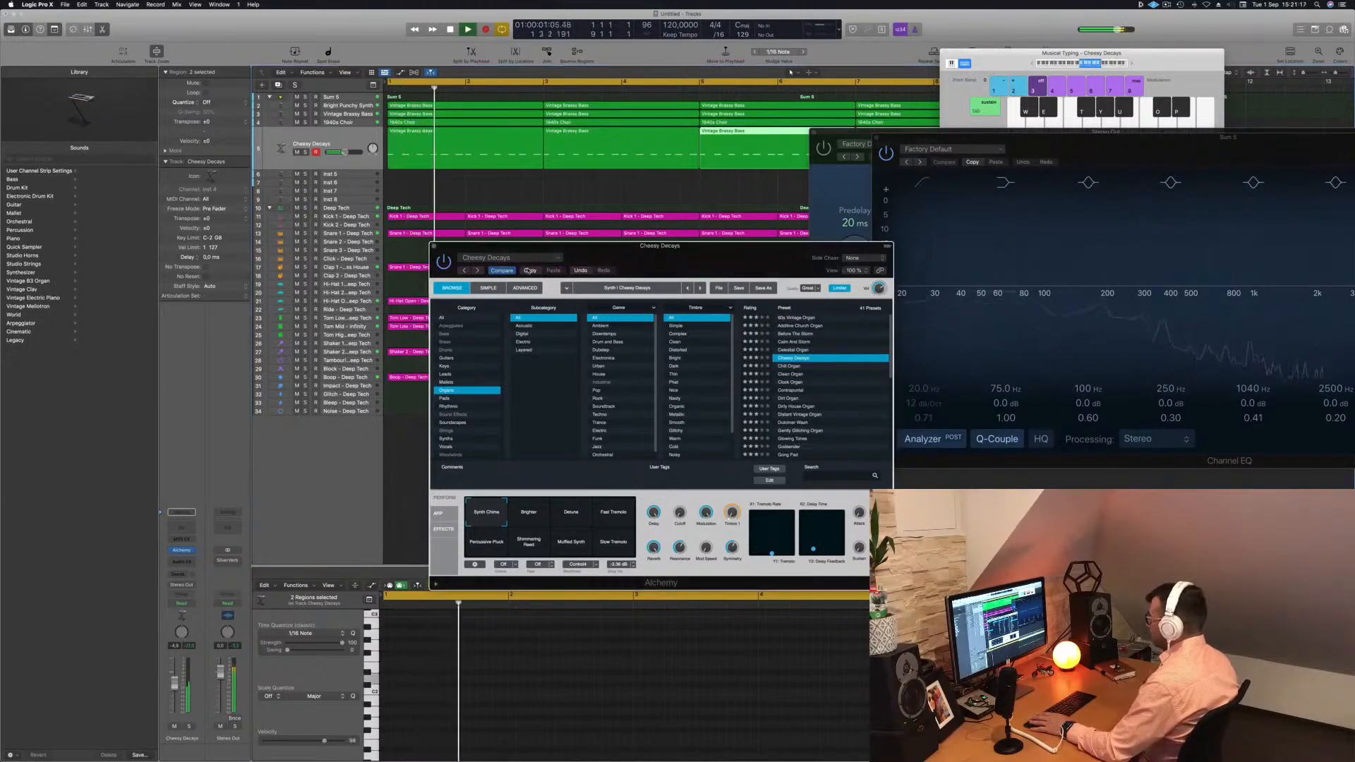
Step: Audition Chill Organ, Clean Organ and the presets after them with the loop, ending on Contrapuntal
{"action": "left_click", "coordinate": [789, 366]}
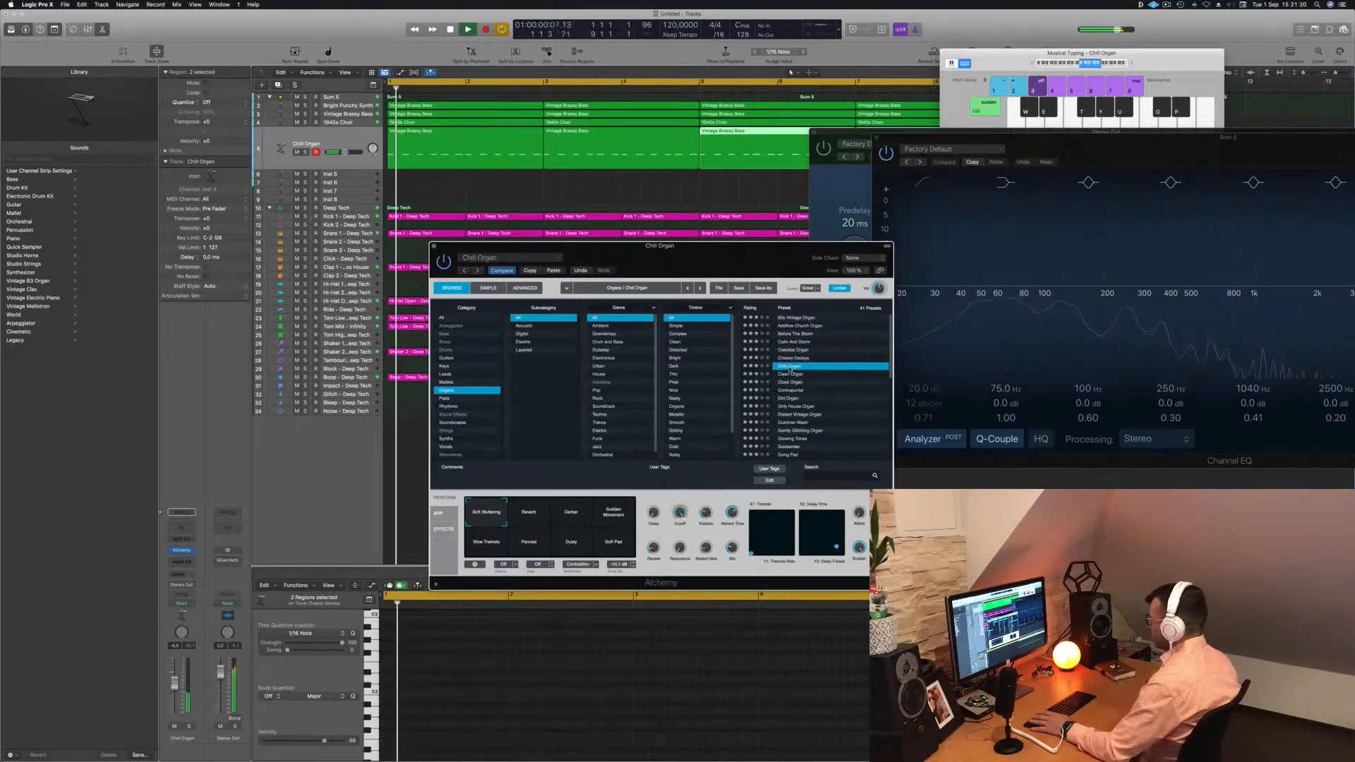
{"action": "left_click_drag", "start_coordinate": [175, 676], "coordinate": [174, 673]}
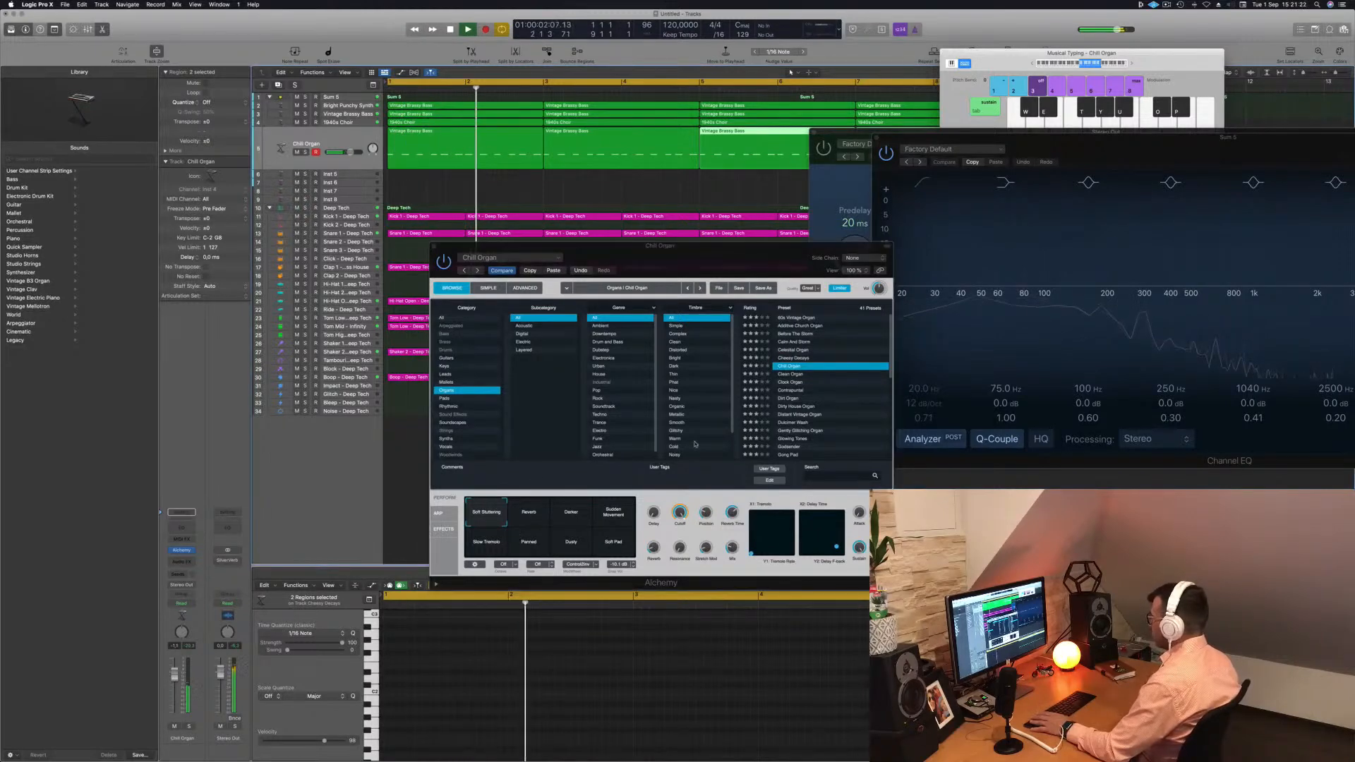
{"action": "left_click", "coordinate": [788, 376]}
{"action": "left_click", "coordinate": [788, 375]}
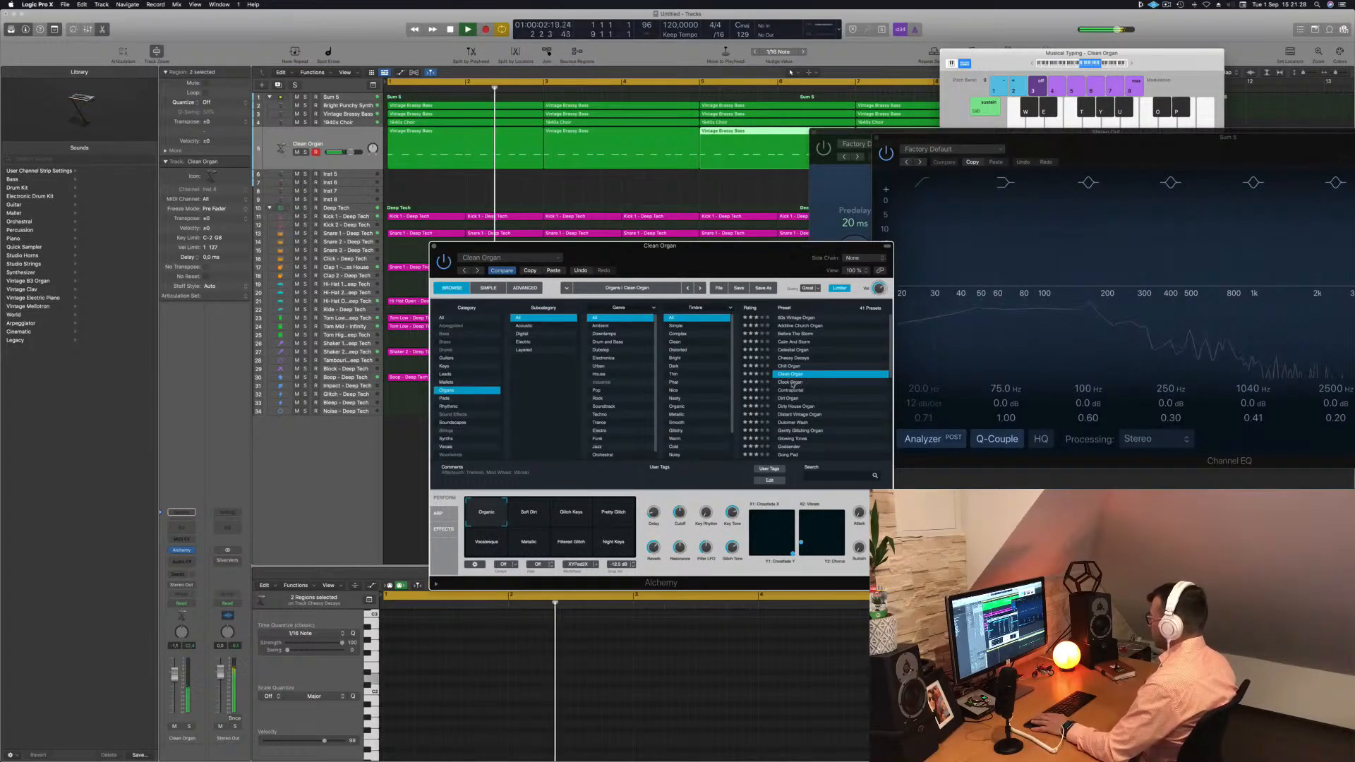
{"action": "left_click", "coordinate": [792, 383]}
{"action": "left_click", "coordinate": [791, 391]}
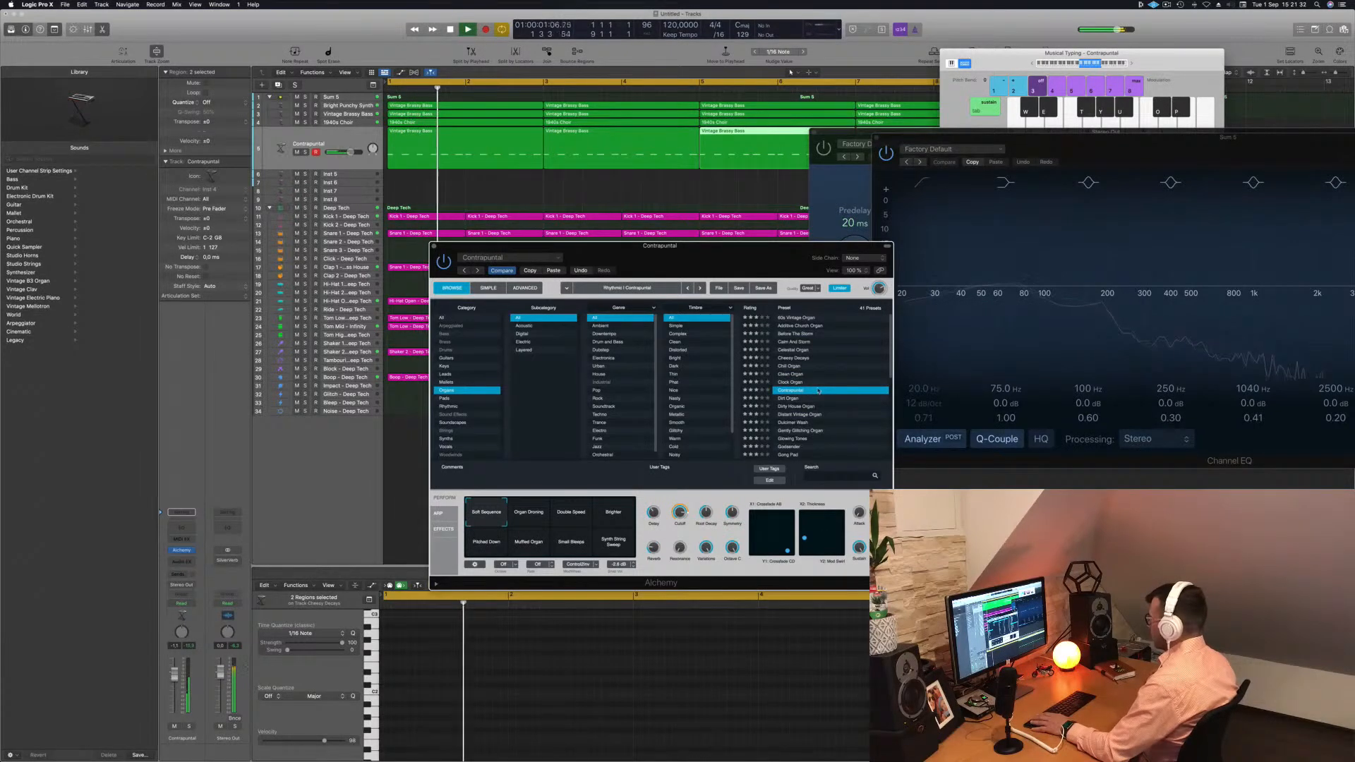
Step: Audition Contrapuntal's Organ Droning, Double Speed, Pitched Down and Small Bleeps snapshots, checking in solo, and return to Soft Sequence
{"action": "left_click", "coordinate": [189, 727]}
{"action": "left_click", "coordinate": [189, 727]}
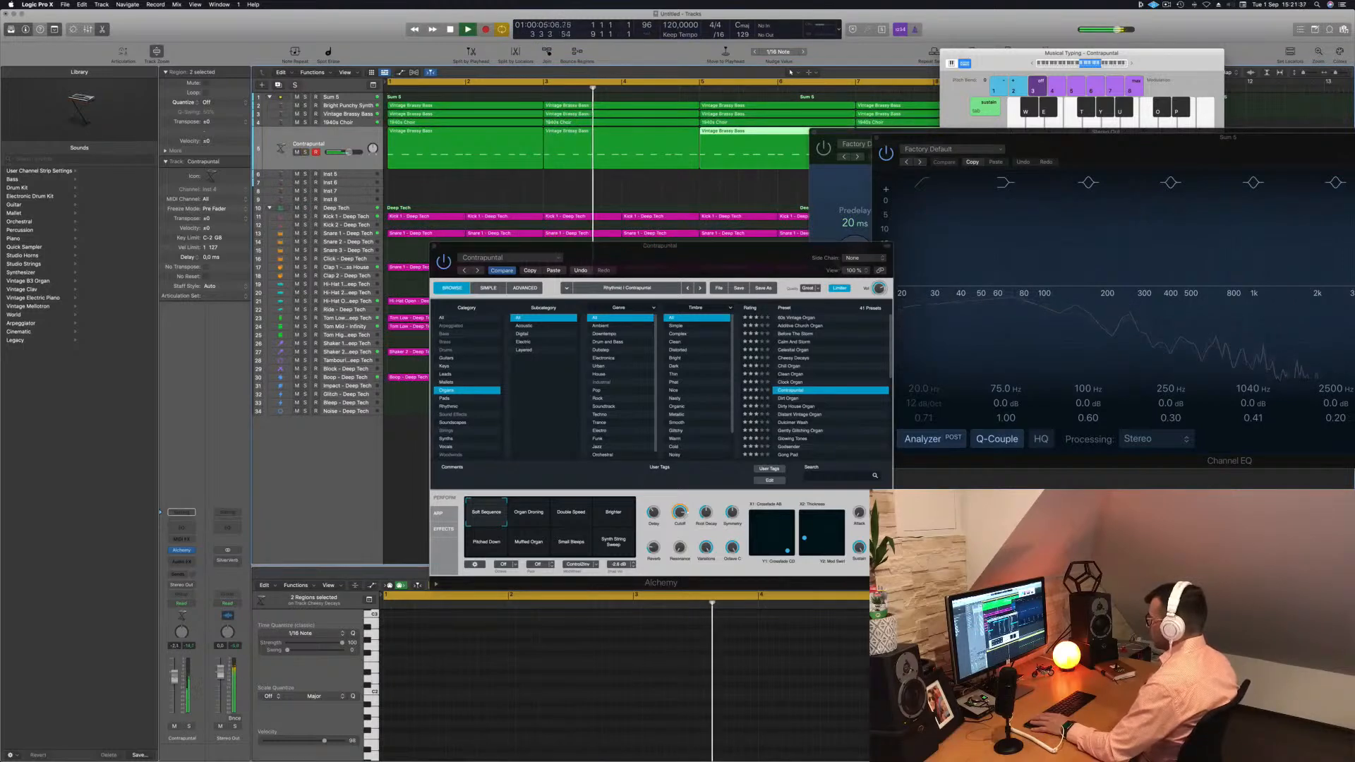
{"action": "left_click", "coordinate": [526, 519]}
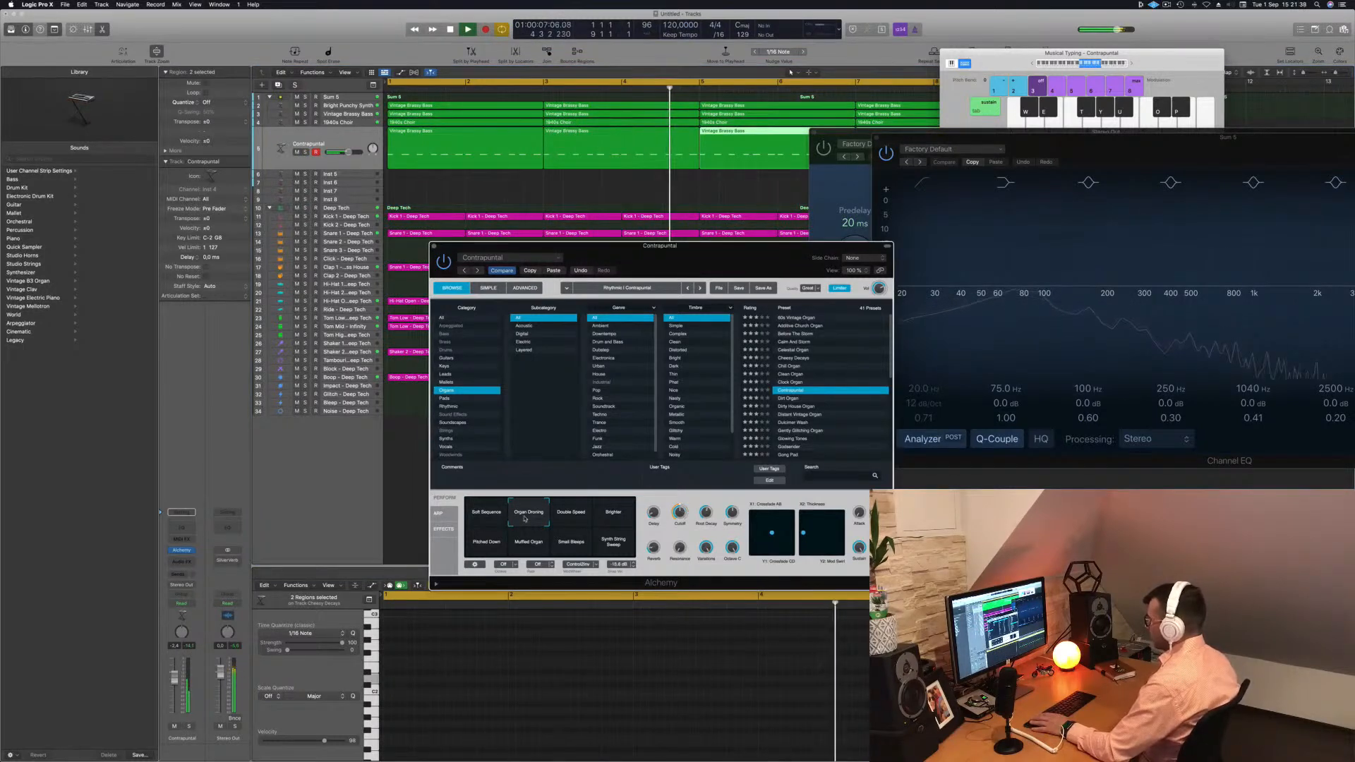
{"action": "left_click", "coordinate": [575, 516]}
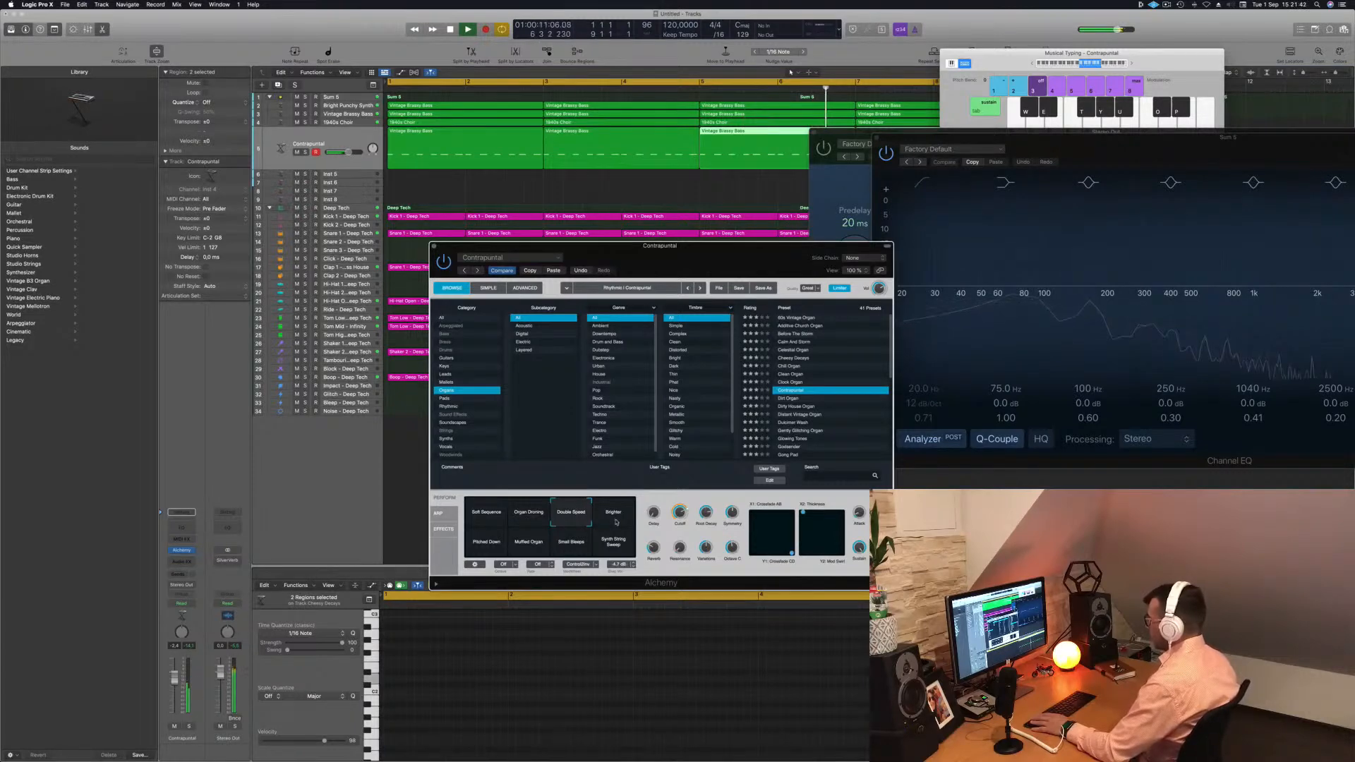
{"action": "left_click", "coordinate": [188, 726]}
{"action": "left_click", "coordinate": [189, 727]}
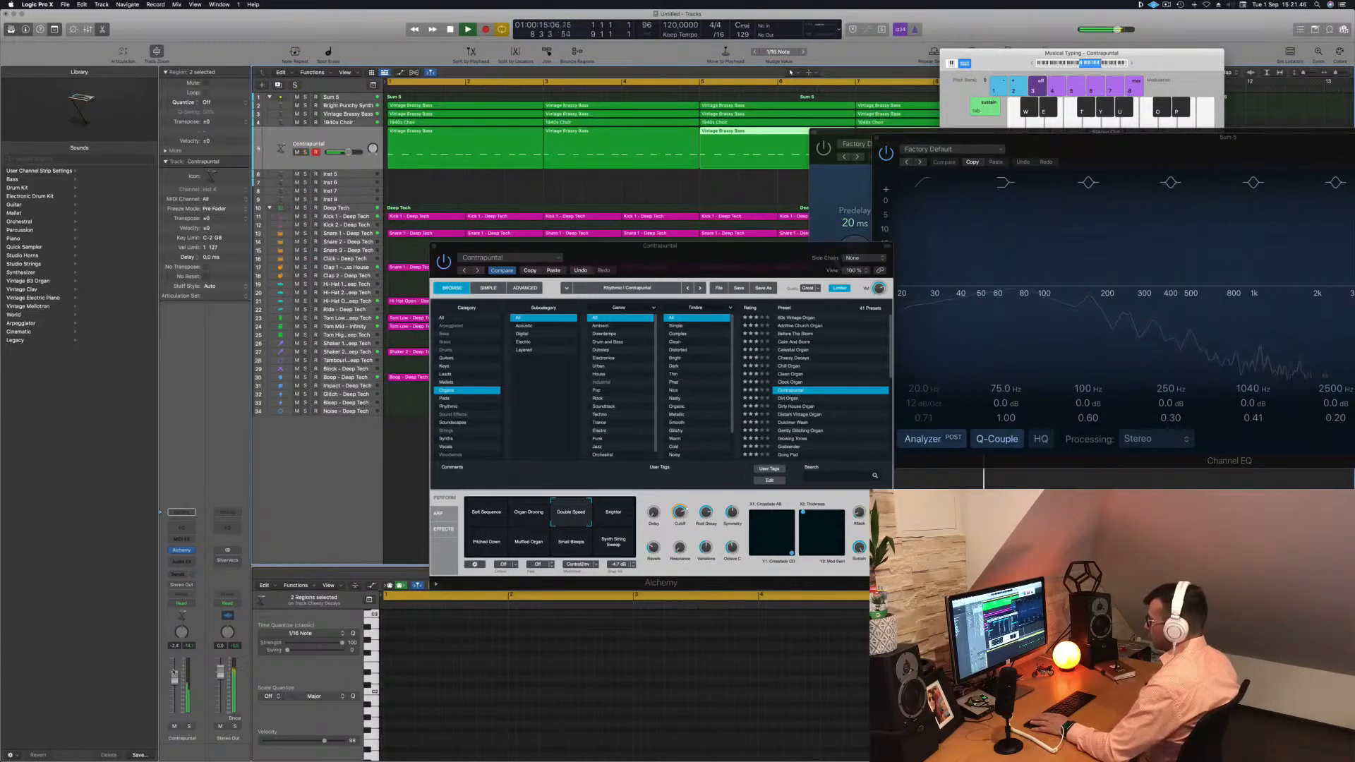
{"action": "left_click", "coordinate": [487, 549]}
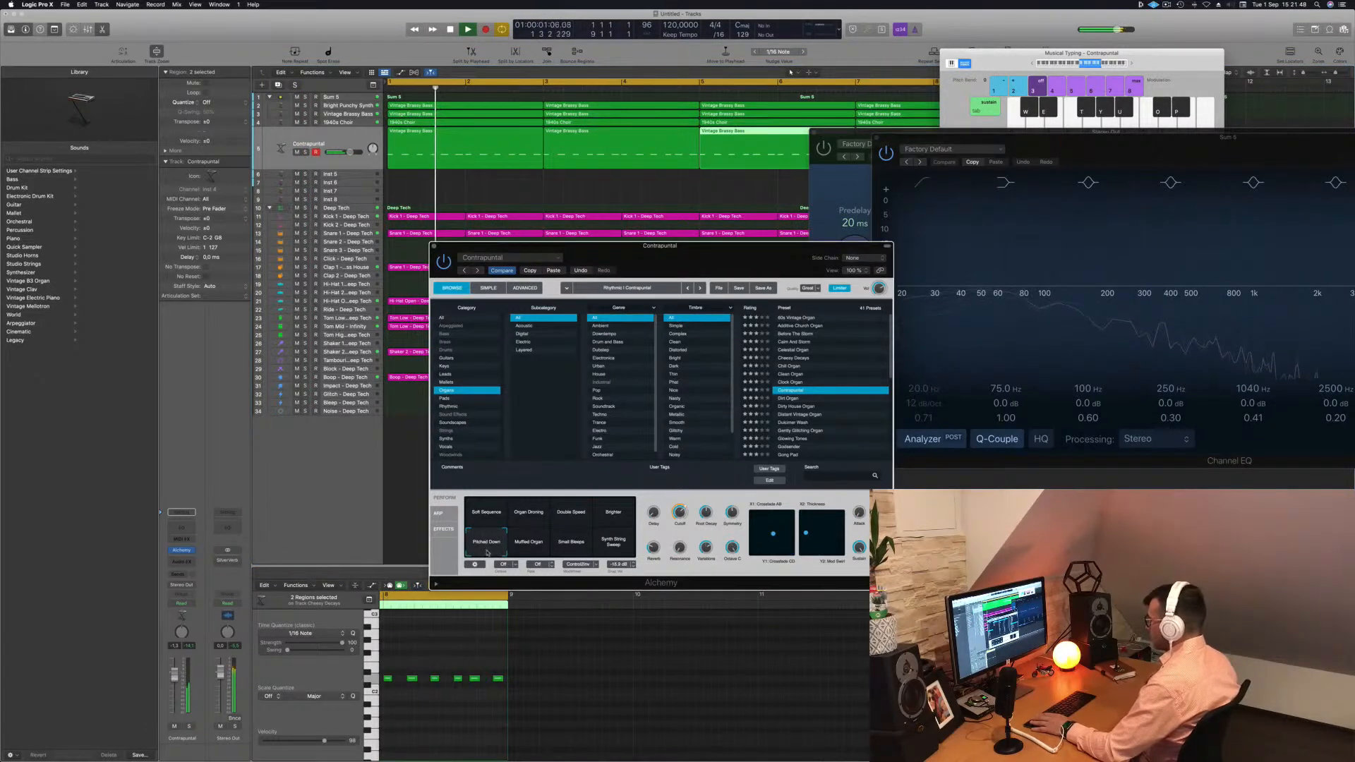
{"action": "left_click", "coordinate": [575, 546]}
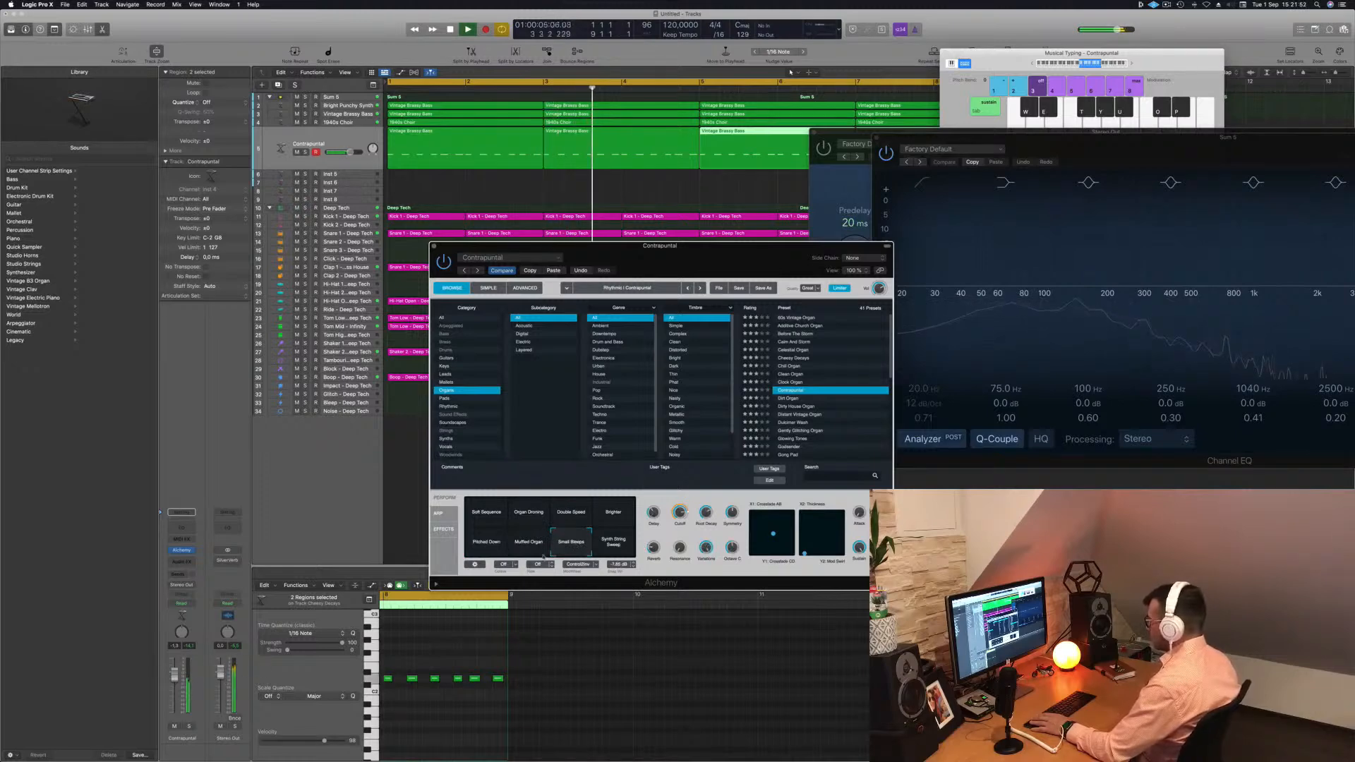
{"action": "left_click", "coordinate": [487, 513]}
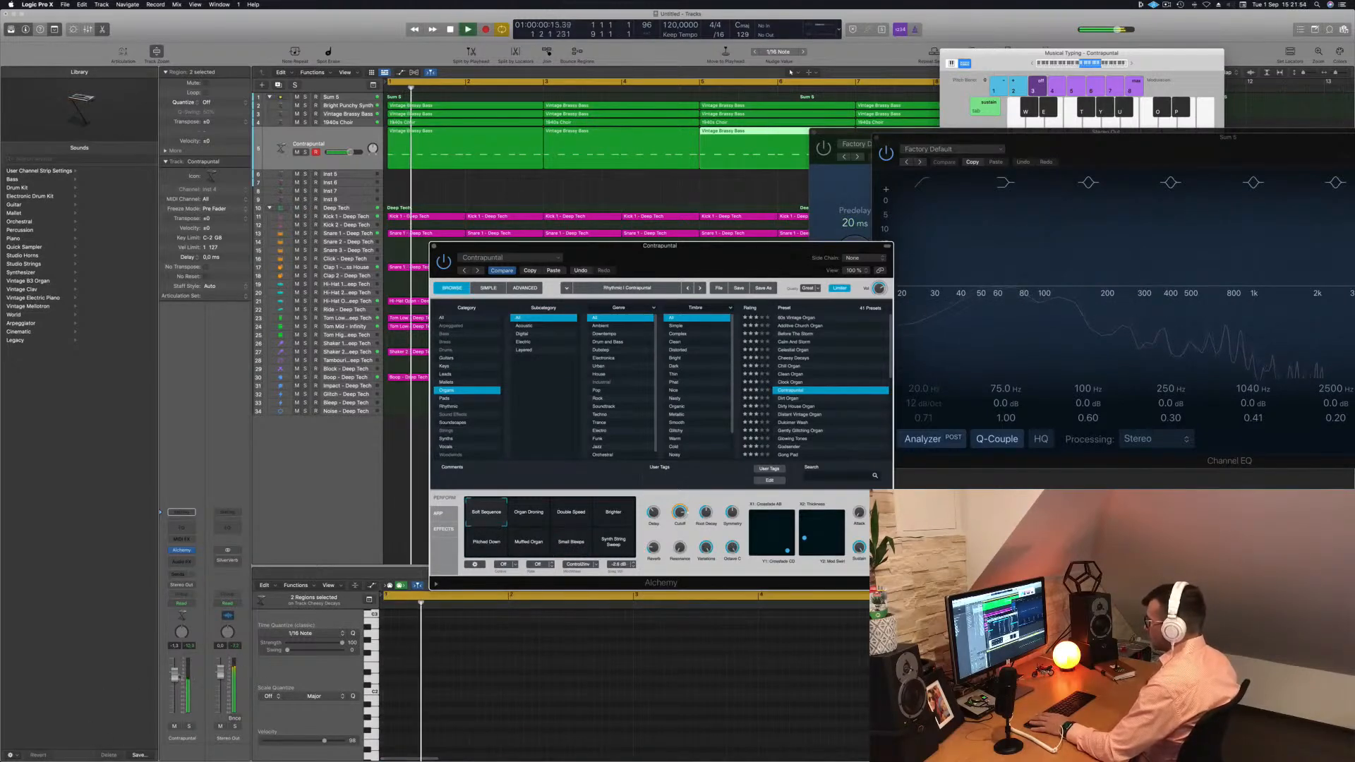
Step: Audition the organ presets from Gong Pad to Mellow Chimes with the loop, including Mellow Chimes' Crystal Seq snapshot
{"action": "left_click_drag", "start_coordinate": [175, 677], "coordinate": [174, 680]}
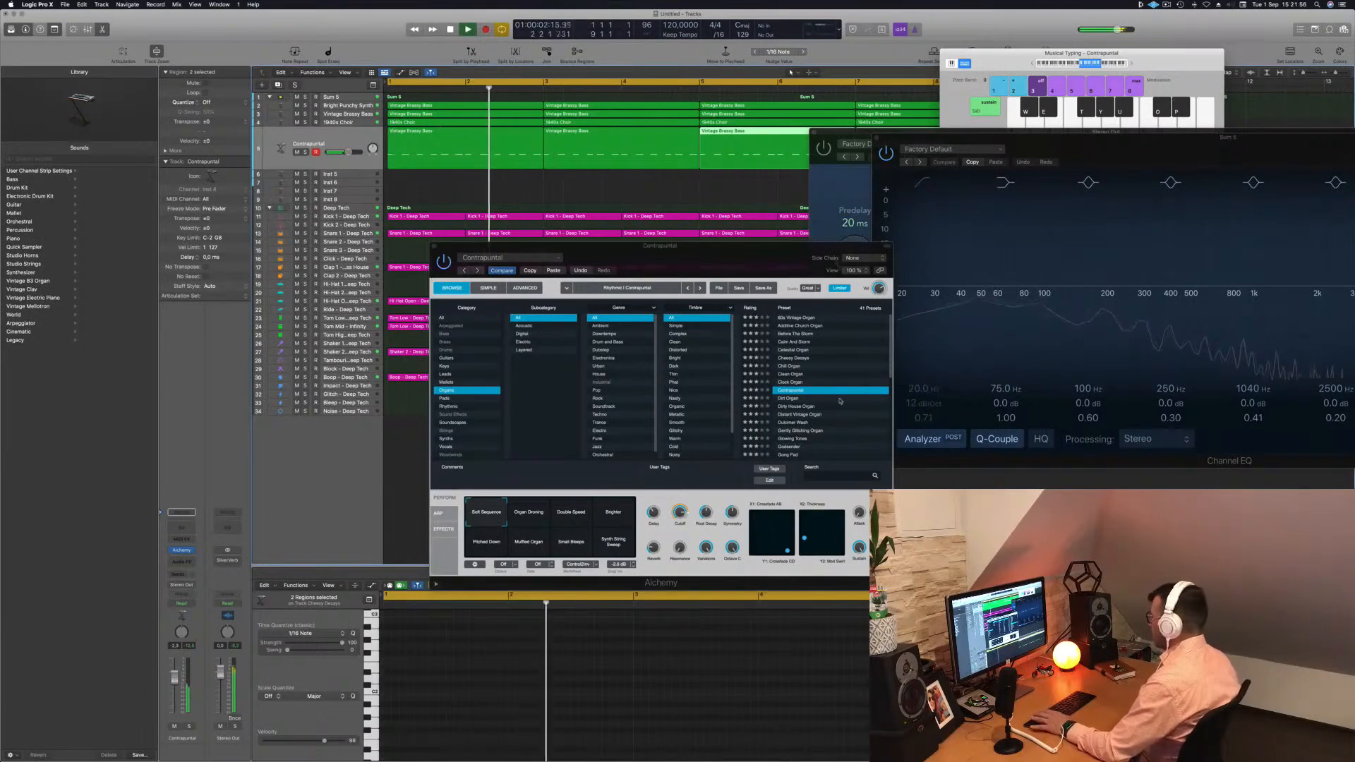
{"action": "scroll", "coordinate": [819, 409], "scroll_direction": "down", "scroll_amount": 3}
{"action": "left_click", "coordinate": [796, 423]}
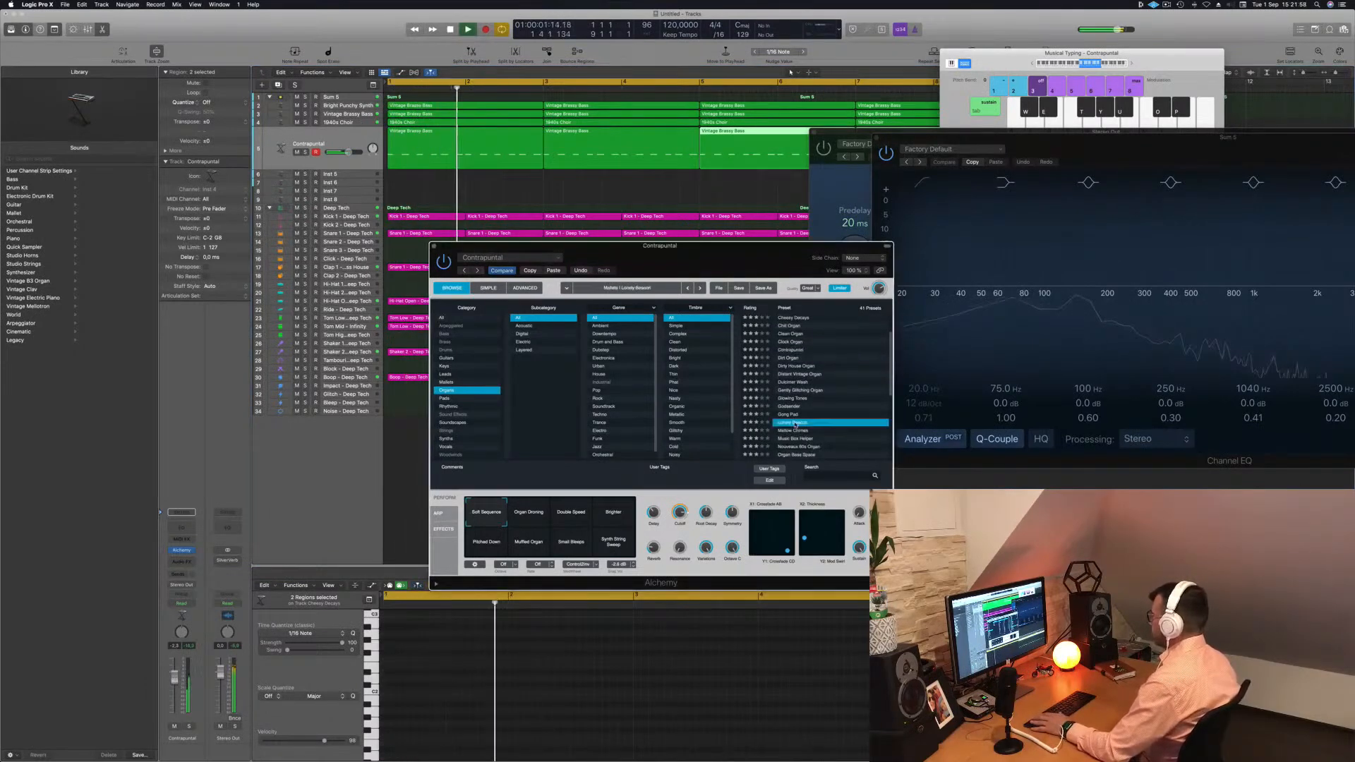
{"action": "left_click", "coordinate": [791, 415]}
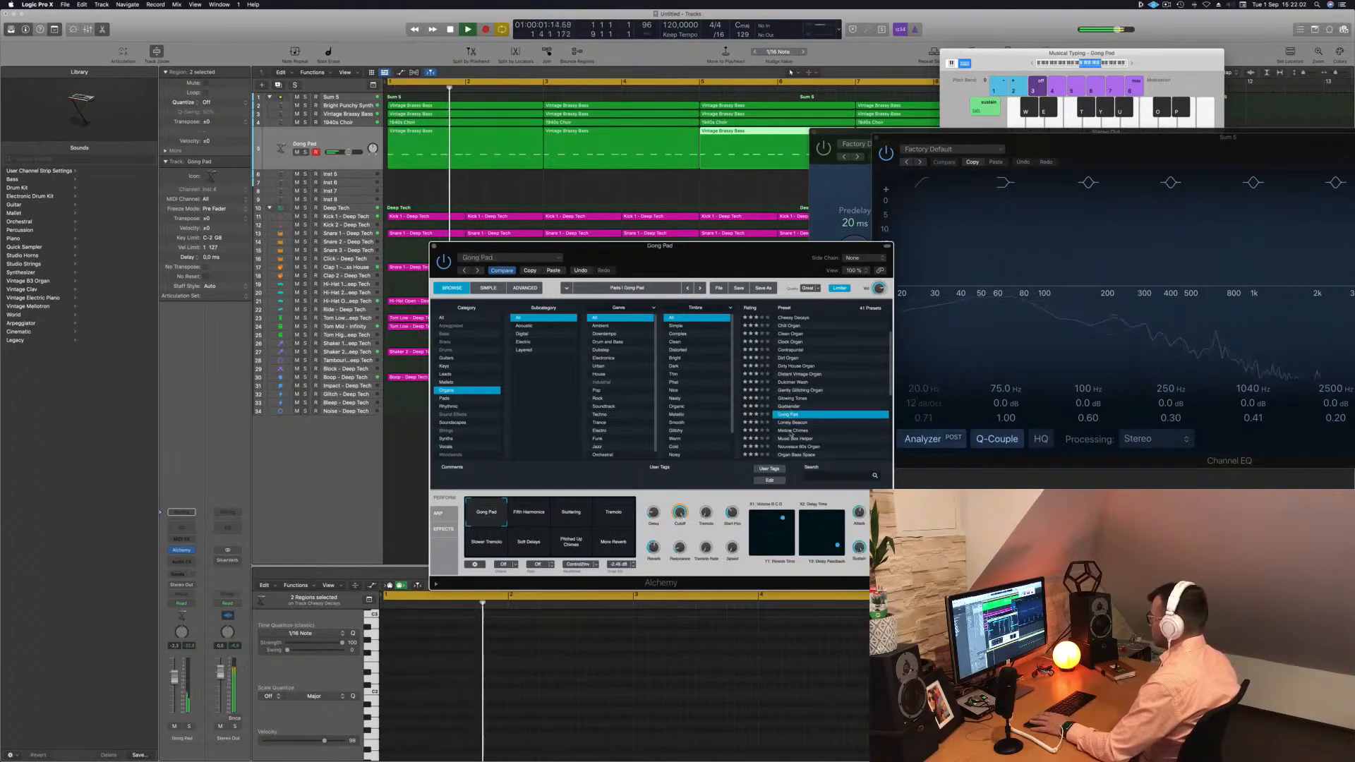
{"action": "key", "text": "Down"}
{"action": "key", "text": "Down"}
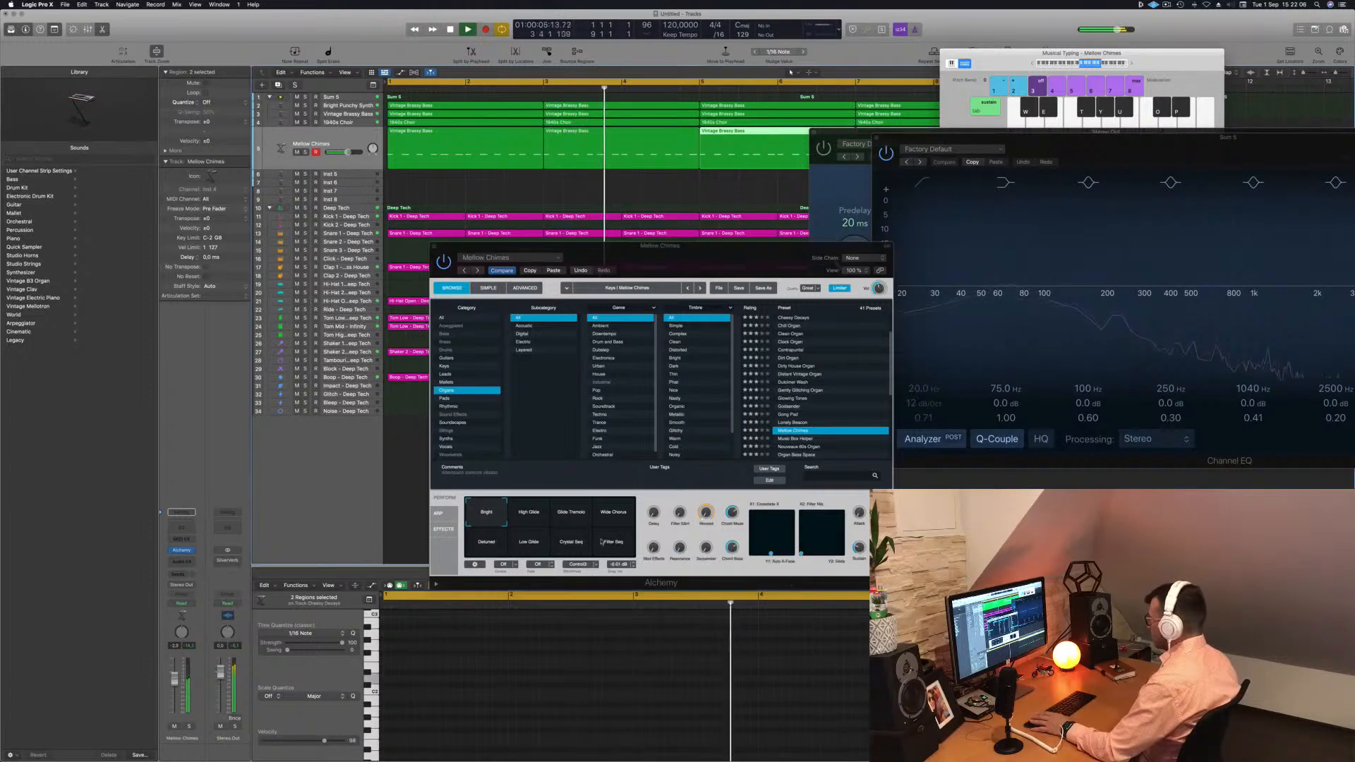
{"action": "left_click", "coordinate": [536, 519]}
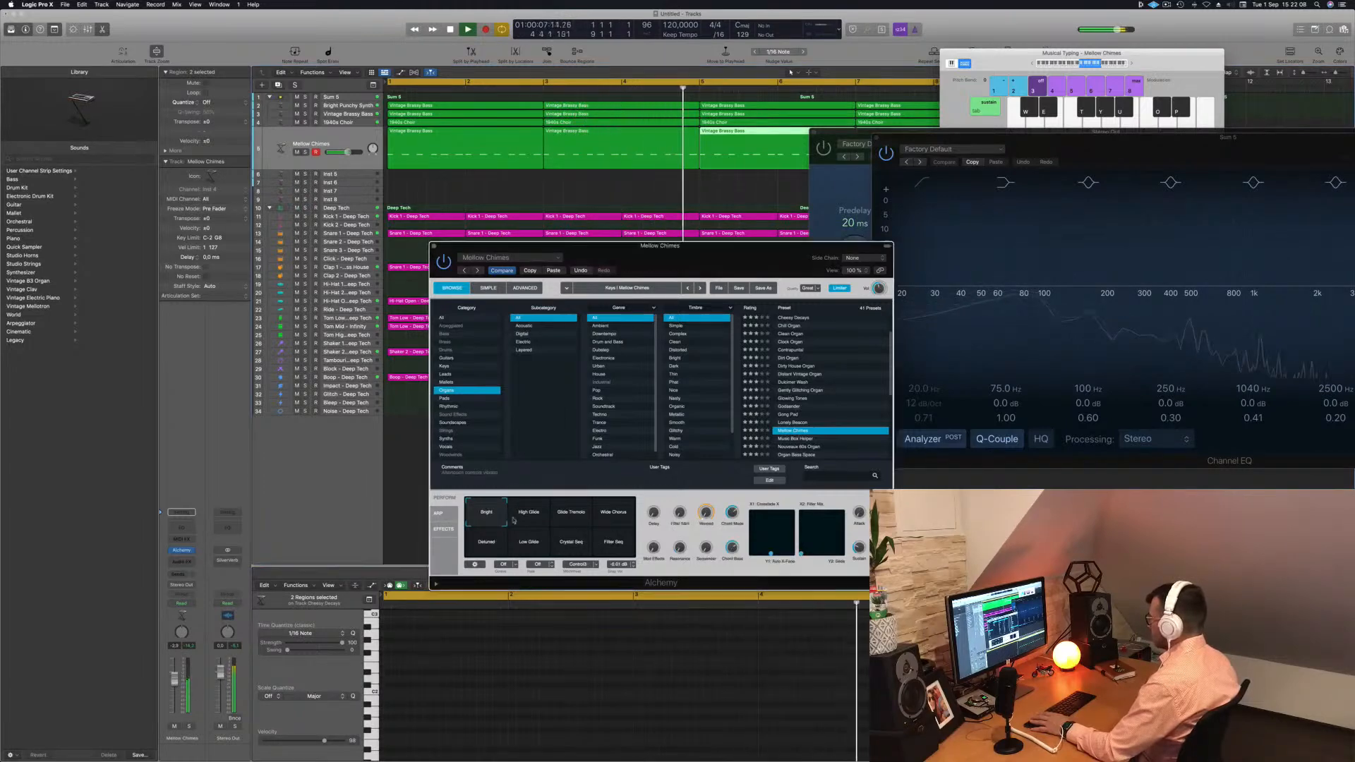
Step: Audition the organ presets from Music Box Helper through Quirky Organ Stack during playback and load Shimmering Release
{"action": "left_click", "coordinate": [787, 439]}
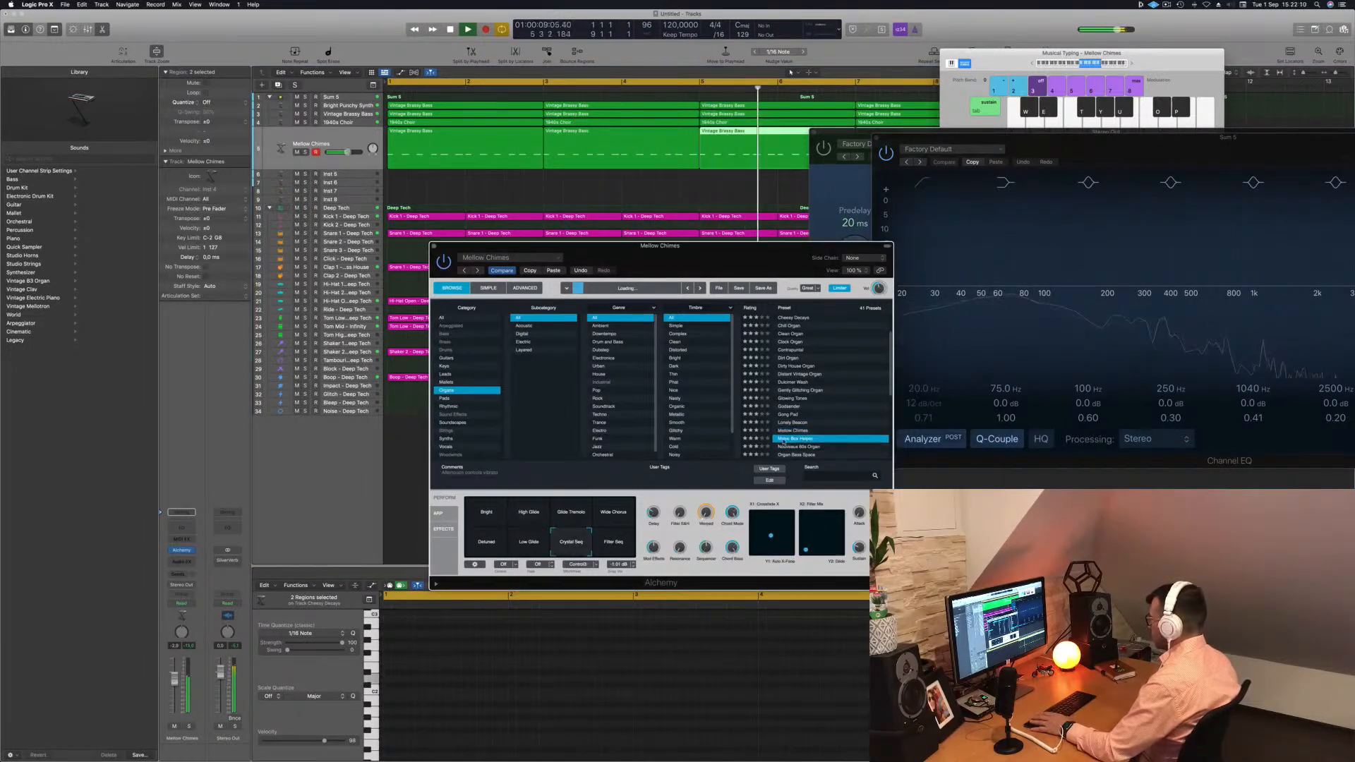
{"action": "left_click", "coordinate": [803, 398]}
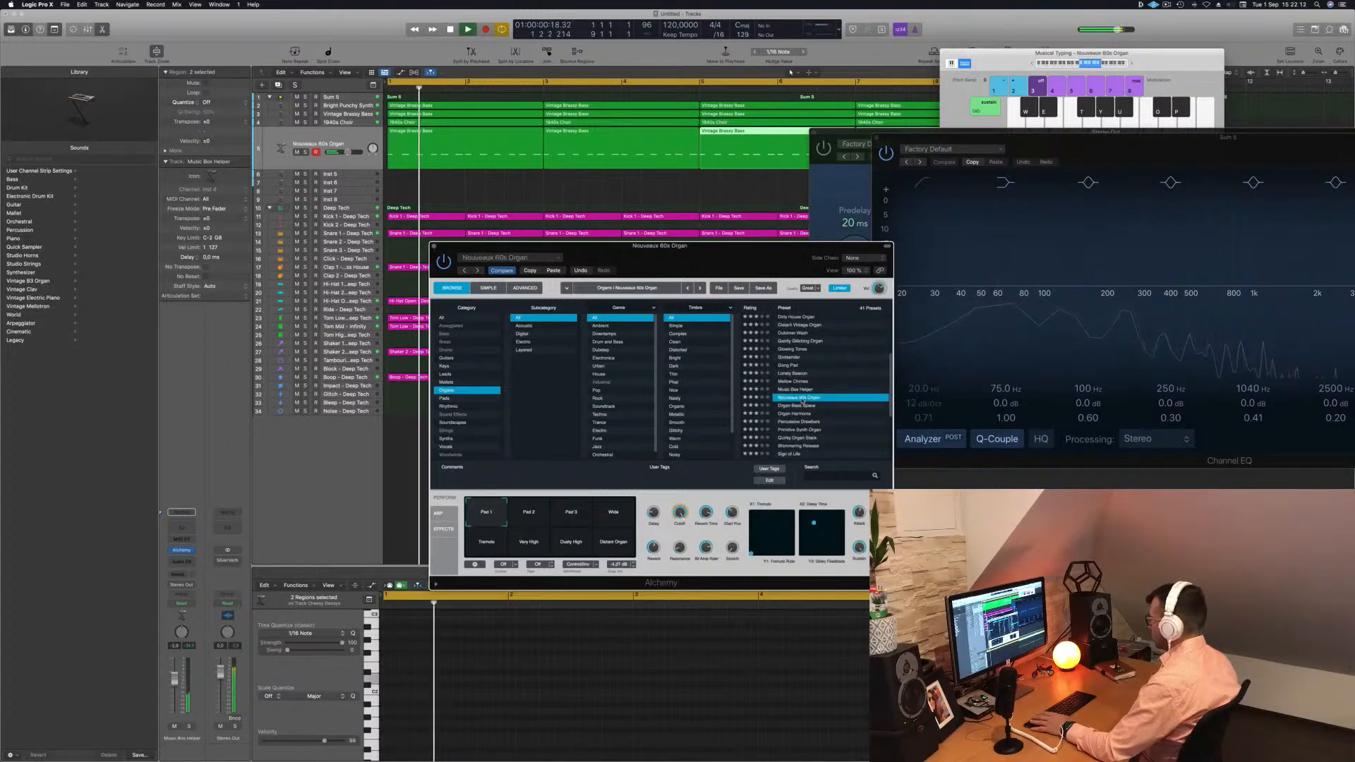
{"action": "left_click", "coordinate": [802, 407]}
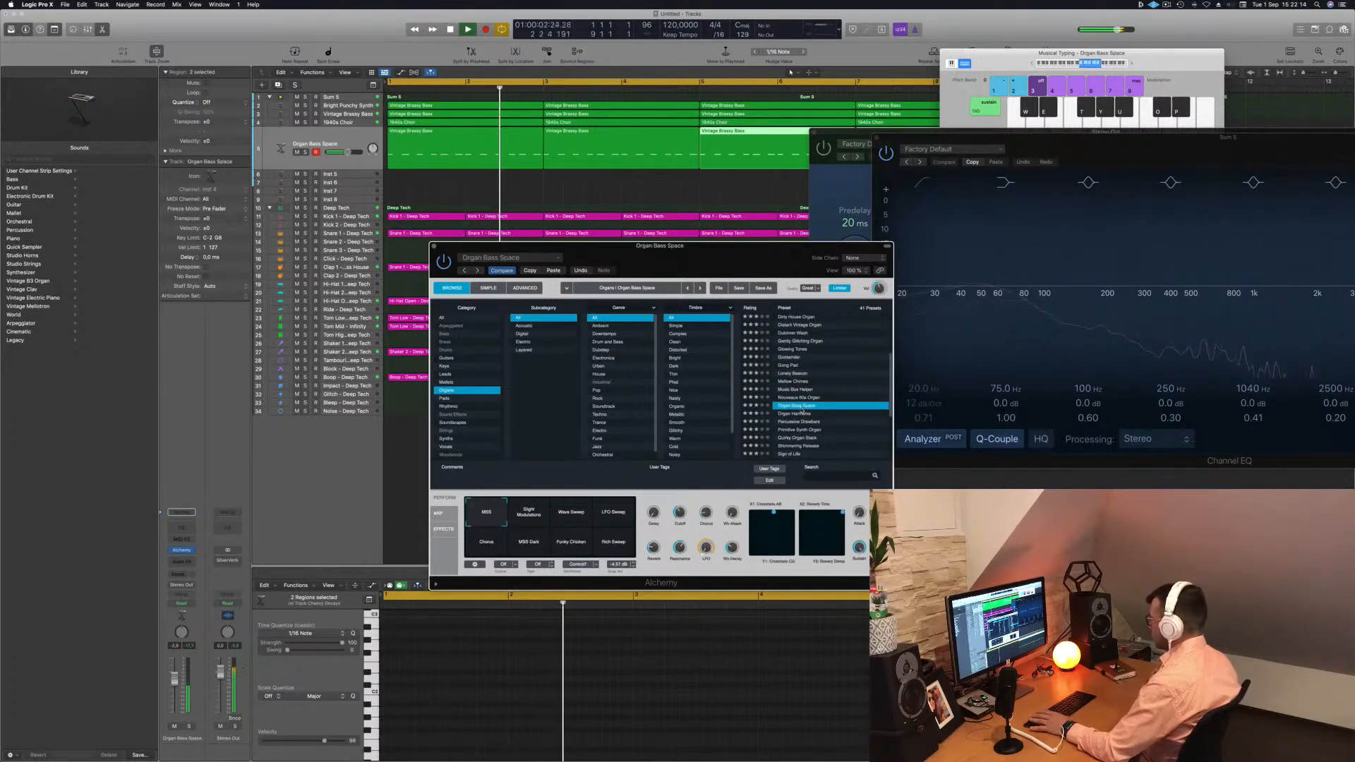
{"action": "scroll", "coordinate": [803, 394], "scroll_direction": "down", "scroll_amount": 2}
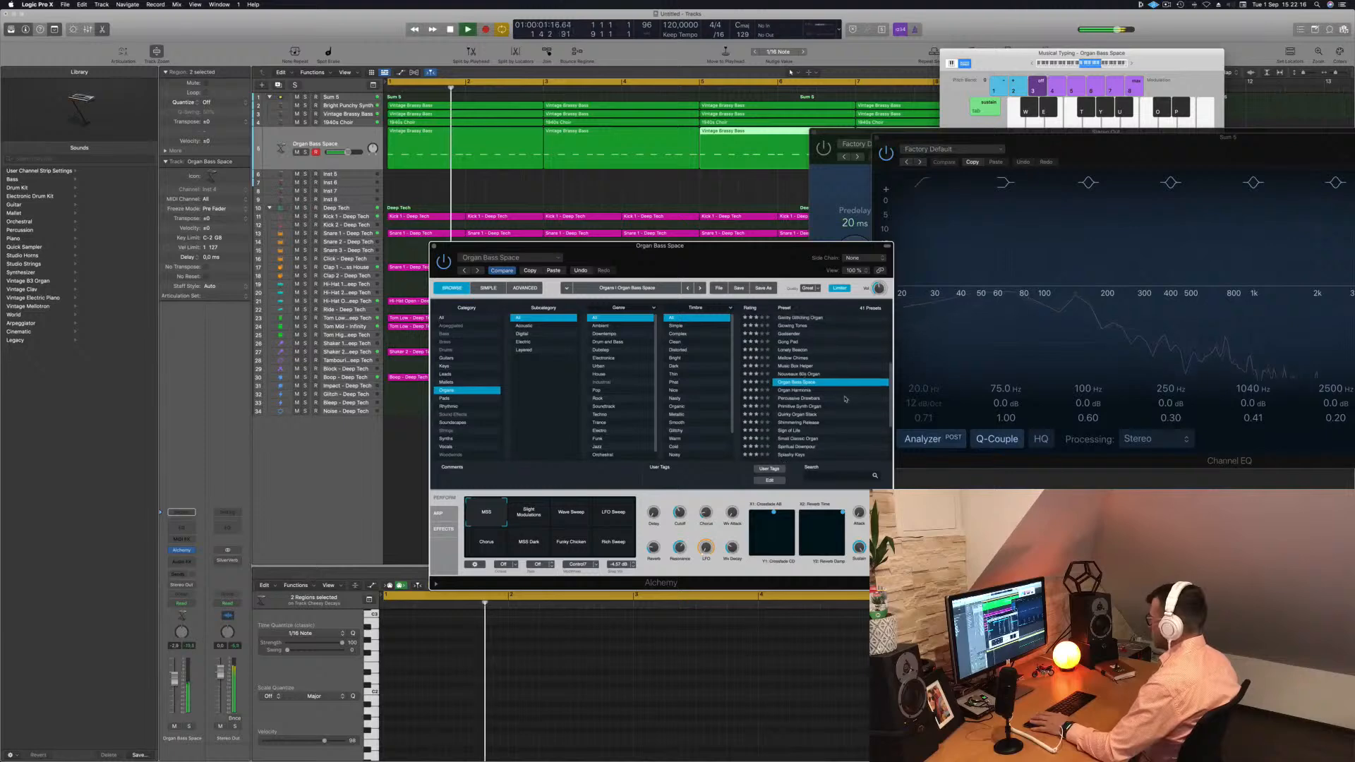
{"action": "left_click", "coordinate": [801, 387]}
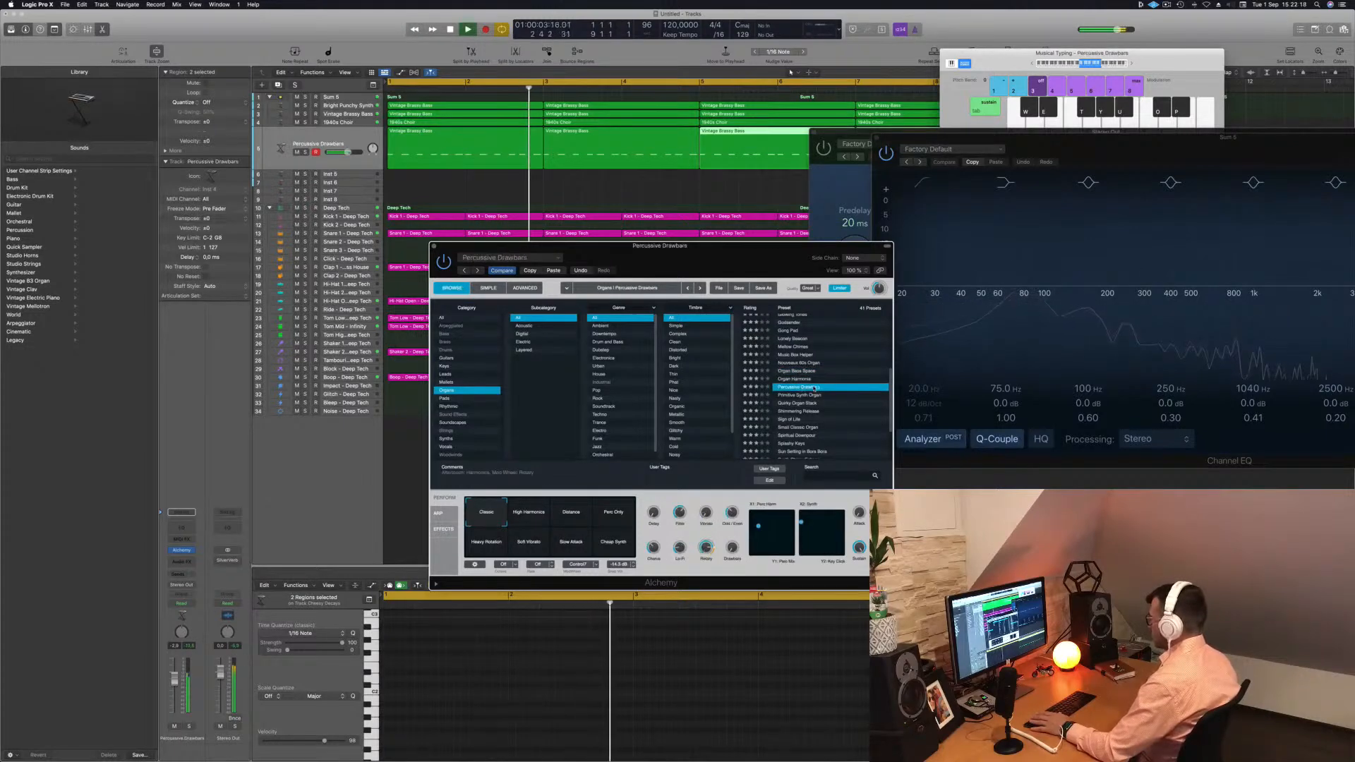
{"action": "left_click", "coordinate": [790, 396]}
{"action": "scroll", "coordinate": [849, 389], "scroll_direction": "down", "scroll_amount": 2}
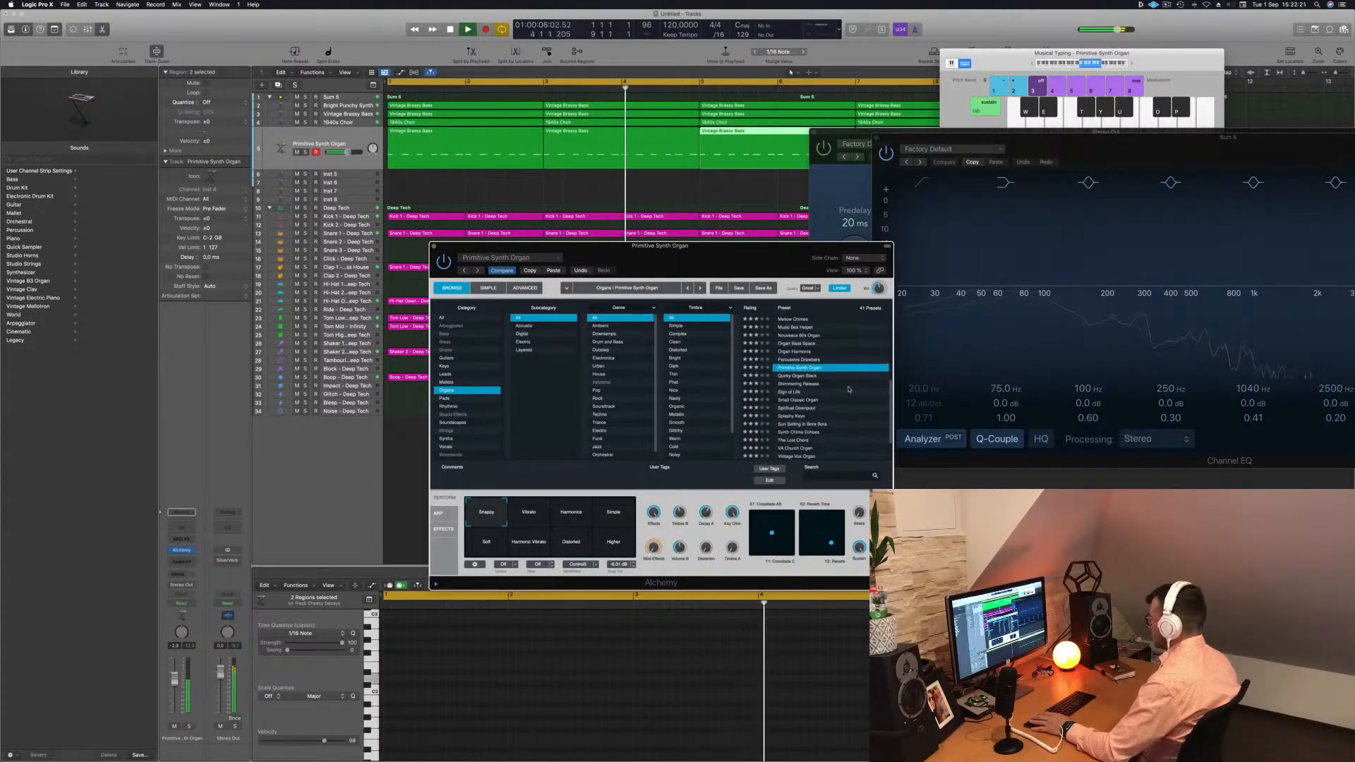
{"action": "left_click", "coordinate": [794, 377]}
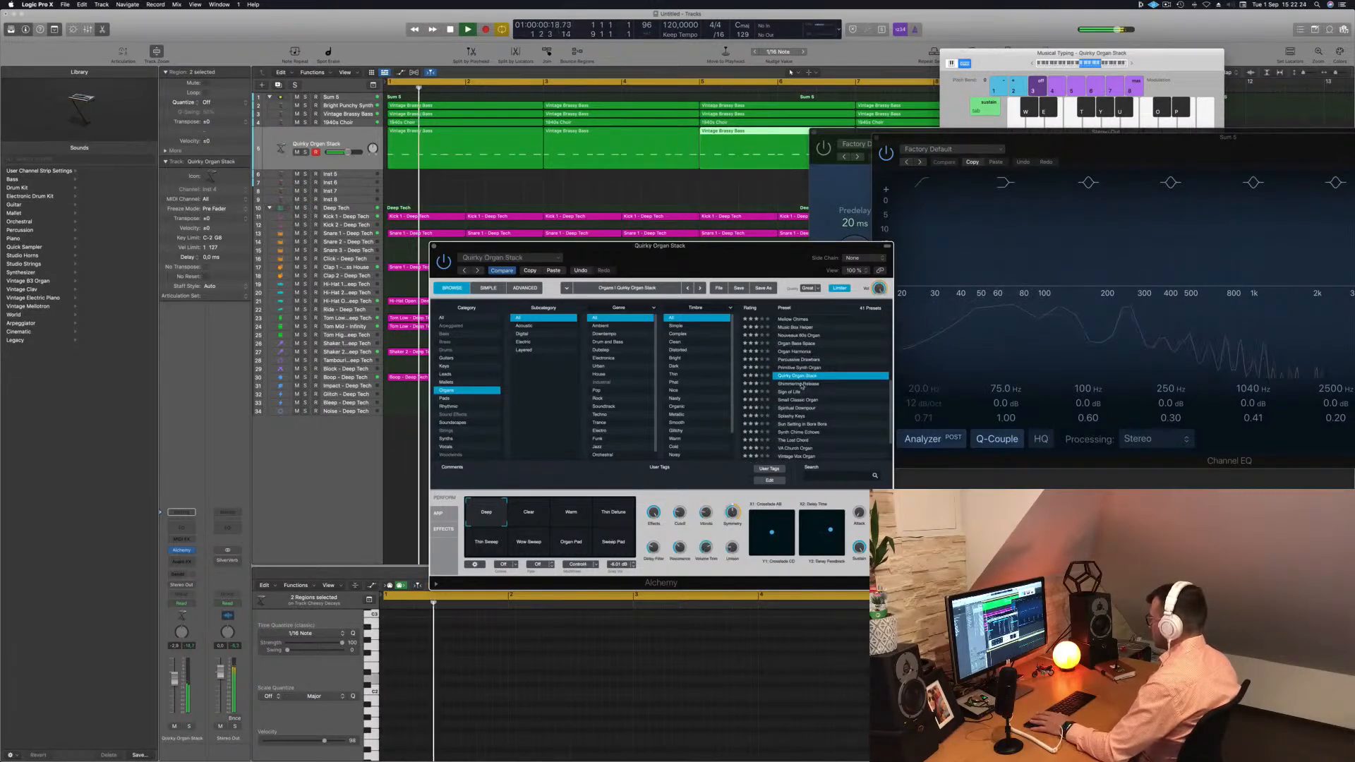
{"action": "left_click", "coordinate": [802, 384]}
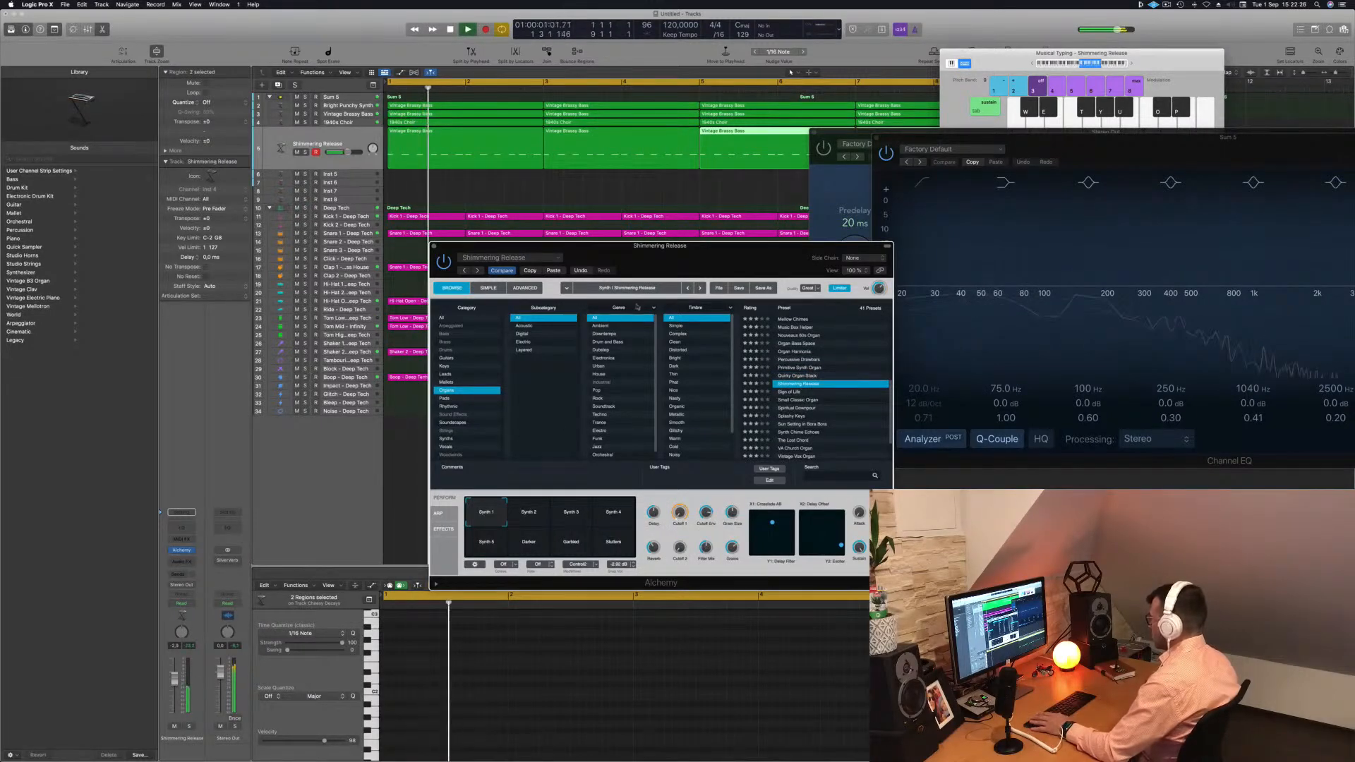
Step: Check Shimmering Release in solo, audition its Synth 2, Stutters and Synth 4 snapshots, and return to Synth 1
{"action": "left_click_drag", "start_coordinate": [694, 247], "coordinate": [719, 247]}
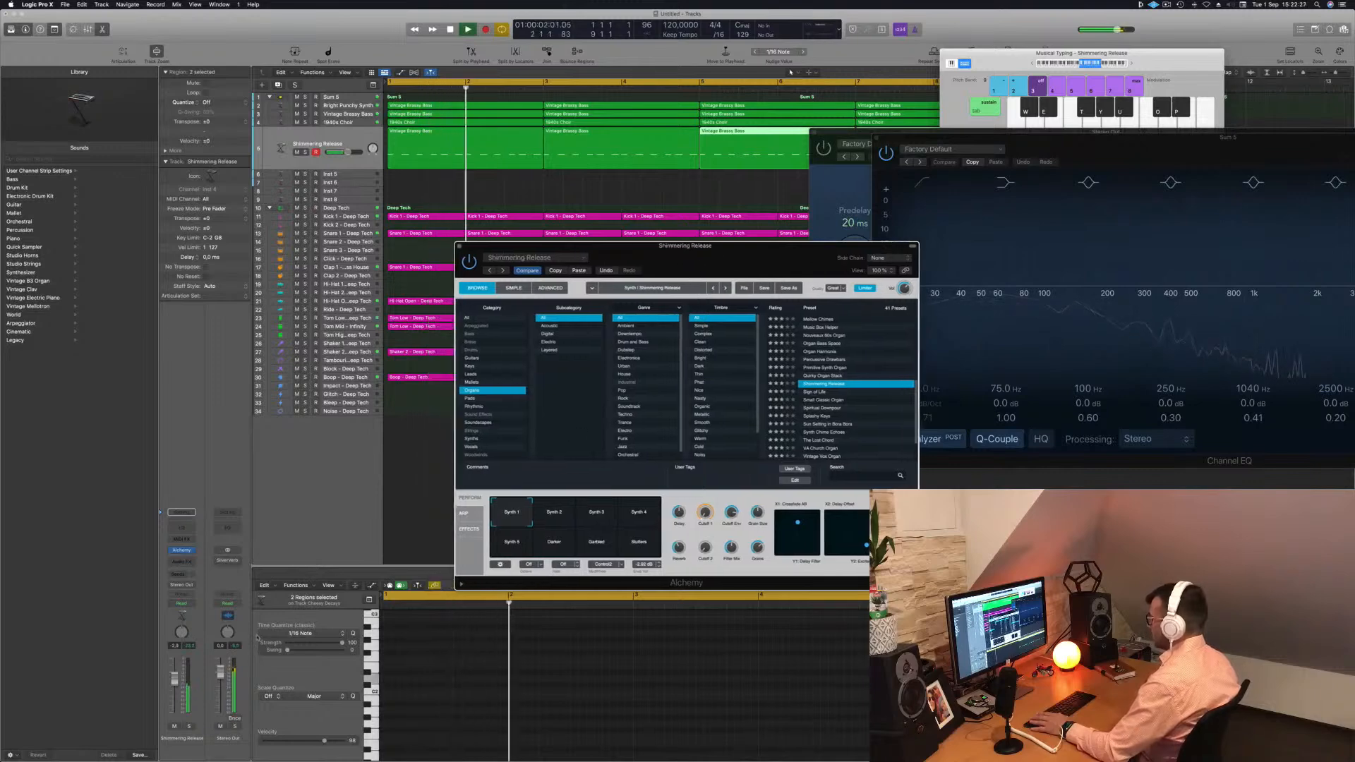
{"action": "left_click", "coordinate": [190, 726]}
{"action": "left_click", "coordinate": [190, 727]}
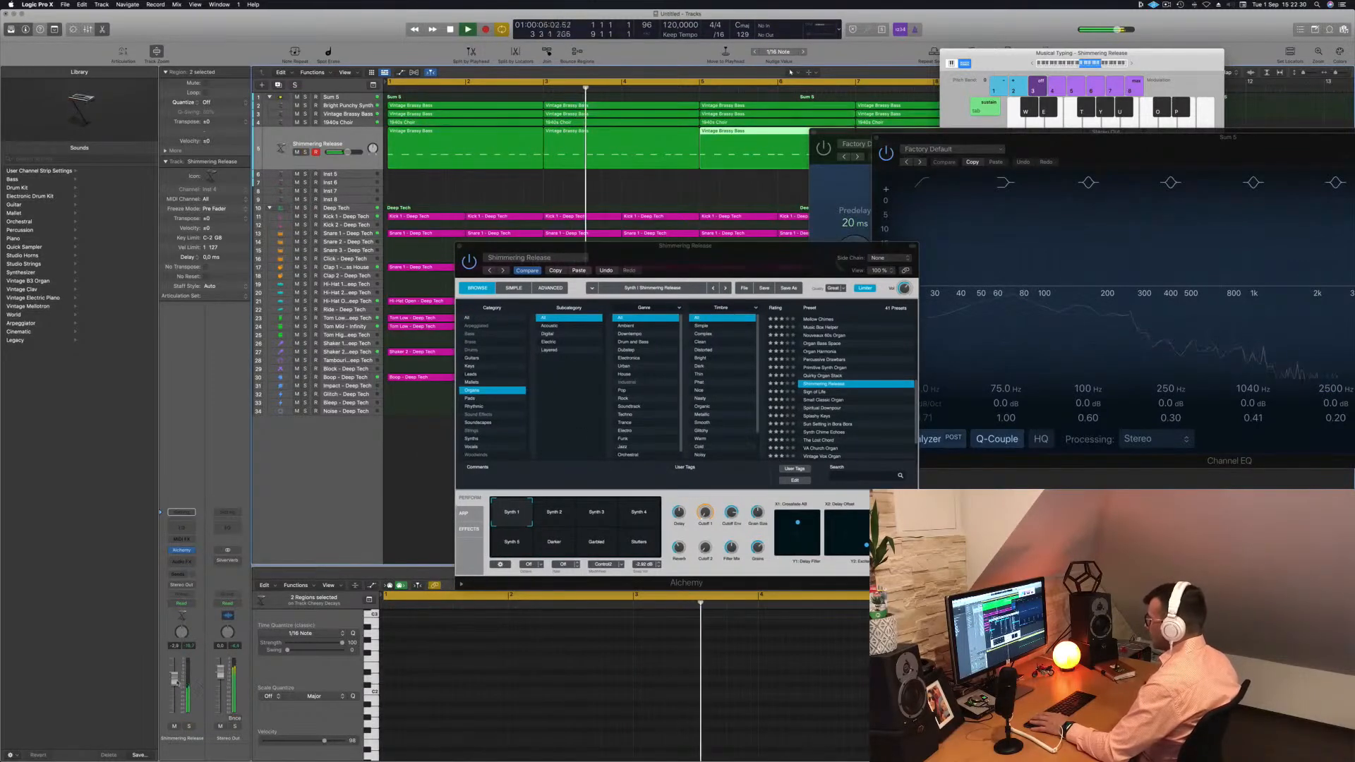
{"action": "left_click", "coordinate": [554, 525]}
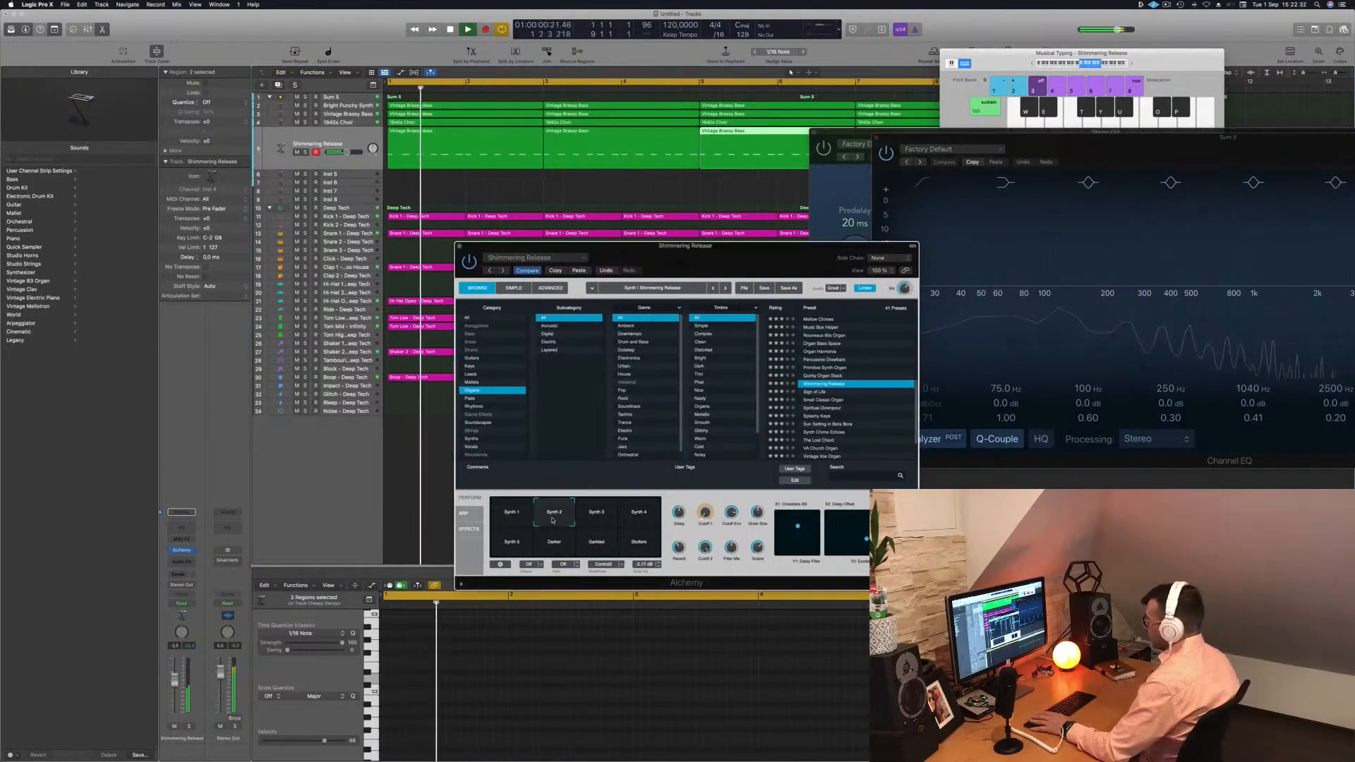
{"action": "left_click", "coordinate": [639, 542]}
{"action": "left_click", "coordinate": [639, 515]}
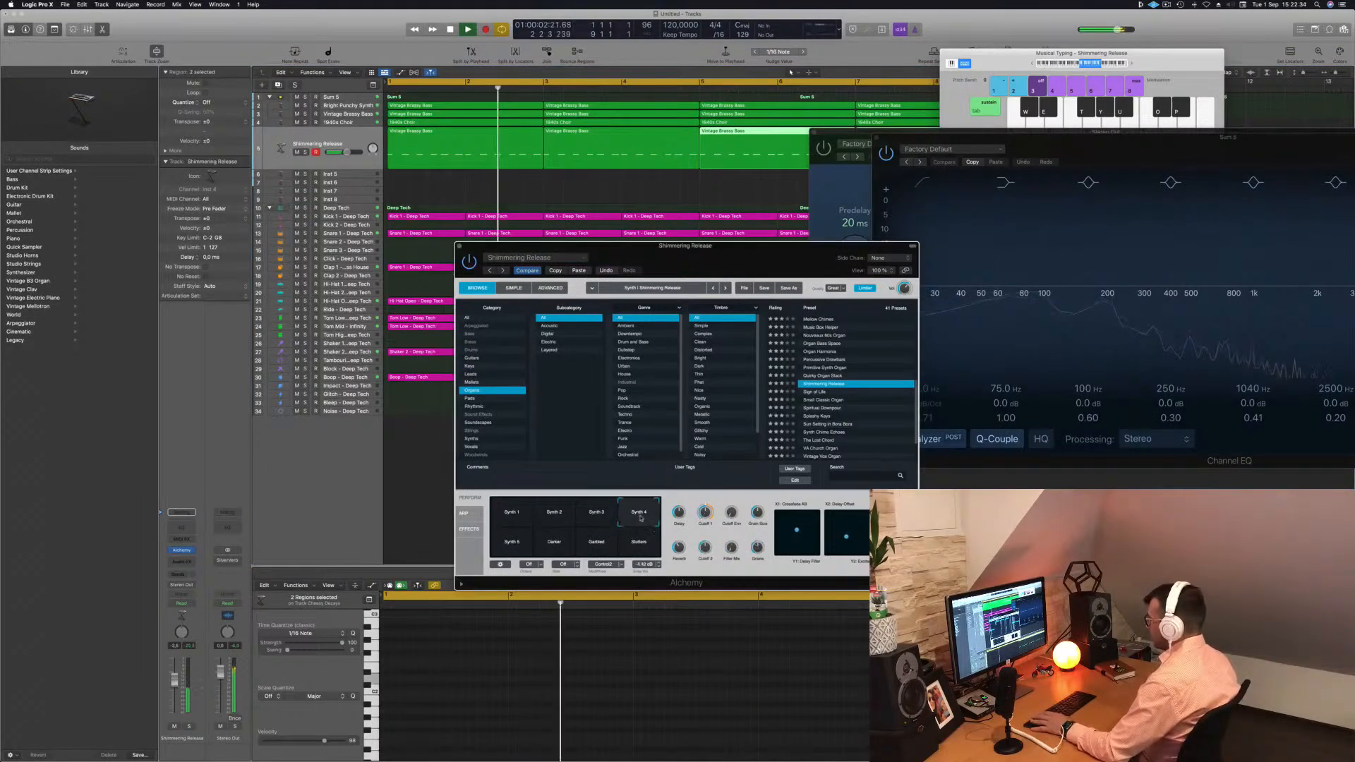
{"action": "left_click", "coordinate": [511, 515]}
{"action": "key", "text": "space"}
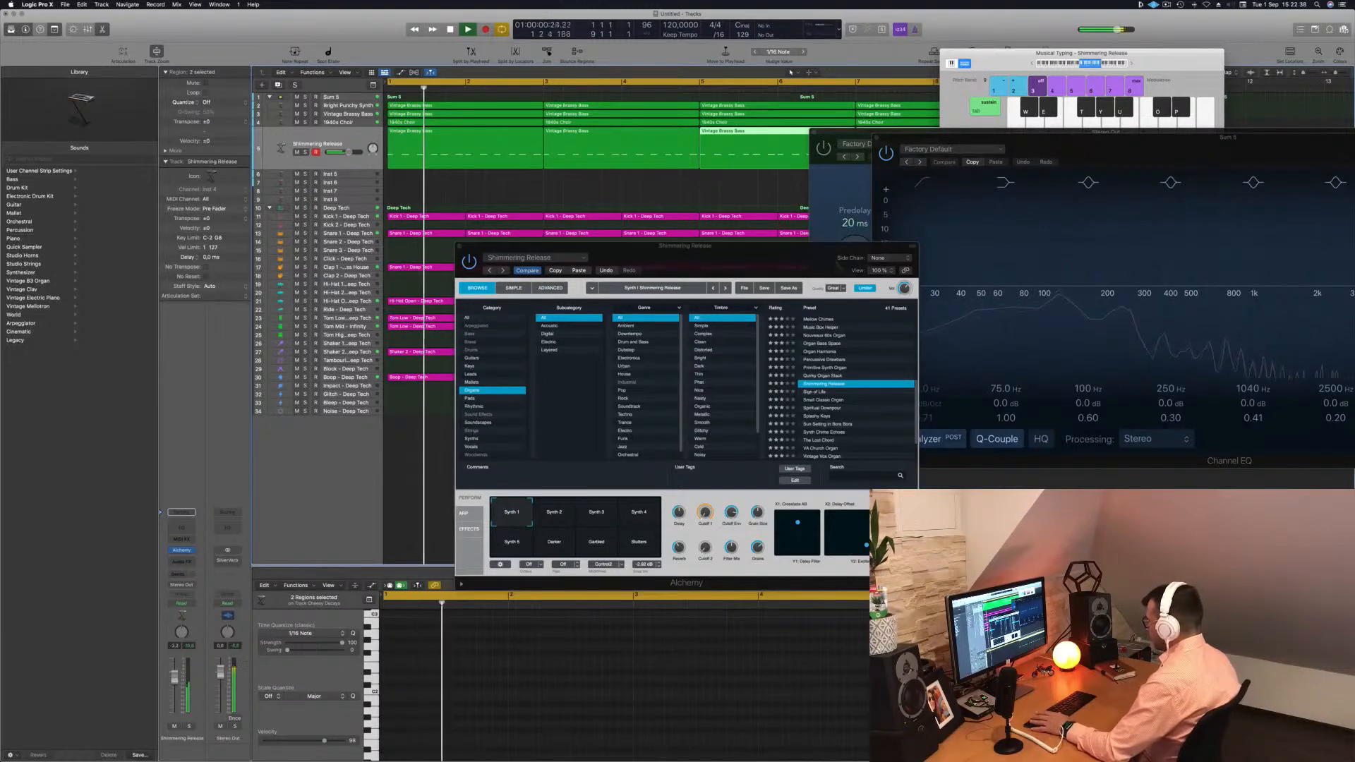
Step: Compare Shimmering Release's Synth 1 sound in solo and within the full loop
{"action": "left_click", "coordinate": [702, 517]}
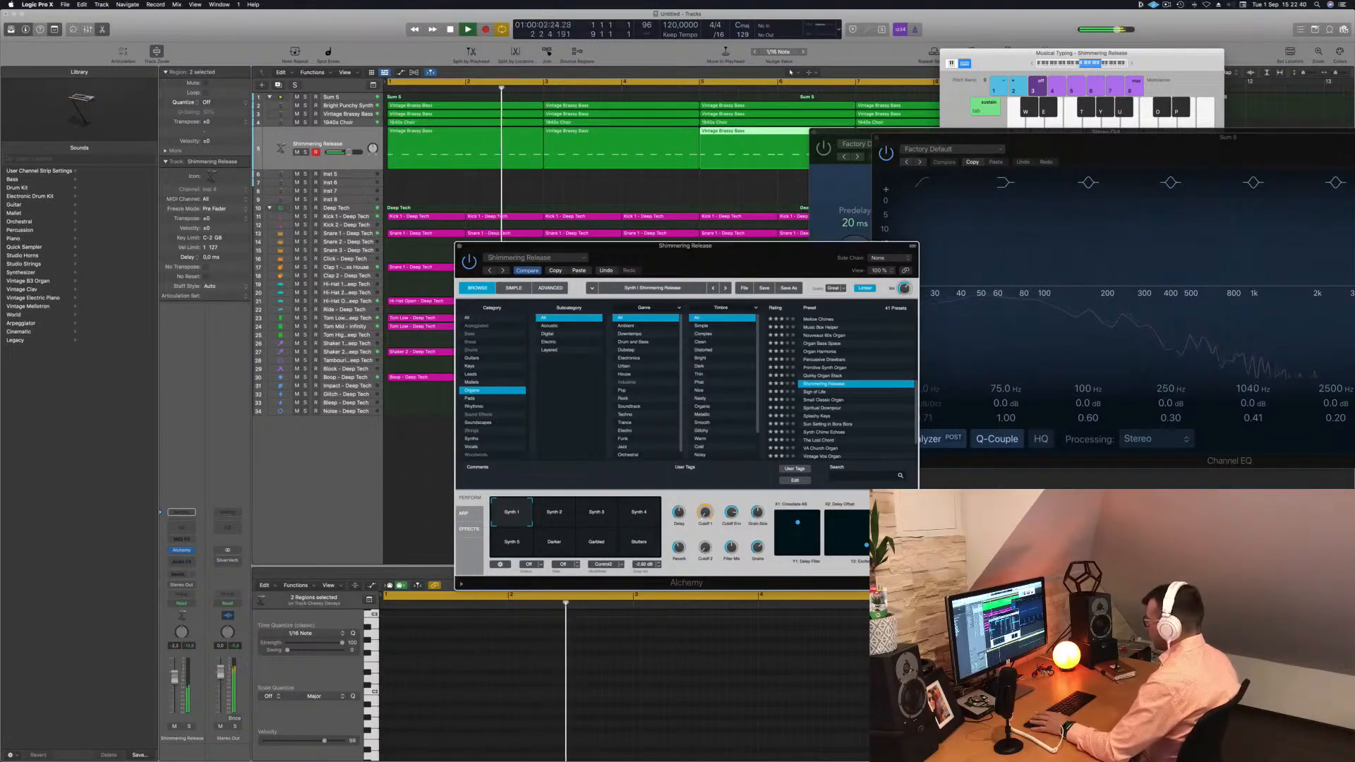
{"action": "left_click", "coordinate": [189, 727]}
{"action": "left_click", "coordinate": [702, 518]}
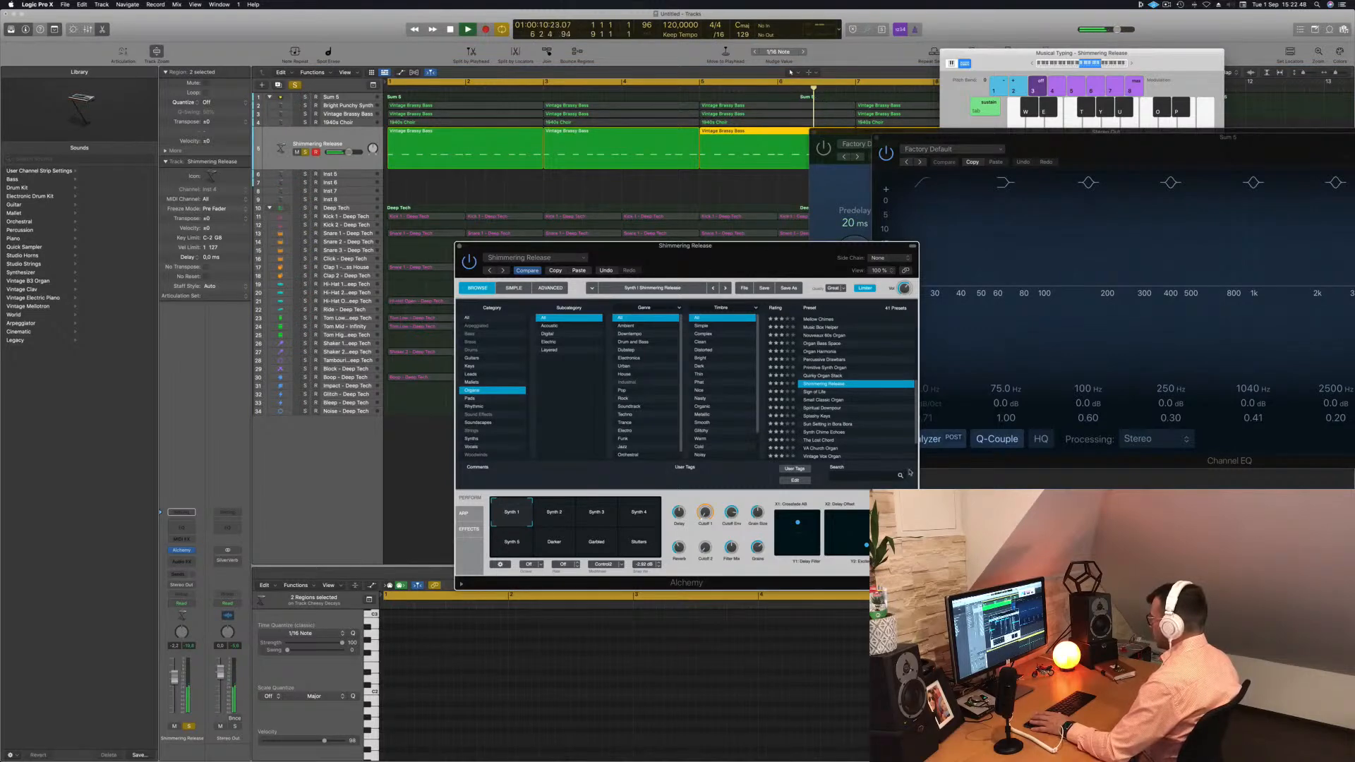
{"action": "left_click", "coordinate": [190, 727]}
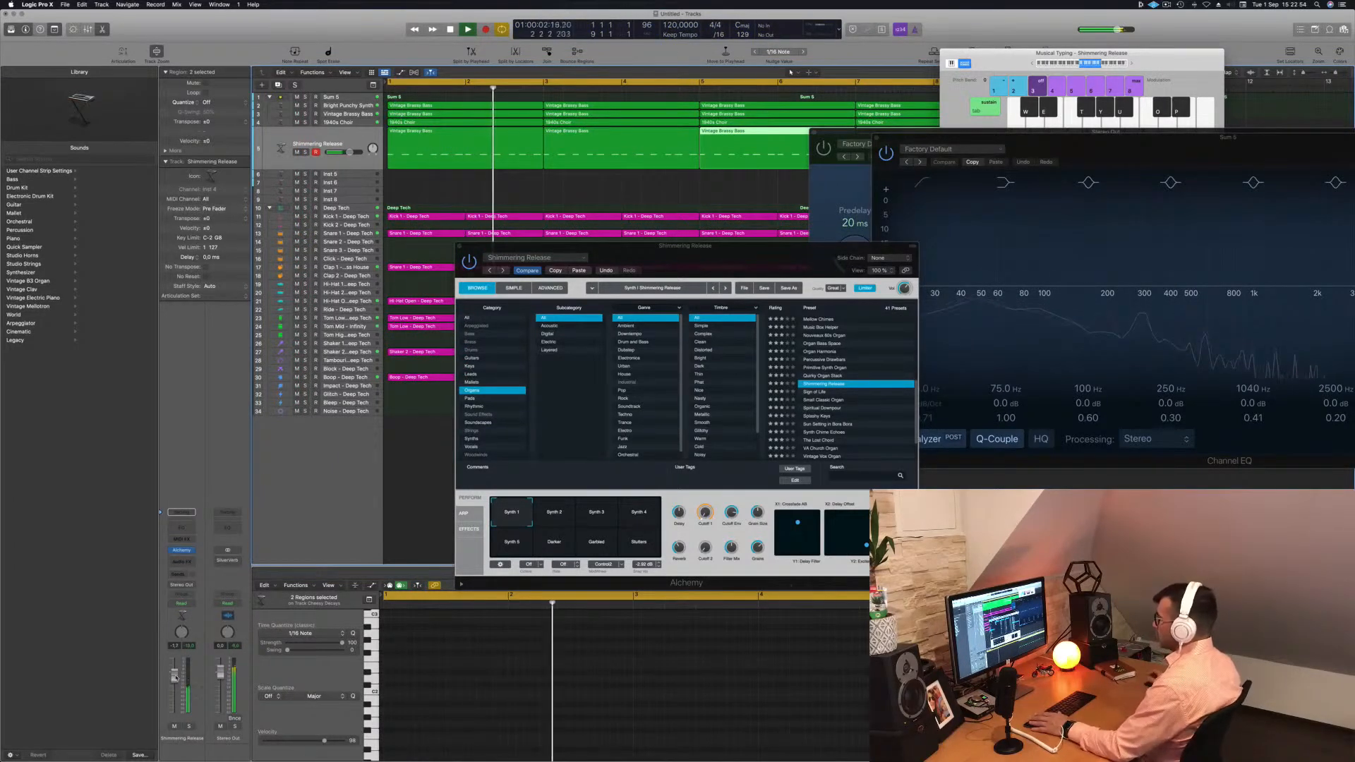
{"action": "left_click_drag", "start_coordinate": [757, 262], "coordinate": [605, 289]}
{"action": "left_click", "coordinate": [189, 726]}
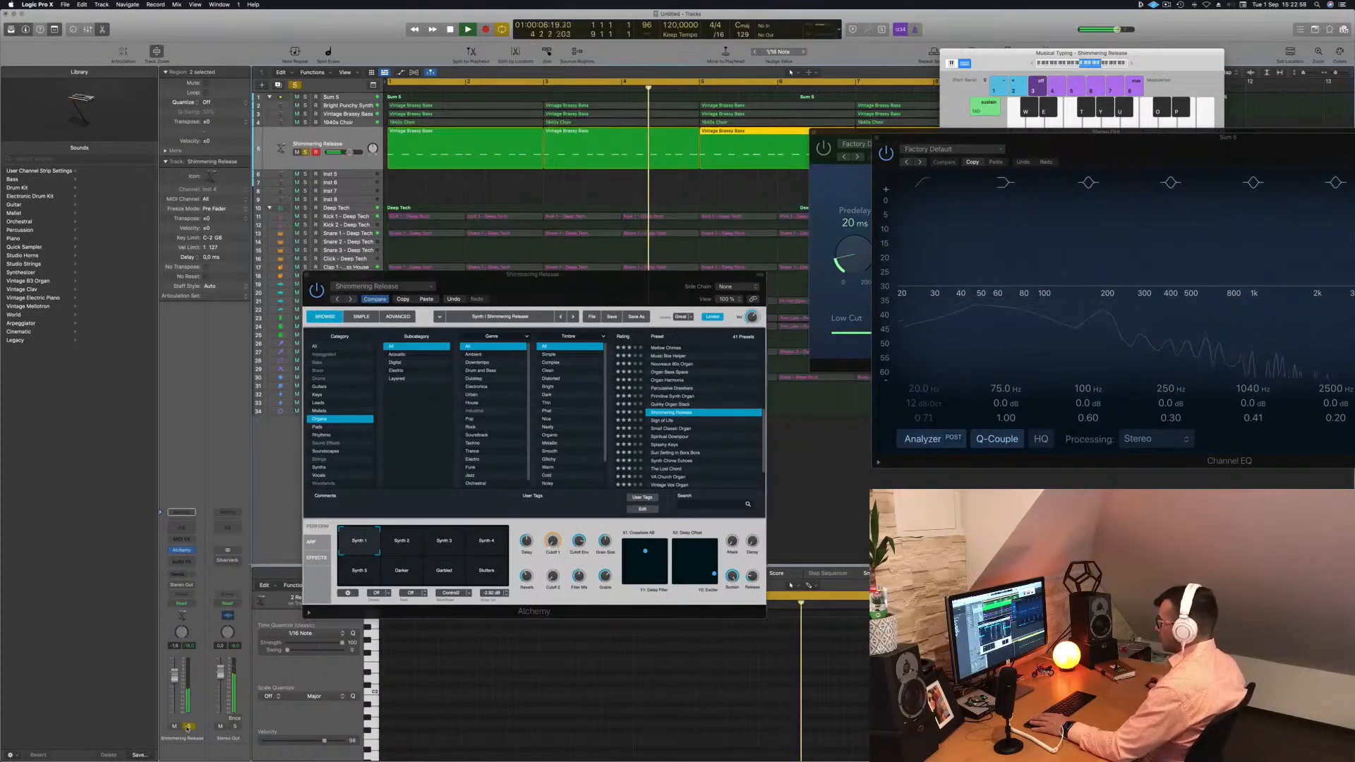
{"action": "left_click", "coordinate": [190, 726]}
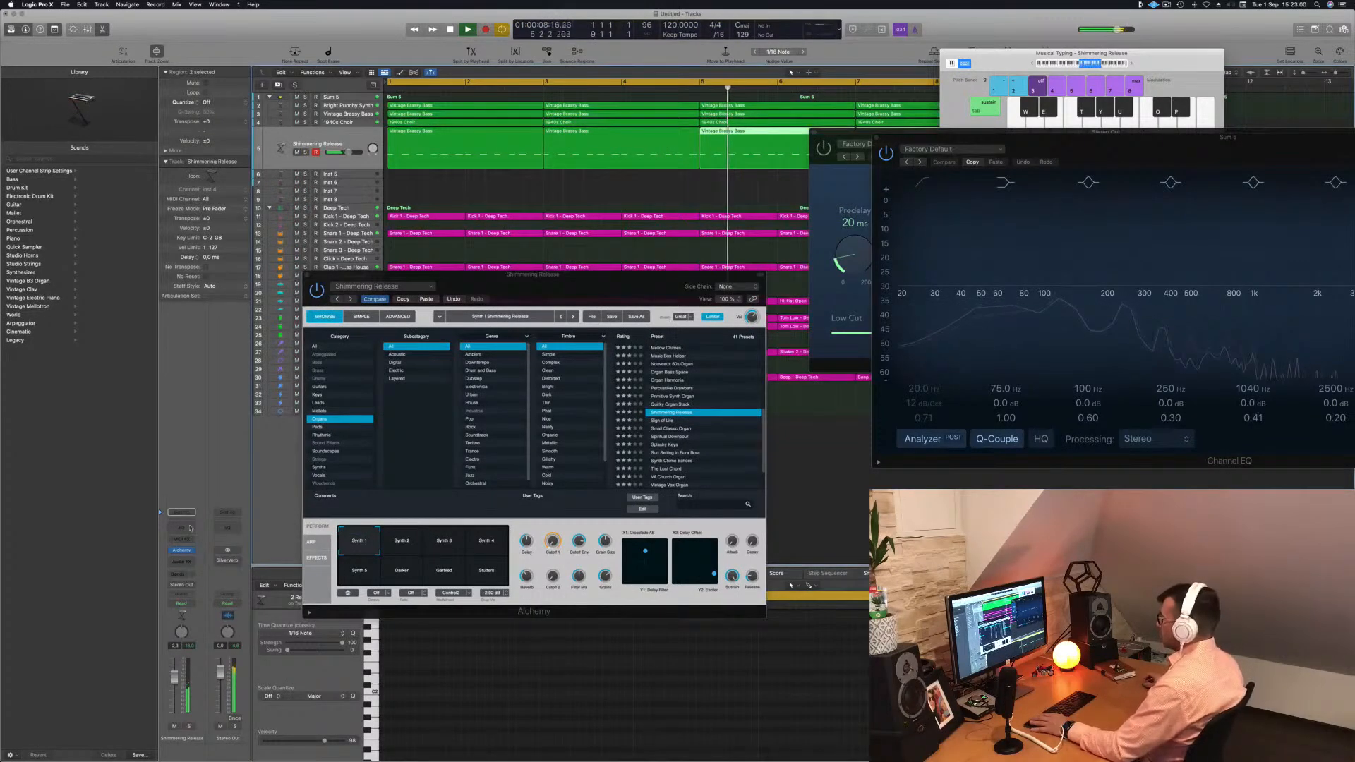
Step: Audition Shimmering Release's remaining snapshots, from Stutters back through Synth 5, Synth 4 and Synth 2, and return to Synth 1
{"action": "left_click", "coordinate": [478, 579]}
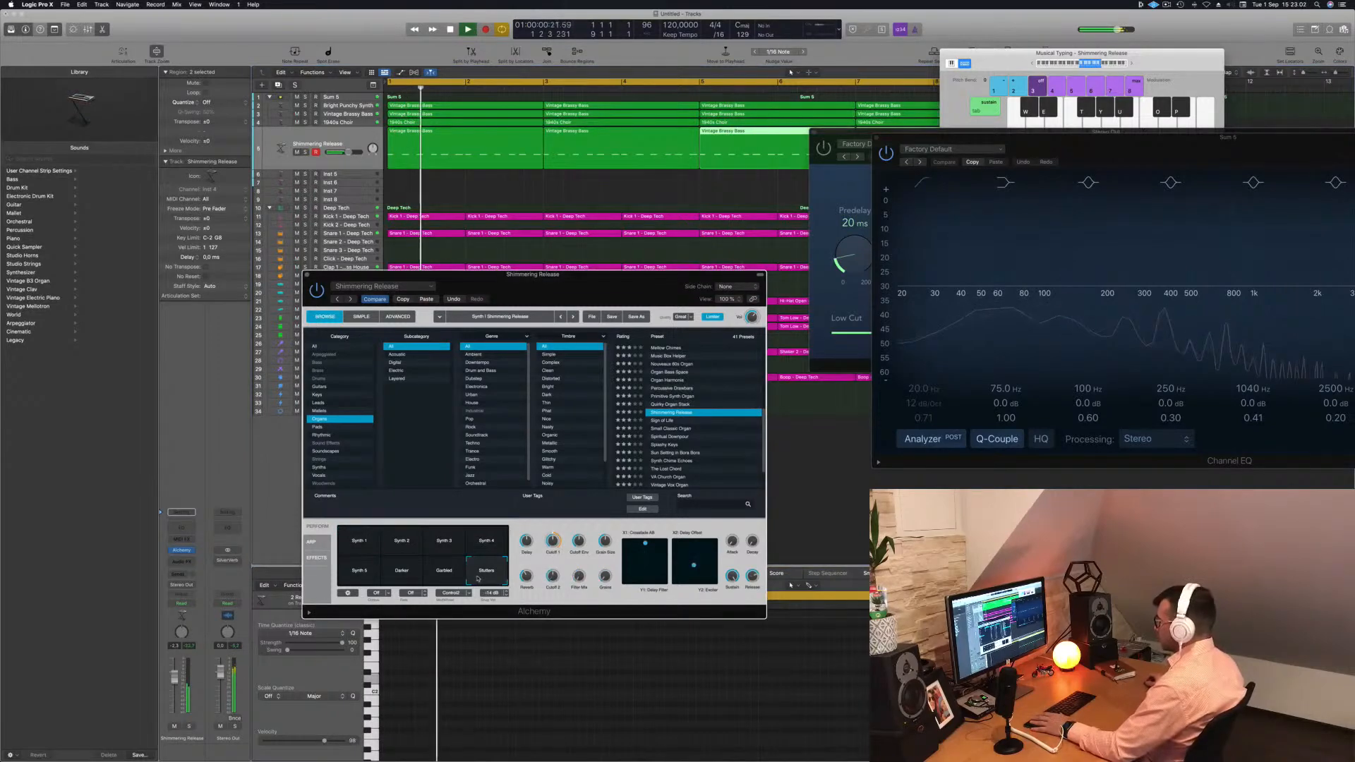
{"action": "left_click", "coordinate": [450, 577]}
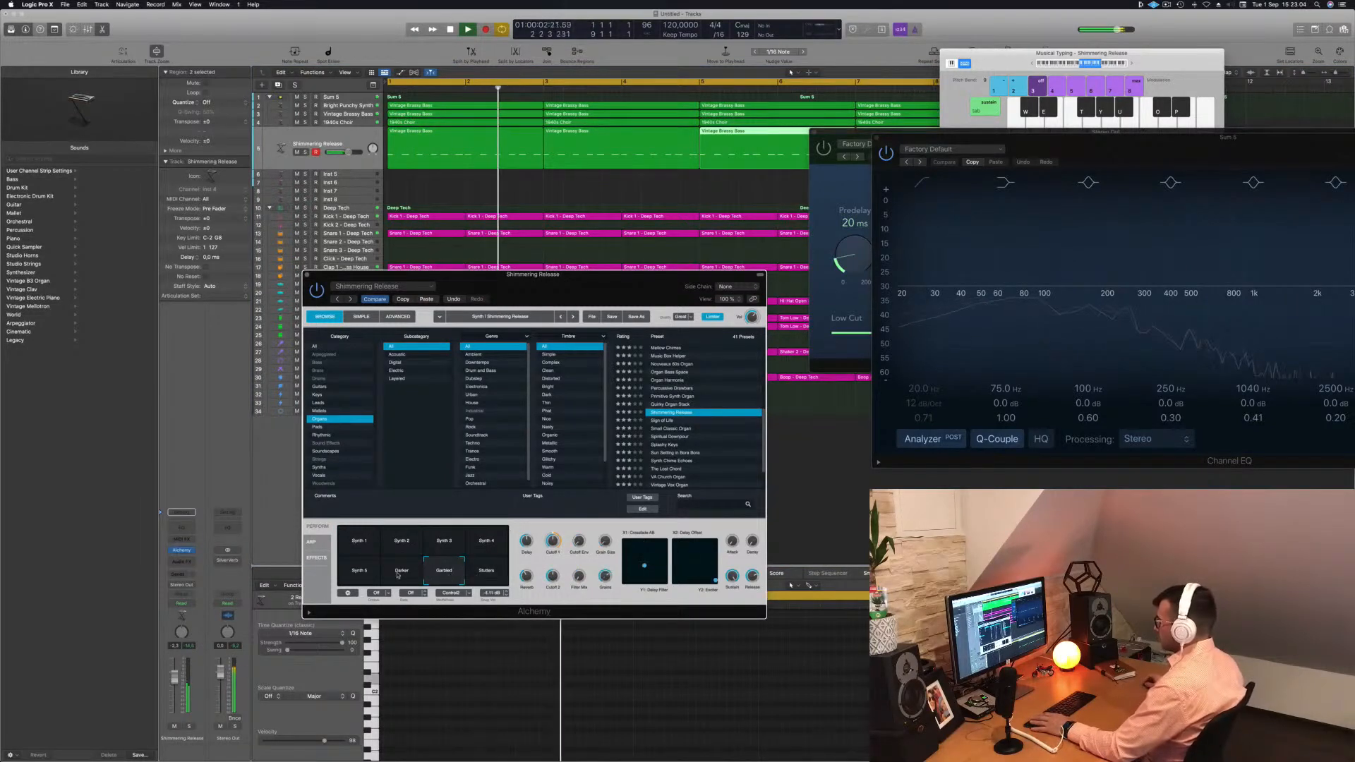
{"action": "left_click", "coordinate": [399, 576]}
{"action": "left_click", "coordinate": [354, 576]}
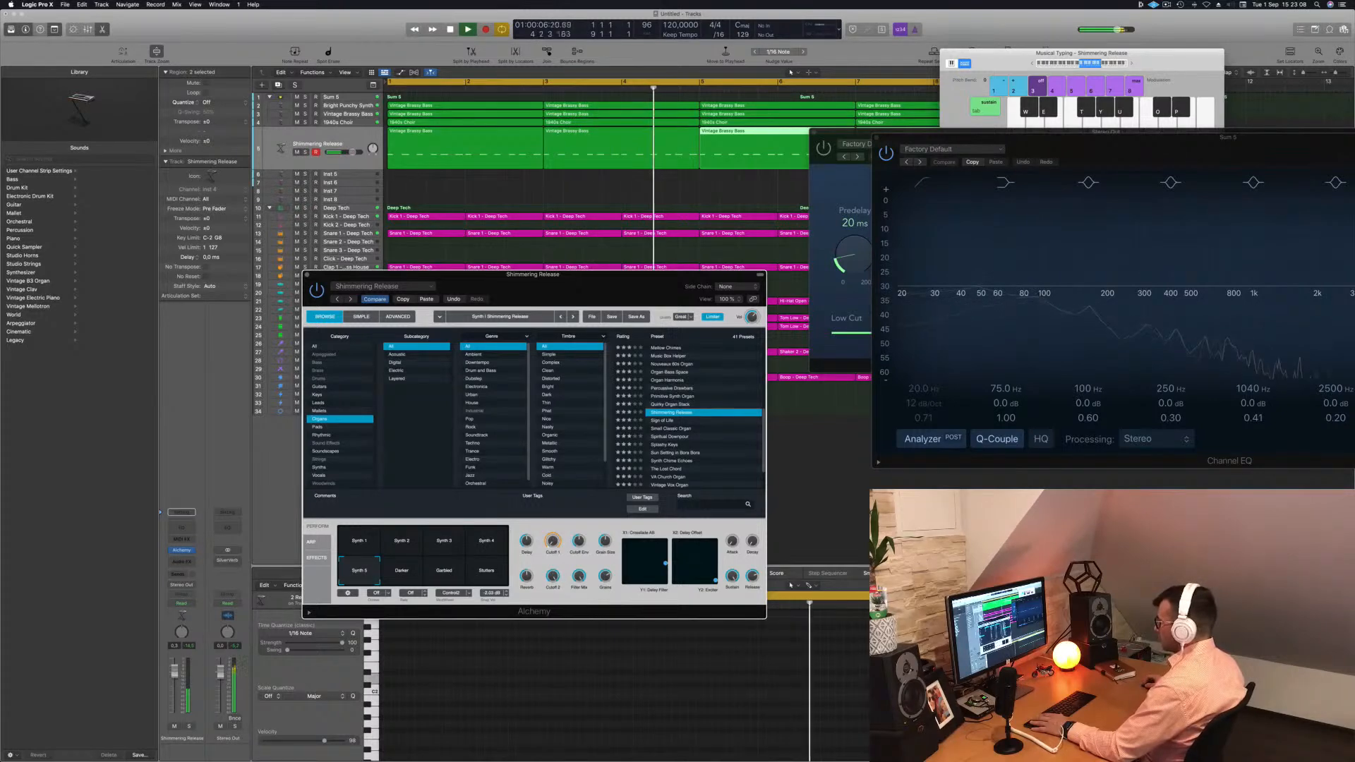
{"action": "left_click", "coordinate": [486, 544]}
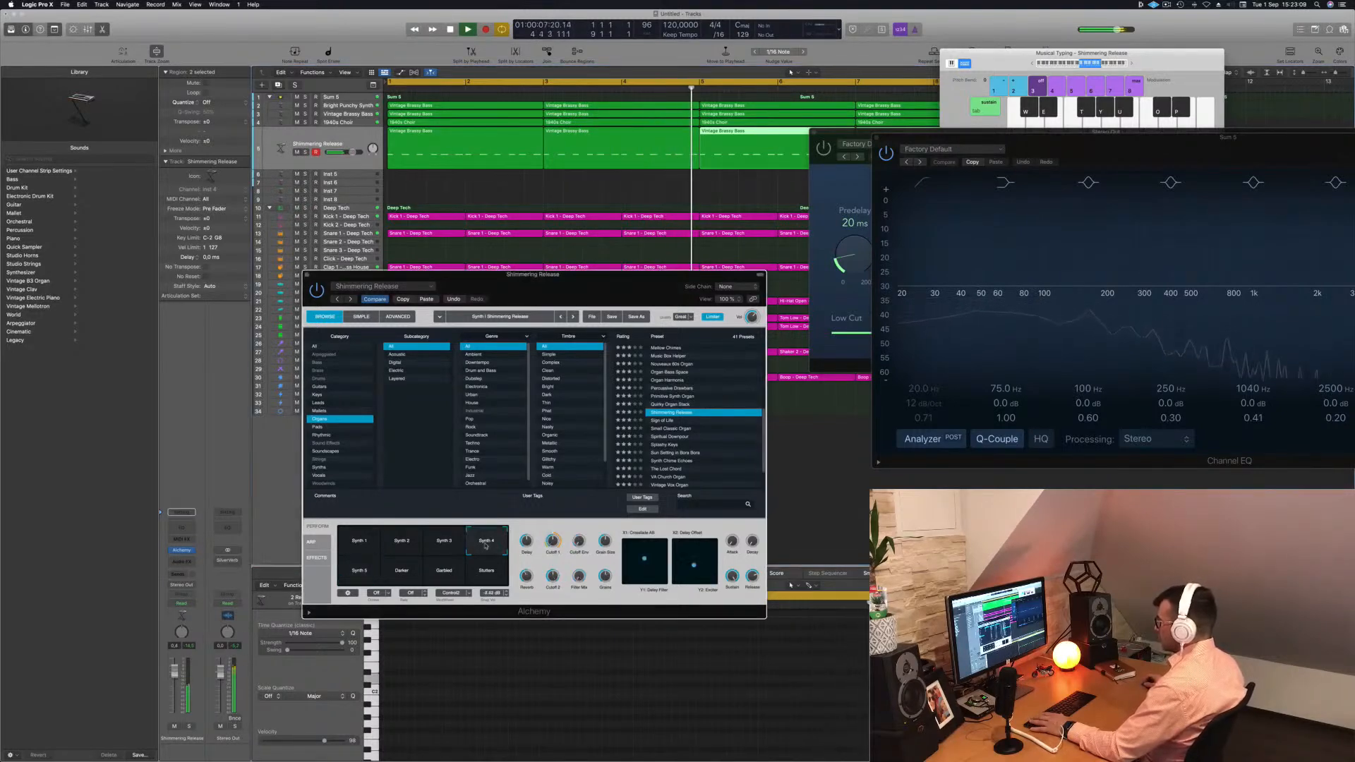
{"action": "left_click", "coordinate": [430, 544]}
{"action": "left_click", "coordinate": [400, 543]}
{"action": "left_click", "coordinate": [360, 542]}
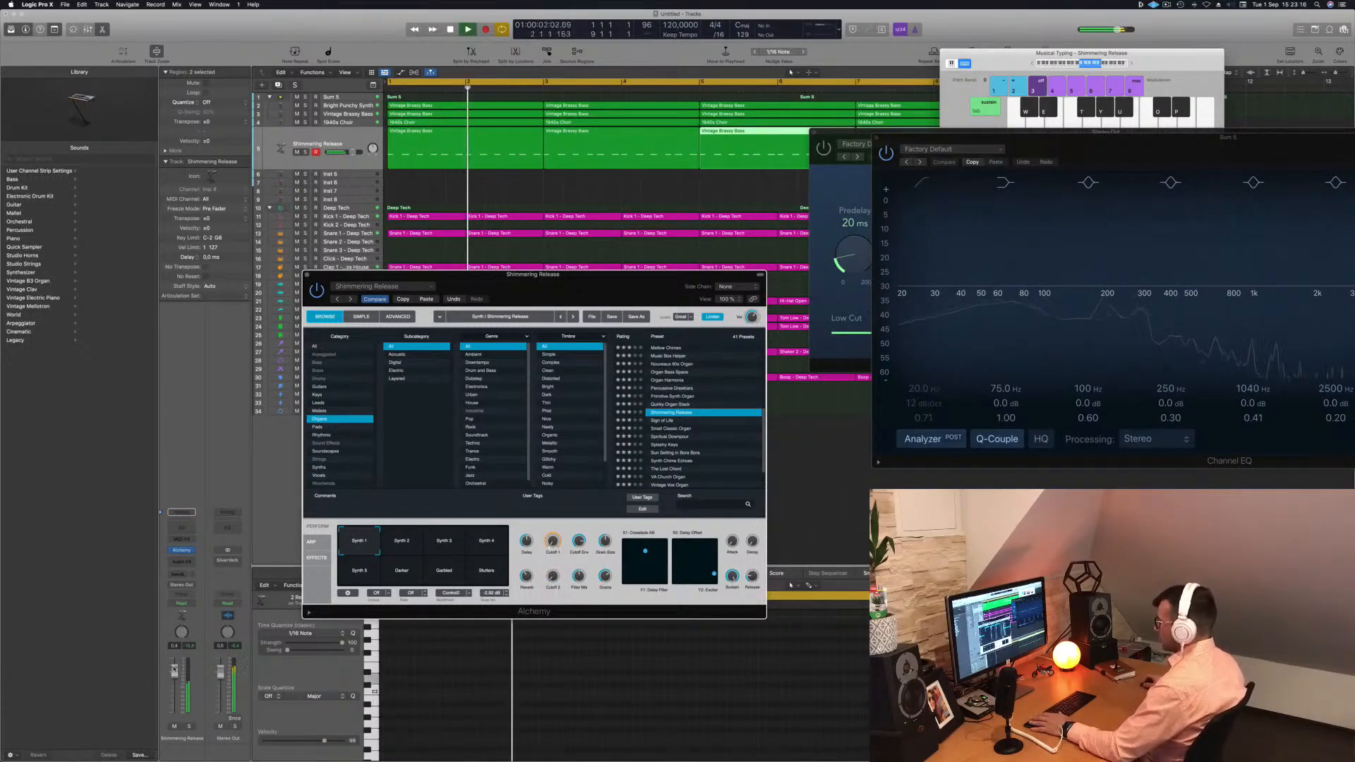
{"action": "left_click", "coordinate": [189, 729]}
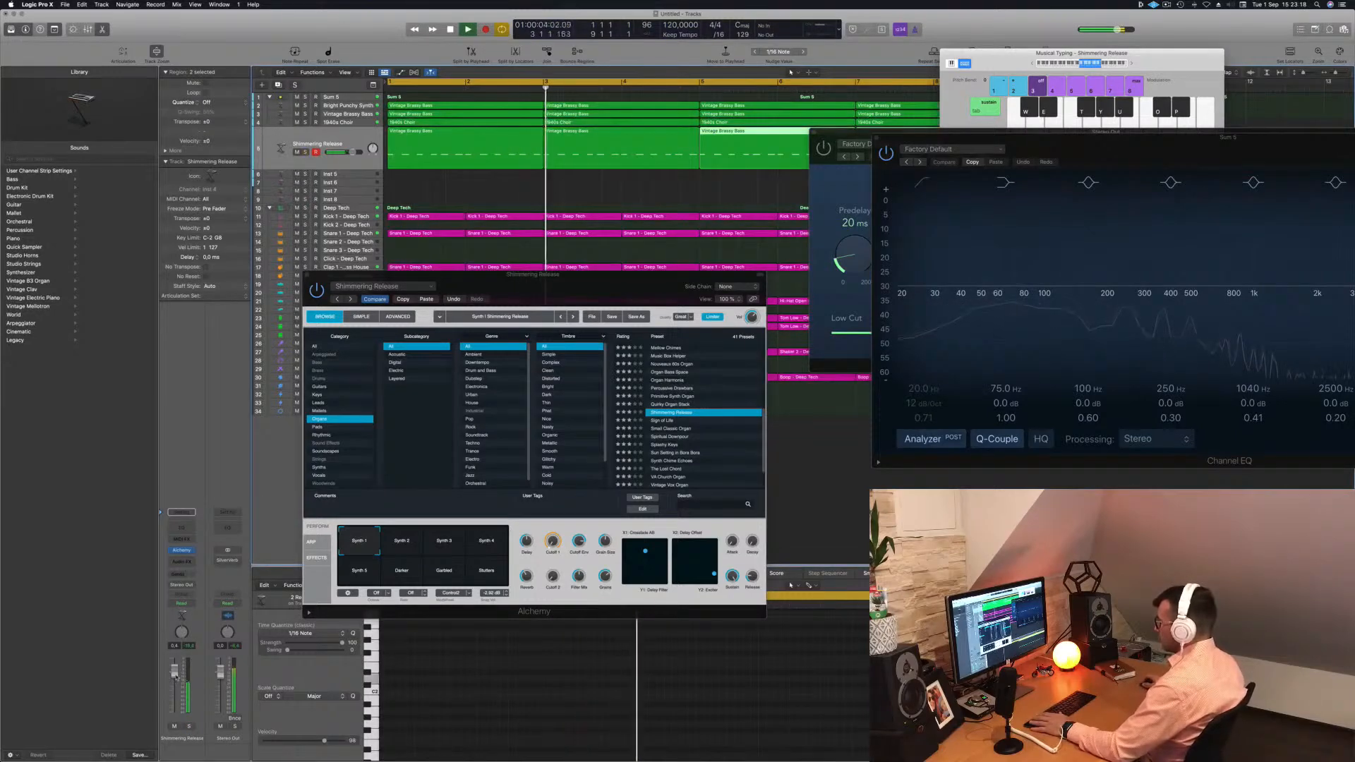
Step: Insert a Compressor on the Shimmering Release track and set its side chain to Kick 1 - Deep Tech
{"action": "left_click_drag", "start_coordinate": [535, 276], "coordinate": [1010, 287]}
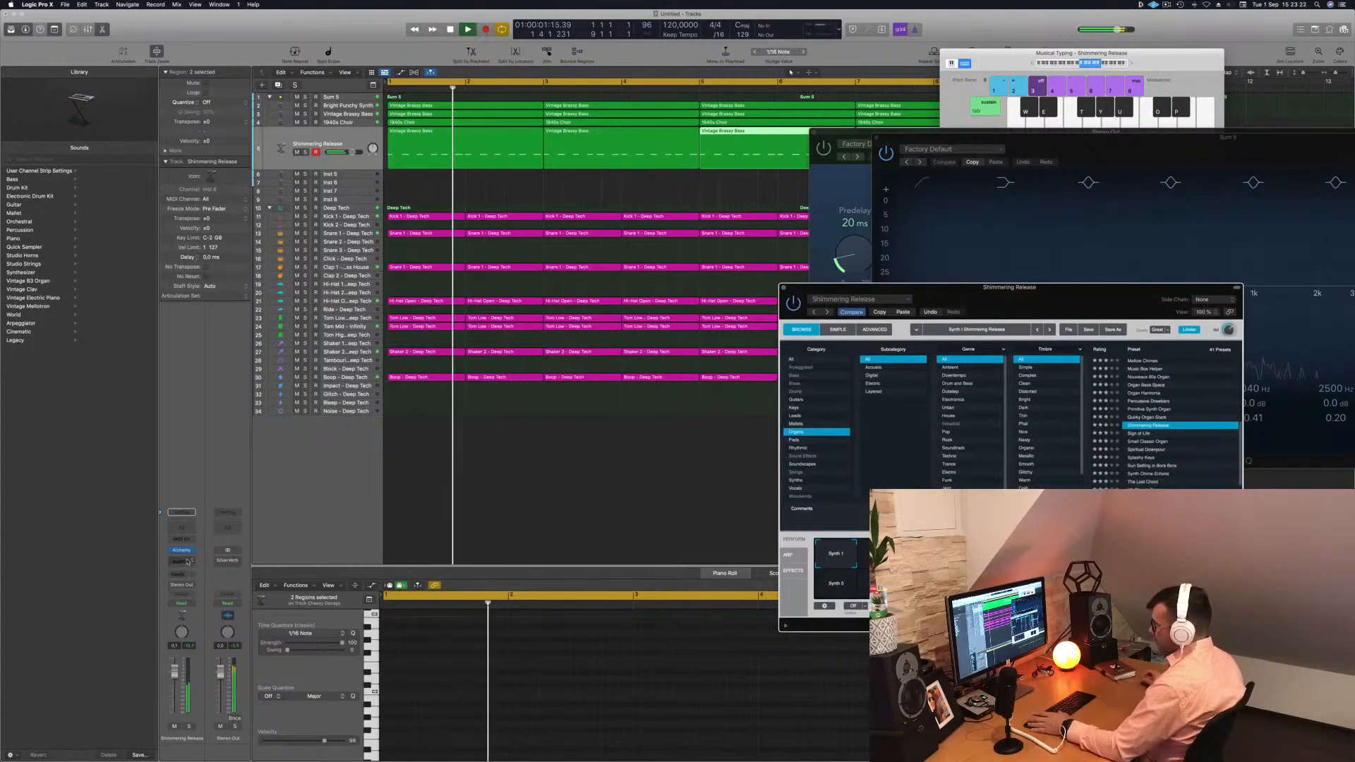
{"action": "left_click", "coordinate": [187, 573]}
{"action": "mouse_move", "coordinate": [205, 594]}
{"action": "left_click", "coordinate": [263, 594]}
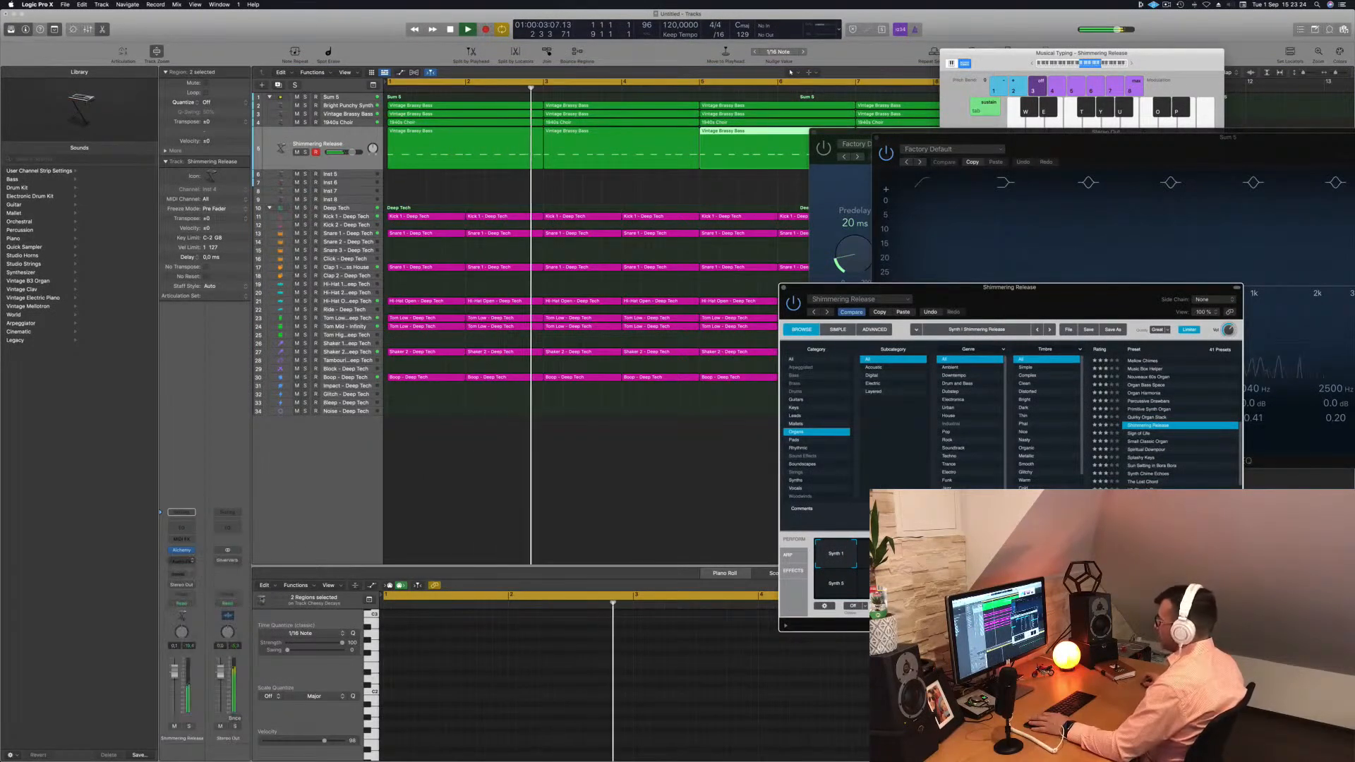
{"action": "left_click", "coordinate": [794, 125]}
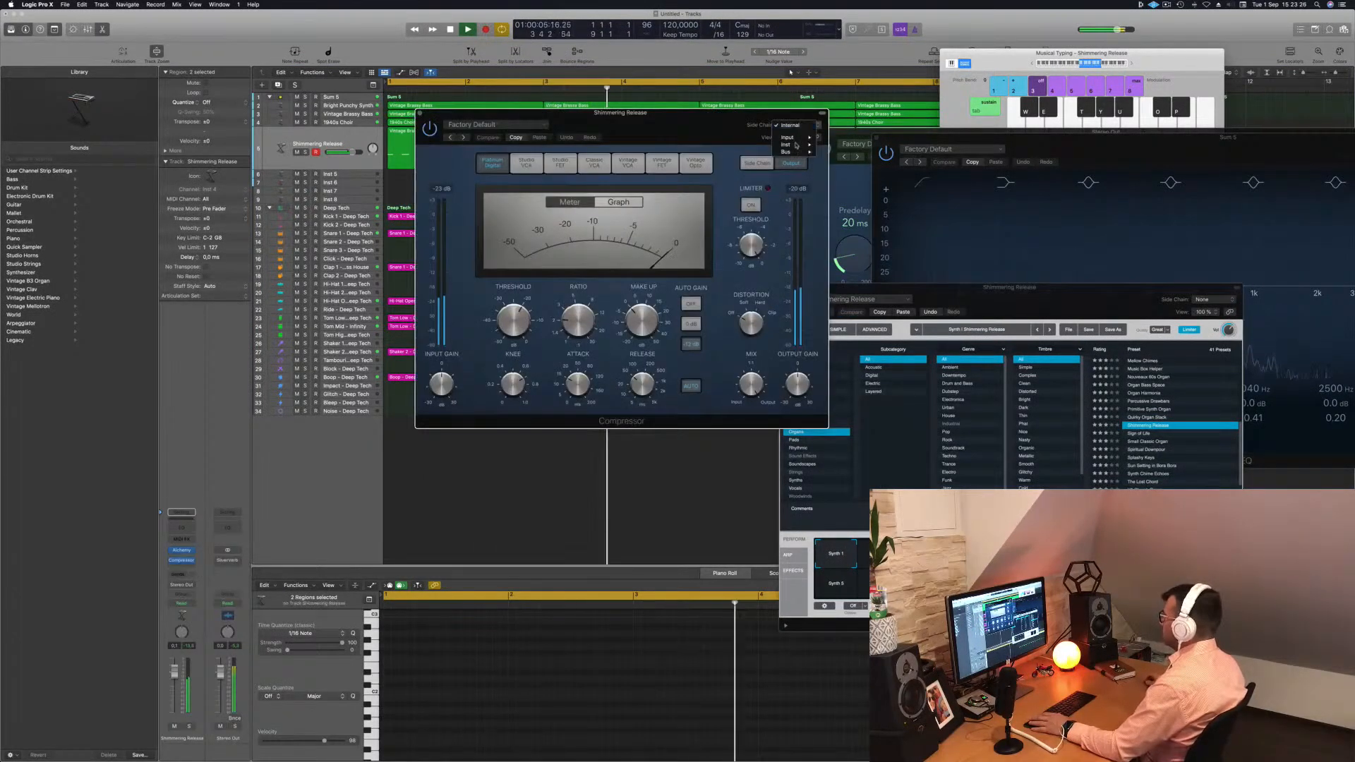
{"action": "mouse_move", "coordinate": [787, 151]}
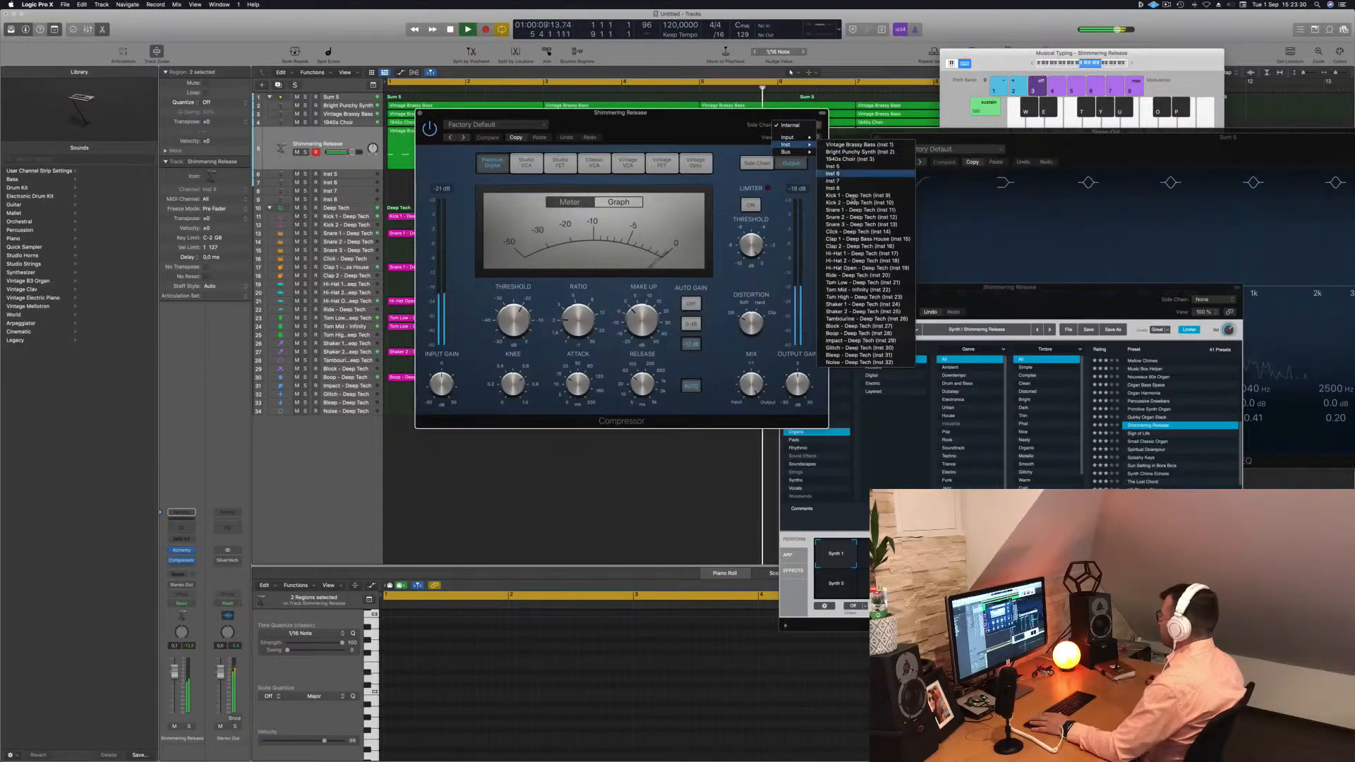
{"action": "left_click", "coordinate": [852, 196]}
Step: Adjust the Compressor's ratio and set its threshold to about -23 dB with the loop playing
{"action": "left_click_drag", "start_coordinate": [684, 118], "coordinate": [718, 132]}
{"action": "key", "text": "space"}
{"action": "left_click_drag", "start_coordinate": [619, 334], "coordinate": [620, 312]}
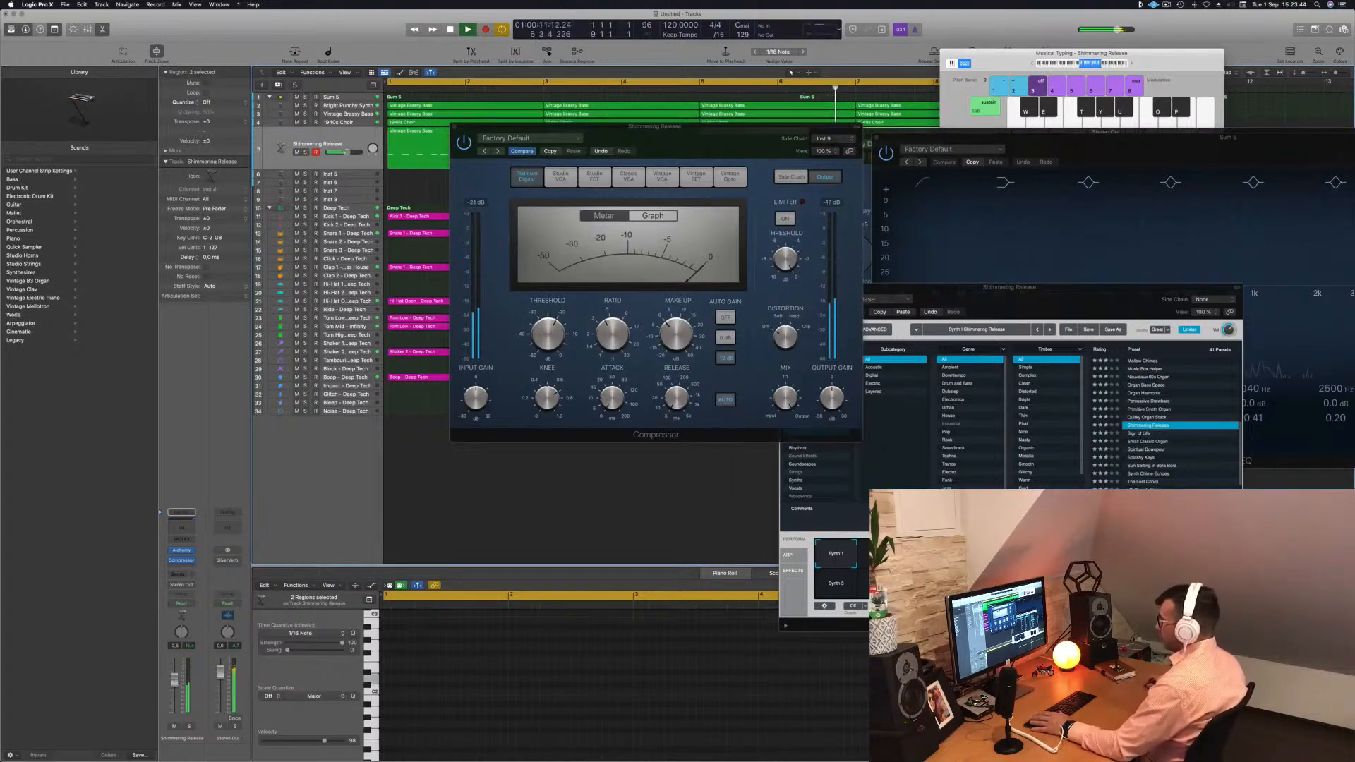
{"action": "left_click_drag", "start_coordinate": [554, 335], "coordinate": [553, 341]}
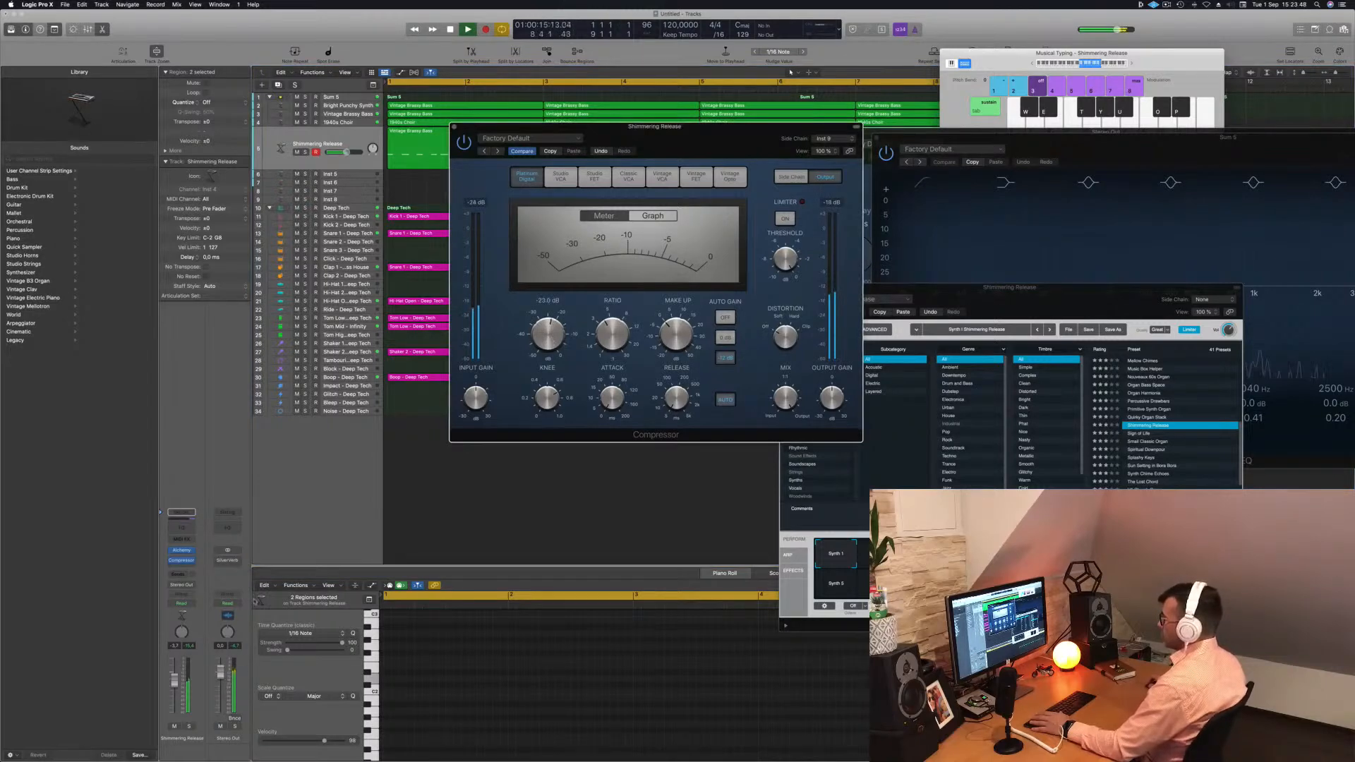
Step: Fine-tune the Shimmering Release channel volume and close its Compressor window
{"action": "left_click_drag", "start_coordinate": [174, 680], "coordinate": [174, 683]}
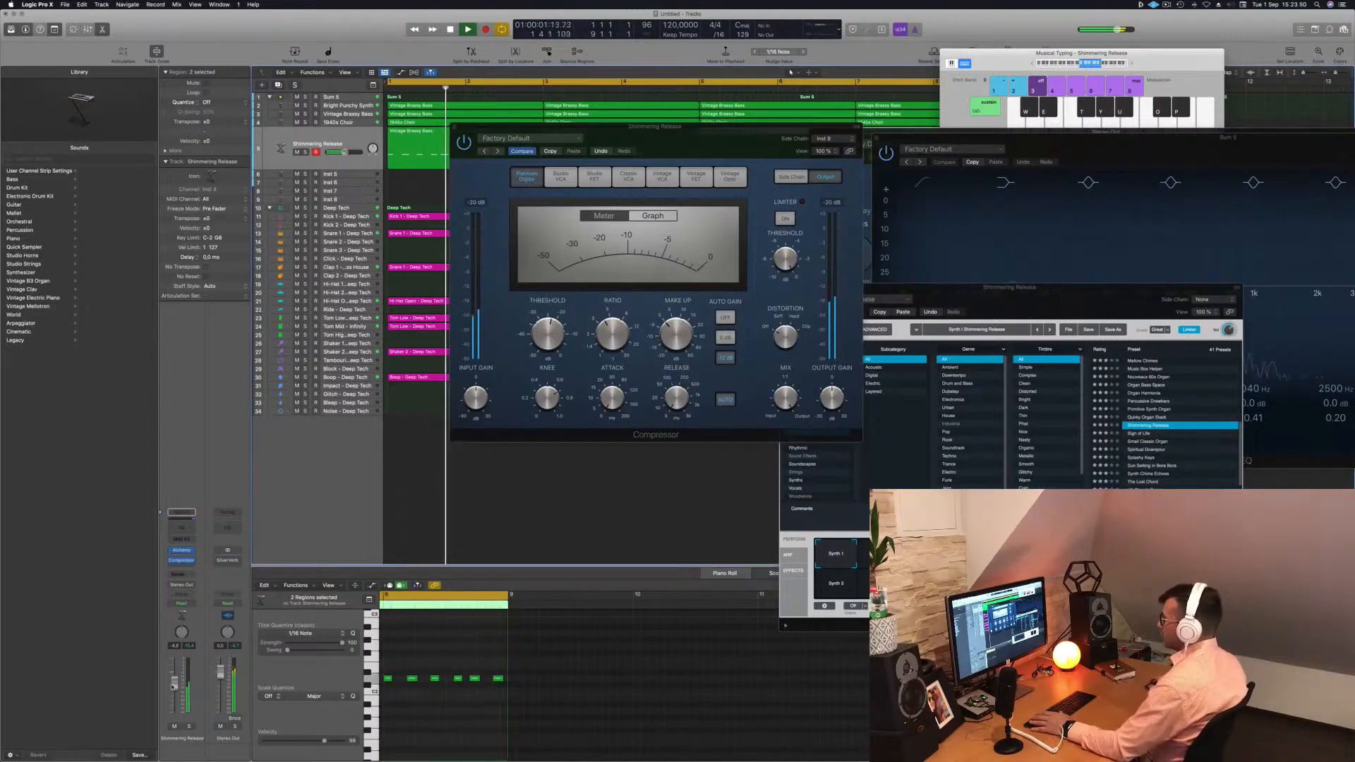
{"action": "left_click", "coordinate": [455, 128]}
{"action": "left_click", "coordinate": [379, 151]}
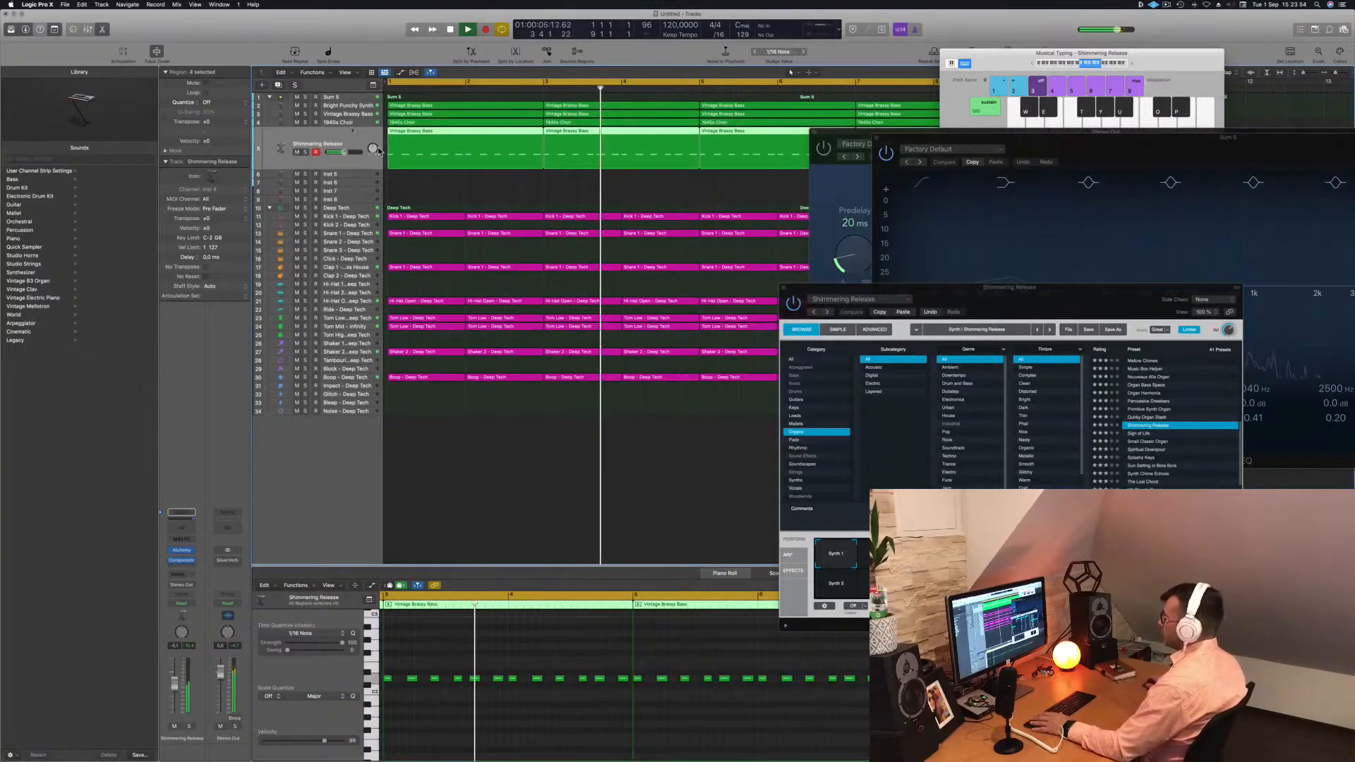
Step: Select the 1940s Choir track, and clear the remaining plug-in windows and Musical Typing away from the arrangement
{"action": "left_click", "coordinate": [362, 123]}
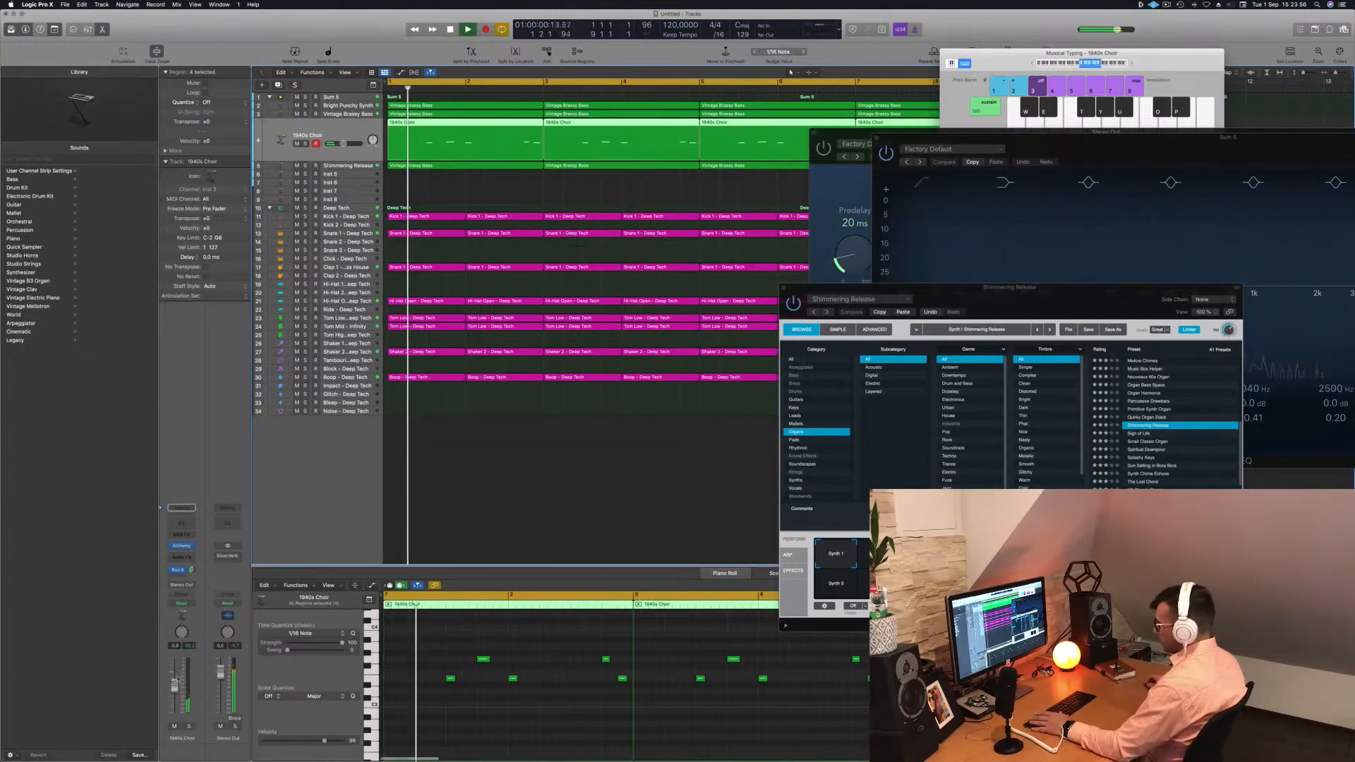
{"action": "left_click_drag", "start_coordinate": [785, 289], "coordinate": [558, 336]}
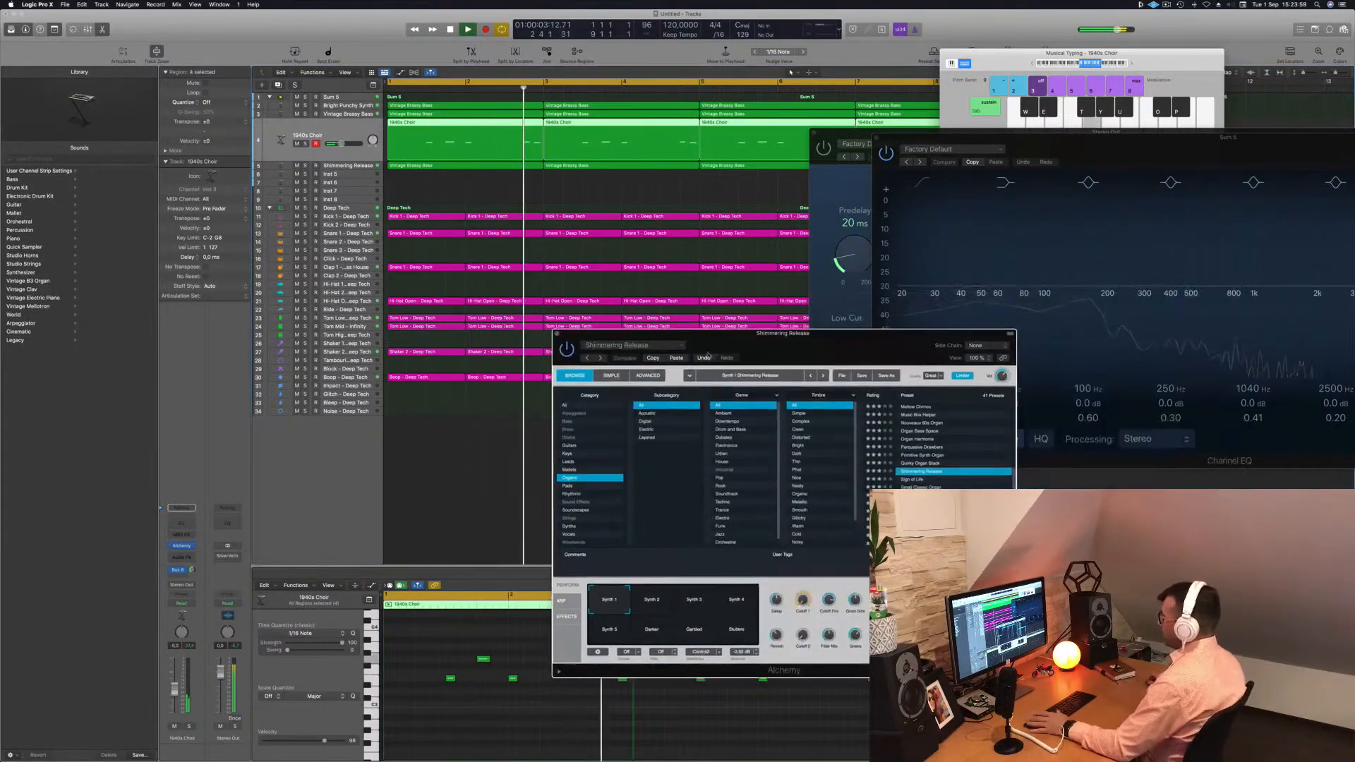
{"action": "left_click", "coordinate": [557, 334]}
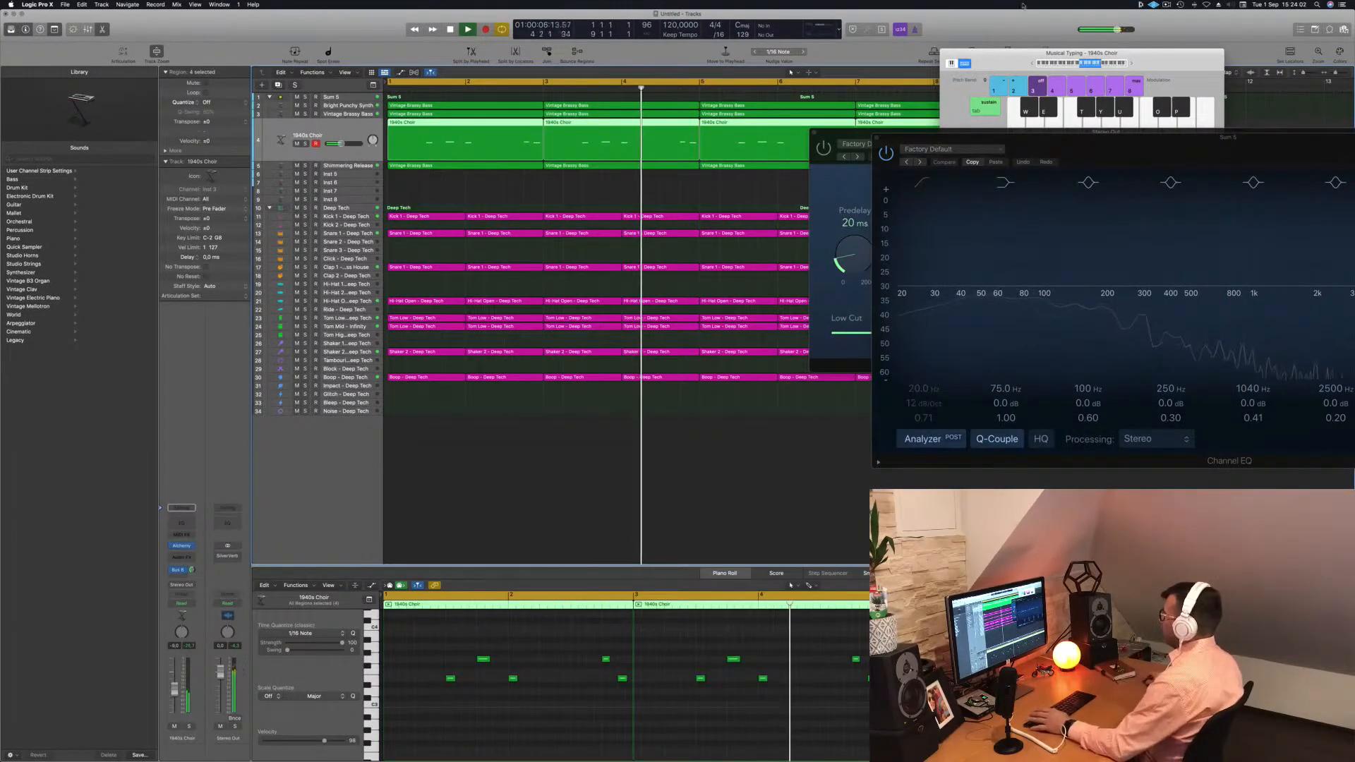
{"action": "left_click", "coordinate": [834, 139]}
{"action": "left_click_drag", "start_coordinate": [834, 140], "coordinate": [652, 223]}
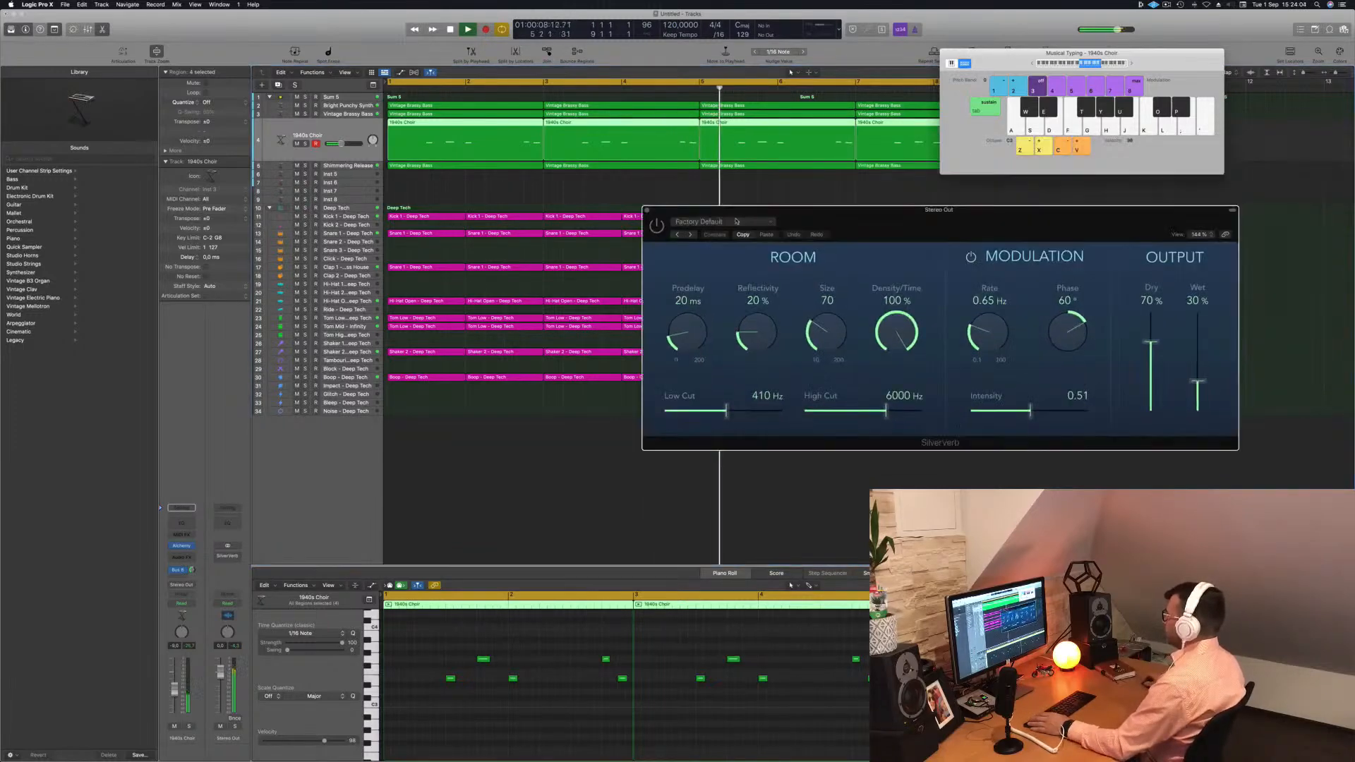
{"action": "left_click", "coordinate": [631, 216]}
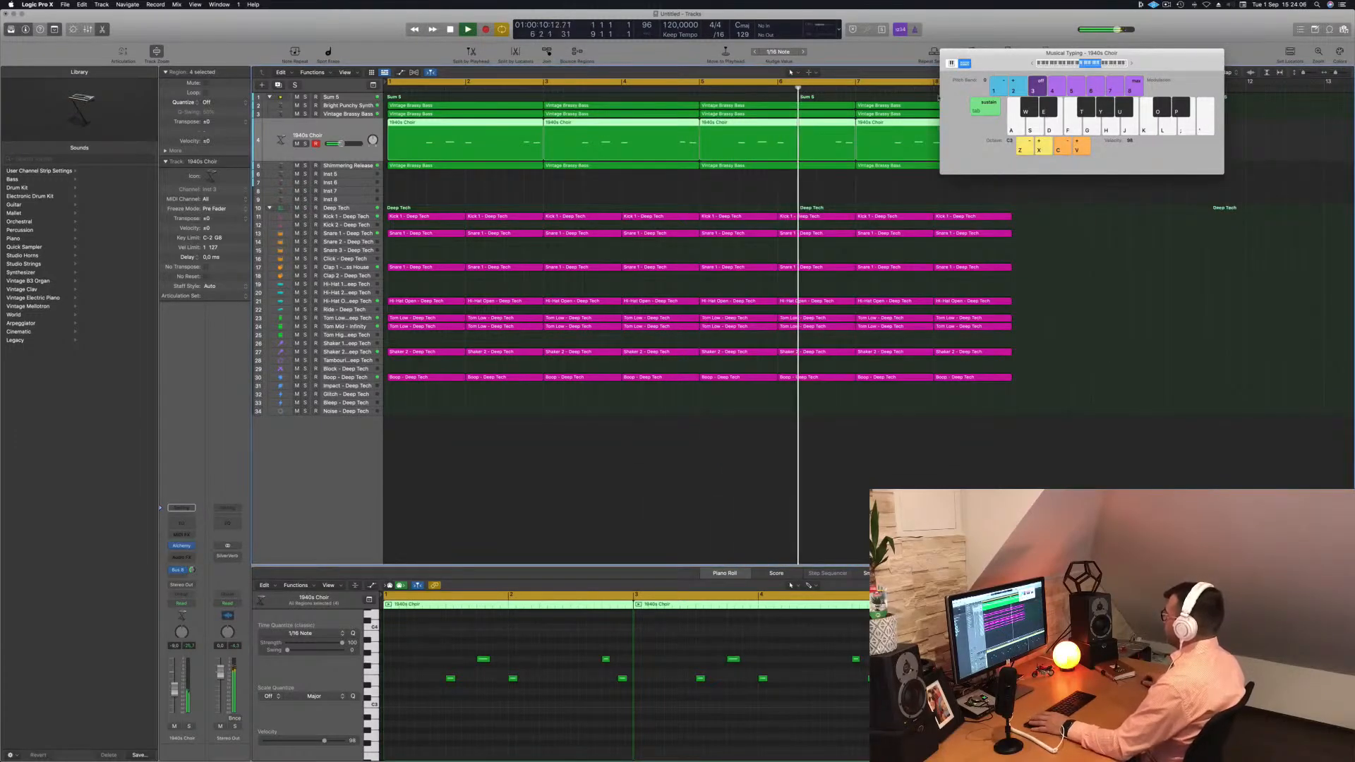
{"action": "left_click_drag", "start_coordinate": [1016, 52], "coordinate": [931, 312]}
Step: Check the playing loop with the Vintage Brassy Bass muted, also trying the Bright Punchy Synth mute, and restore the bass
{"action": "scroll", "coordinate": [610, 322], "scroll_direction": "up", "scroll_amount": 5}
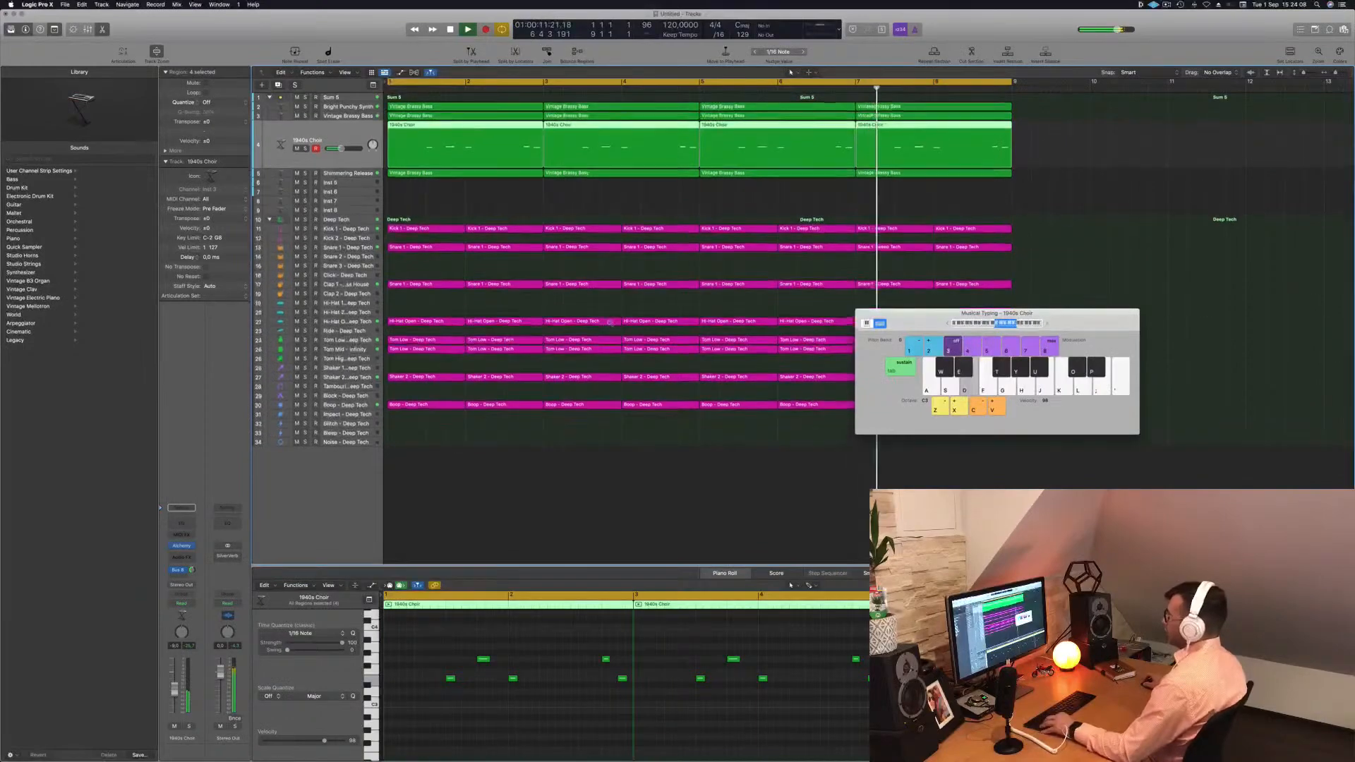
{"action": "scroll", "coordinate": [610, 322], "scroll_direction": "up", "scroll_amount": 6}
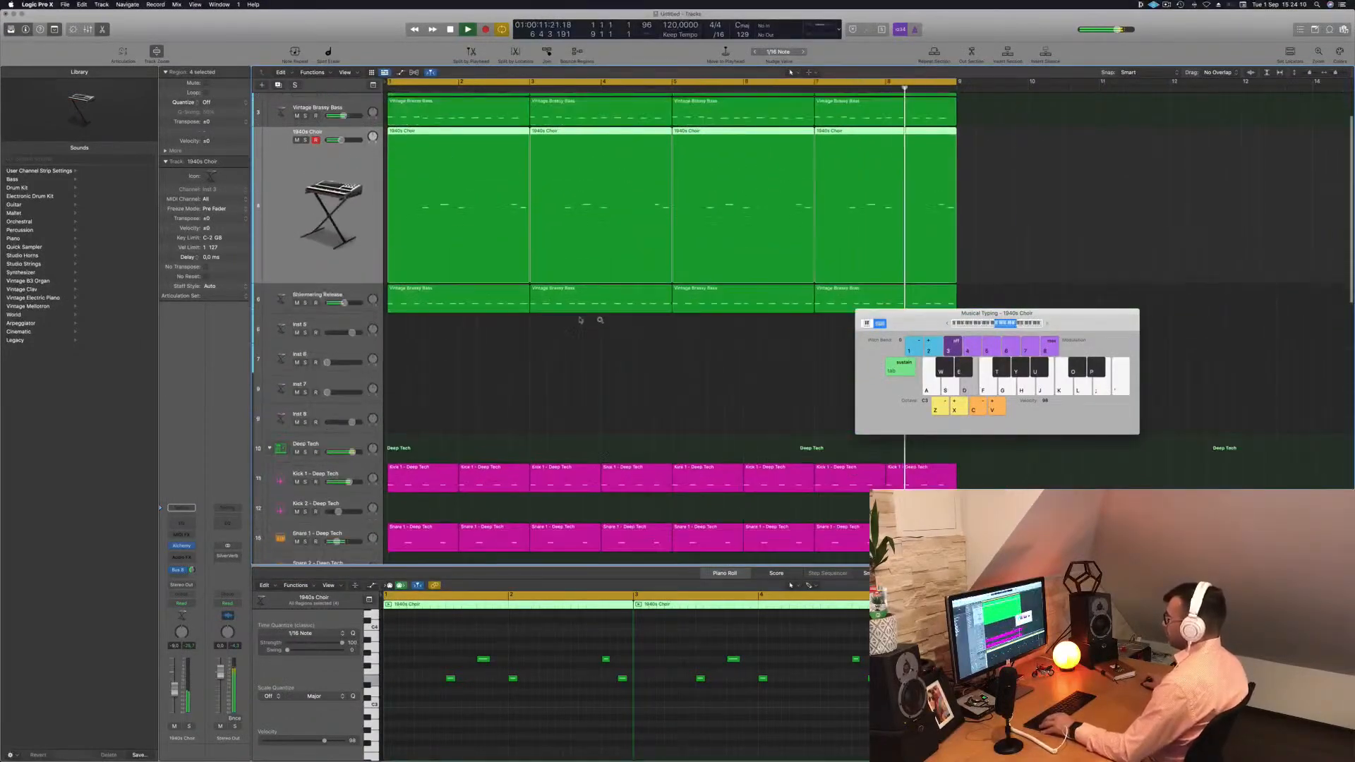
{"action": "scroll", "coordinate": [583, 323], "scroll_direction": "up", "scroll_amount": 3}
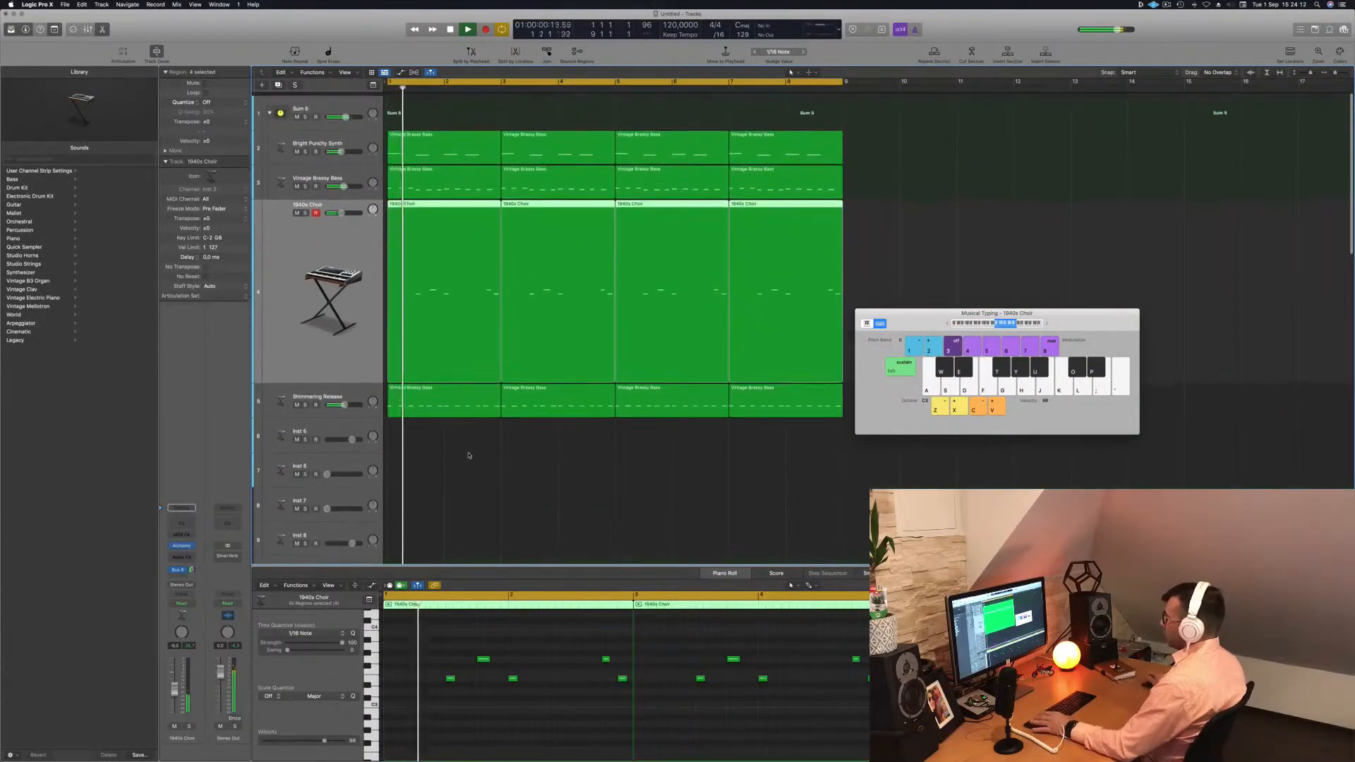
{"action": "left_click", "coordinate": [471, 454]}
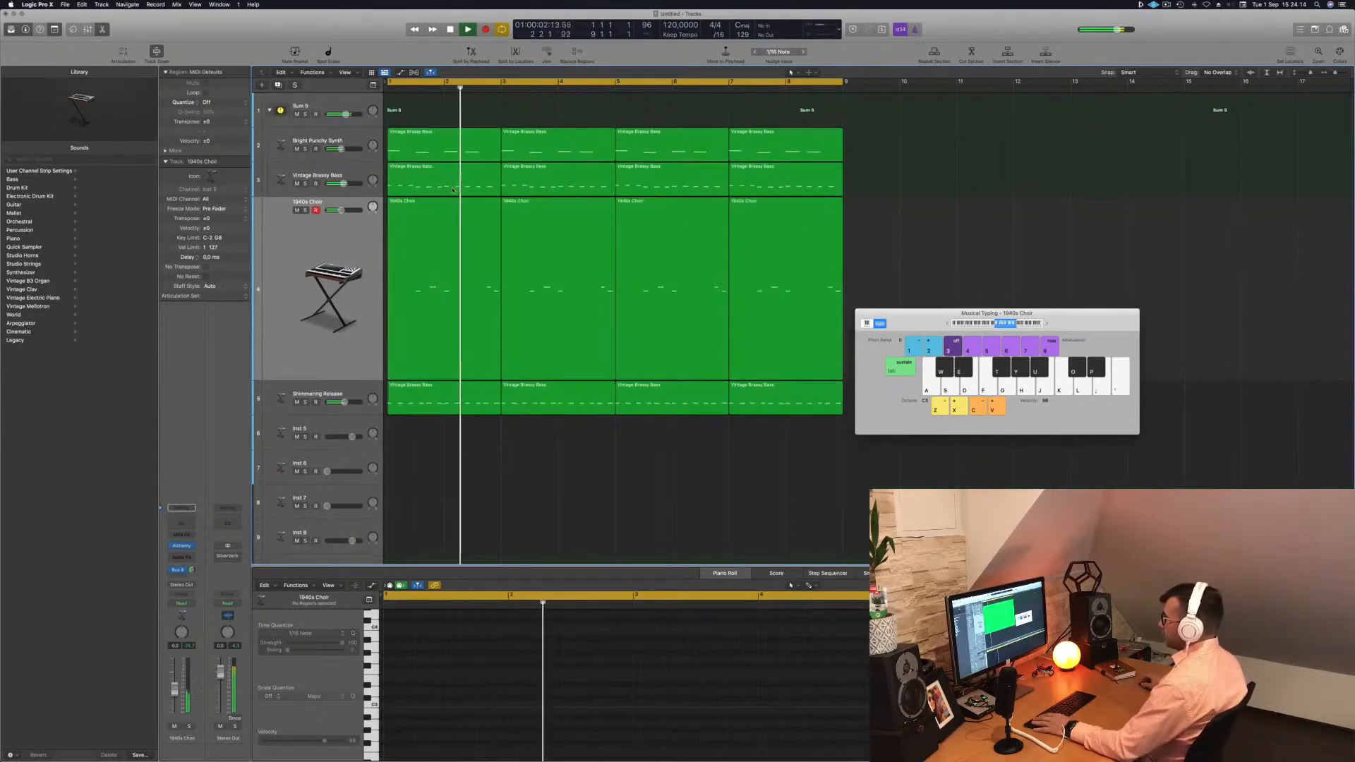
{"action": "left_click", "coordinate": [296, 183]}
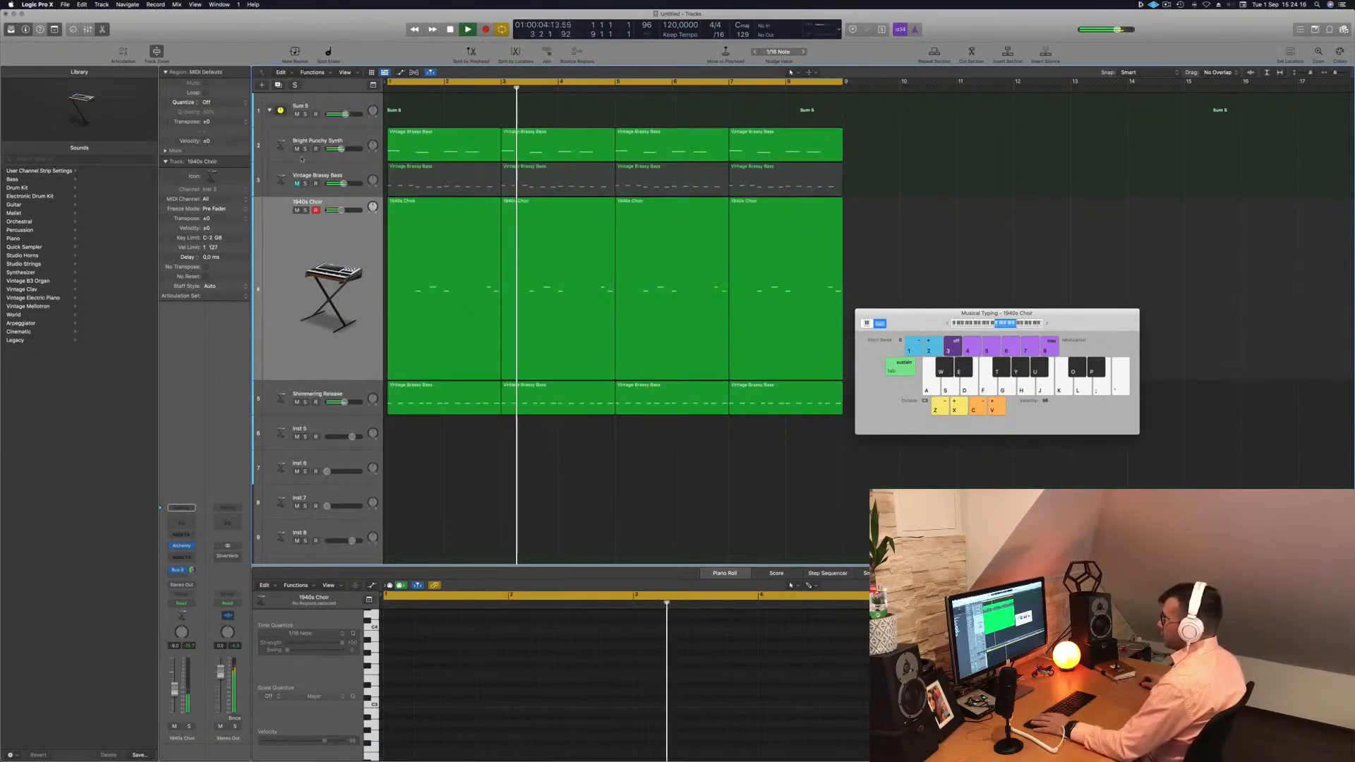
{"action": "left_click", "coordinate": [296, 149]}
{"action": "left_click", "coordinate": [298, 154]}
{"action": "left_click", "coordinate": [297, 142]}
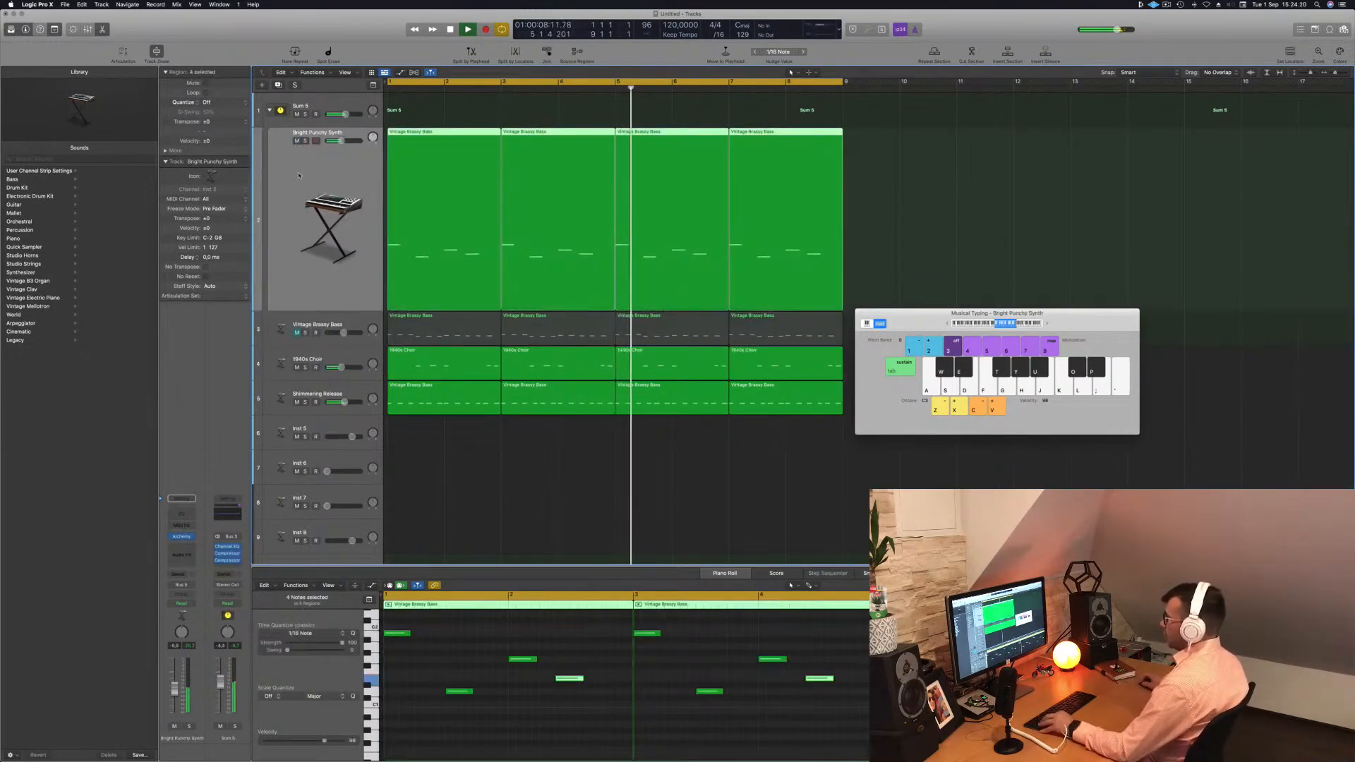
{"action": "key", "text": "super+Up"}
{"action": "key", "text": "super+Up"}
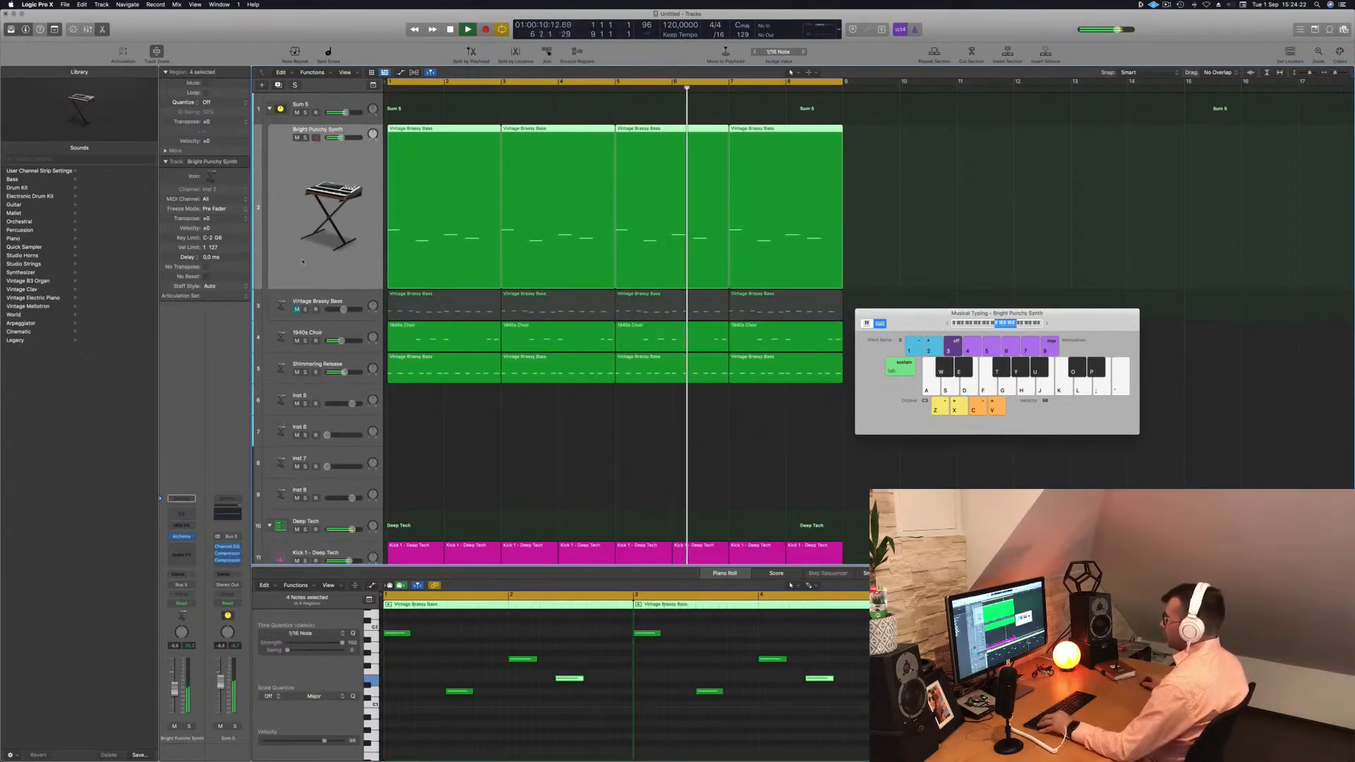
{"action": "key", "text": "super+Up"}
{"action": "key", "text": "super+Up"}
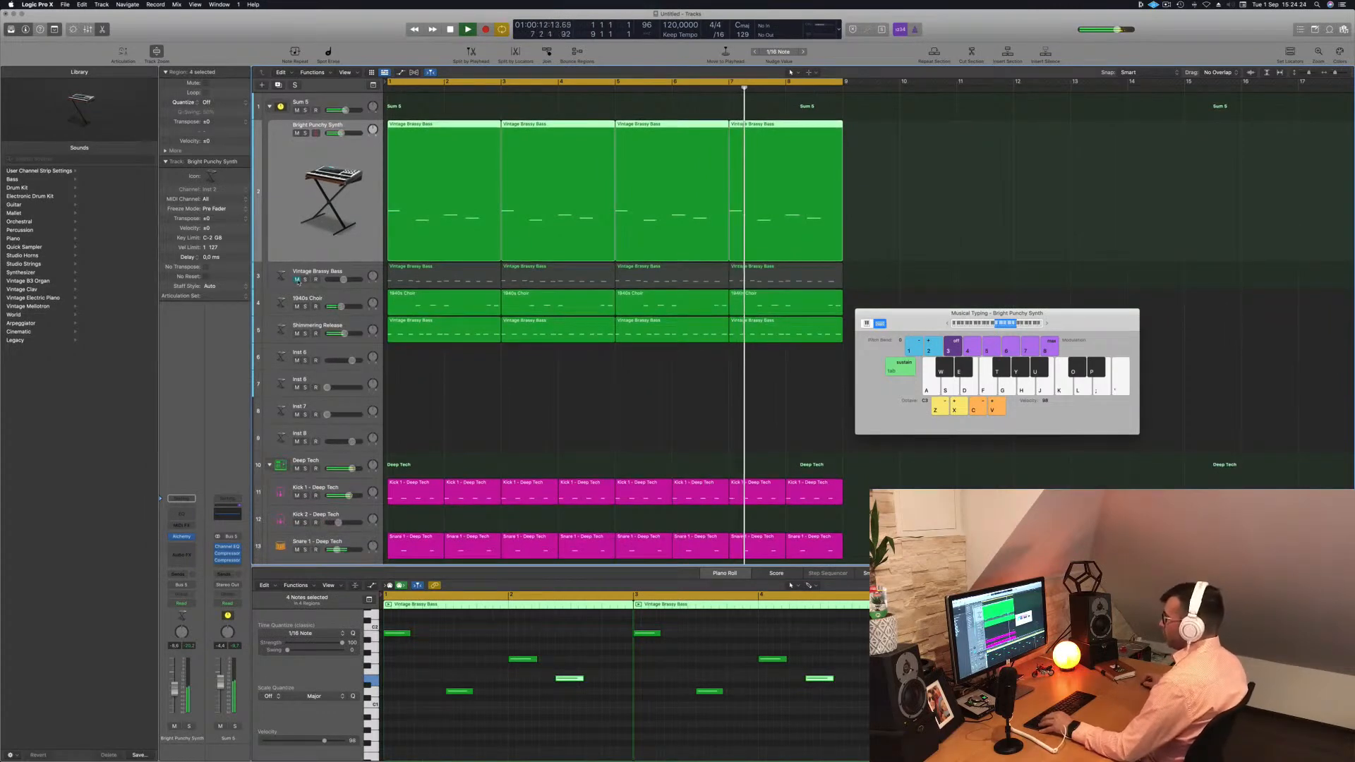
{"action": "left_click", "coordinate": [297, 280]}
Step: Select the Vintage Brassy Bass track and compare the loop again with it muted and unmuted
{"action": "left_click", "coordinate": [354, 270]}
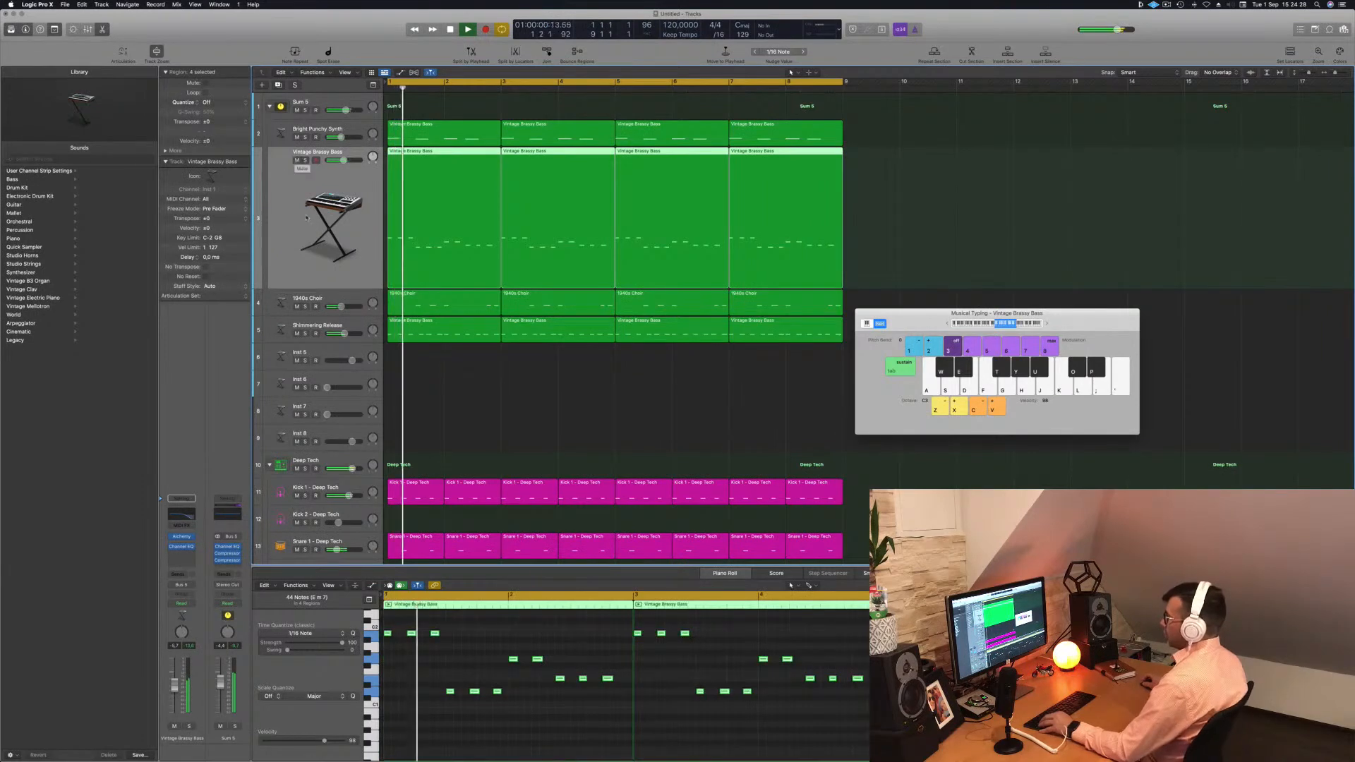
{"action": "left_click", "coordinate": [296, 161]}
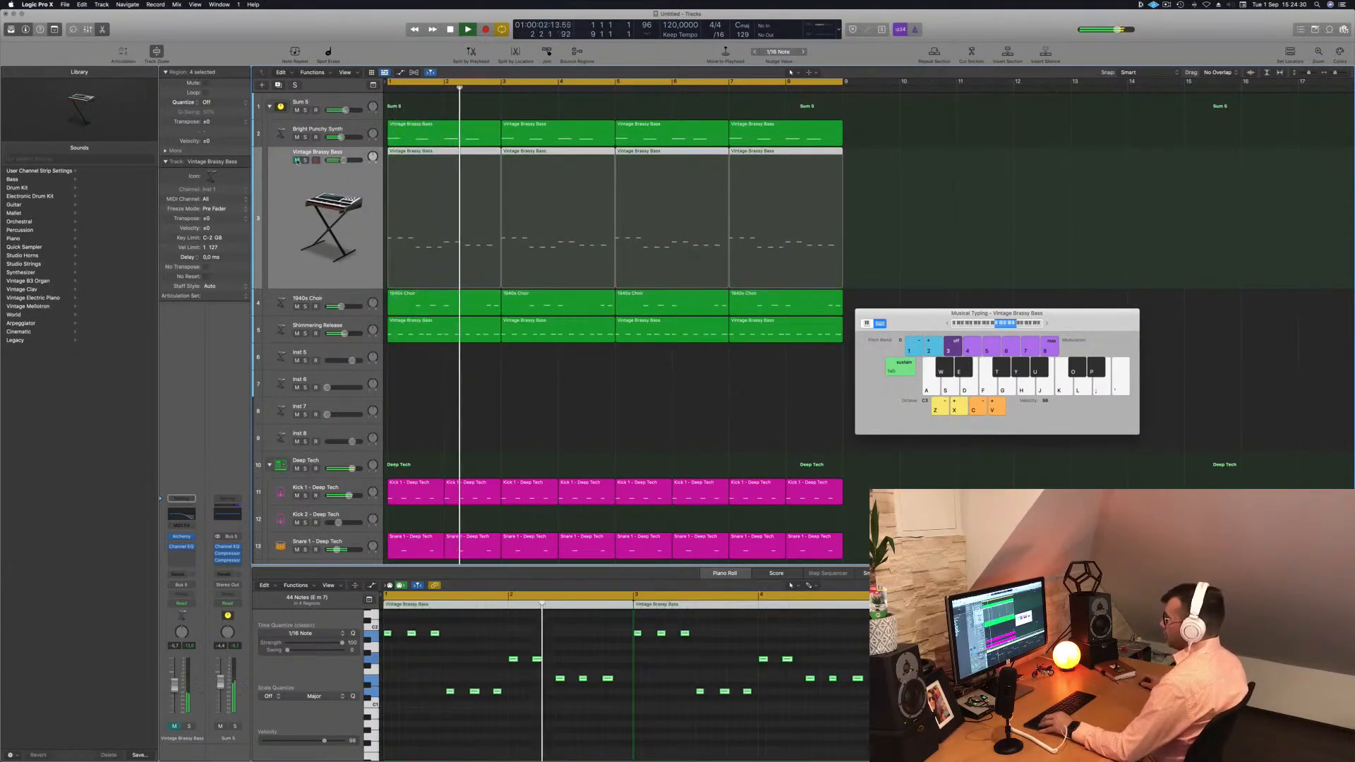
{"action": "left_click", "coordinate": [297, 160]}
{"action": "left_click_drag", "start_coordinate": [343, 287], "coordinate": [343, 282]}
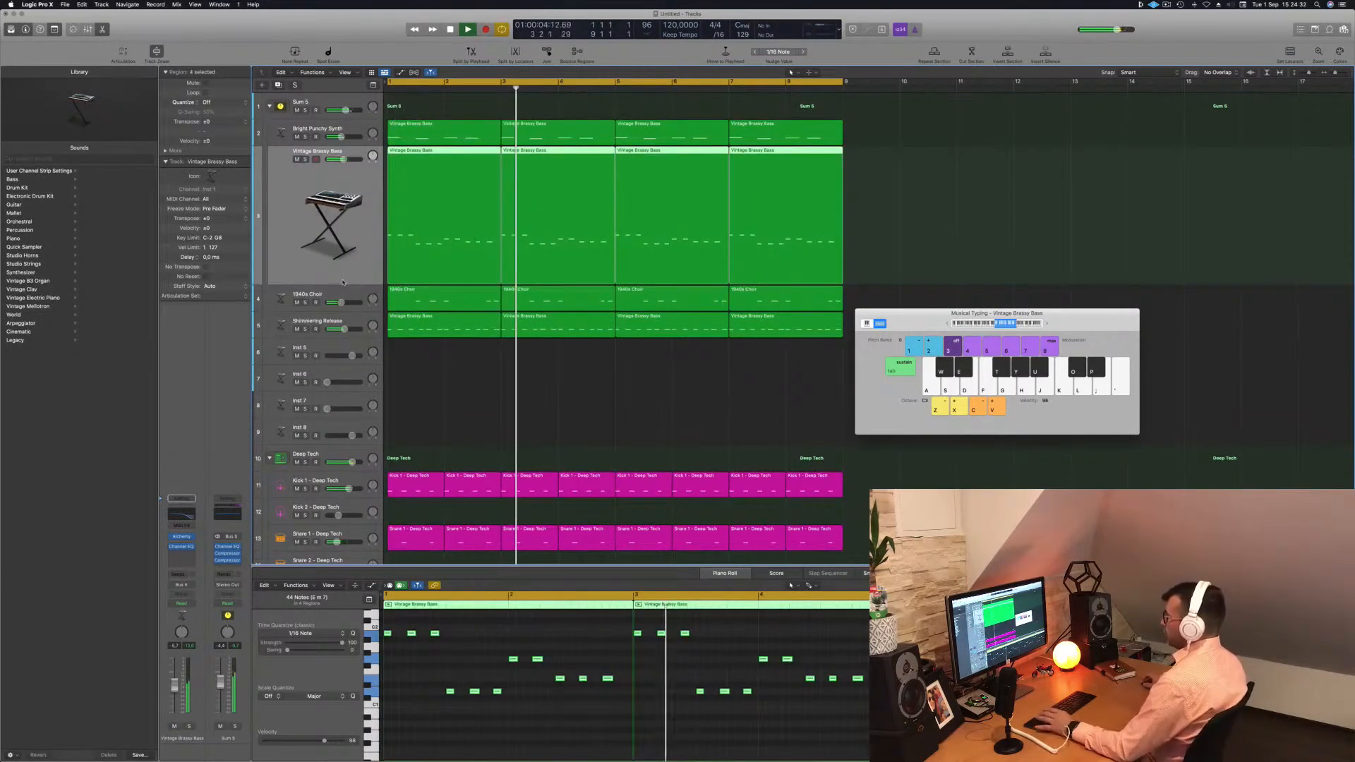
Step: Clear the region selection and mute the 1940s Choir track
{"action": "left_click", "coordinate": [421, 383]}
{"action": "scroll", "coordinate": [451, 362], "scroll_direction": "down", "scroll_amount": 1}
{"action": "left_click", "coordinate": [297, 300]}
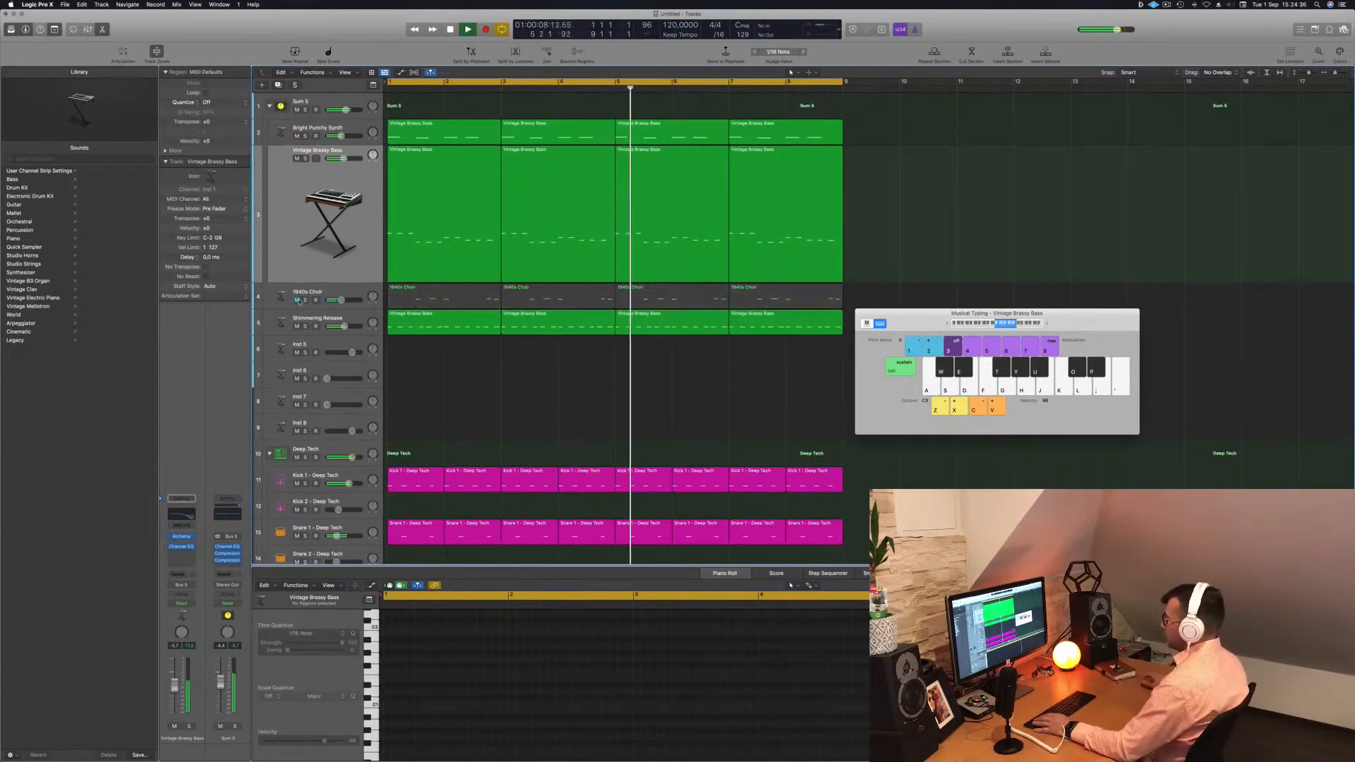
{"action": "scroll", "coordinate": [480, 410], "scroll_direction": "down", "scroll_amount": 1}
{"action": "scroll", "coordinate": [480, 410], "scroll_direction": "down", "scroll_amount": 2}
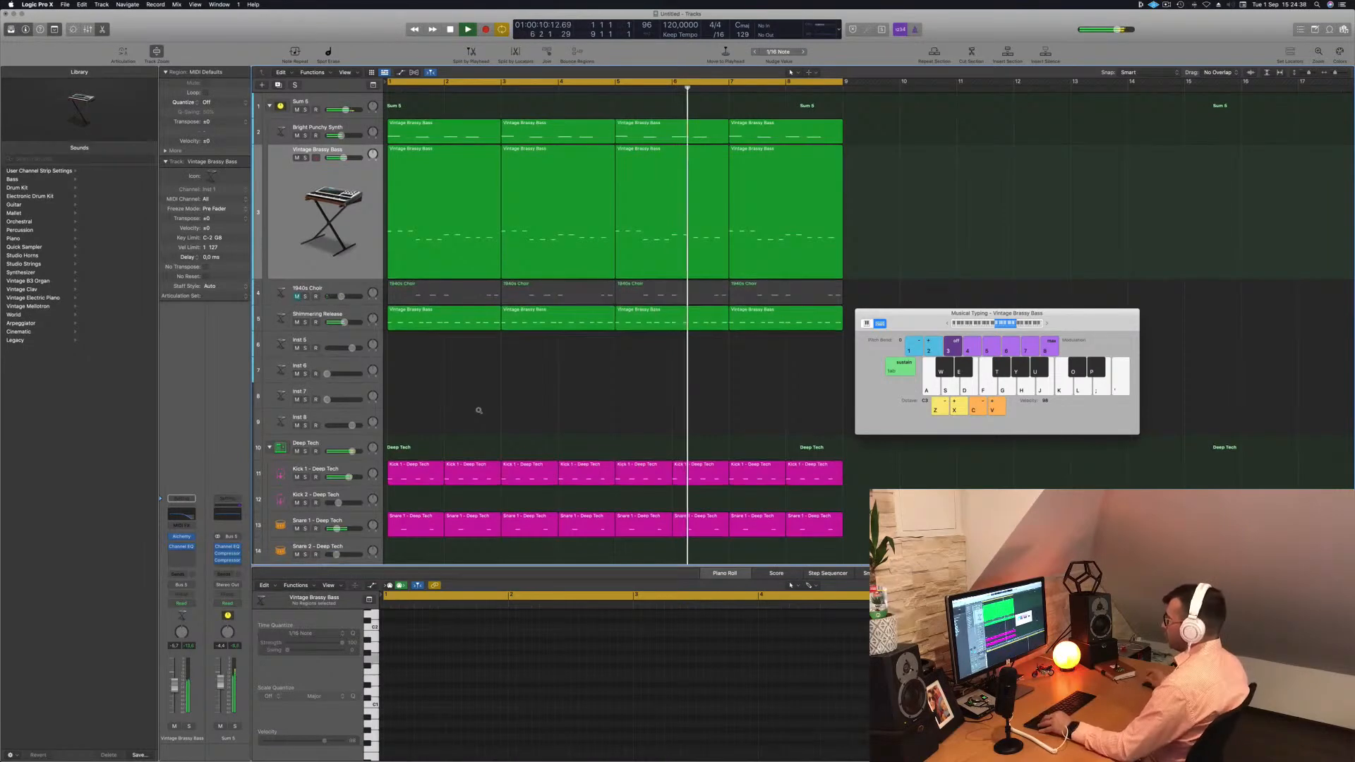
Step: Open Alchemy on the Inst 5 track and load the Fractal Strum preset from the Fast Attack pads
{"action": "left_click", "coordinate": [346, 316]}
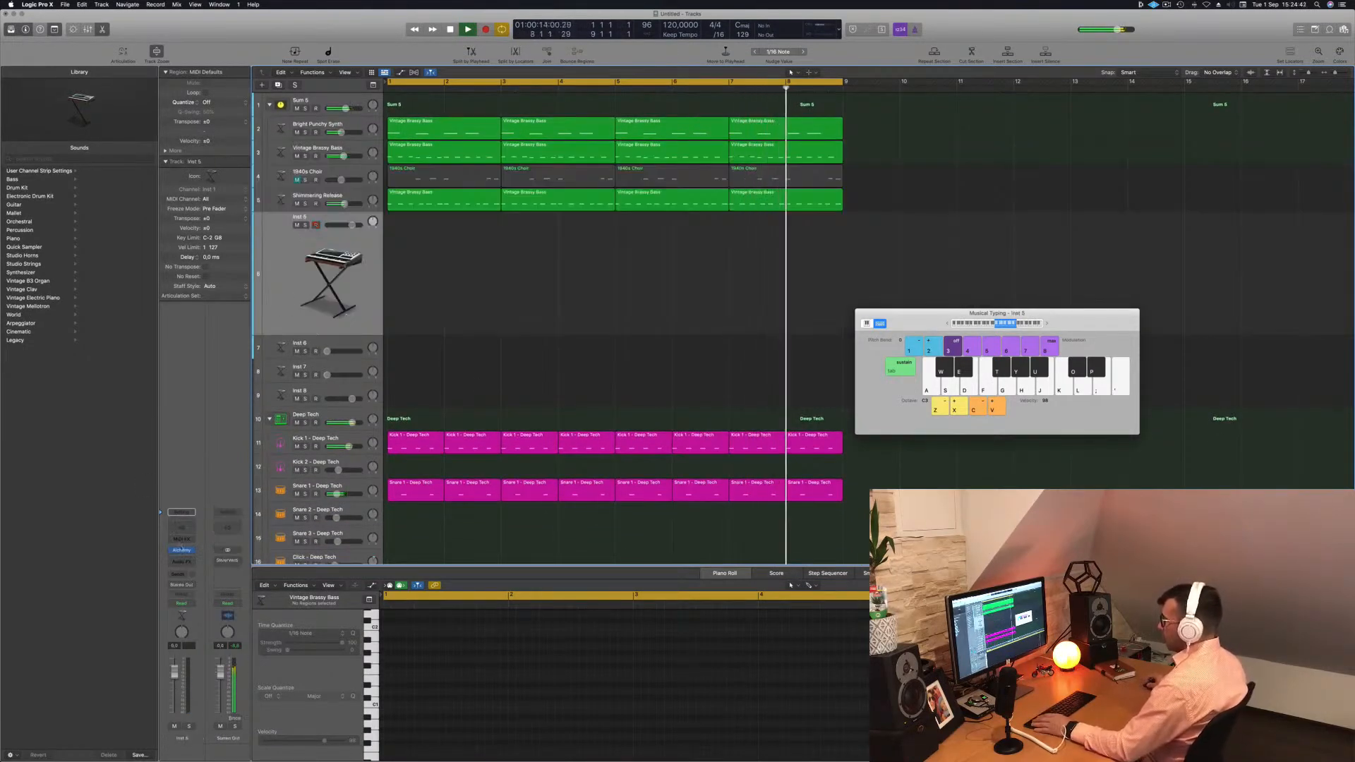
{"action": "left_click", "coordinate": [181, 550]}
{"action": "left_click_drag", "start_coordinate": [750, 136], "coordinate": [896, 190]}
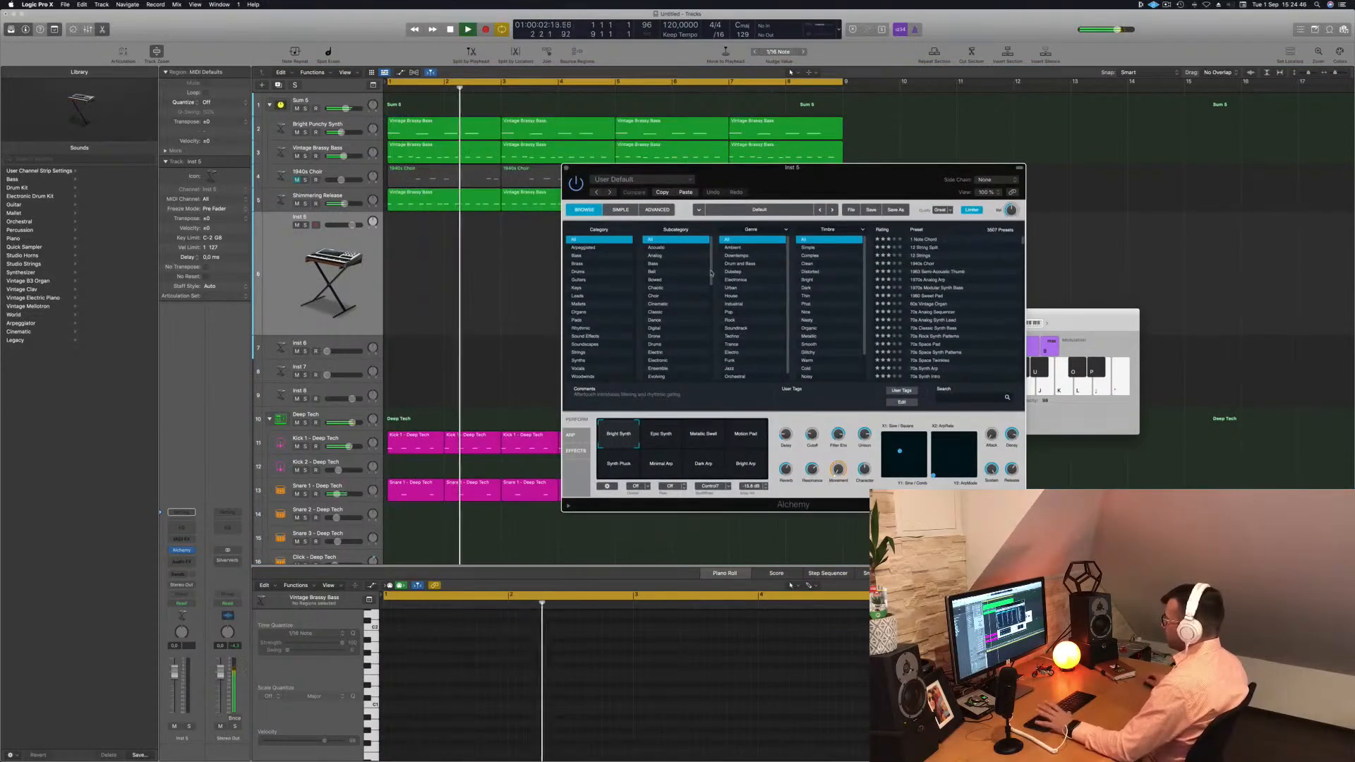
{"action": "left_click", "coordinate": [579, 321]}
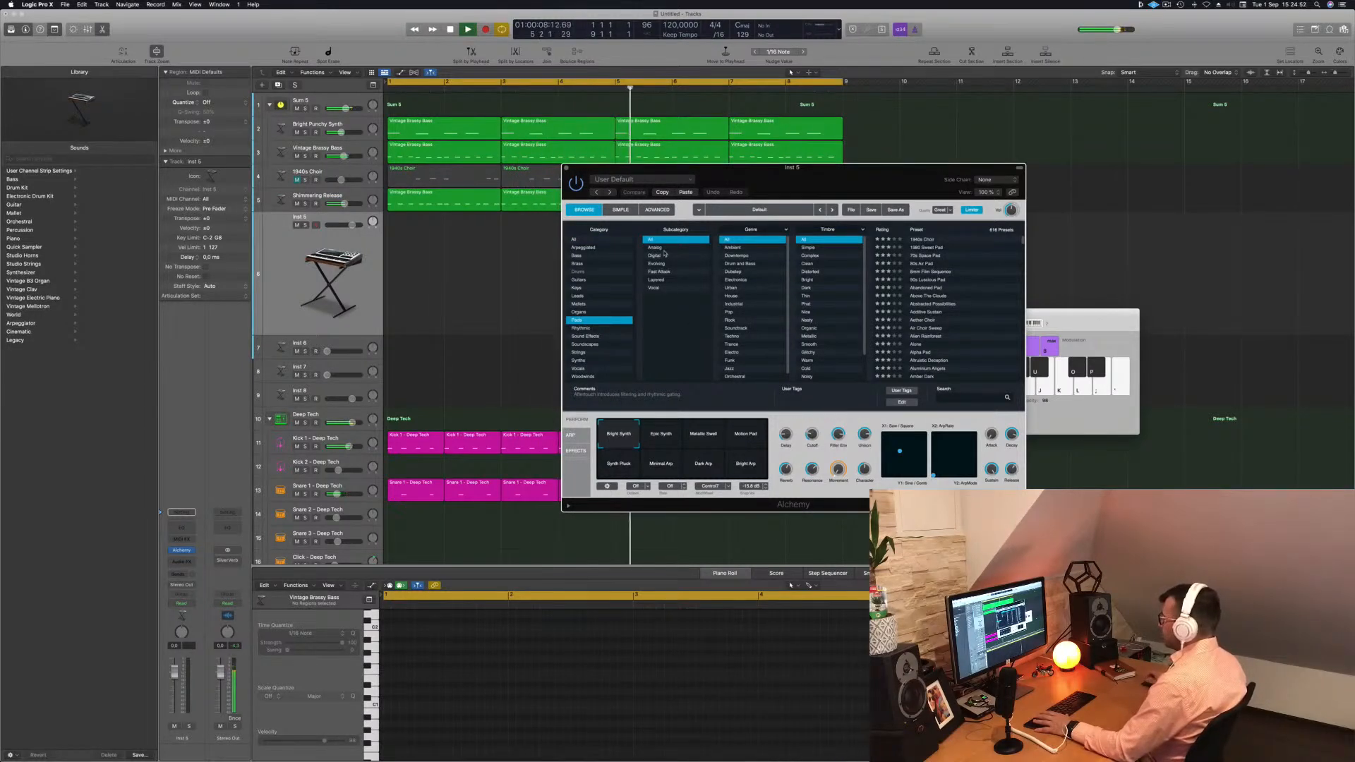
{"action": "left_click", "coordinate": [663, 272]}
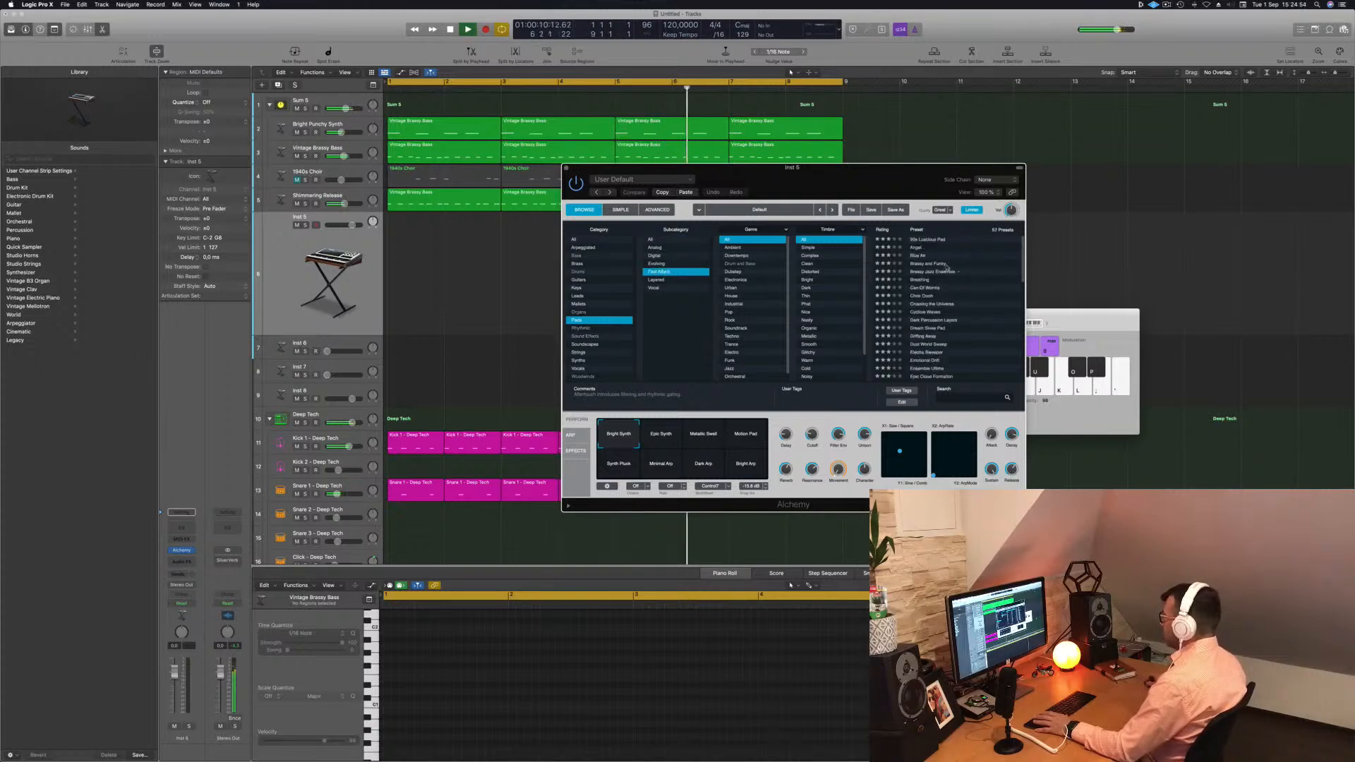
{"action": "scroll", "coordinate": [926, 304], "scroll_direction": "down", "scroll_amount": 5}
{"action": "left_click", "coordinate": [923, 318]}
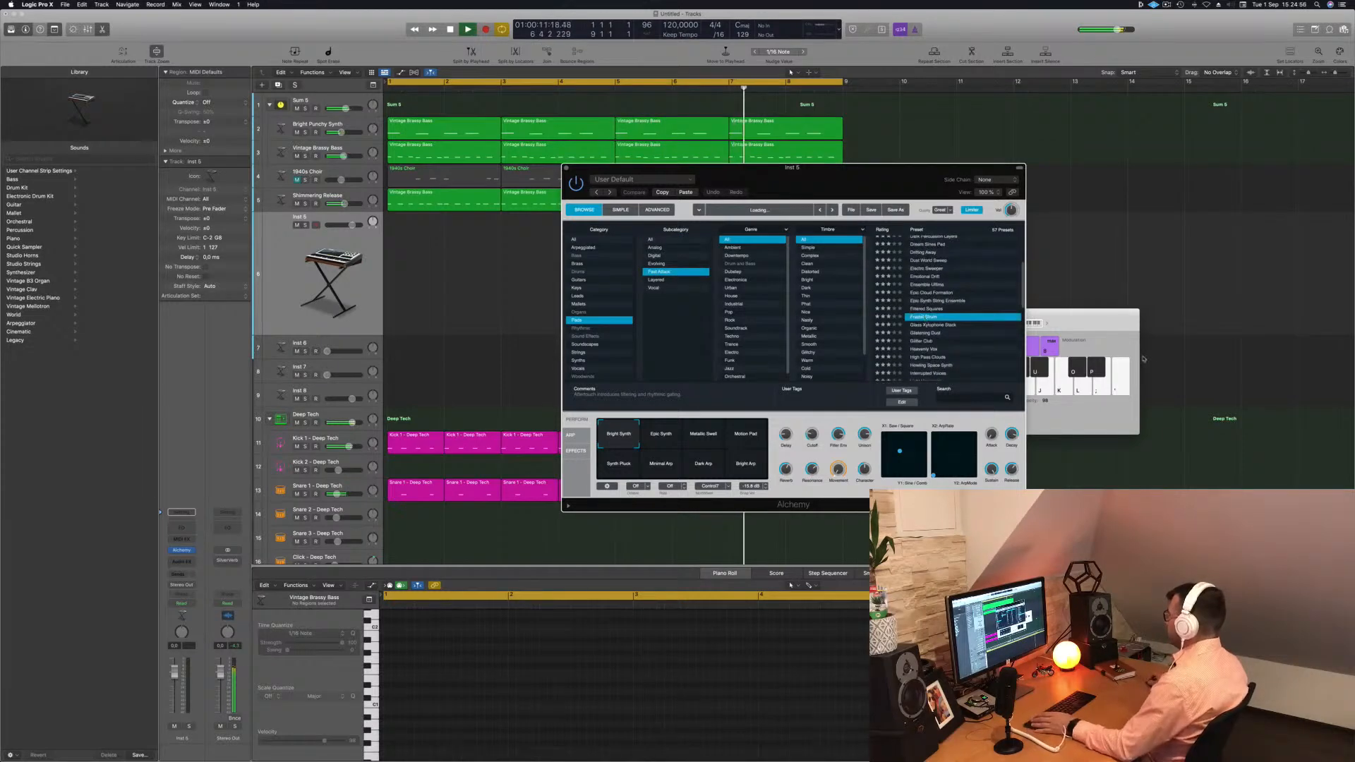
Step: Bring Musical Typing forward, add a Bus 8 send on the Fractal Strum channel and raise its send level
{"action": "left_click", "coordinate": [1093, 354]}
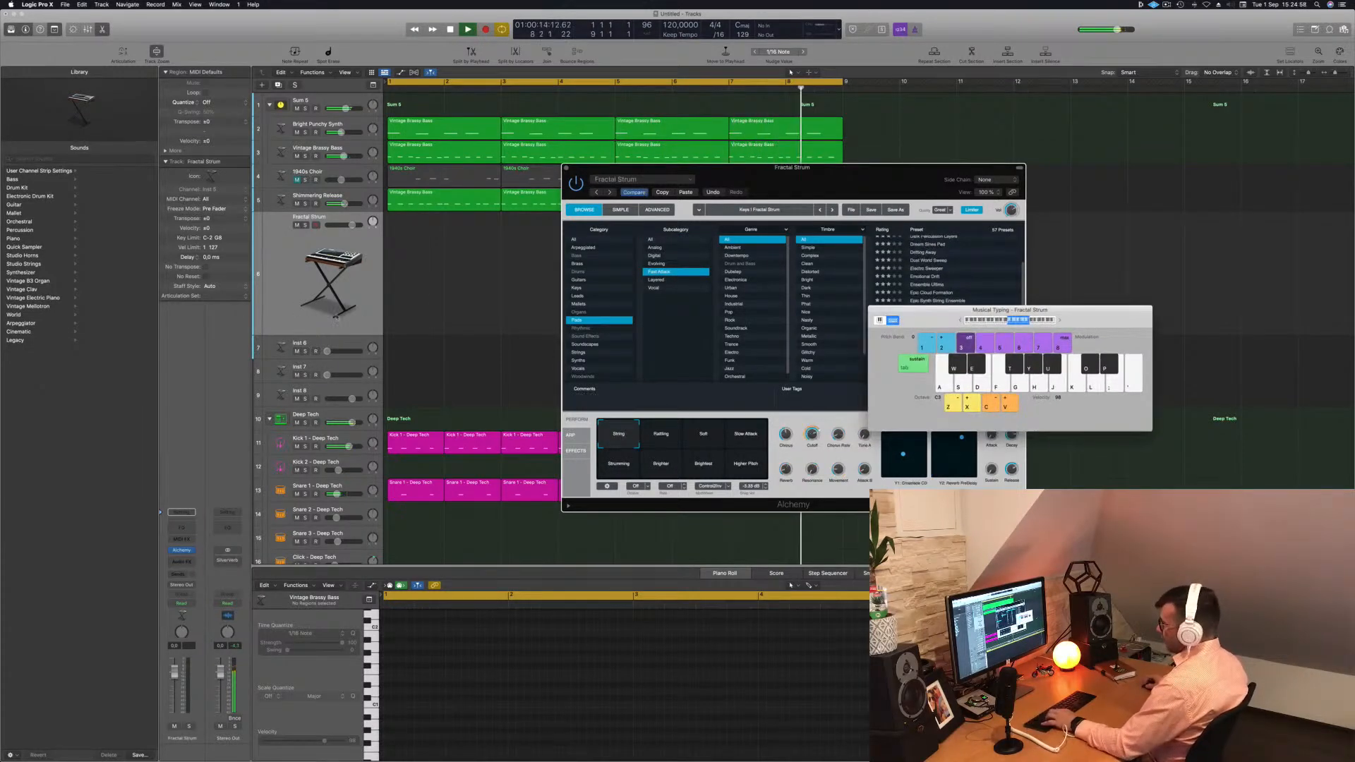
{"action": "left_click", "coordinate": [175, 574]}
{"action": "mouse_move", "coordinate": [184, 586]}
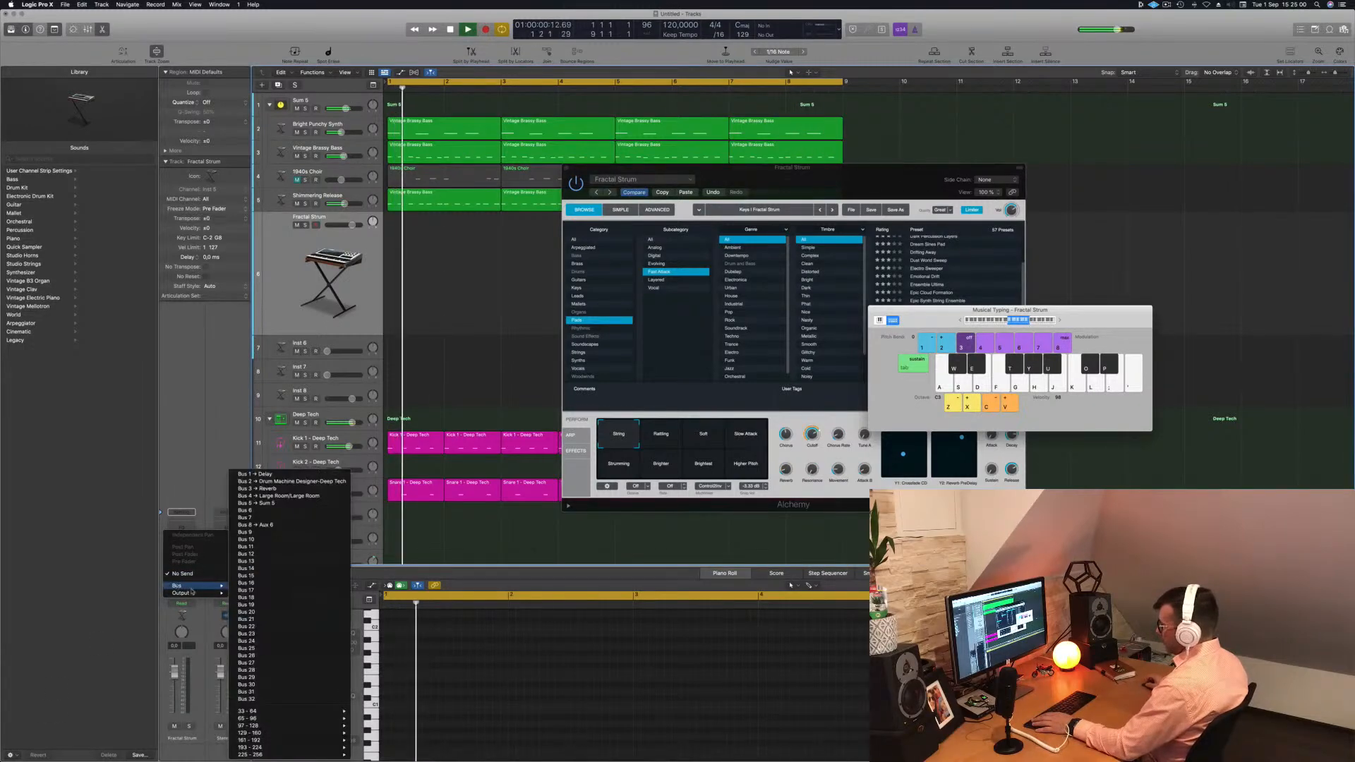
{"action": "left_click", "coordinate": [272, 526]}
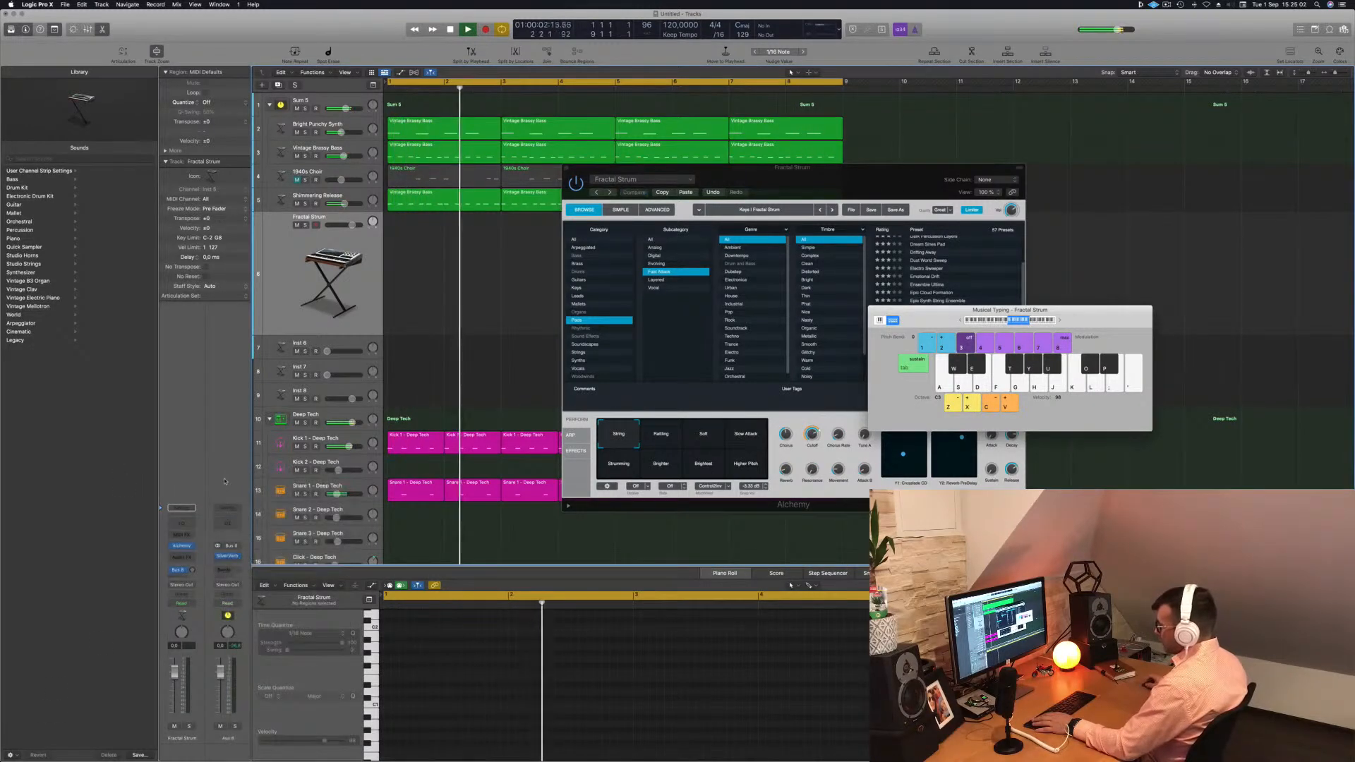
{"action": "left_click_drag", "start_coordinate": [192, 569], "coordinate": [192, 554]}
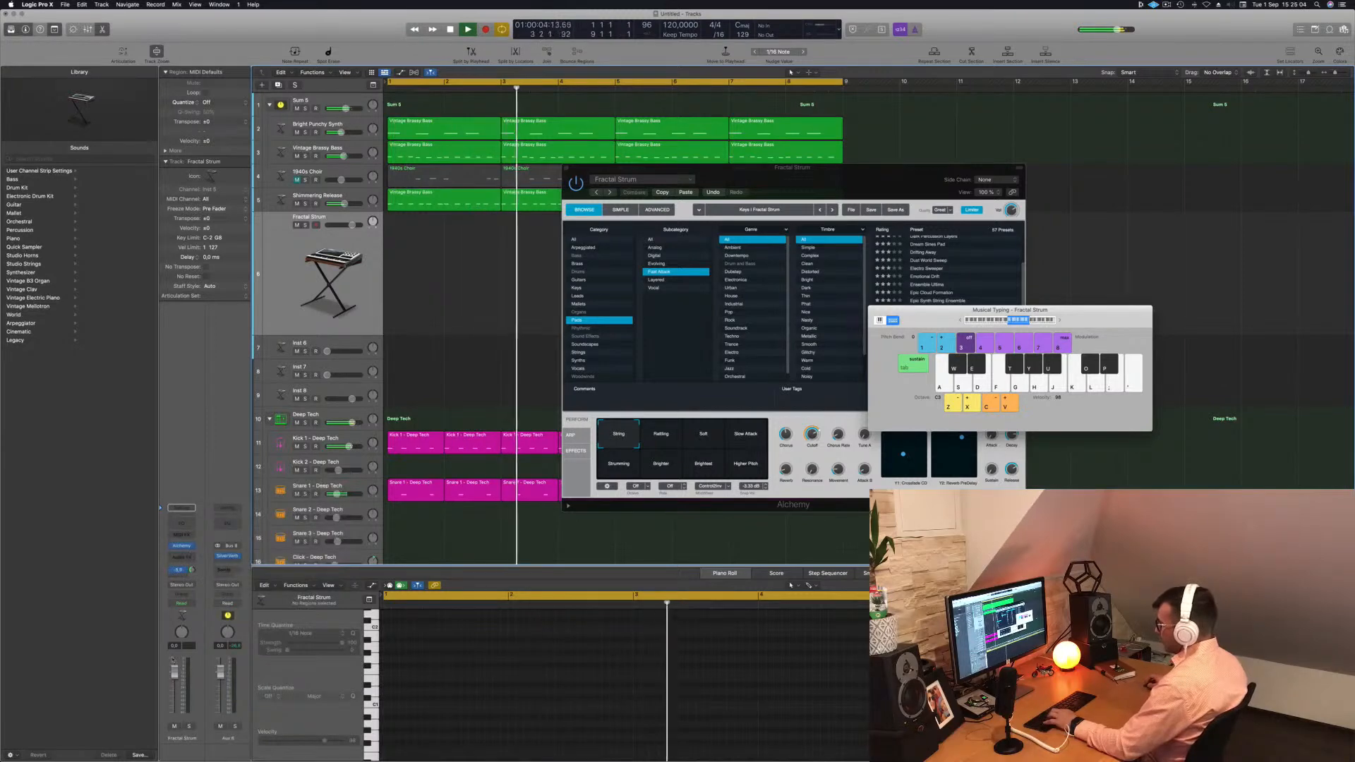
Step: Lower the Fractal Strum channel volume and audition the sound by playing a few notes over the loop
{"action": "left_click_drag", "start_coordinate": [174, 674], "coordinate": [176, 696]}
{"action": "key", "text": "f"}
{"action": "key", "text": "g"}
{"action": "key", "text": "j"}
{"action": "key", "text": "j"}
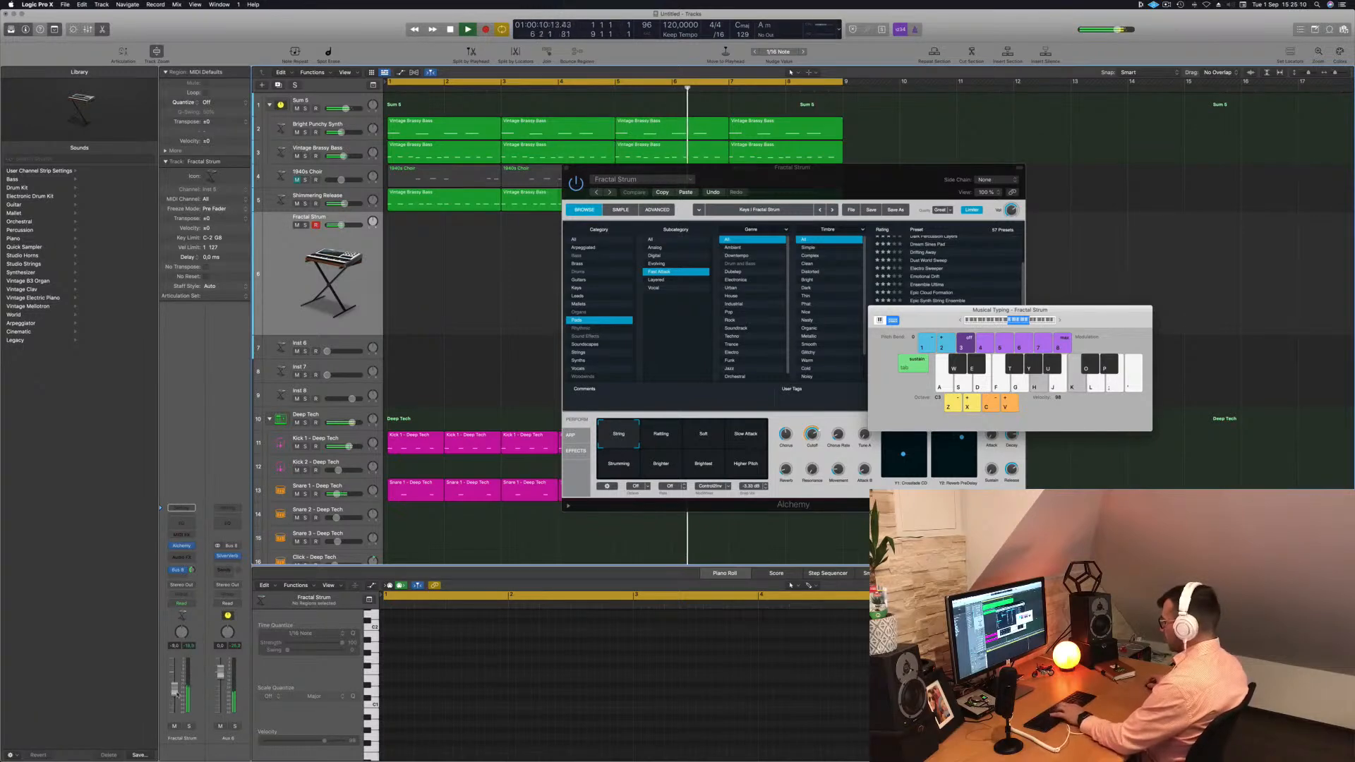
Step: Try the Glitter Club pad preset in Alchemy and raise the channel volume
{"action": "left_click_drag", "start_coordinate": [888, 177], "coordinate": [863, 162]}
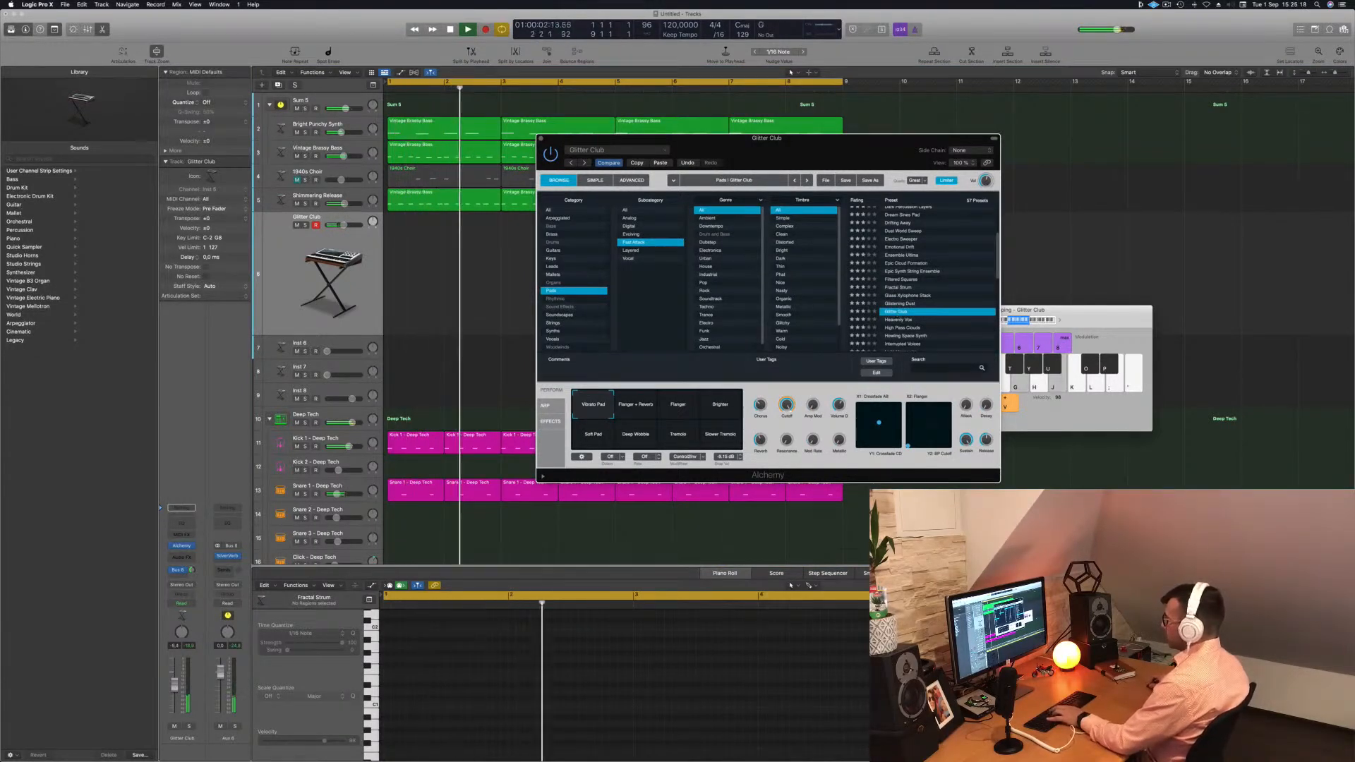
{"action": "key", "text": "Return"}
{"action": "left_click_drag", "start_coordinate": [175, 687], "coordinate": [175, 678]}
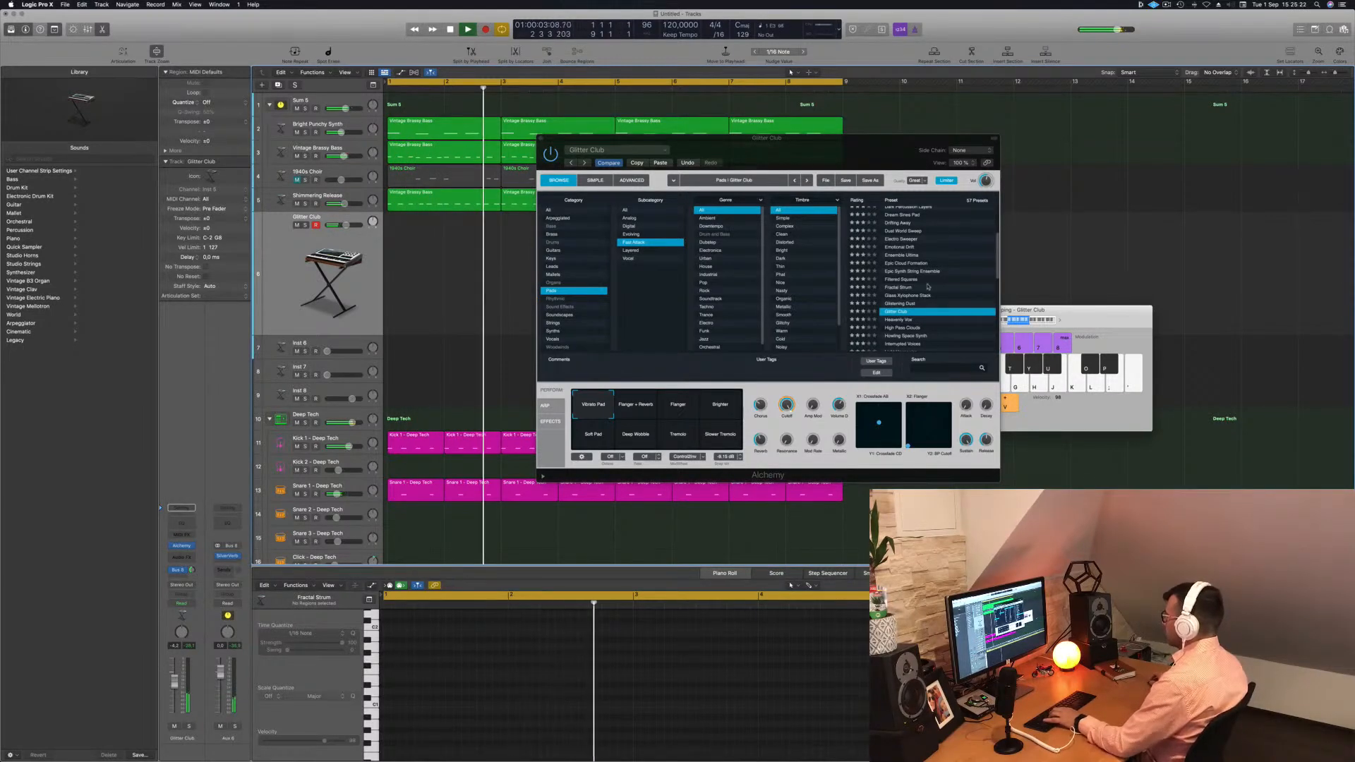
Step: Load the High Pass Clouds preset, audition it over the loop and lower its channel volume
{"action": "scroll", "coordinate": [905, 300], "scroll_direction": "down", "scroll_amount": 2}
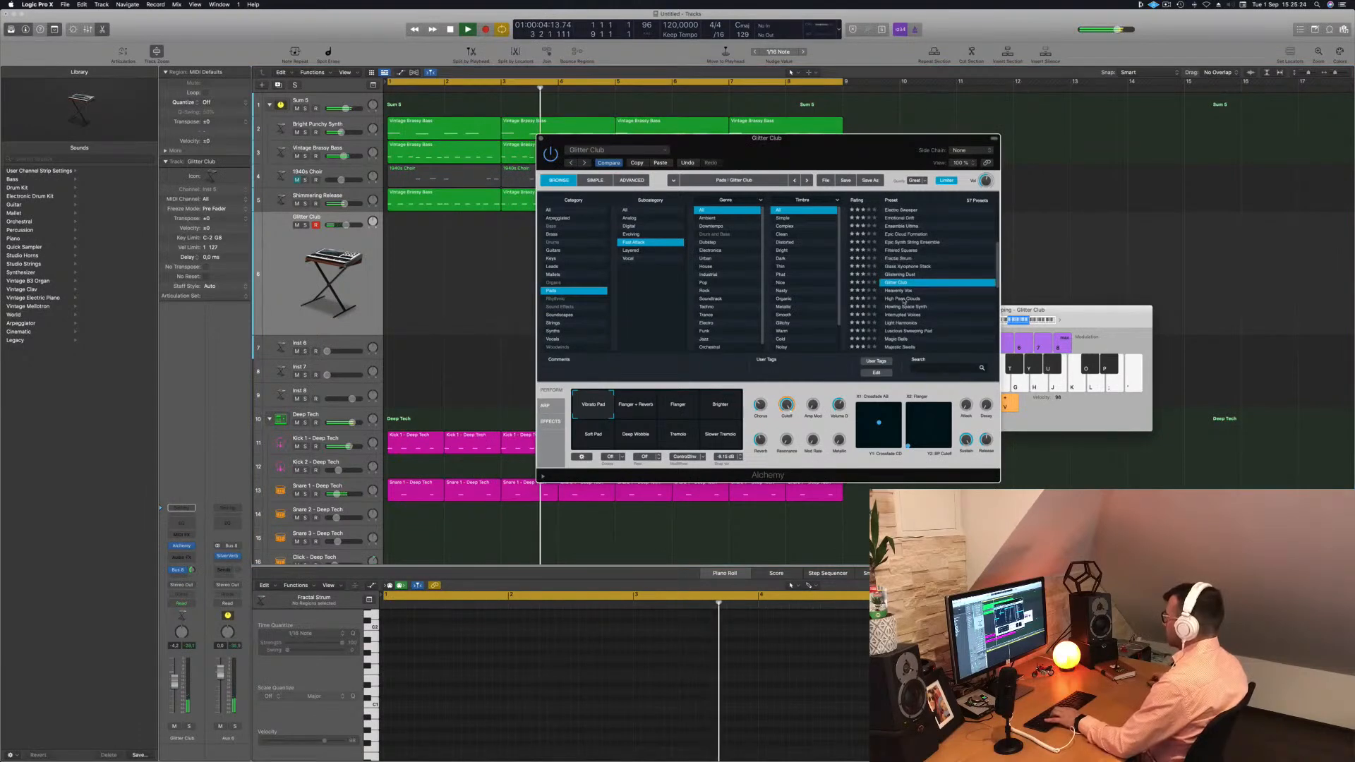
{"action": "left_click", "coordinate": [905, 299]}
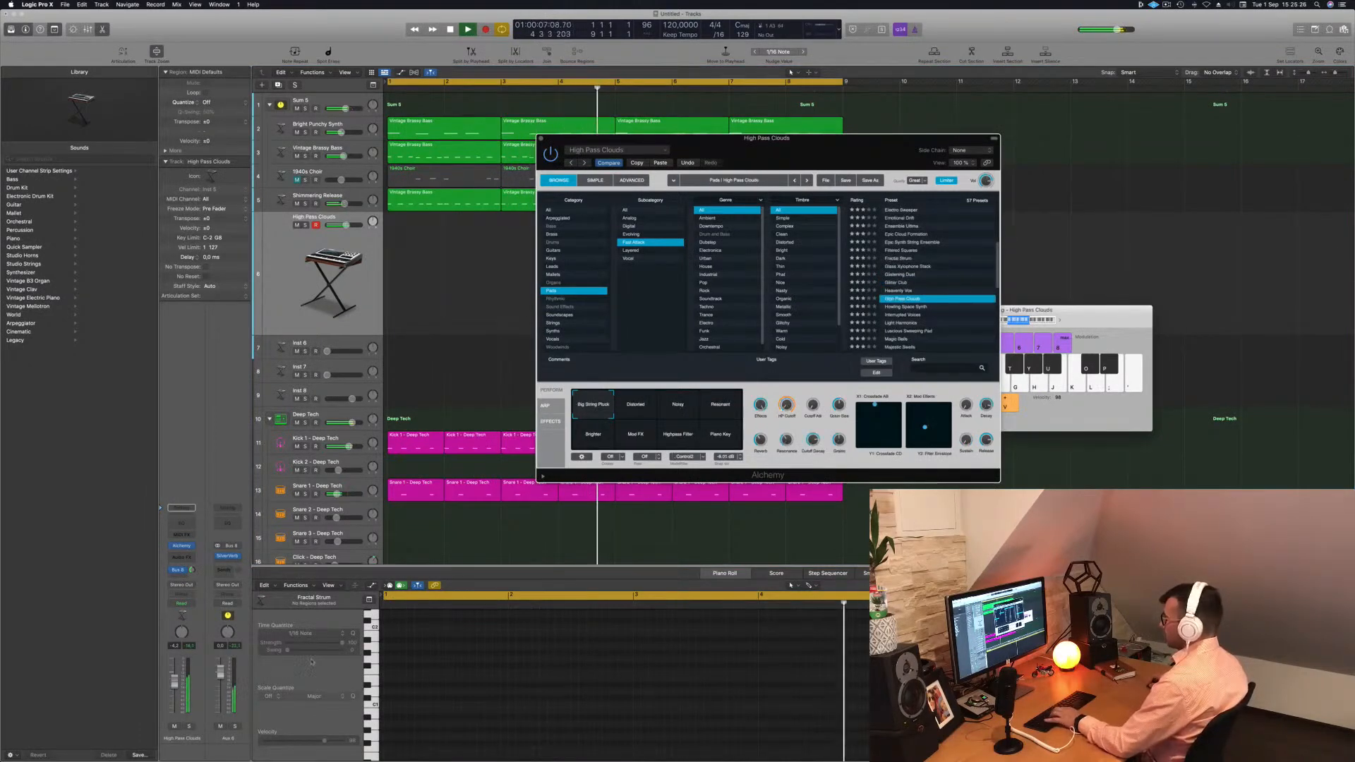
{"action": "key", "text": "j"}
{"action": "left_click_drag", "start_coordinate": [175, 692], "coordinate": [185, 683]}
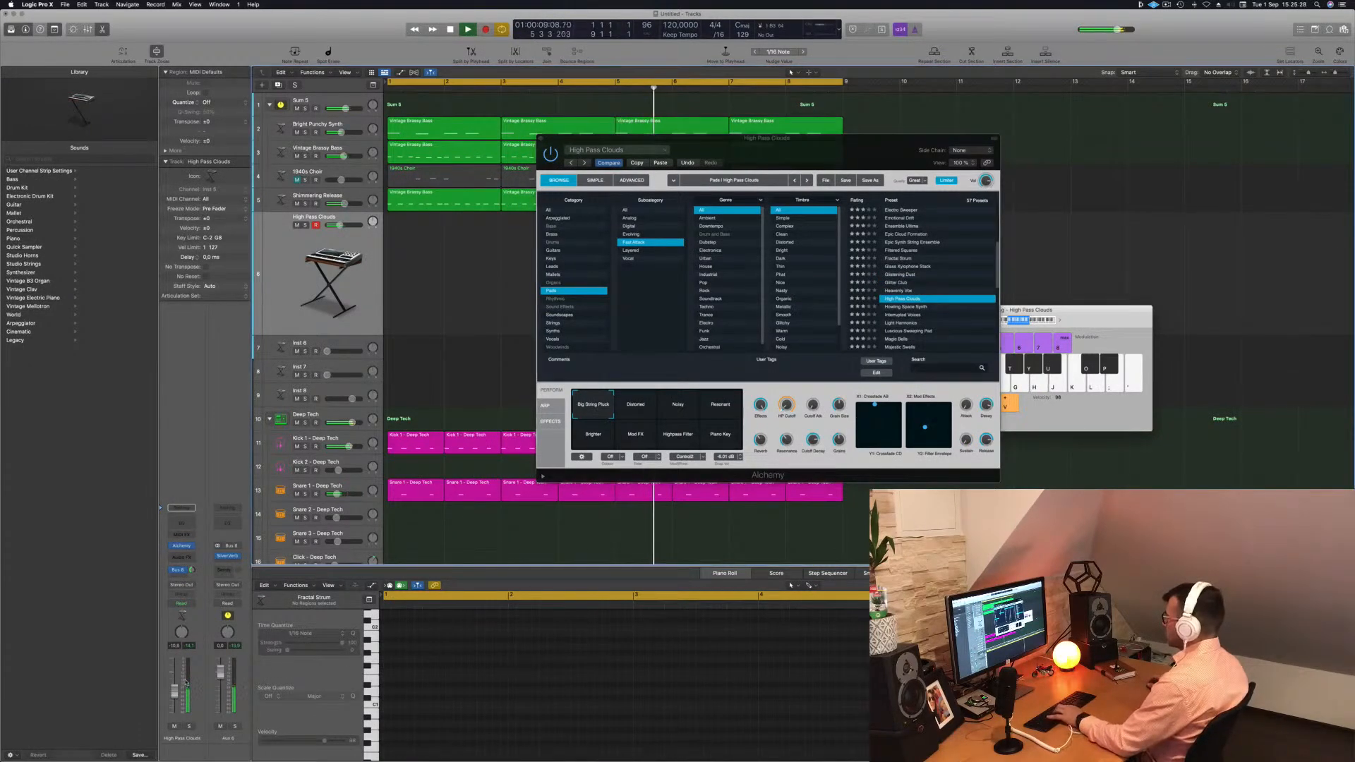
Step: Load the Light Harmonics preset in Alchemy, audition a few notes over the loop and place Musical Typing beside the plug-in window
{"action": "left_click", "coordinate": [907, 323]}
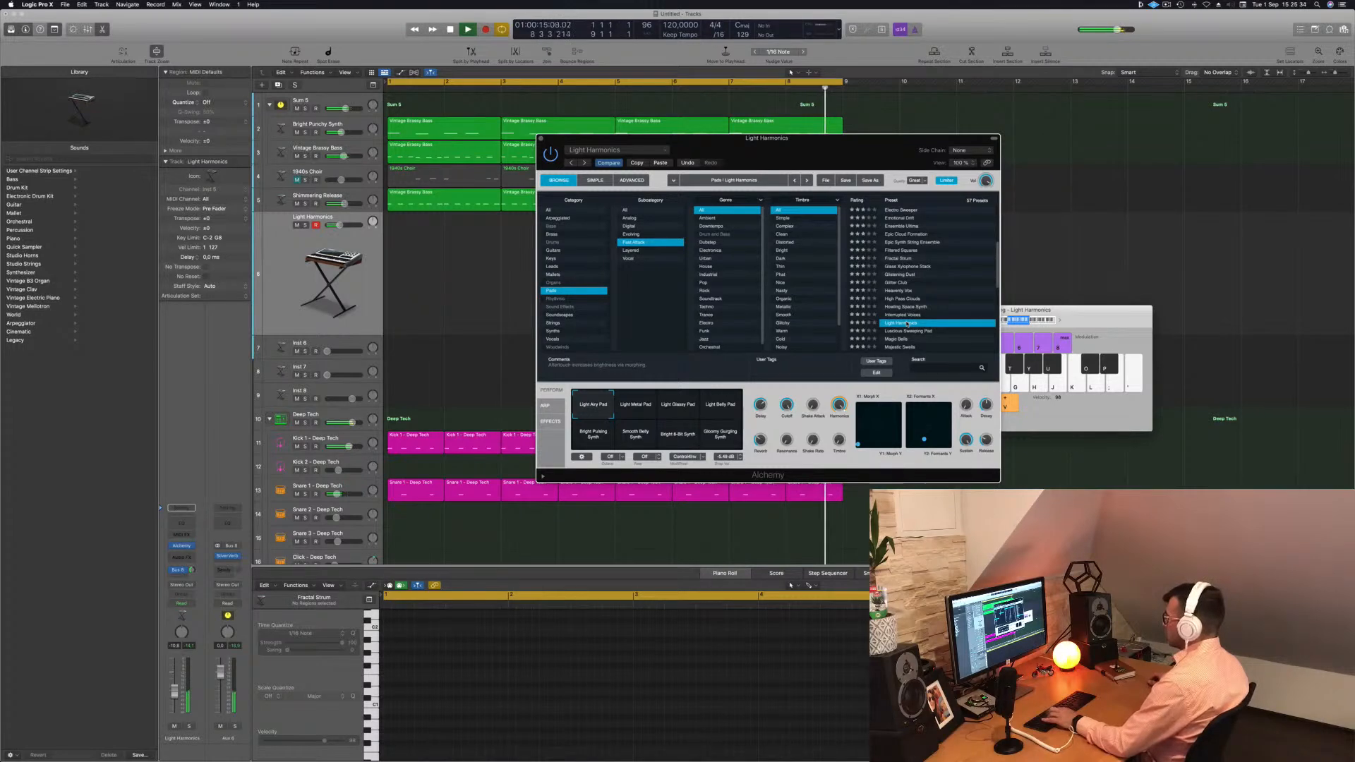
{"action": "left_click", "coordinate": [1092, 324]}
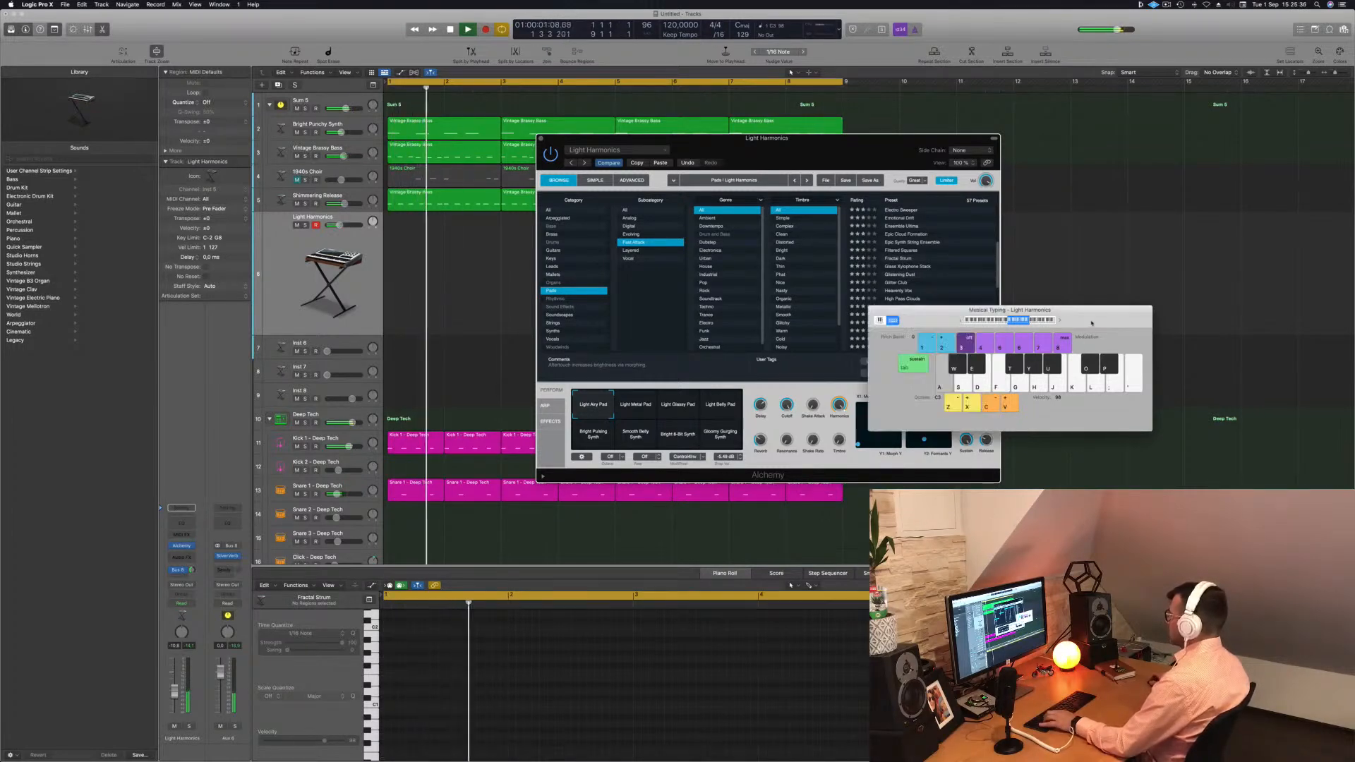
{"action": "left_click", "coordinate": [961, 321]}
{"action": "key", "text": "a"}
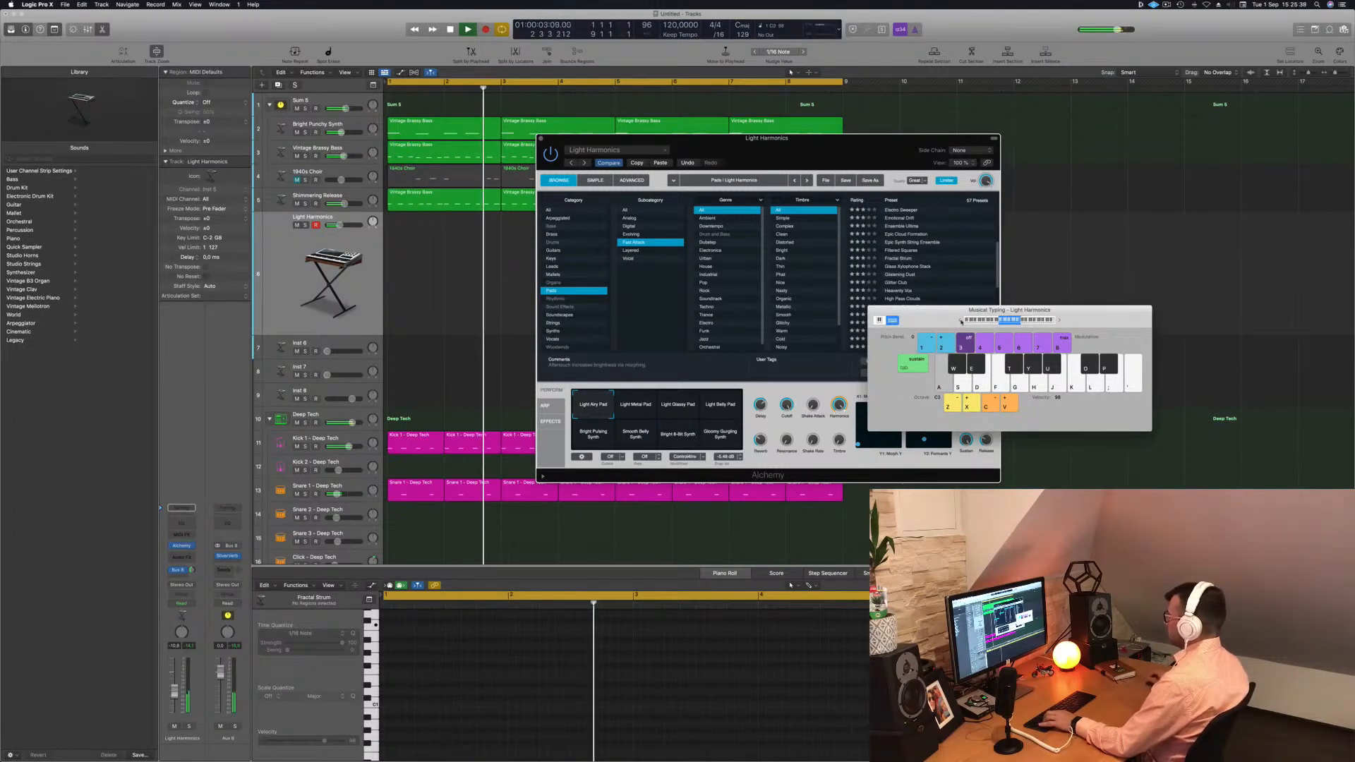
{"action": "key", "text": "d"}
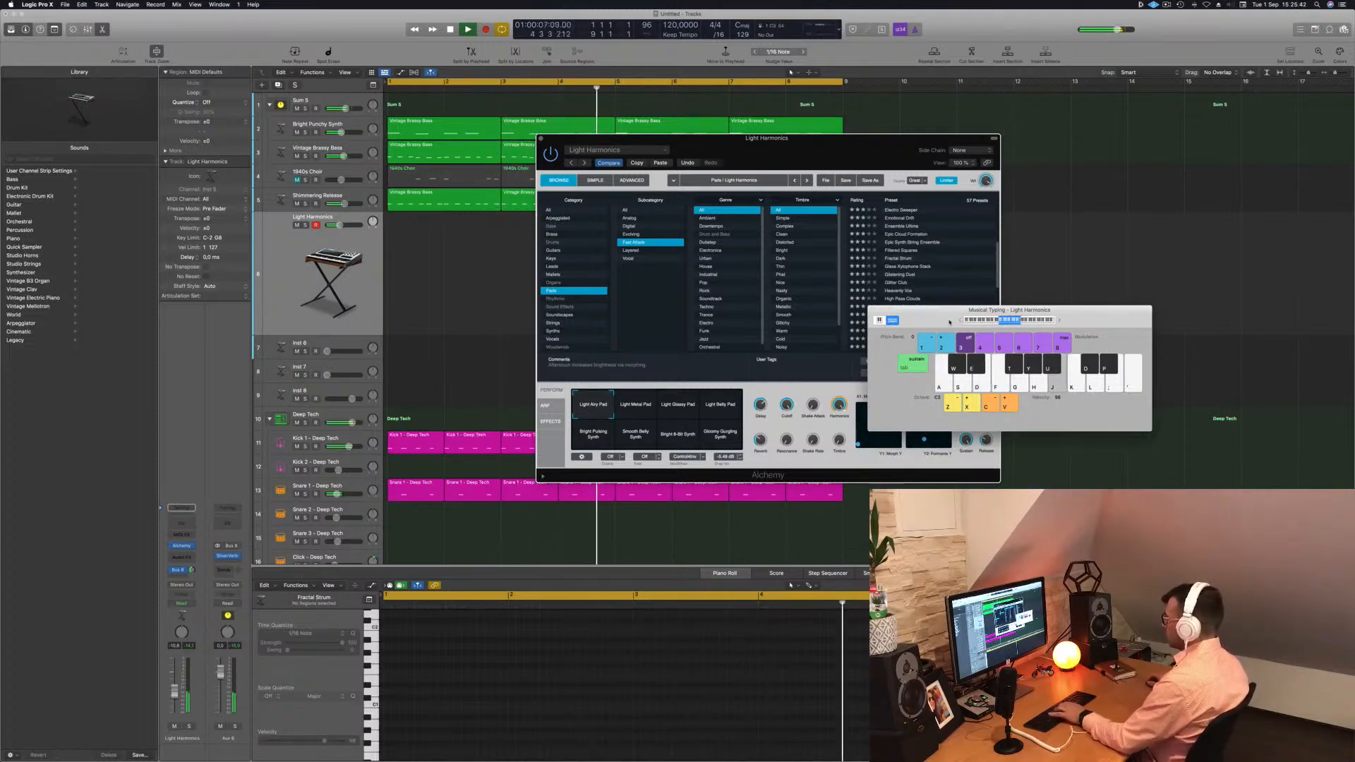
{"action": "left_click_drag", "start_coordinate": [950, 322], "coordinate": [1086, 246]}
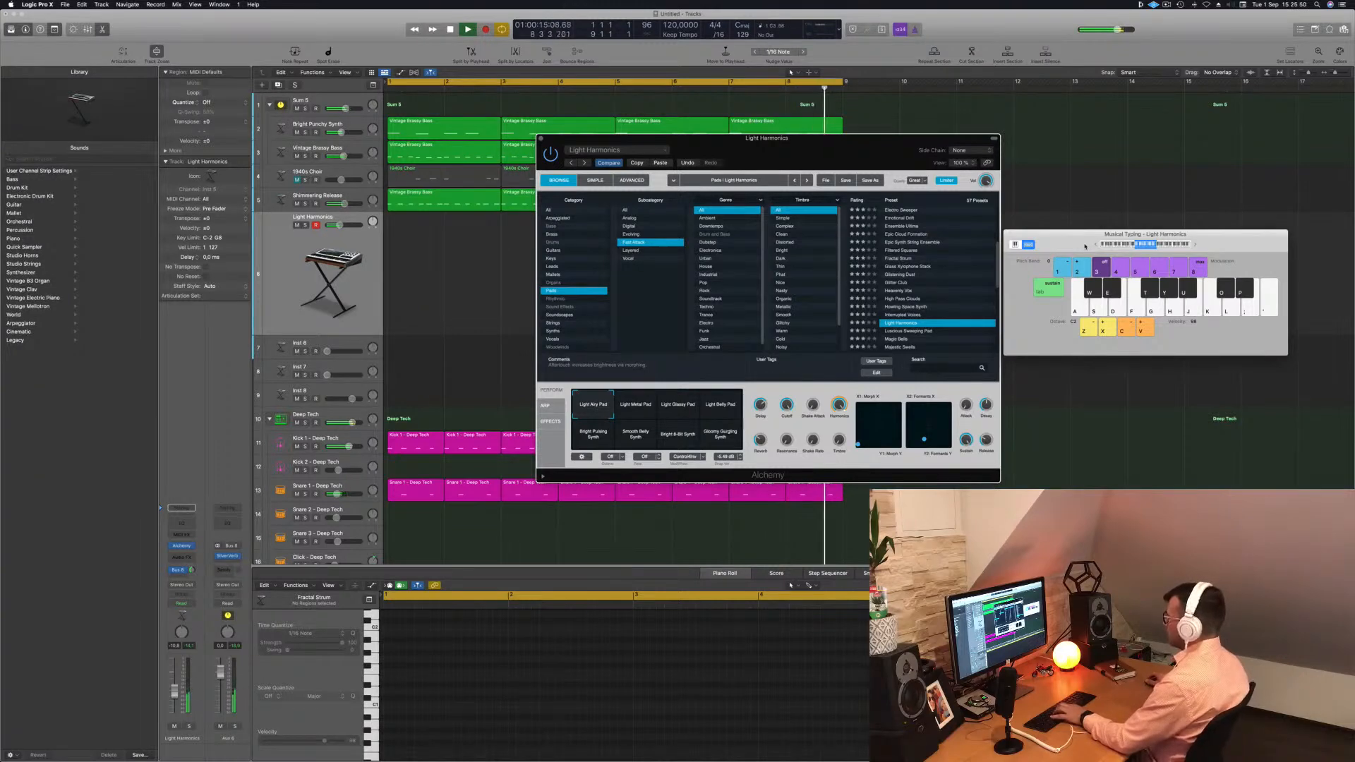
Step: Record a short melody on the Light Harmonics track over the loop and move the Alchemy window clear of the arrangement
{"action": "key", "text": "r"}
{"action": "key", "text": "k"}
{"action": "key", "text": "k"}
{"action": "key", "text": "j"}
{"action": "key", "text": "j"}
{"action": "left_click_drag", "start_coordinate": [862, 139], "coordinate": [1293, 163]}
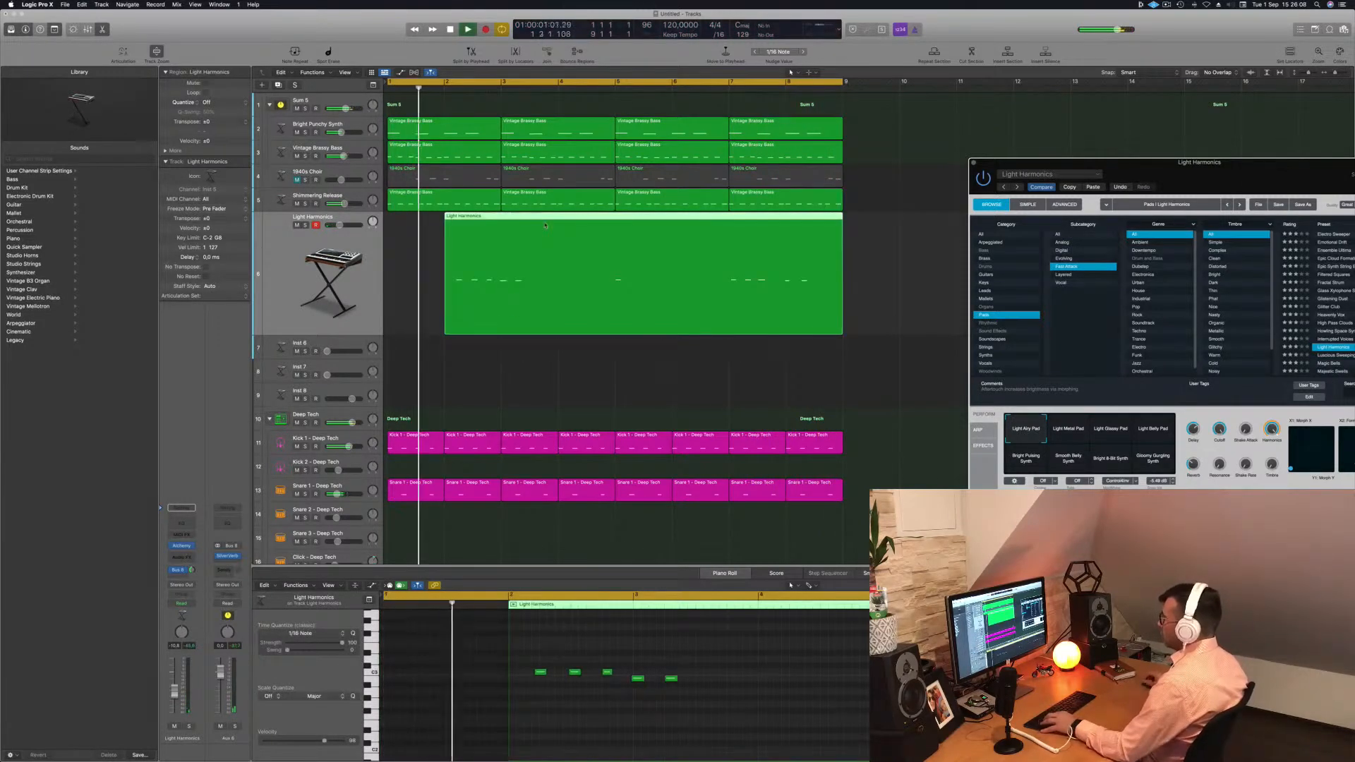
Step: Split the Light Harmonics recording at bar 4 and delete everything after it, keeping the two bars from bar 2
{"action": "mouse_move", "coordinate": [545, 225]}
{"action": "left_mouse_down"}
{"action": "mouse_move", "coordinate": [480, 222]}
{"action": "mouse_move", "coordinate": [557, 220]}
{"action": "left_mouse_up"}
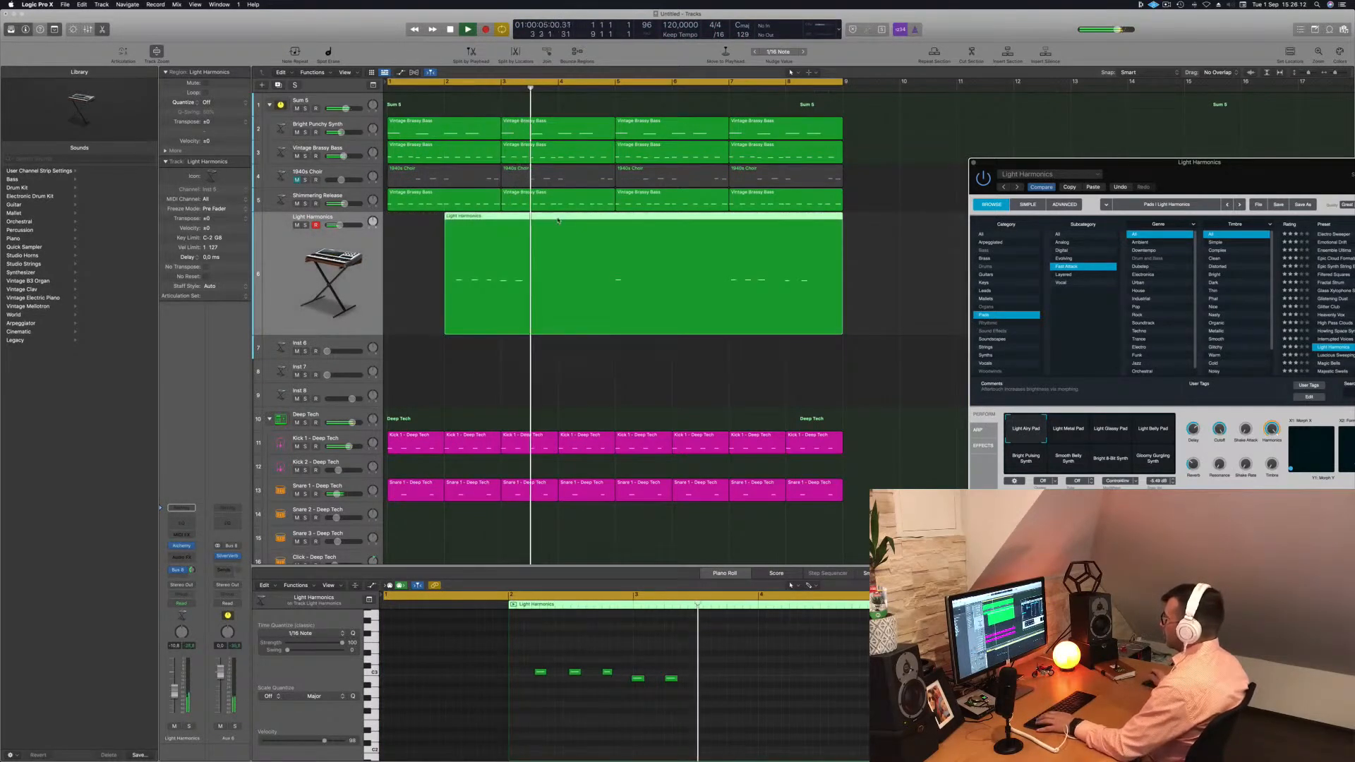
{"action": "key", "text": "Return"}
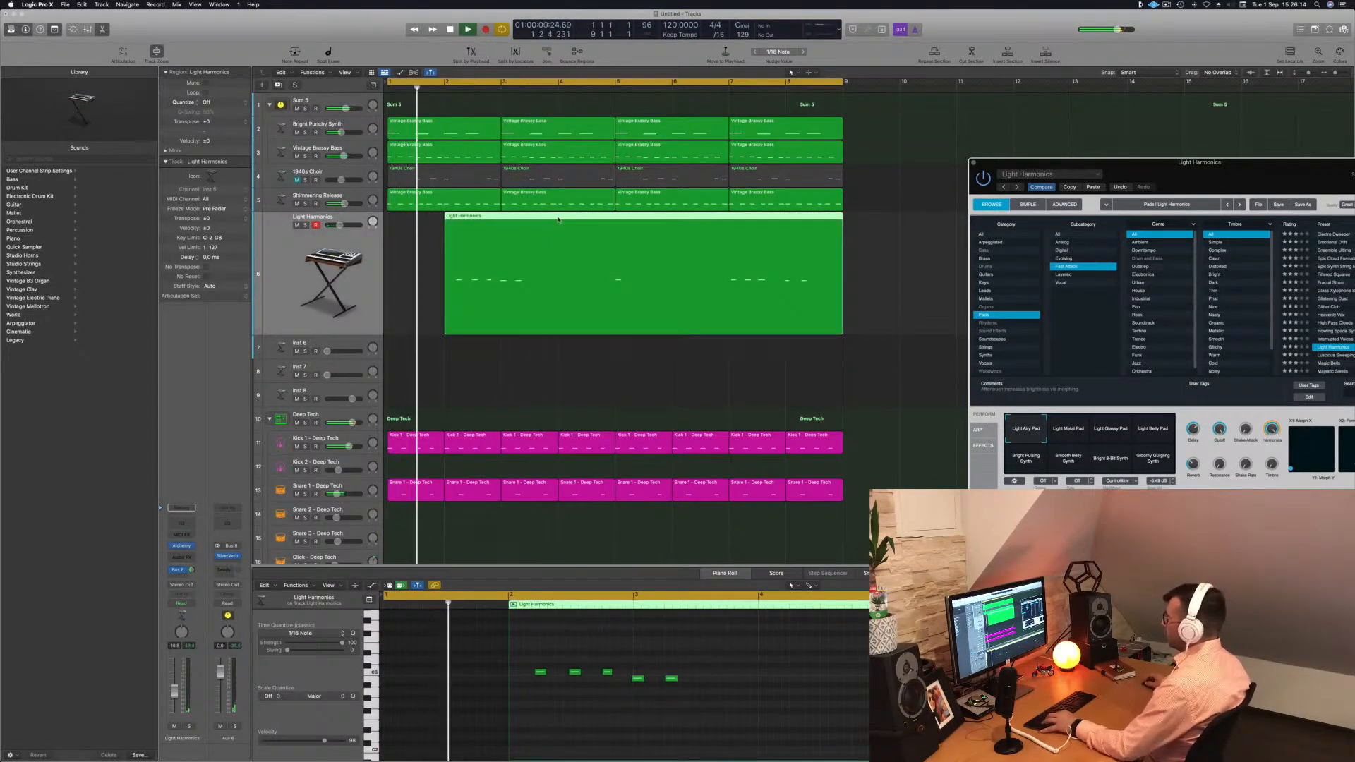
{"action": "double_click", "coordinate": [559, 221], "text": "super"}
{"action": "left_click", "coordinate": [624, 219]}
{"action": "key", "text": "BackSpace"}
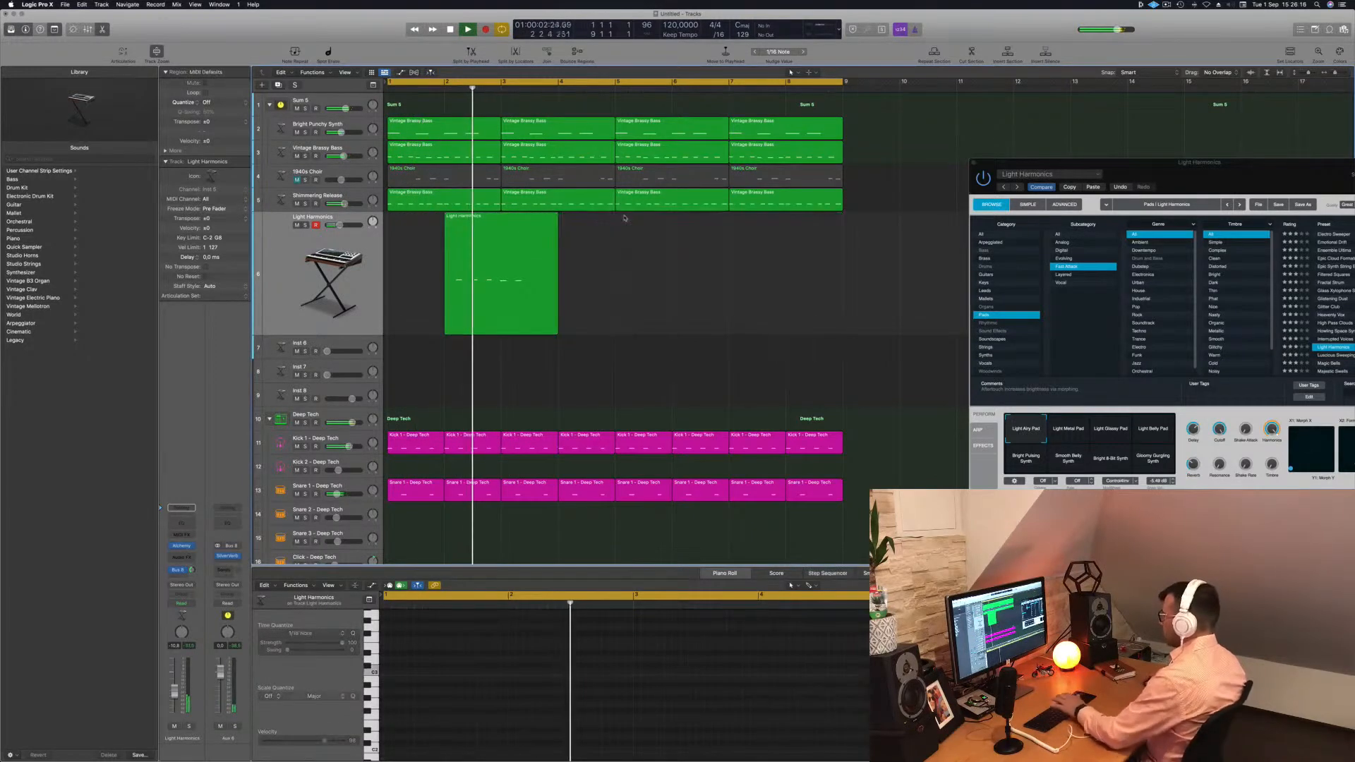
{"action": "left_click", "coordinate": [537, 260]}
{"action": "key", "text": "space"}
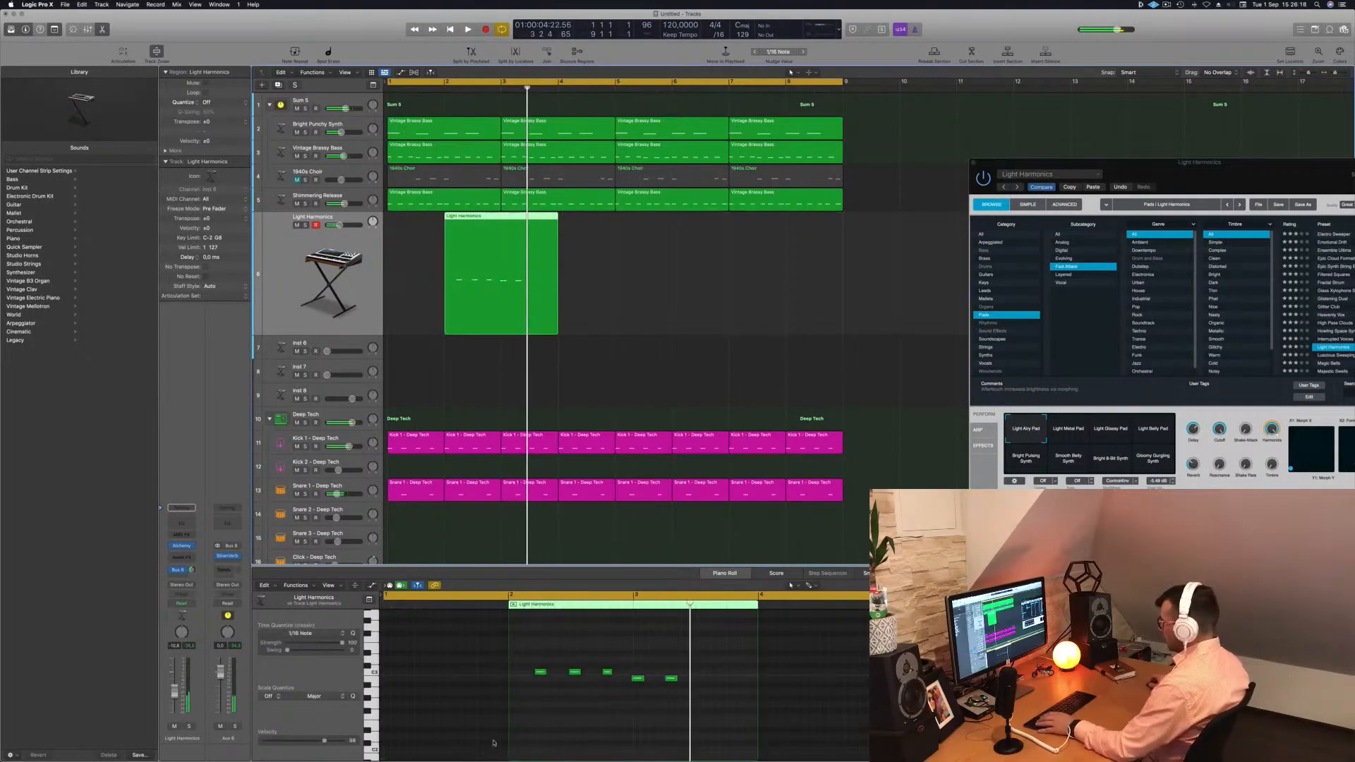
Step: Quantize the notes of the two-bar Light Harmonics region to 1/16, replay the loop and raise the channel volume
{"action": "left_click", "coordinate": [549, 728]}
{"action": "key", "text": "space"}
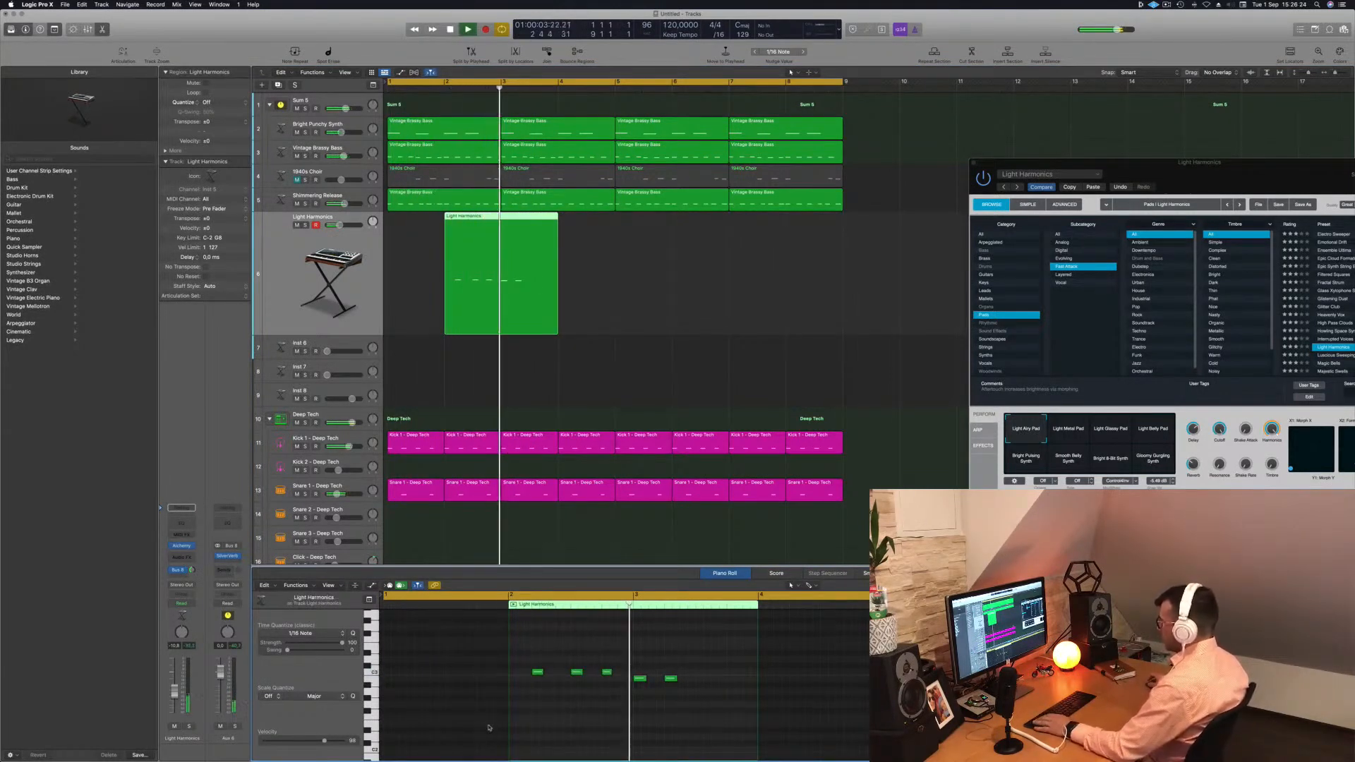
{"action": "key", "text": "Return"}
{"action": "left_click", "coordinate": [176, 695]}
{"action": "left_click_drag", "start_coordinate": [176, 695], "coordinate": [176, 685]}
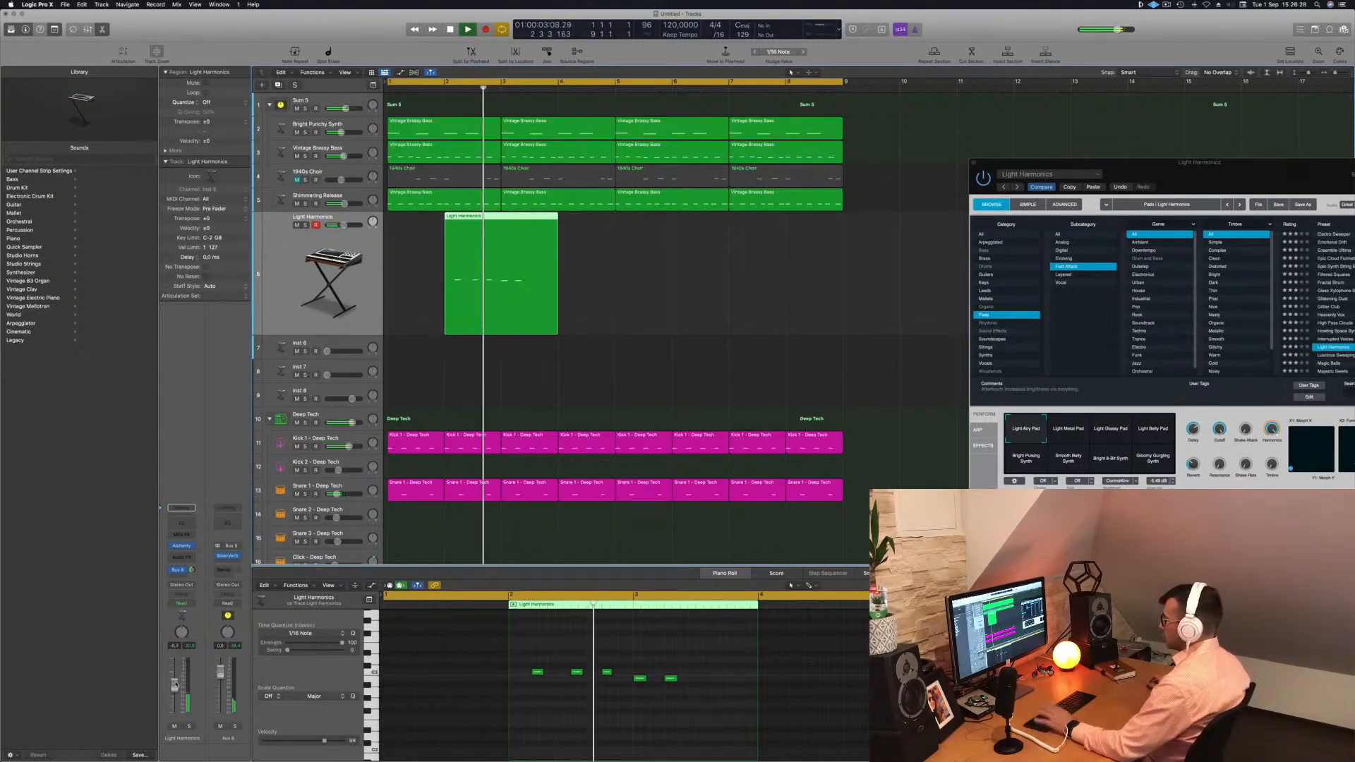
Step: Repeat the two-bar Light Harmonics region along the loop, split the last copy at bar 9 and move the overhang to bar 1
{"action": "left_click_drag", "start_coordinate": [501, 224], "coordinate": [615, 225]}
{"action": "mouse_move", "coordinate": [709, 227]}
{"action": "left_mouse_down"}
{"action": "mouse_move", "coordinate": [476, 265]}
{"action": "mouse_move", "coordinate": [702, 224]}
{"action": "left_mouse_up"}
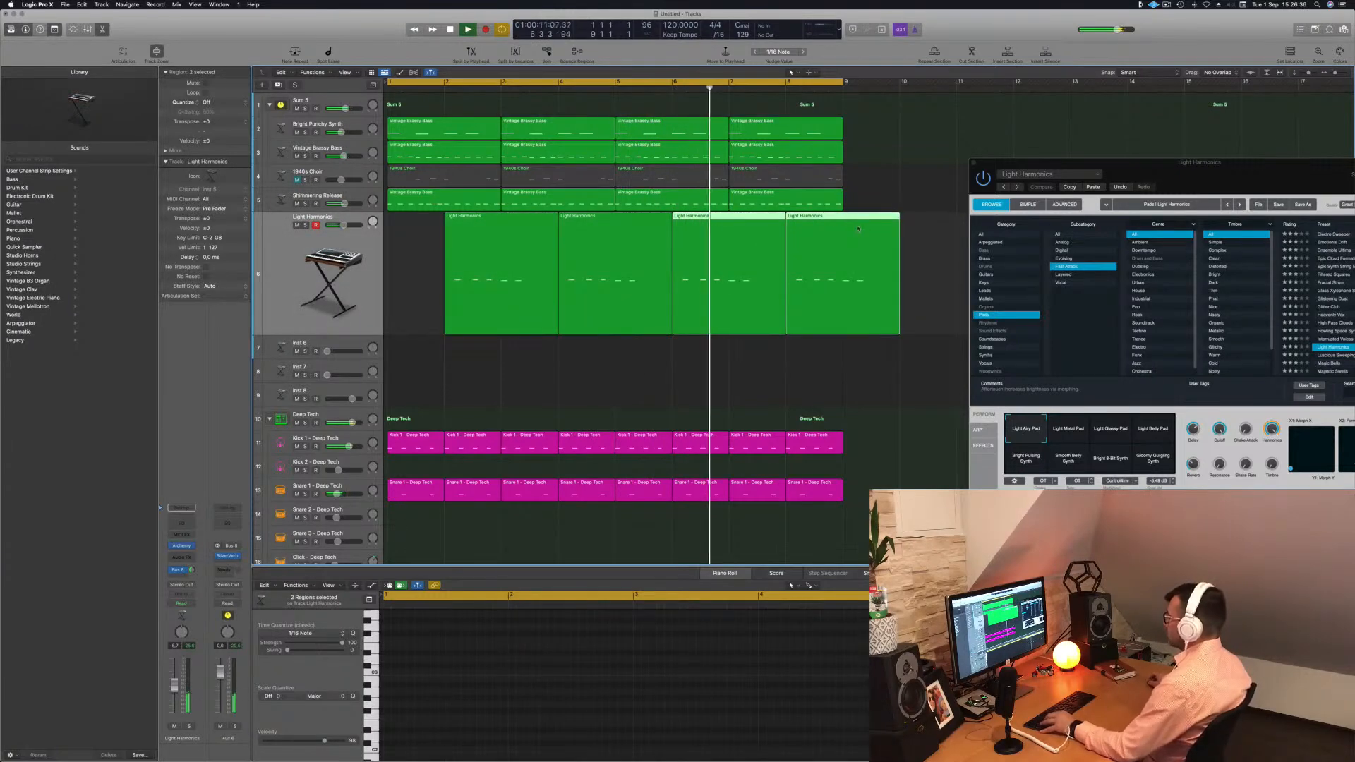
{"action": "left_click", "coordinate": [841, 220]}
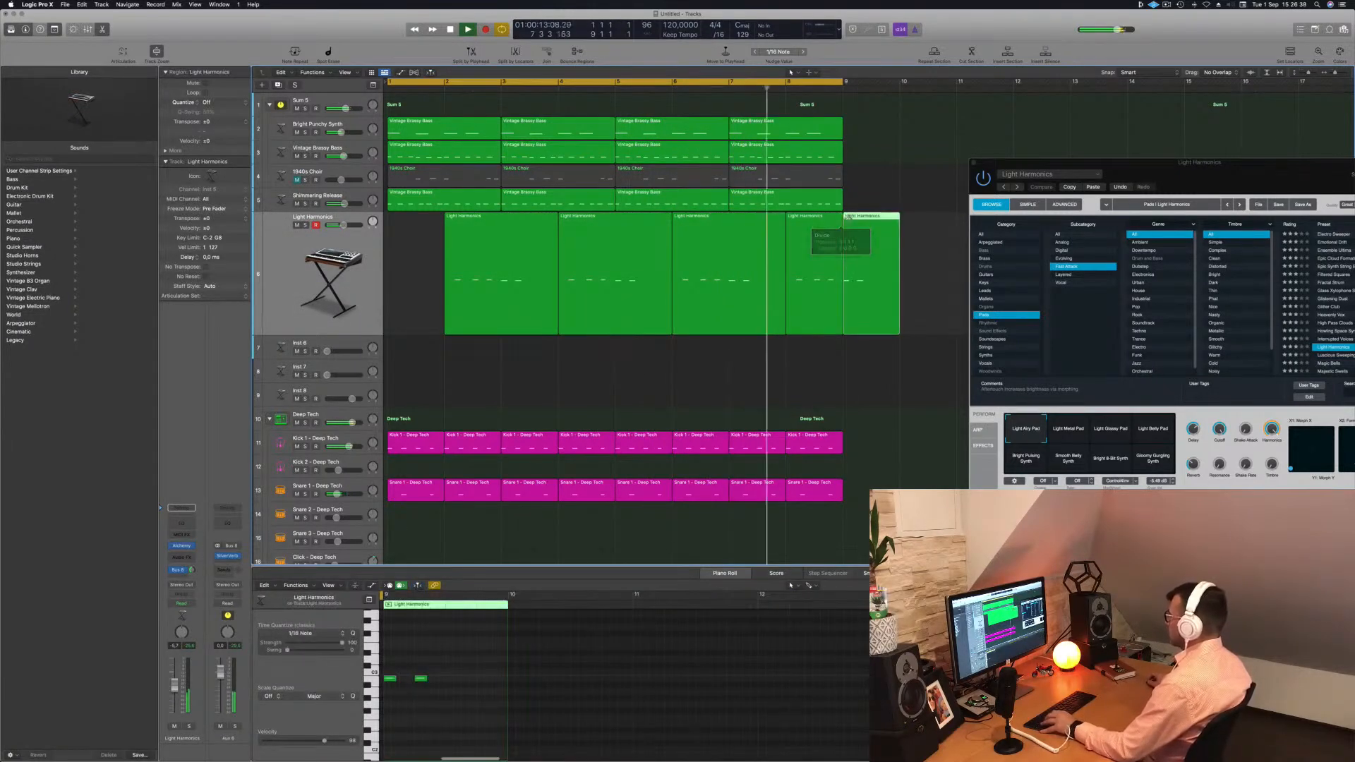
{"action": "left_click_drag", "start_coordinate": [879, 217], "coordinate": [422, 328]}
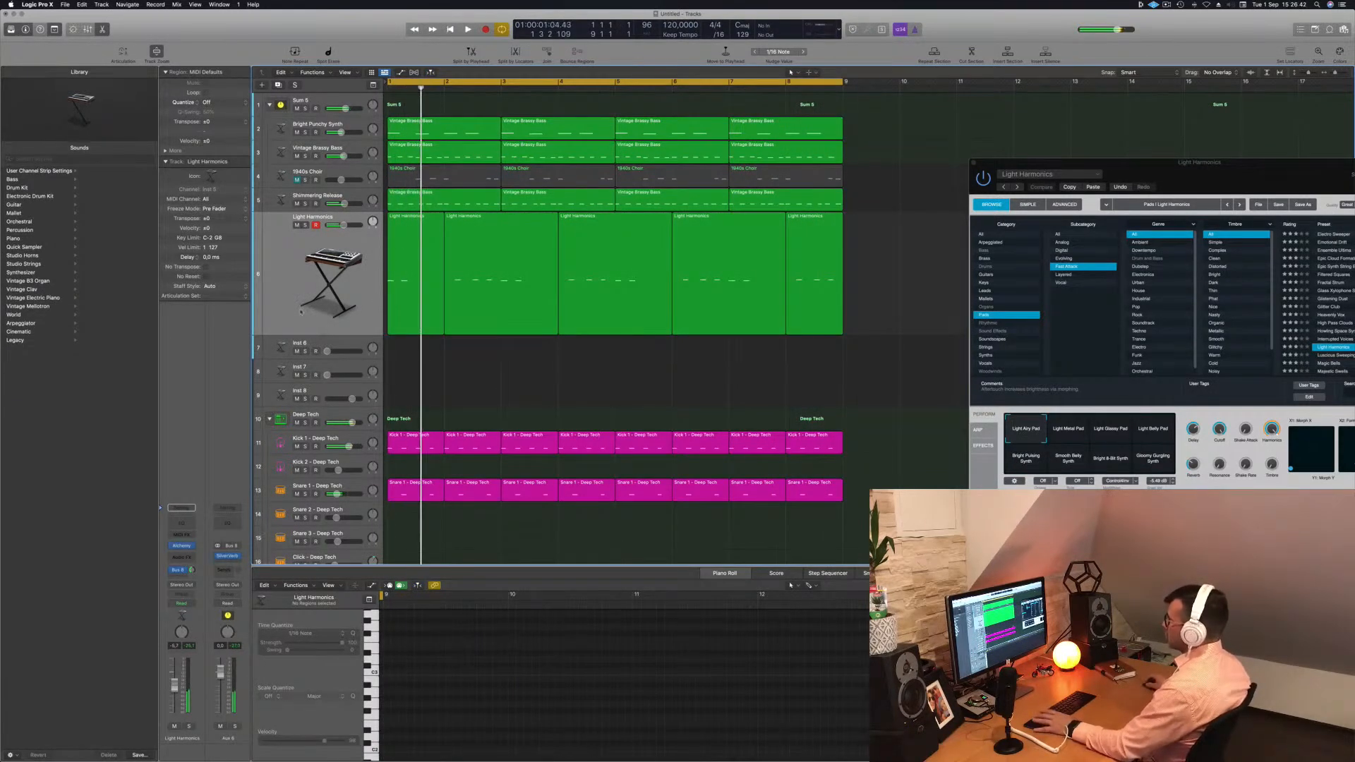
Step: Select the Light Harmonics track, bring its Alchemy window back over the arrangement and adjust the channel volume during playback
{"action": "key", "text": "space"}
{"action": "left_click", "coordinate": [304, 311]}
{"action": "left_click_drag", "start_coordinate": [1180, 163], "coordinate": [765, 177]}
{"action": "key", "text": "space"}
{"action": "key", "text": "space"}
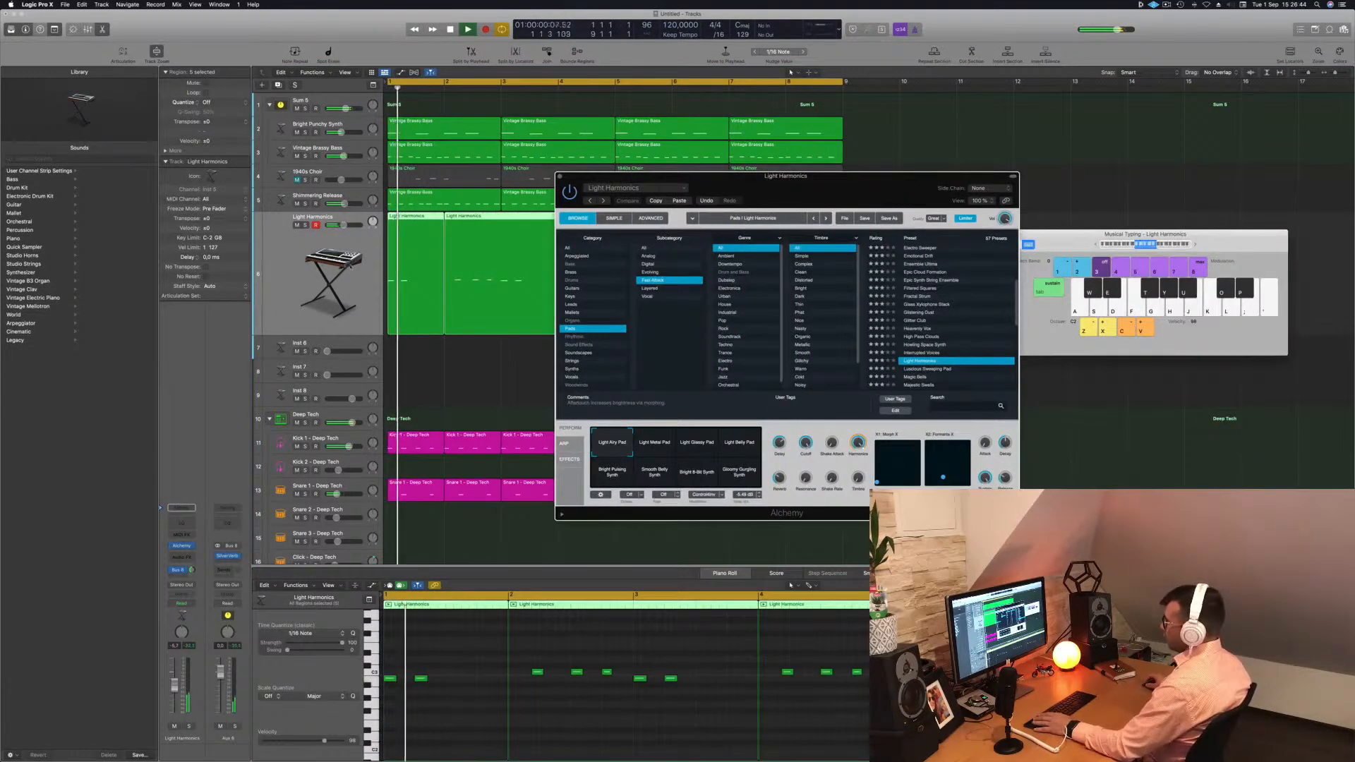
{"action": "left_click", "coordinate": [175, 688]}
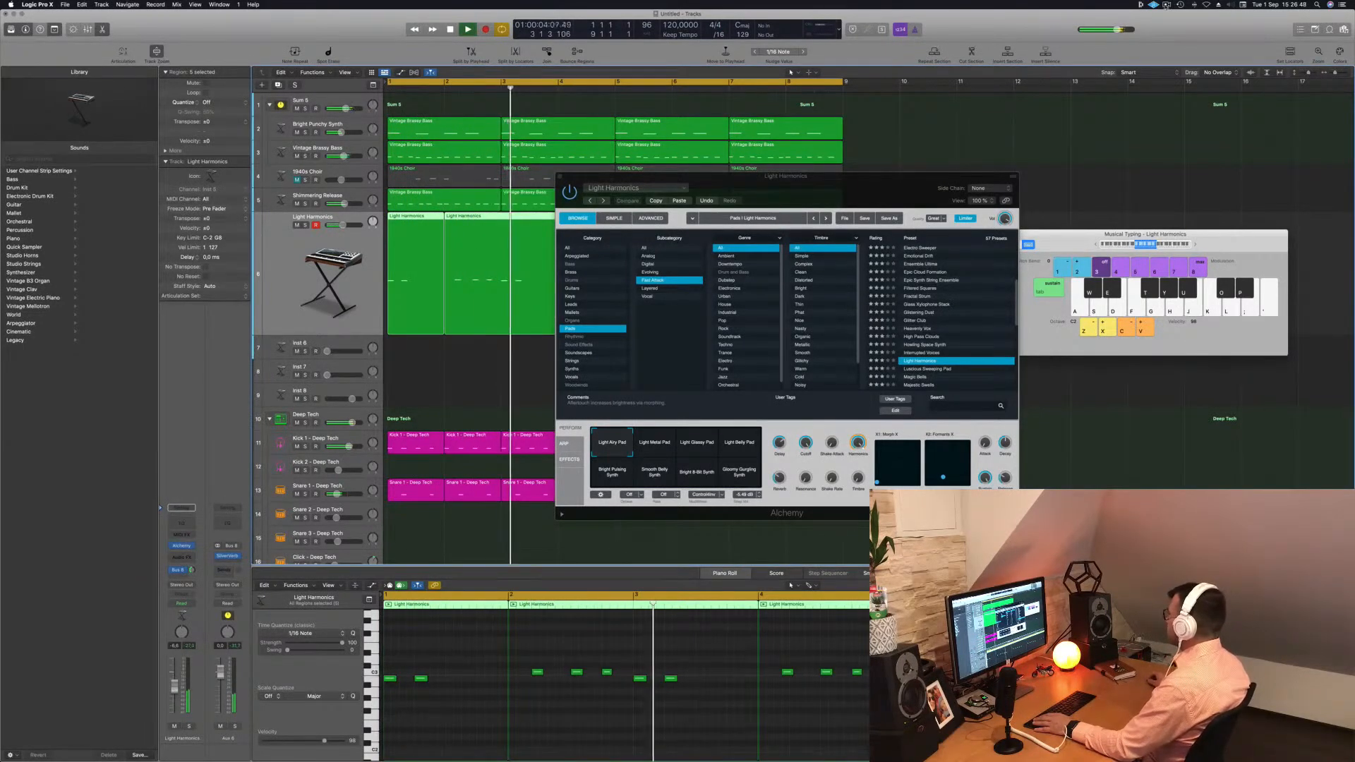
Step: Try Alchemy's Light Metal Pad variation, choose Light Glassy Pad instead and move the window off the track regions
{"action": "left_click_drag", "start_coordinate": [793, 196], "coordinate": [711, 203]}
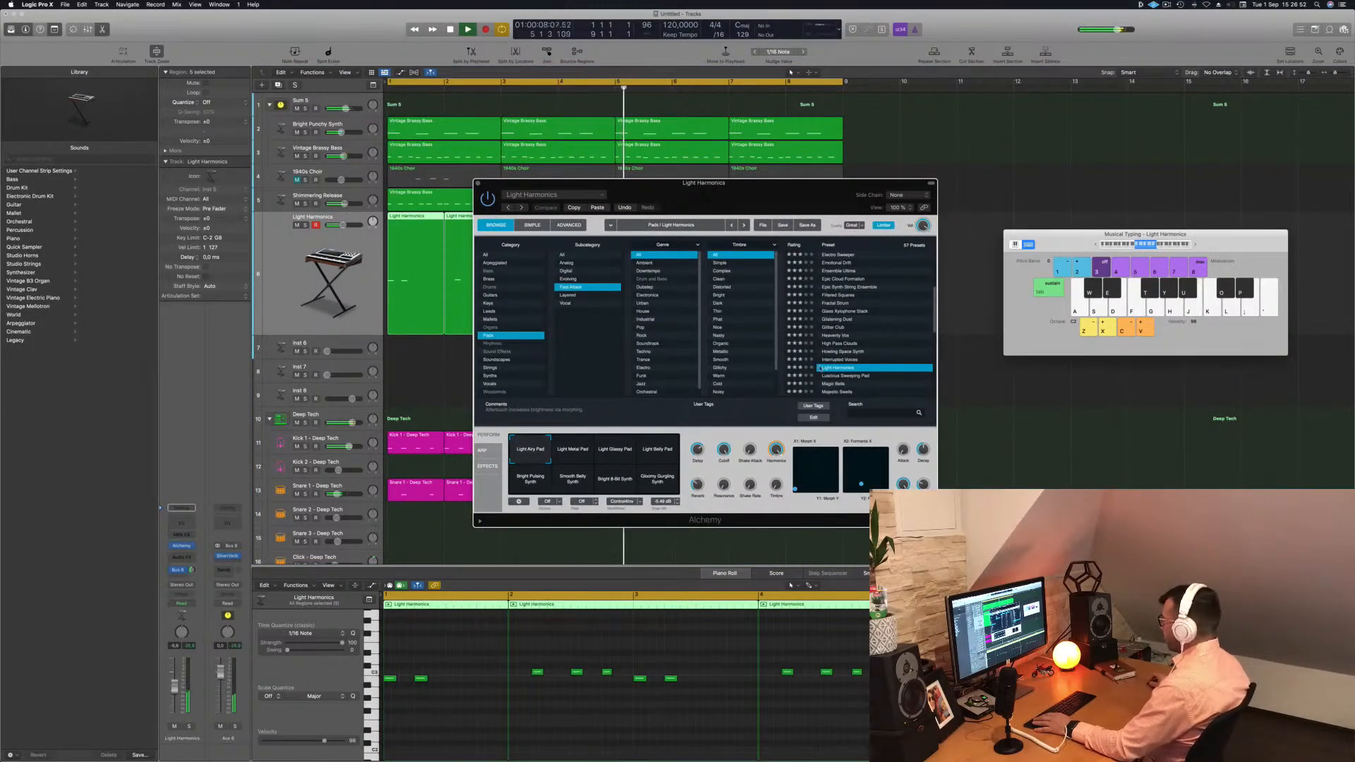
{"action": "key", "text": "Return"}
{"action": "left_click", "coordinate": [573, 450]}
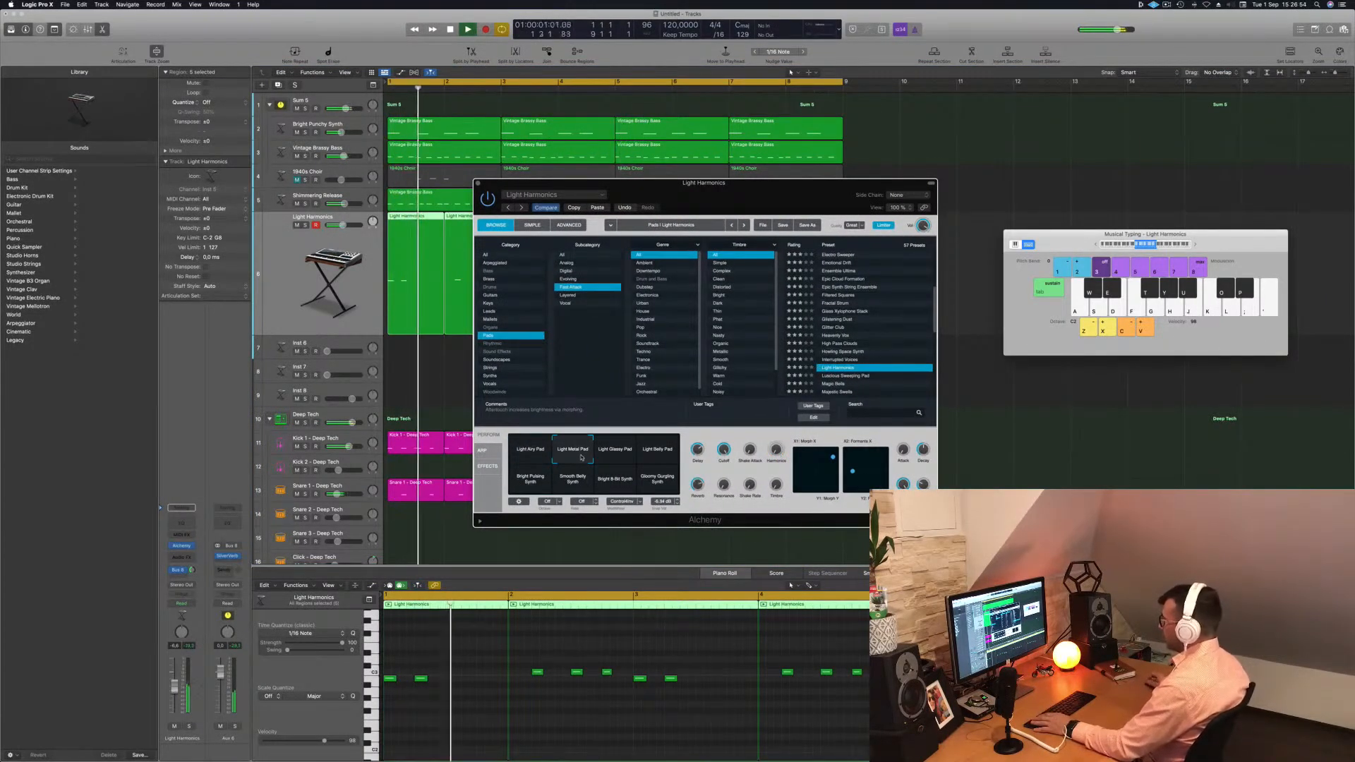
{"action": "left_click", "coordinate": [623, 455]}
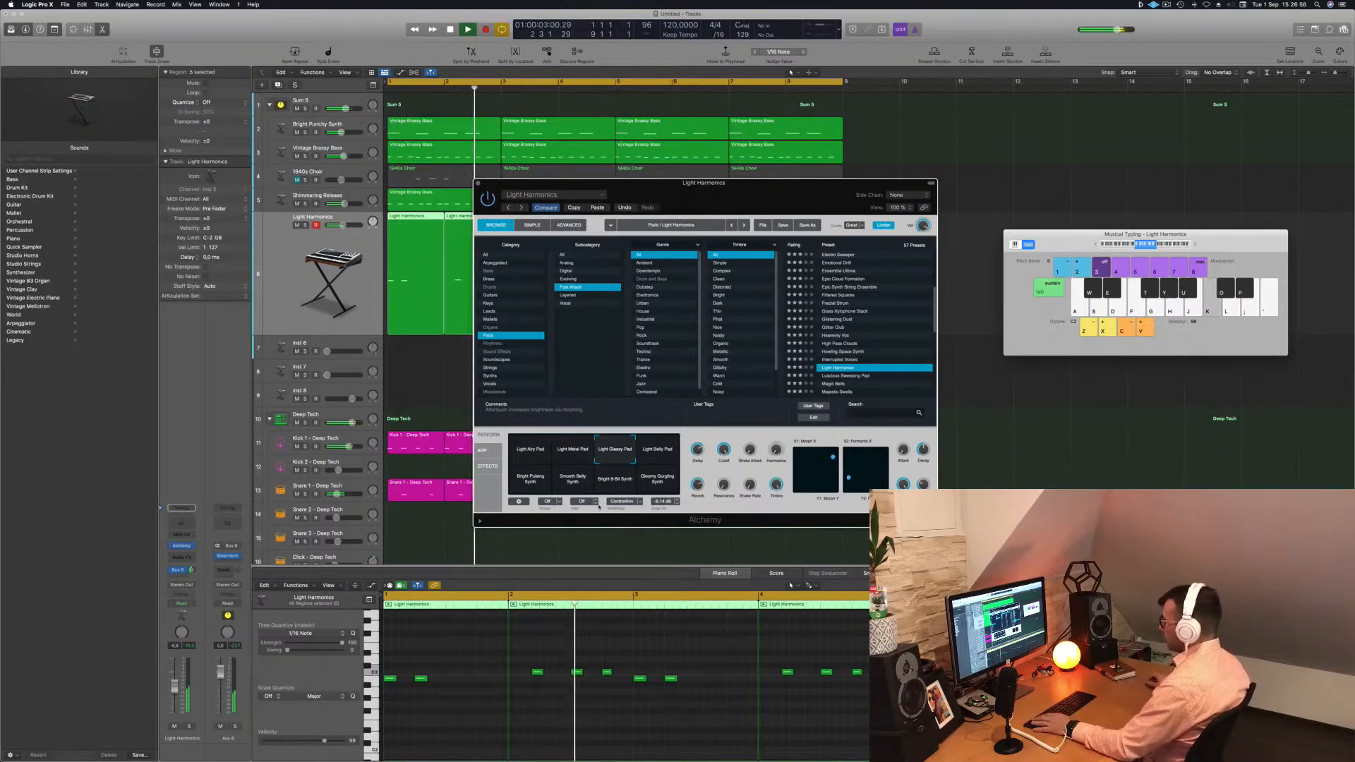
{"action": "left_click_drag", "start_coordinate": [805, 200], "coordinate": [985, 250]}
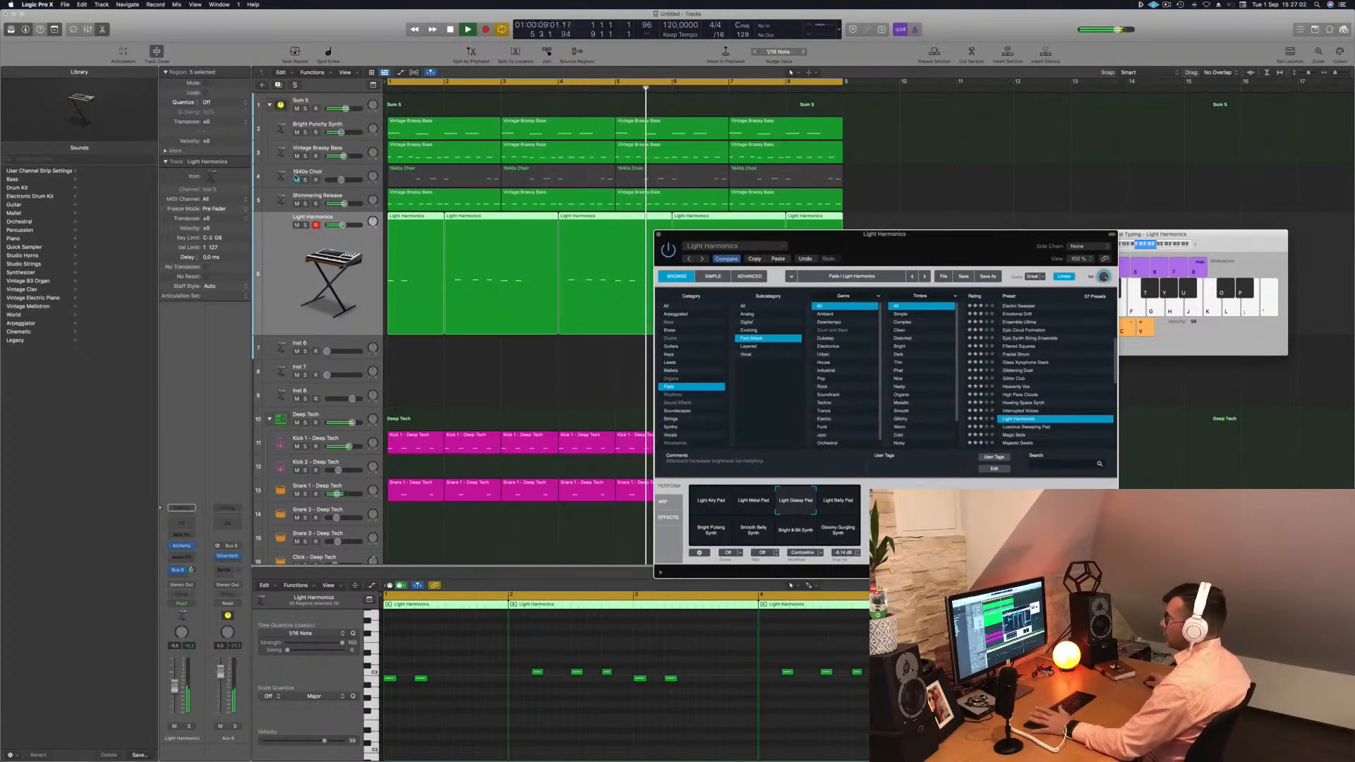
Step: Unmute the 1940s Choir track, select it and move the Alchemy window away from its regions
{"action": "left_click", "coordinate": [297, 181]}
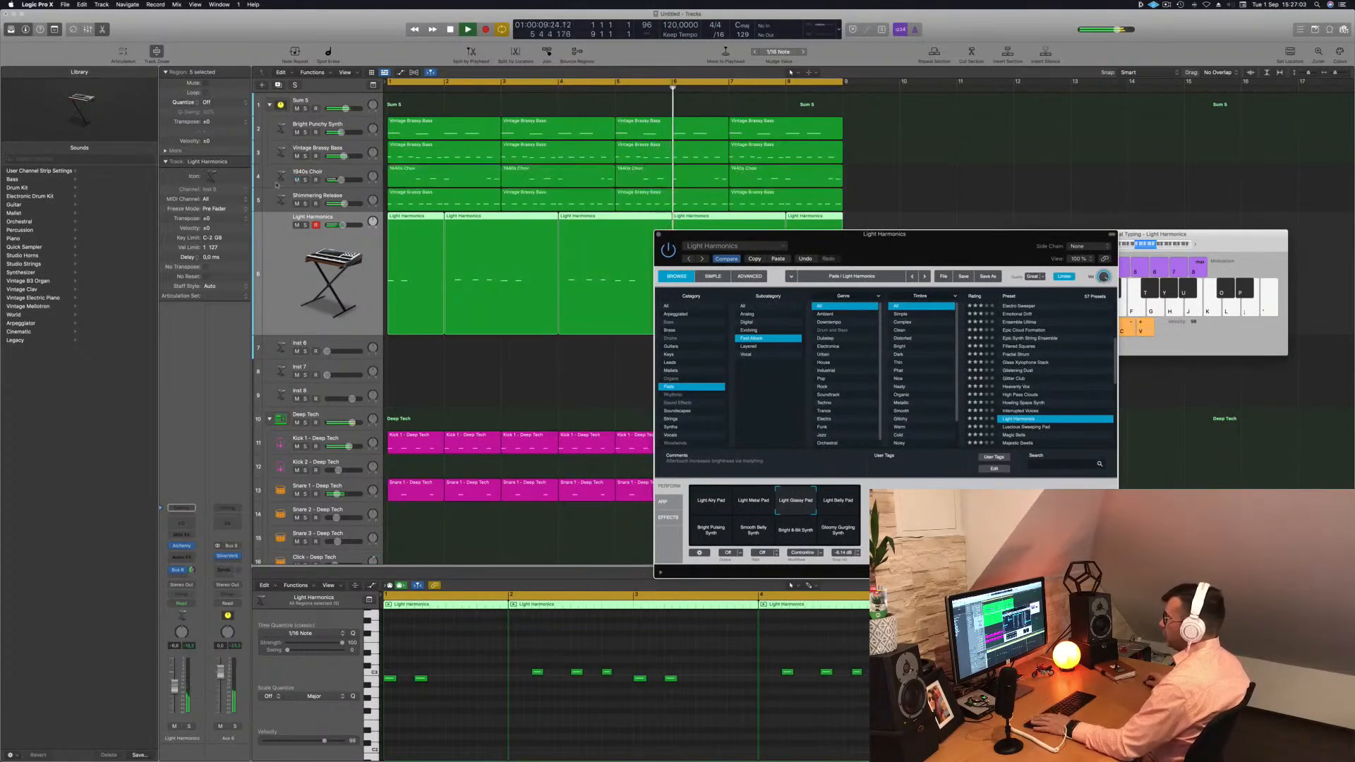
{"action": "left_click", "coordinate": [348, 172]}
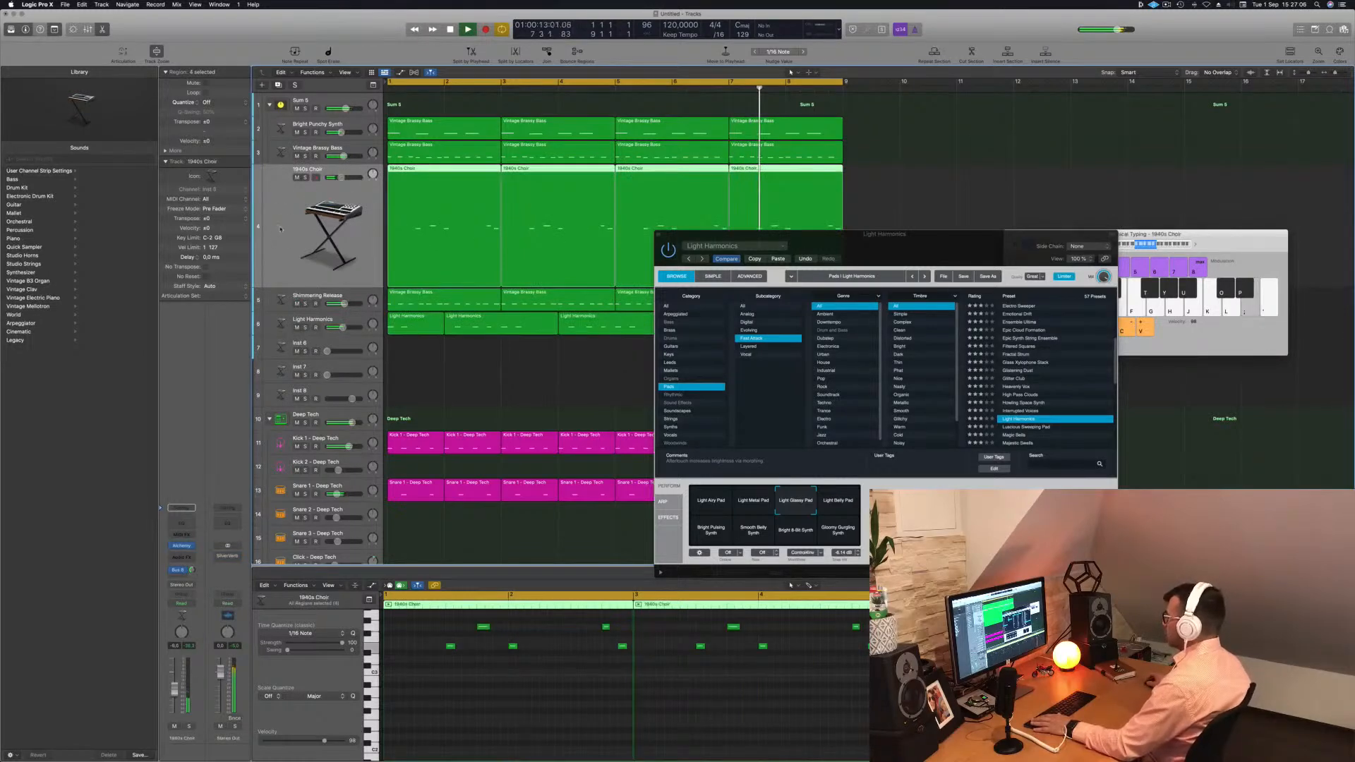
{"action": "left_click_drag", "start_coordinate": [890, 247], "coordinate": [1069, 177]}
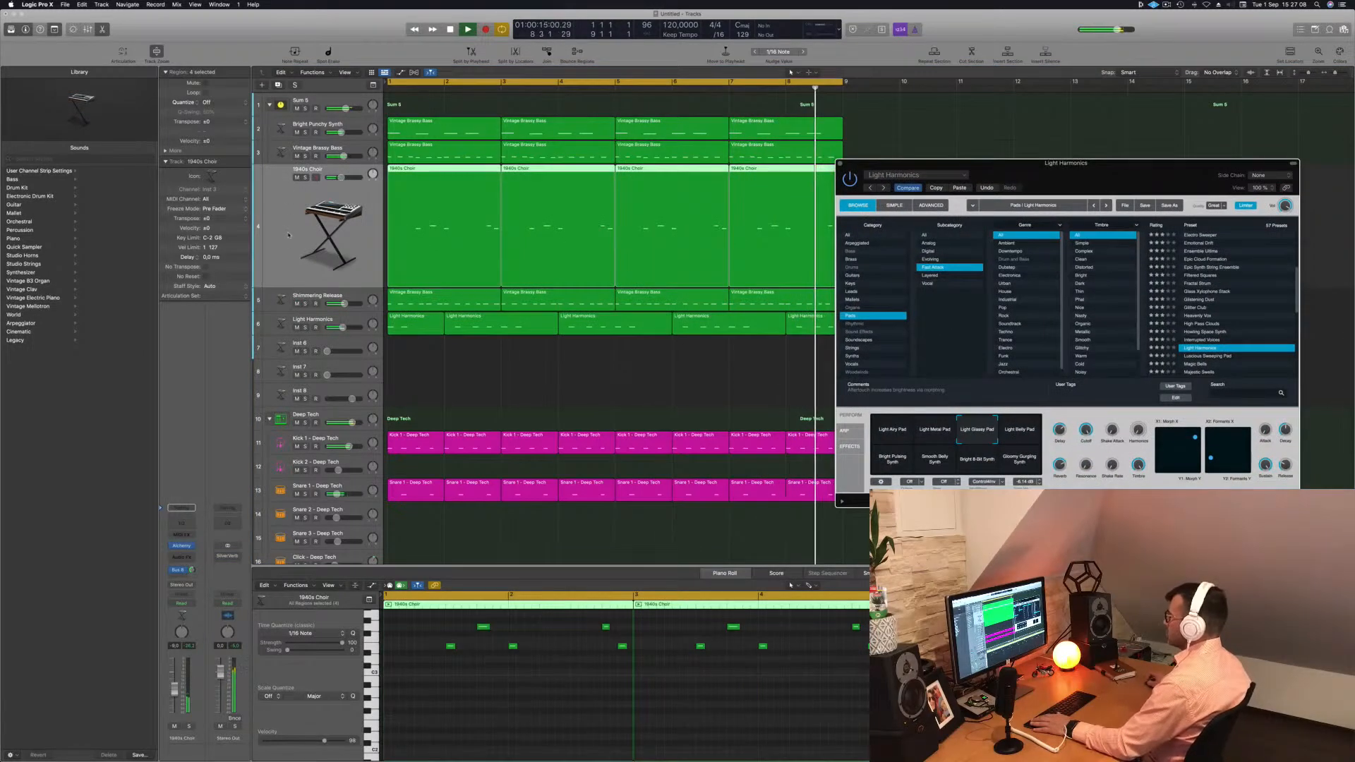
Step: Close the Light Harmonics Alchemy window and compare the 1940s Choir and Light Harmonics tracks during playback
{"action": "left_click", "coordinate": [339, 324]}
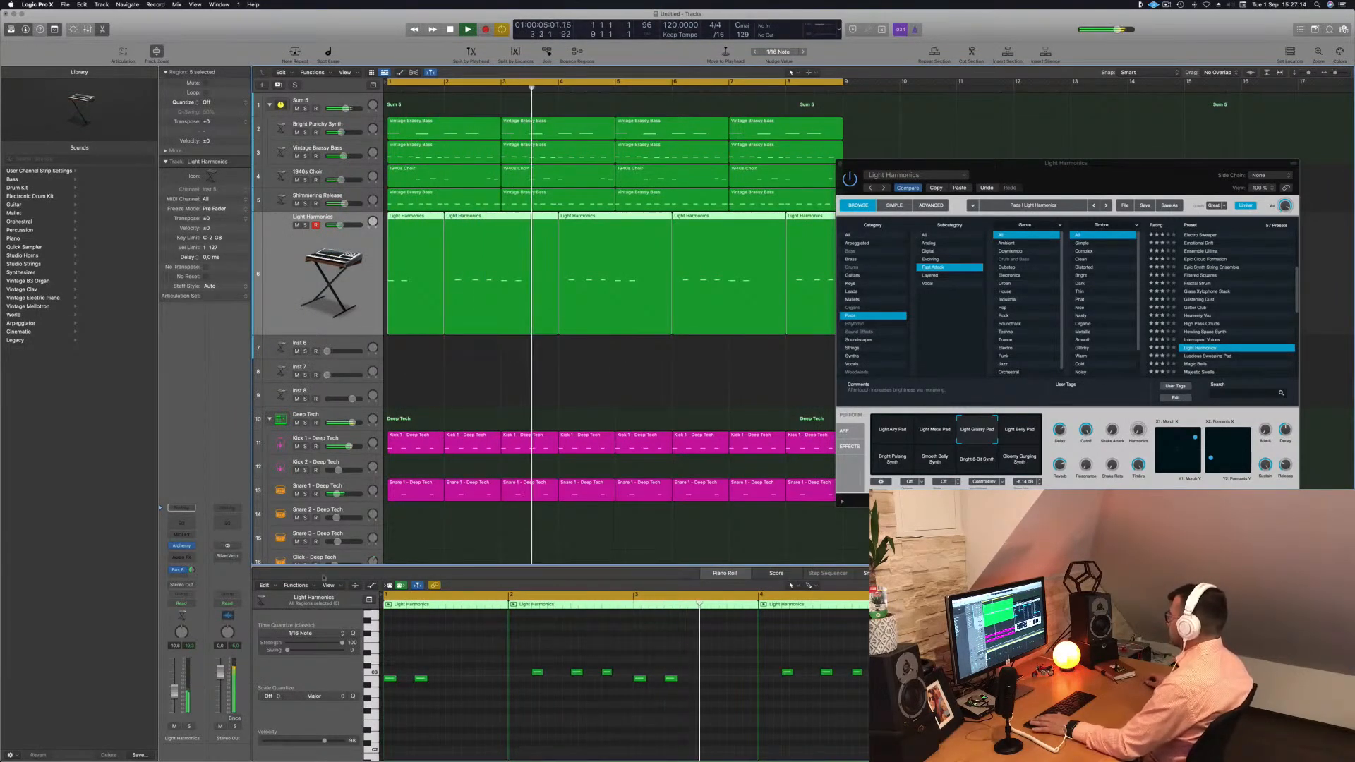
{"action": "left_click_drag", "start_coordinate": [940, 182], "coordinate": [666, 263]}
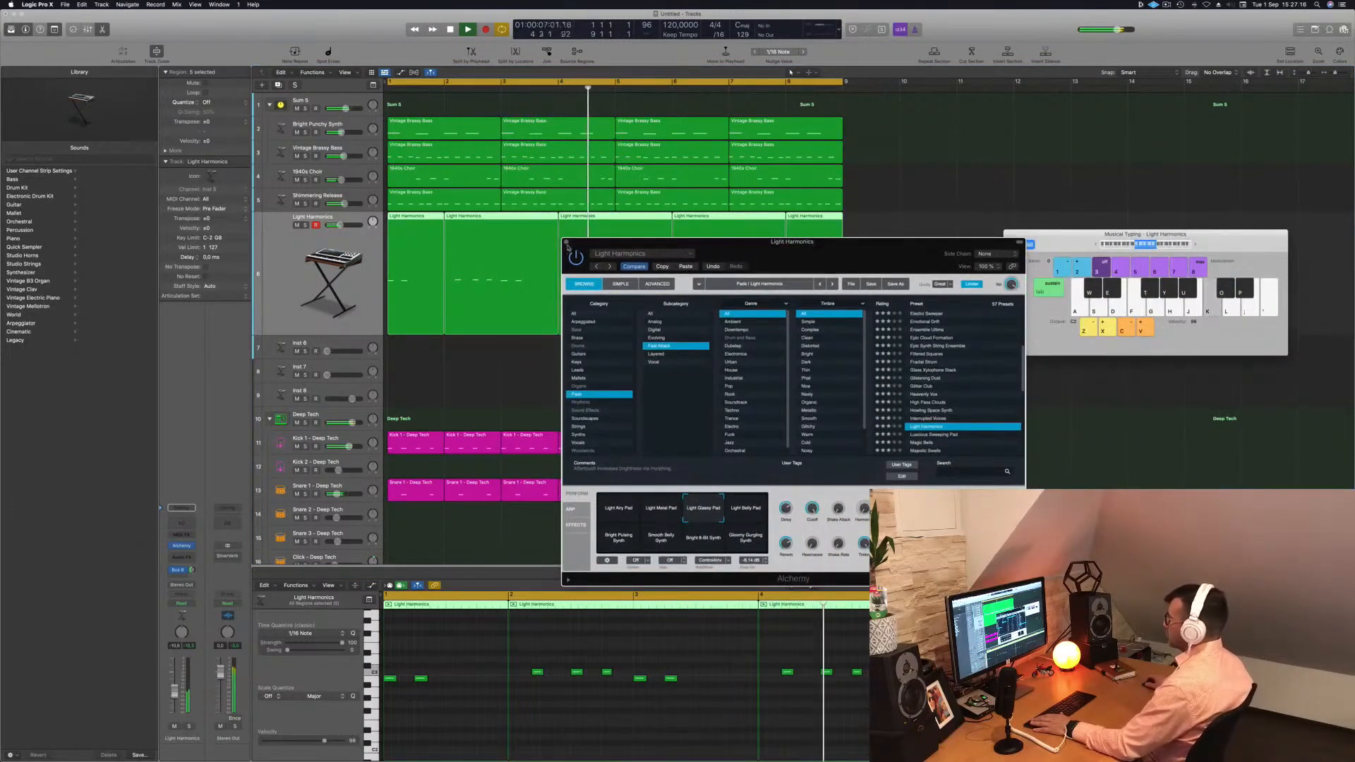
{"action": "key", "text": "super+w"}
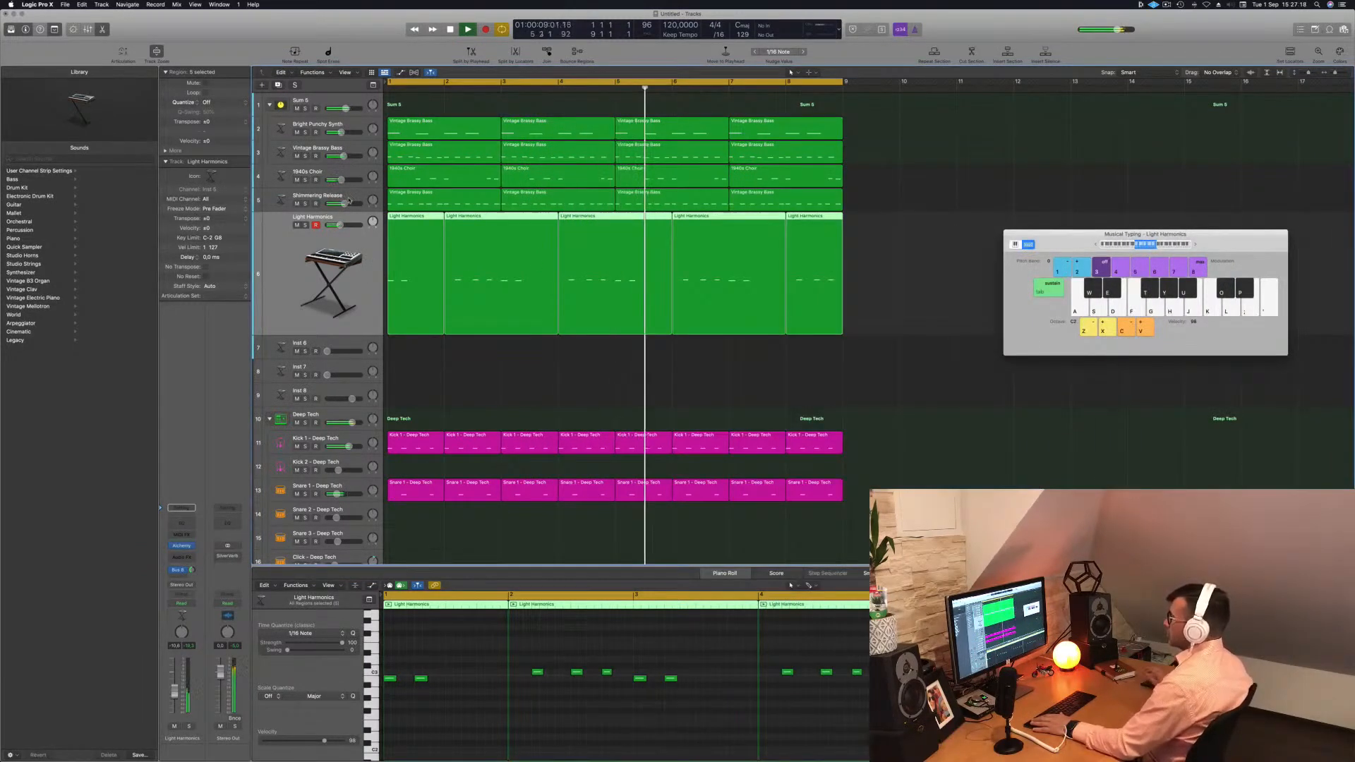
{"action": "left_click", "coordinate": [363, 173]}
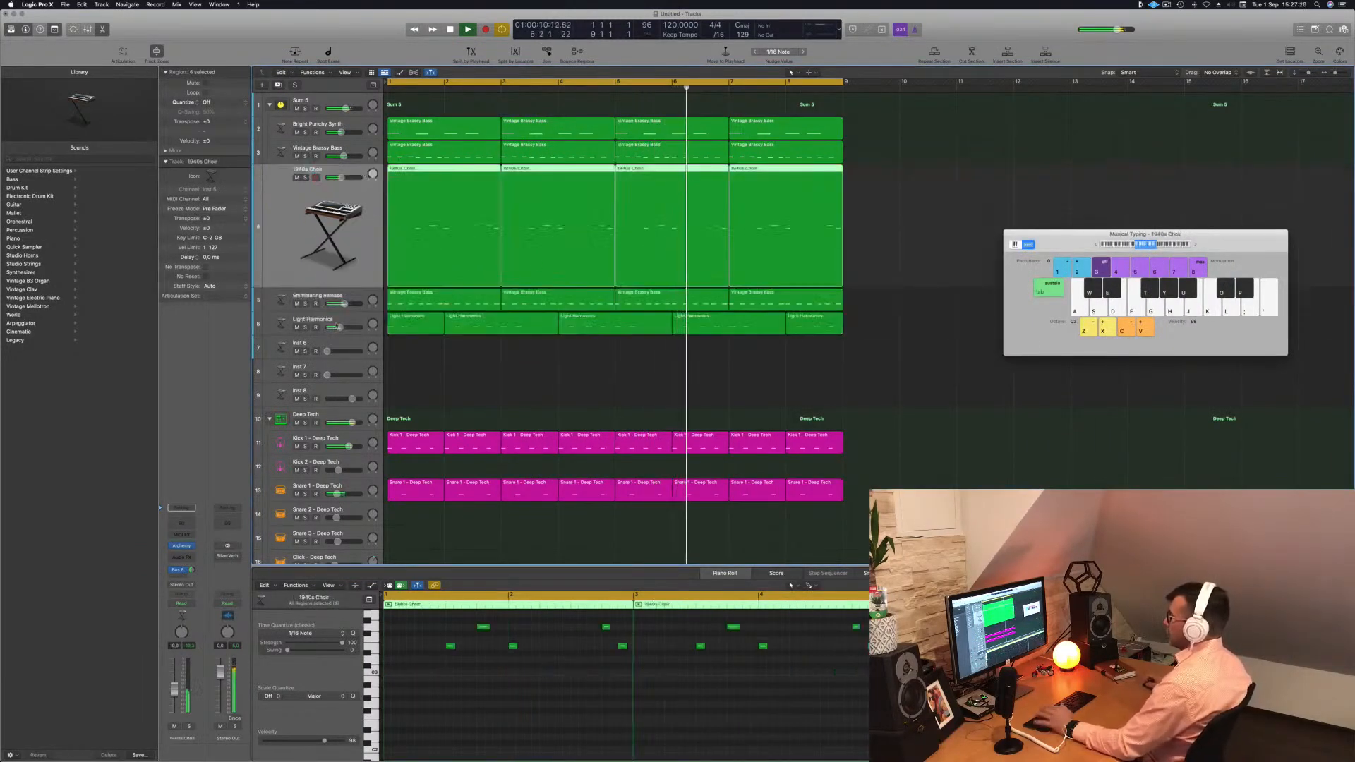
{"action": "left_click", "coordinate": [360, 323]}
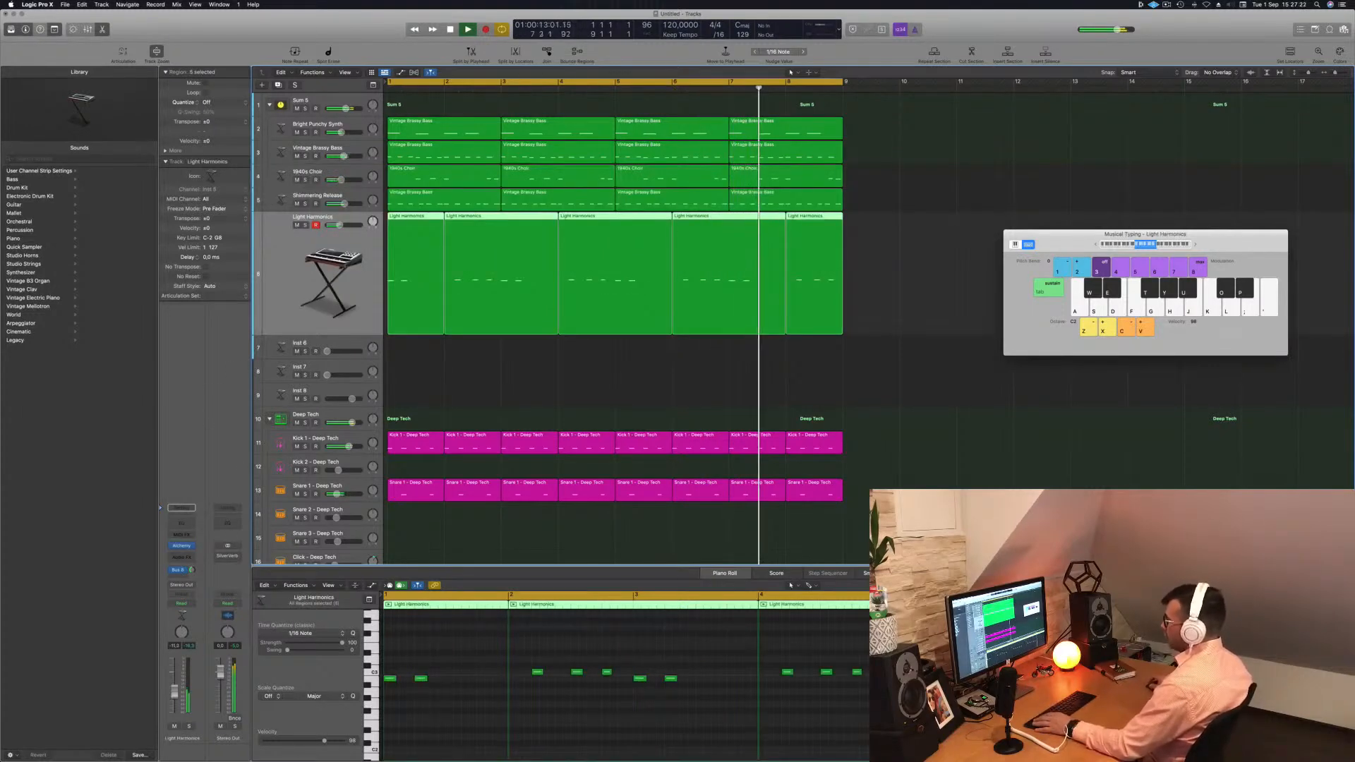
Step: Save the project in the Logic folder as "EP133 GUYS!"
{"action": "left_click", "coordinate": [507, 358]}
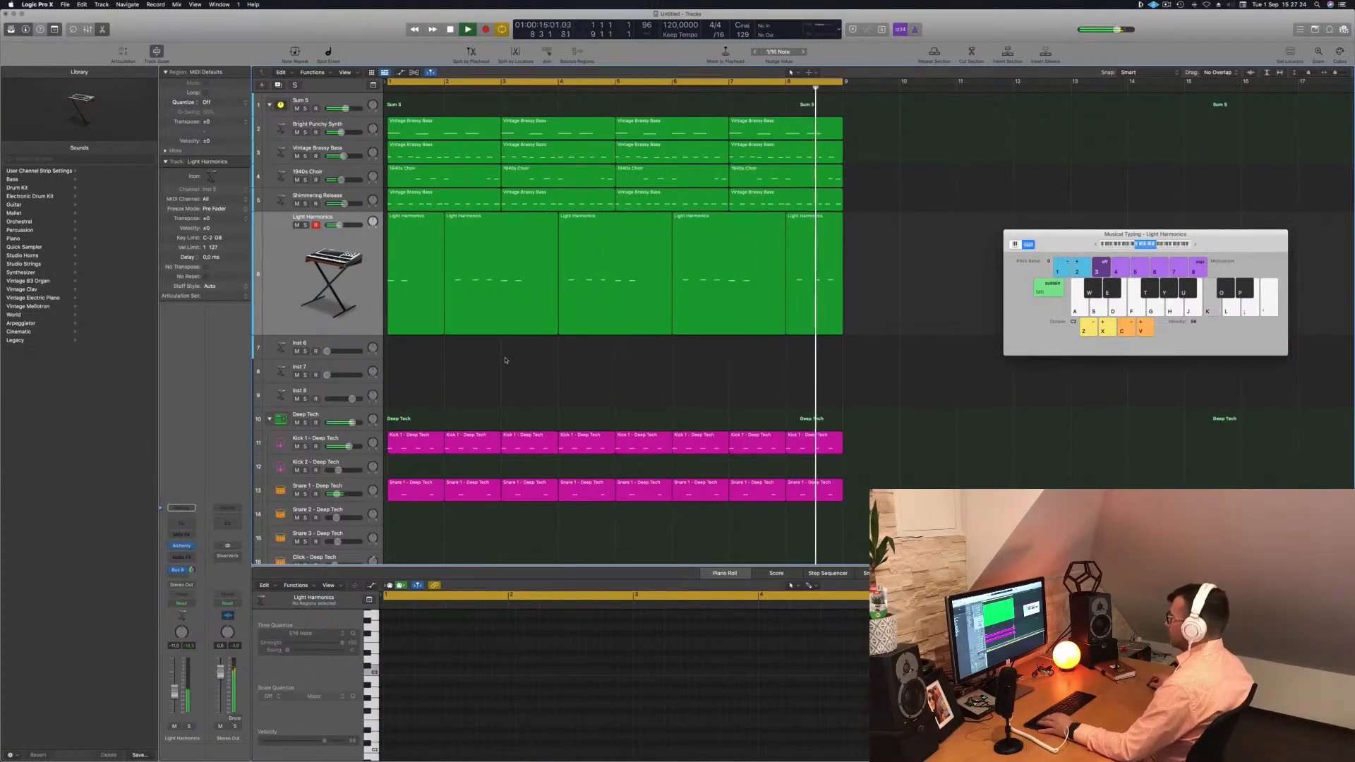
{"action": "key", "text": "super+s"}
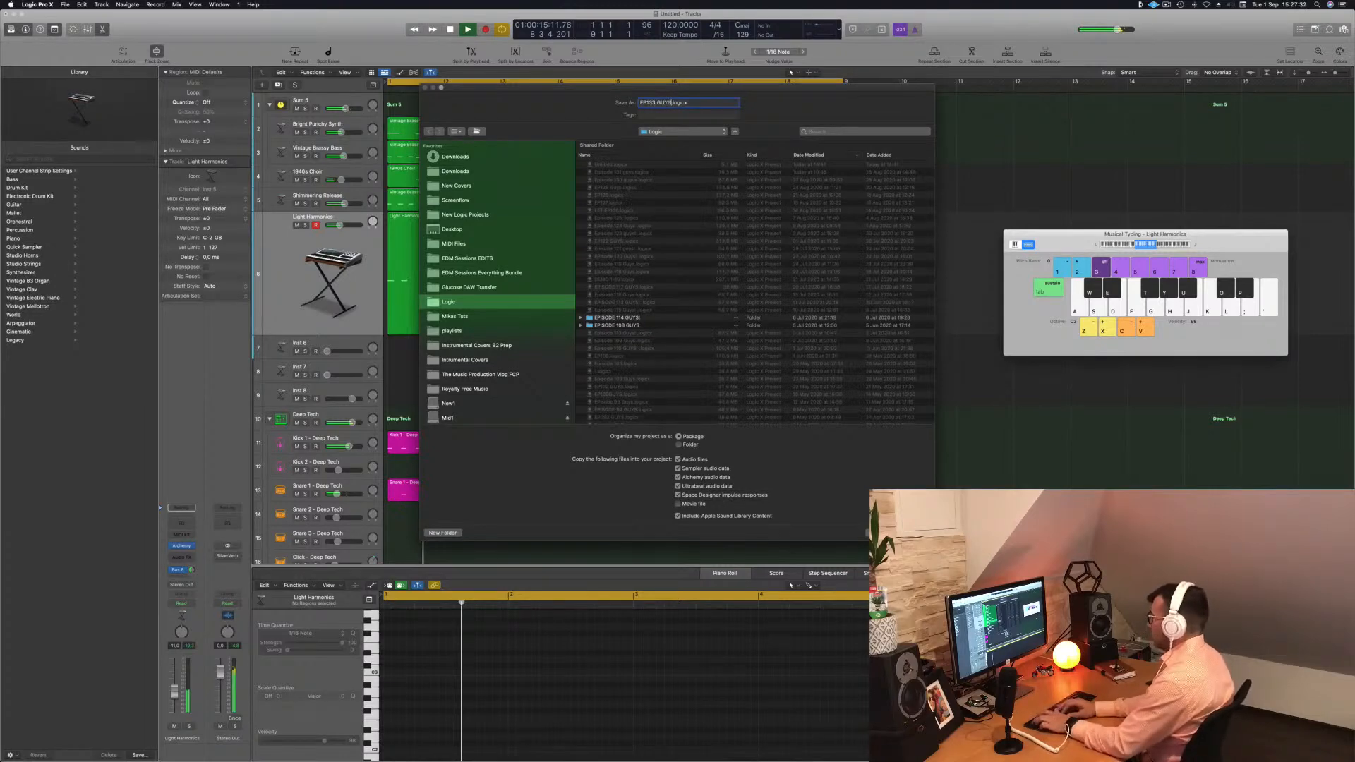
{"action": "type", "text": "EP133 GUYS!"}
{"action": "key", "text": "Return"}
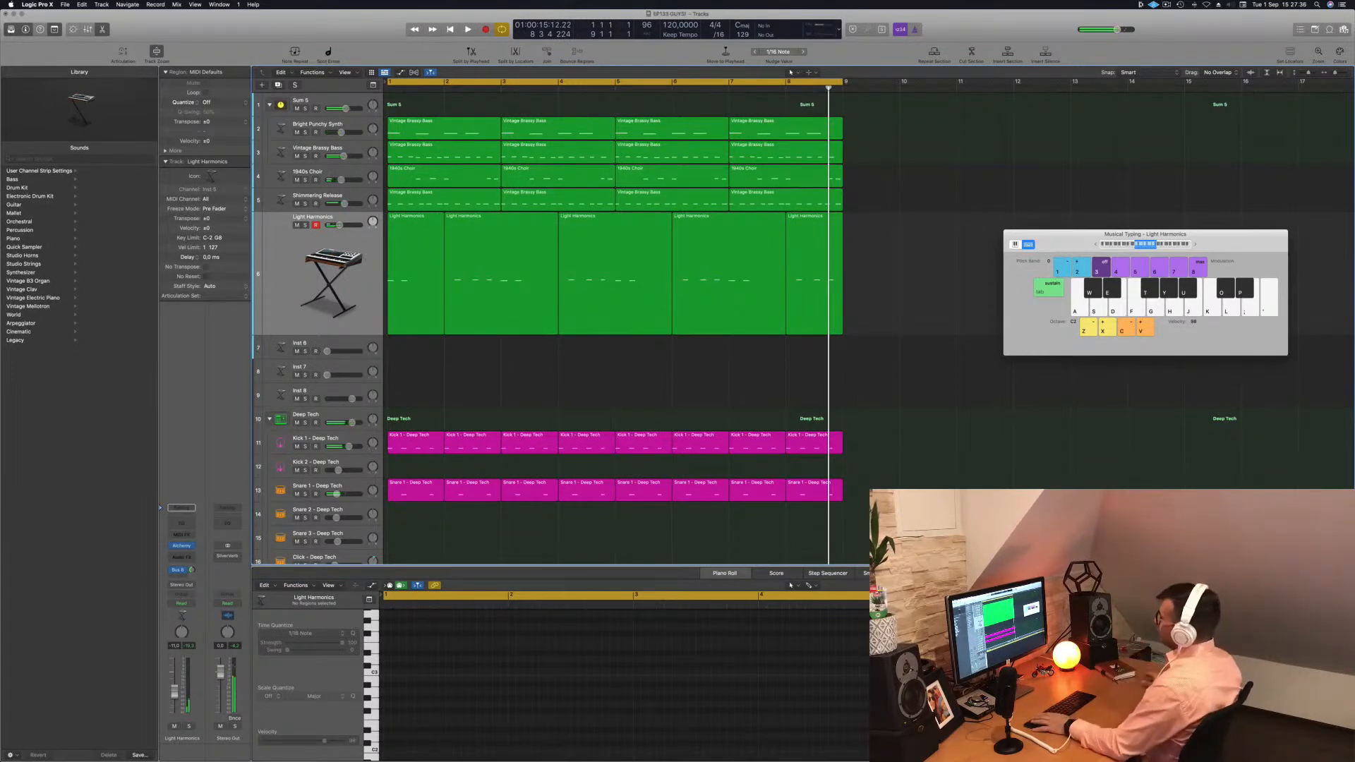
Step: Play the full loop and reduce the track heights to bring more of the drum tracks into view
{"action": "key", "text": "space"}
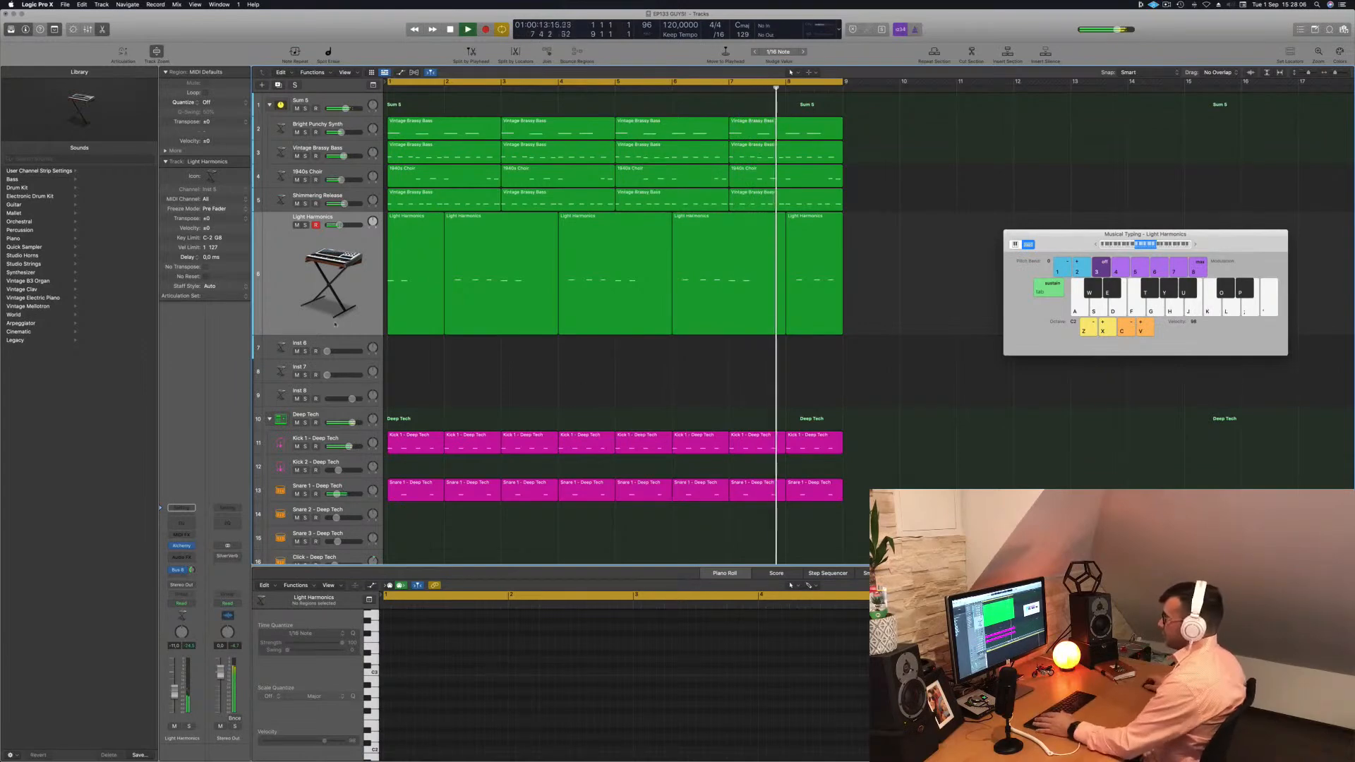
{"action": "left_click", "coordinate": [463, 376], "text": "ctrl+alt"}
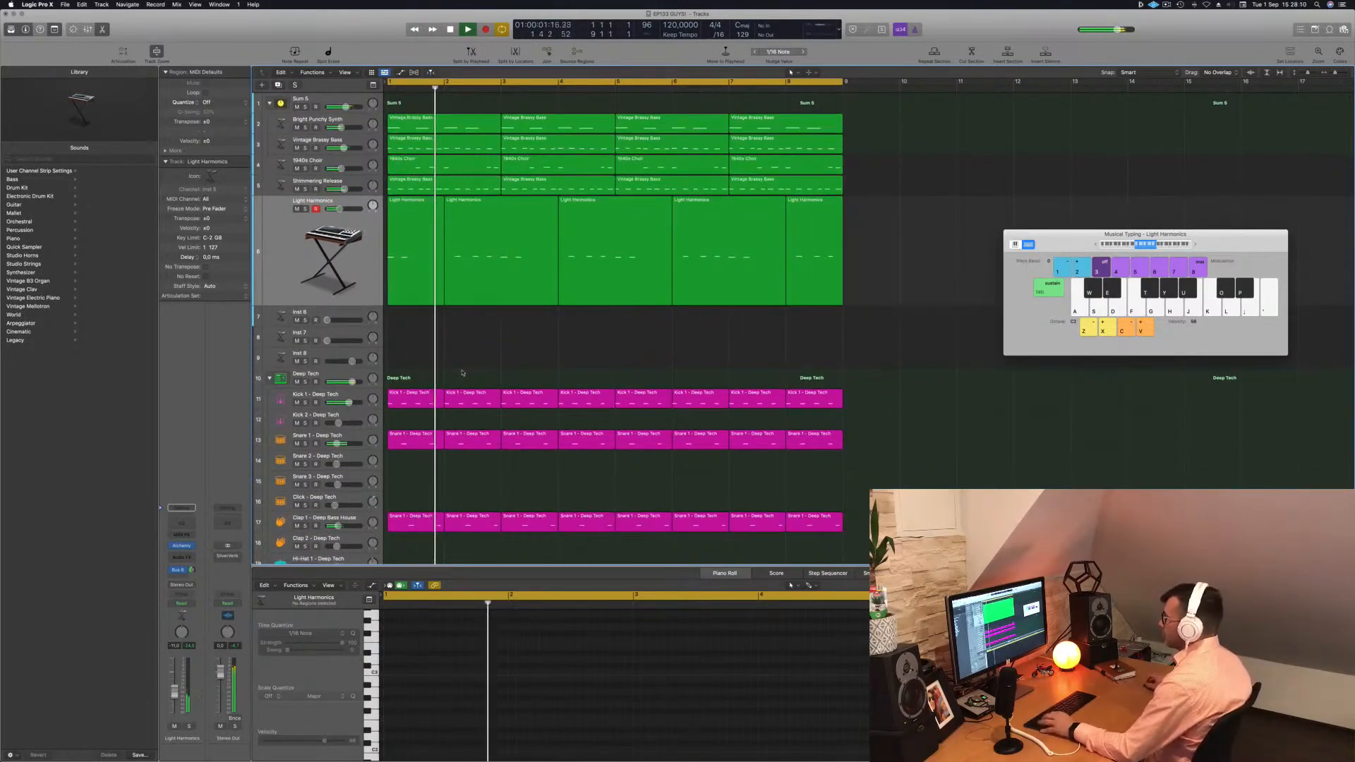
{"action": "scroll", "coordinate": [463, 372], "scroll_direction": "down", "scroll_amount": 3}
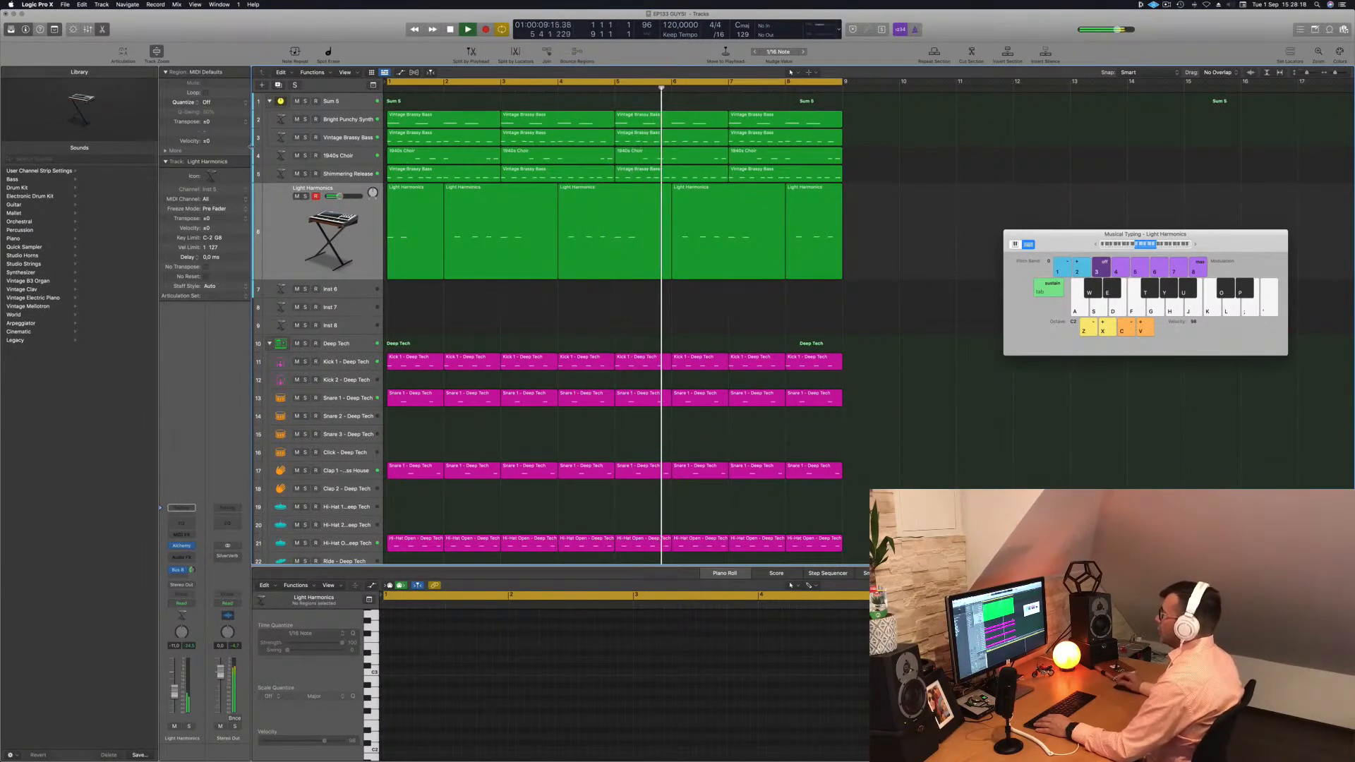
Step: Compare the loop with and without the Bright Punchy Synth and Vintage Brassy Bass tracks during playback
{"action": "left_click", "coordinate": [296, 120]}
{"action": "left_click", "coordinate": [297, 138]}
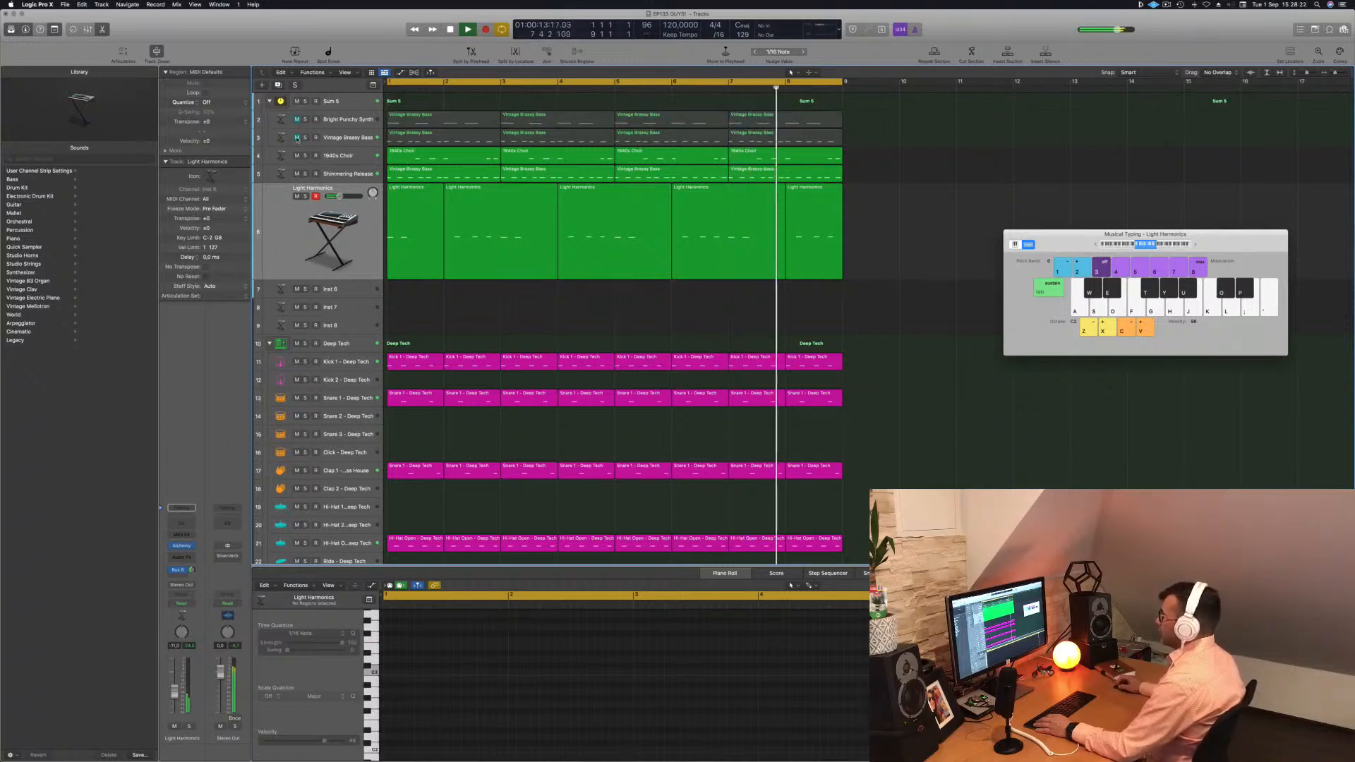
{"action": "left_click", "coordinate": [296, 120]}
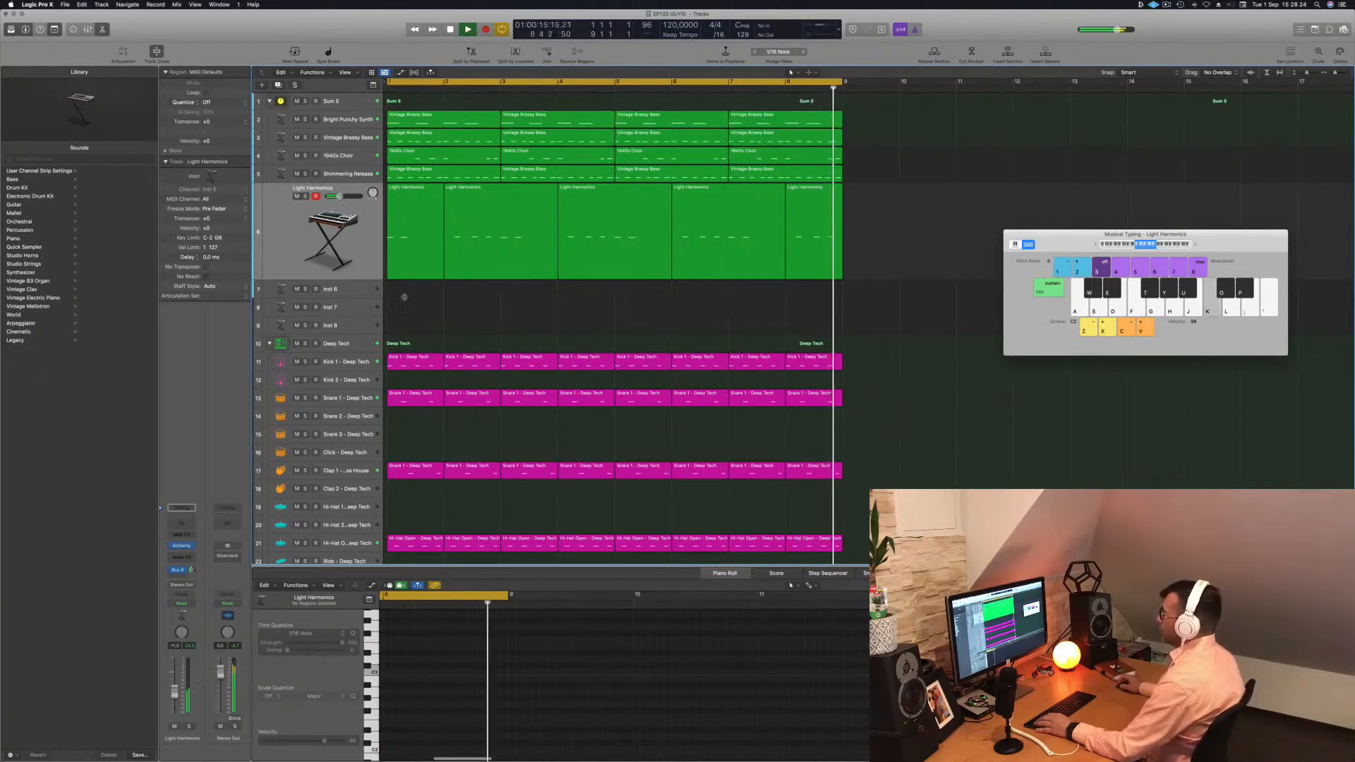
{"action": "left_click", "coordinate": [296, 138]}
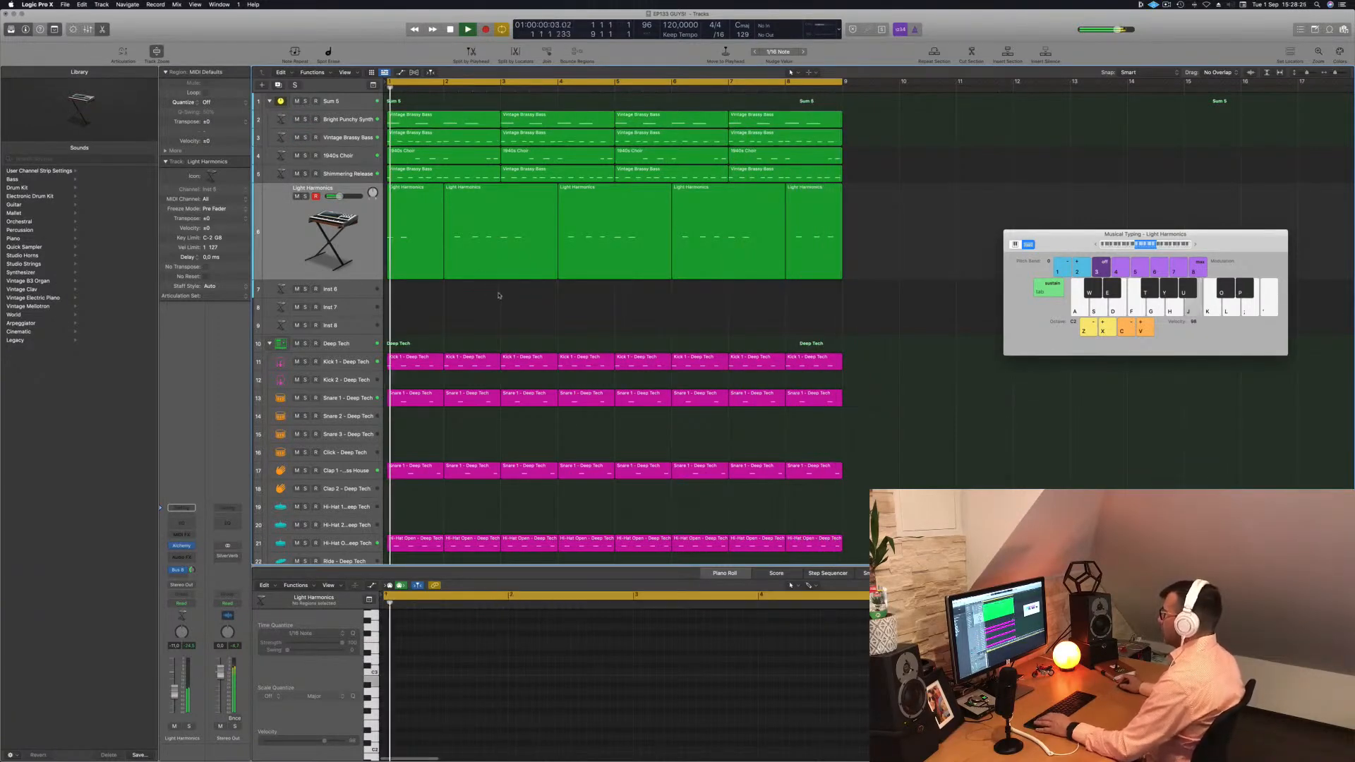
Step: Mute the 1940s Choir track, duplicate the Light Harmonics track with its settings and stop playback
{"action": "left_click", "coordinate": [296, 155]}
{"action": "left_click", "coordinate": [287, 248]}
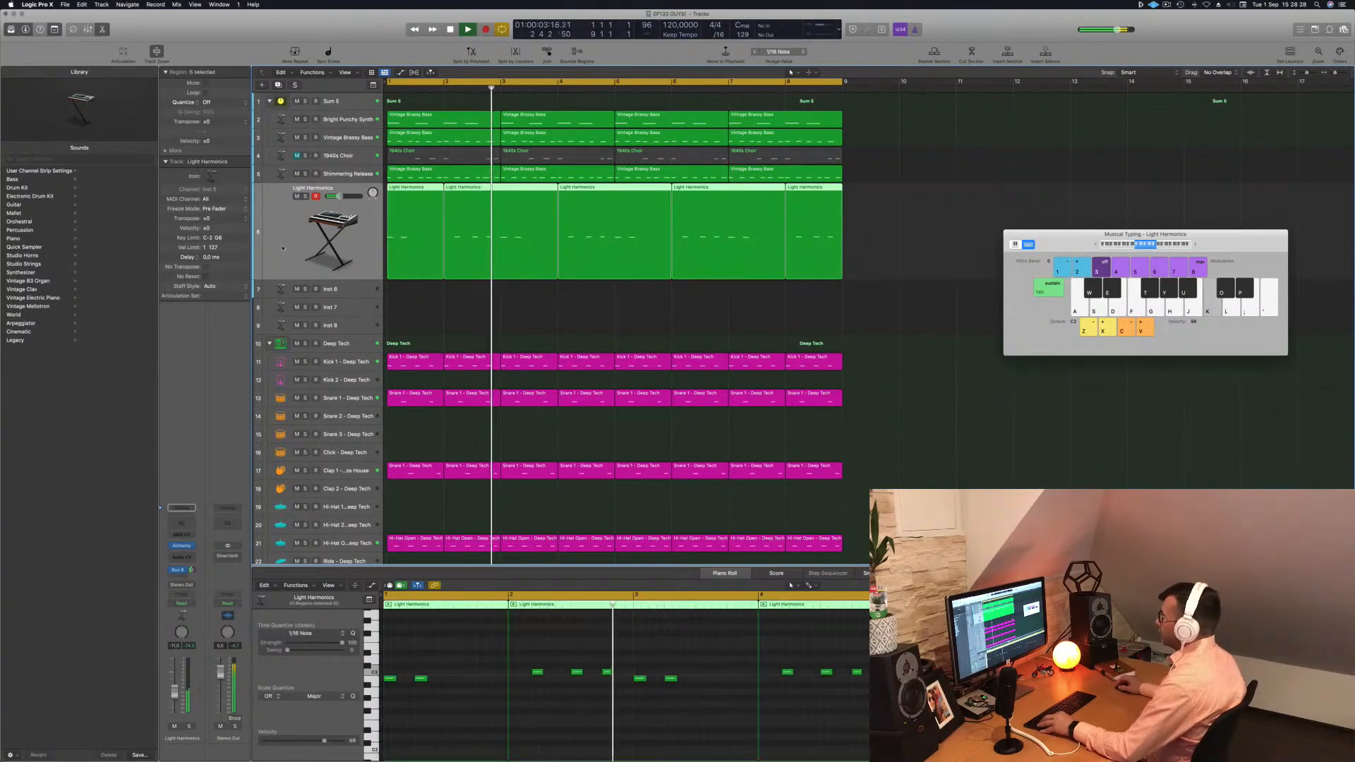
{"action": "key", "text": "super+Left"}
{"action": "key", "text": "super+Left"}
{"action": "key", "text": "super+Left"}
{"action": "scroll", "coordinate": [342, 250], "scroll_direction": "down", "scroll_amount": 2}
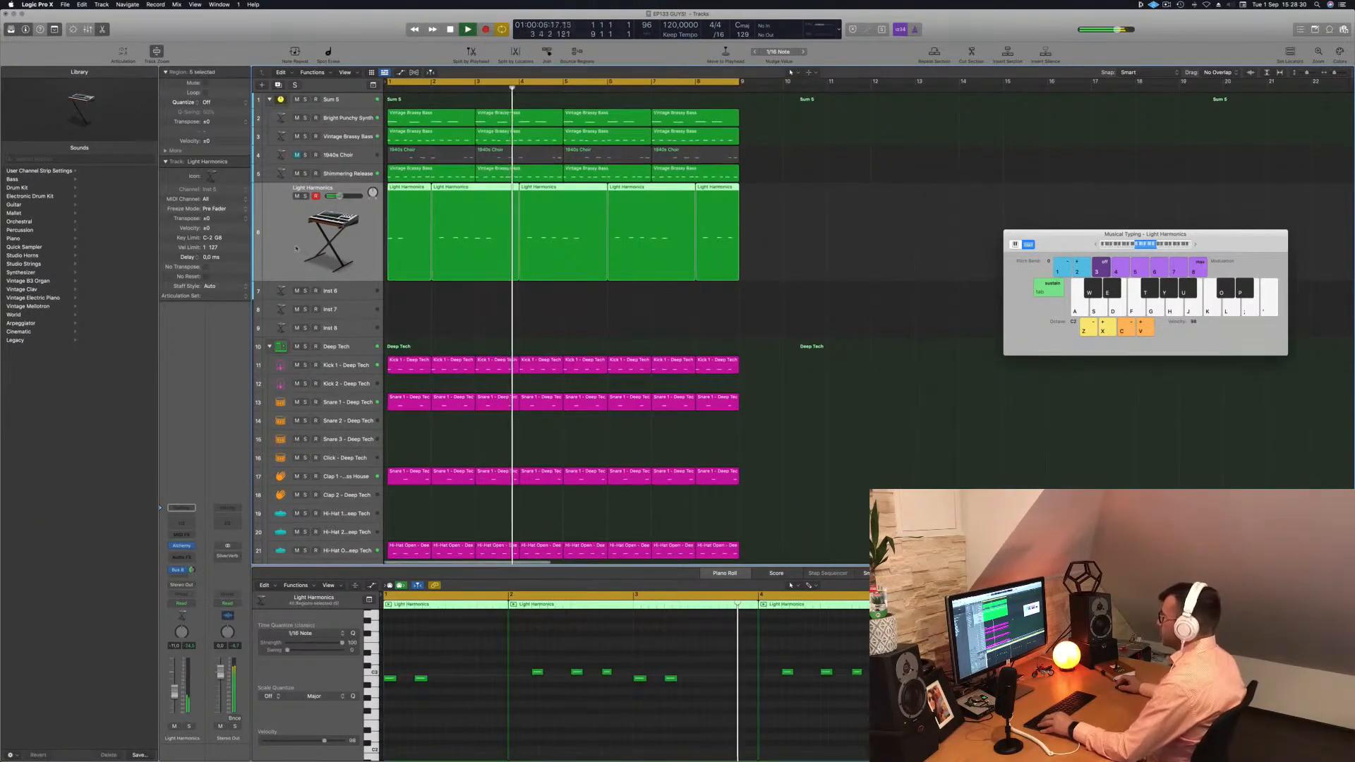
{"action": "scroll", "coordinate": [341, 249], "scroll_direction": "left", "scroll_amount": 1}
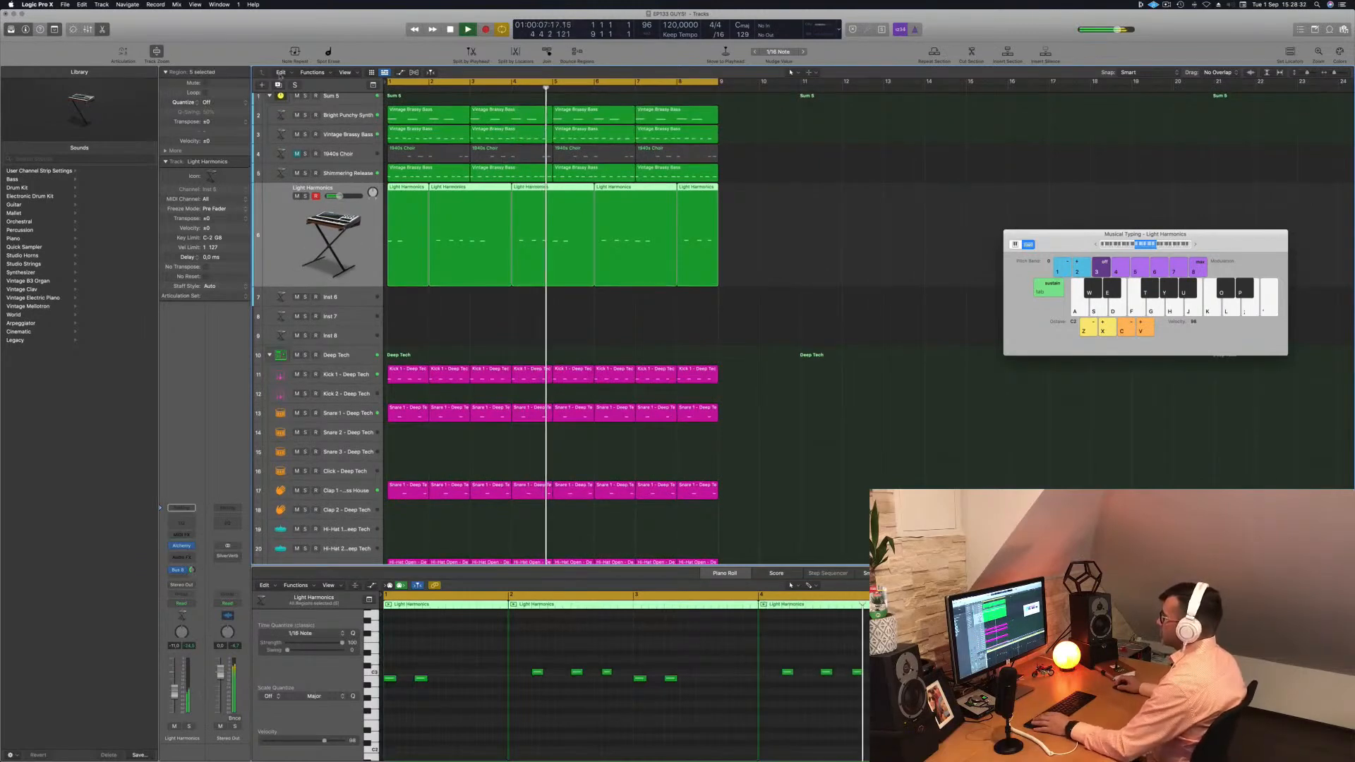
{"action": "key", "text": "super+d"}
{"action": "key", "text": "space"}
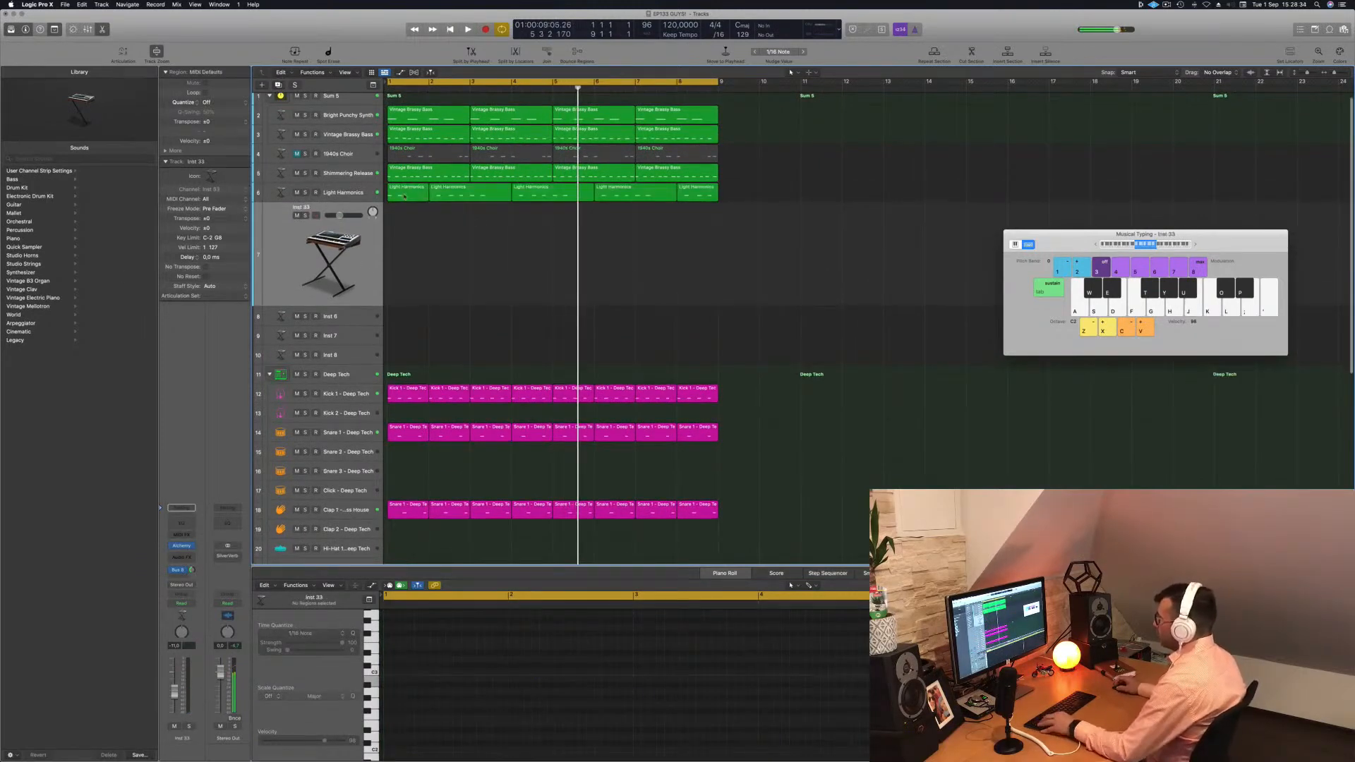
Step: Copy the first Light Harmonics region onto the new track so that copies start on beat 3 of bars 1, 3, 5 and 7
{"action": "left_click_drag", "start_coordinate": [401, 198], "coordinate": [501, 219]}
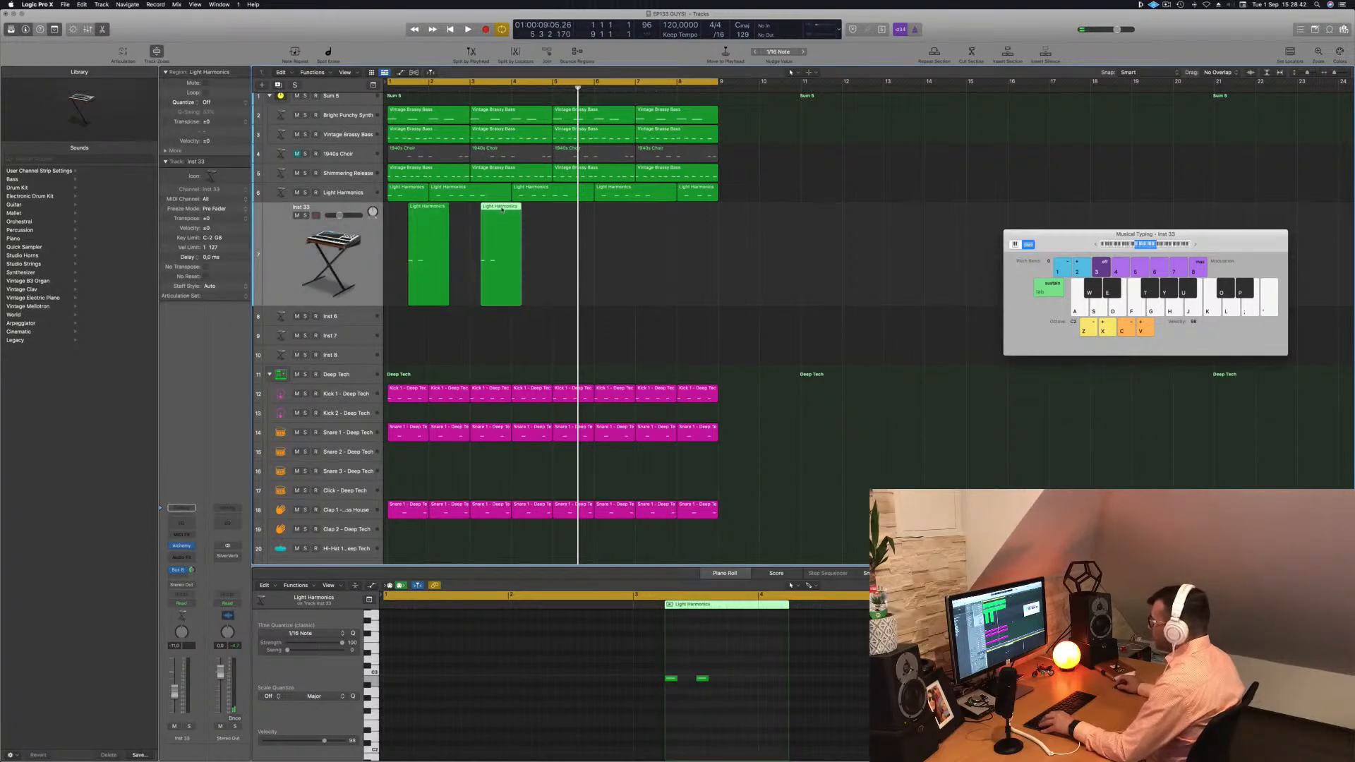
{"action": "left_click_drag", "start_coordinate": [504, 208], "coordinate": [521, 209]}
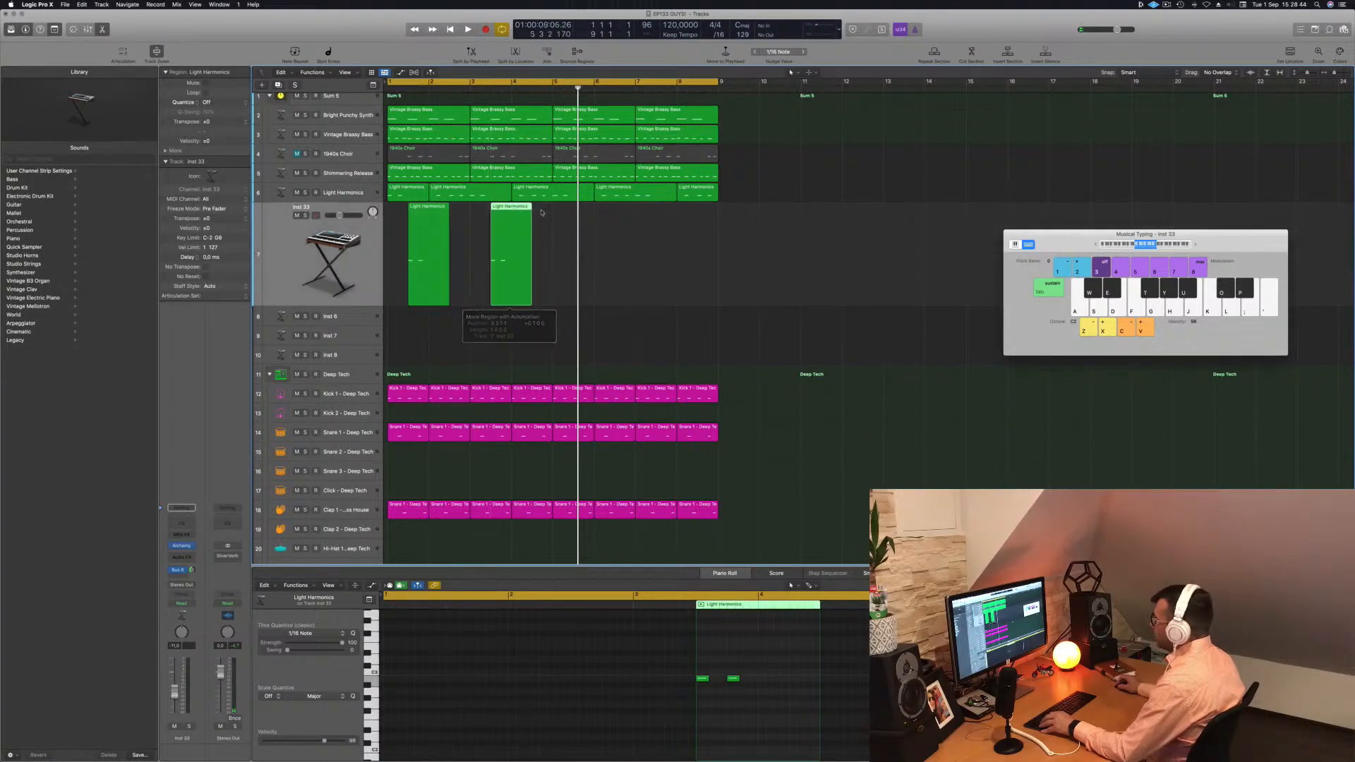
{"action": "left_click_drag", "start_coordinate": [425, 208], "coordinate": [591, 223]}
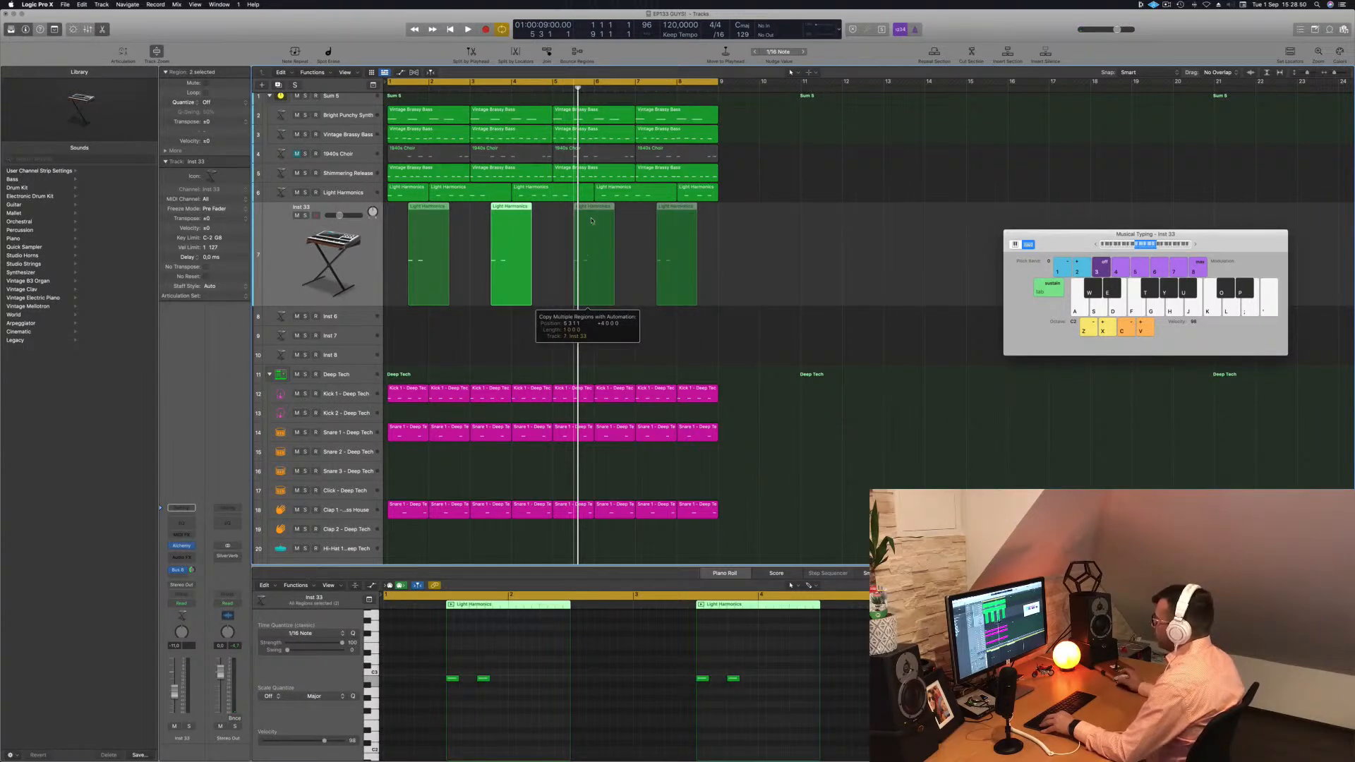
{"action": "left_click_drag", "start_coordinate": [593, 223], "coordinate": [593, 223]}
Step: Play the loop and choose the Bright Pulsing Synth variation in Alchemy on the Inst 33 track
{"action": "left_click", "coordinate": [301, 262]}
{"action": "key", "text": "space"}
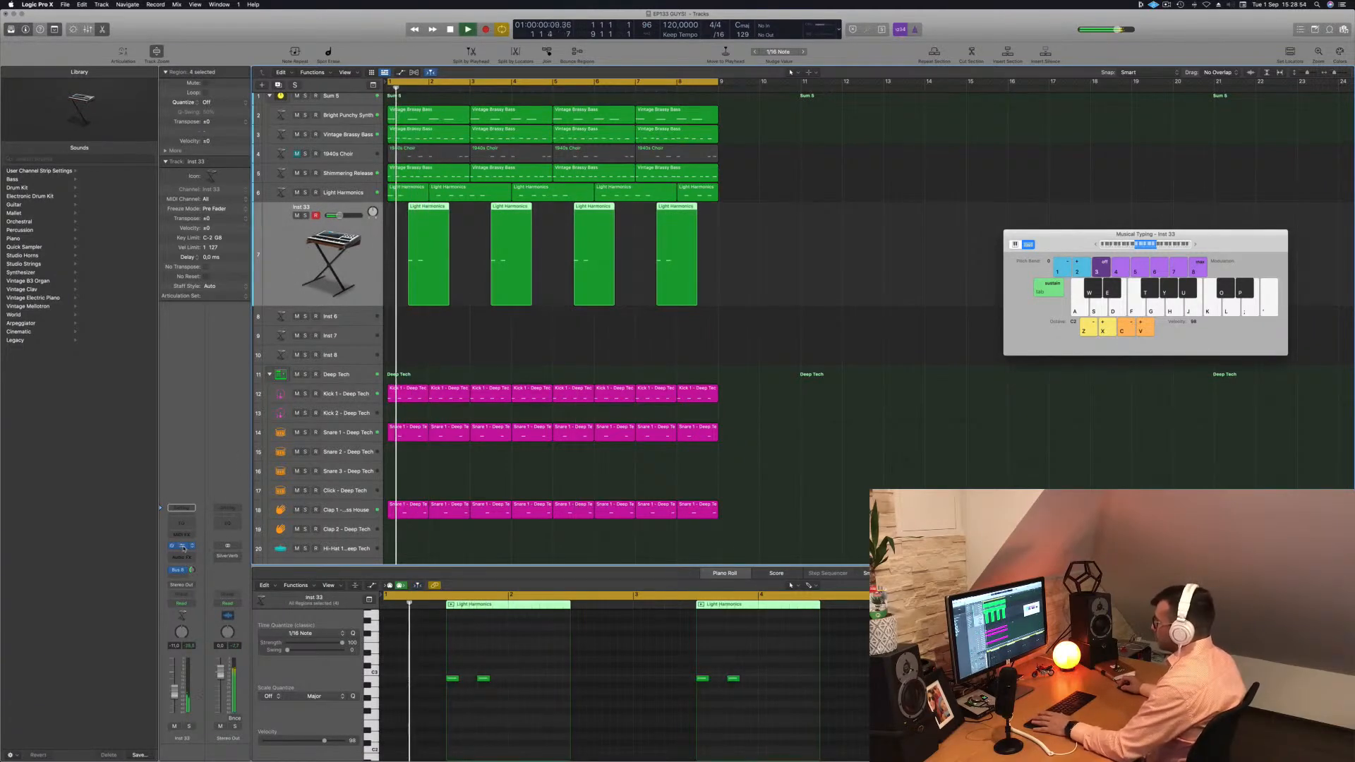
{"action": "left_click", "coordinate": [601, 384]}
{"action": "left_click_drag", "start_coordinate": [725, 118], "coordinate": [908, 128]}
{"action": "left_click", "coordinate": [655, 416]}
Step: Adjust the Inst 33 track's volume during playback and close its Alchemy window
{"action": "left_click_drag", "start_coordinate": [342, 216], "coordinate": [344, 215]}
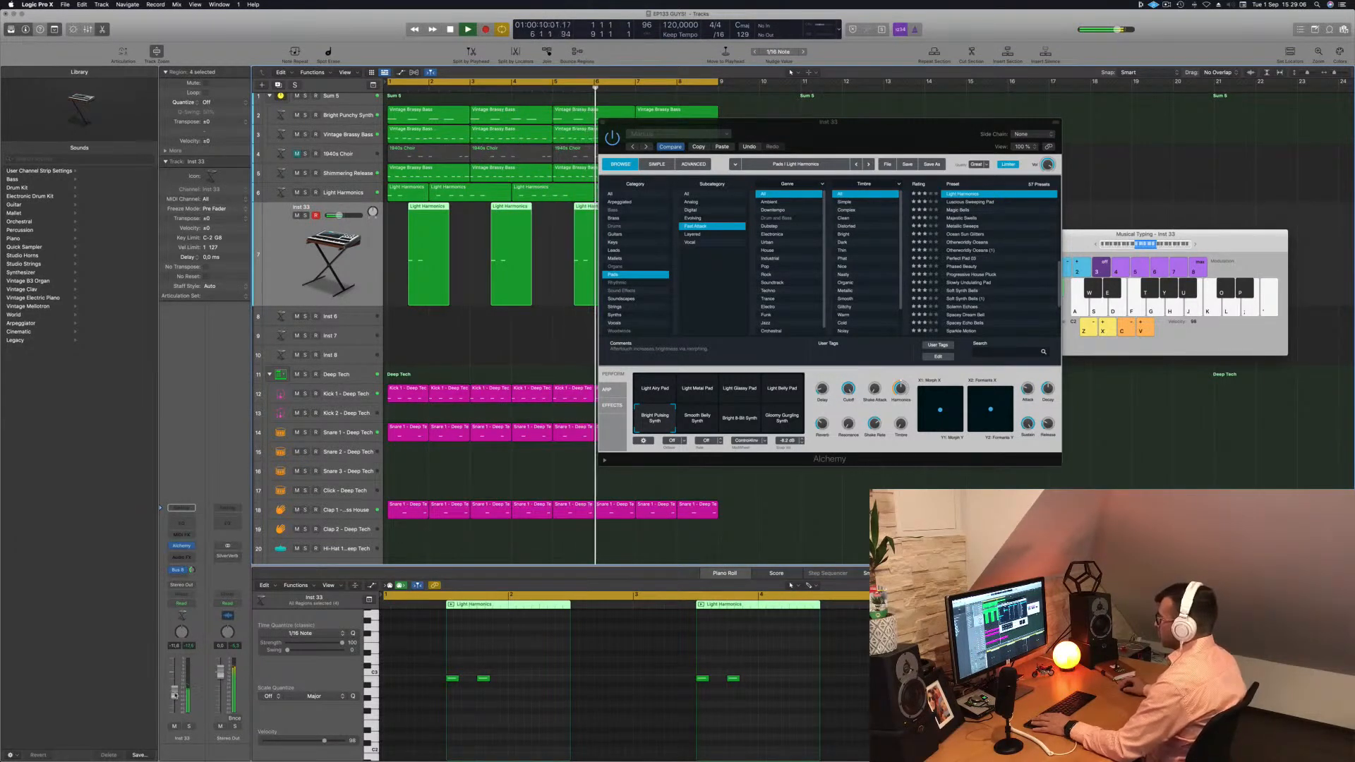
{"action": "key", "text": "Return"}
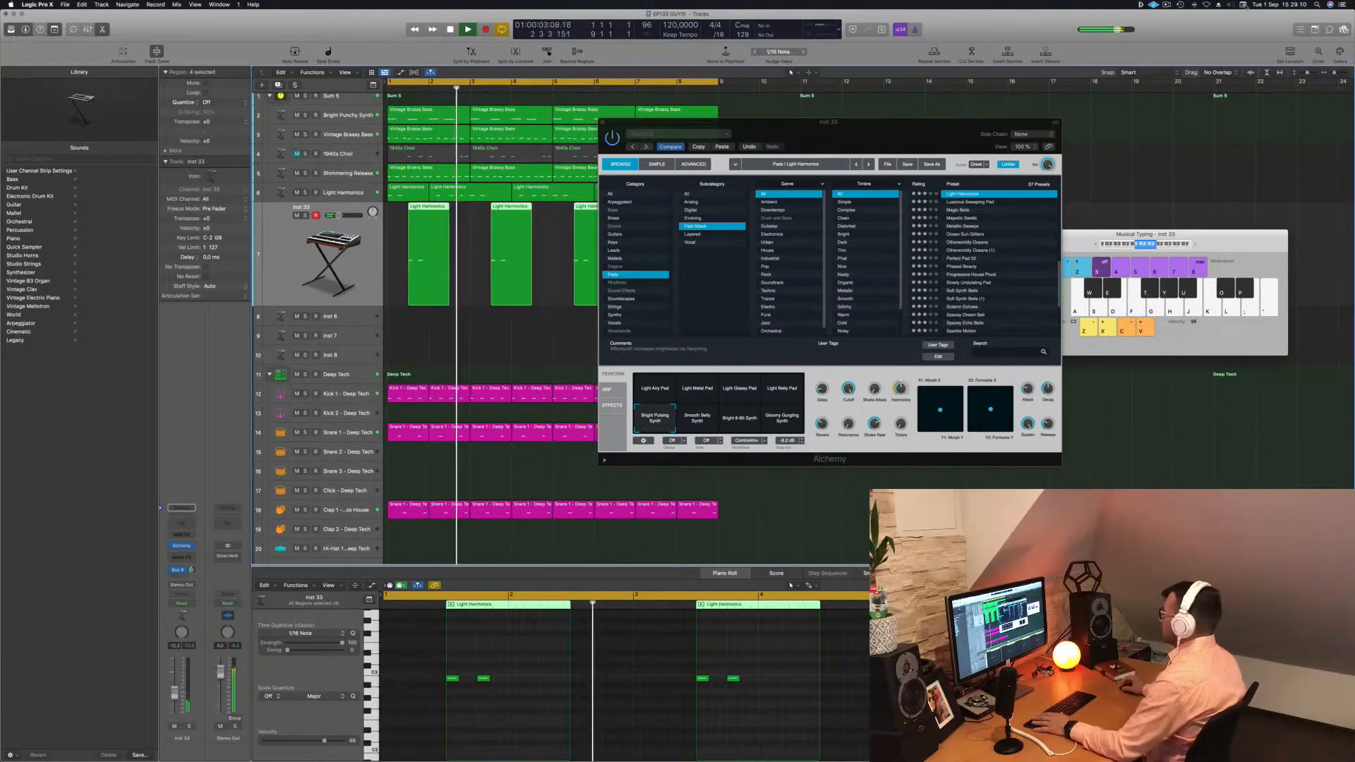
{"action": "left_click_drag", "start_coordinate": [954, 122], "coordinate": [877, 166]}
{"action": "left_click", "coordinate": [526, 168]}
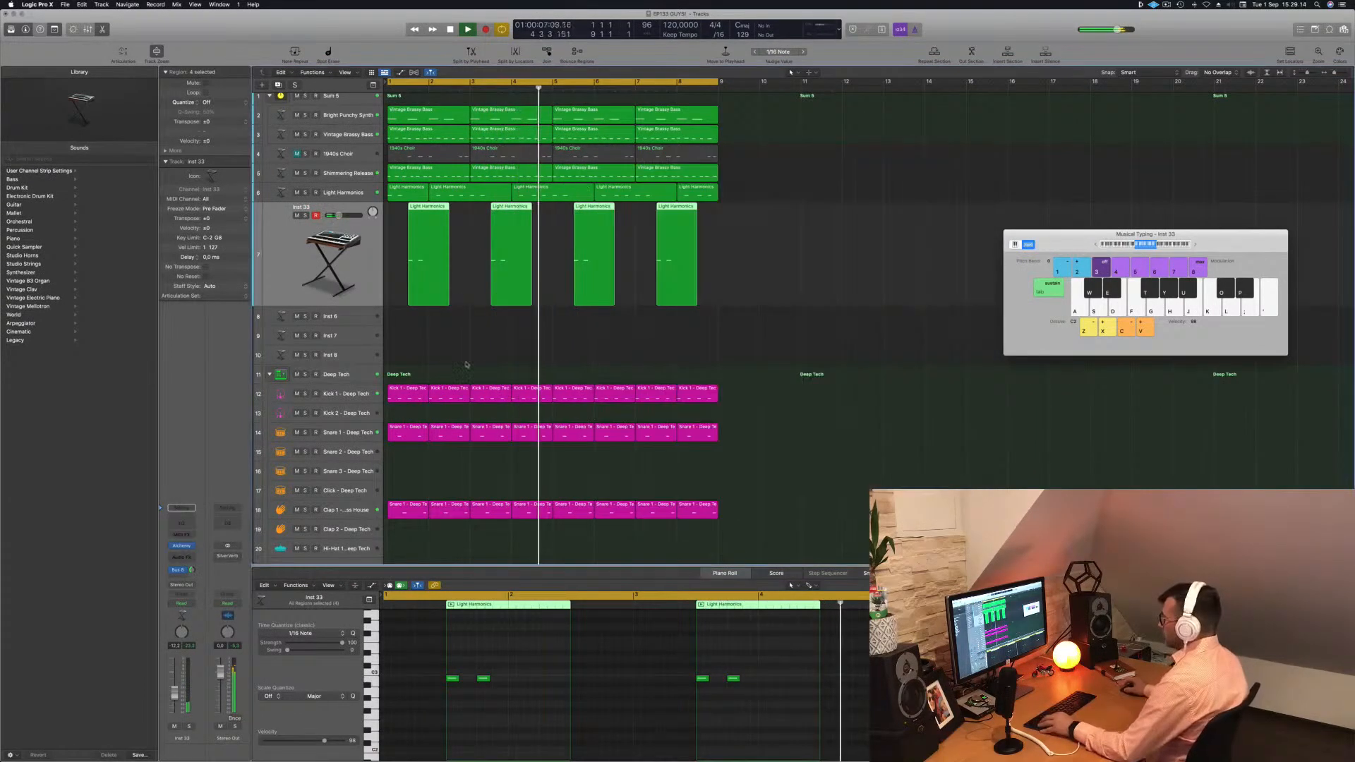
Step: Review the loop across the synth and drum tracks during playback and select the Shimmering Release track
{"action": "scroll", "coordinate": [547, 360], "scroll_direction": "down", "scroll_amount": 5}
{"action": "scroll", "coordinate": [490, 346], "scroll_direction": "up", "scroll_amount": 1}
{"action": "scroll", "coordinate": [656, 192], "scroll_direction": "down", "scroll_amount": 4}
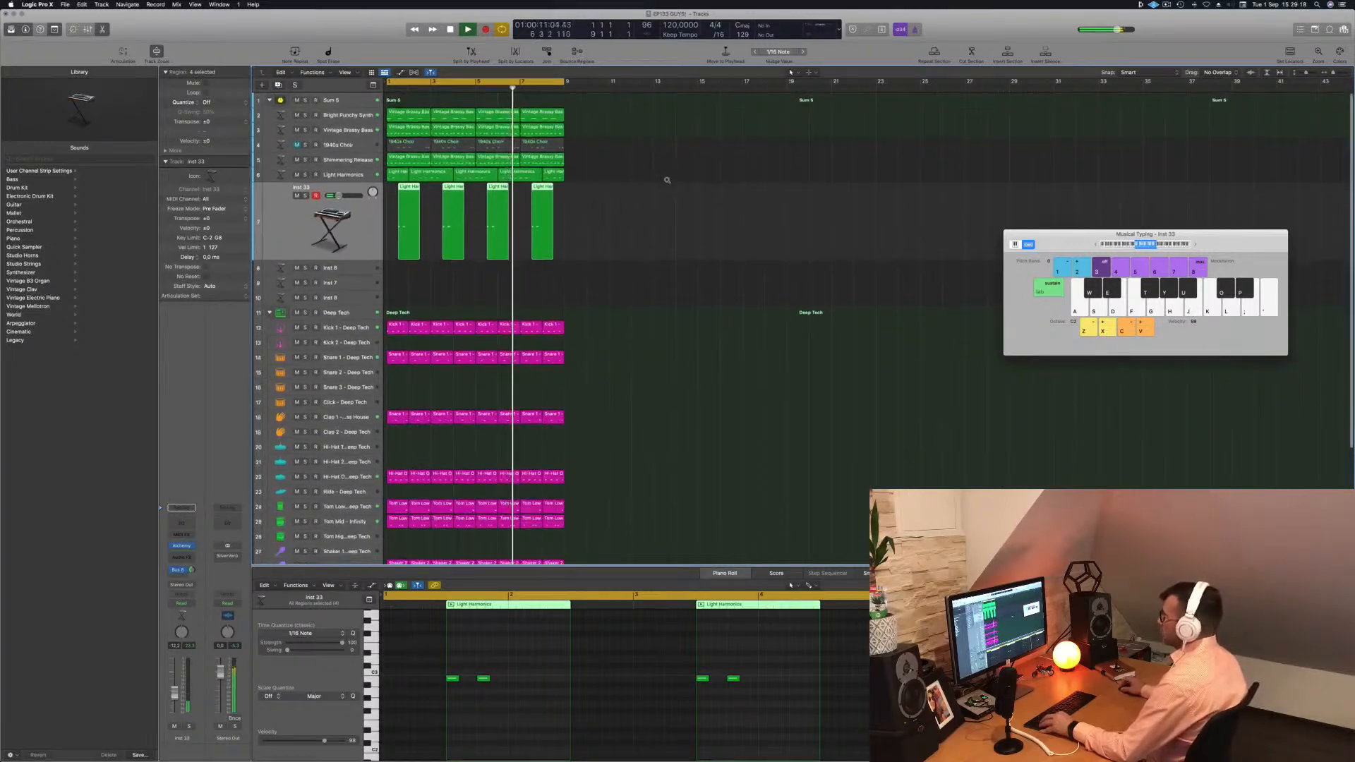
{"action": "scroll", "coordinate": [660, 217], "scroll_direction": "up", "scroll_amount": 1}
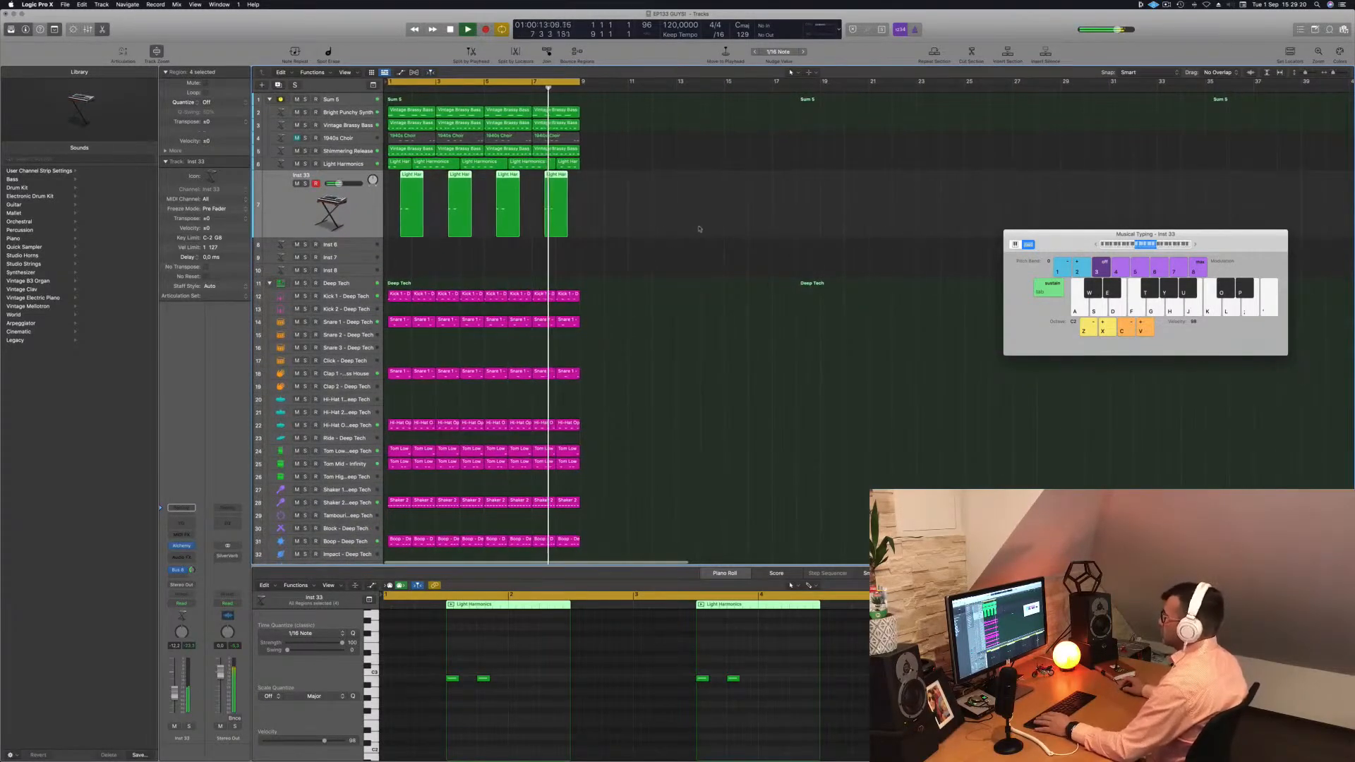
{"action": "left_click", "coordinate": [475, 269]}
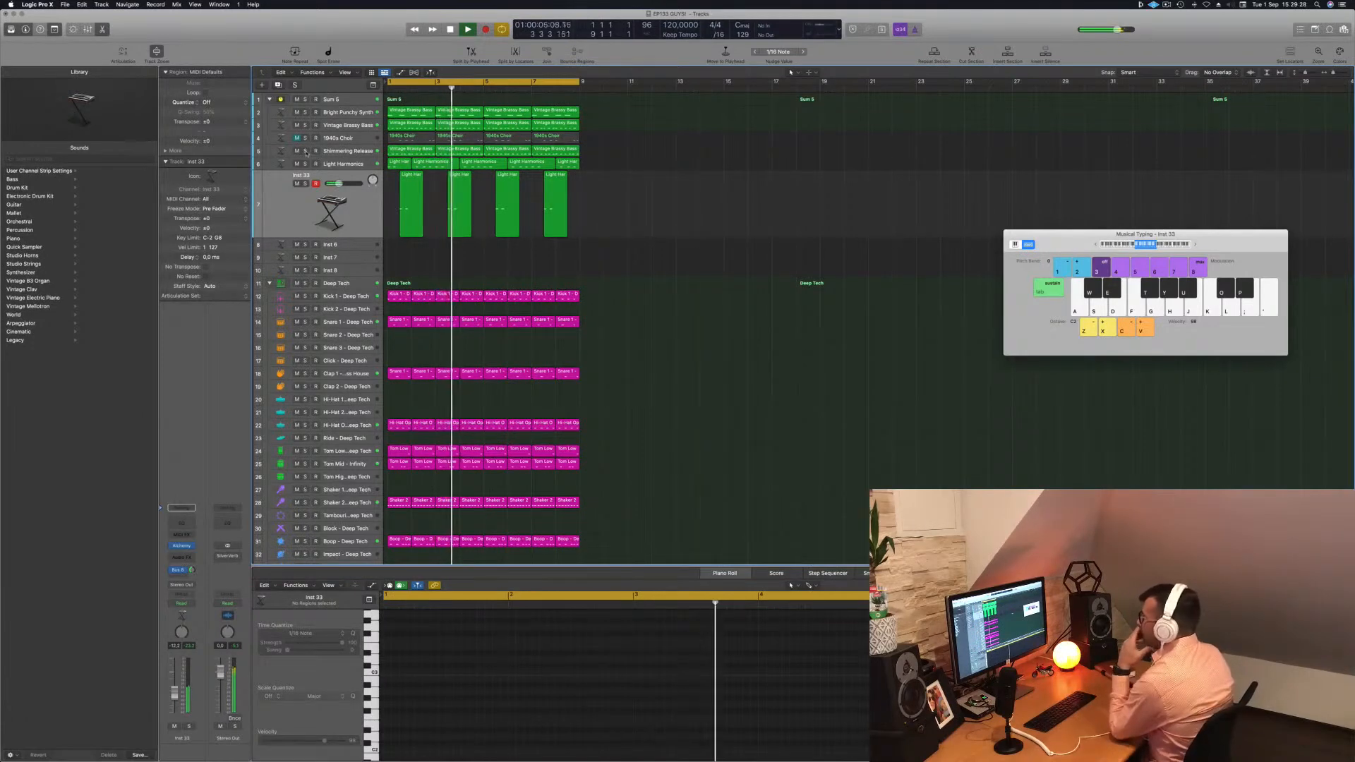
{"action": "left_click", "coordinate": [357, 151]}
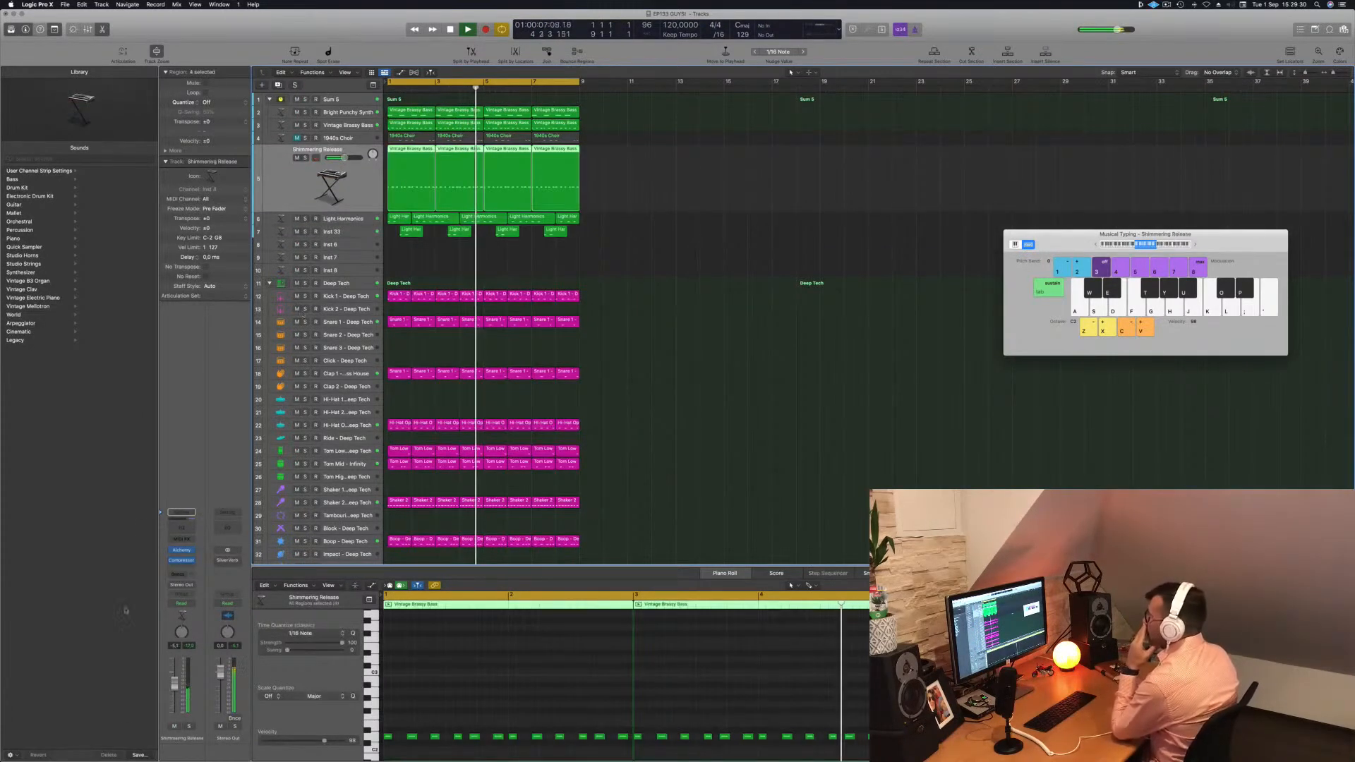
{"action": "left_click", "coordinate": [670, 345]}
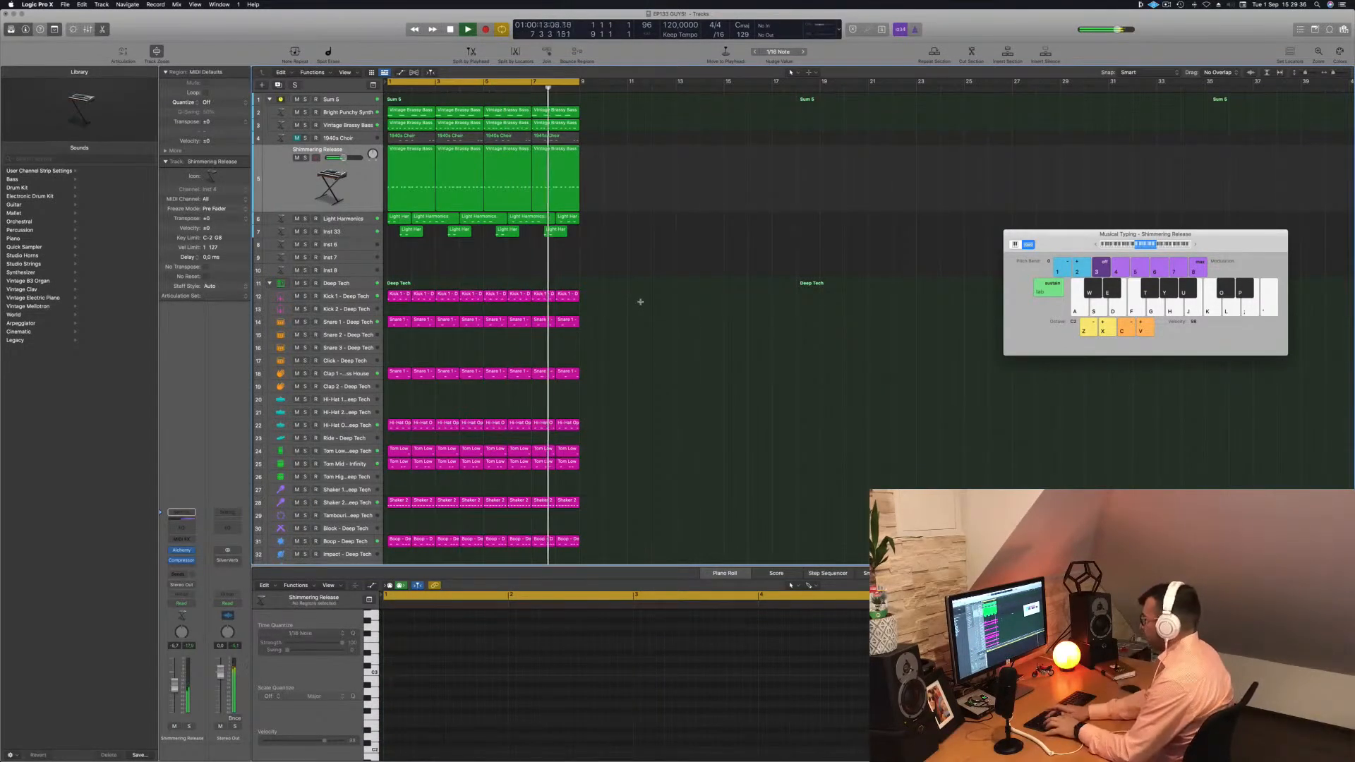
Step: Repeat all regions of the eight-bar loop three times to extend the arrangement to 32 bars
{"action": "key", "text": "super+r"}
{"action": "key", "text": "super+r"}
{"action": "key", "text": "super+r"}
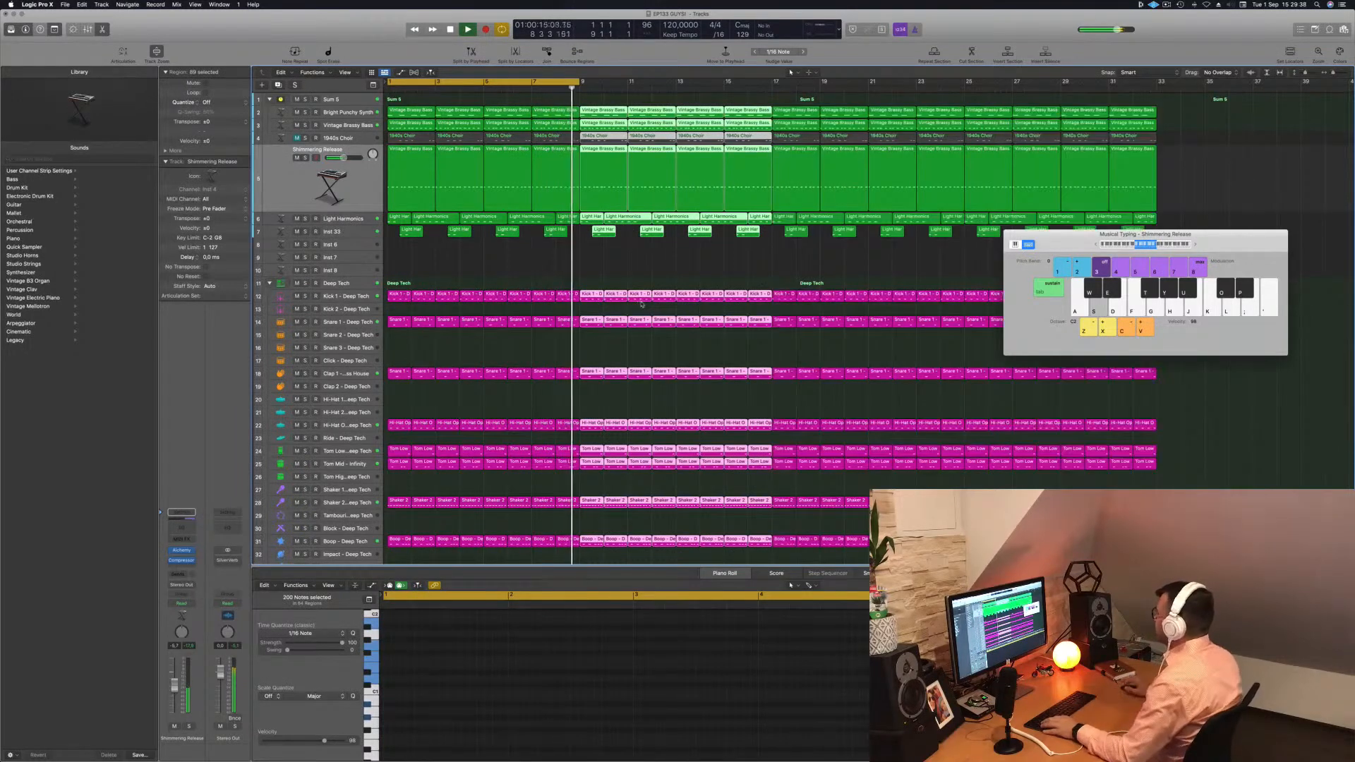
{"action": "key", "text": "super+Left"}
{"action": "key", "text": "super+Left"}
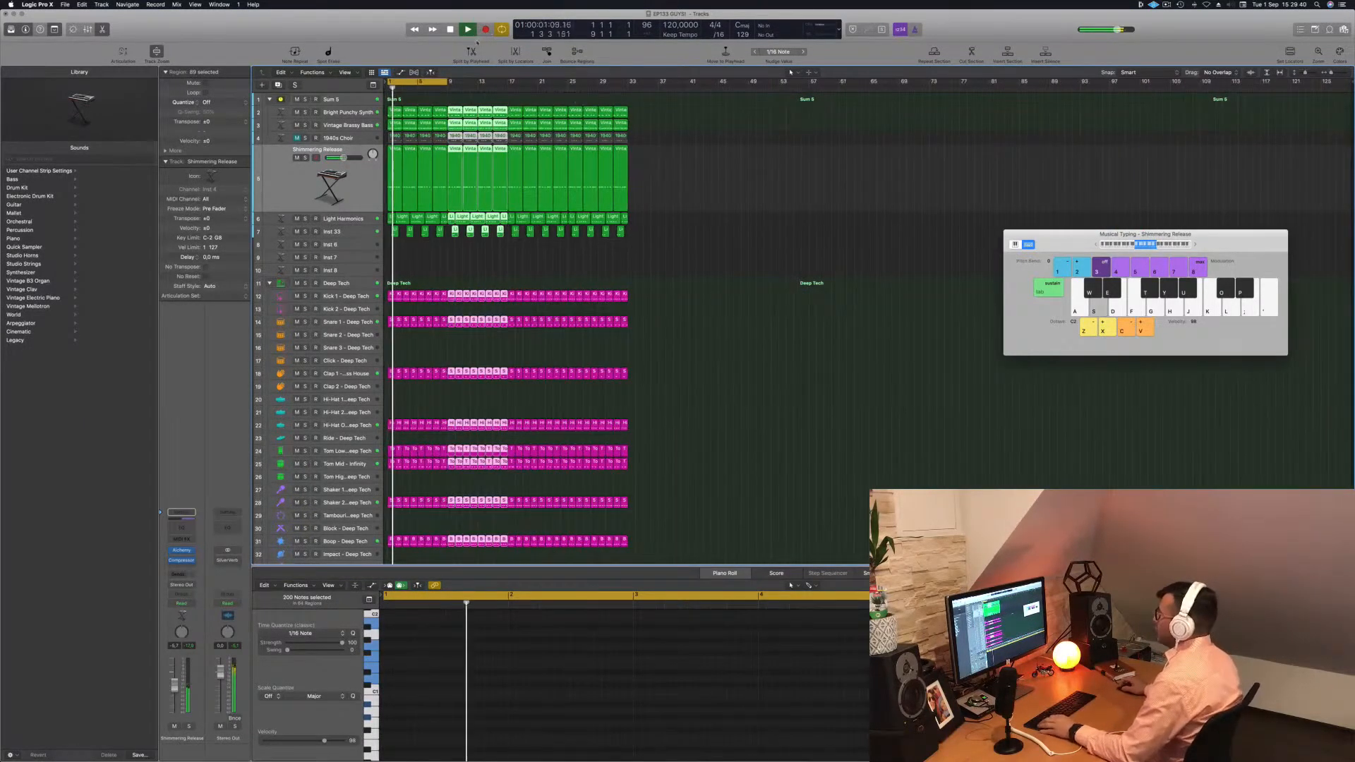
Step: Move the project end to just past the last regions and extend the cycle range over all 32 bars
{"action": "mouse_move", "coordinate": [1350, 84]}
{"action": "left_mouse_down"}
{"action": "mouse_move", "coordinate": [1334, 113]}
{"action": "mouse_move", "coordinate": [641, 145]}
{"action": "left_mouse_up"}
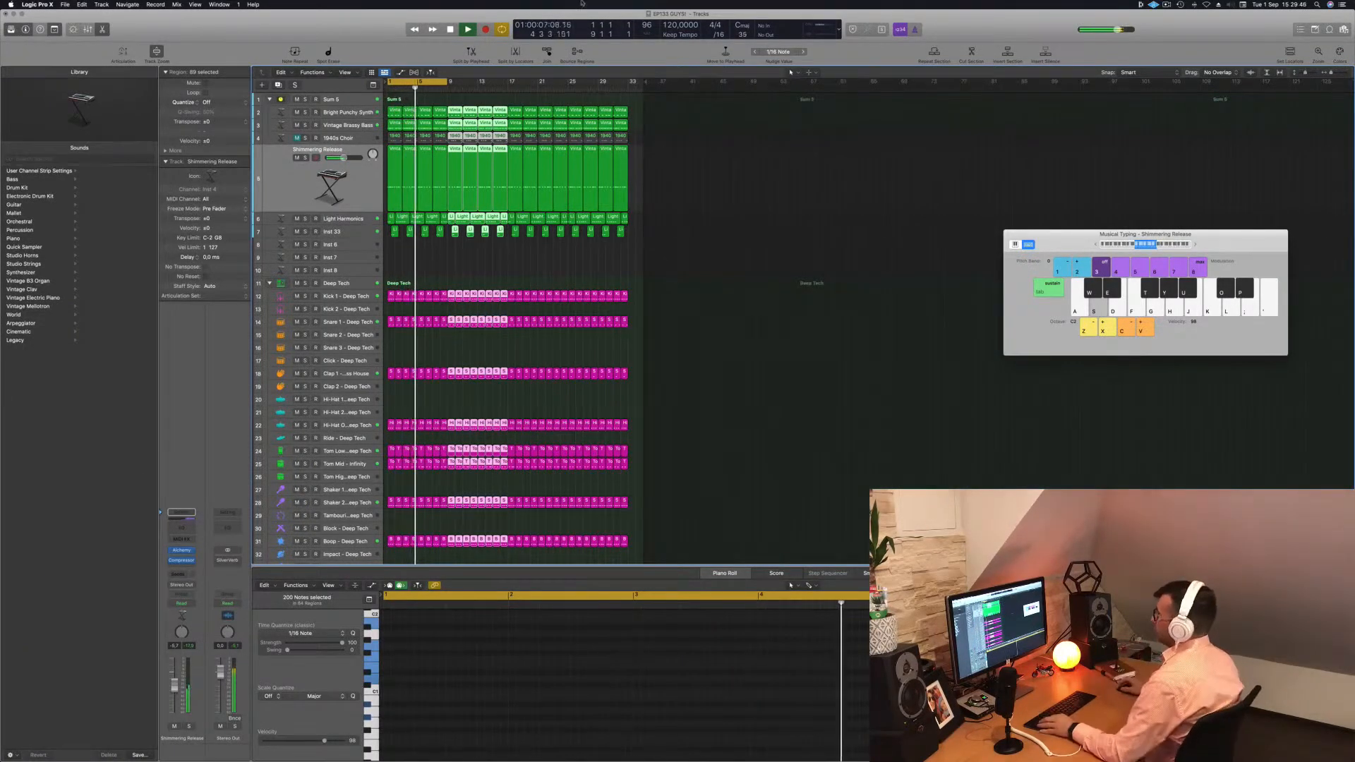
{"action": "left_click", "coordinate": [451, 97]}
{"action": "left_click_drag", "start_coordinate": [449, 82], "coordinate": [628, 110]}
{"action": "key", "text": "space"}
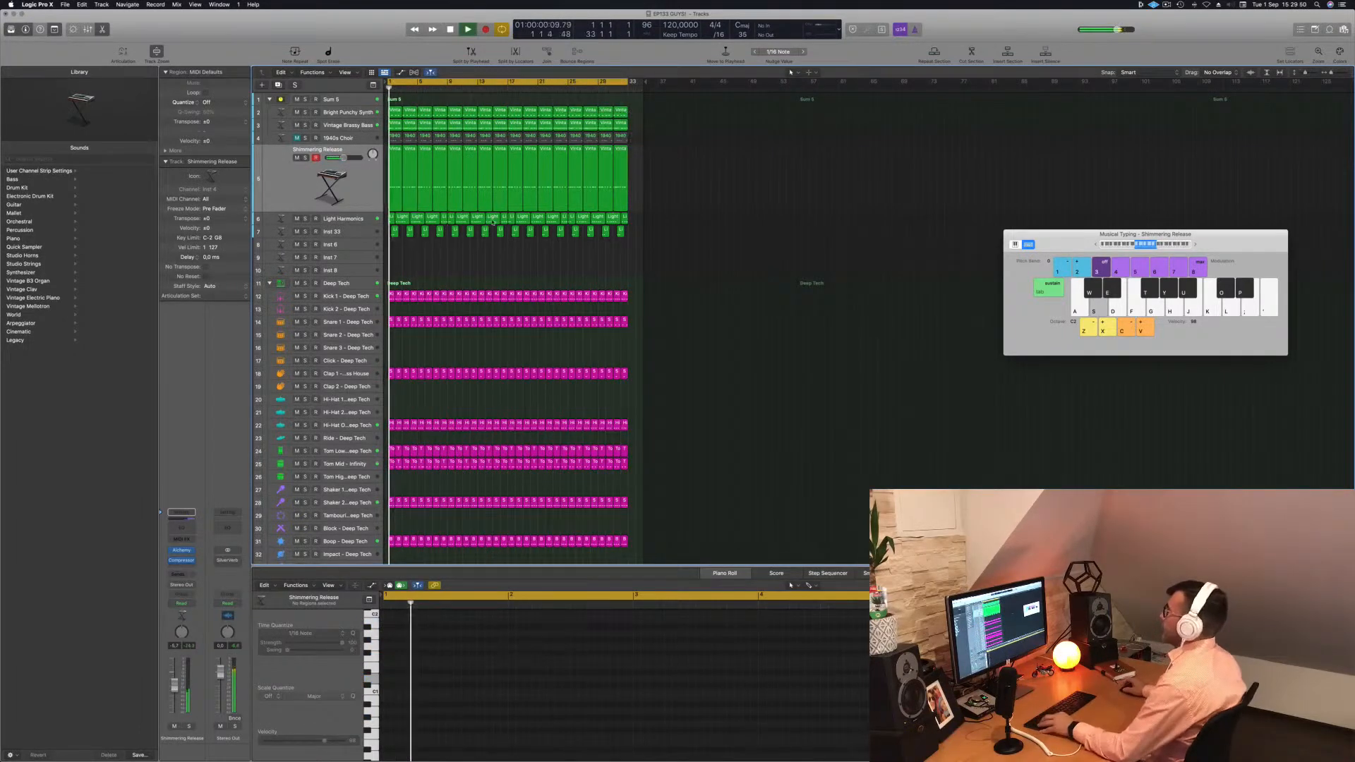
Step: Fit the 32-bar arrangement to the tracks area and show the secondary ruler
{"action": "scroll", "coordinate": [493, 221], "scroll_direction": "up", "scroll_amount": 5}
{"action": "scroll", "coordinate": [493, 221], "scroll_direction": "down", "scroll_amount": 1}
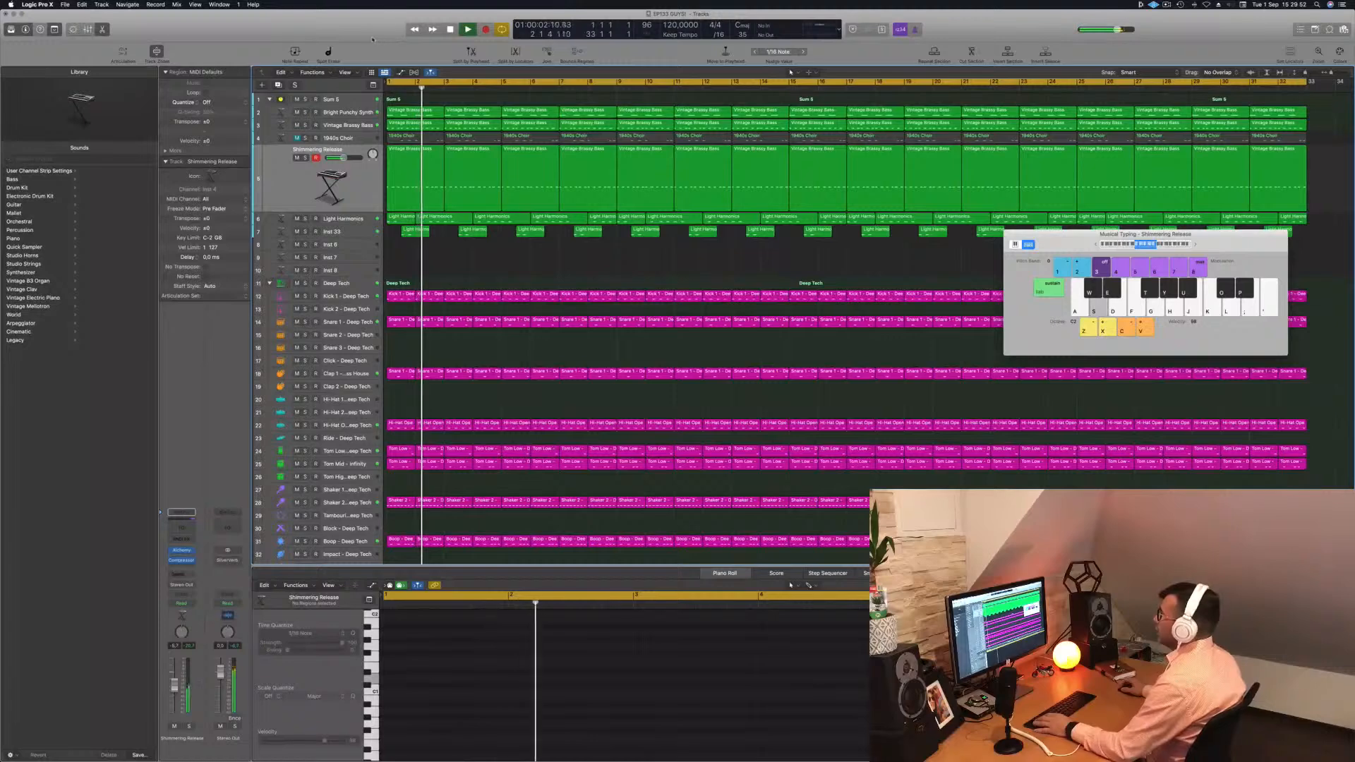
{"action": "left_click", "coordinate": [345, 72]}
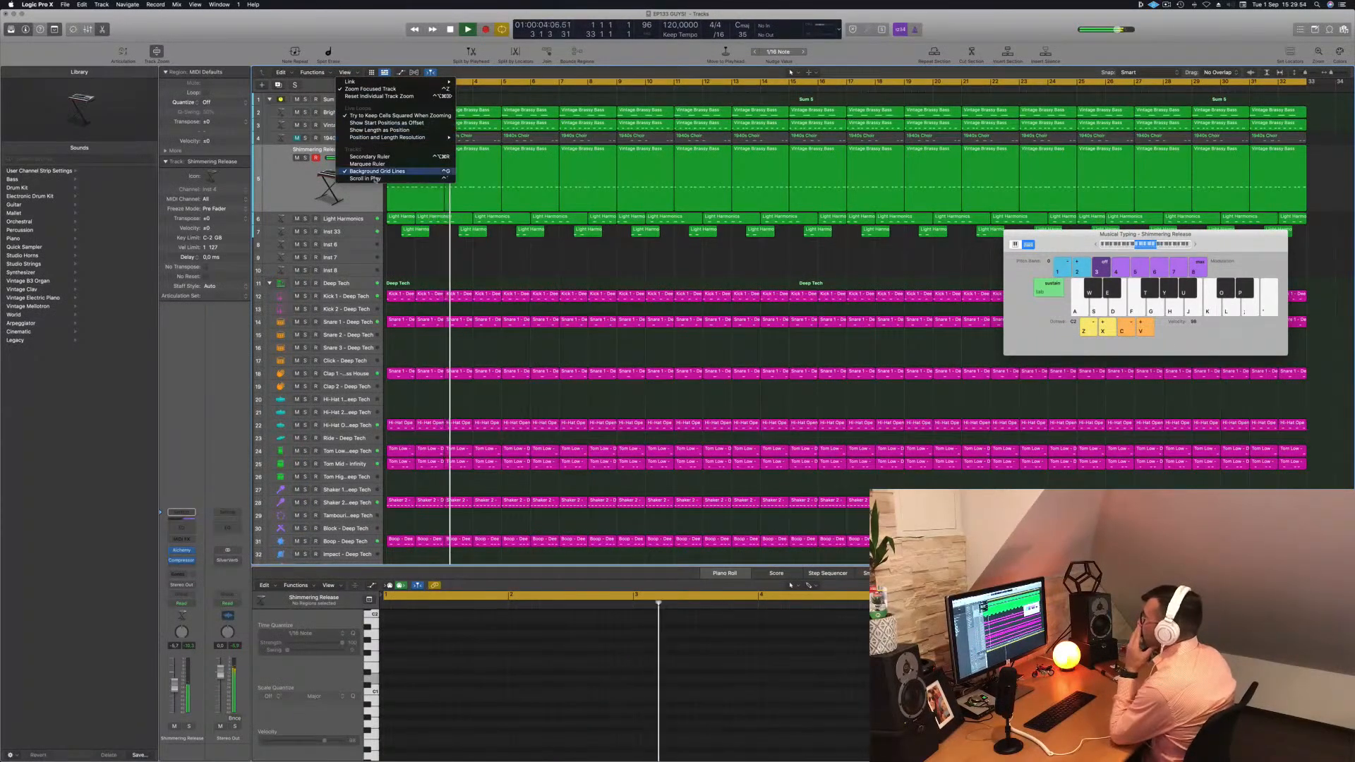
{"action": "left_click", "coordinate": [381, 157]}
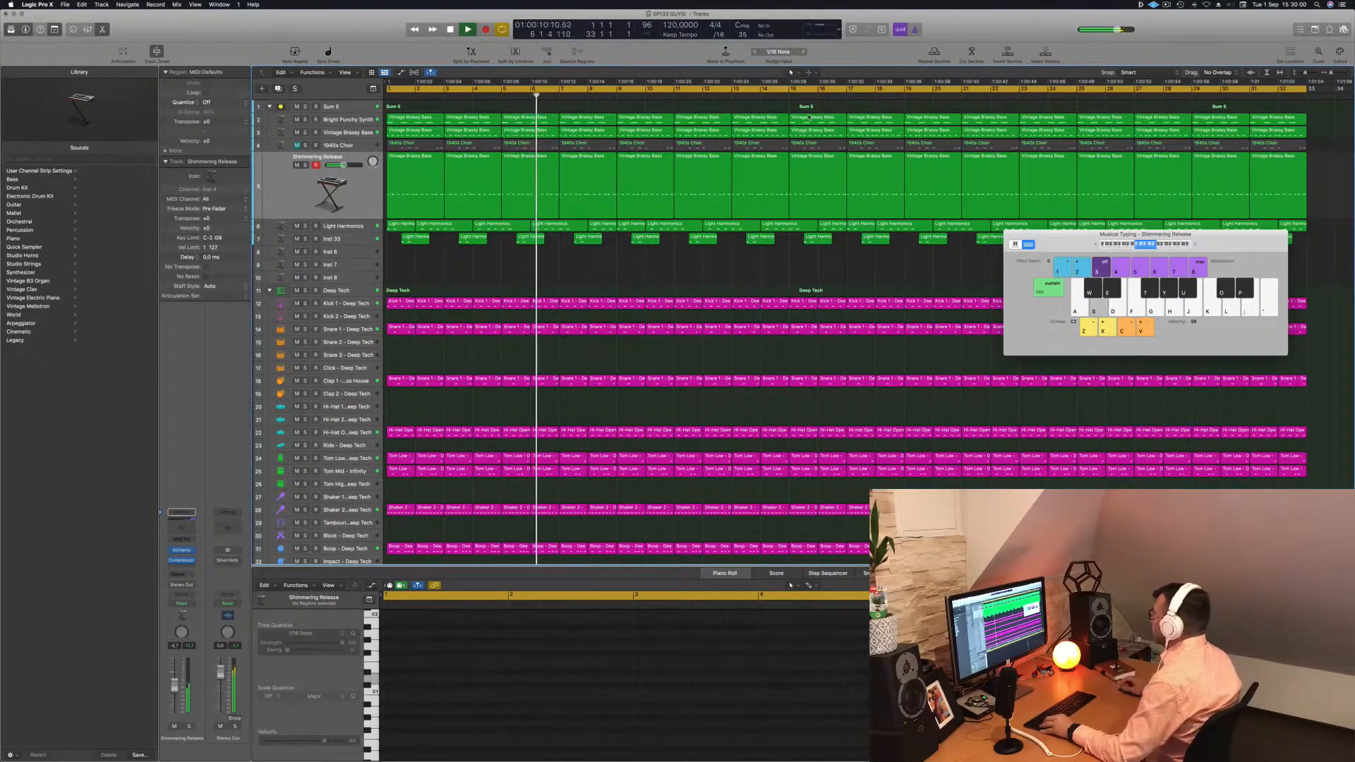
Step: Move the Musical Typing window away from the regions and restart playback from the beginning
{"action": "scroll", "coordinate": [812, 118], "scroll_direction": "down", "scroll_amount": 1}
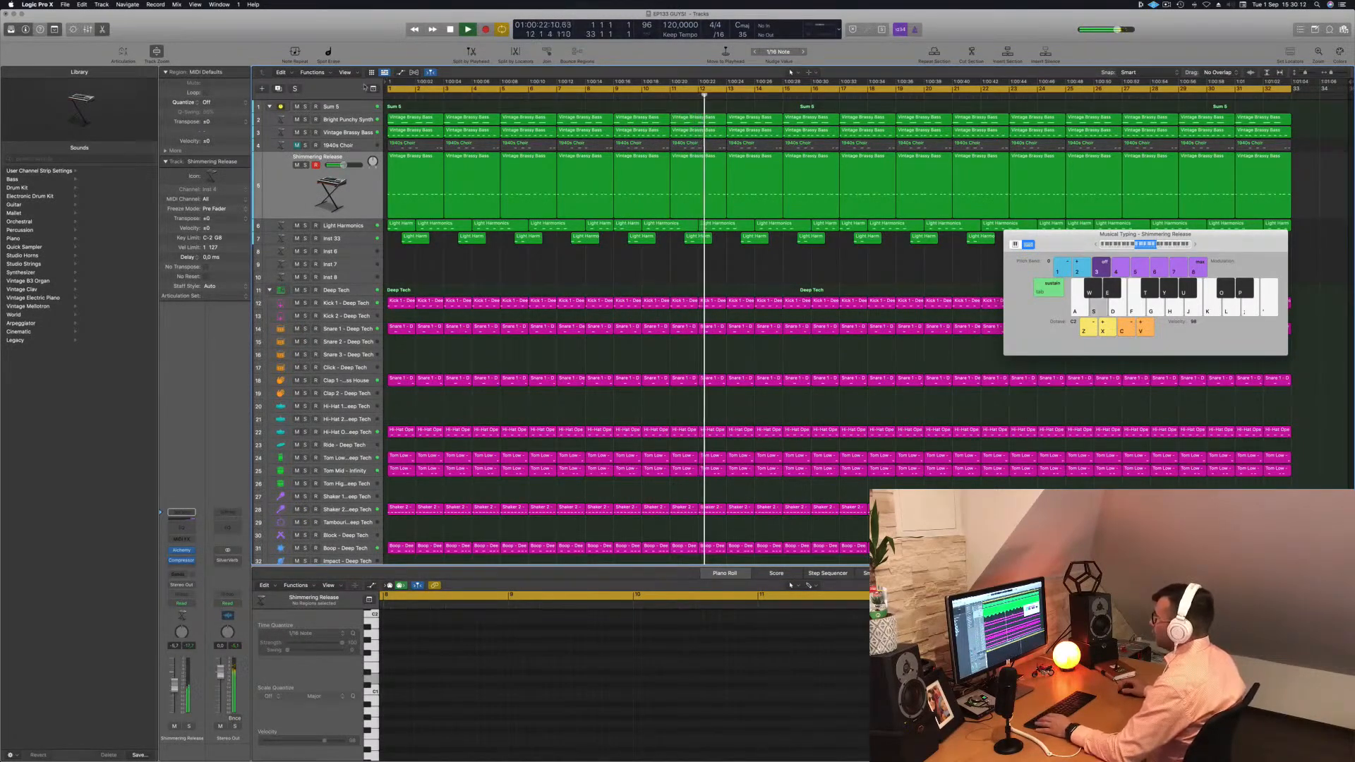
{"action": "scroll", "coordinate": [614, 182], "scroll_direction": "down", "scroll_amount": 1}
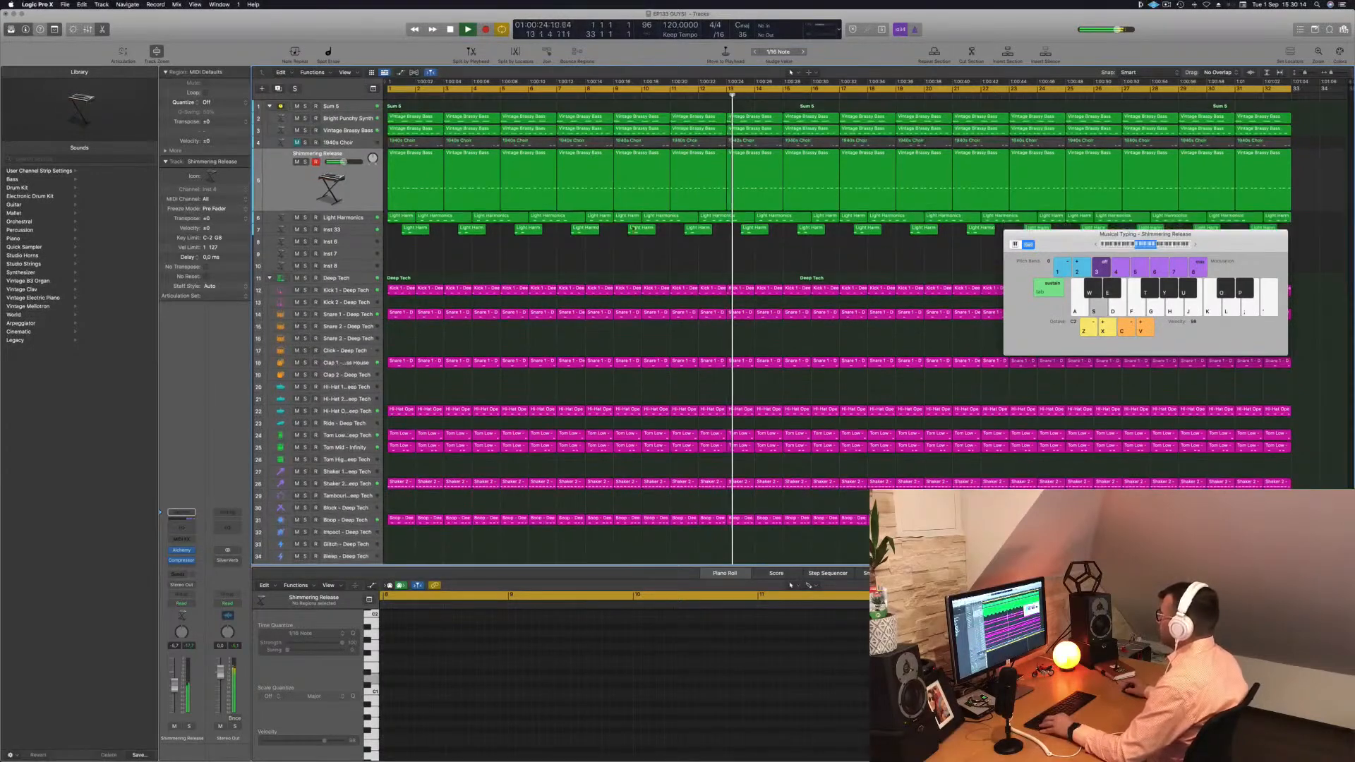
{"action": "mouse_move", "coordinate": [1060, 244]}
{"action": "left_mouse_down"}
{"action": "mouse_move", "coordinate": [952, 244]}
{"action": "mouse_move", "coordinate": [1082, 242]}
{"action": "left_mouse_up"}
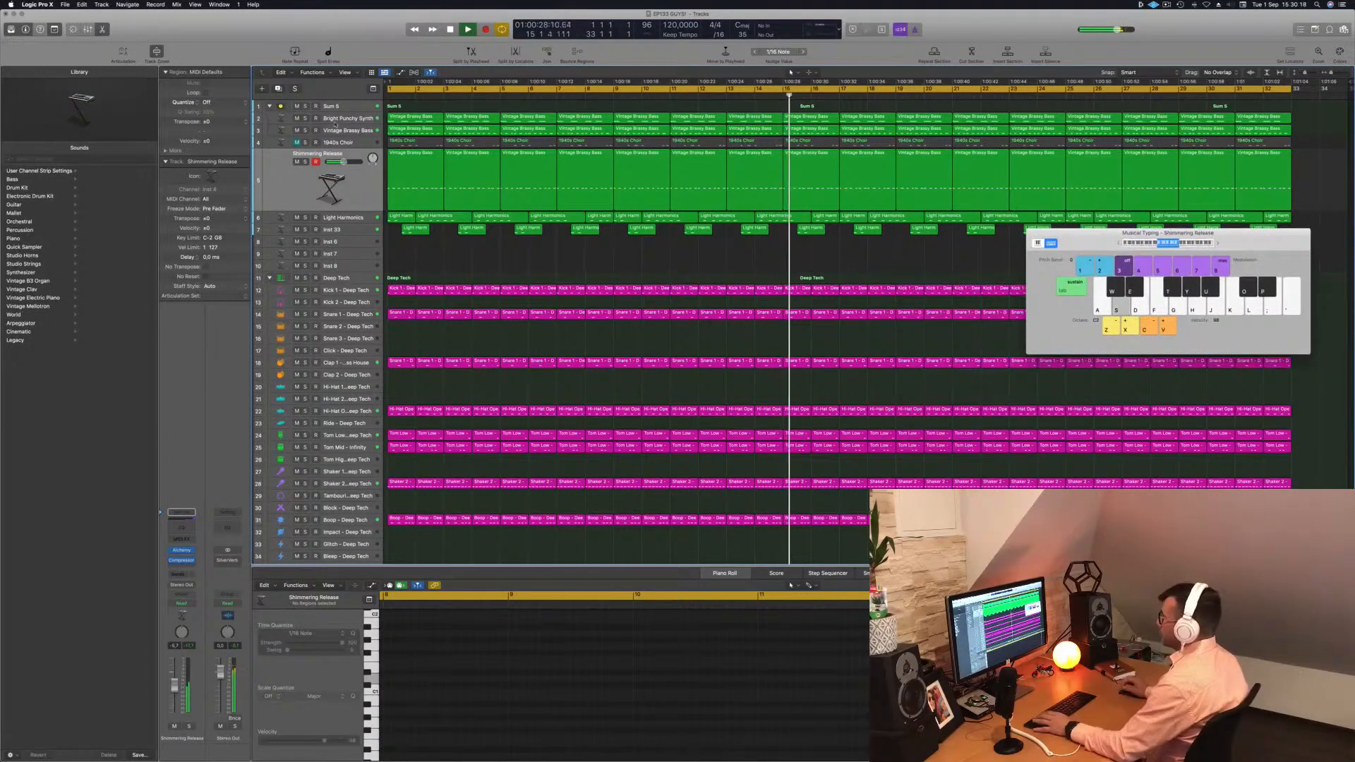
{"action": "key", "text": "space"}
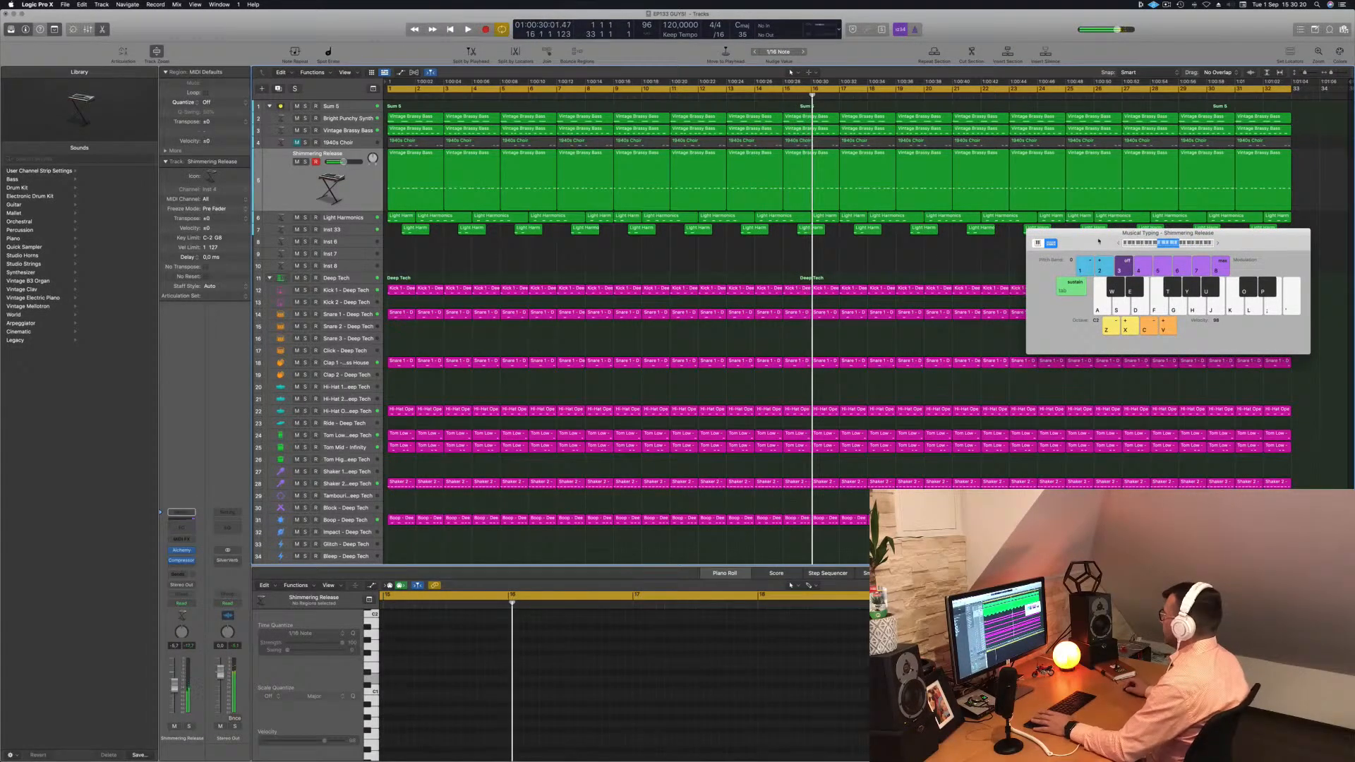
{"action": "left_click_drag", "start_coordinate": [1085, 240], "coordinate": [1205, 261]}
{"action": "key", "text": "Return"}
{"action": "key", "text": "space"}
Step: Delete the first four bars of regions on all playing drum tracks except Kick 1
{"action": "scroll", "coordinate": [415, 297], "scroll_direction": "down", "scroll_amount": 2}
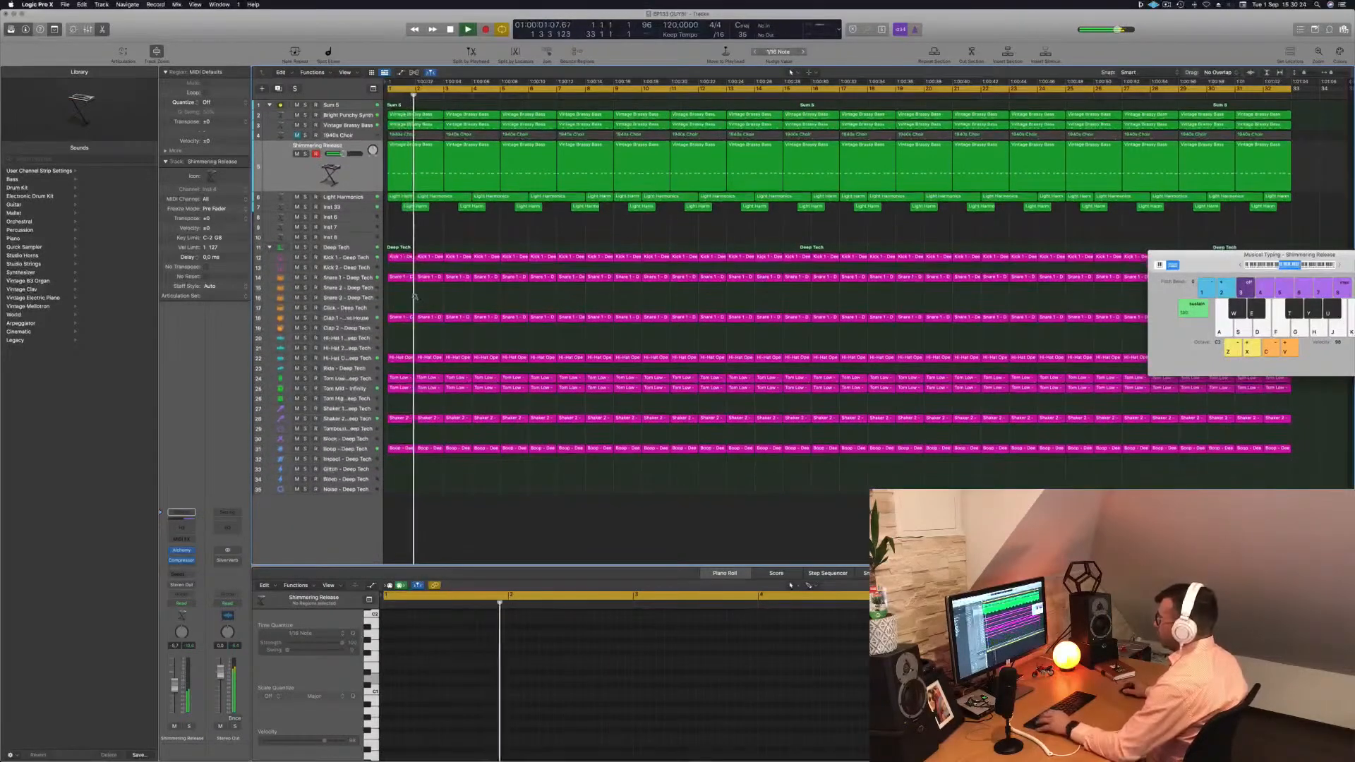
{"action": "scroll", "coordinate": [415, 298], "scroll_direction": "down", "scroll_amount": 2}
{"action": "left_click_drag", "start_coordinate": [394, 433], "coordinate": [495, 270]}
{"action": "key", "text": "Delete"}
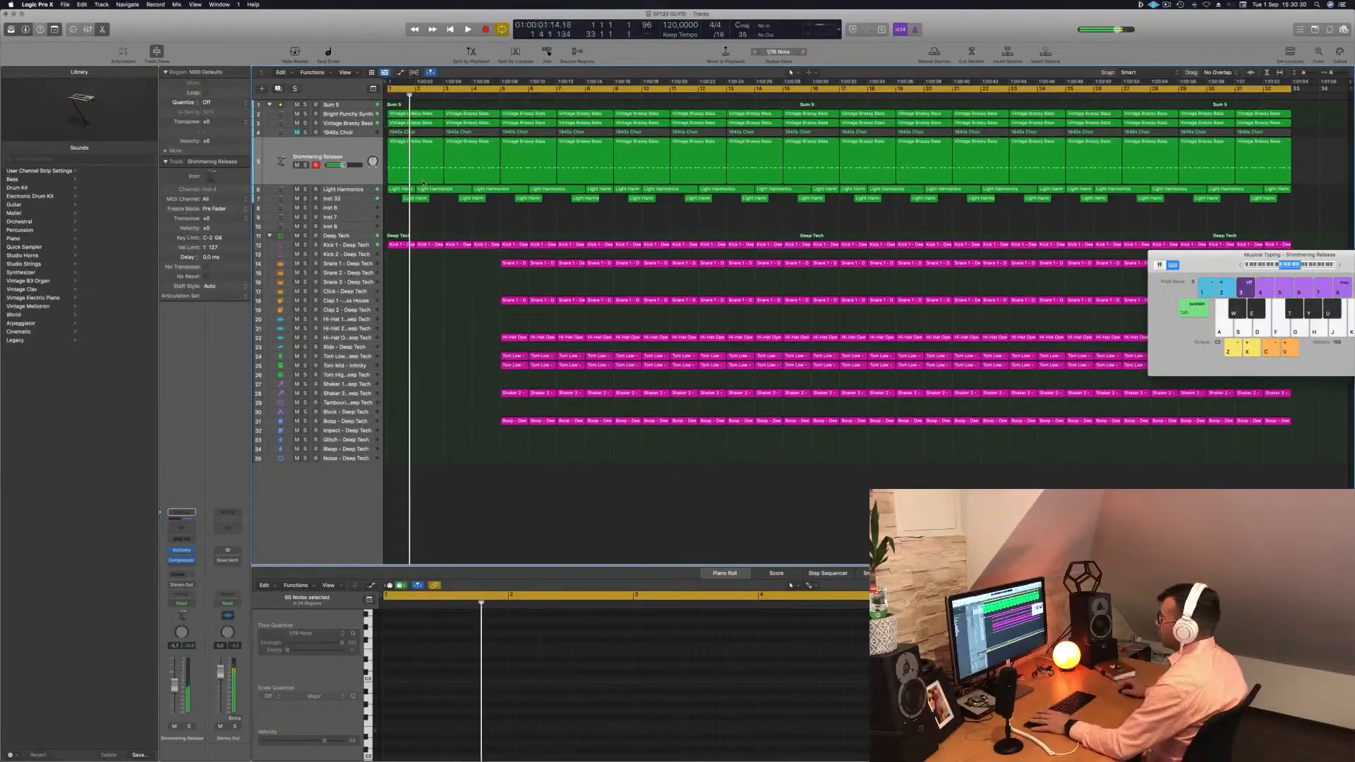
Step: Delete the opening two-bar region on the Shimmering Release track and play the intro
{"action": "left_click", "coordinate": [426, 157]}
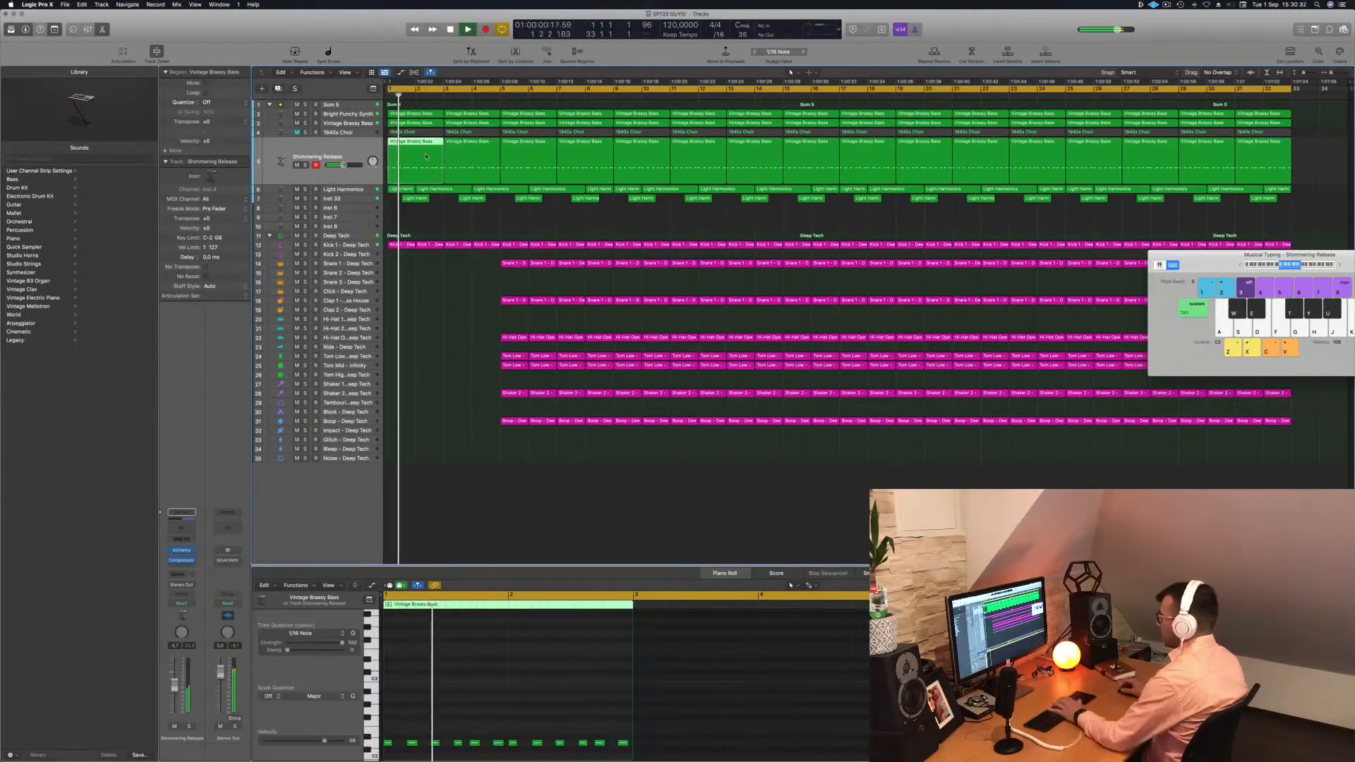
{"action": "key", "text": "Delete"}
{"action": "key", "text": "space"}
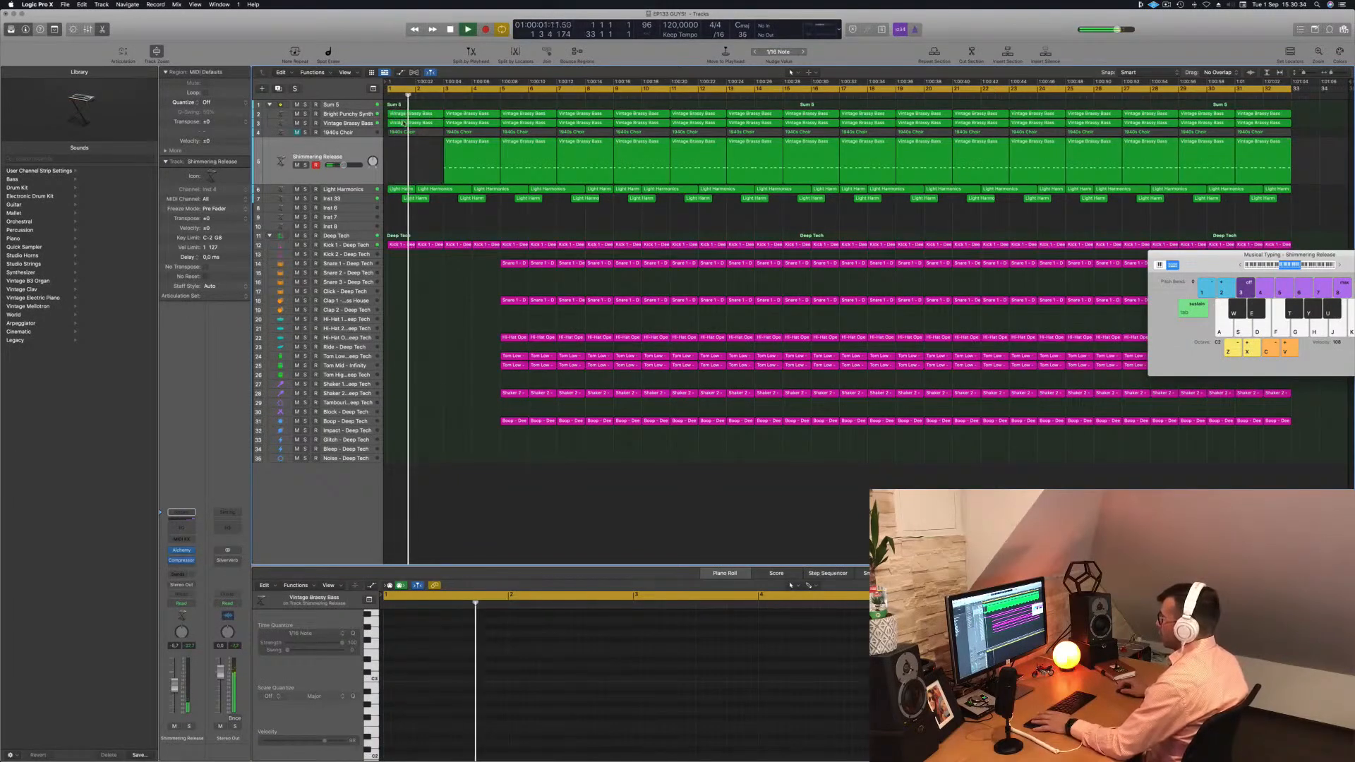
Step: Delete the opening two-bar region on the Vintage Brassy Bass track and the first Light Harmonics region on Inst 33
{"action": "left_click", "coordinate": [420, 114]}
{"action": "key", "text": "space"}
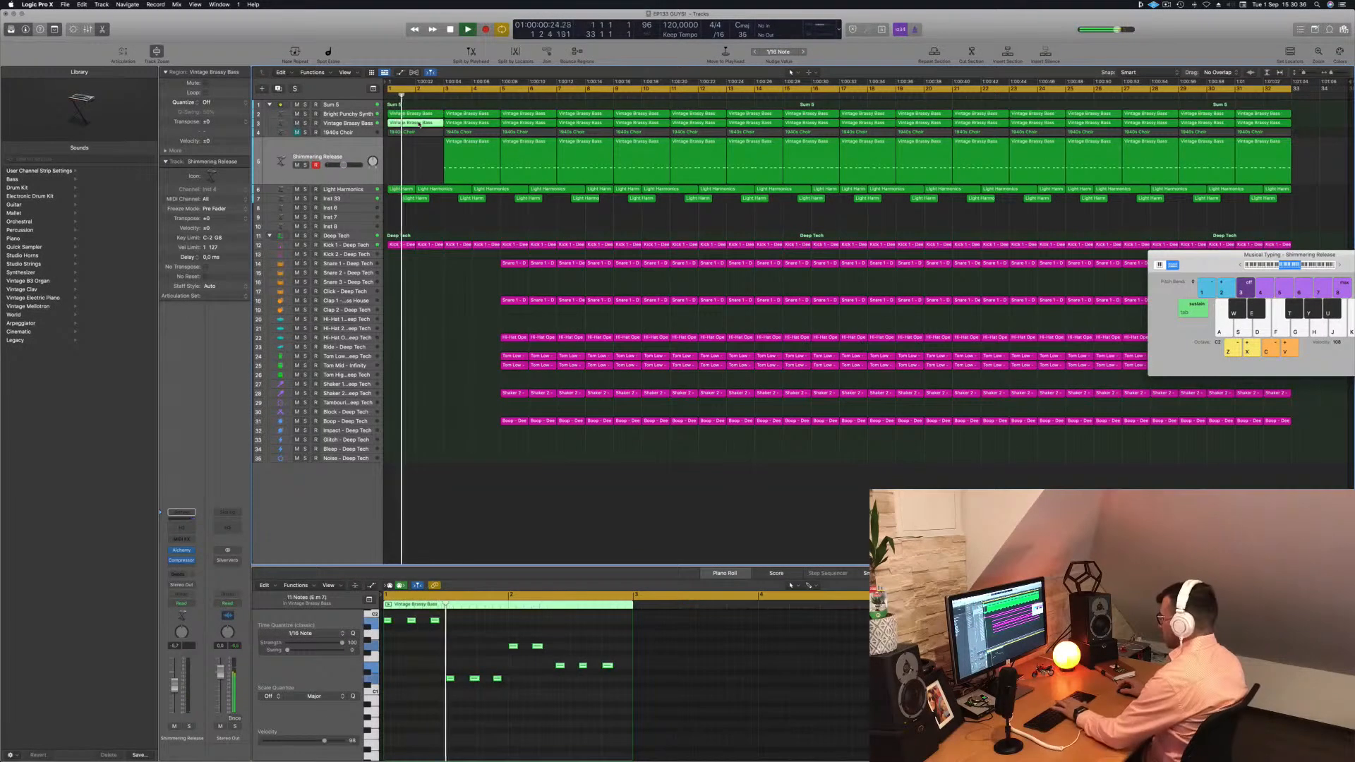
{"action": "key", "text": "Delete"}
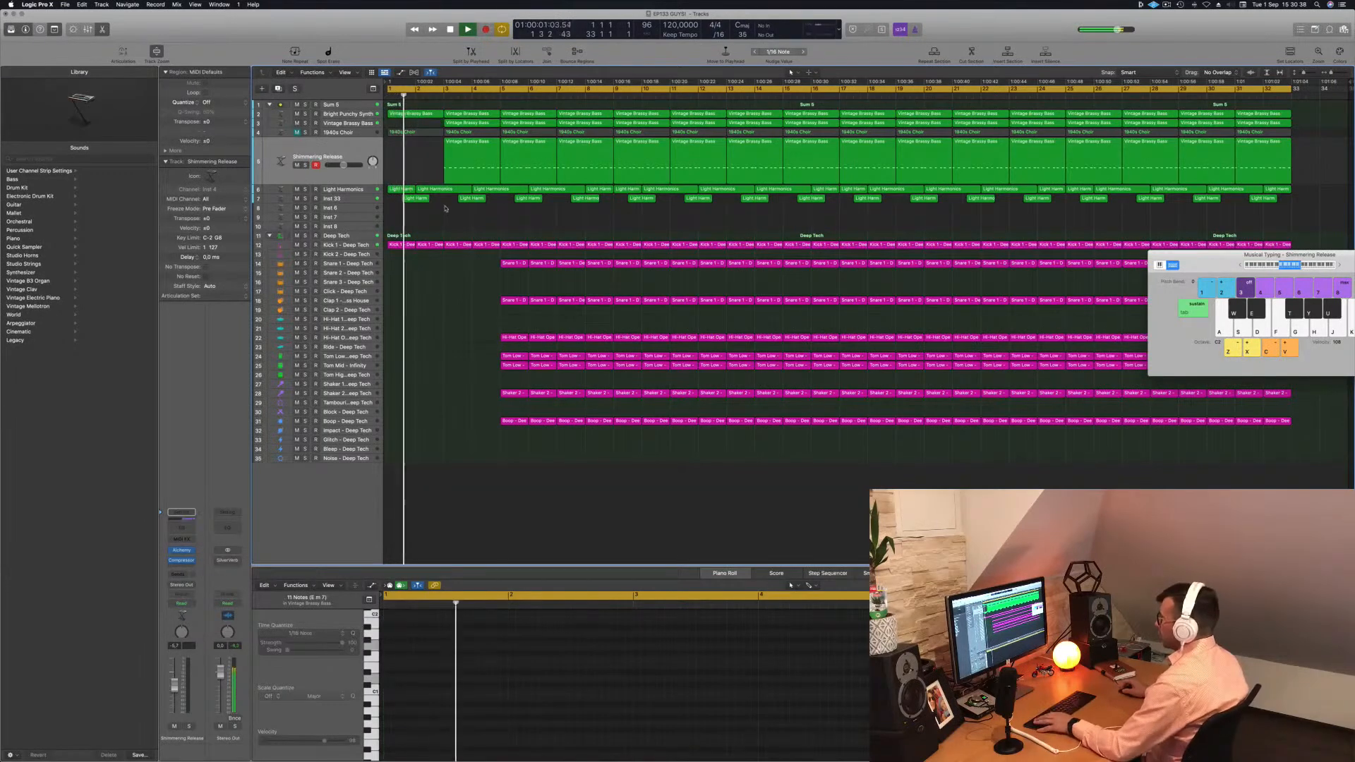
{"action": "left_click", "coordinate": [417, 199]}
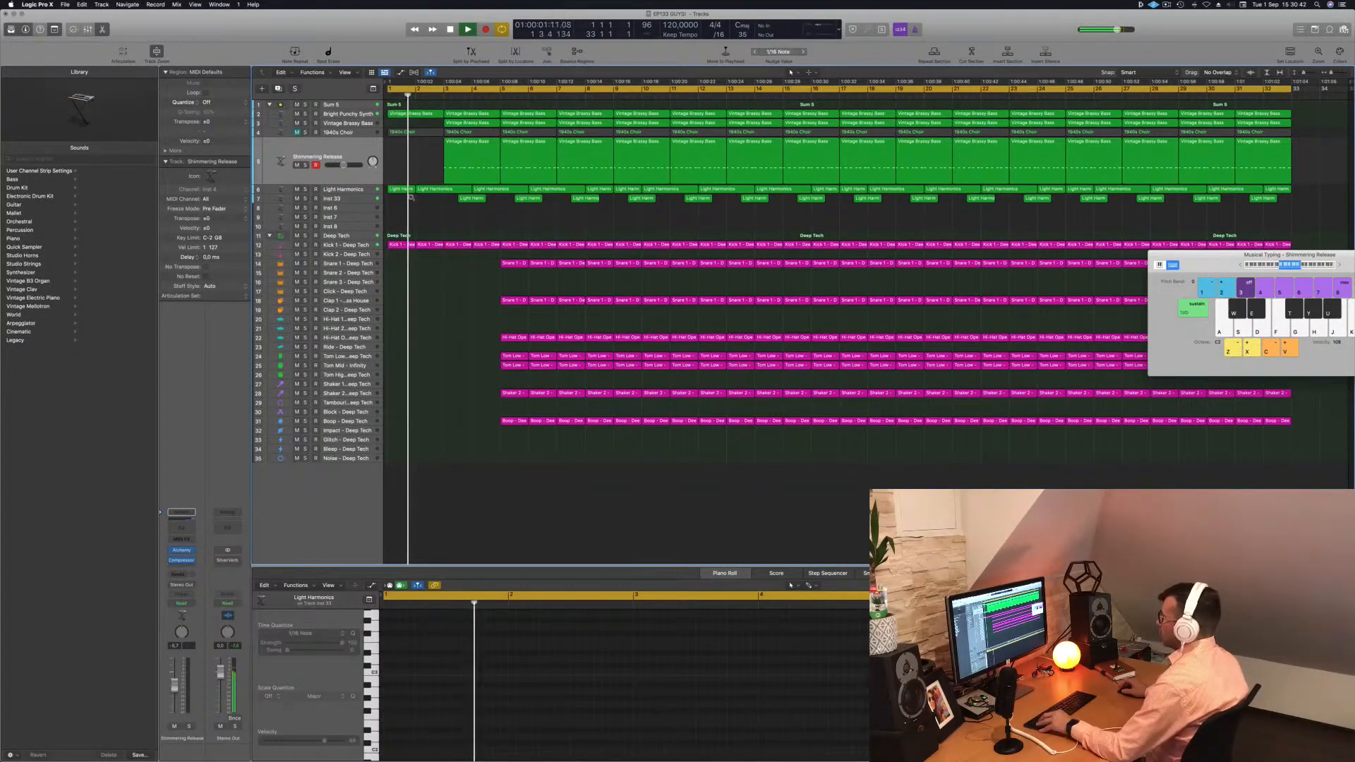
Step: Delete the bar 3–4 regions on the Shimmering Release, Vintage Brassy Bass and Inst 33 tracks
{"action": "left_click", "coordinate": [473, 151]}
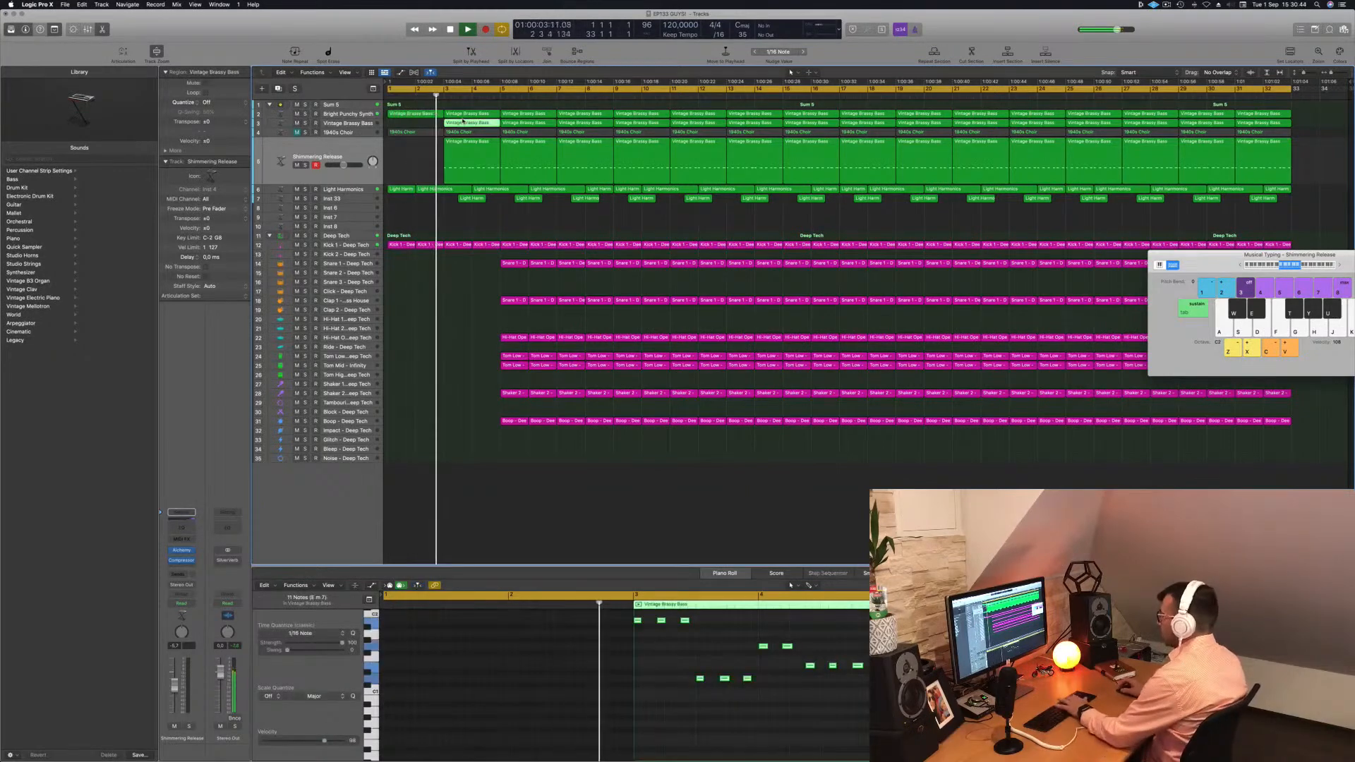
{"action": "key", "text": "Delete"}
{"action": "left_click", "coordinate": [477, 199]}
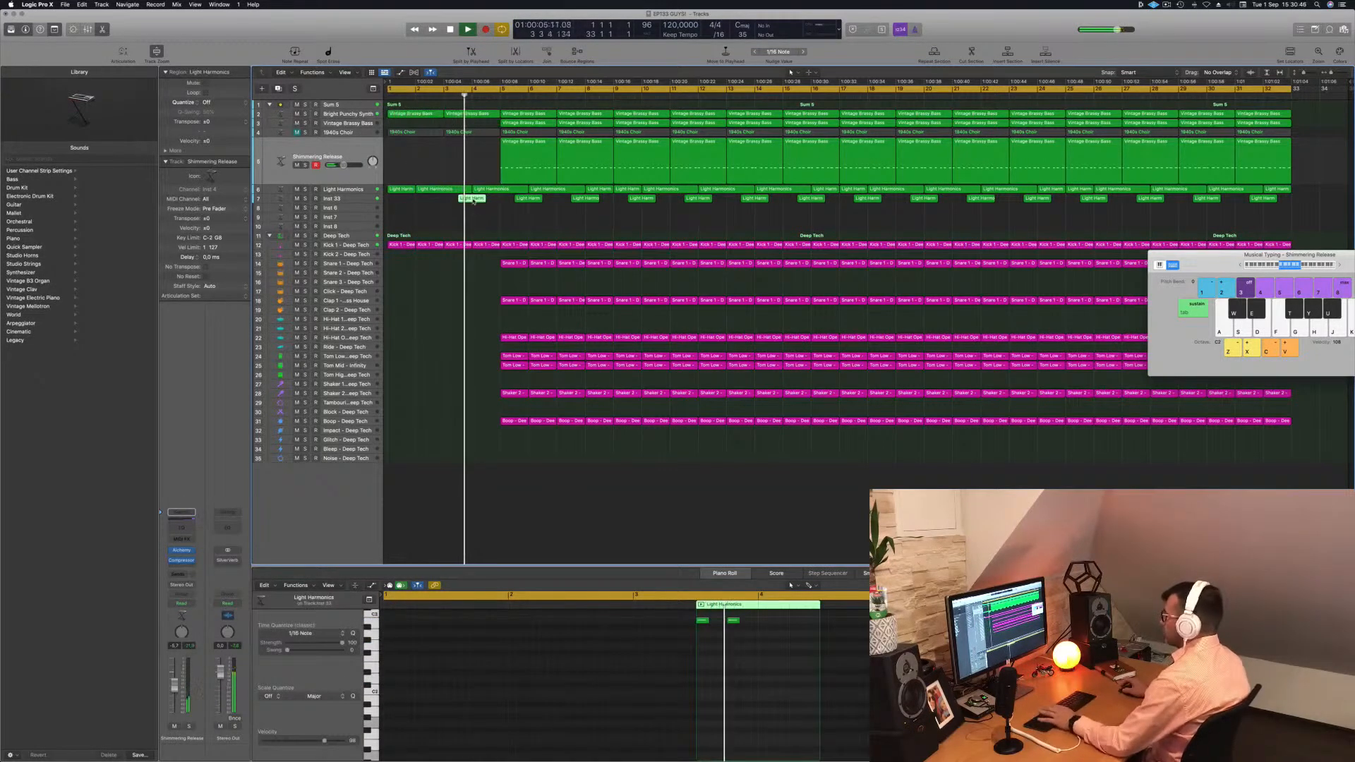
{"action": "key", "text": "Delete"}
Step: Delete the regions in bars 5 to 8 on the Inst 33 and Vintage Brassy Bass tracks
{"action": "left_click_drag", "start_coordinate": [479, 201], "coordinate": [580, 199]}
{"action": "key", "text": "Delete"}
{"action": "left_click_drag", "start_coordinate": [483, 128], "coordinate": [588, 125]}
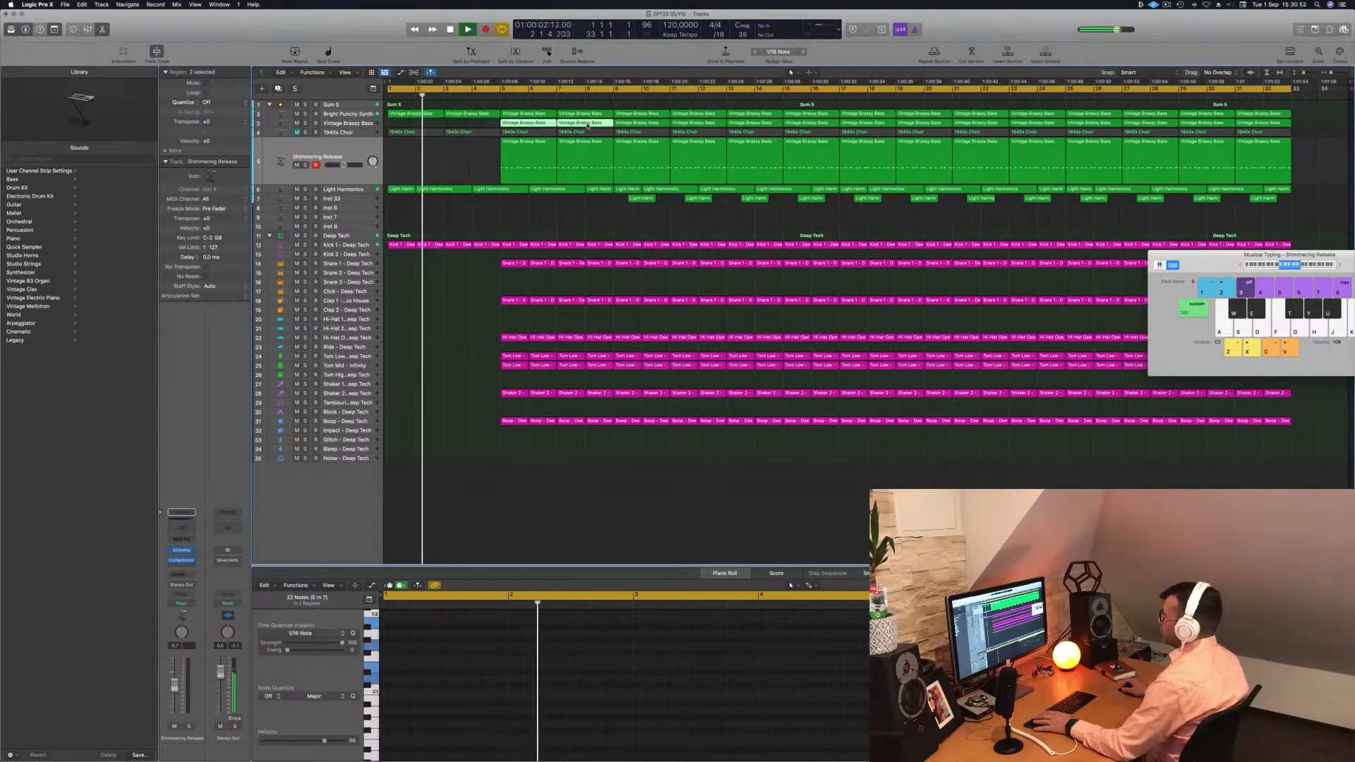
{"action": "key", "text": "Delete"}
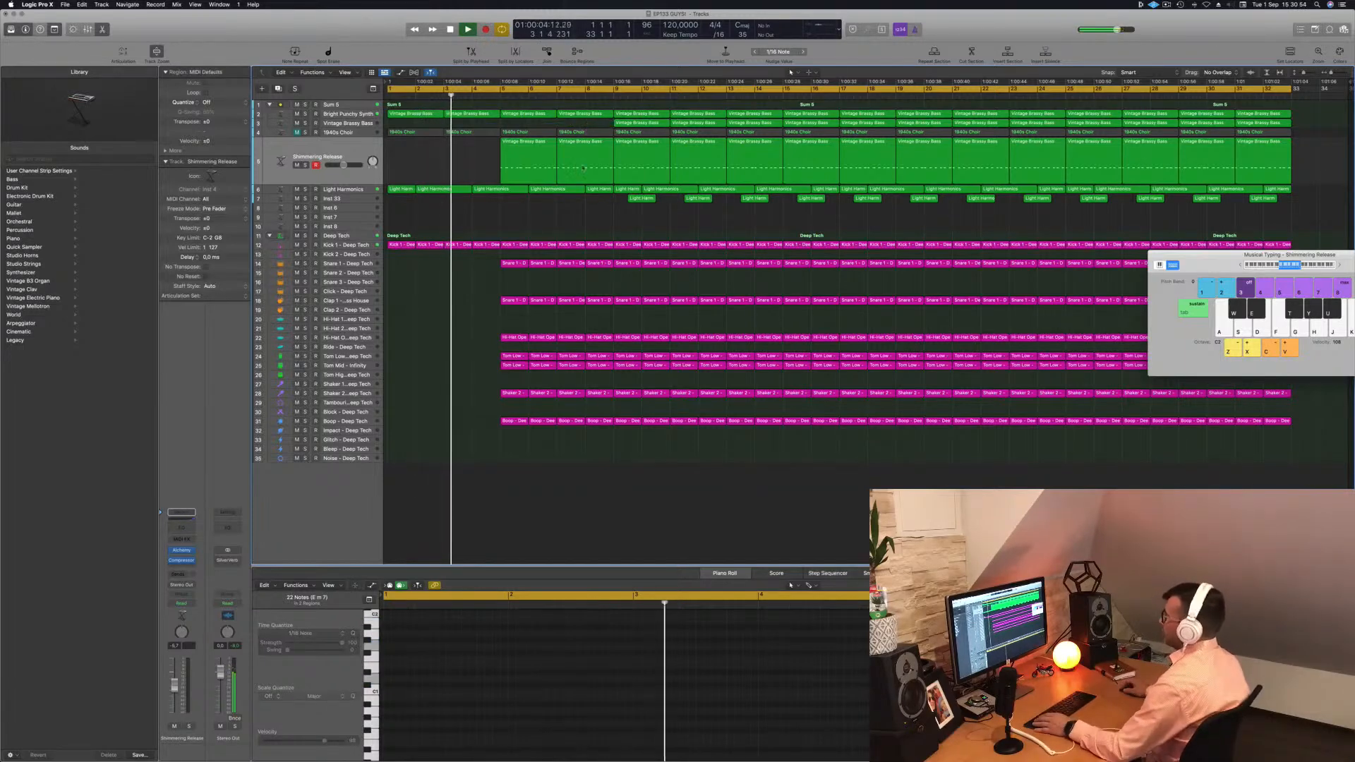
Step: Delete all drum regions in bars 5 to 8, including Kick 1, and restart playback from the beginning
{"action": "left_click_drag", "start_coordinate": [516, 240], "coordinate": [597, 434]}
{"action": "key", "text": "Delete"}
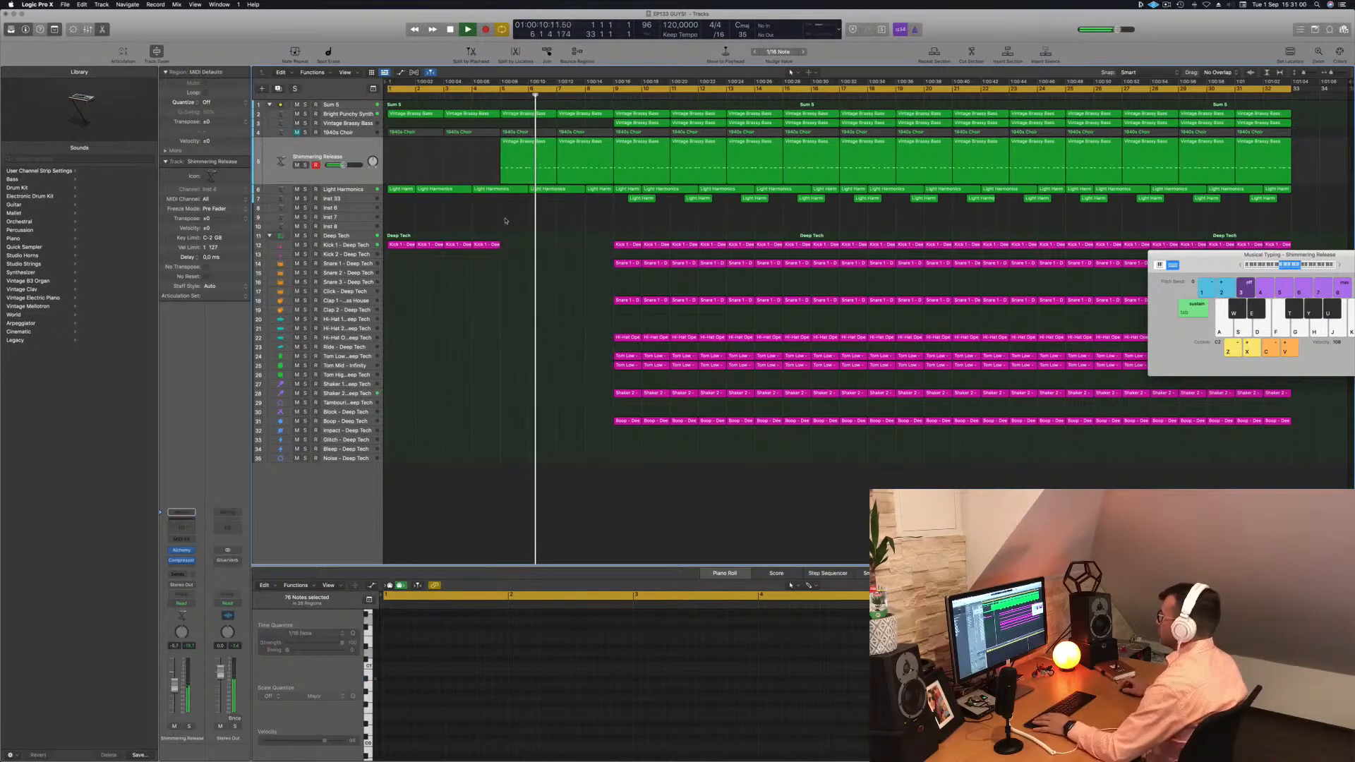
{"action": "key", "text": "Return"}
{"action": "key", "text": "space"}
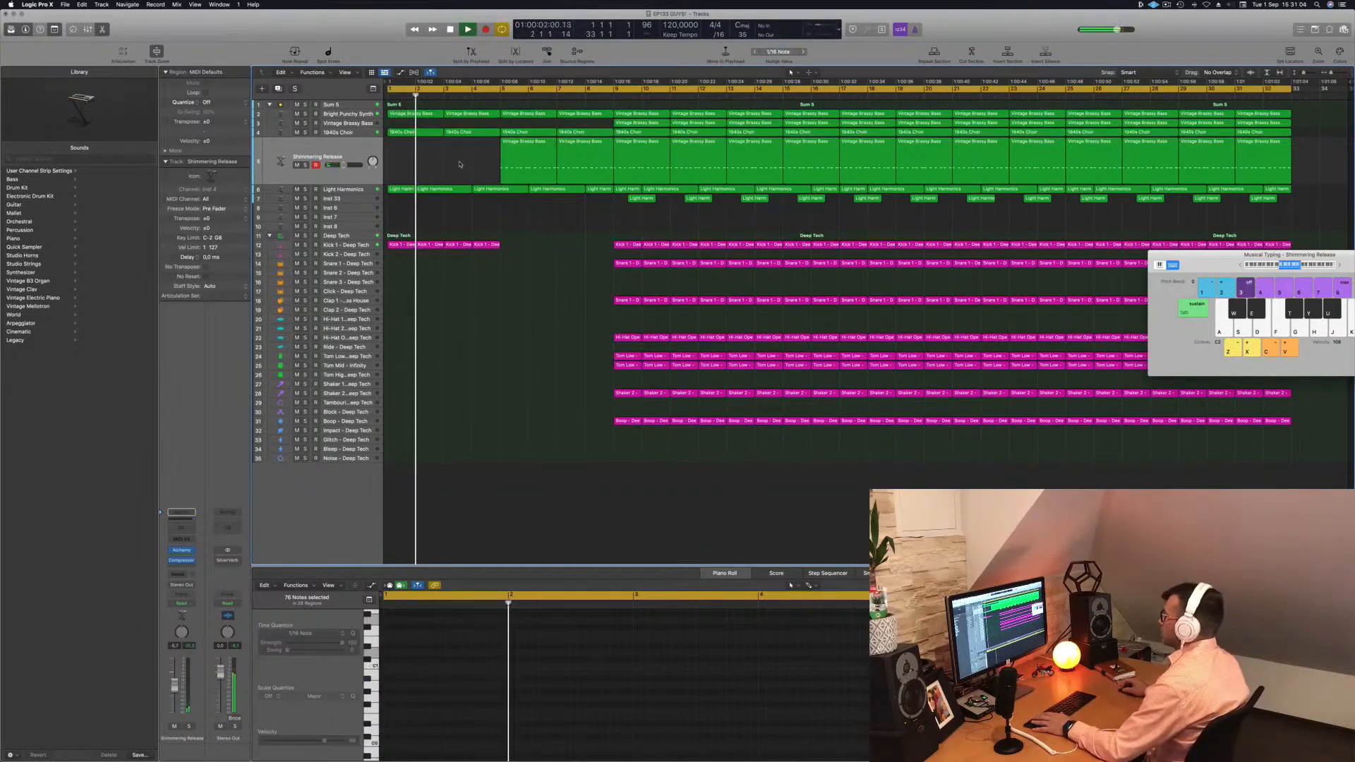
Step: Delete the first four bars of regions on the 1940s Choir track and save the project
{"action": "left_click_drag", "start_coordinate": [459, 163], "coordinate": [423, 129]}
{"action": "key", "text": "Delete"}
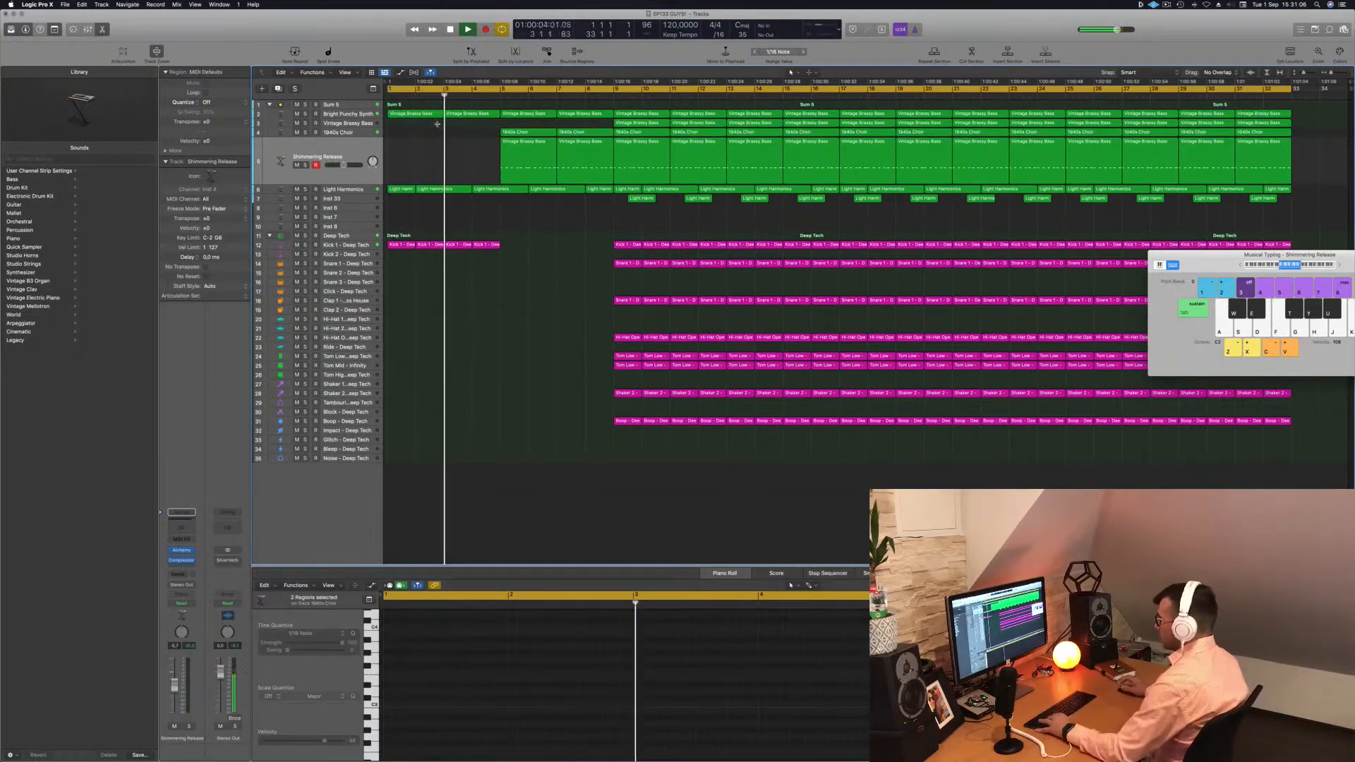
{"action": "key", "text": "super+s"}
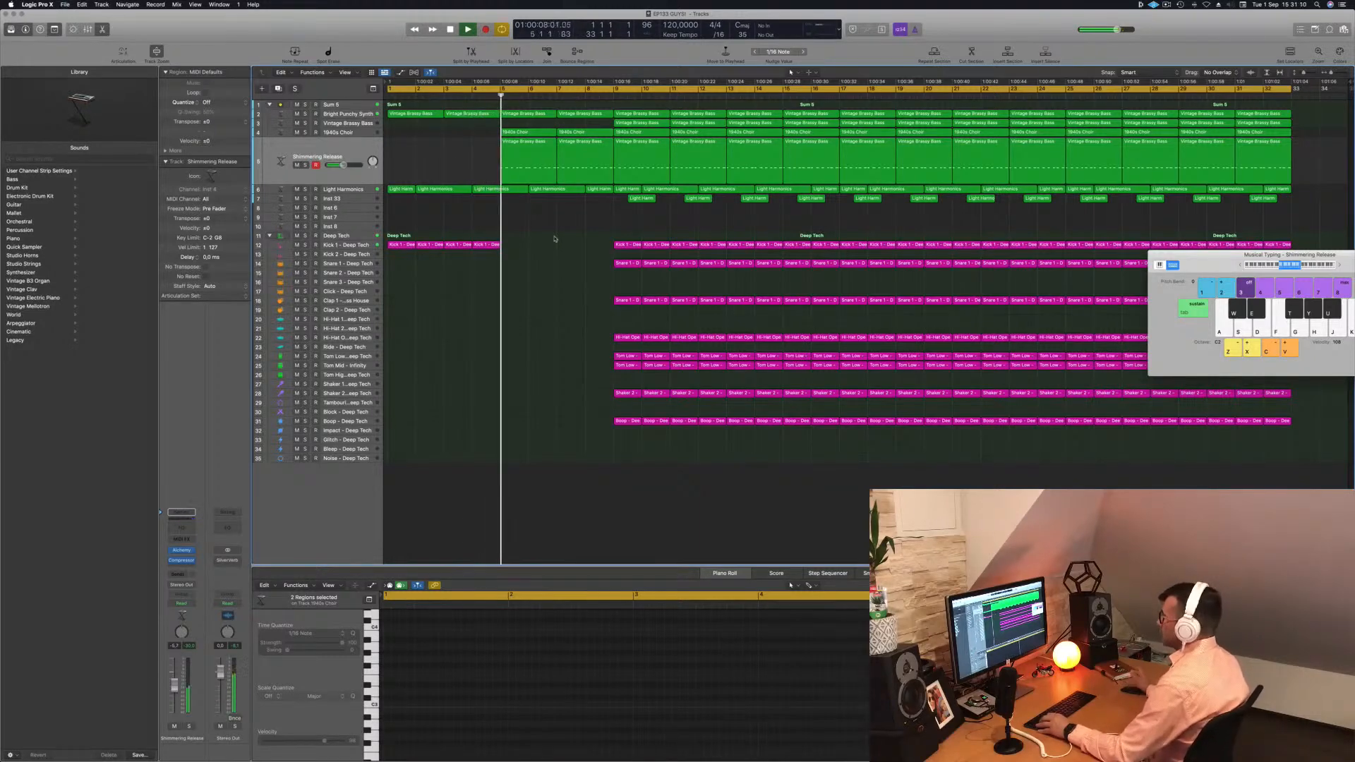
Step: Delete the Shimmering Release regions in bars 5 to 8 and replay the intro from the beginning
{"action": "scroll", "coordinate": [549, 252], "scroll_direction": "down", "scroll_amount": 1}
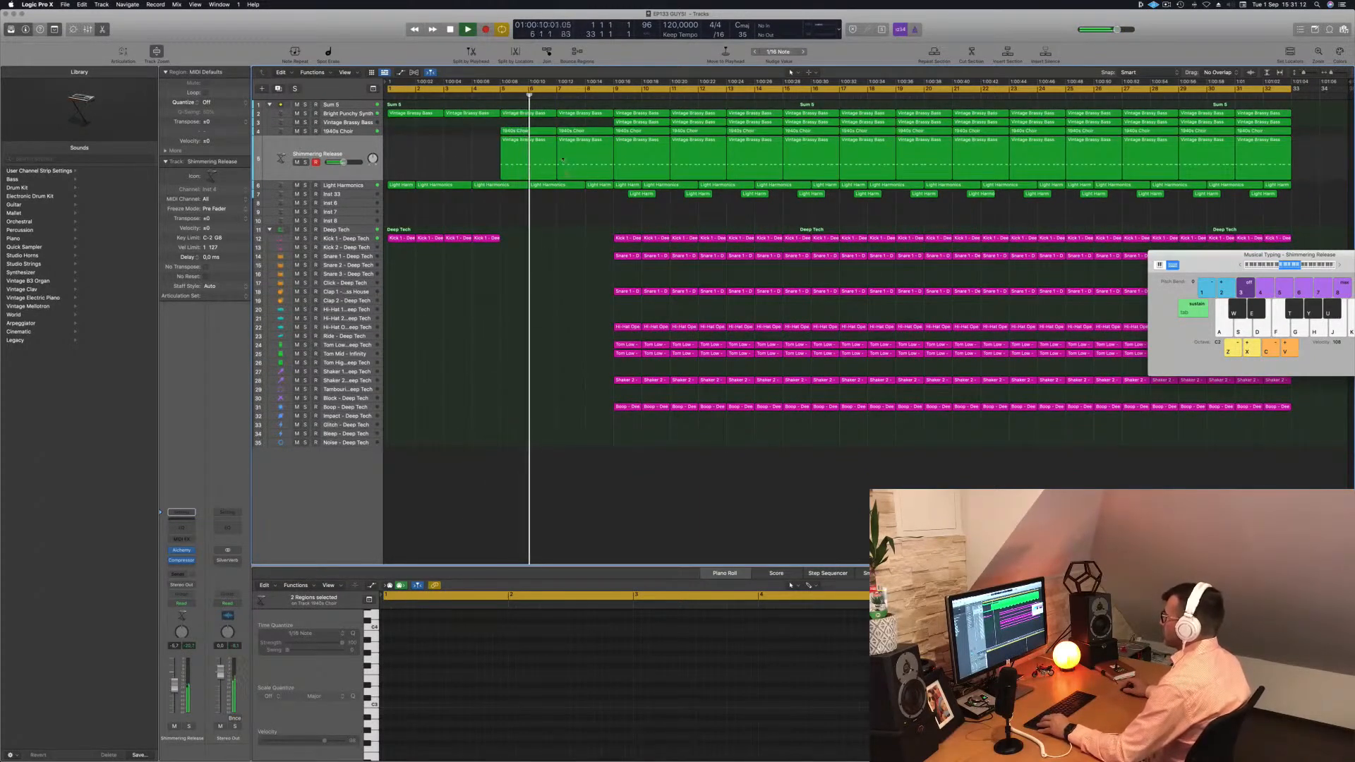
{"action": "left_click", "coordinate": [540, 147]}
{"action": "key", "text": "BackSpace"}
{"action": "key", "text": "BackSpace"}
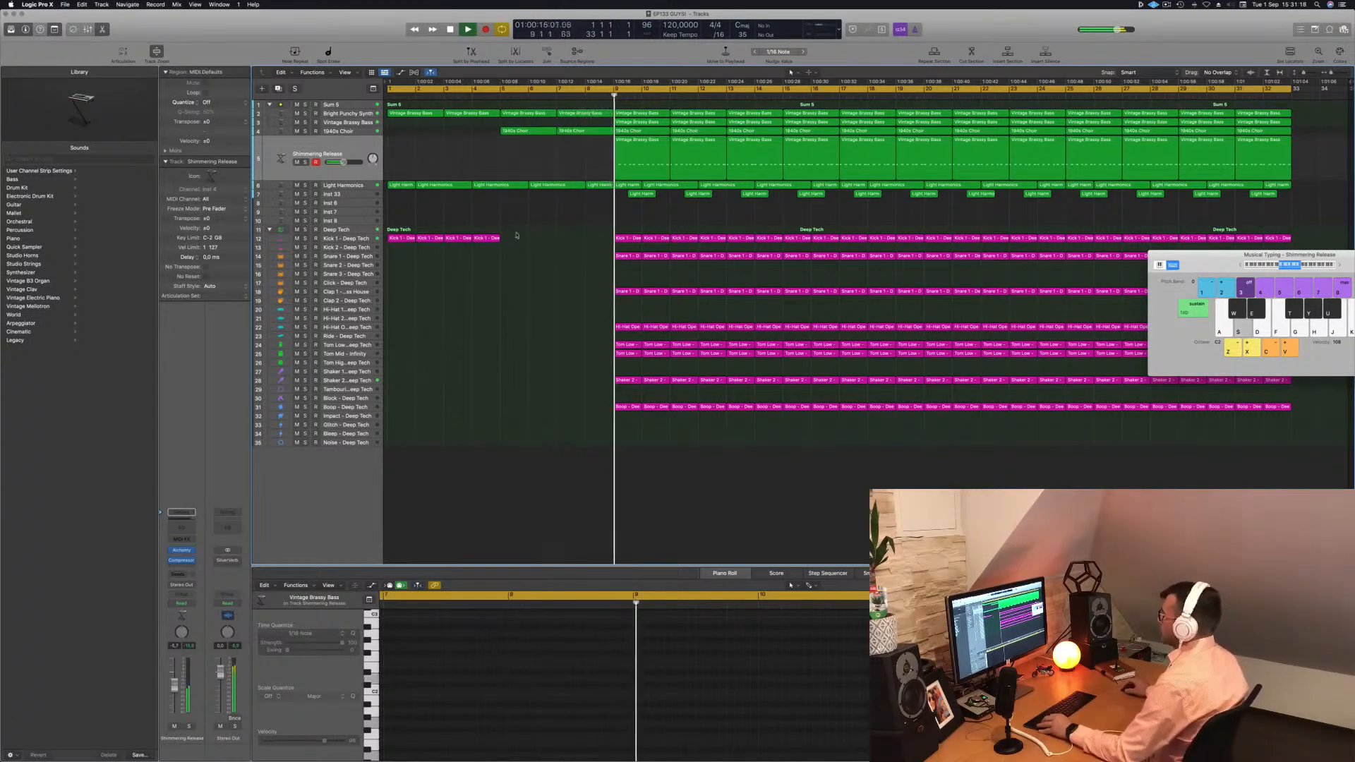
{"action": "scroll", "coordinate": [530, 308], "scroll_direction": "down", "scroll_amount": 3}
{"action": "scroll", "coordinate": [530, 308], "scroll_direction": "up", "scroll_amount": 4}
{"action": "key", "text": "Return"}
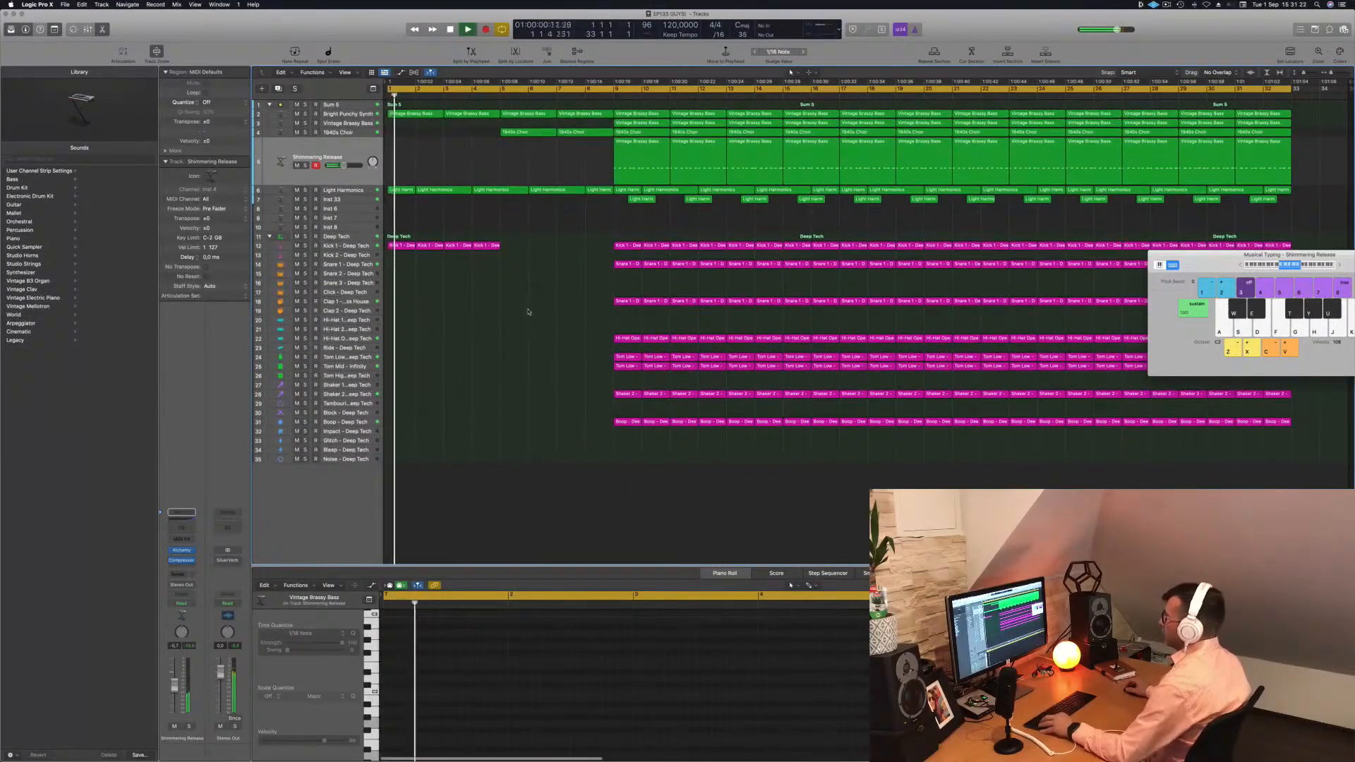
{"action": "scroll", "coordinate": [530, 309], "scroll_direction": "up", "scroll_amount": 3}
{"action": "scroll", "coordinate": [536, 311], "scroll_direction": "up", "scroll_amount": 2}
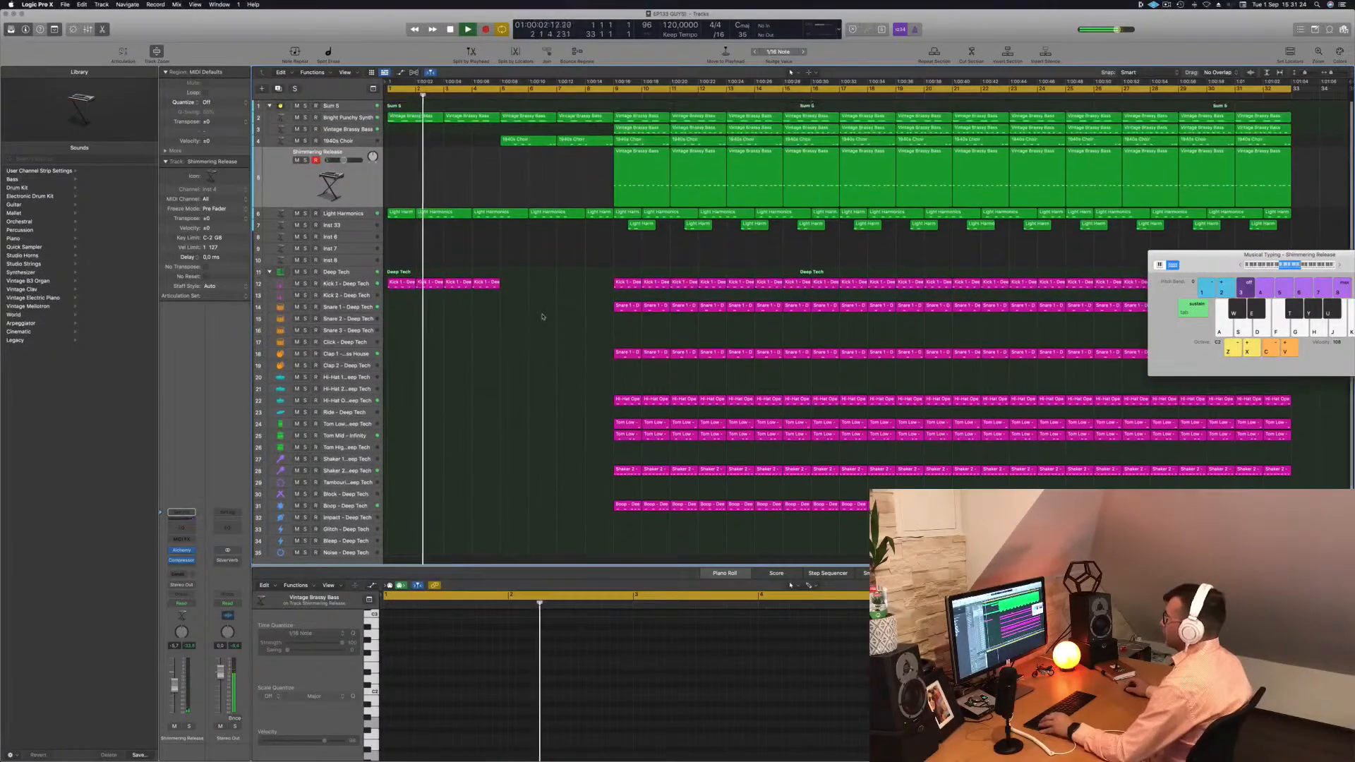